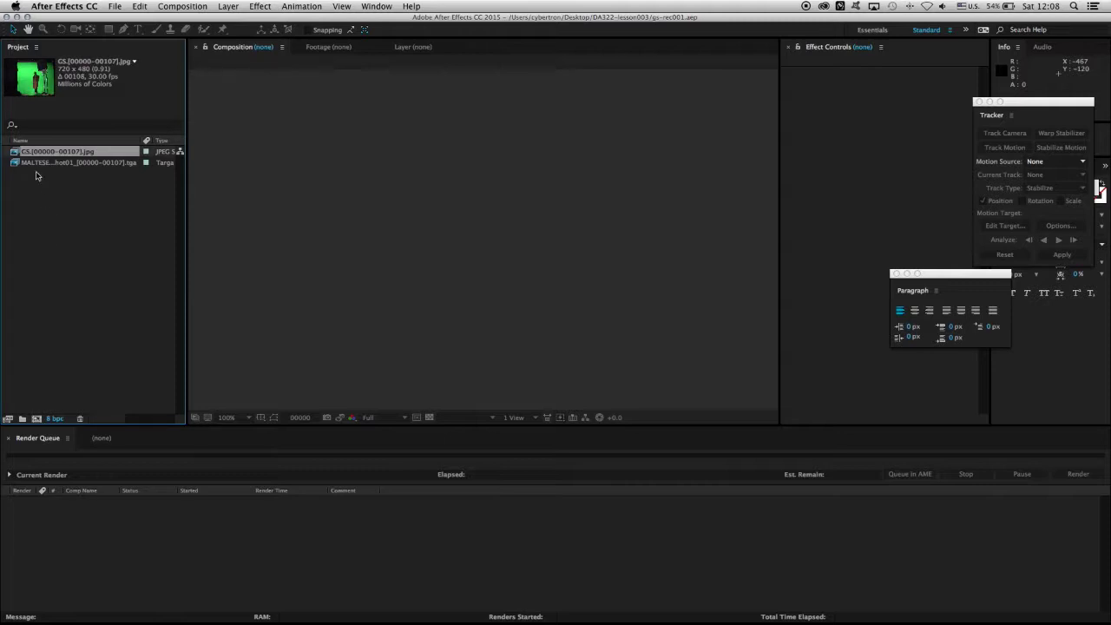
pyautogui.click(37, 164)
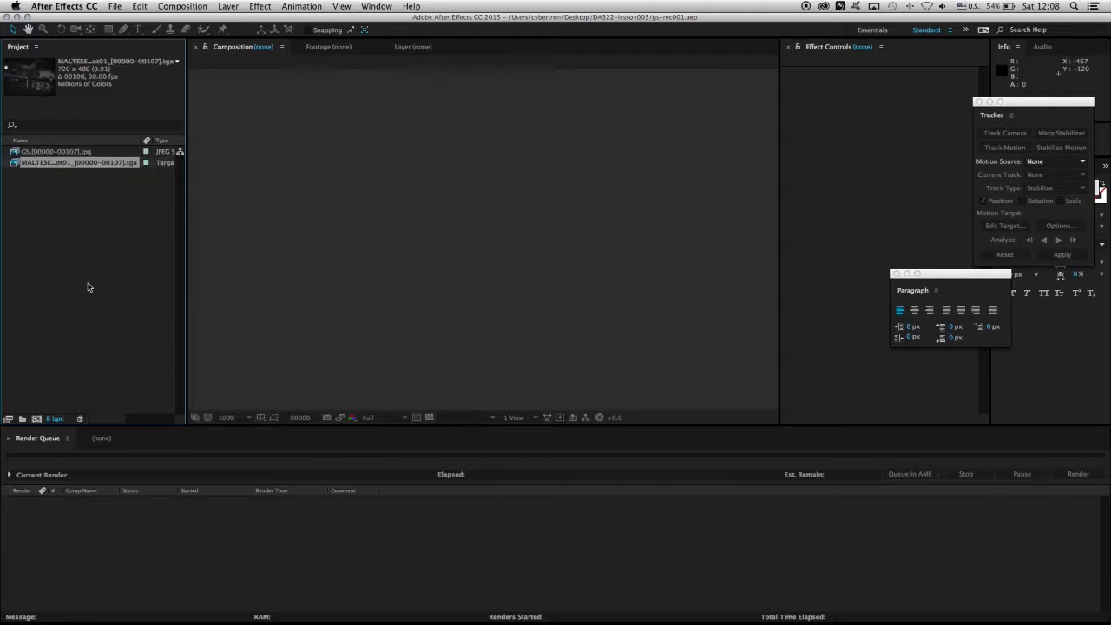
pyautogui.click(72, 152)
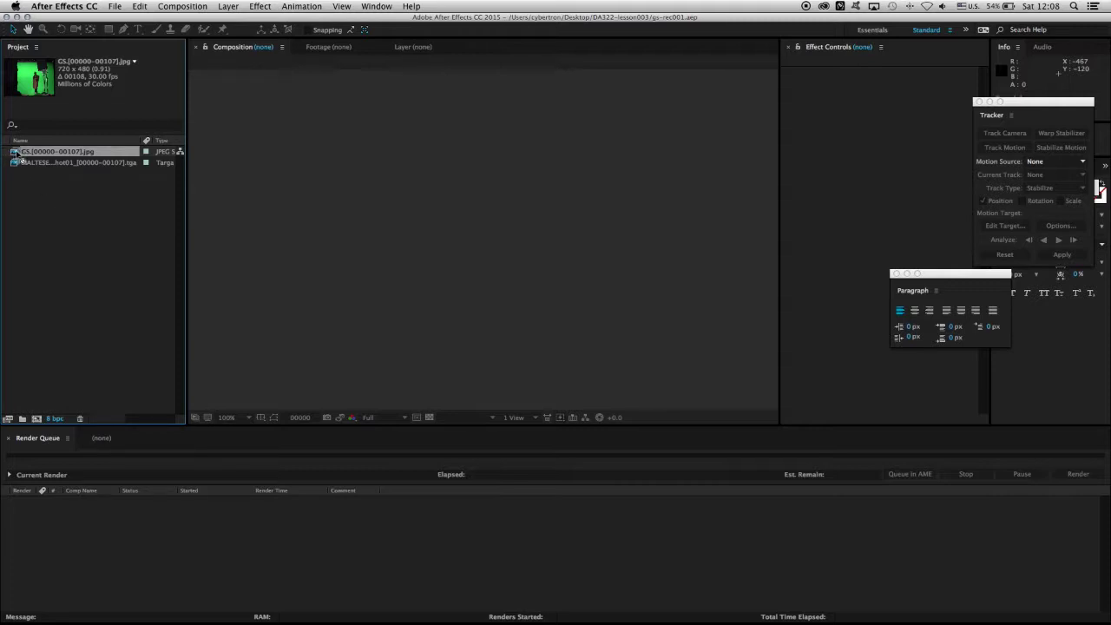
pyautogui.click(37, 420)
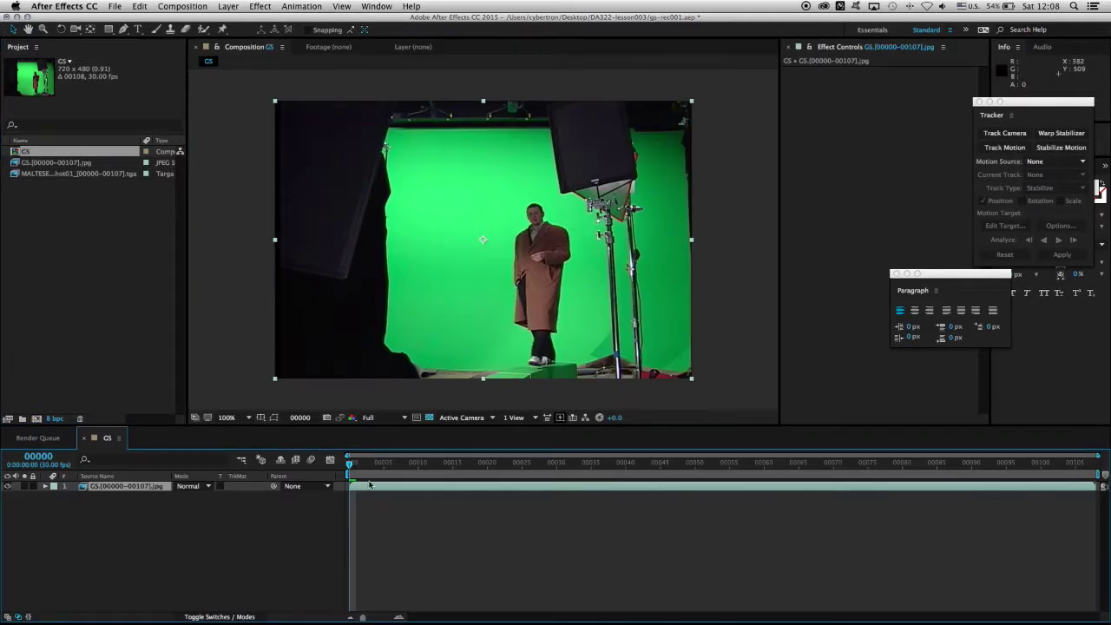
# Rename the green-screen layer in the GS composition to core-matte
pyautogui.moveTo(369, 484); pyautogui.dragTo(153, 497)
pyautogui.press('Return')
pyautogui.write('core-matte')
pyautogui.press('Return')
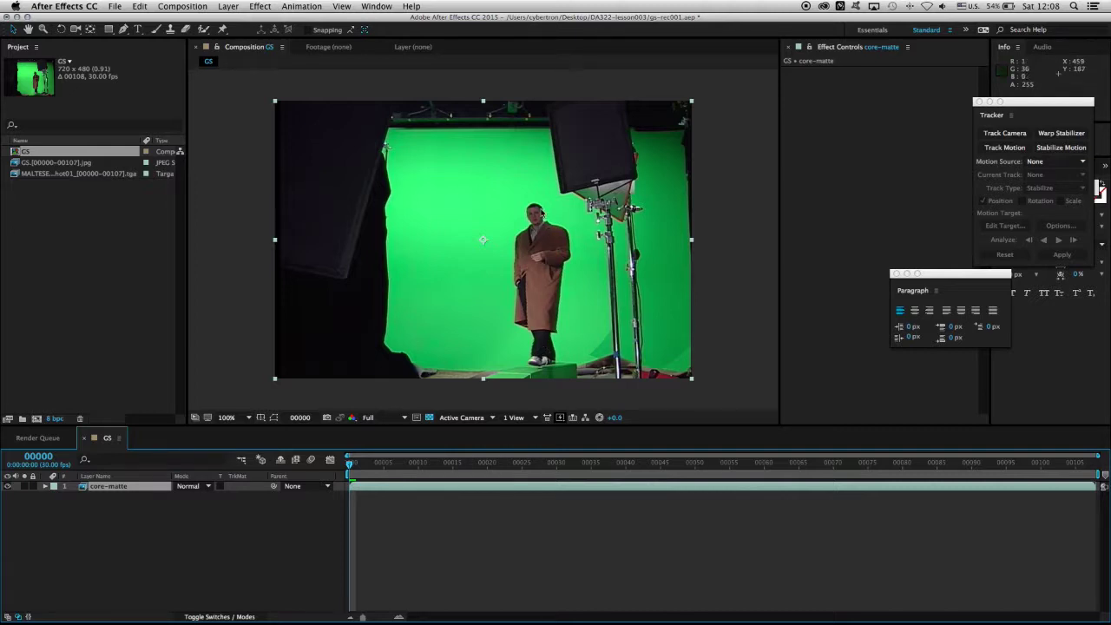
pyautogui.press('.')
pyautogui.press('.')
pyautogui.press('.')
pyautogui.press('.')
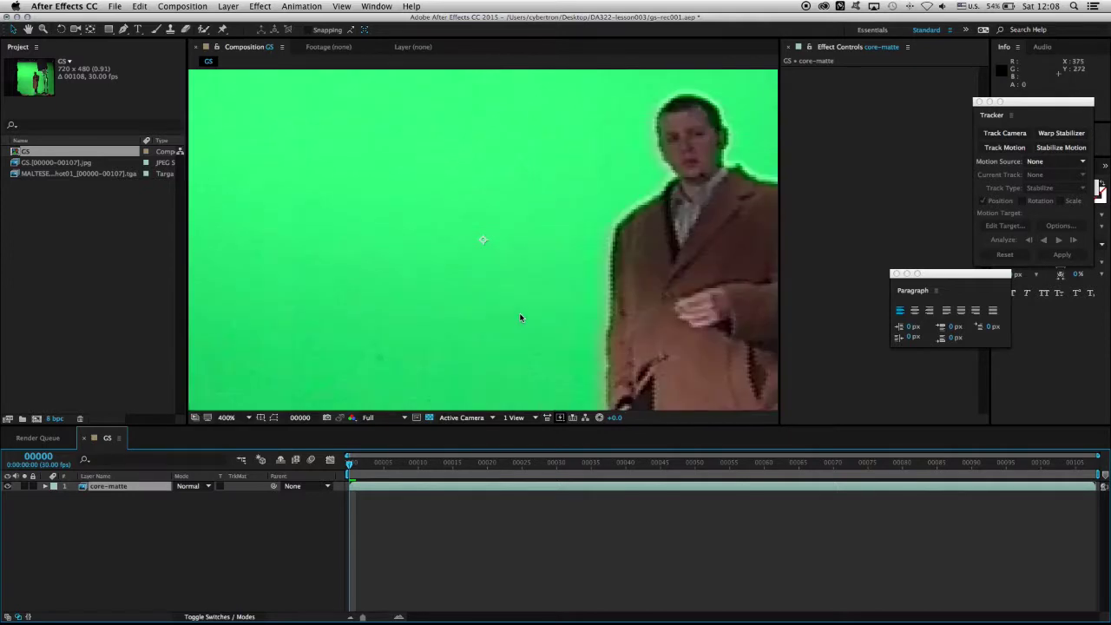
pyautogui.moveTo(564, 315); pyautogui.dragTo(441, 95)
pyautogui.moveTo(483, 292); pyautogui.dragTo(456, 130)
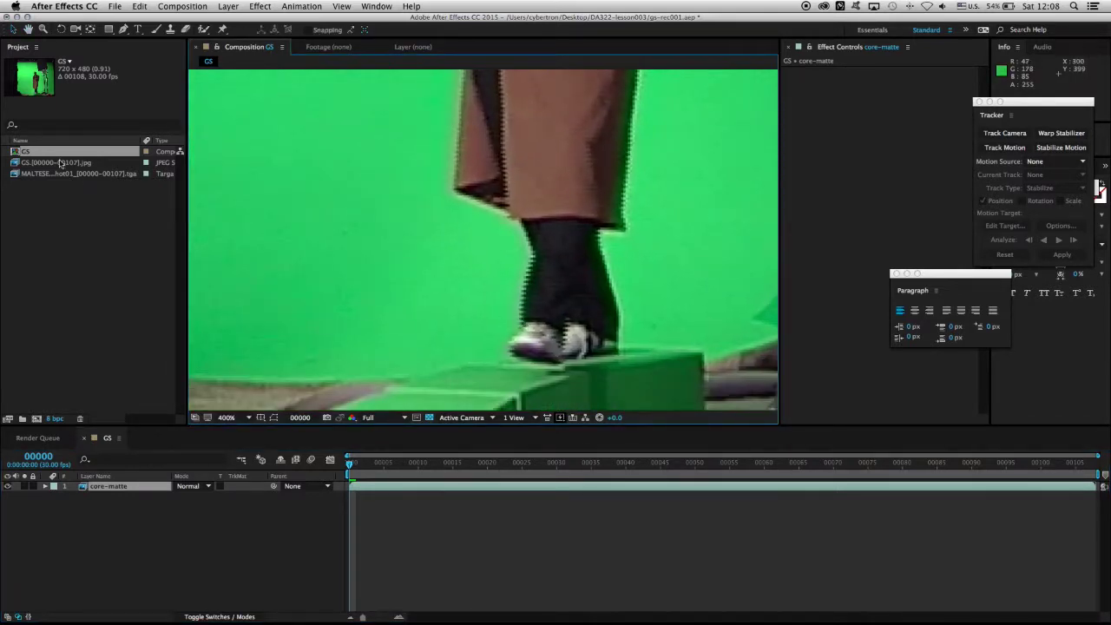
pyautogui.click(62, 164)
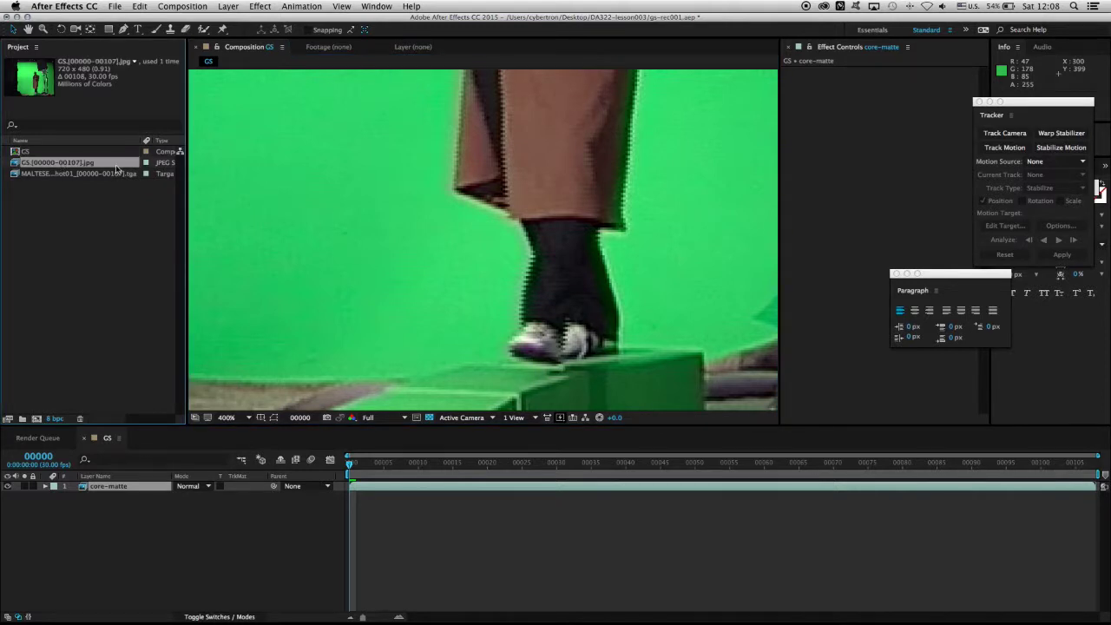
pyautogui.rightClick(116, 168)
pyautogui.moveTo(193, 231)
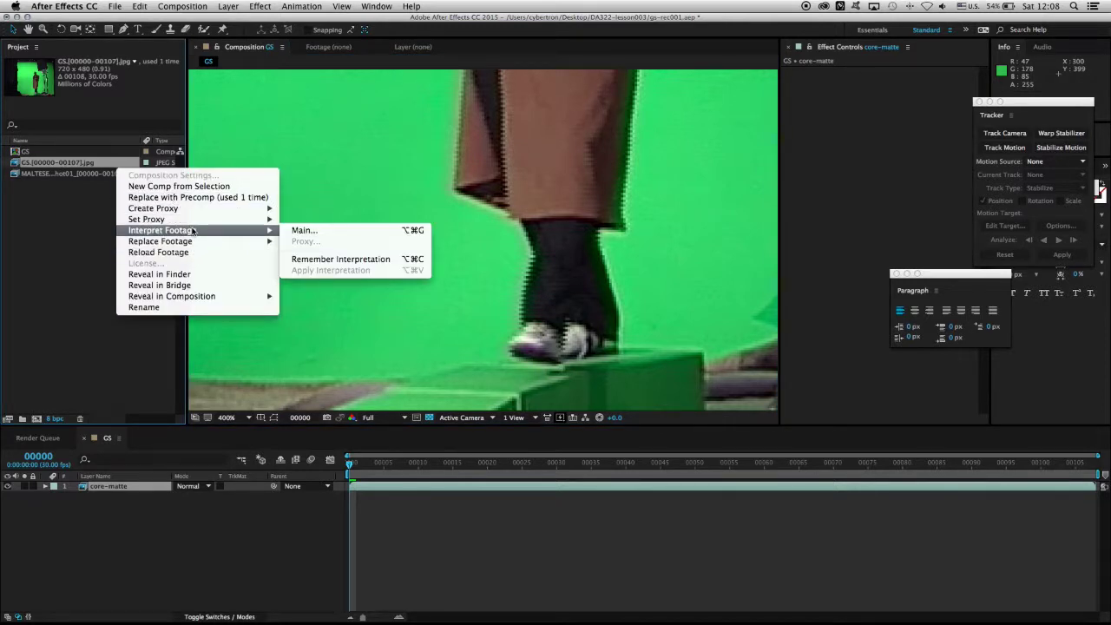
pyautogui.click(318, 234)
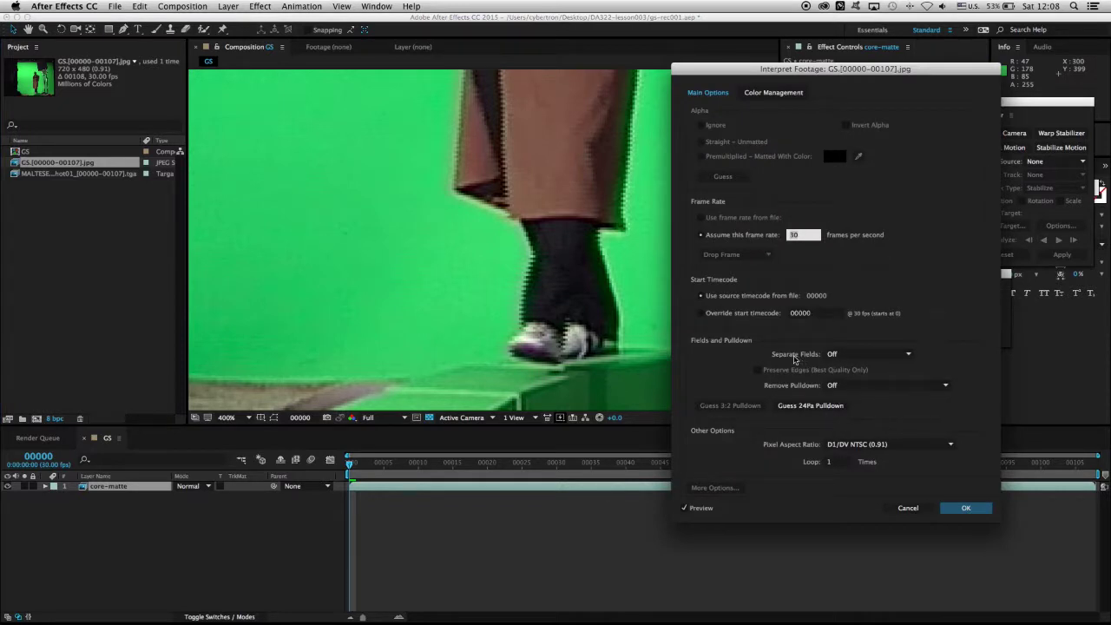
pyautogui.click(861, 355)
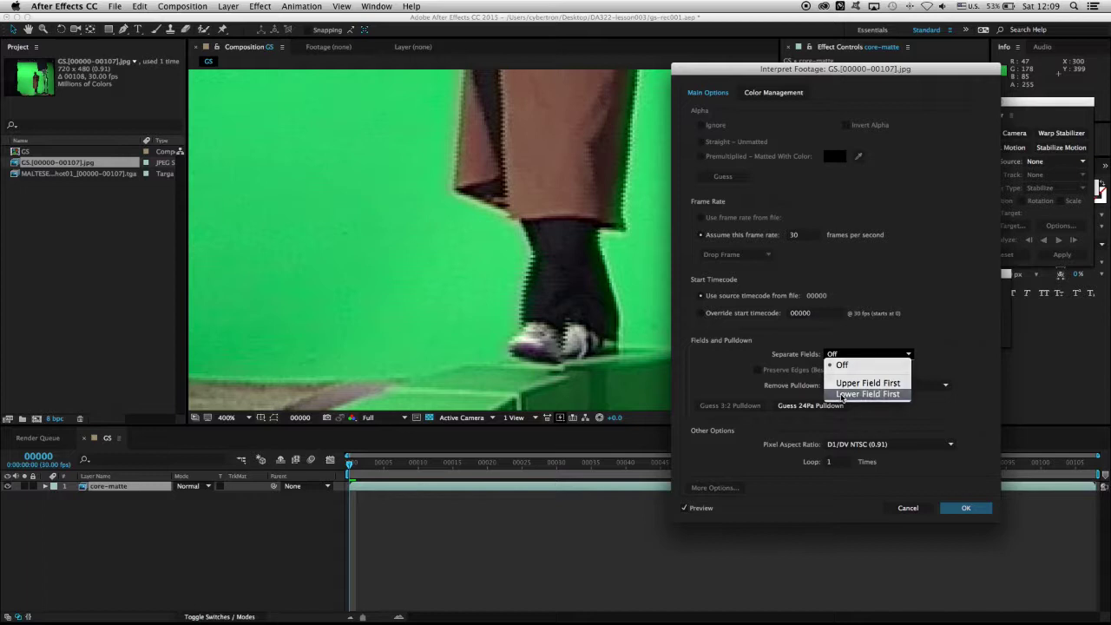
pyautogui.click(843, 395)
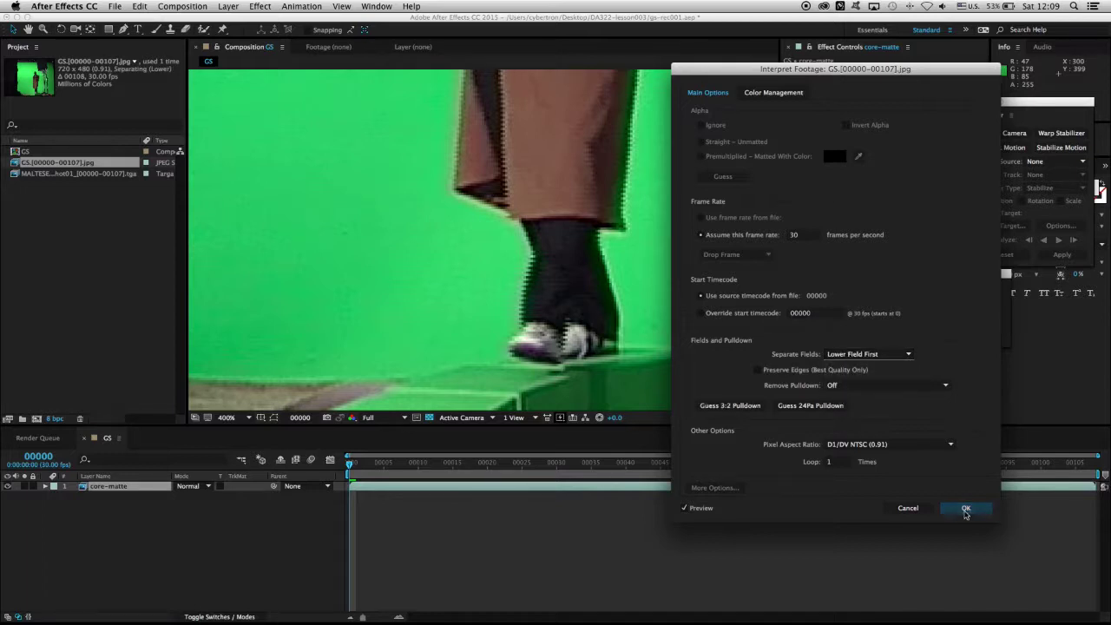
pyautogui.click(966, 510)
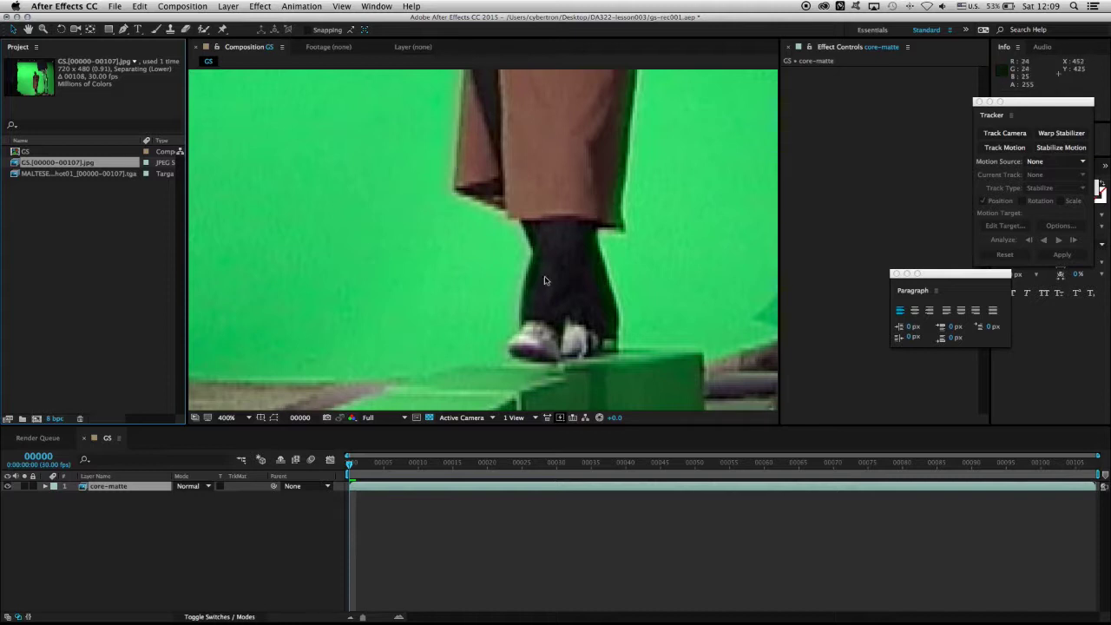
# Inspect the footage's red and green channels individually, checking the green channel around the actor at frame 00107
pyautogui.scroll(-2, 551, 257)
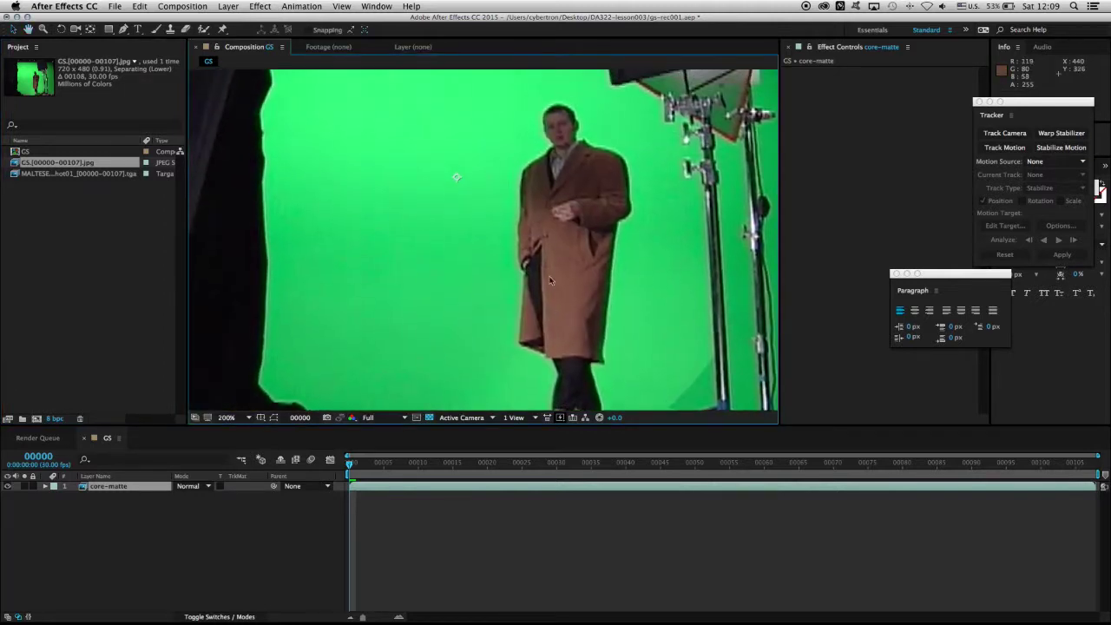
pyautogui.click(352, 418)
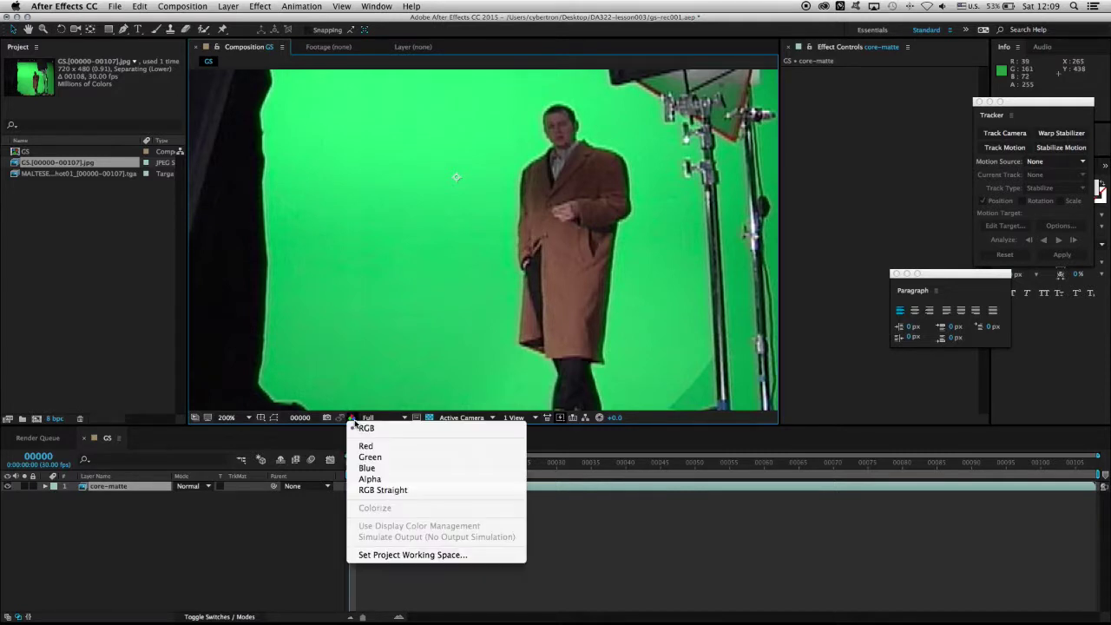
pyautogui.click(365, 448)
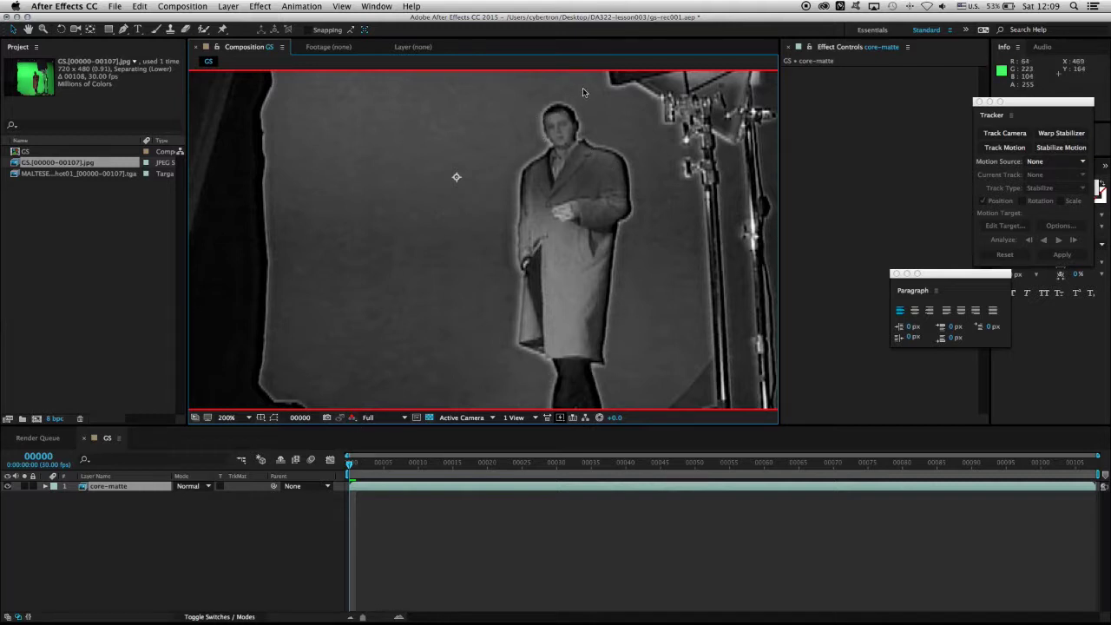
pyautogui.click(351, 417)
pyautogui.click(389, 458)
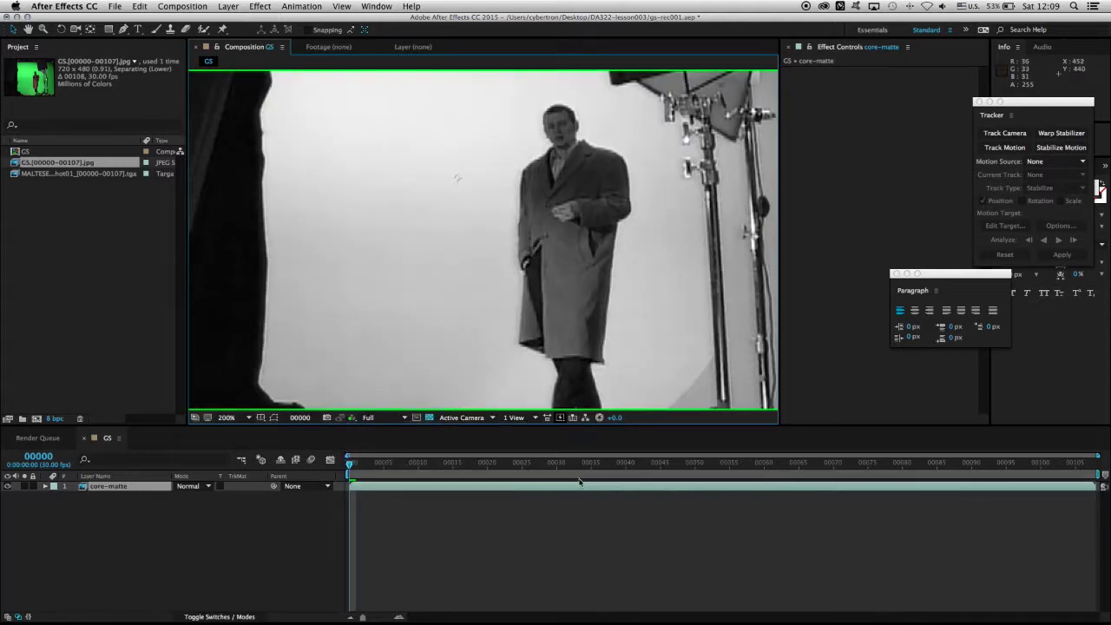
pyautogui.moveTo(598, 466); pyautogui.dragTo(1091, 469)
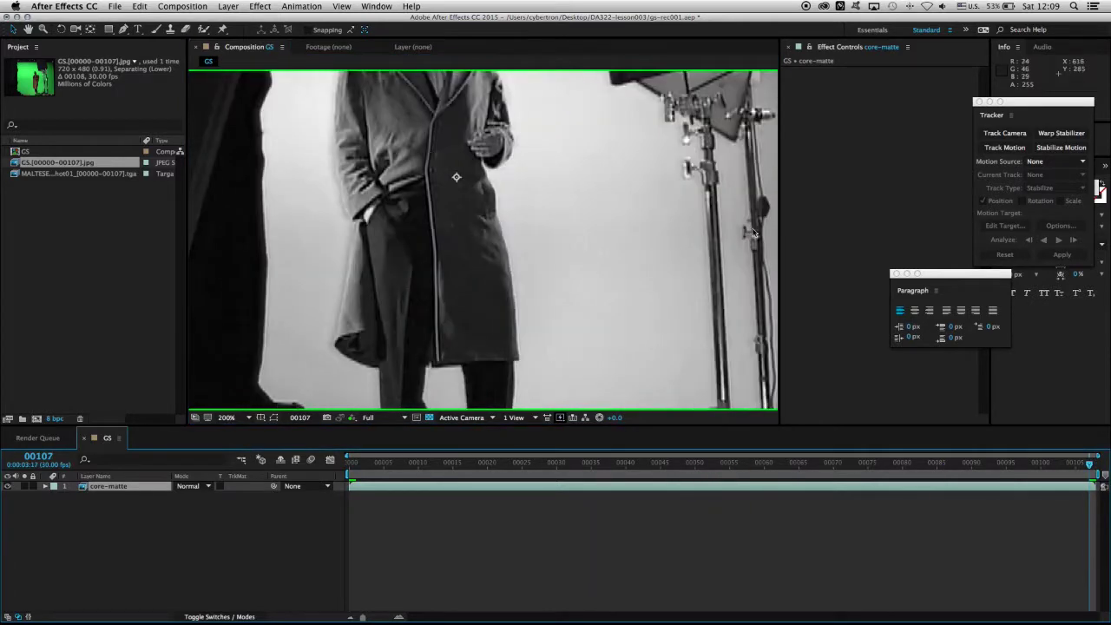
pyautogui.moveTo(351, 145); pyautogui.dragTo(425, 235)
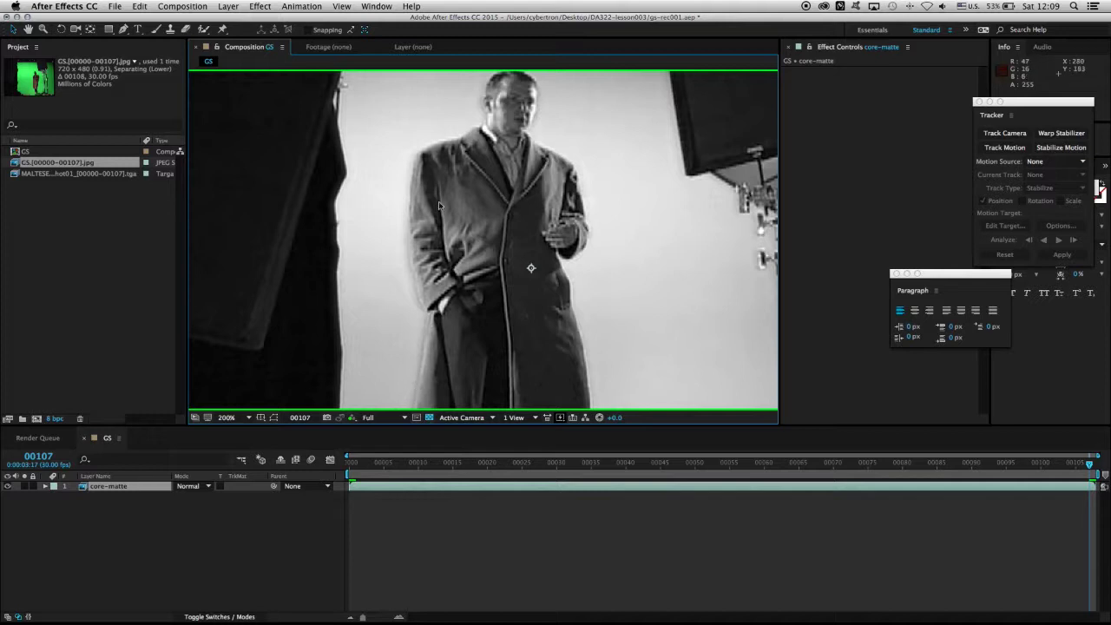
pyautogui.moveTo(410, 335); pyautogui.dragTo(377, 251)
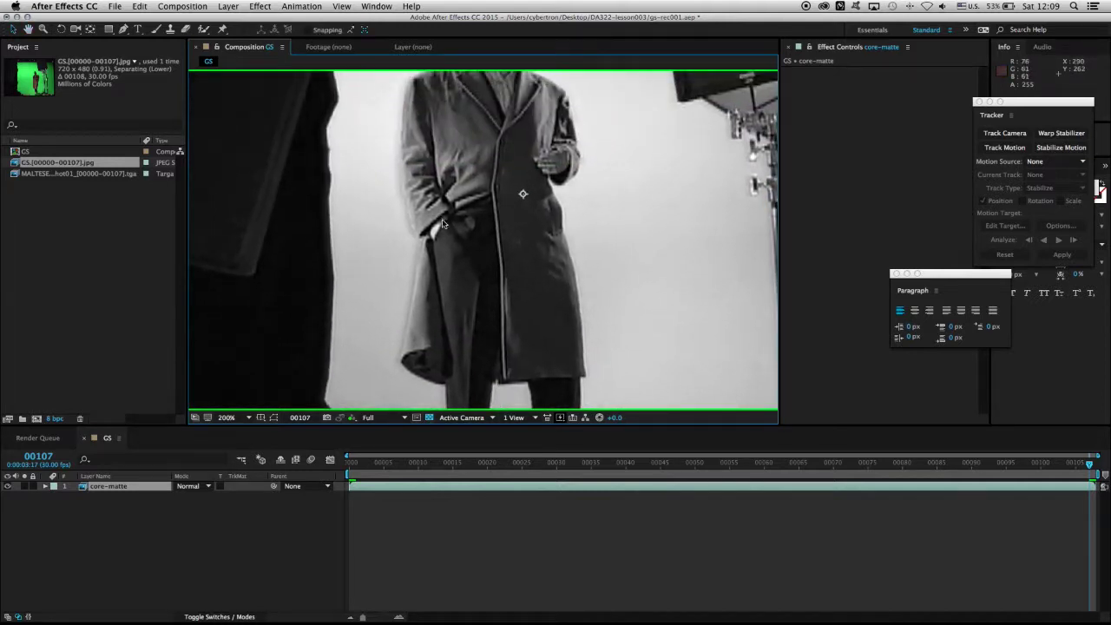
# Examine the blue channel around the actor's coat and return the viewer to RGB
pyautogui.click(352, 420)
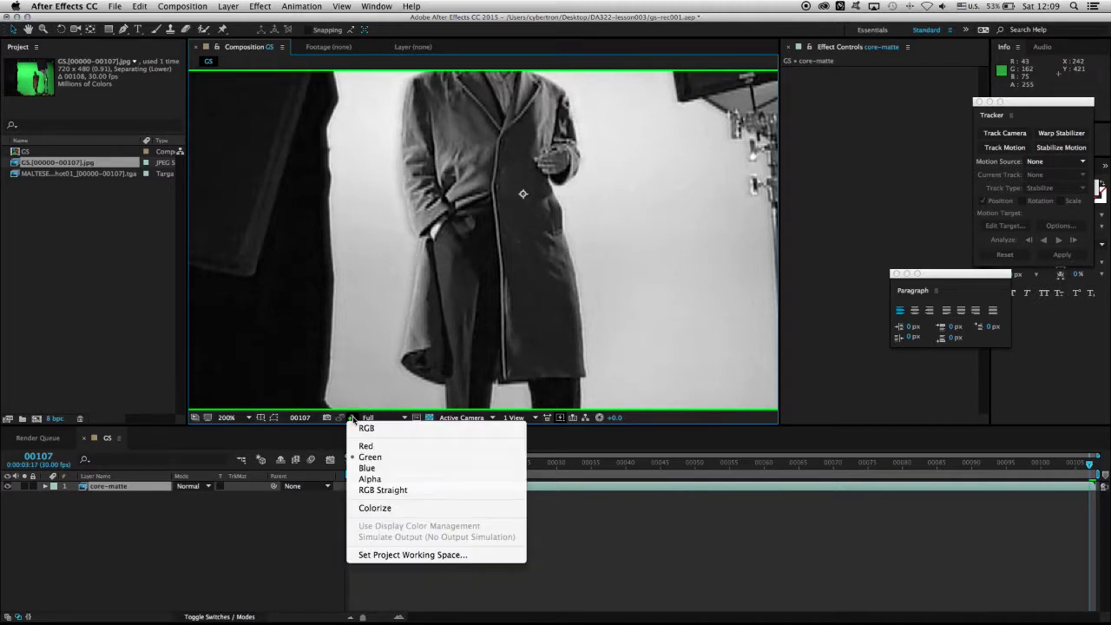
pyautogui.click(365, 468)
pyautogui.moveTo(462, 198); pyautogui.dragTo(435, 234)
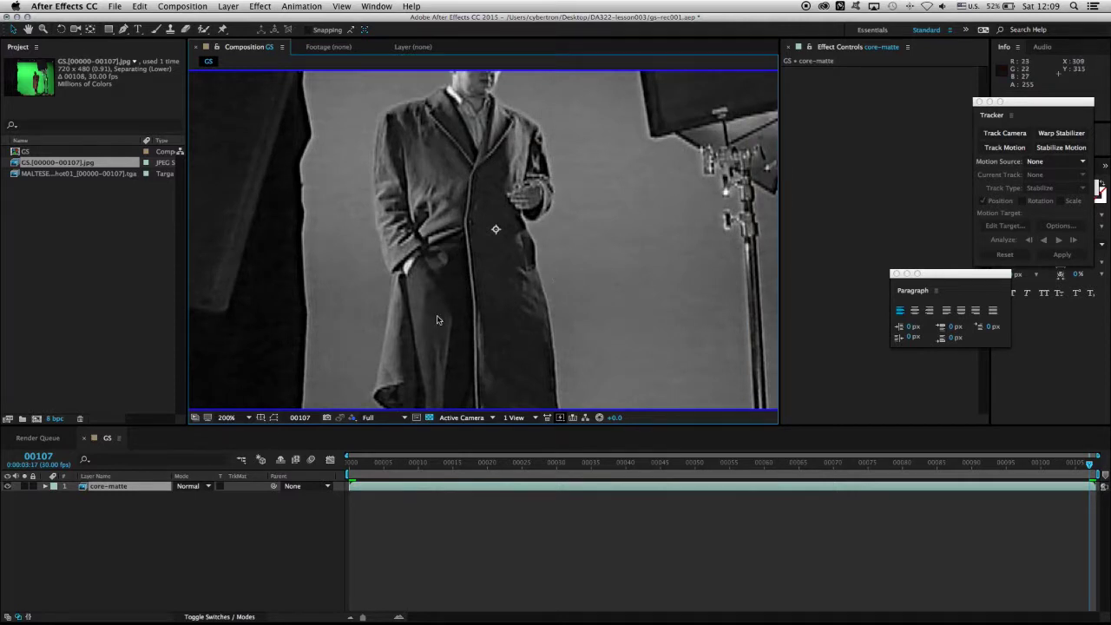
pyautogui.moveTo(440, 320); pyautogui.dragTo(479, 274)
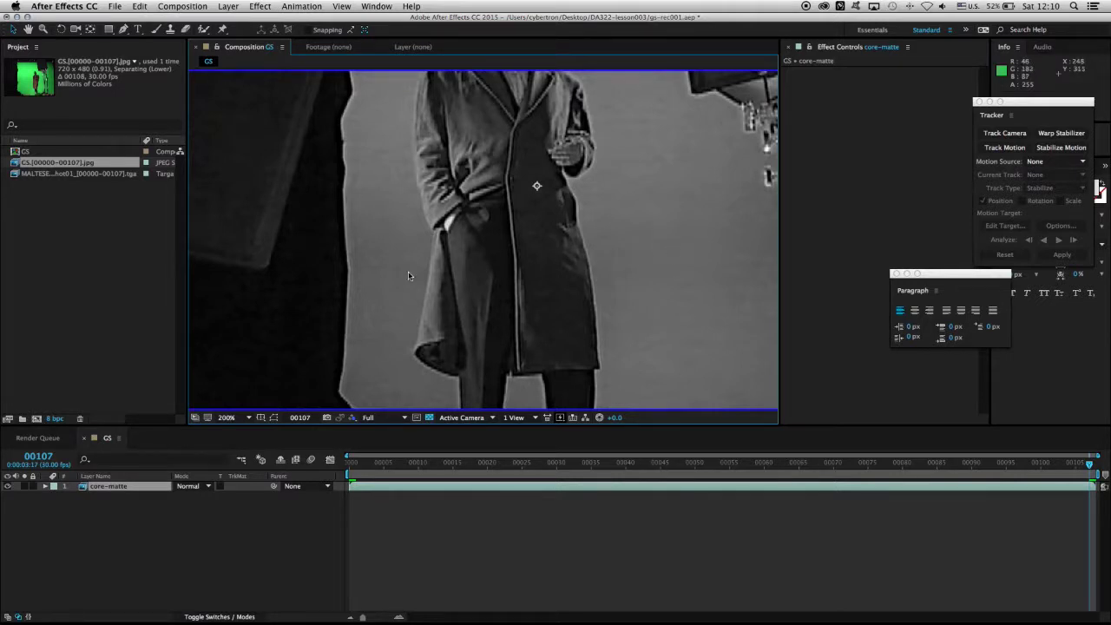
pyautogui.click(353, 418)
pyautogui.click(367, 430)
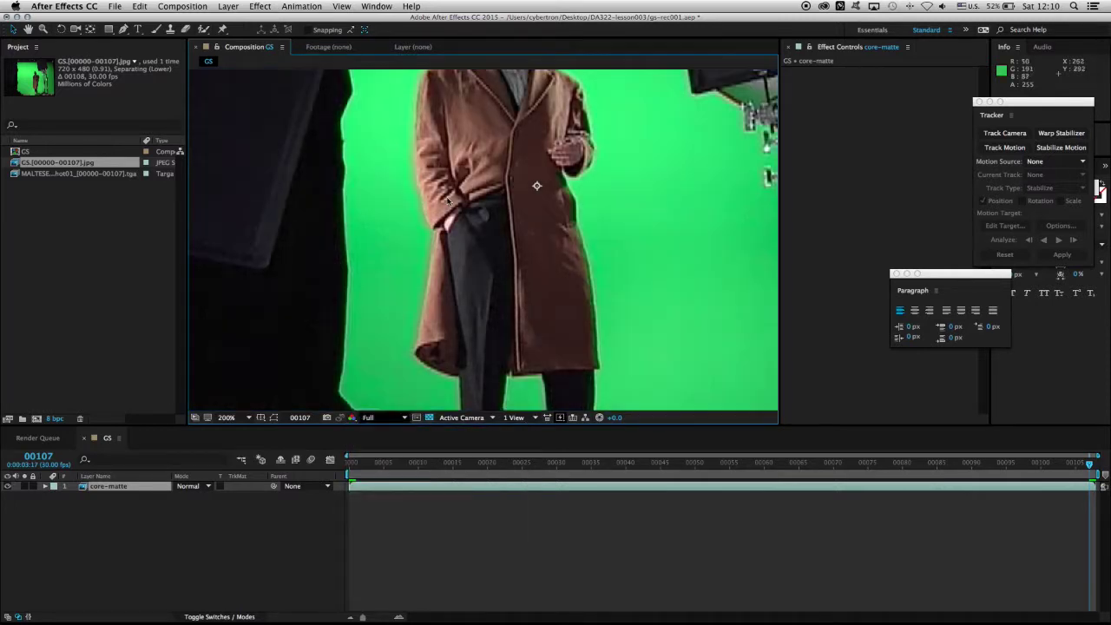
# Draw a closed Pen tool garbage mask on core-matte around the actor and green screen, excluding the lights, stands and dark curtain
pyautogui.scroll(-3, 523, 320)
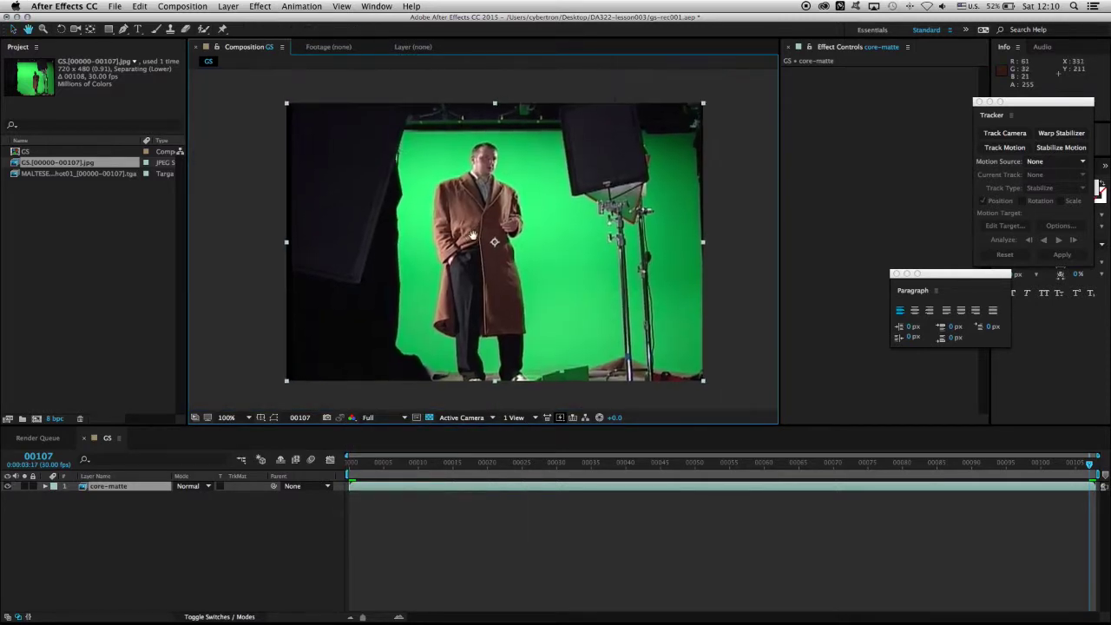
pyautogui.click(146, 491)
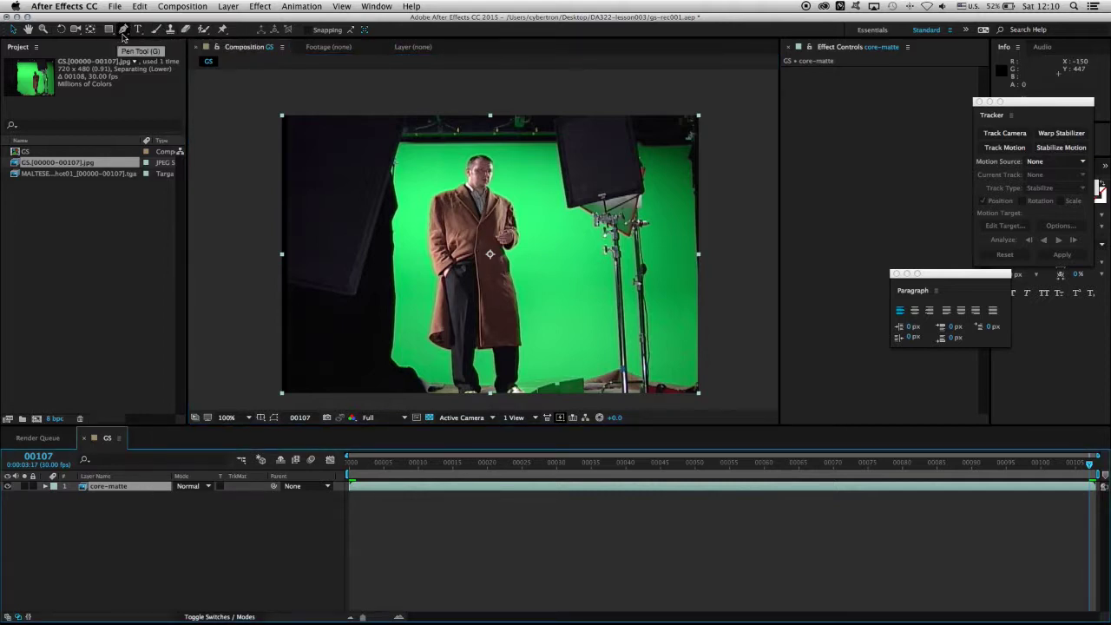
pyautogui.click(123, 29)
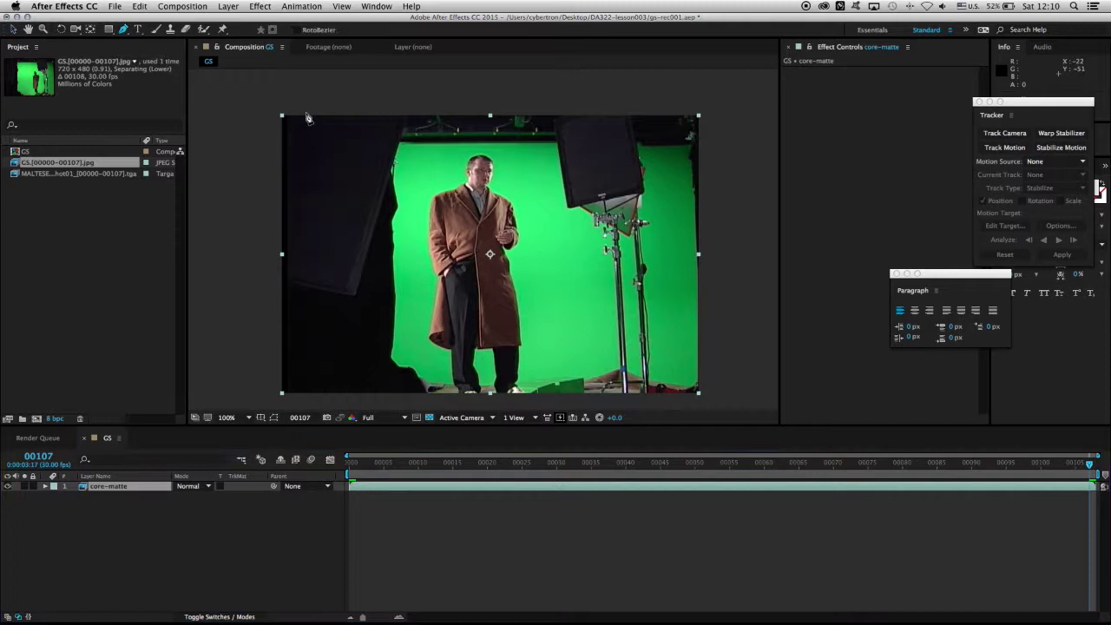
pyautogui.click(401, 149)
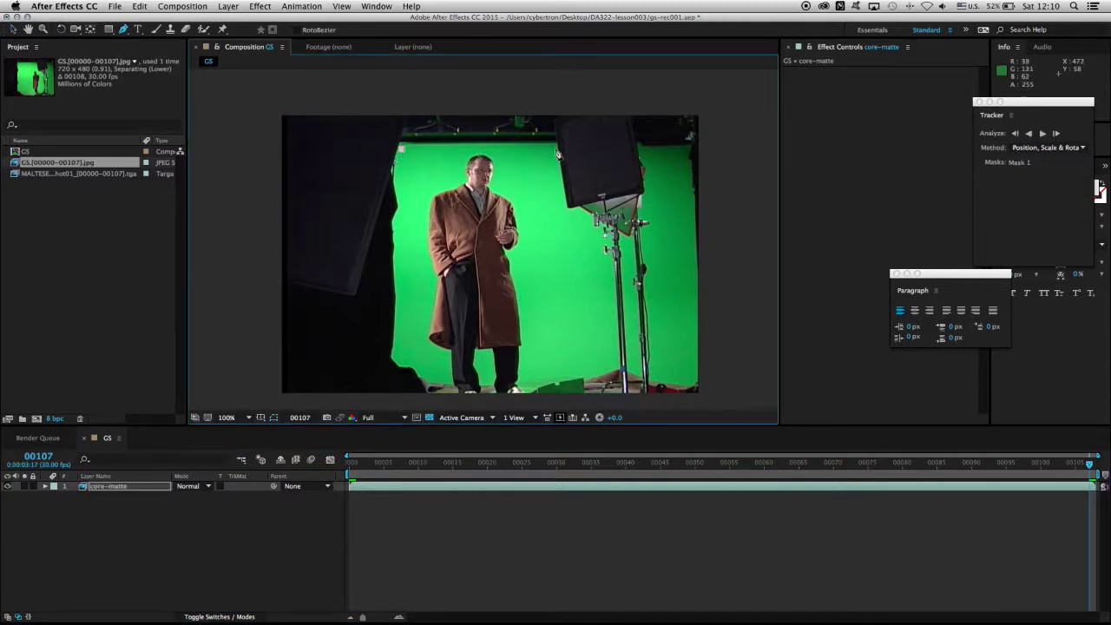
pyautogui.click(553, 149)
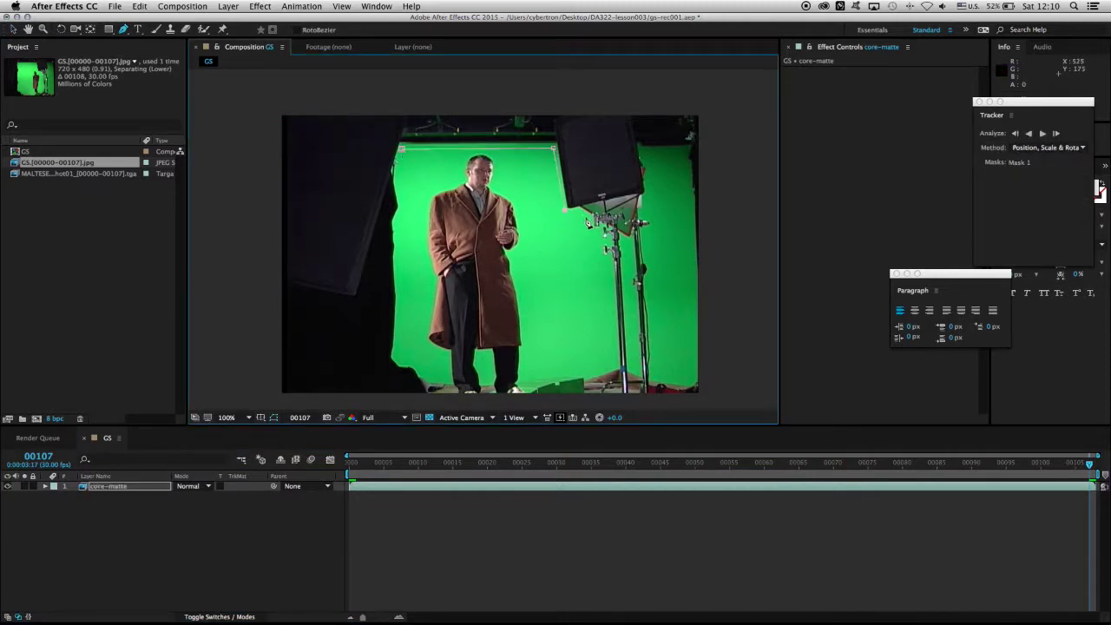
pyautogui.click(612, 365)
pyautogui.click(585, 404)
pyautogui.click(429, 405)
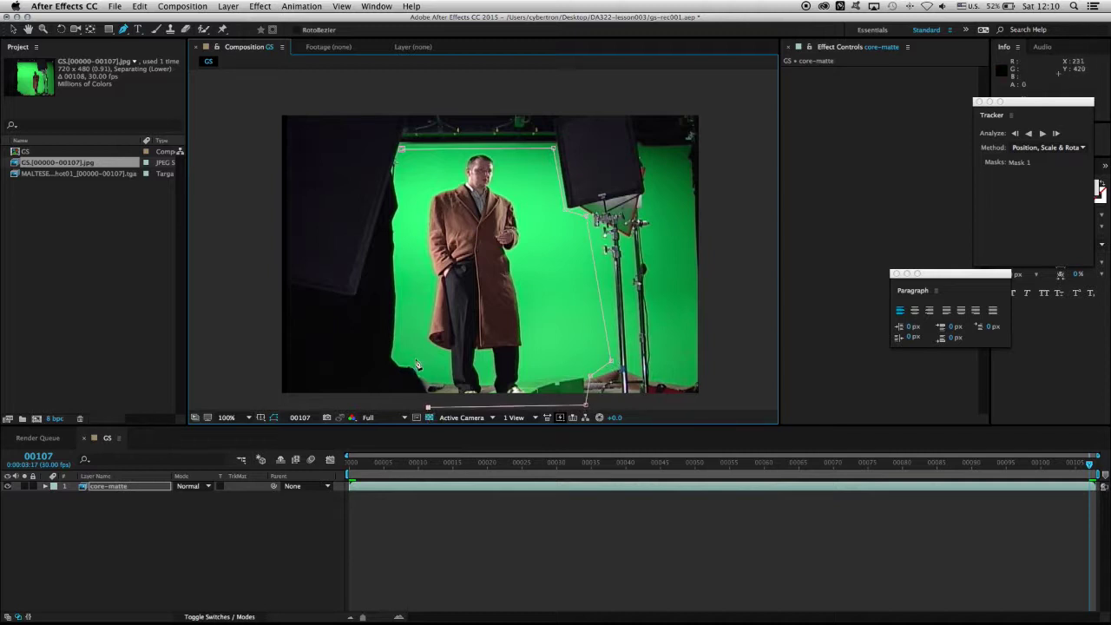
pyautogui.click(416, 364)
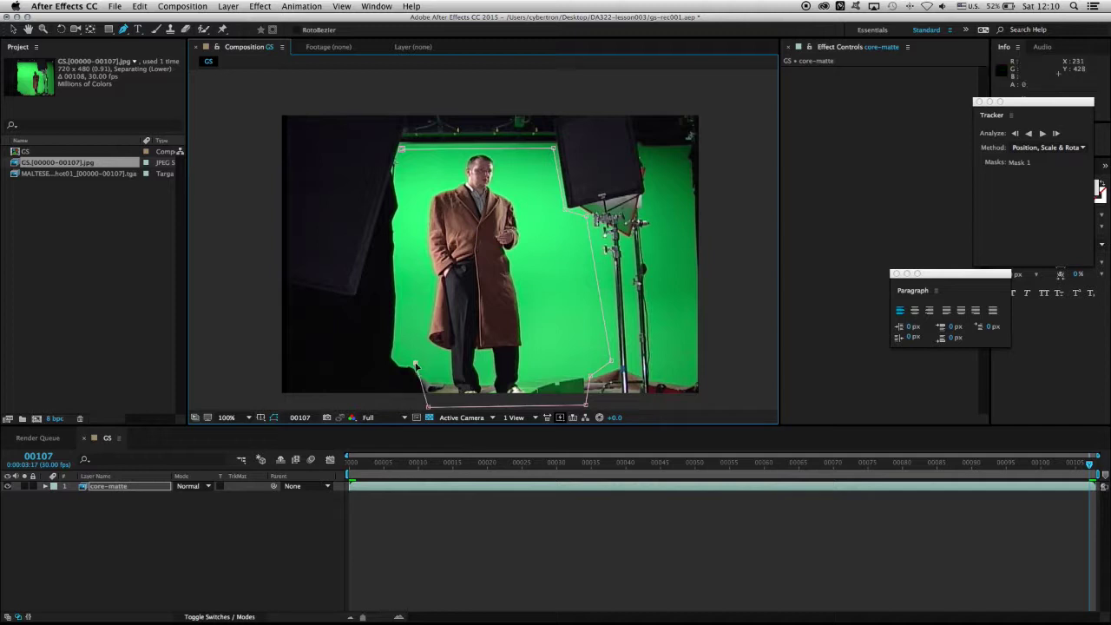
pyautogui.click(404, 237)
pyautogui.click(407, 196)
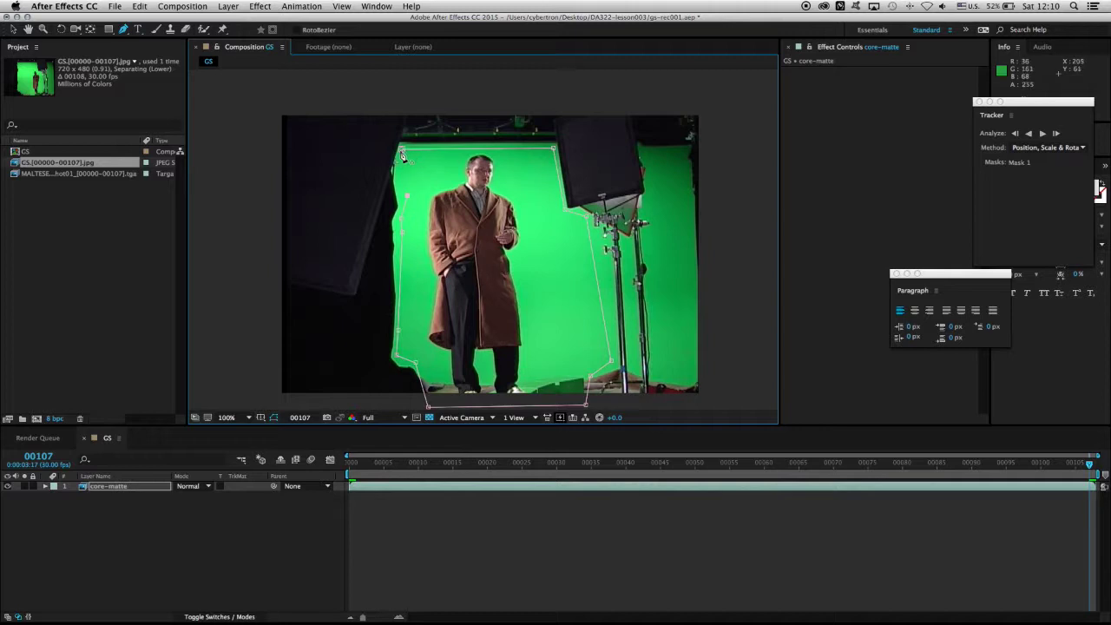
pyautogui.click(402, 151)
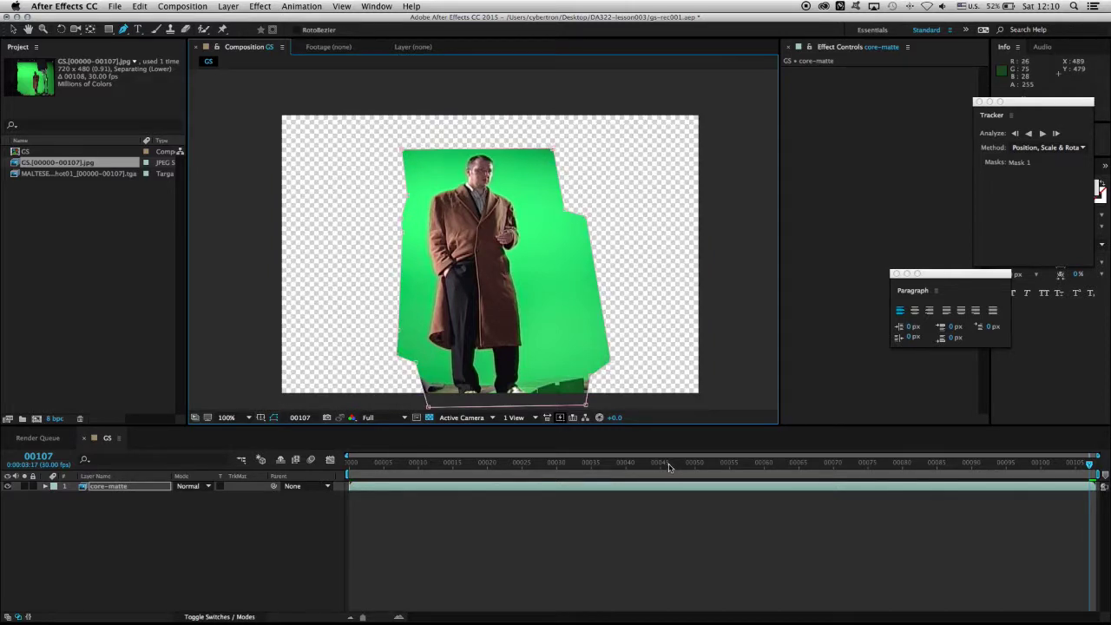
# Play back the composition up to frame 00062 to check the actor against the mask
pyautogui.click(313, 458)
pyautogui.press('space')
pyautogui.press('space')
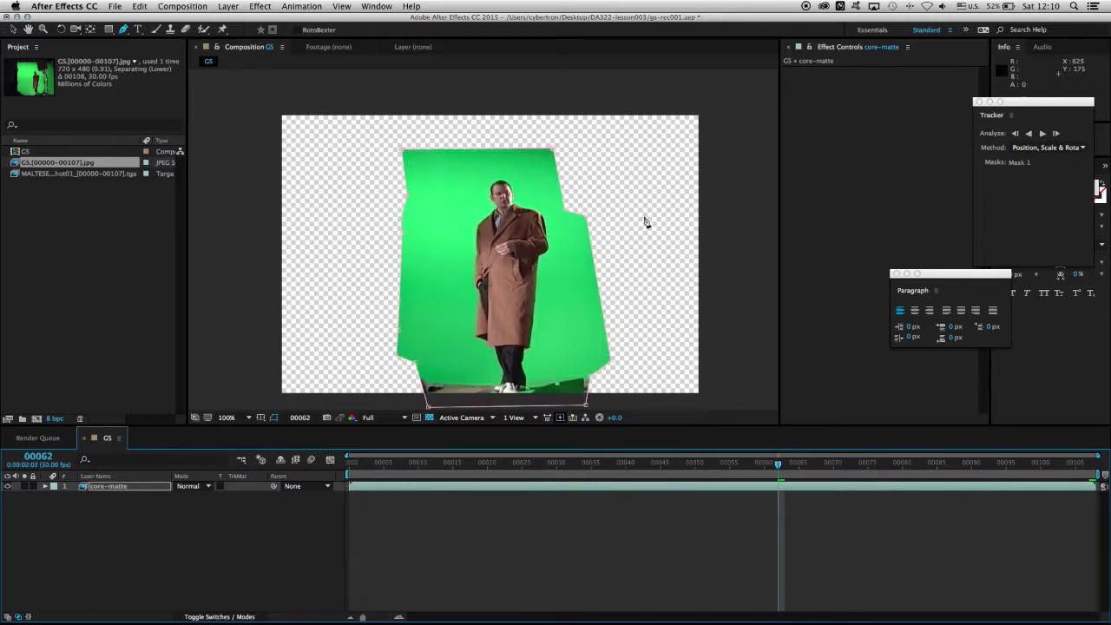
# Raise the viewer exposure to +2.2 to examine the green screen's evenness, and reset the exposure
pyautogui.click(613, 418)
pyautogui.moveTo(615, 418); pyautogui.dragTo(625, 418)
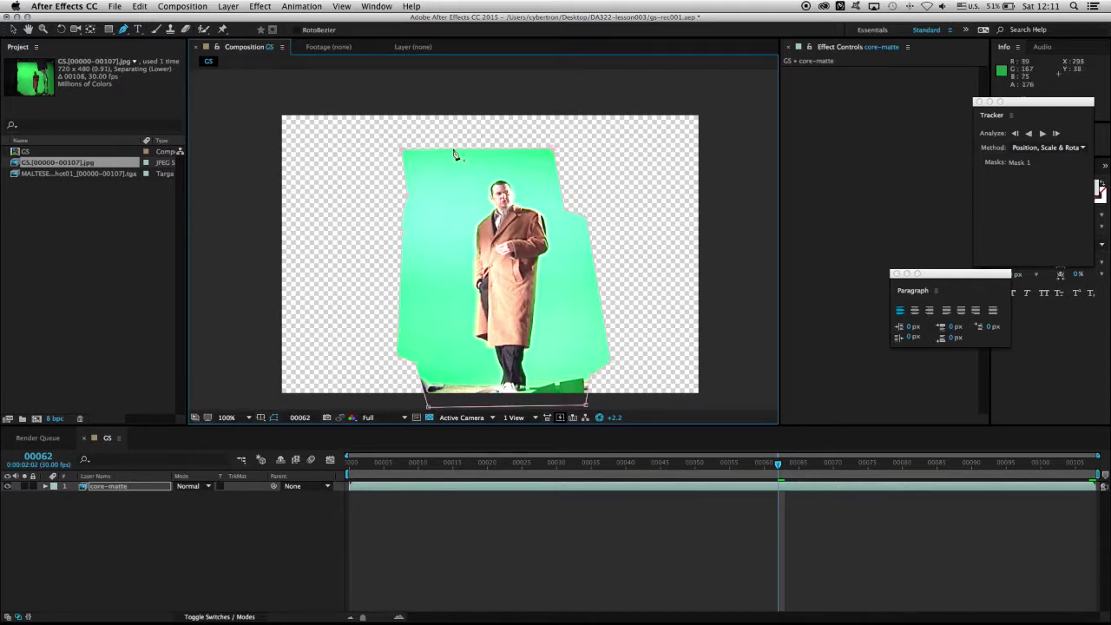
pyautogui.click(599, 418)
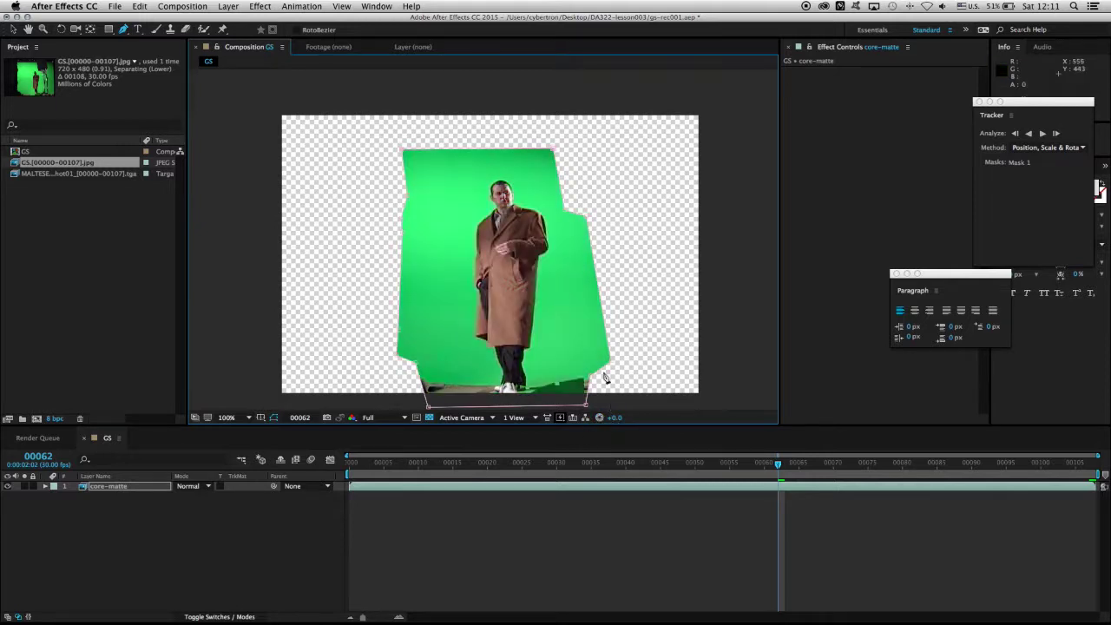
# Apply the Keylight (1.2) effect to core-matte and sample its Screen Colour from the green screen beside the actor
pyautogui.click(153, 488)
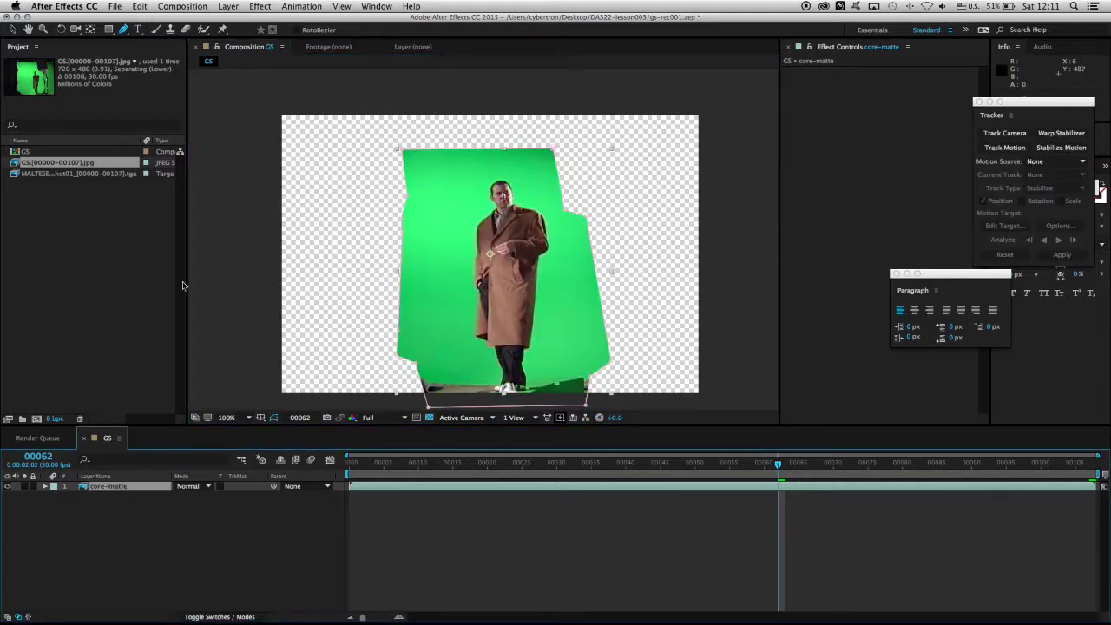
pyautogui.click(261, 6)
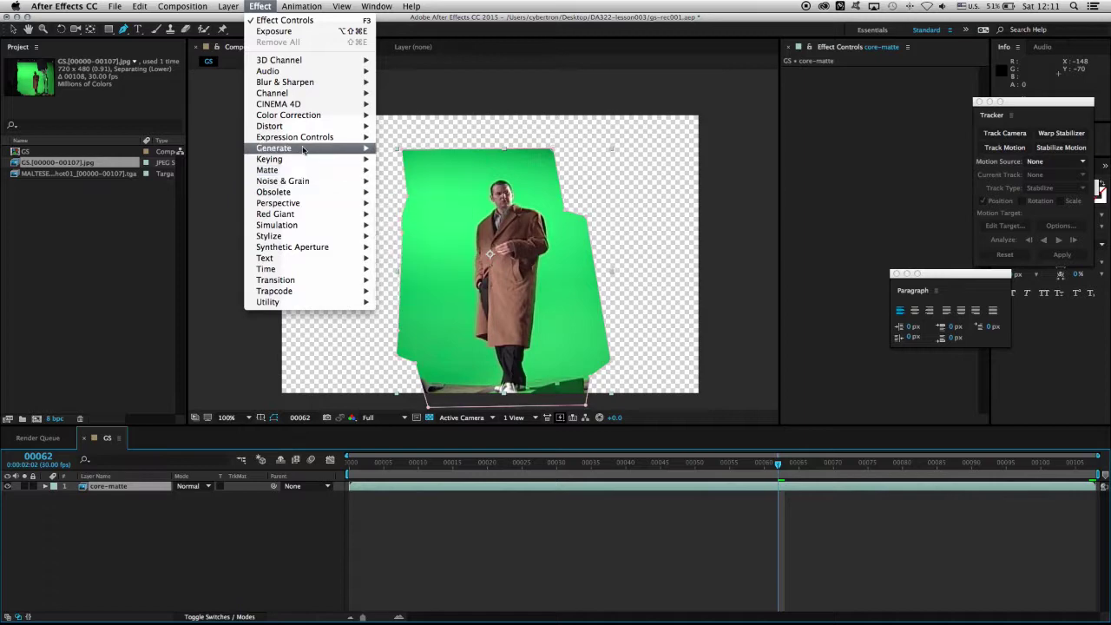
pyautogui.moveTo(312, 163)
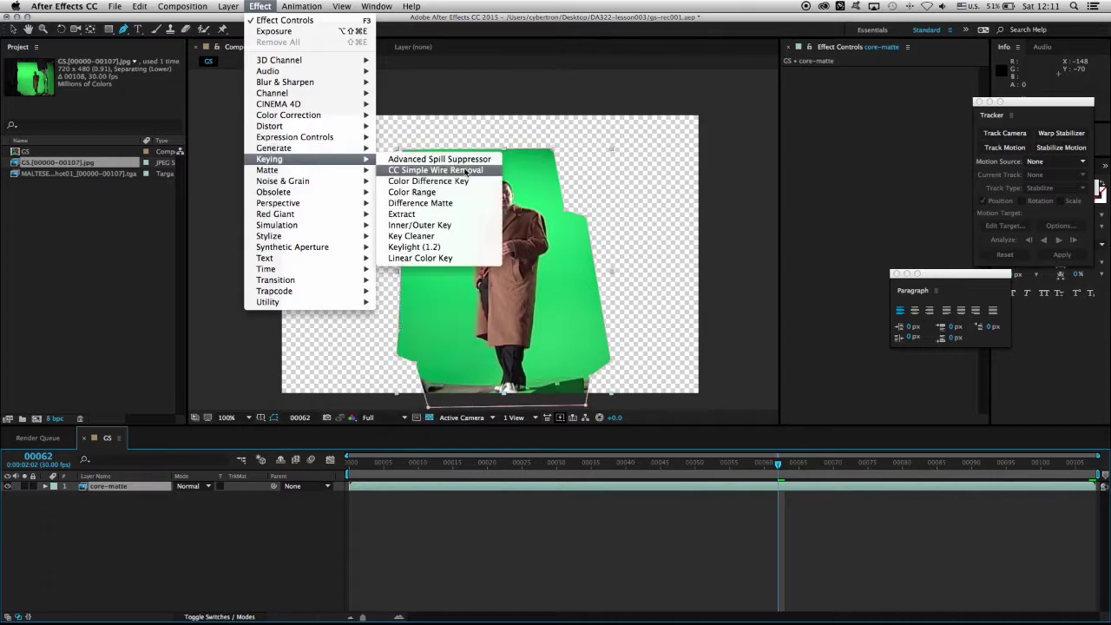
pyautogui.click(439, 247)
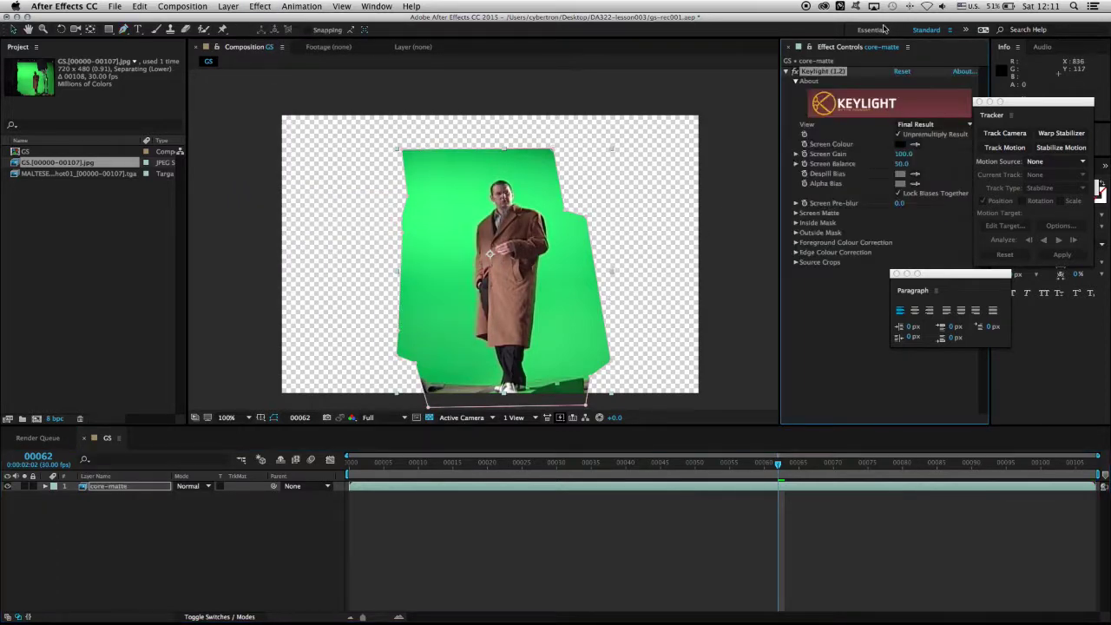
pyautogui.click(915, 144)
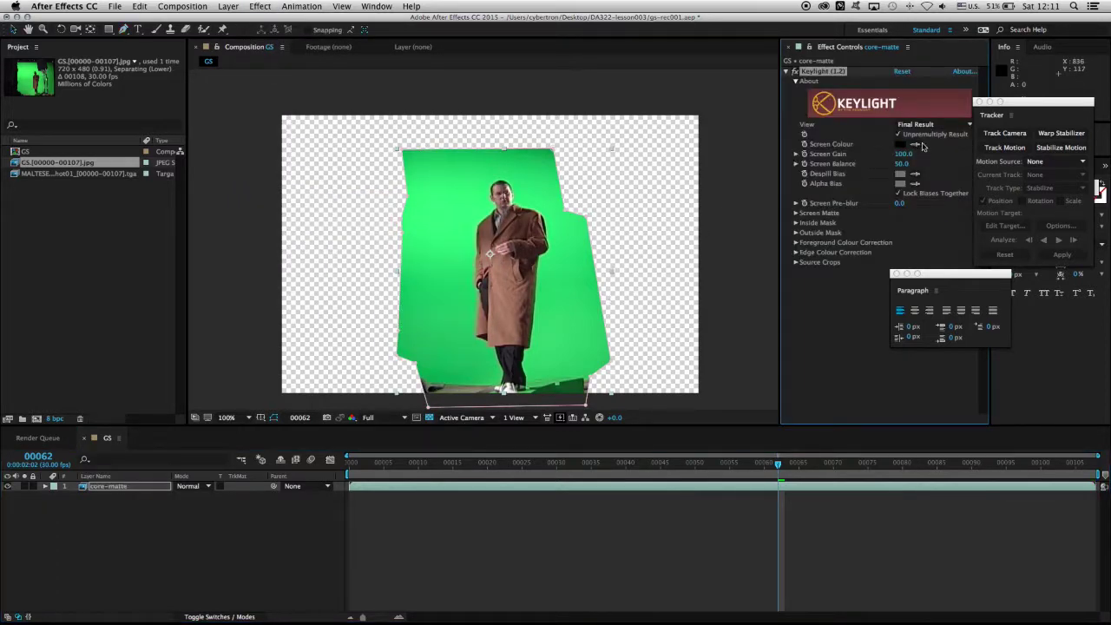
pyautogui.click(476, 212)
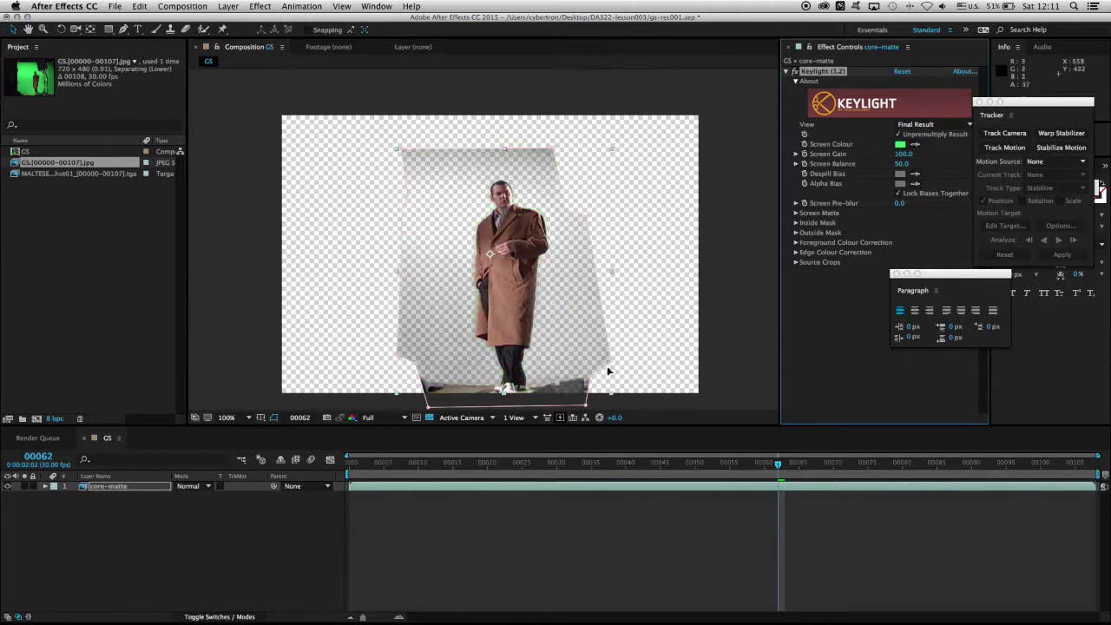
# Display the alpha channel in the viewer and set Keylight's Screen Gain to 120.6
pyautogui.click(351, 417)
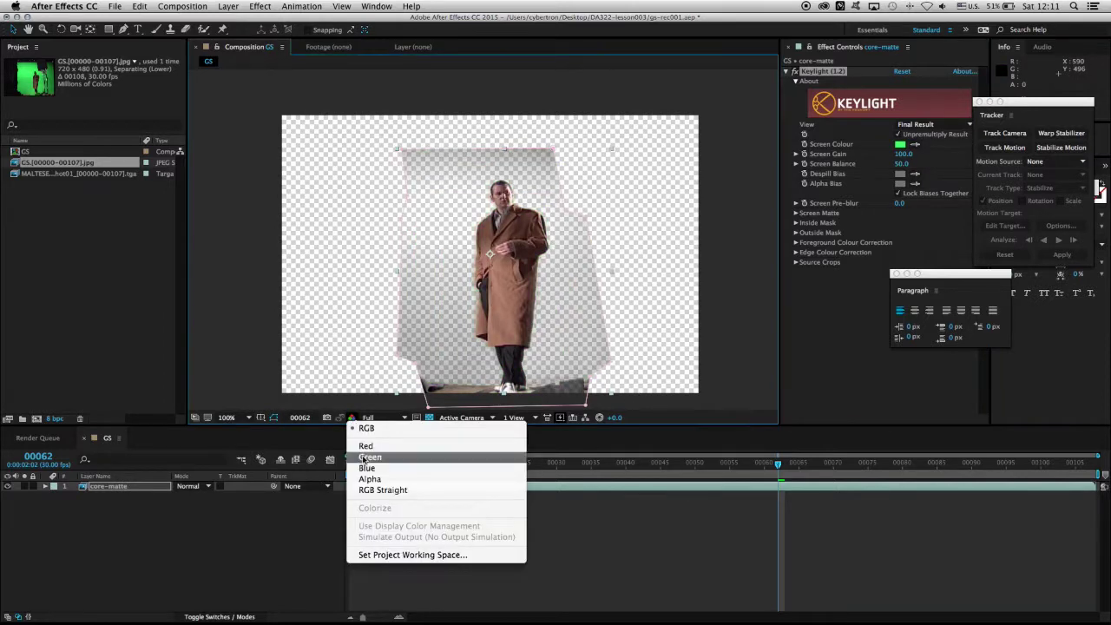
pyautogui.click(373, 414)
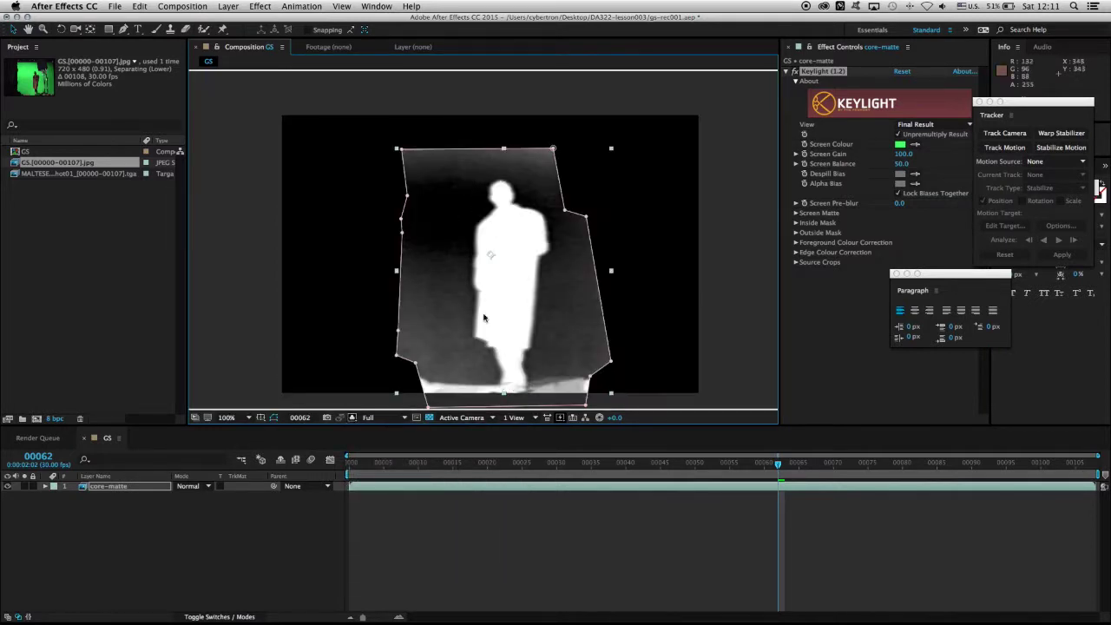
pyautogui.click(796, 153)
pyautogui.moveTo(894, 176); pyautogui.dragTo(906, 176)
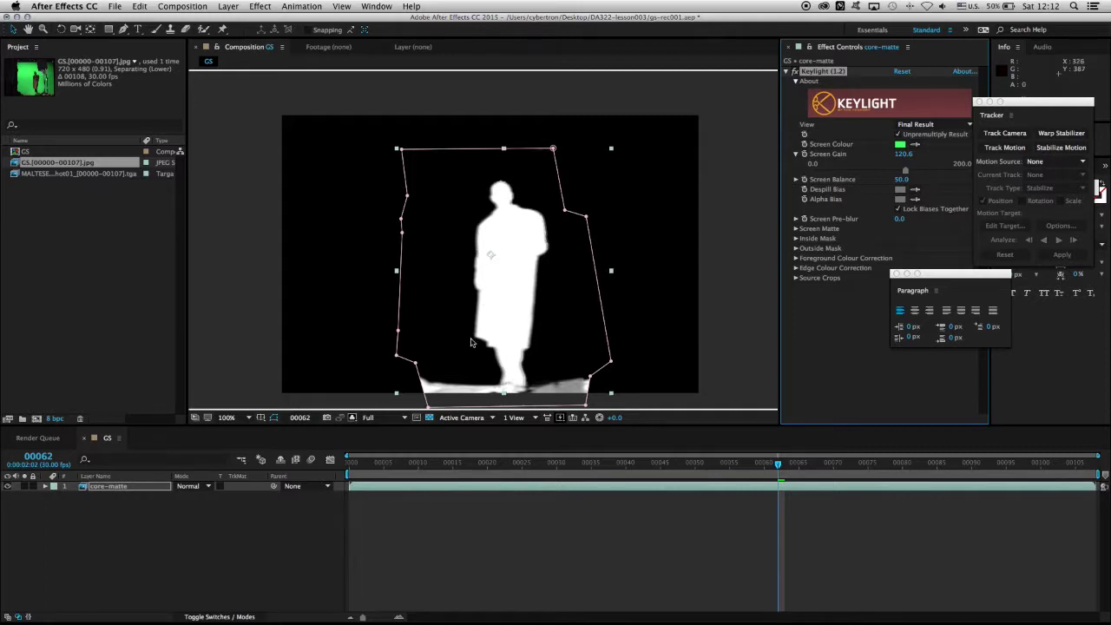
# In Keylight's Screen Matte settings, set Clip Black to 15.0 and Clip White to 73.0
pyautogui.click(796, 229)
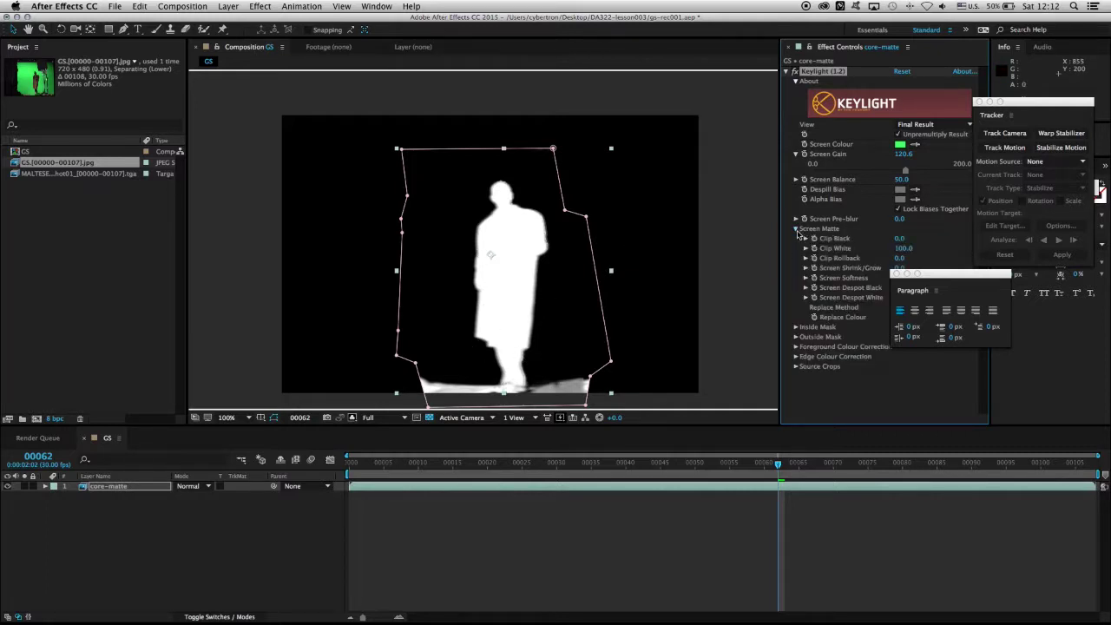
pyautogui.moveTo(944, 275); pyautogui.dragTo(1000, 277)
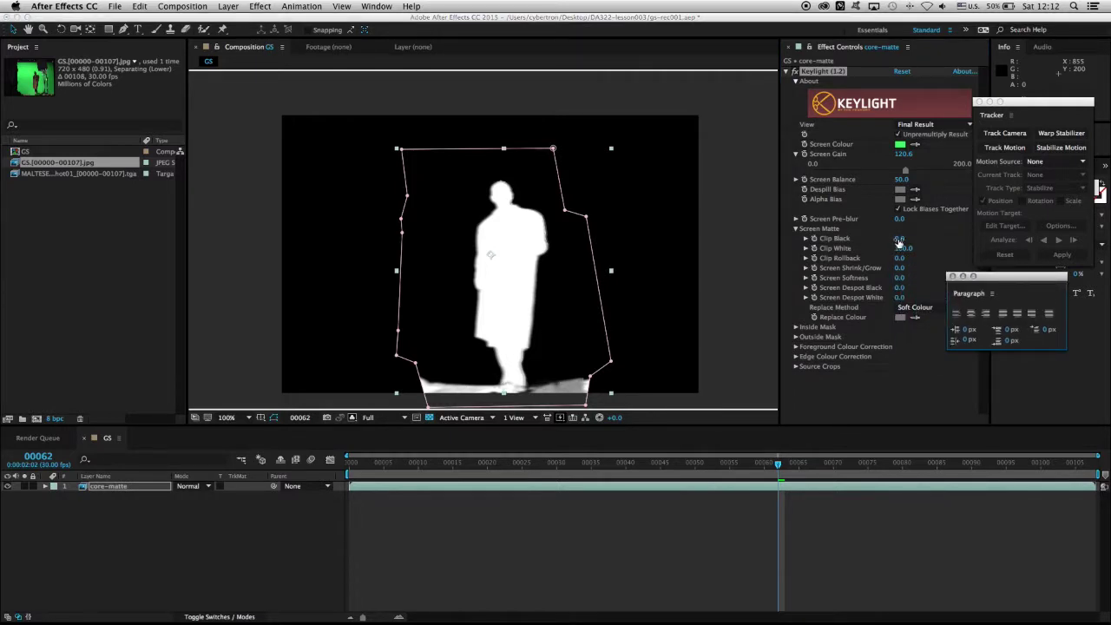
pyautogui.click(898, 239)
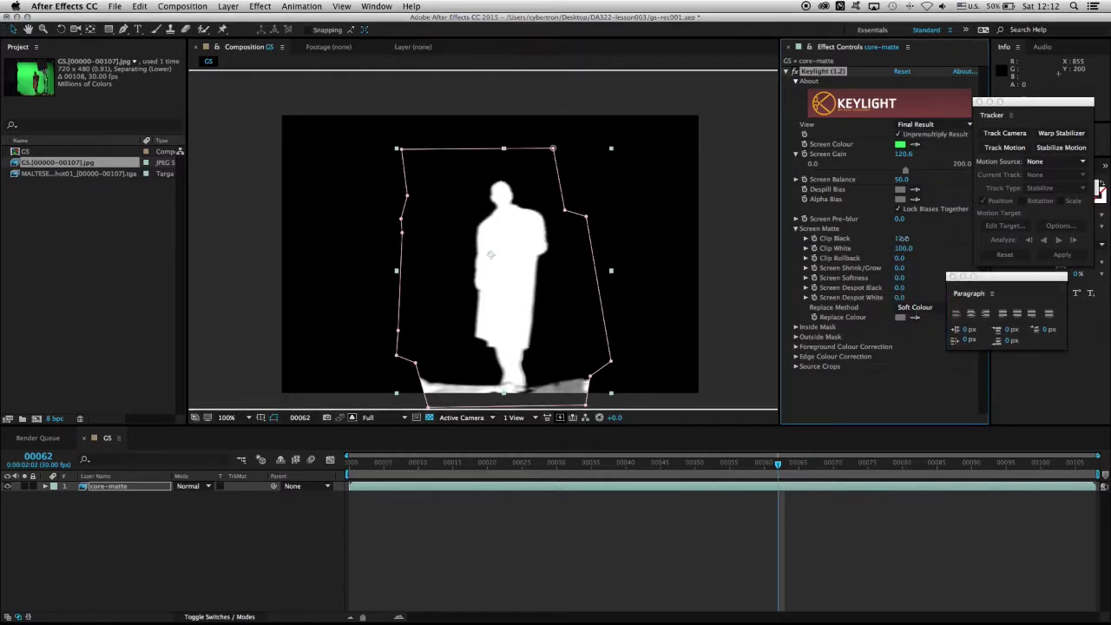
pyautogui.moveTo(900, 239); pyautogui.dragTo(888, 250)
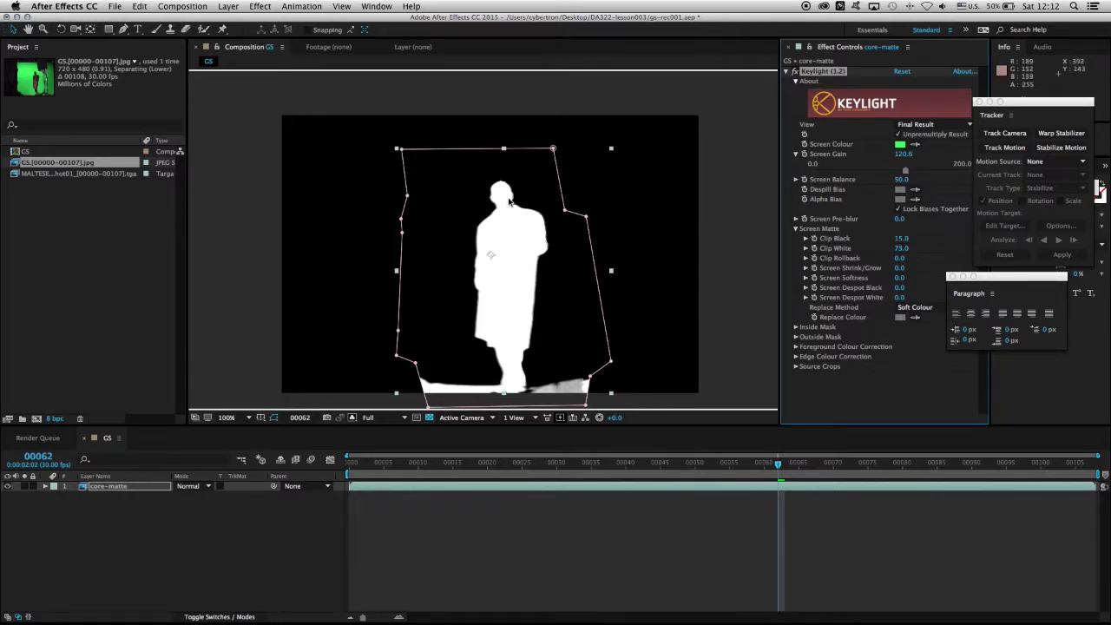
# Examine the alpha matte's edges and interior around the actor up close, and return the viewer to RGB
pyautogui.scroll(4, 523, 230)
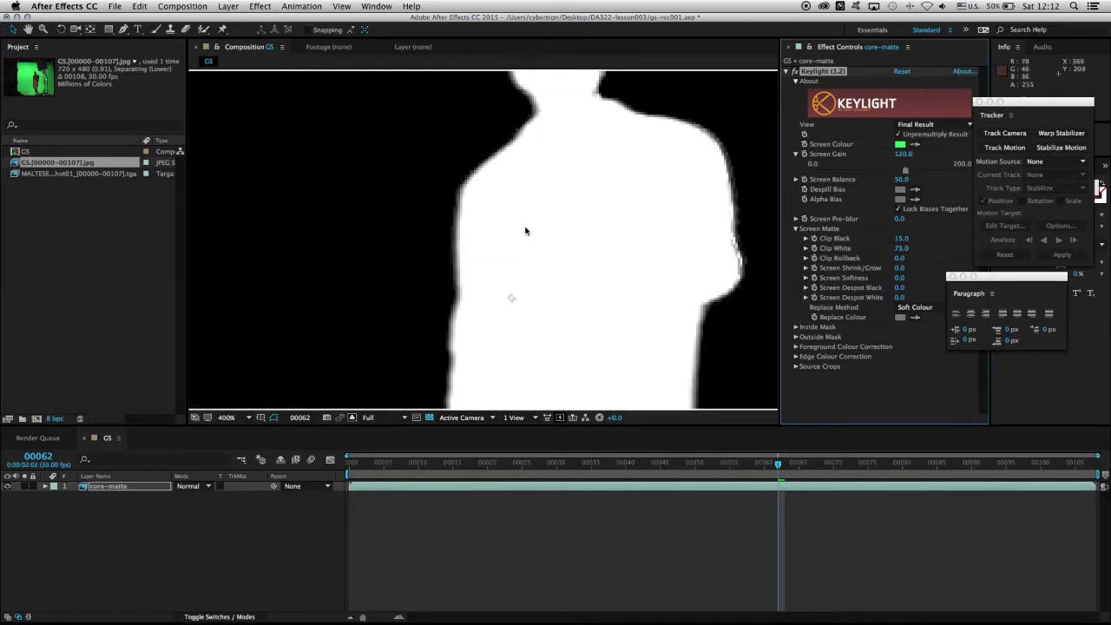
pyautogui.moveTo(683, 268); pyautogui.dragTo(494, 121)
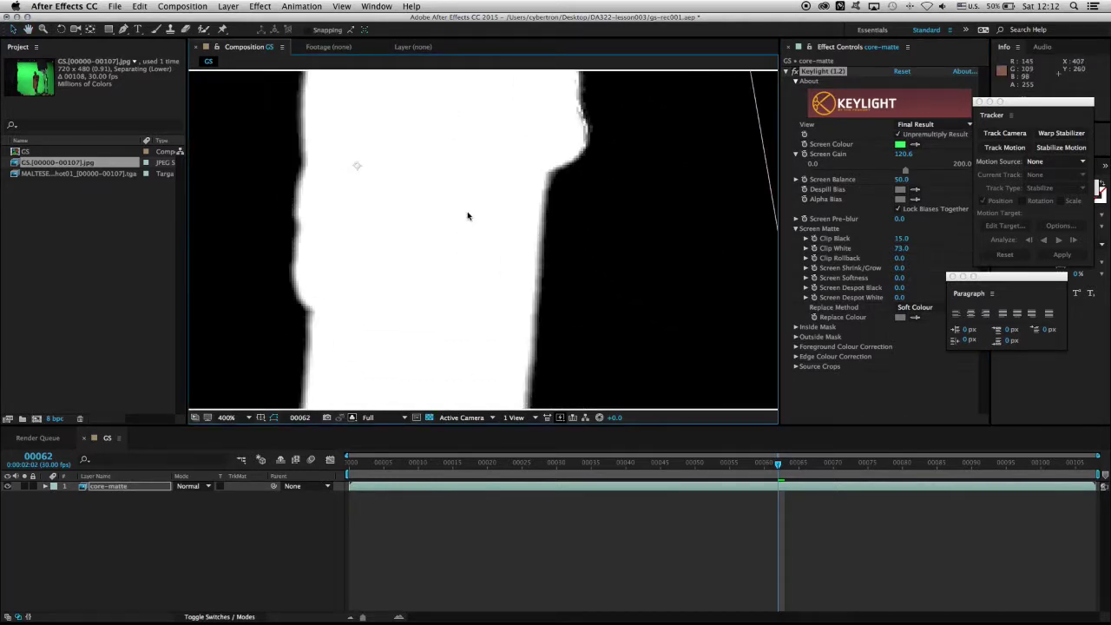
pyautogui.moveTo(463, 158); pyautogui.dragTo(482, 276)
pyautogui.scroll(-2, 483, 276)
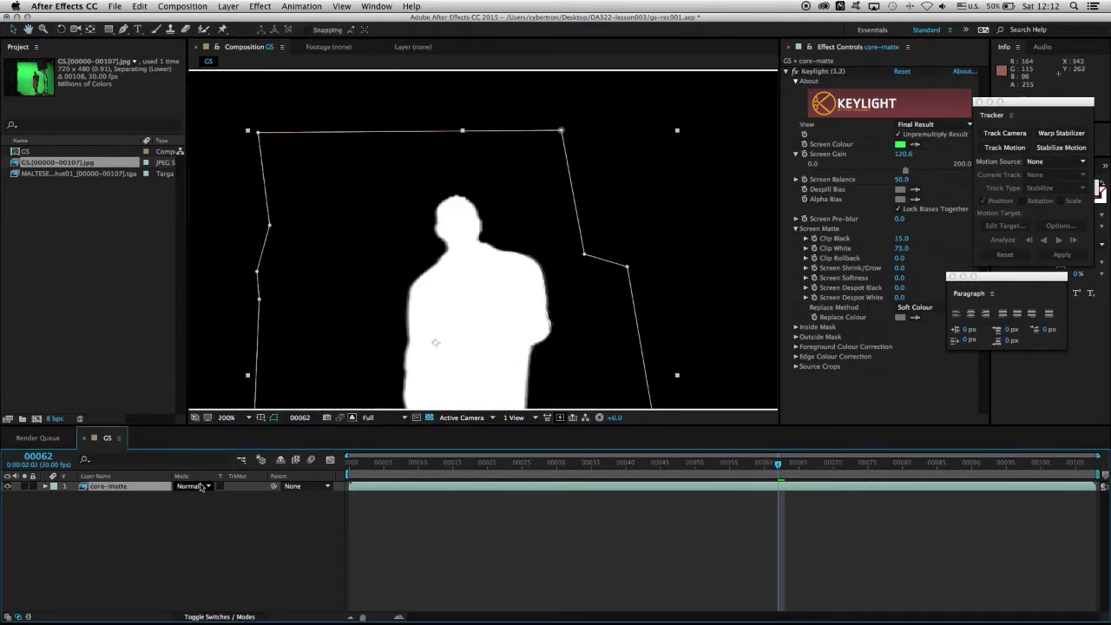
pyautogui.click(352, 420)
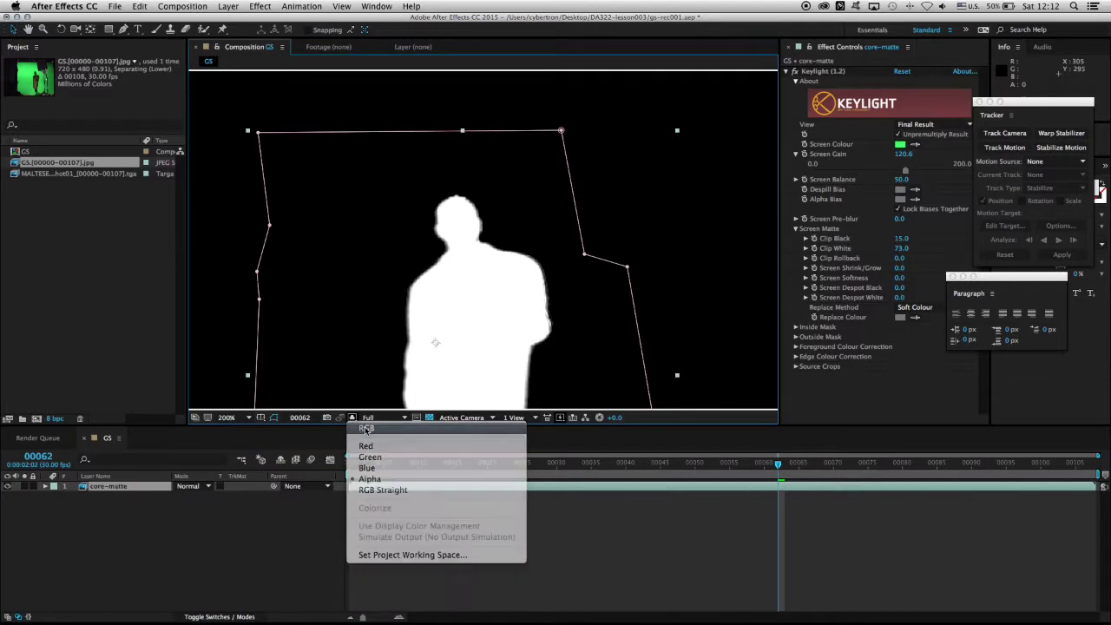
pyautogui.click(369, 441)
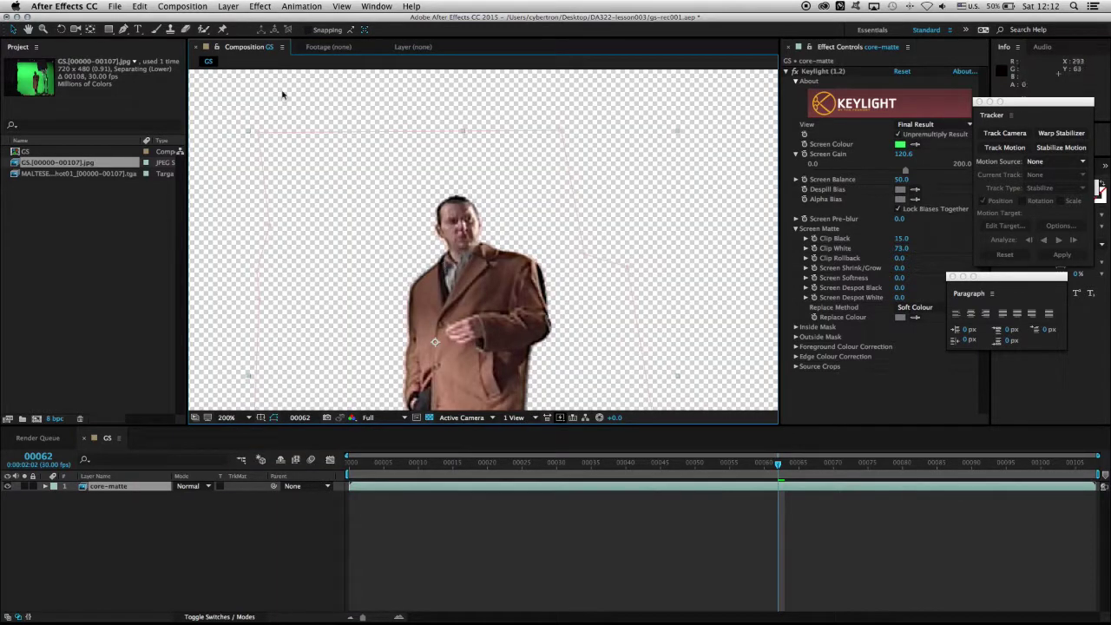
# Create a 720 x 480 px mid-grey (808080) solid named test-card and place it beneath the core-matte layer
pyautogui.click(229, 6)
pyautogui.moveTo(236, 20)
pyautogui.click(430, 36)
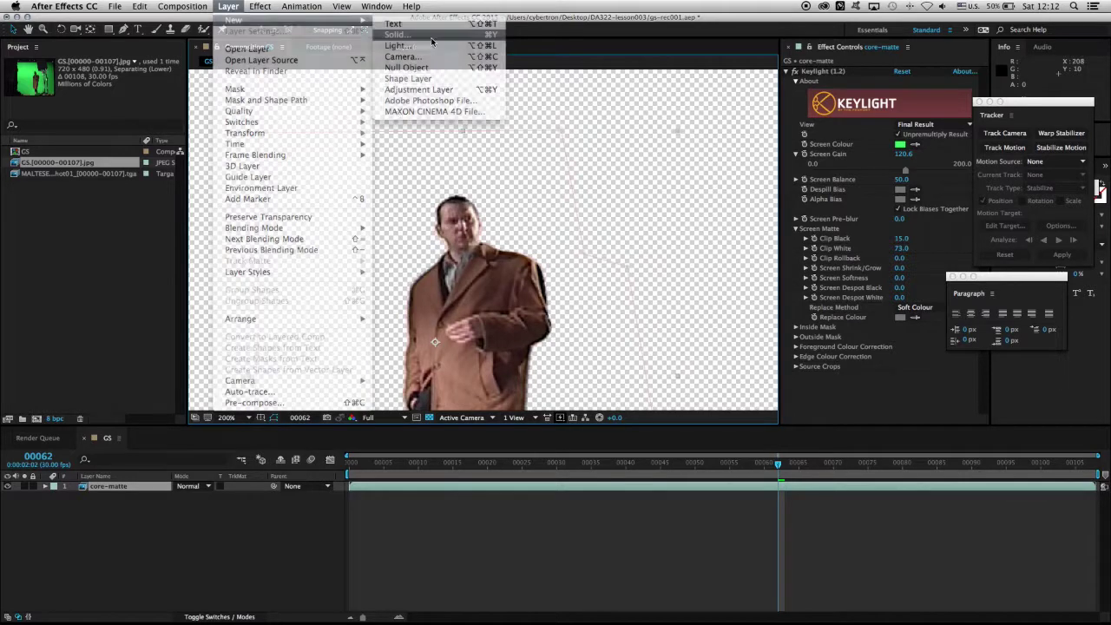
pyautogui.write('te')
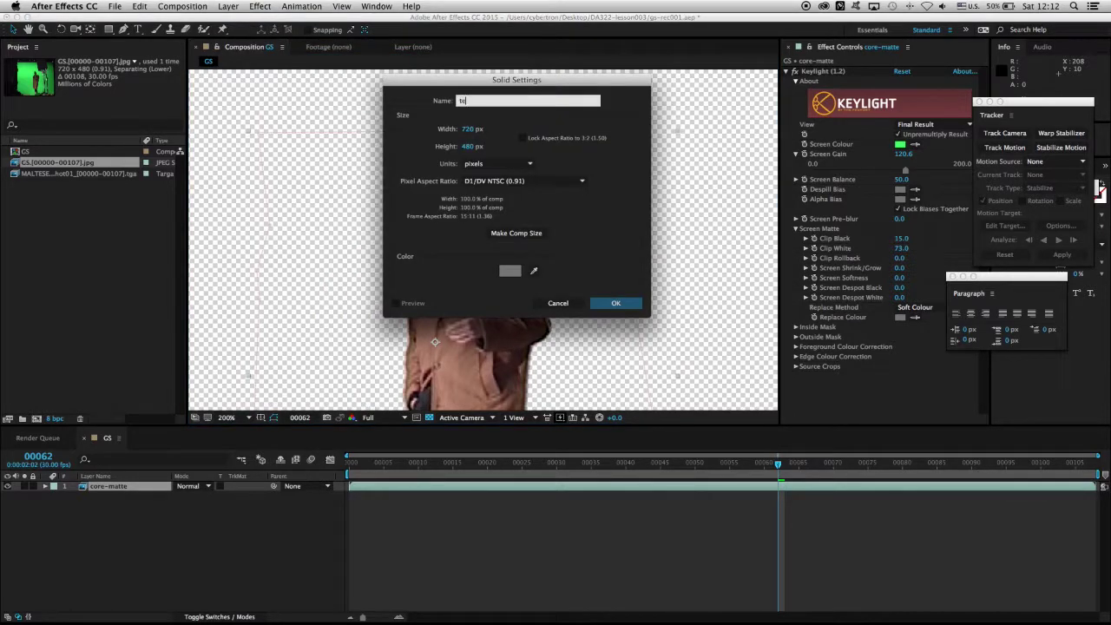
pyautogui.write('st-card')
pyautogui.click(510, 270)
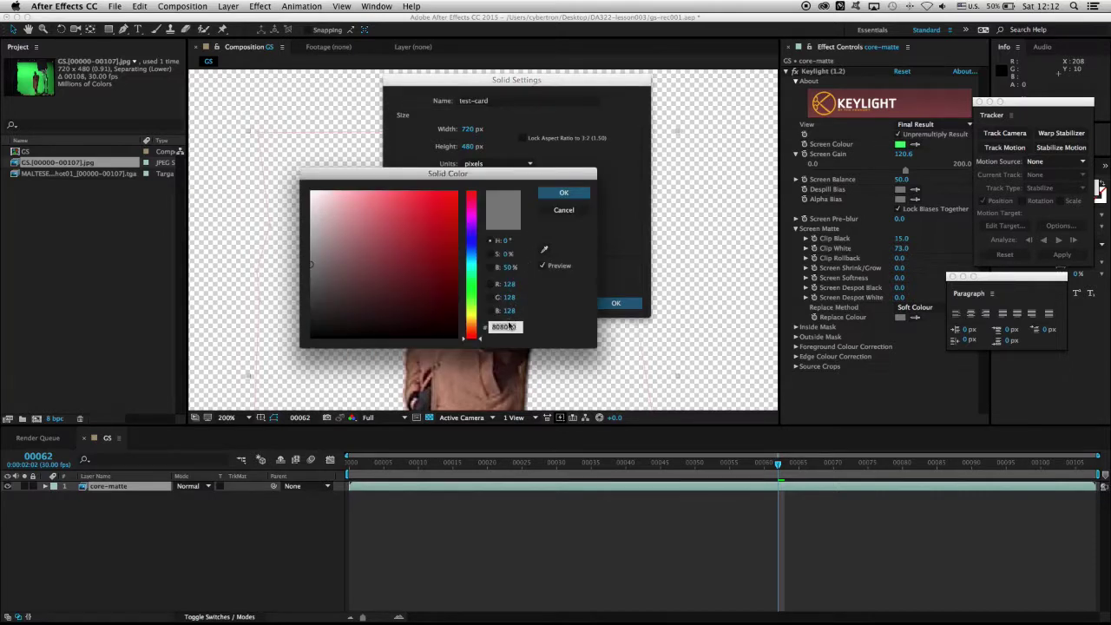
pyautogui.click(564, 195)
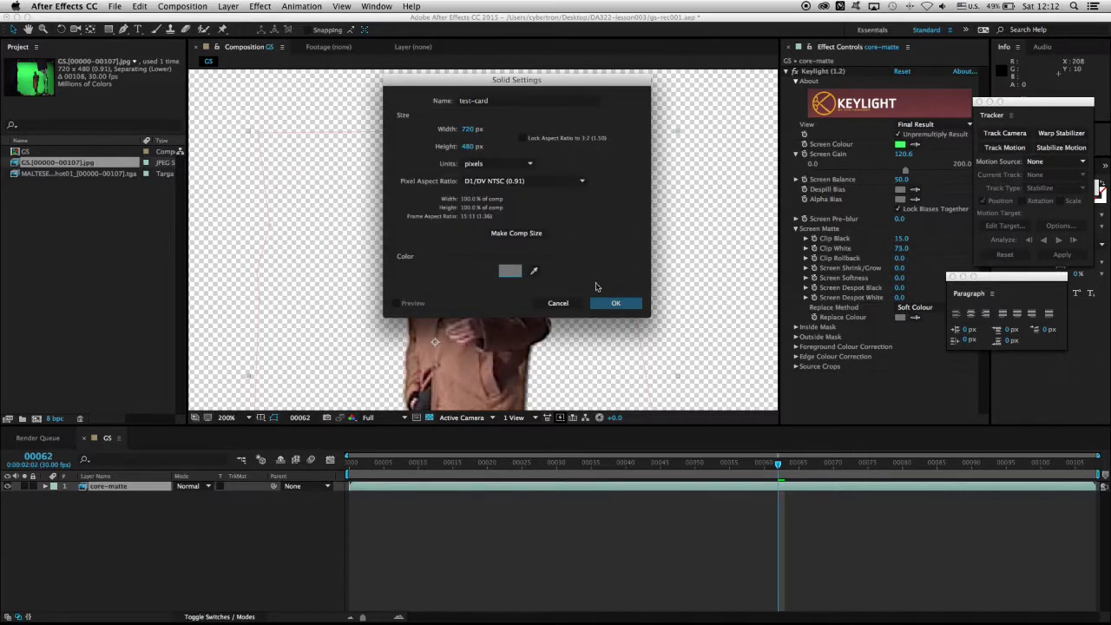
pyautogui.click(618, 303)
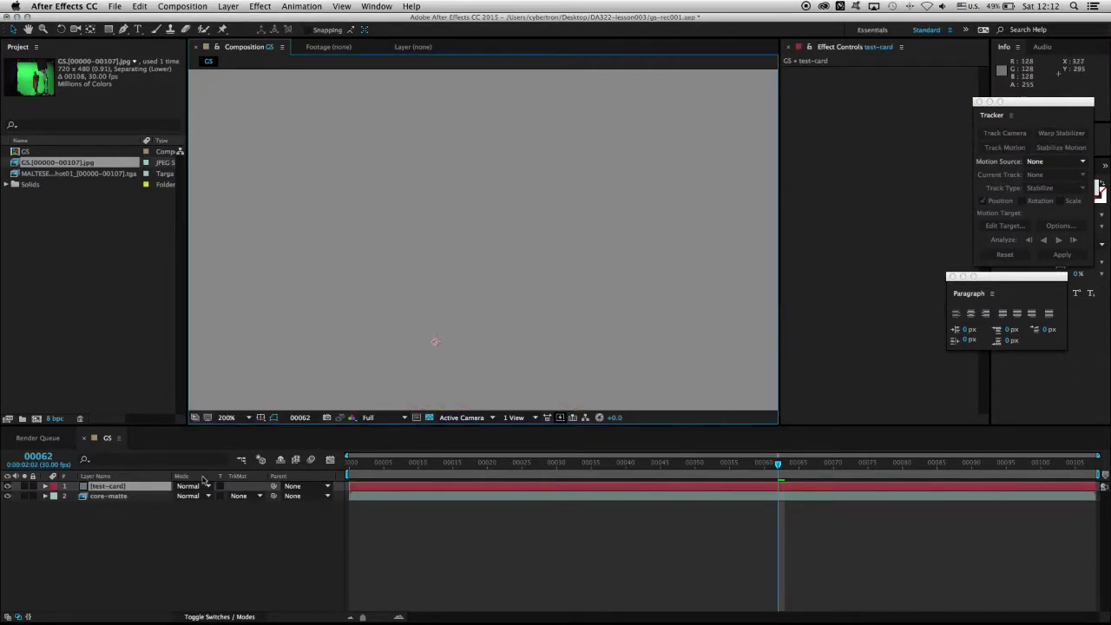
pyautogui.click(155, 478)
pyautogui.moveTo(157, 490); pyautogui.dragTo(153, 515)
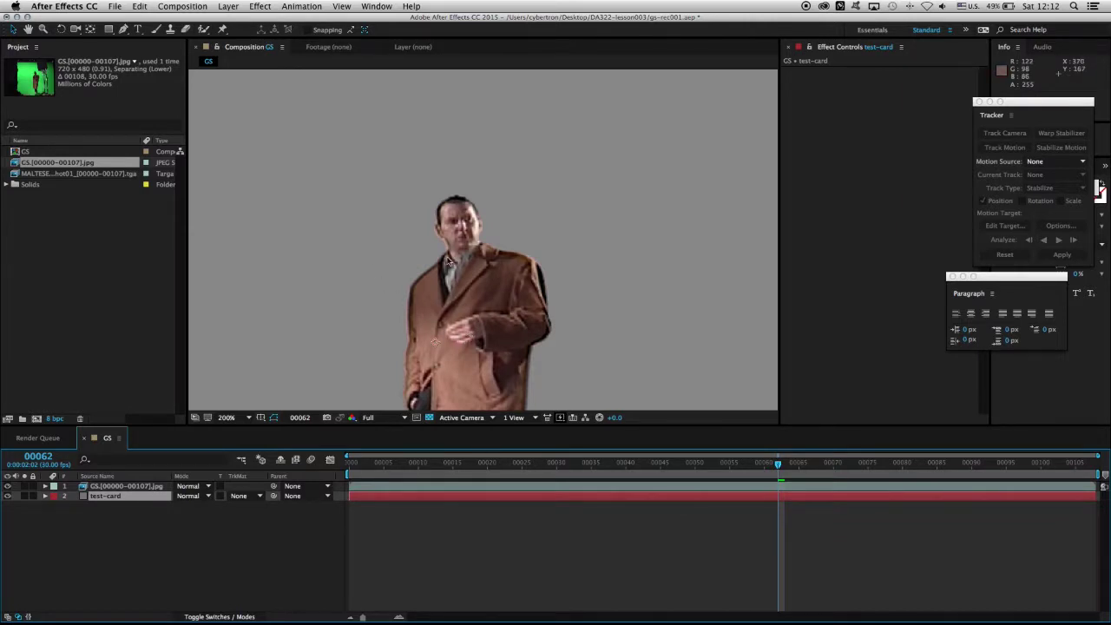
# Examine the keyed actor's head, shoulder and coat edges against the grey test-card
pyautogui.scroll(1, 438, 236)
pyautogui.moveTo(397, 294); pyautogui.dragTo(530, 251)
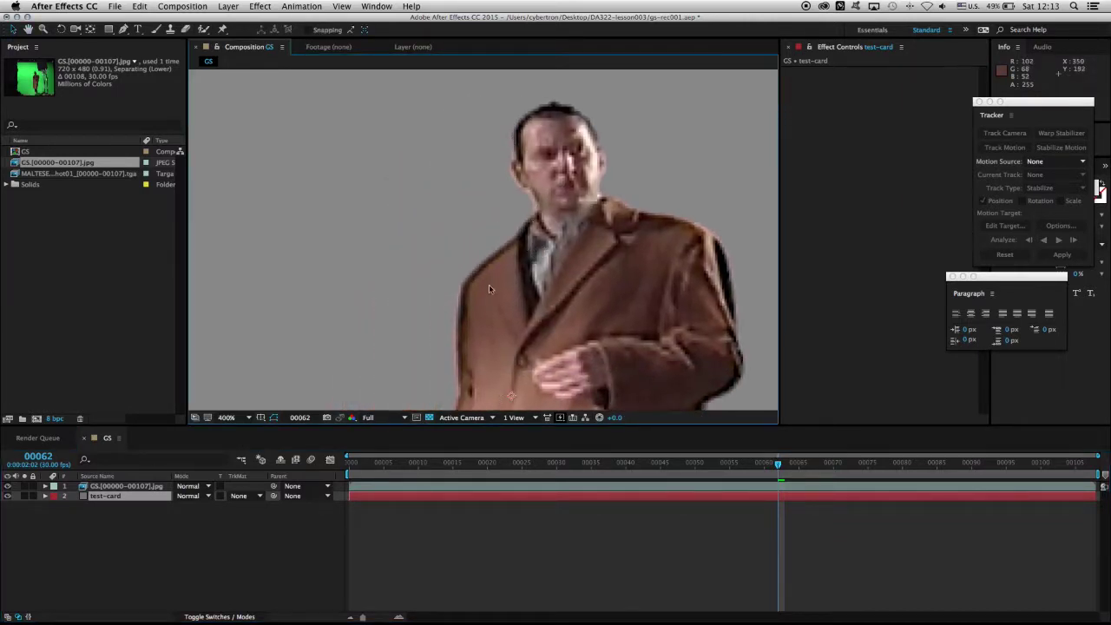
pyautogui.scroll(-5, 440, 349)
pyautogui.moveTo(364, 326); pyautogui.dragTo(330, 315)
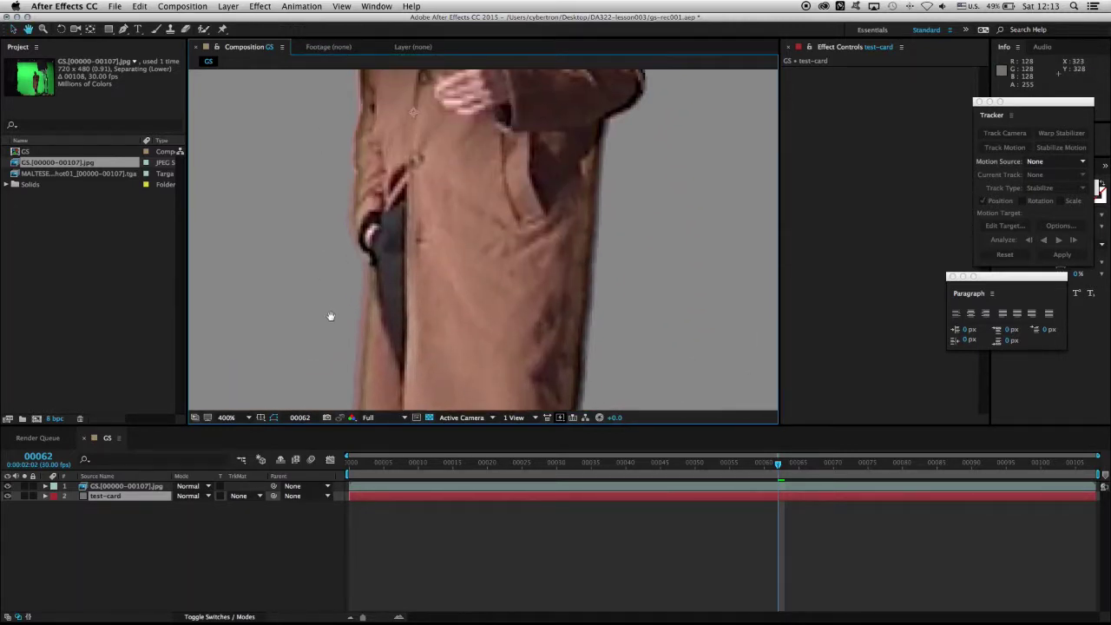
pyautogui.moveTo(357, 144); pyautogui.dragTo(384, 335)
pyautogui.press('v')
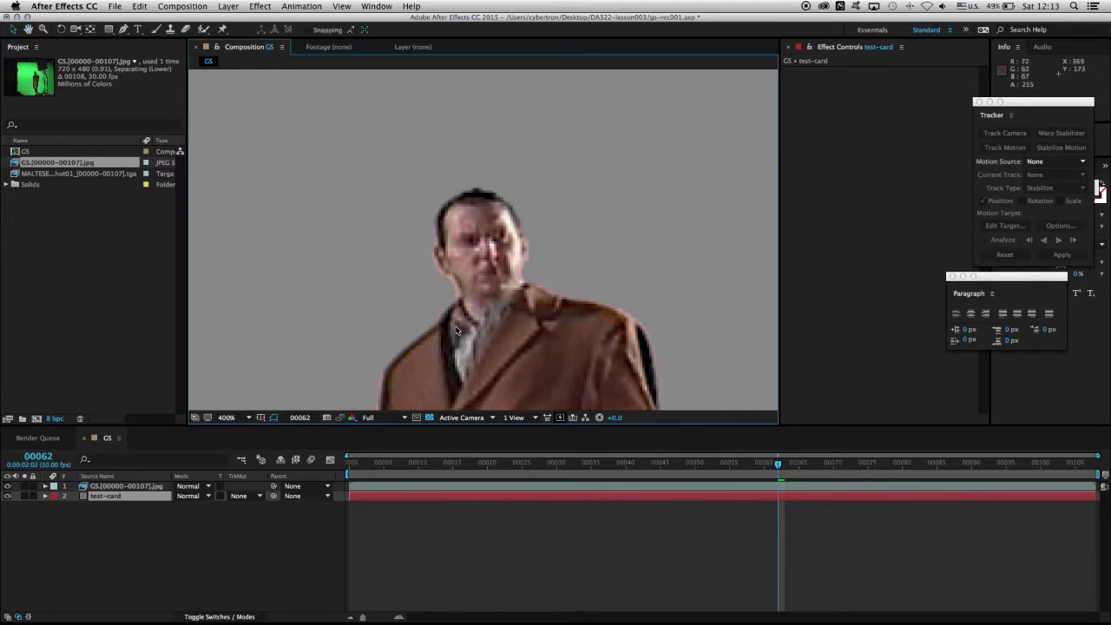
# Show layer names in the timeline, and set core-matte's Keylight Clip Black to 18.8 and Screen Gain to 134.1
pyautogui.click(118, 487)
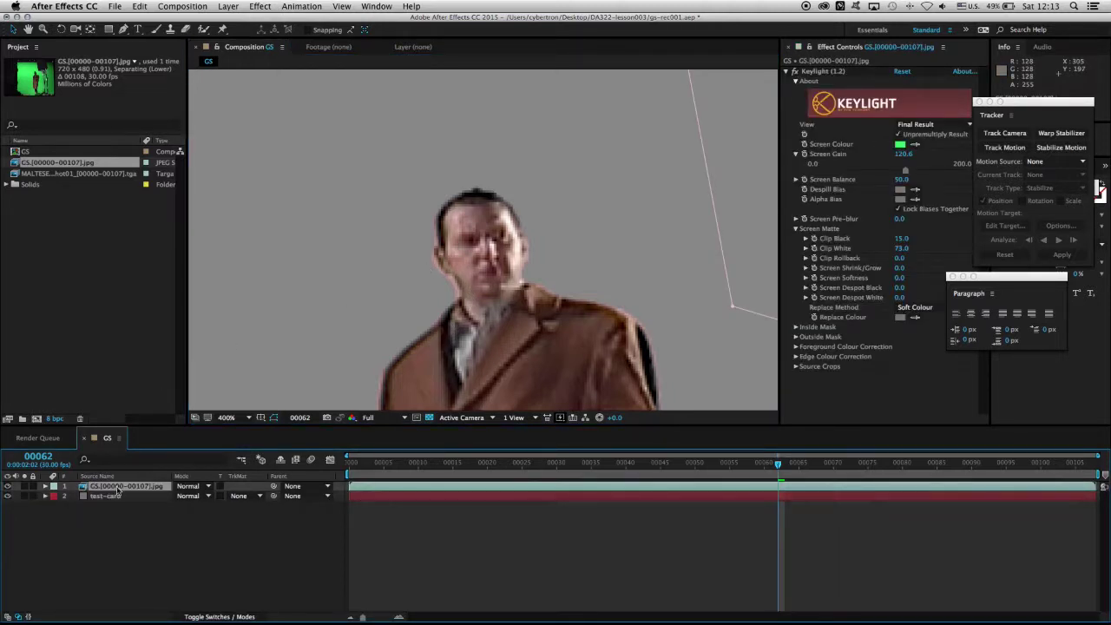
pyautogui.click(115, 476)
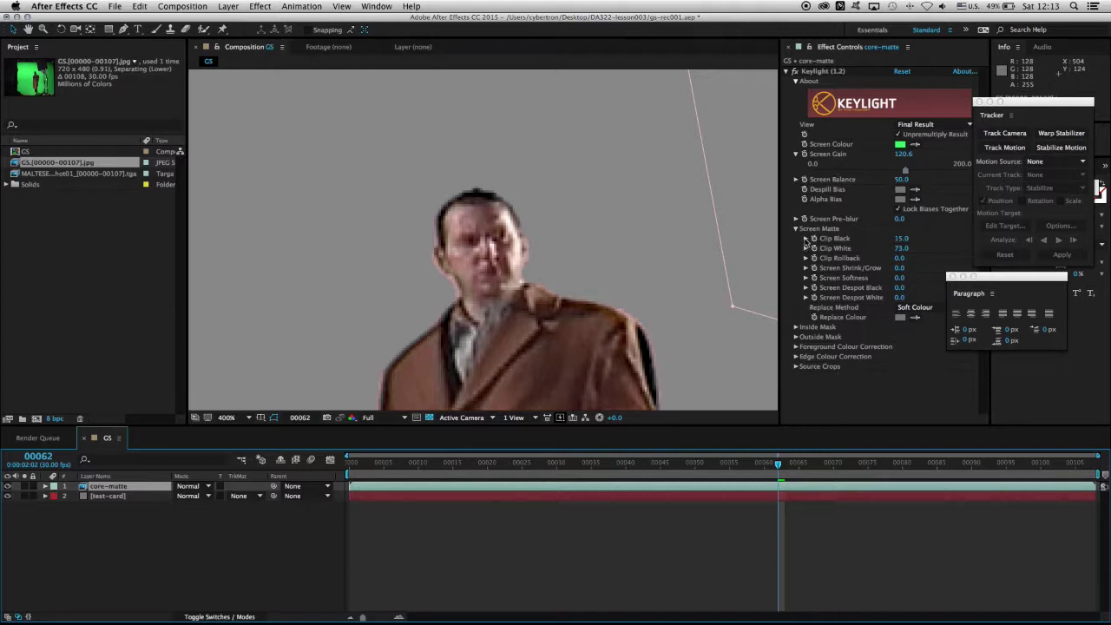
pyautogui.click(806, 239)
pyautogui.moveTo(846, 256); pyautogui.dragTo(847, 257)
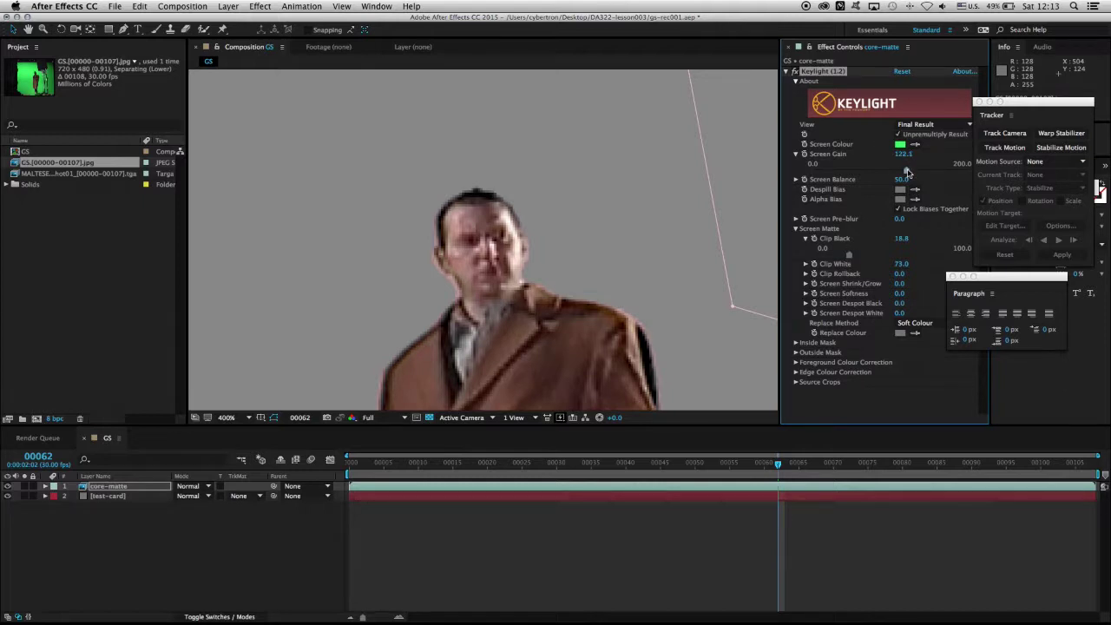
pyautogui.moveTo(908, 172); pyautogui.dragTo(916, 173)
# Check the refined key along the actor's coat, sleeve and legs against the grey background
pyautogui.moveTo(498, 357); pyautogui.dragTo(491, 155)
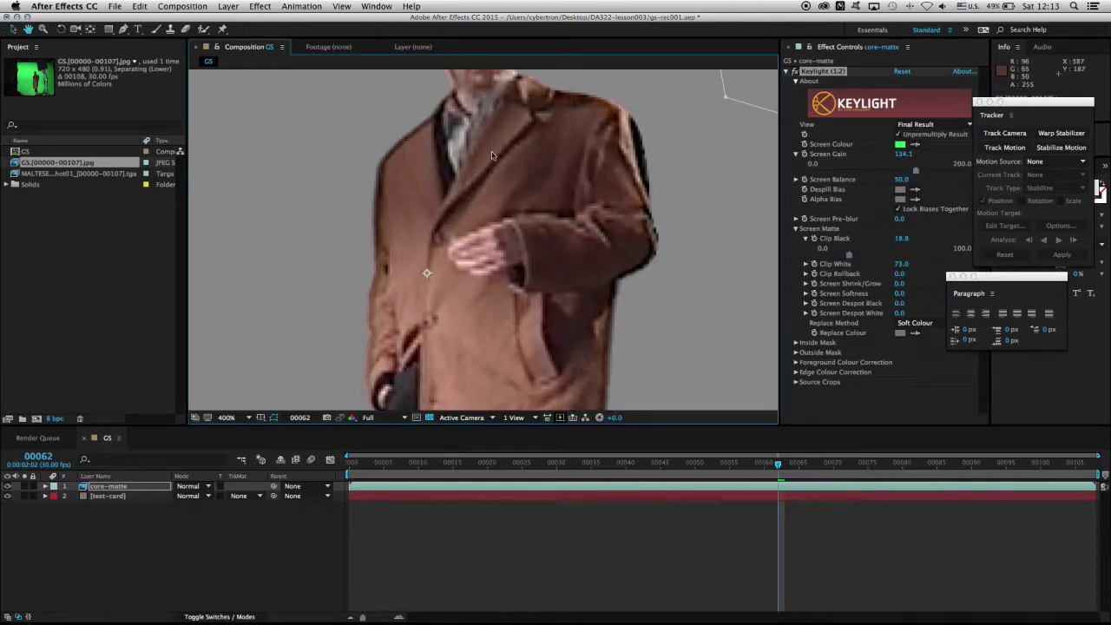
pyautogui.moveTo(569, 381); pyautogui.dragTo(476, 134)
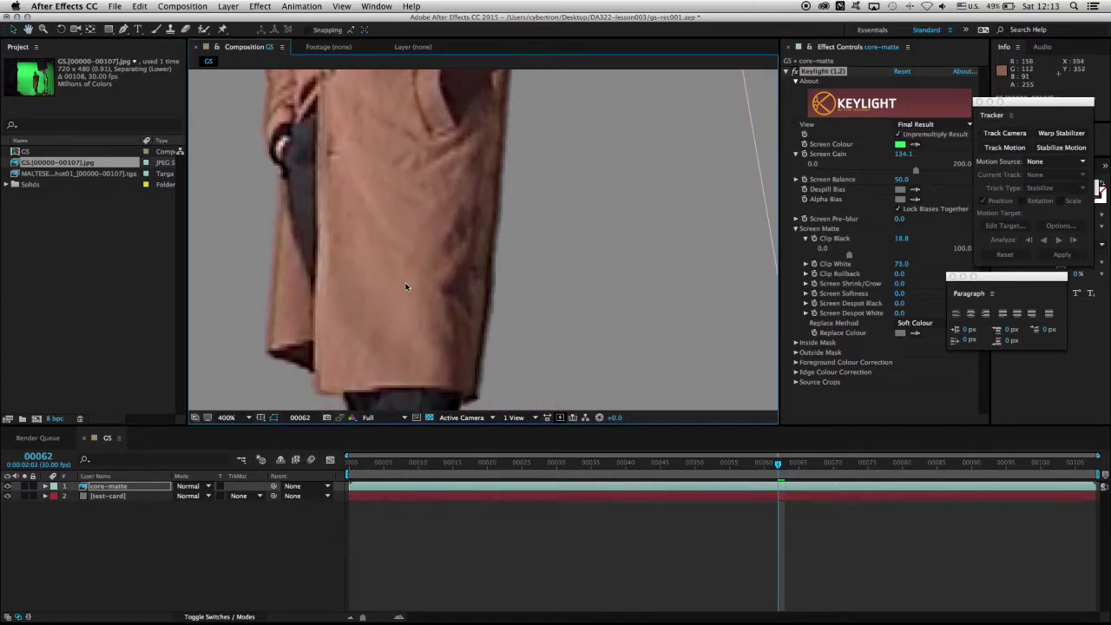
pyautogui.moveTo(451, 178); pyautogui.dragTo(375, 354)
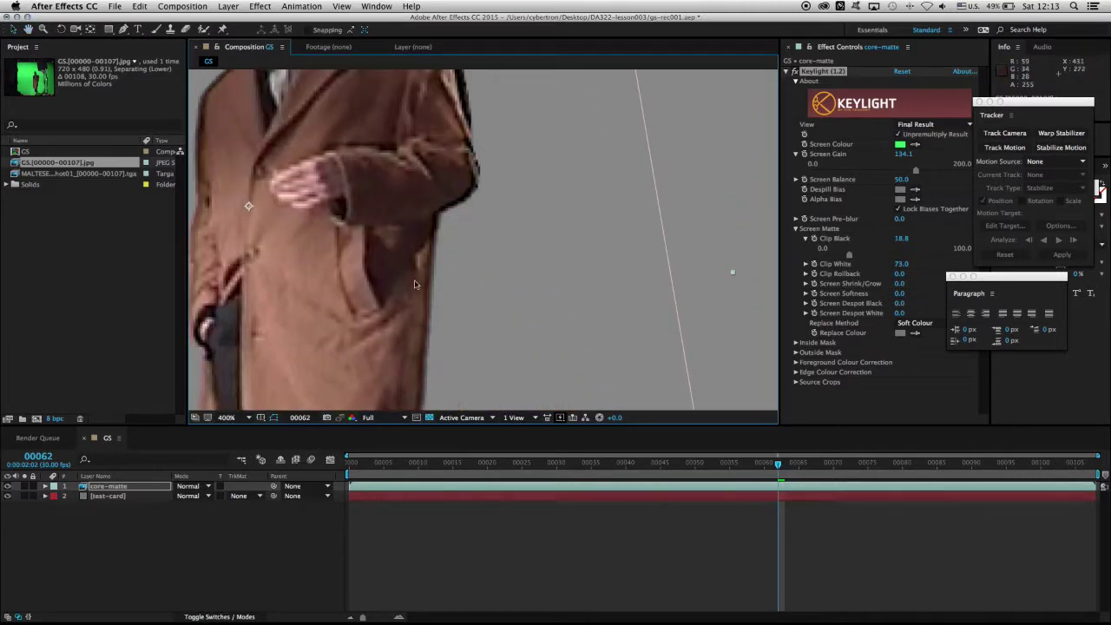
pyautogui.moveTo(364, 307); pyautogui.dragTo(502, 124)
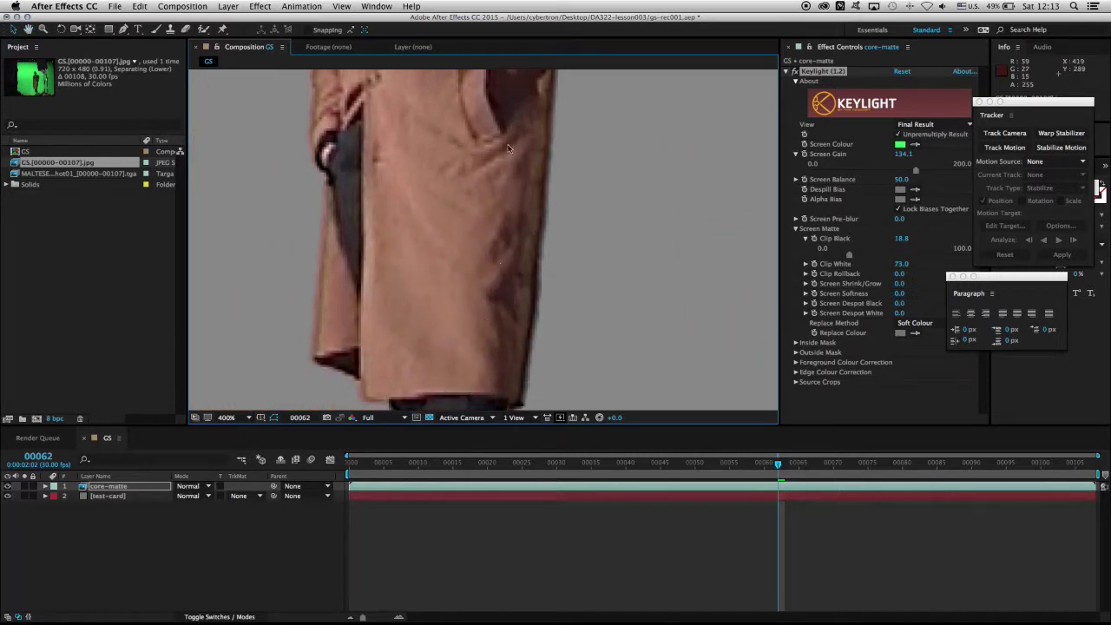
pyautogui.scroll(-4, 354, 245)
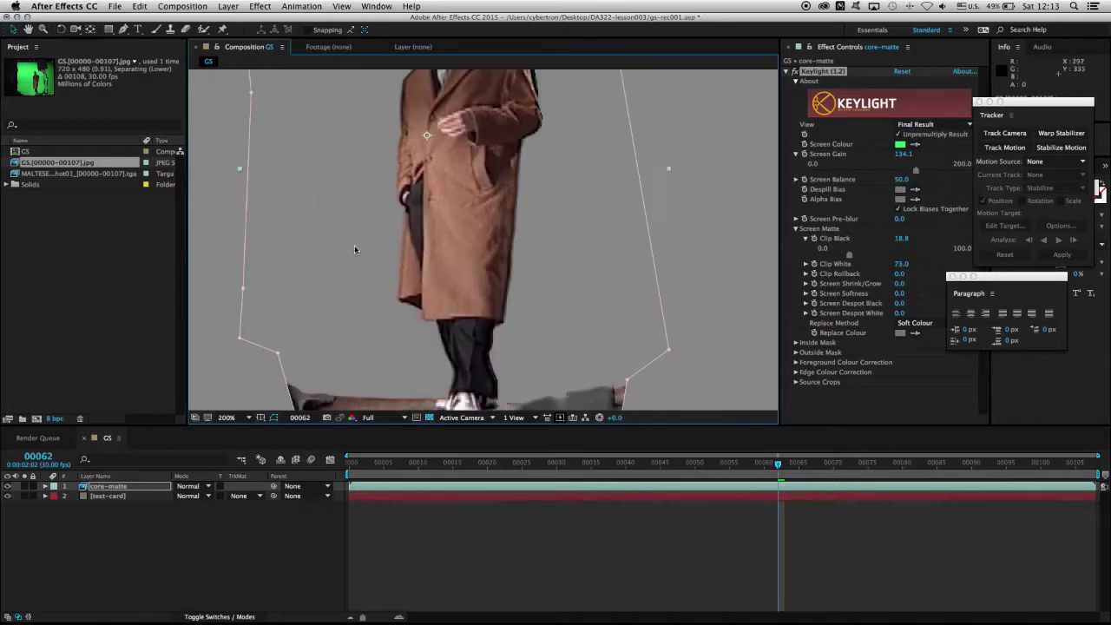
pyautogui.scroll(3, 432, 224)
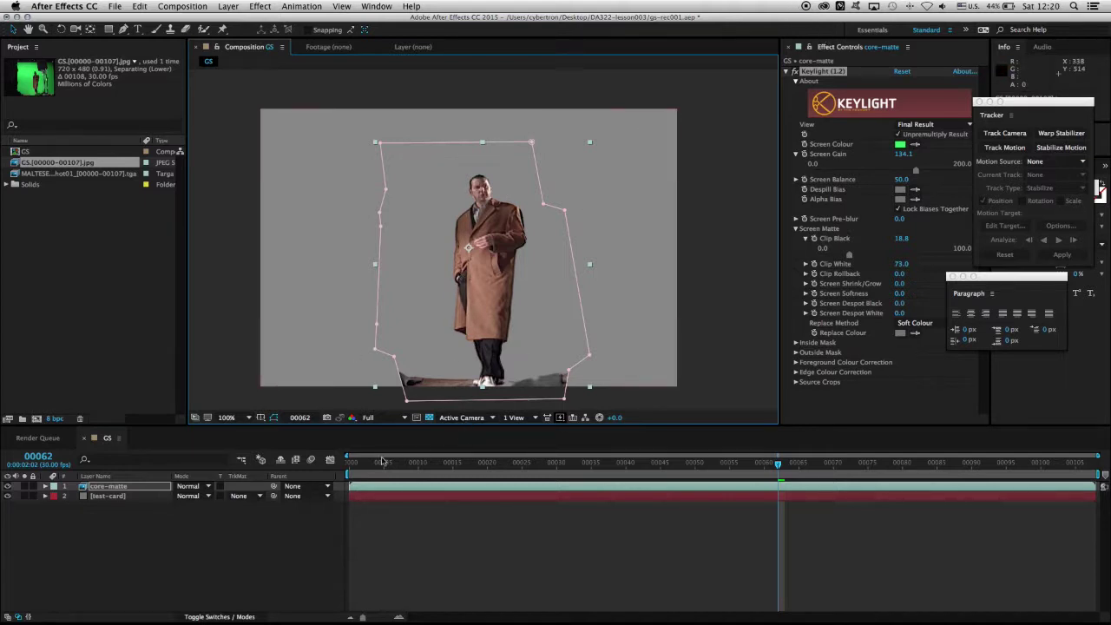
pyautogui.moveTo(29, 161); pyautogui.dragTo(169, 483)
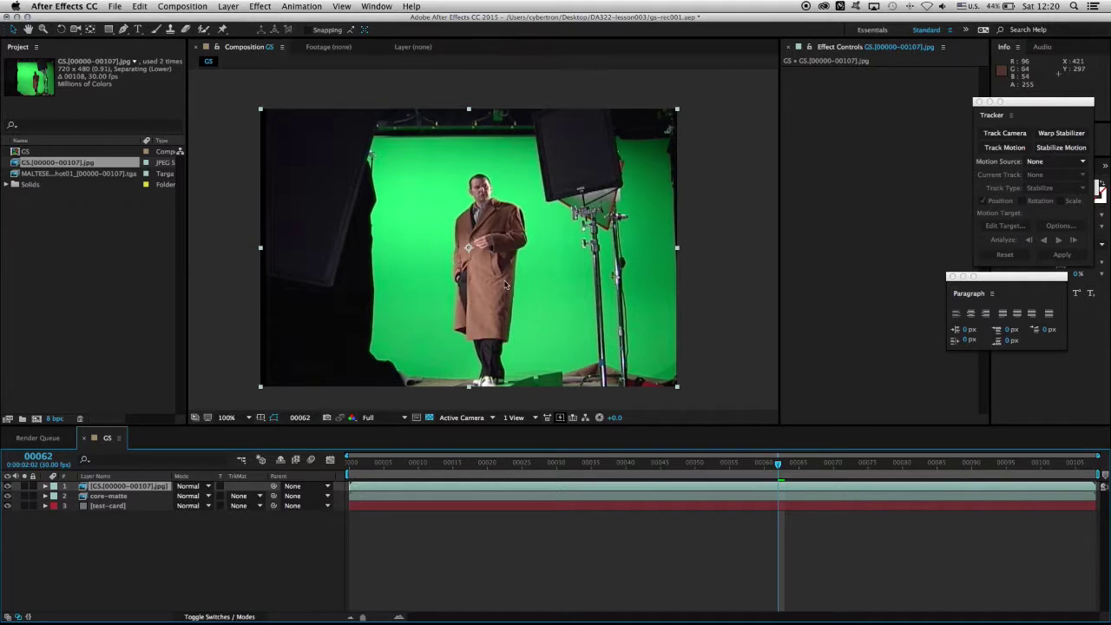
pyautogui.press('.')
pyautogui.press('space')
pyautogui.moveTo(504, 326); pyautogui.dragTo(467, 258)
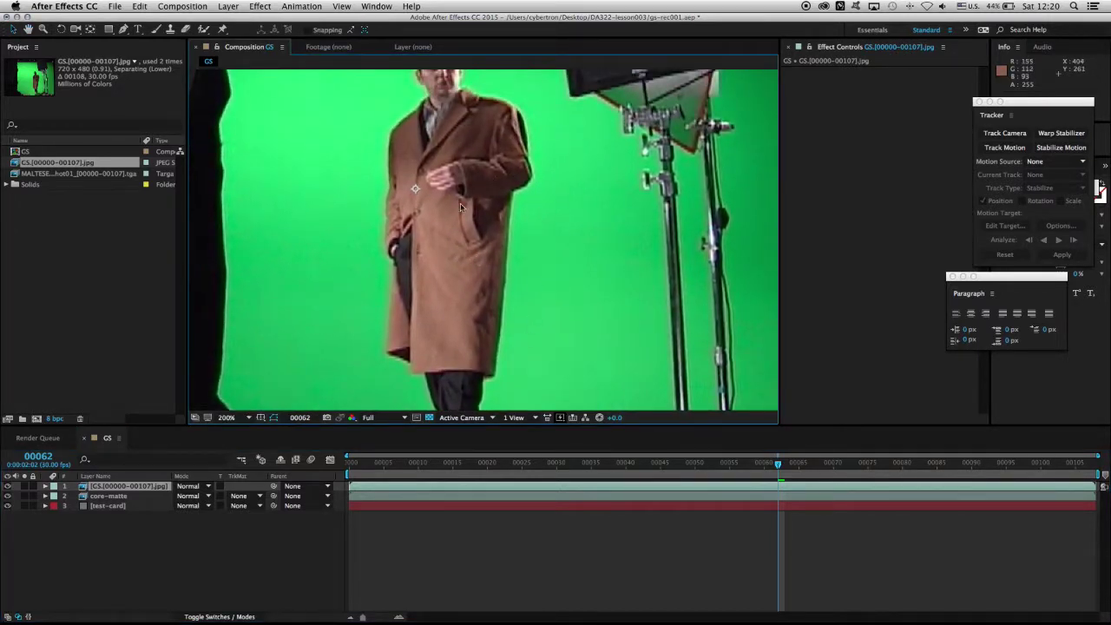
pyautogui.click(154, 489)
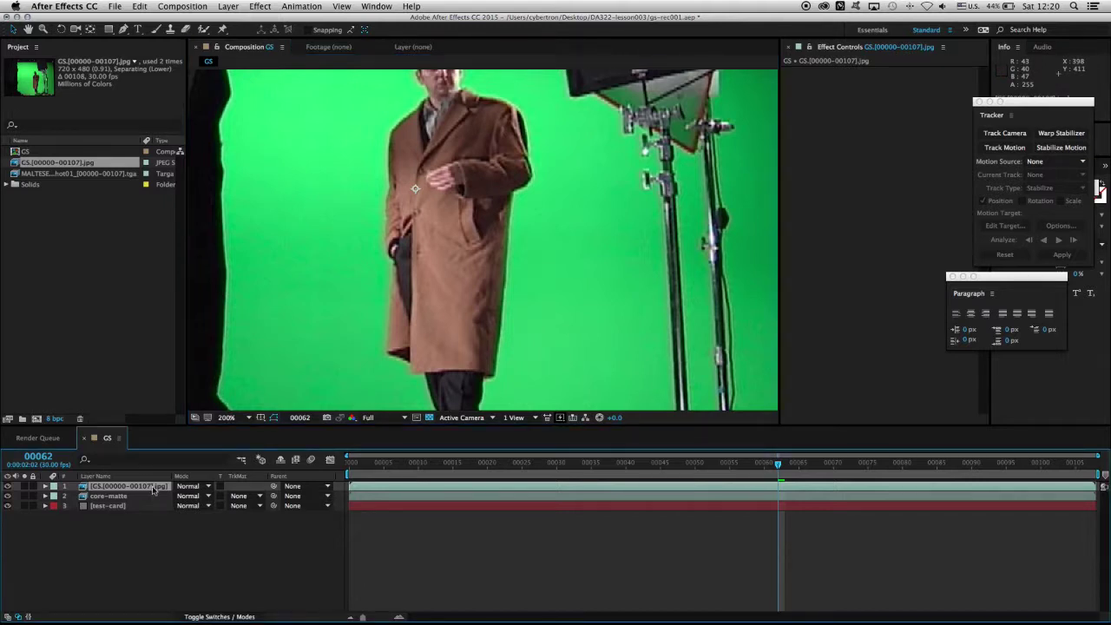
pyautogui.press('Return')
pyautogui.write('jacket-left')
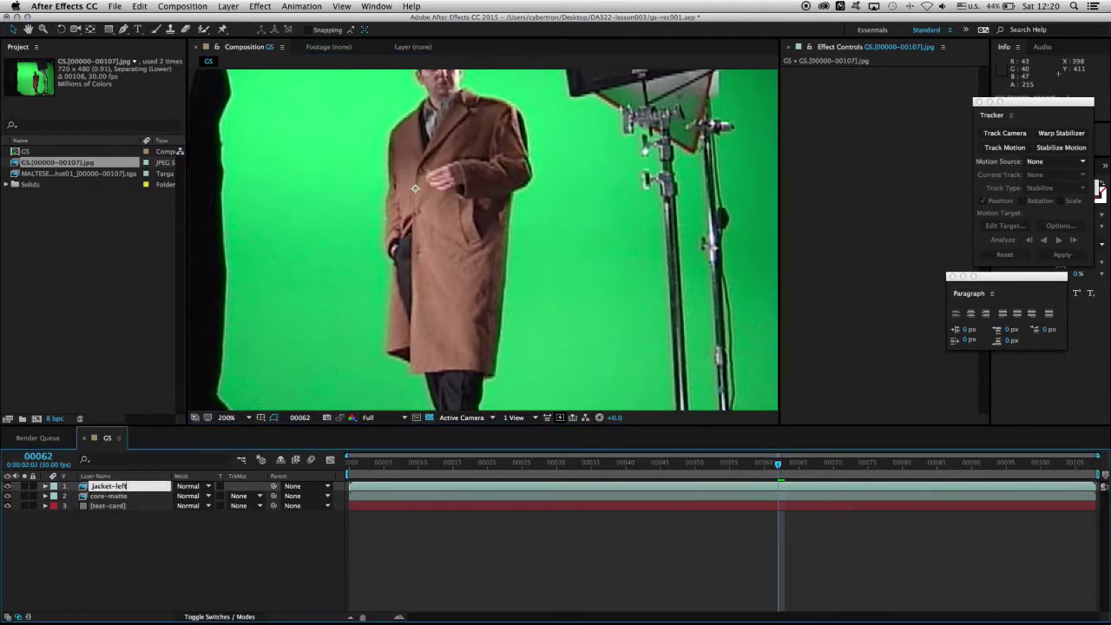
pyautogui.press('Return')
# Draw a closed RotoBezier mask on jacket-left around the coat's edge beside the light stand, from the elbow down past the hem
pyautogui.click(123, 29)
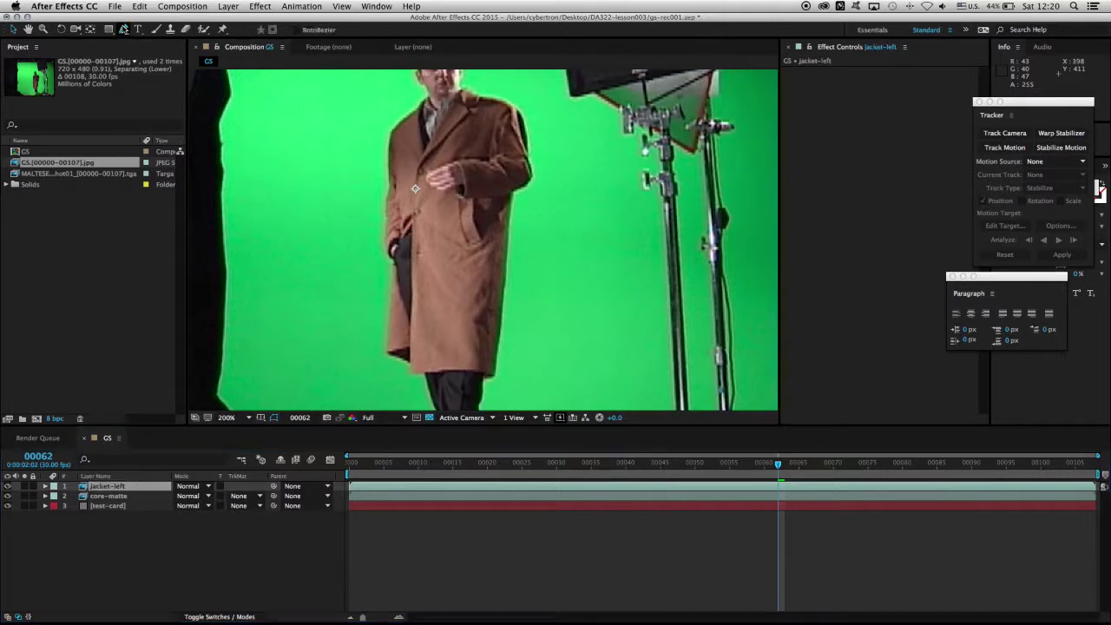
pyautogui.click(298, 30)
pyautogui.click(479, 254)
pyautogui.click(481, 221)
pyautogui.click(499, 174)
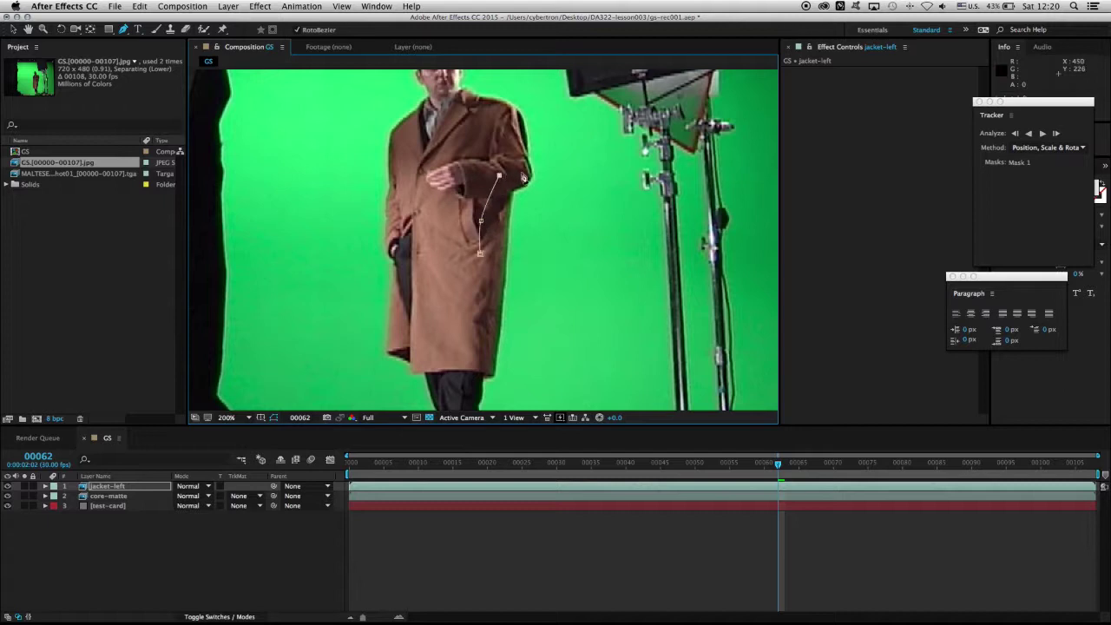
pyautogui.click(523, 173)
pyautogui.click(532, 256)
pyautogui.click(527, 337)
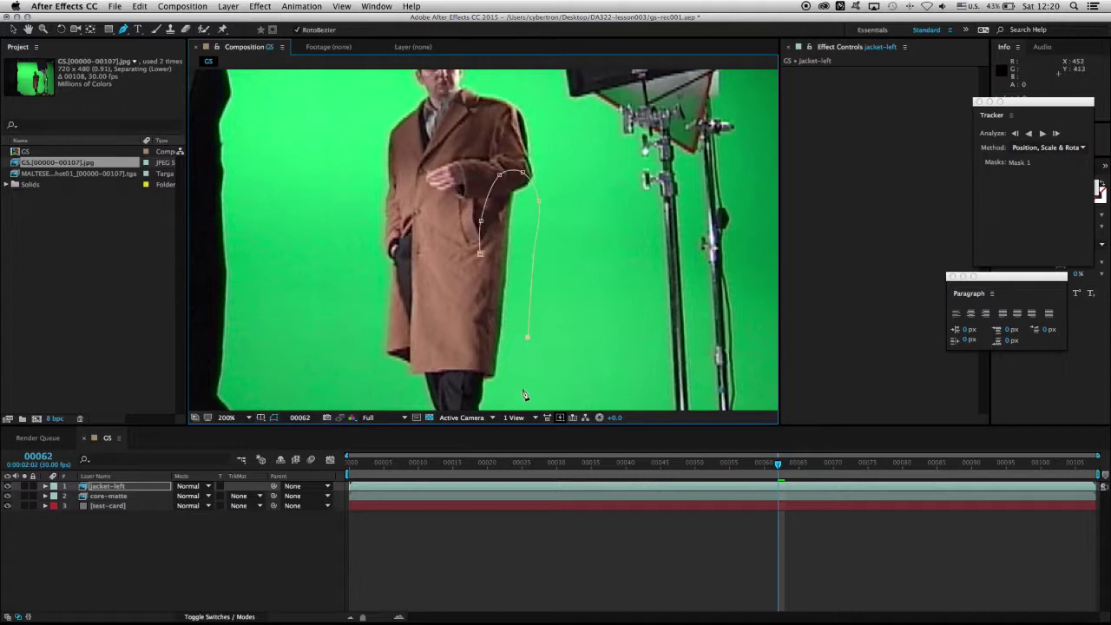
pyautogui.click(523, 387)
pyautogui.click(493, 393)
pyautogui.click(478, 375)
pyautogui.click(476, 309)
pyautogui.click(479, 254)
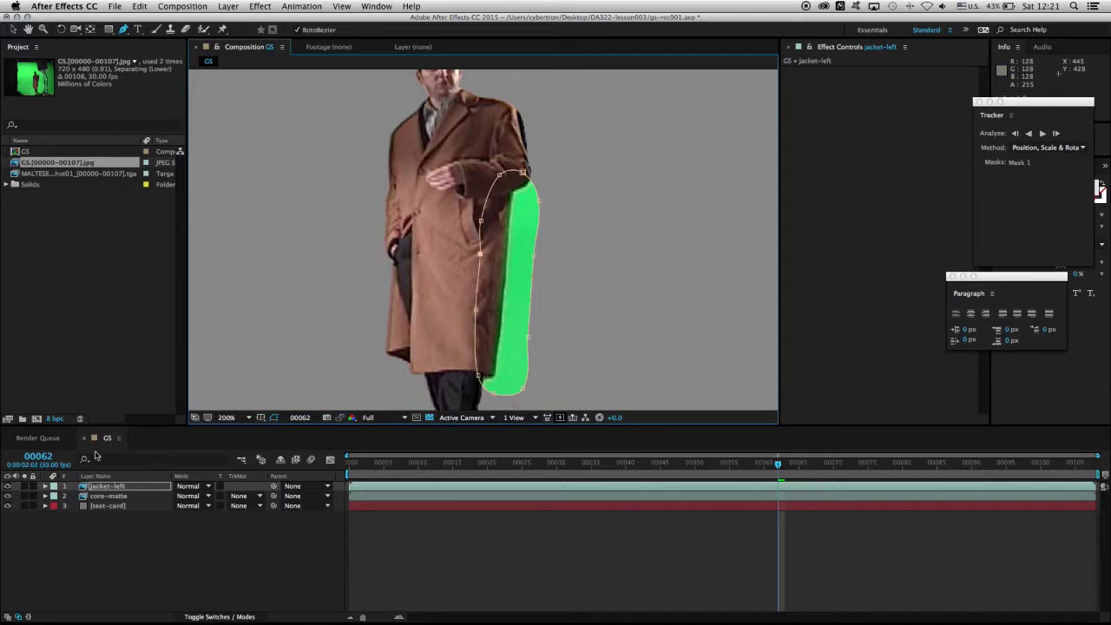
# Compare the coat edge with the jacket-left layer hidden and shown
pyautogui.click(8, 488)
pyautogui.click(9, 487)
pyautogui.click(9, 487)
pyautogui.click(9, 487)
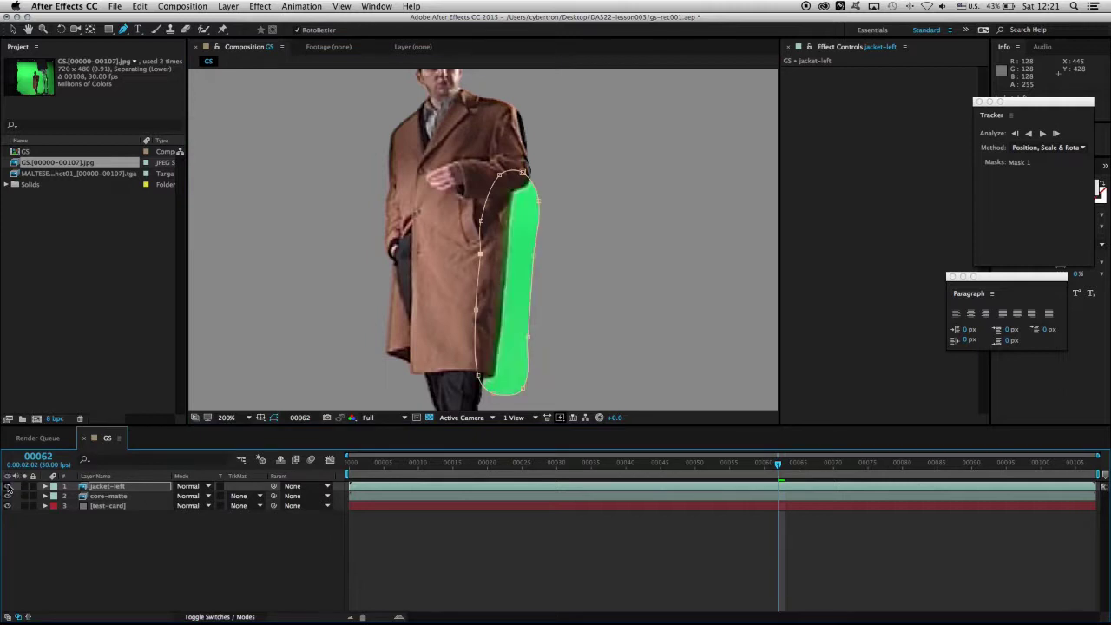
pyautogui.click(9, 487)
pyautogui.click(8, 487)
pyautogui.click(8, 487)
pyautogui.click(9, 487)
pyautogui.click(8, 487)
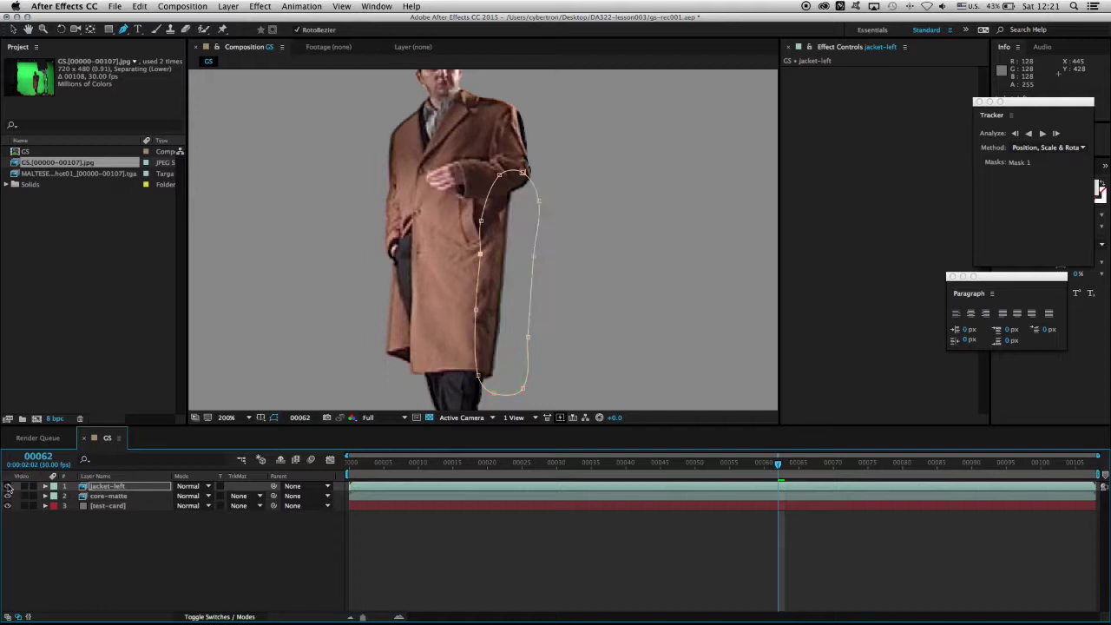
pyautogui.click(8, 487)
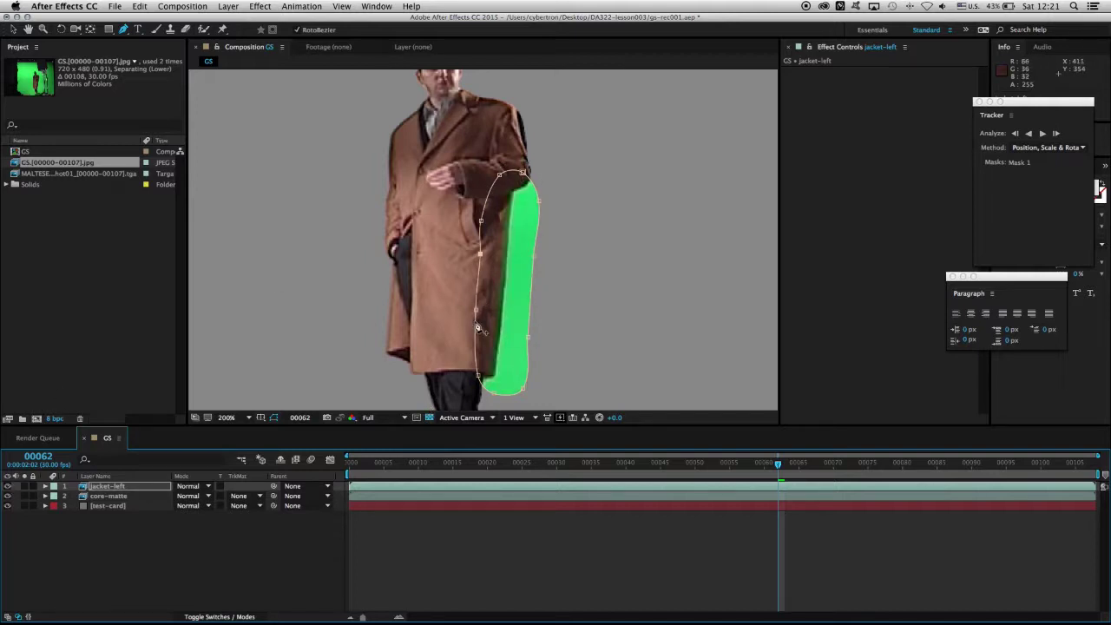
# Rename the jacket-left layer as jacket-left-ALPHA
pyautogui.click(149, 490)
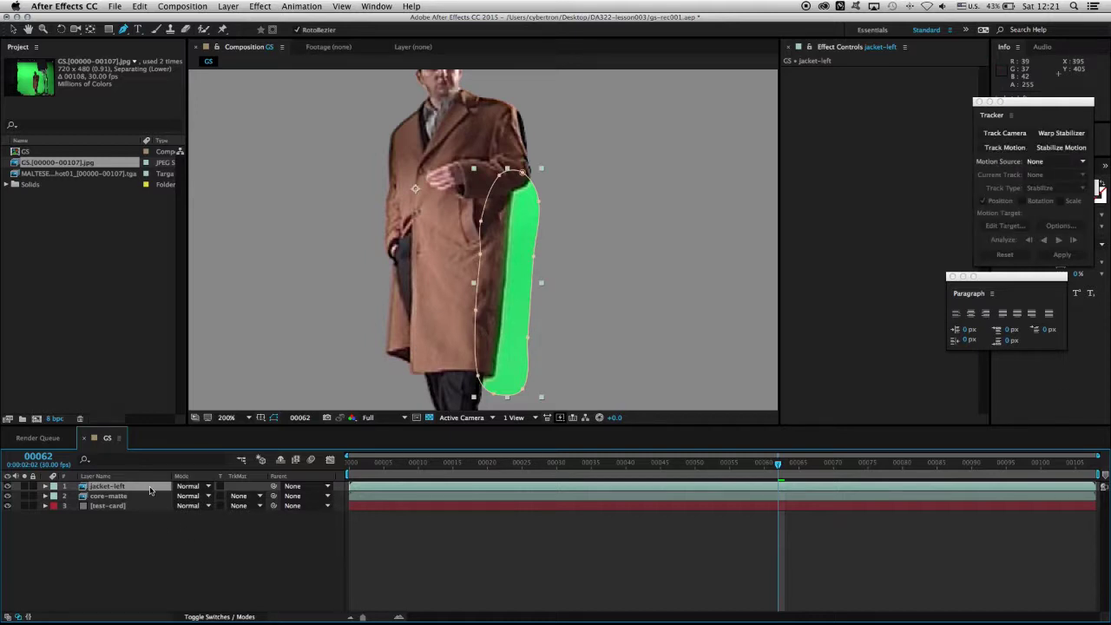
pyautogui.press('Return')
pyautogui.press('Right')
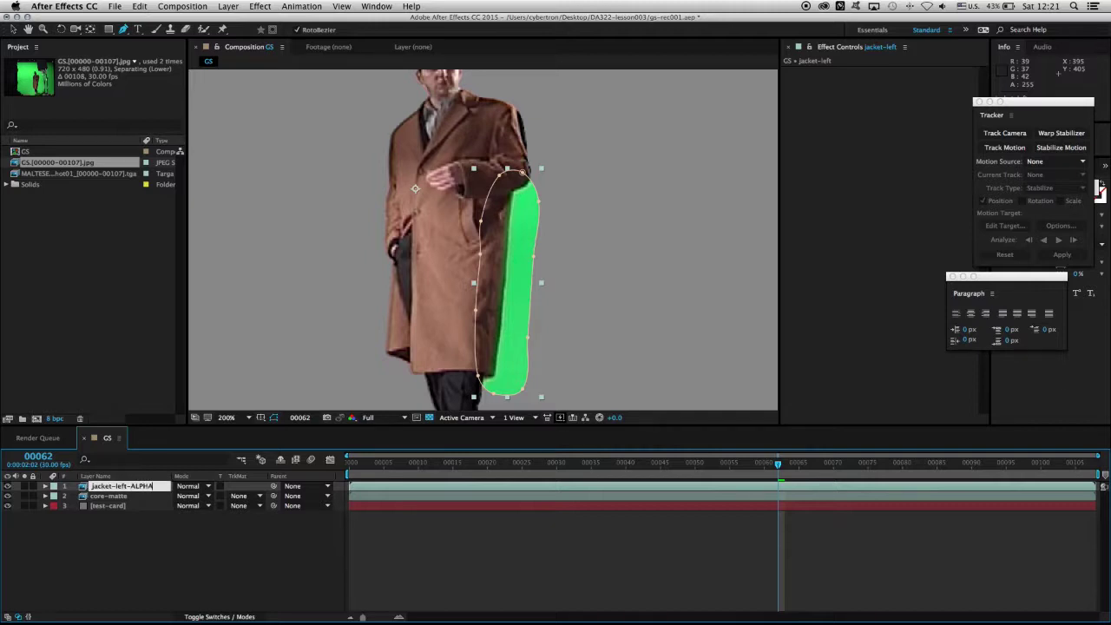
pyautogui.press('Return')
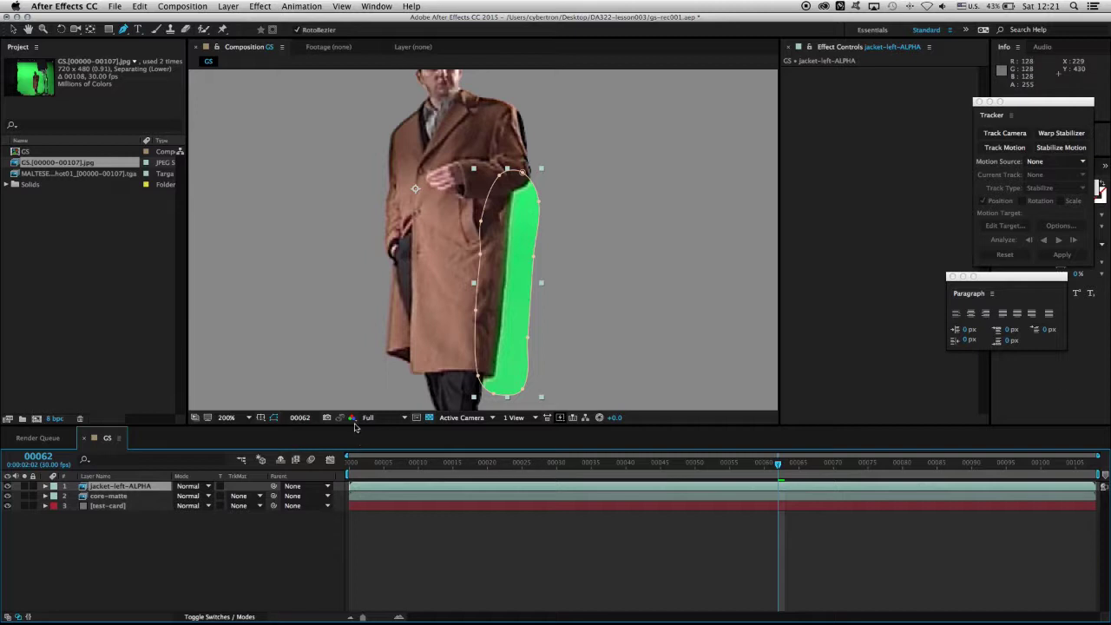
# Preview the composition's green channel, and solo the jacket-left-ALPHA layer in the RGB view
pyautogui.click(352, 419)
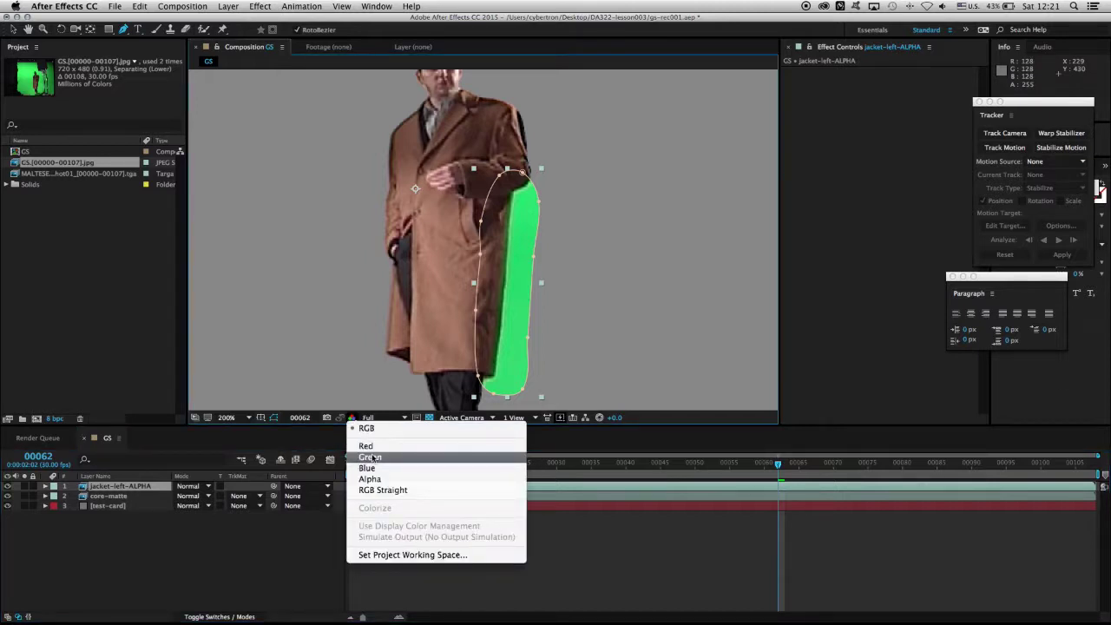
pyautogui.click(369, 457)
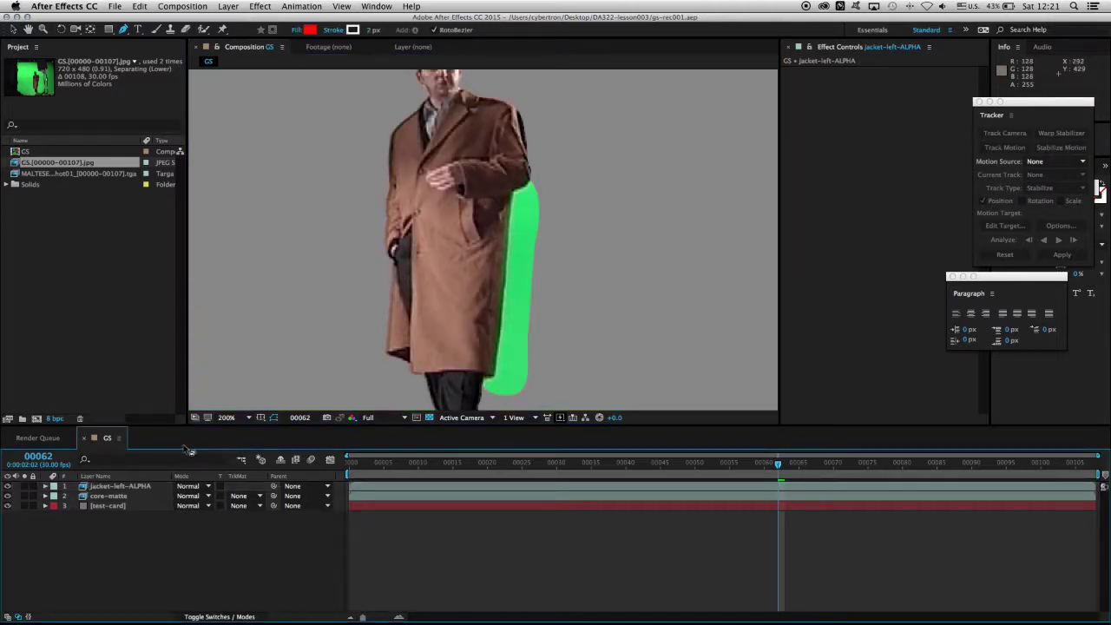
pyautogui.click(120, 488)
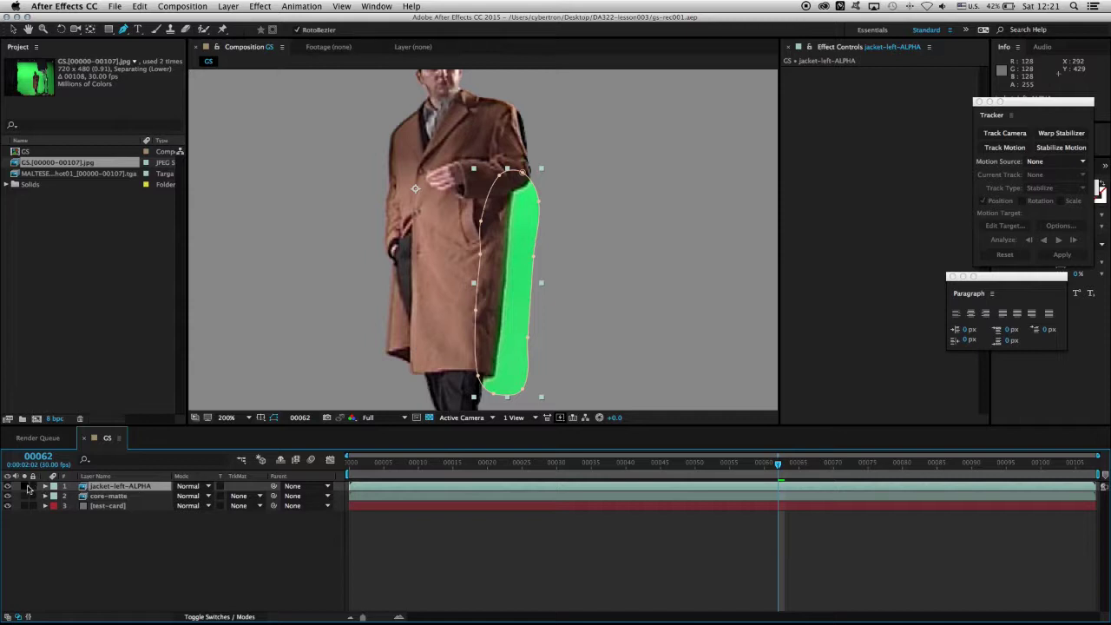
pyautogui.click(24, 486)
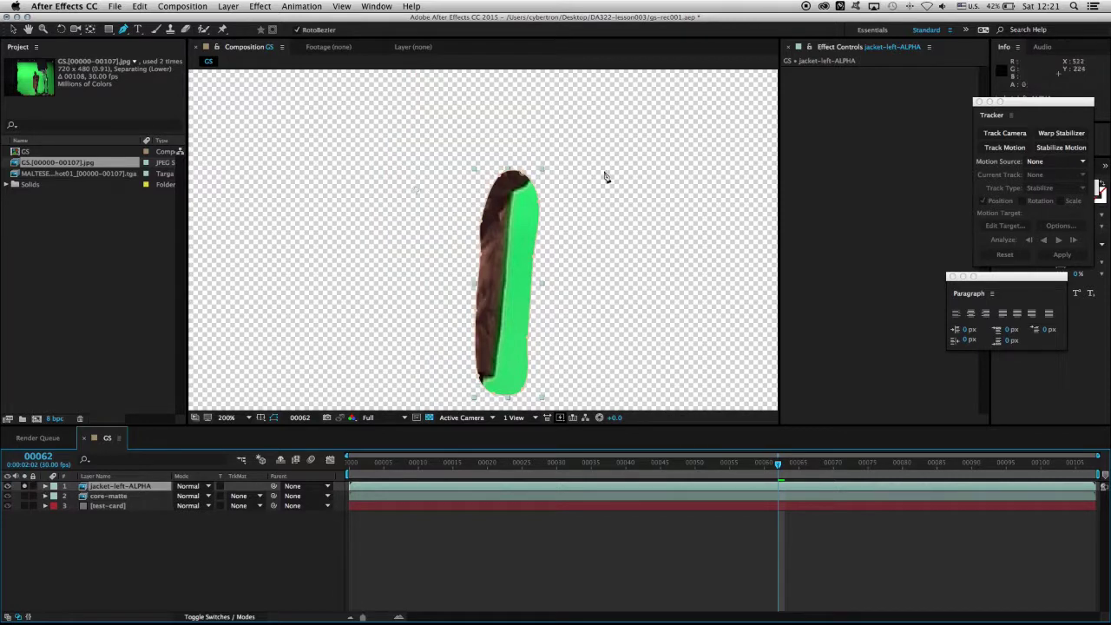
# Apply the Shift Channels effect to jacket-left-ALPHA, taking the red and blue channels from Green
pyautogui.click(259, 7)
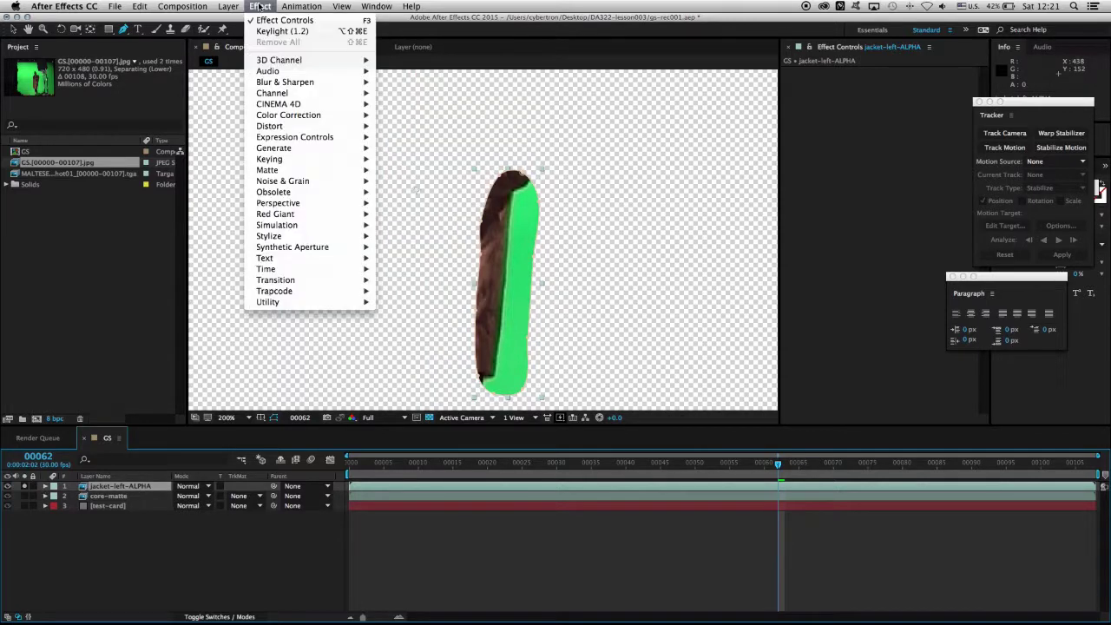
pyautogui.moveTo(371, 93)
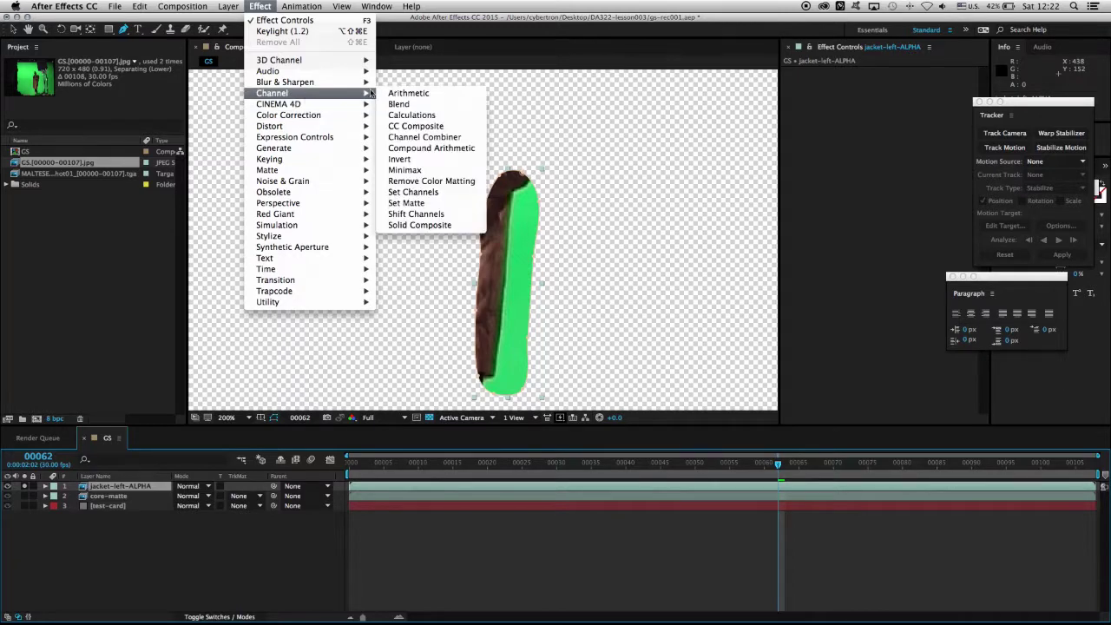
pyautogui.click(416, 214)
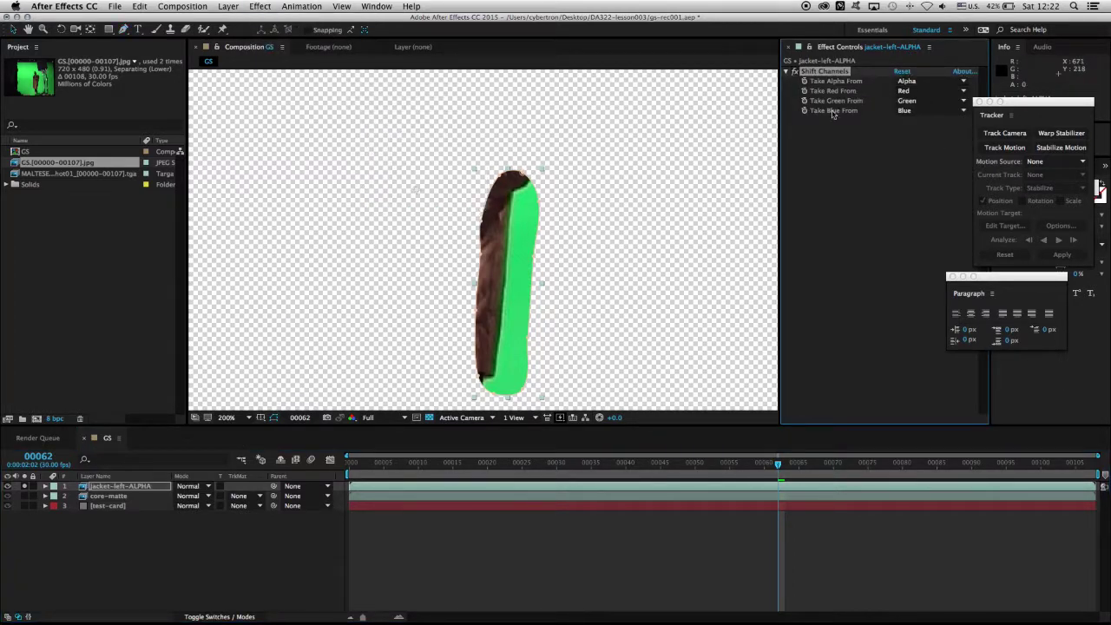
pyautogui.click(923, 92)
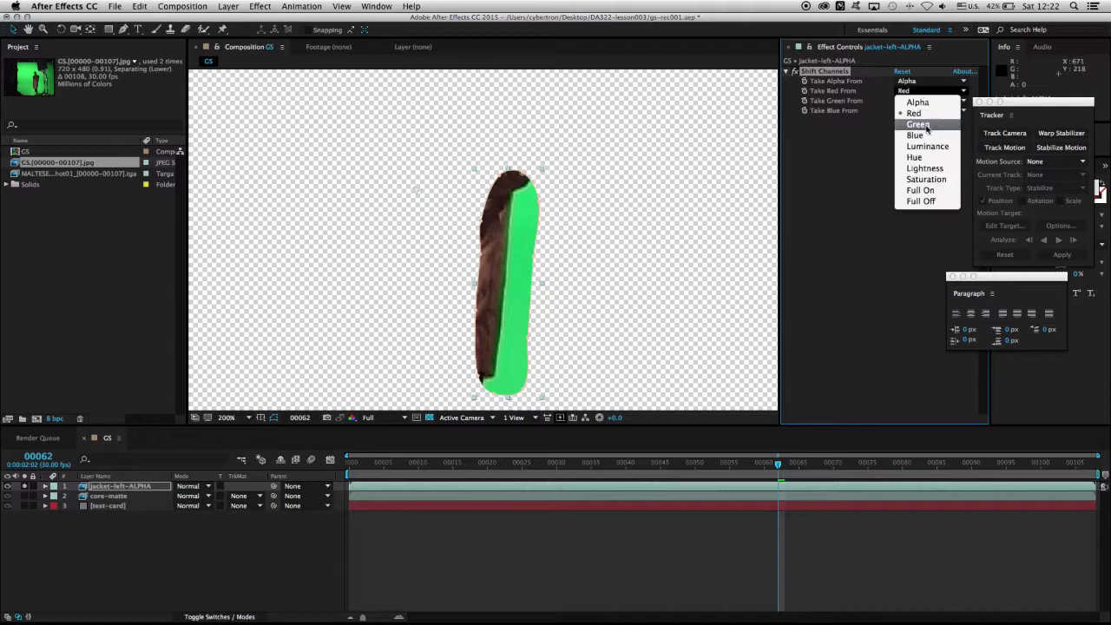
pyautogui.click(925, 126)
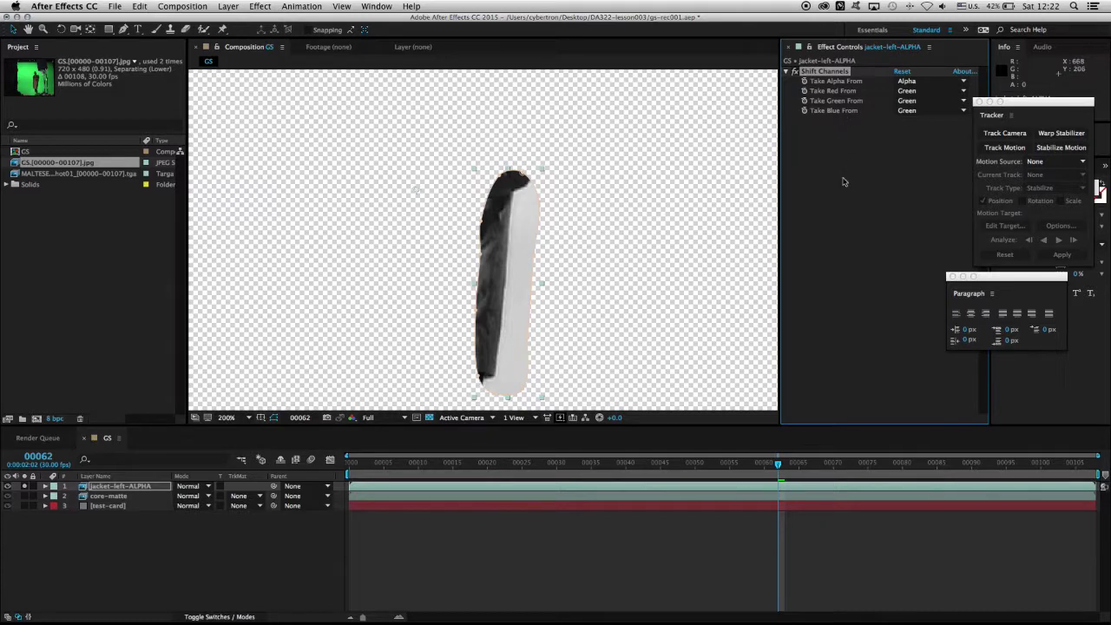
# Add a Levels effect to jacket-left-ALPHA with Input White 145 and Gamma 0.15 to harden the matte's contrast
pyautogui.click(268, 9)
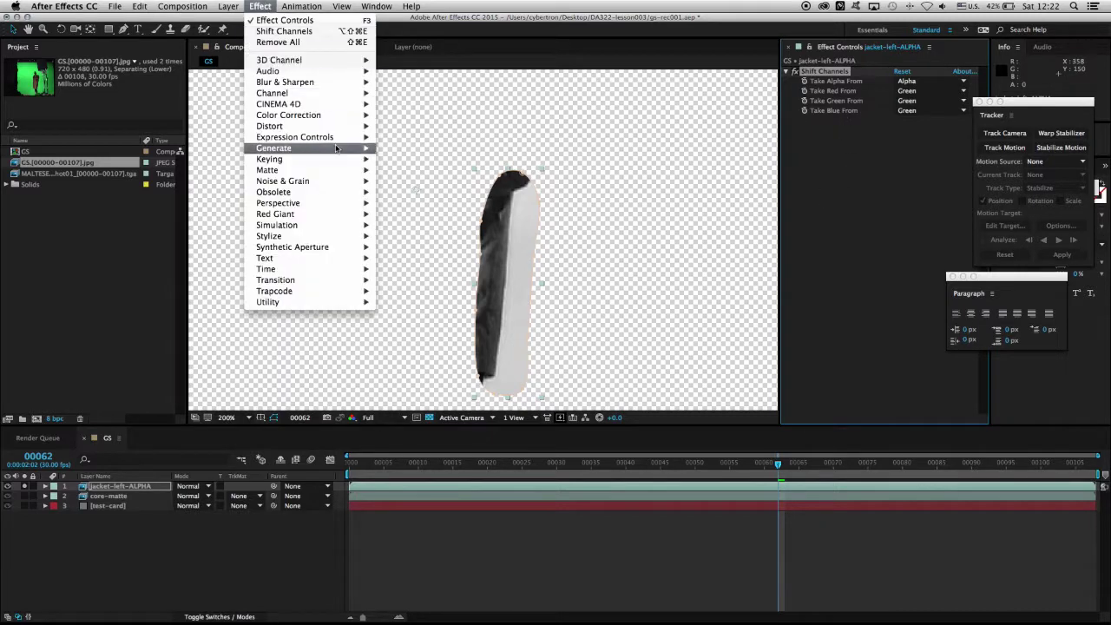
pyautogui.moveTo(339, 121)
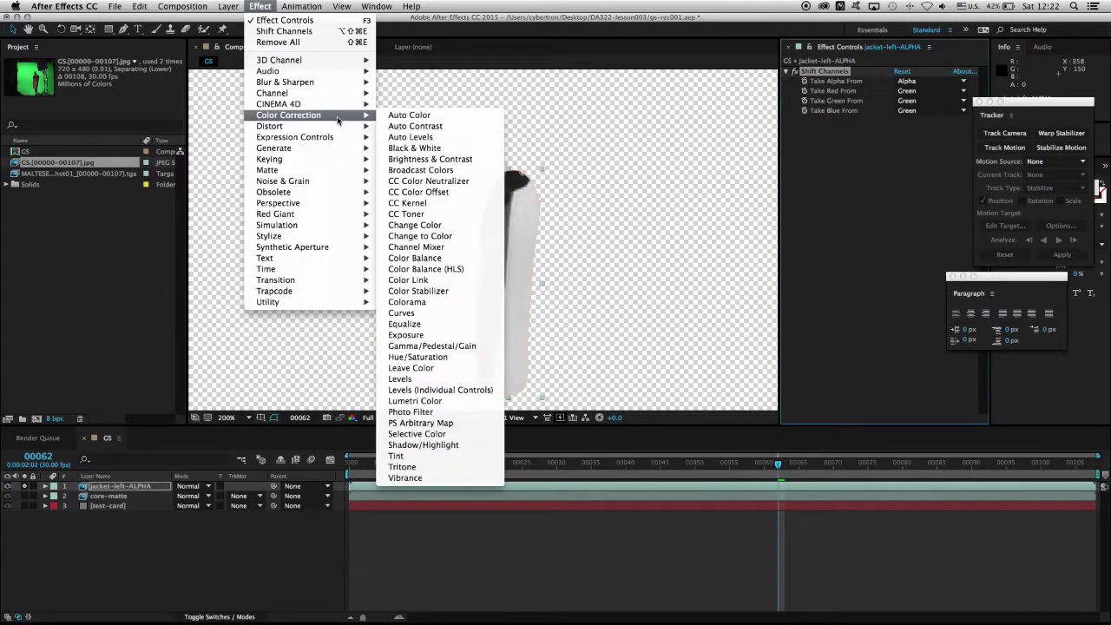
pyautogui.click(436, 380)
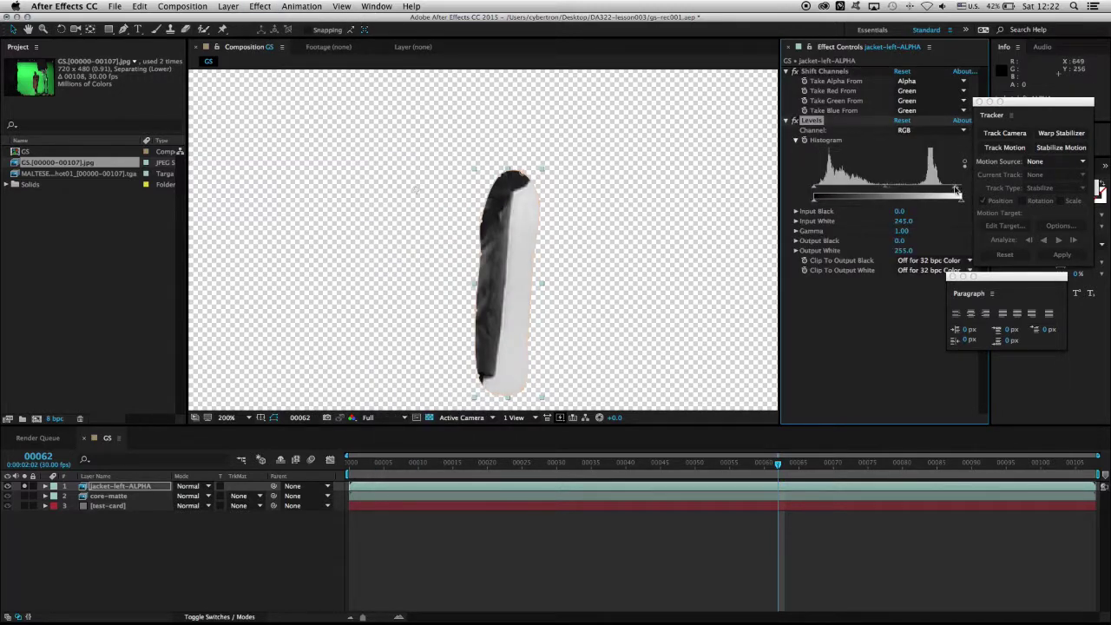
pyautogui.moveTo(956, 189); pyautogui.dragTo(941, 189)
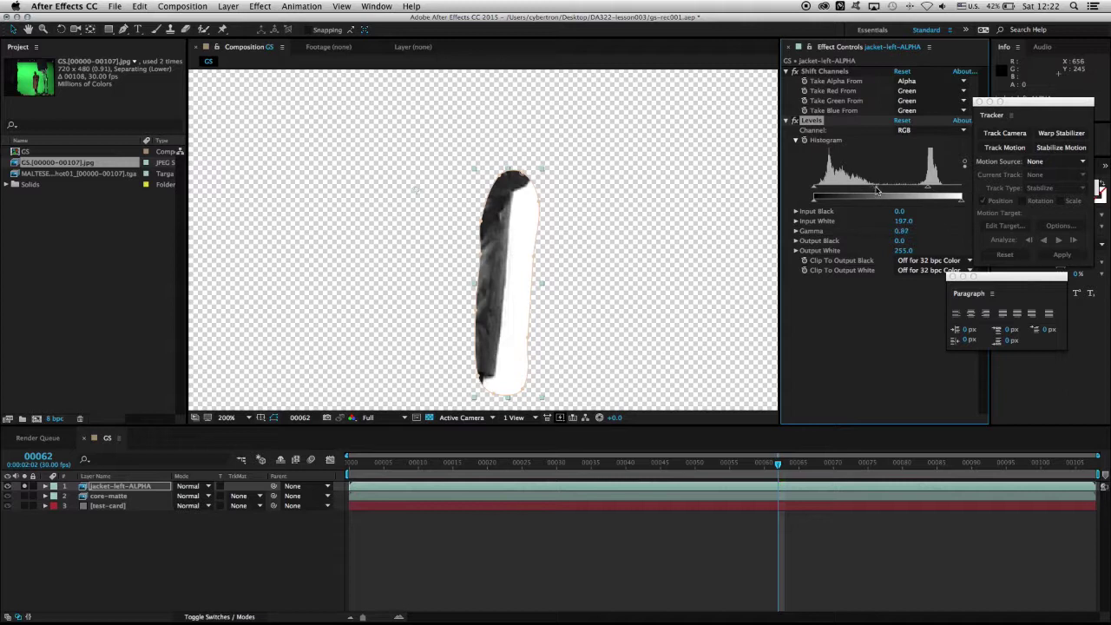
pyautogui.moveTo(877, 190); pyautogui.dragTo(921, 197)
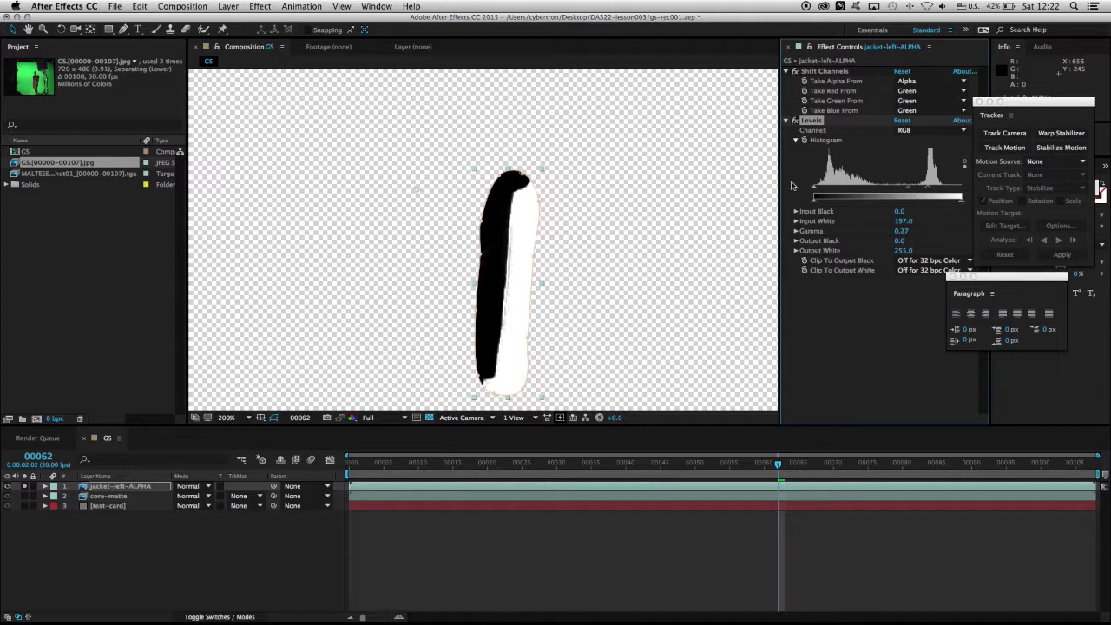
pyautogui.moveTo(929, 193); pyautogui.dragTo(894, 191)
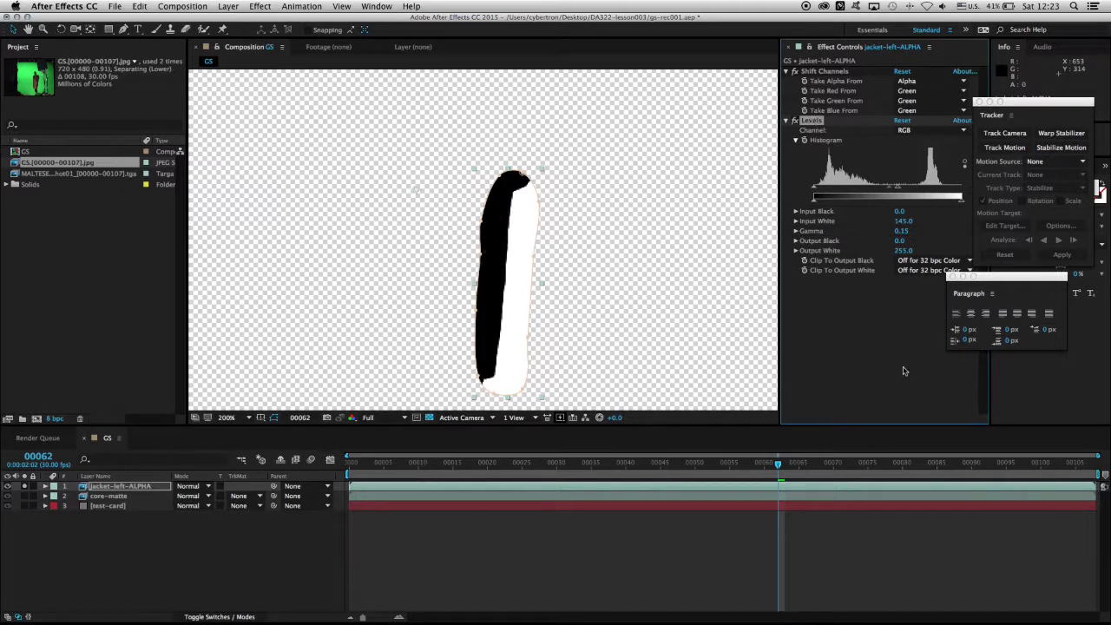
# Apply the Invert effect to jacket-left-ALPHA to swap the matte's black and white areas
pyautogui.click(259, 6)
pyautogui.moveTo(284, 92)
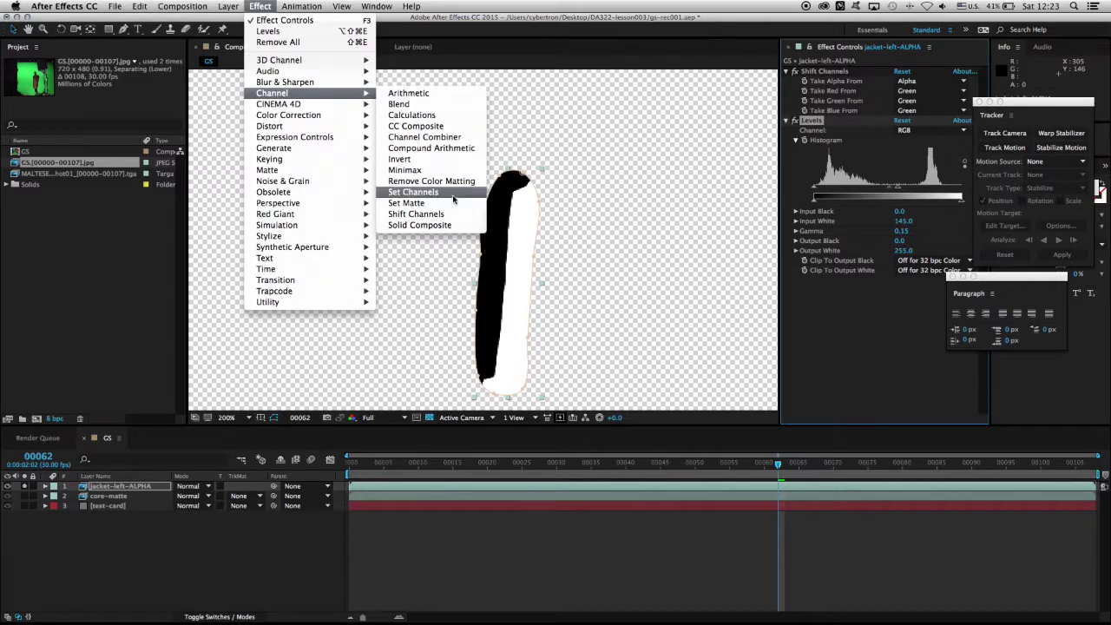
pyautogui.click(402, 159)
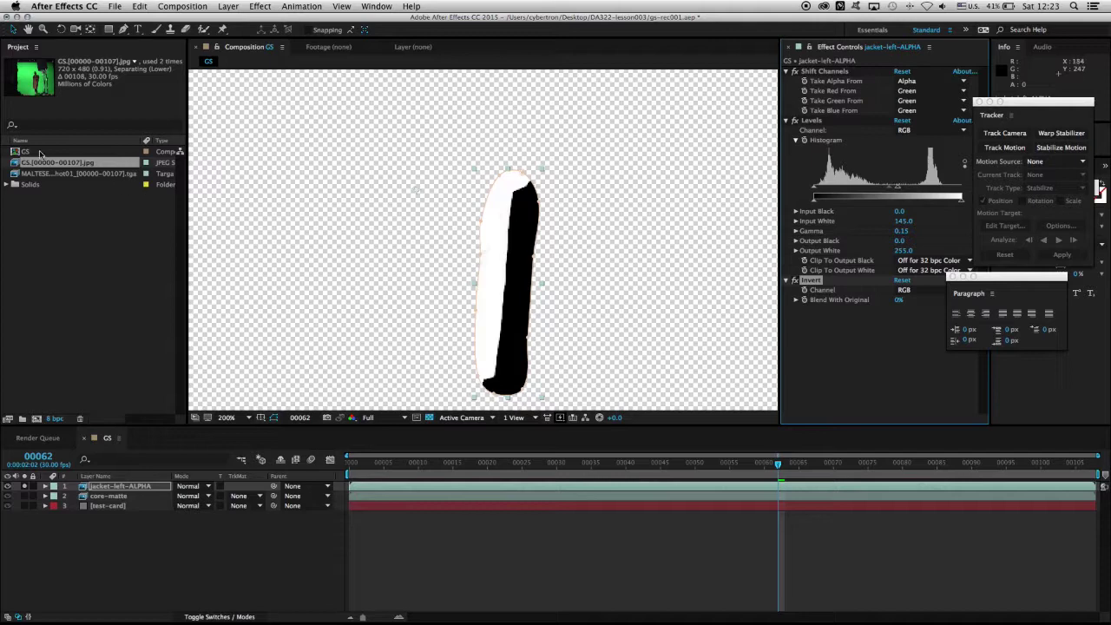
pyautogui.moveTo(16, 165); pyautogui.dragTo(127, 491)
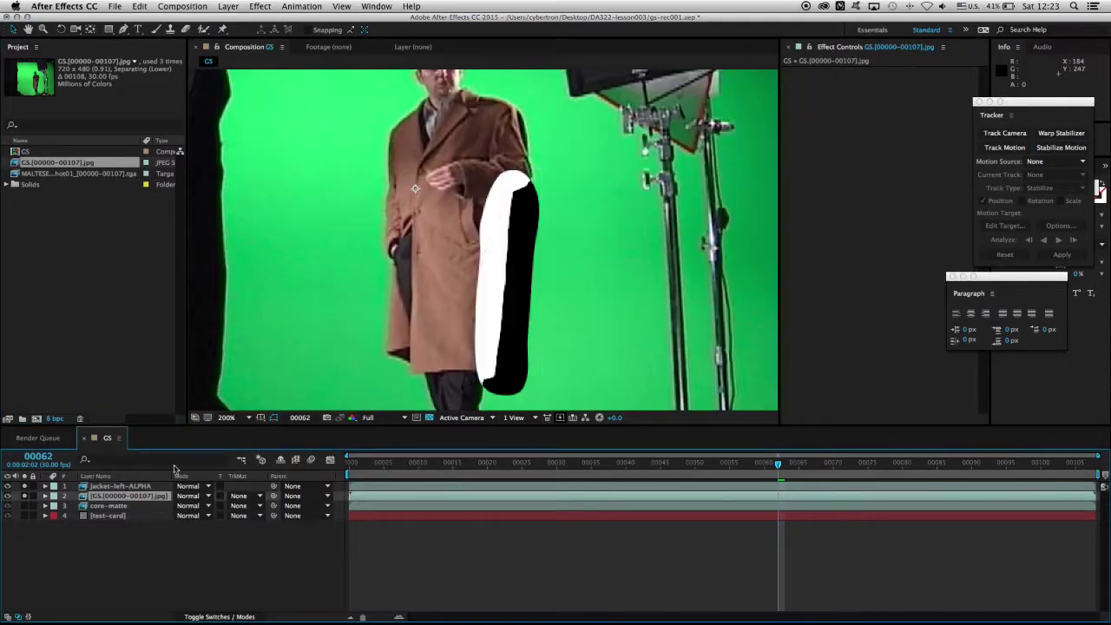
pyautogui.press('Return')
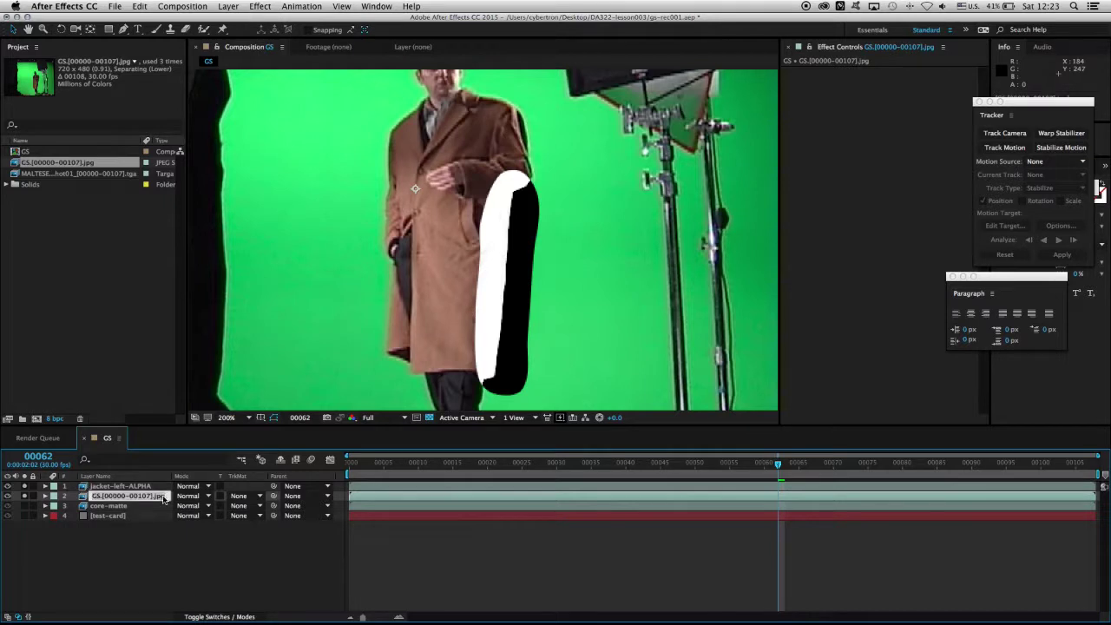
pyautogui.write('jacket-left-COLOR')
pyautogui.press('Return')
# Set jacket-left-COLOR to use jacket-left-ALPHA as its luma matte, and turn off the colour layer's solo
pyautogui.click(259, 496)
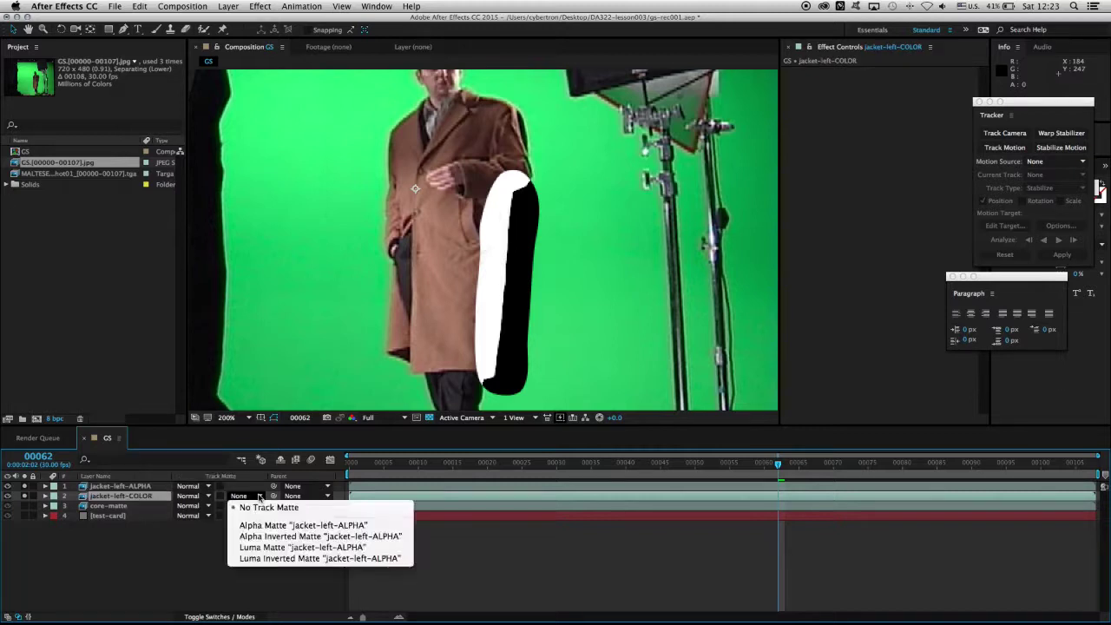
pyautogui.click(301, 548)
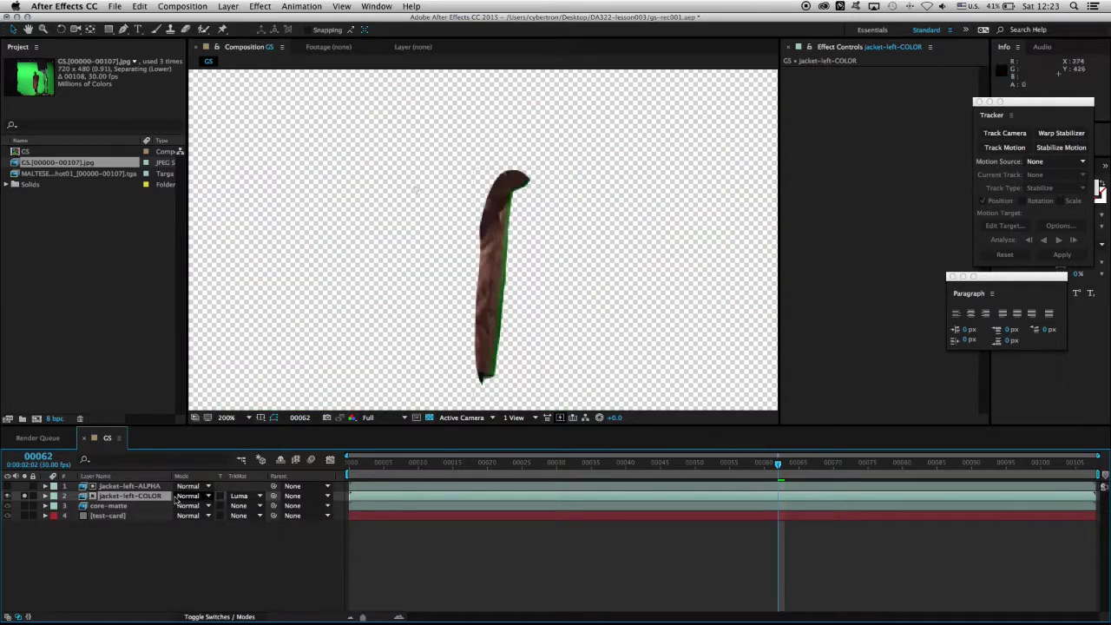
pyautogui.click(24, 495)
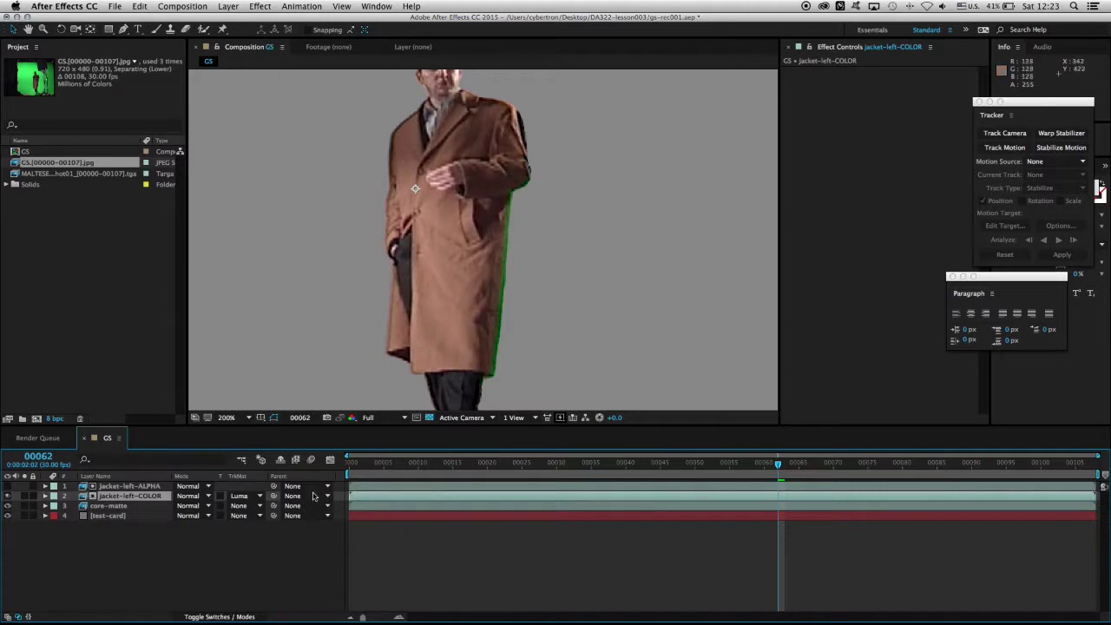
# Inspect the coat's repaired edge and compare it with jacket-left-COLOR hidden and shown
pyautogui.scroll(2, 513, 369)
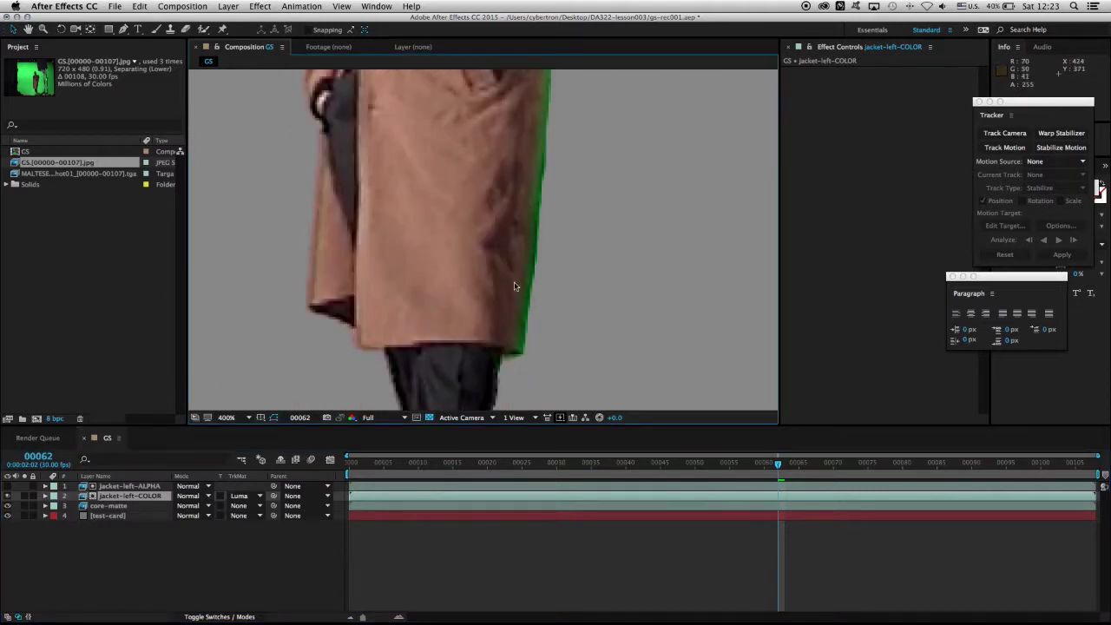
pyautogui.scroll(-2, 548, 267)
pyautogui.moveTo(483, 274); pyautogui.dragTo(481, 199)
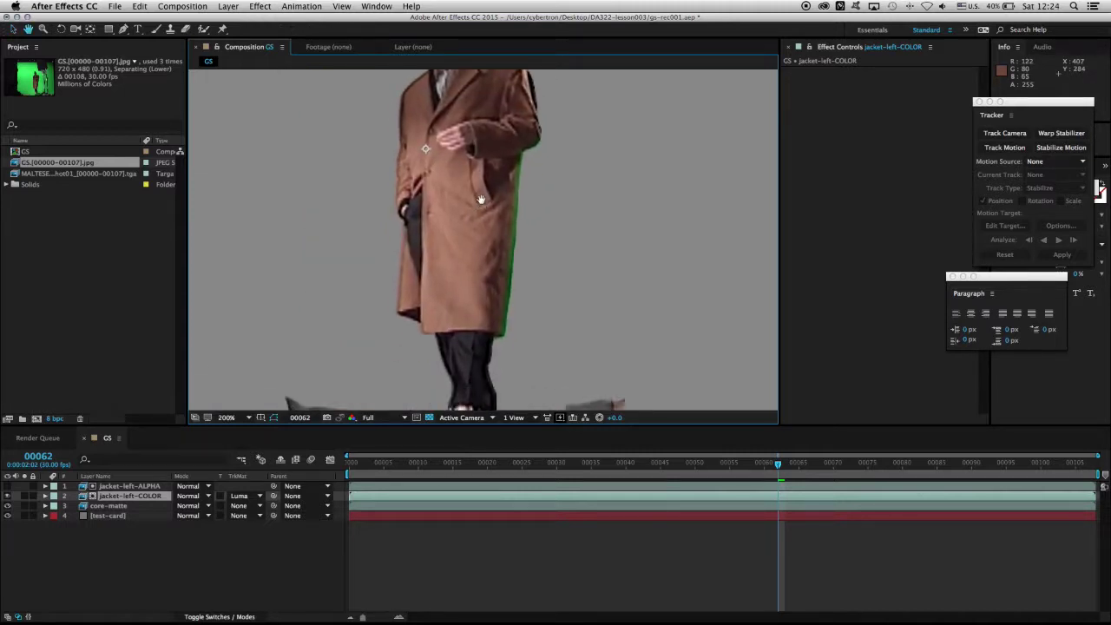
pyautogui.press('v')
pyautogui.click(7, 496)
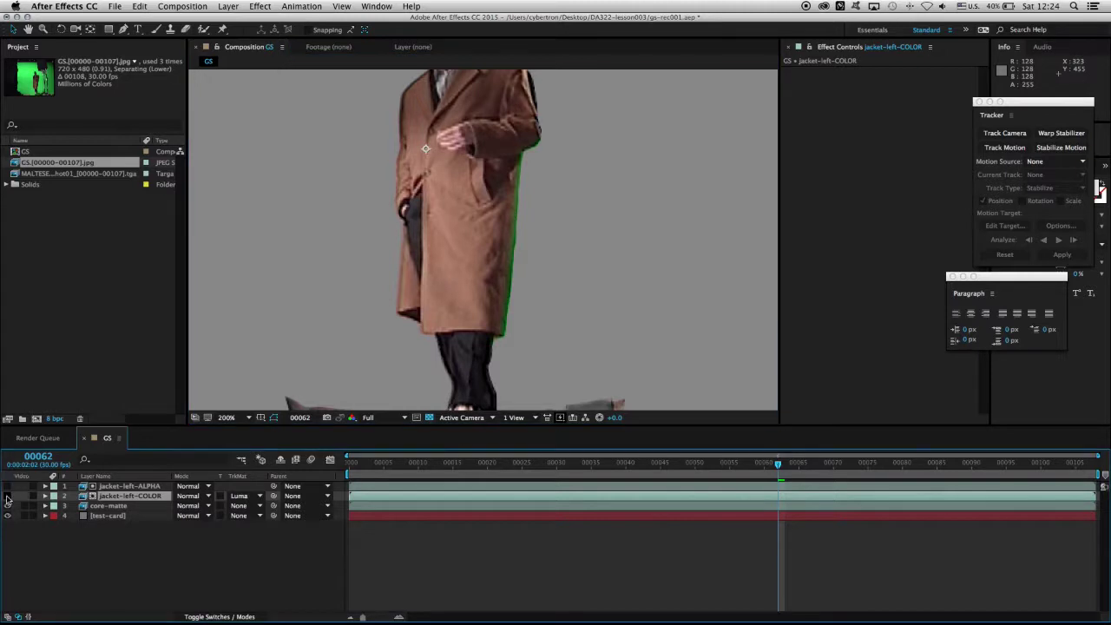
pyautogui.click(7, 497)
pyautogui.click(7, 496)
pyautogui.click(7, 497)
pyautogui.click(7, 496)
pyautogui.click(7, 497)
pyautogui.click(7, 497)
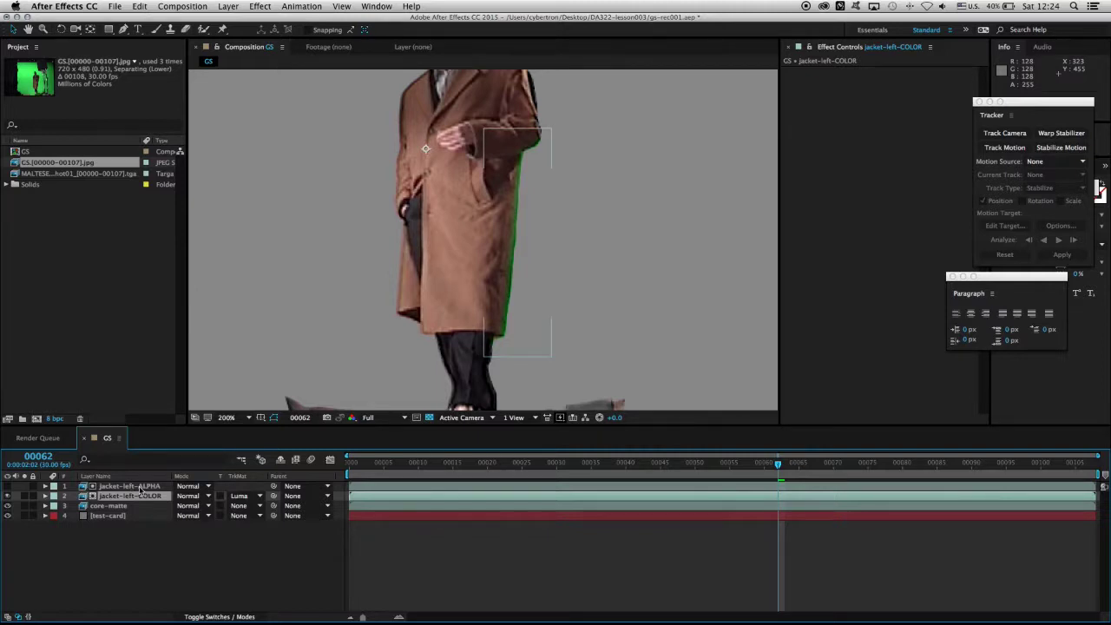
# Enable keyframing for the Mask Path of Mask 1 on jacket-left-ALPHA at frame 62
pyautogui.click(137, 487)
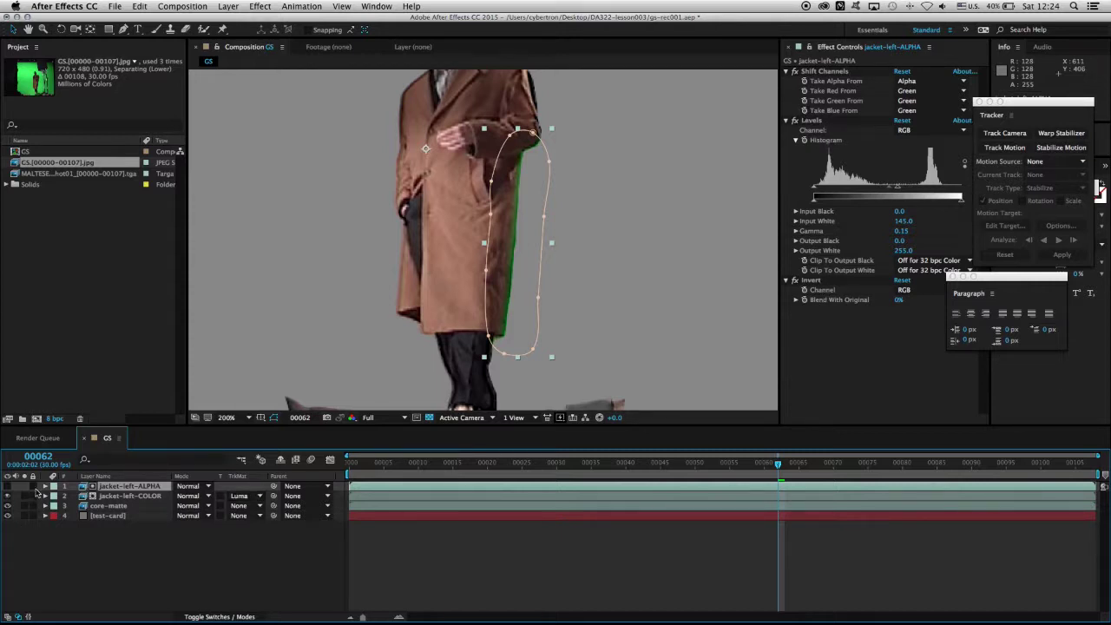
pyautogui.click(44, 486)
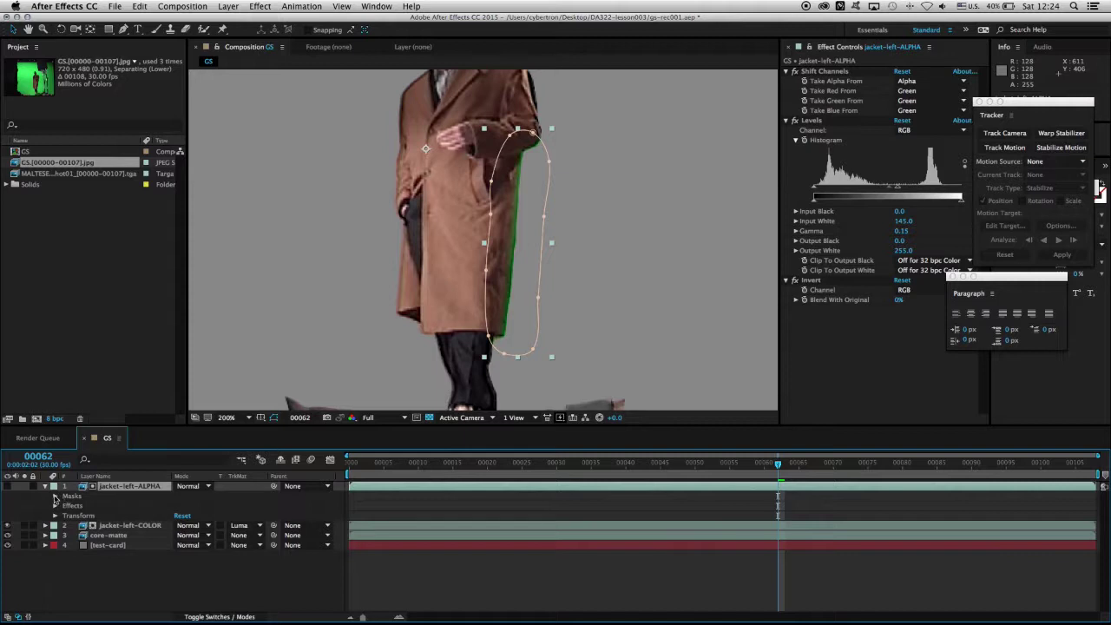
pyautogui.click(54, 496)
pyautogui.click(83, 508)
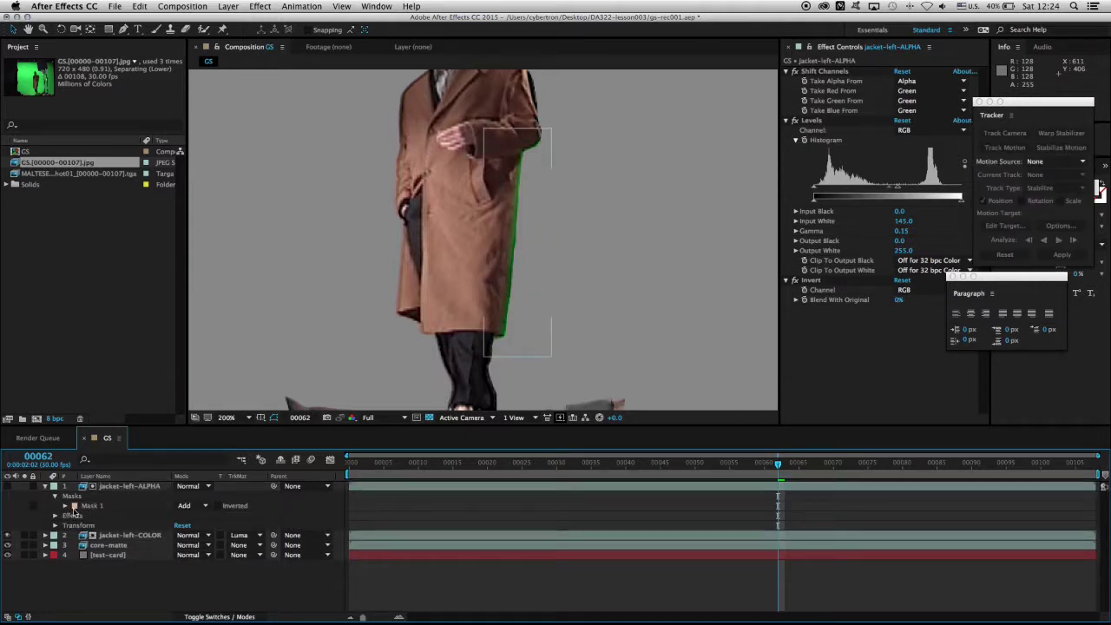
pyautogui.click(65, 505)
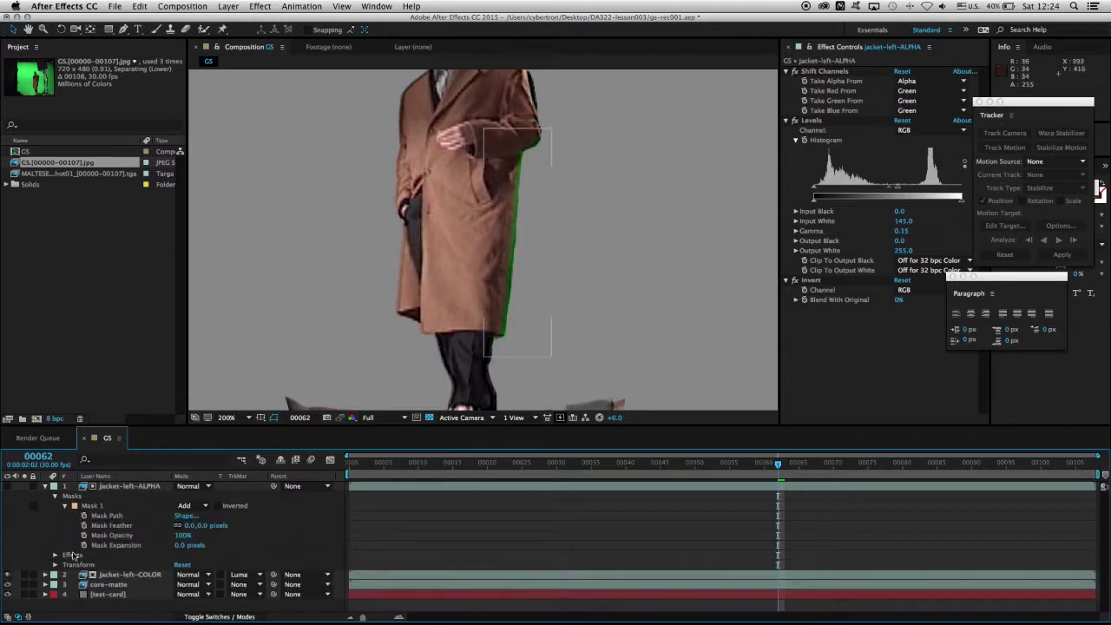
pyautogui.click(115, 518)
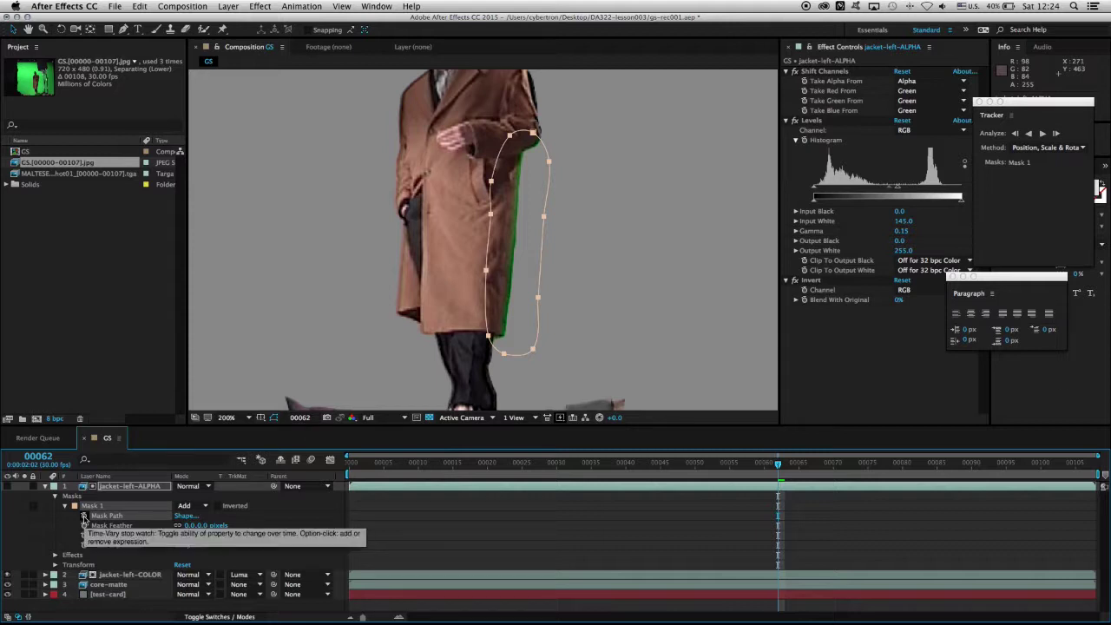
pyautogui.click(83, 516)
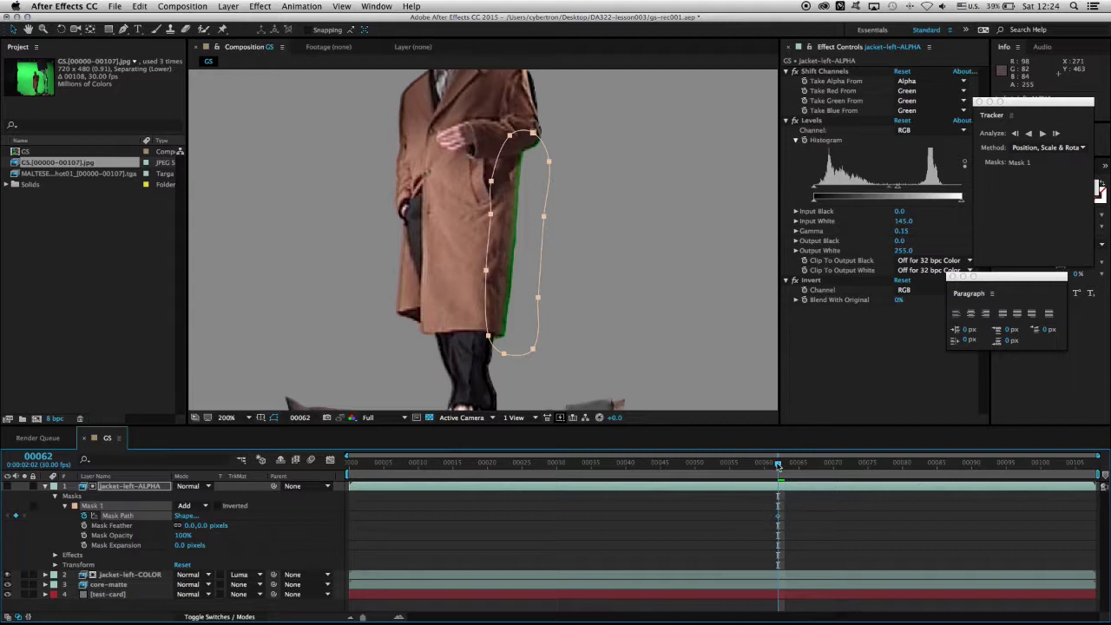
# At frame 47, move the whole of Mask 1 over the coat's green-fringed edge to keyframe its path
pyautogui.moveTo(778, 466); pyautogui.dragTo(674, 466)
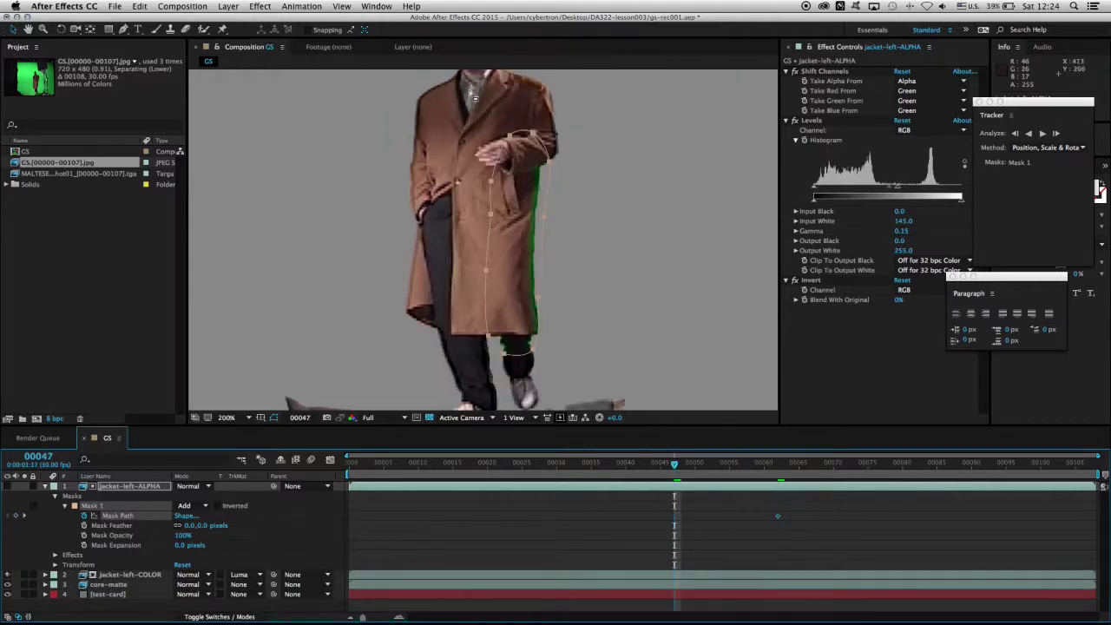
pyautogui.moveTo(535, 132); pyautogui.dragTo(560, 131)
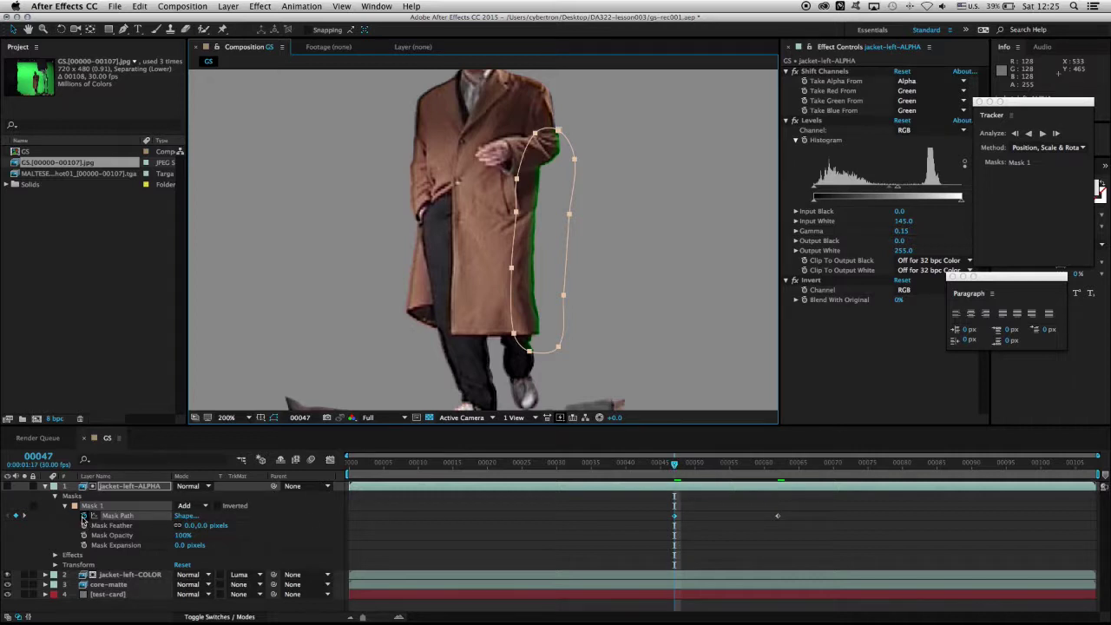
pyautogui.click(676, 517)
# At frame 35, move Mask 1 onto the coat's green-fringed edge and shorten it slightly from its lower end
pyautogui.moveTo(677, 465); pyautogui.dragTo(591, 466)
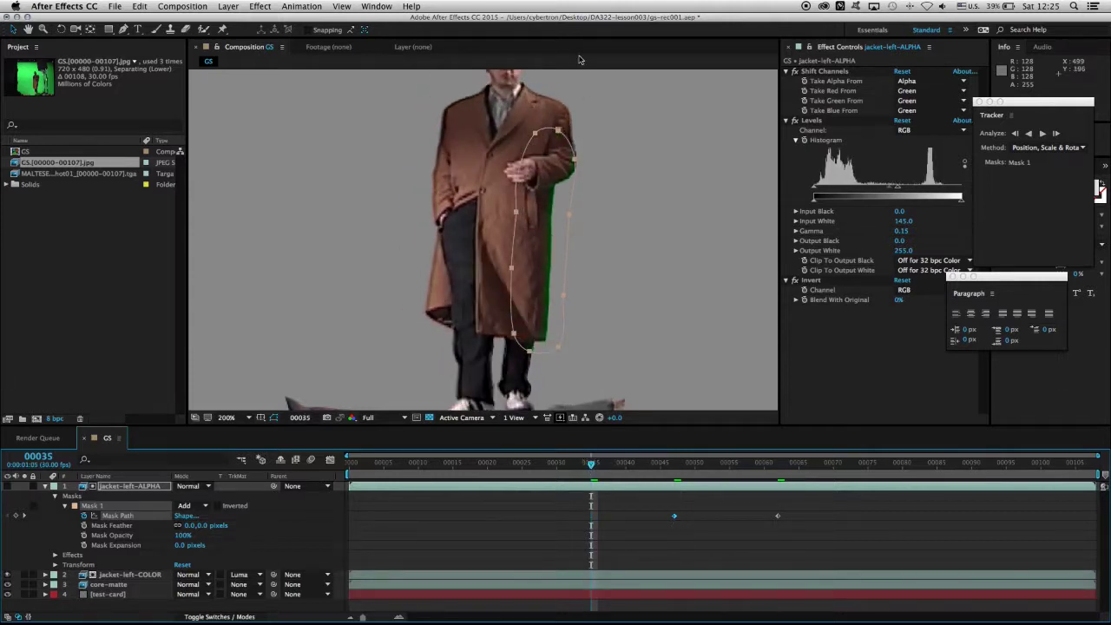
pyautogui.moveTo(560, 132); pyautogui.dragTo(571, 139)
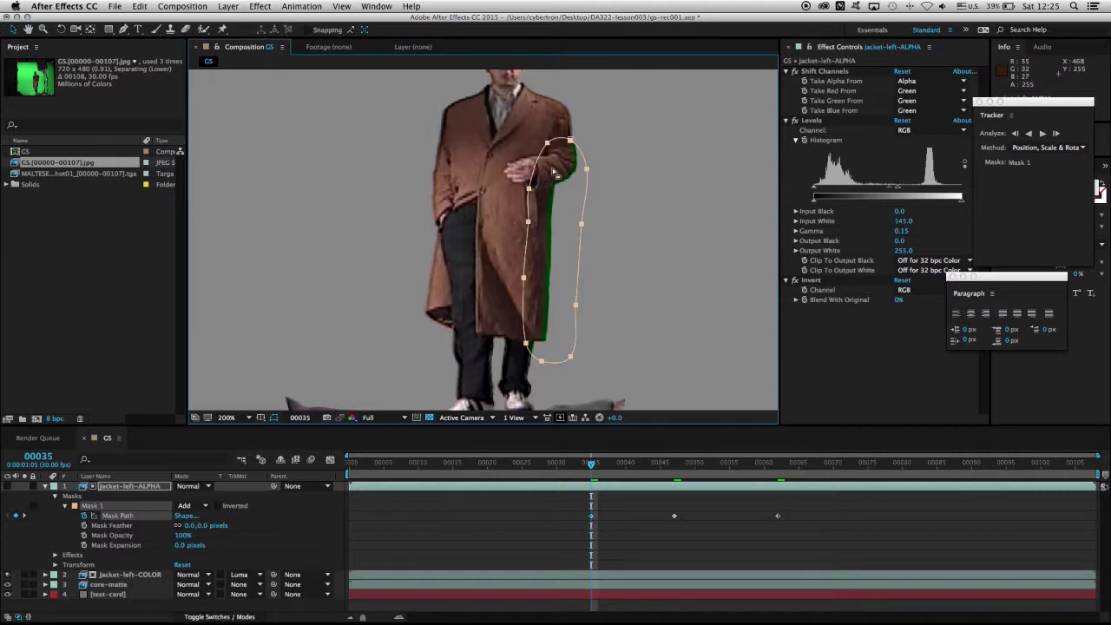
pyautogui.scroll(2, 573, 143)
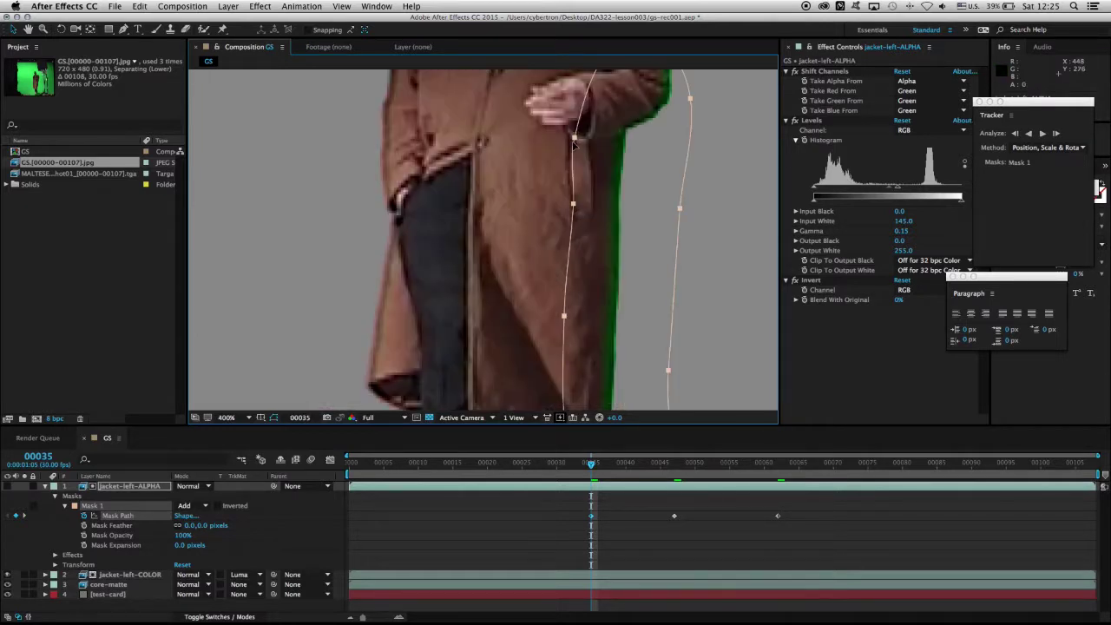
pyautogui.scroll(-1, 573, 142)
pyautogui.moveTo(605, 142); pyautogui.dragTo(578, 233)
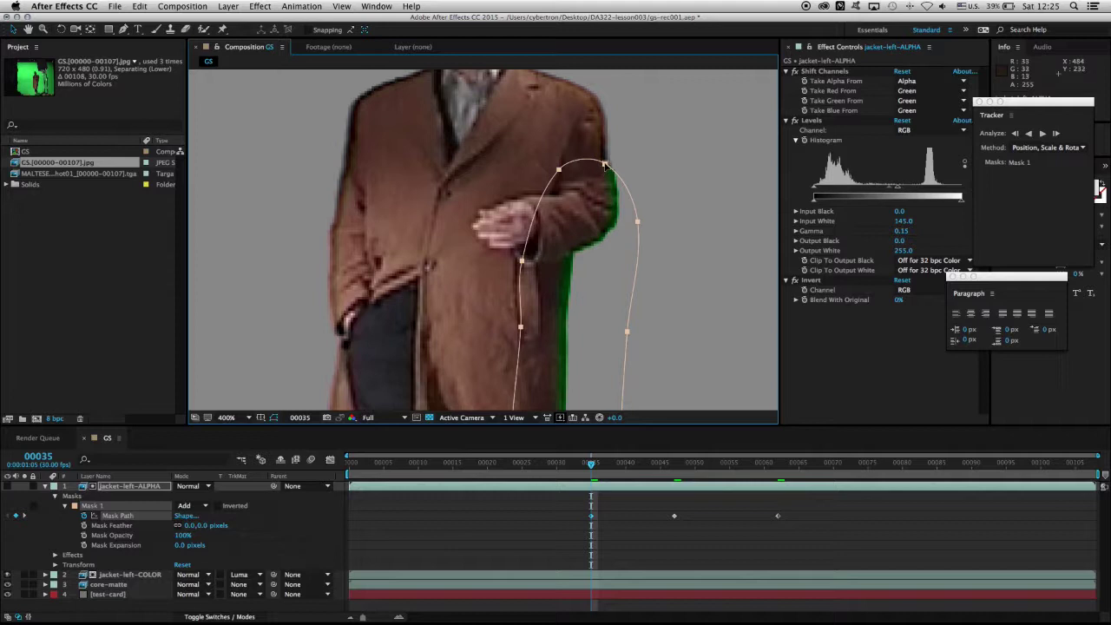
pyautogui.scroll(-2, 604, 163)
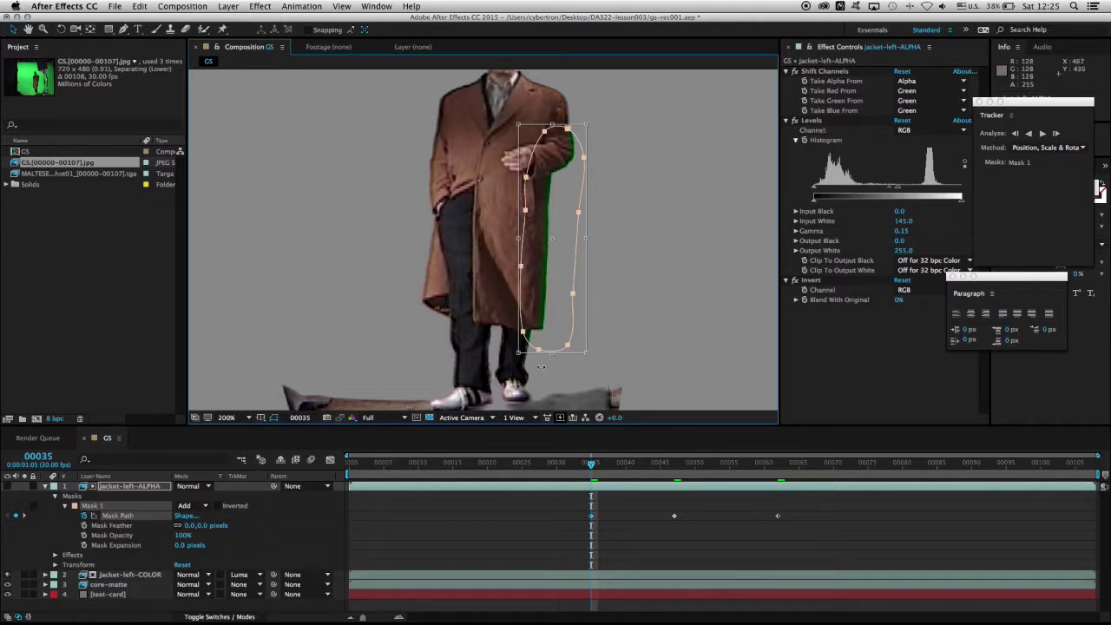
pyautogui.moveTo(553, 352); pyautogui.dragTo(553, 343)
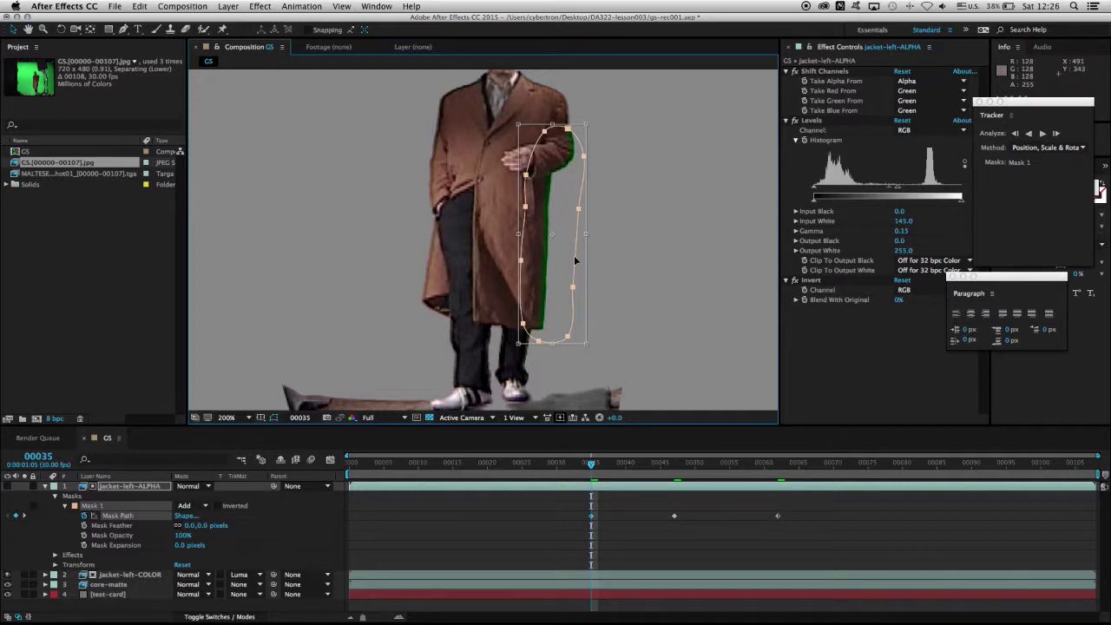
pyautogui.press('Return')
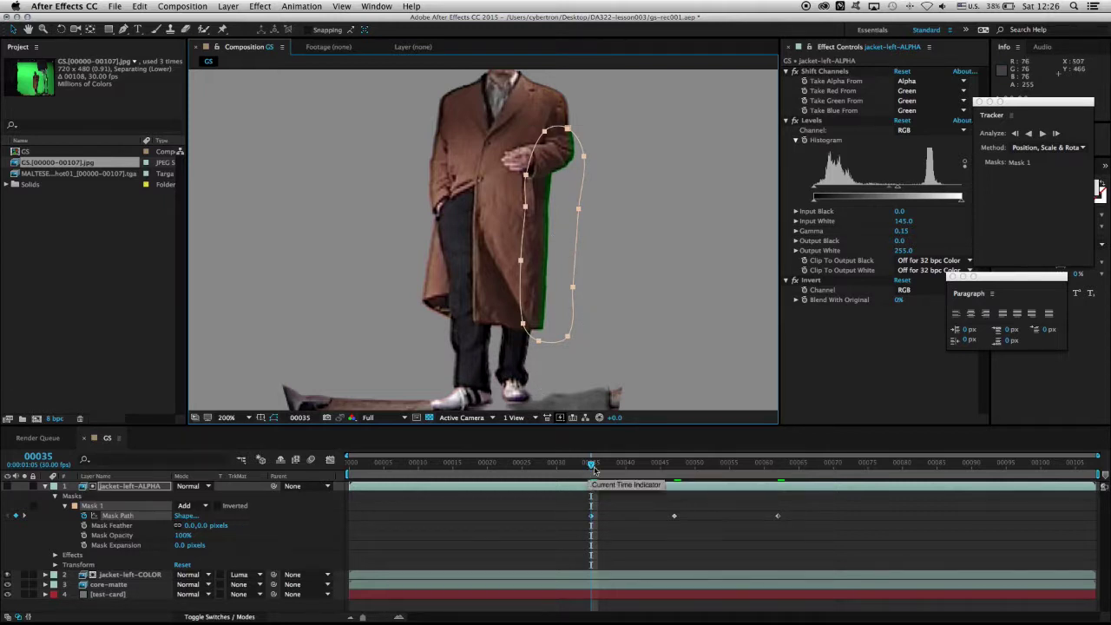
# Realign Mask 1 with the coat's edge at frame 60, and at frame 25 reposition it and shorten its lower end
pyautogui.moveTo(594, 476); pyautogui.dragTo(770, 489)
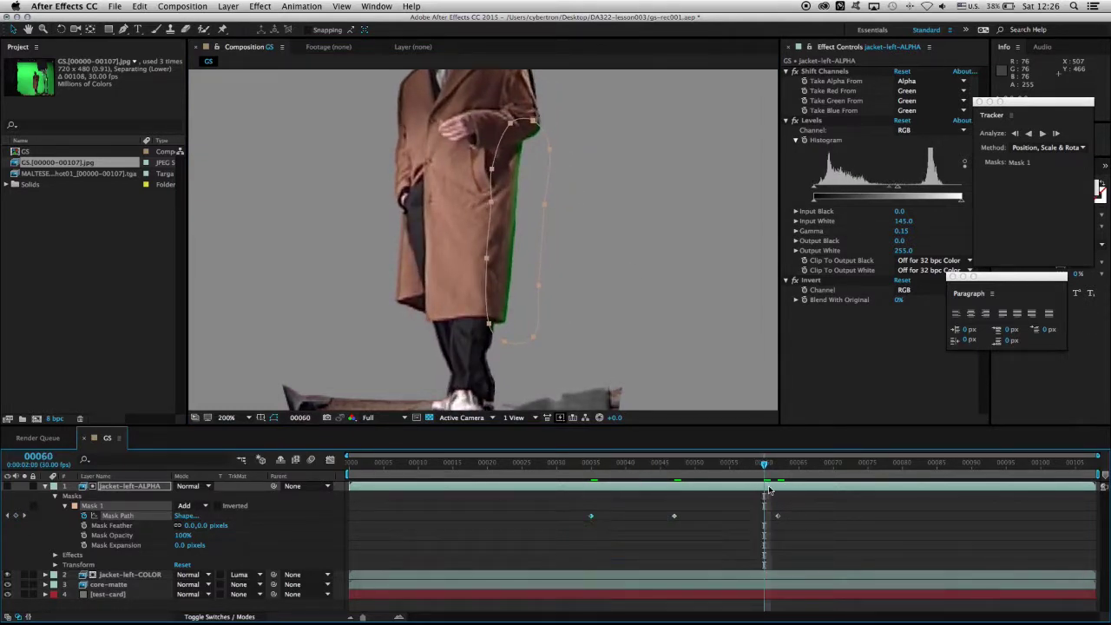
pyautogui.moveTo(536, 123); pyautogui.dragTo(539, 116)
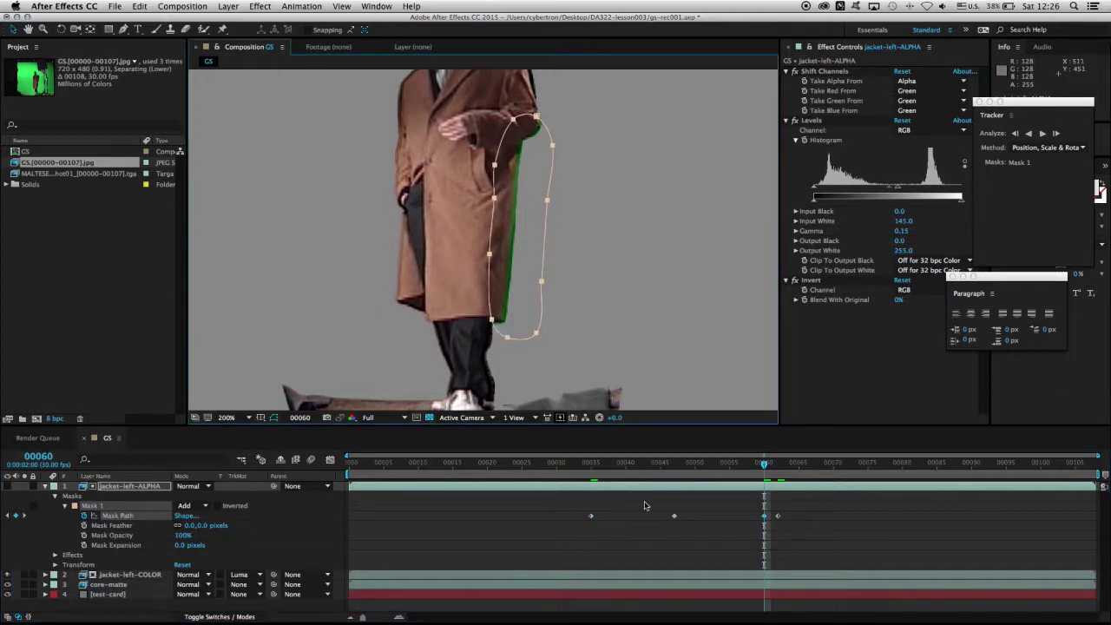
pyautogui.moveTo(769, 466); pyautogui.dragTo(525, 482)
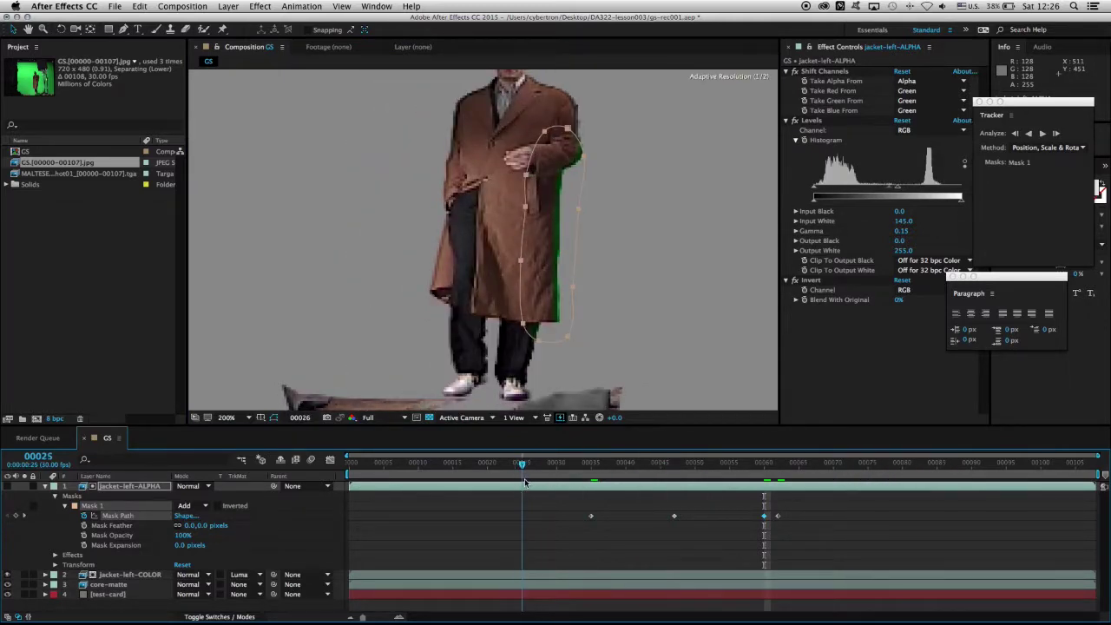
pyautogui.click(566, 128)
pyautogui.moveTo(566, 128); pyautogui.dragTo(580, 127)
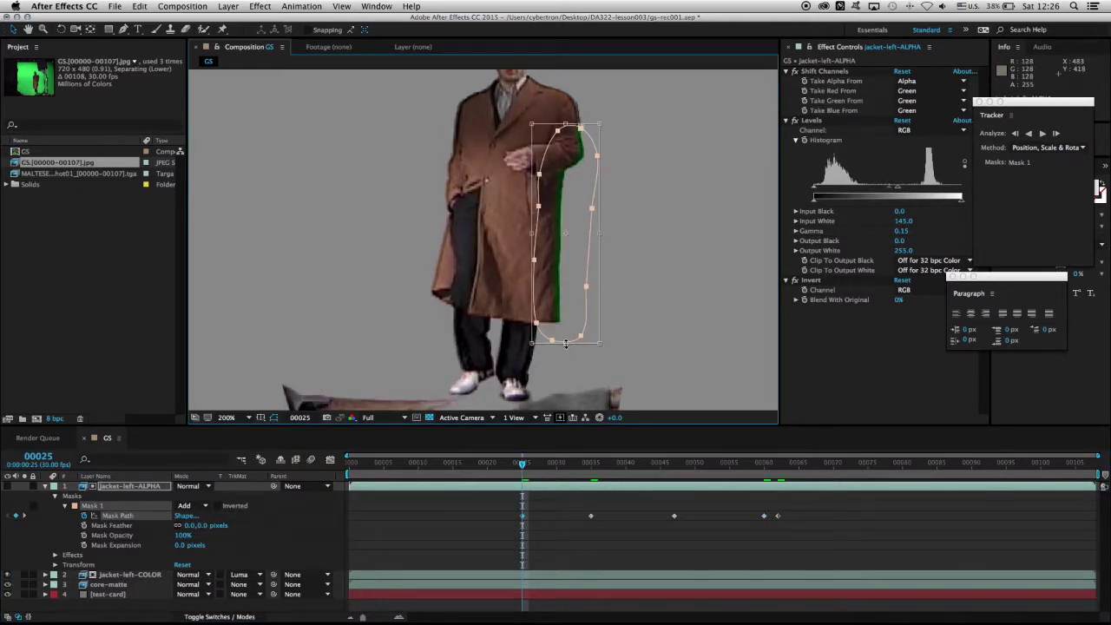
pyautogui.moveTo(566, 343); pyautogui.dragTo(565, 333)
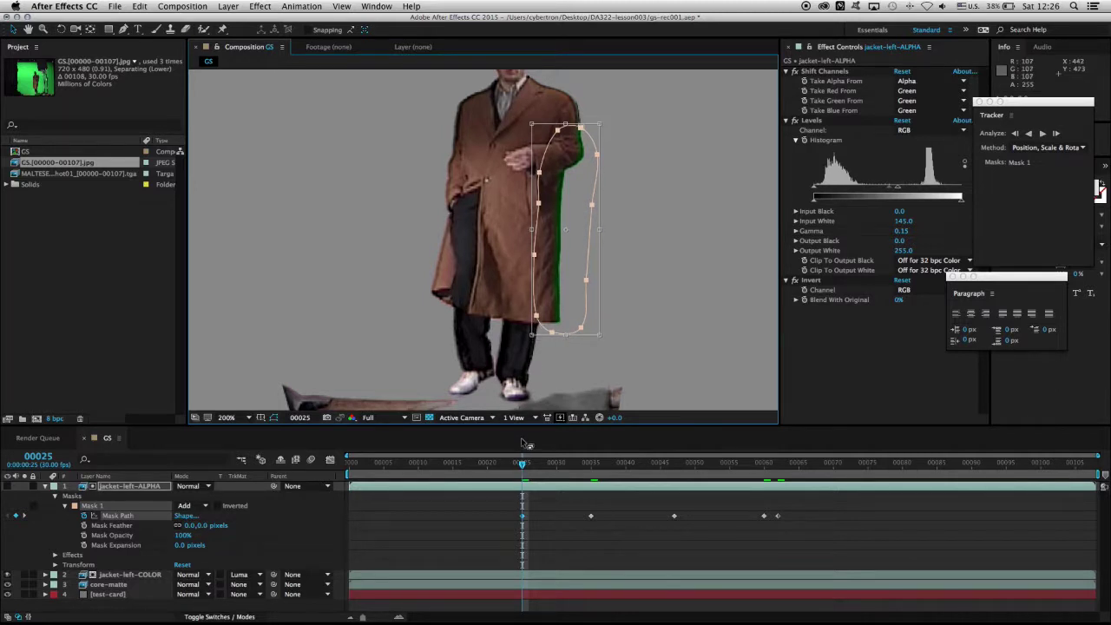
pyautogui.press('Return')
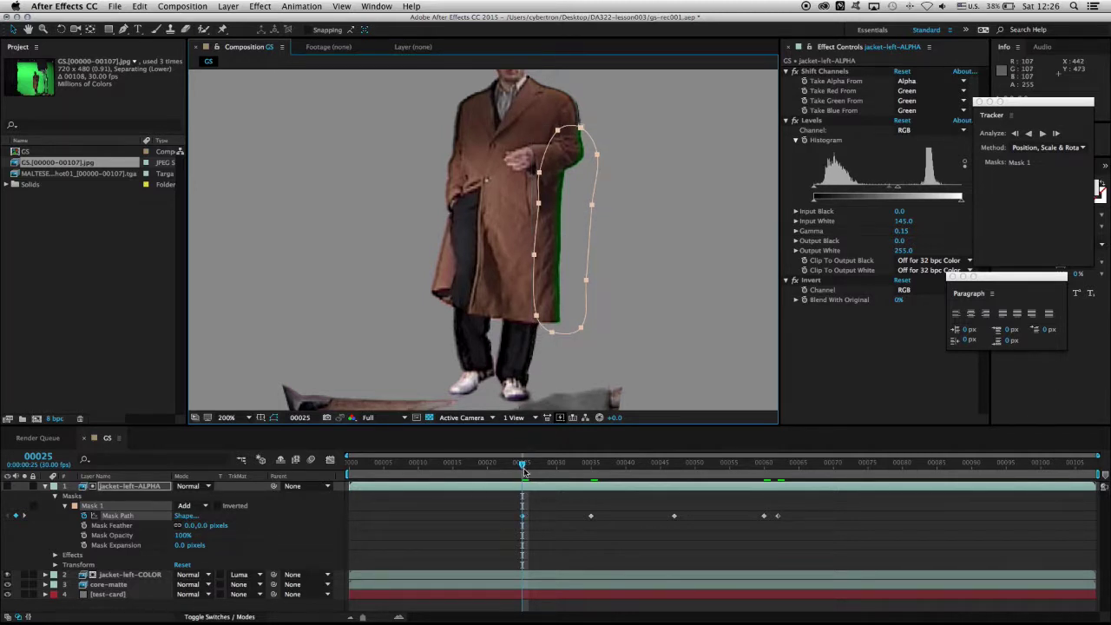
# Keyframe Mask 1 at frames 15 and 0, moving it to follow the coat's green-fringed edge
pyautogui.moveTo(521, 466); pyautogui.dragTo(452, 471)
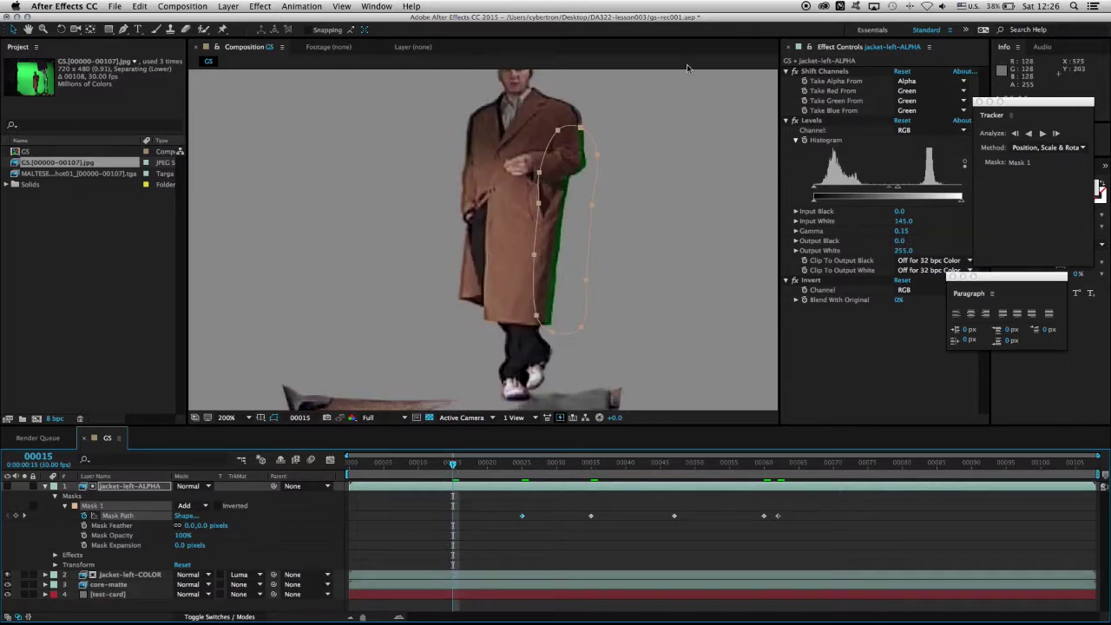
pyautogui.moveTo(581, 128); pyautogui.dragTo(579, 134)
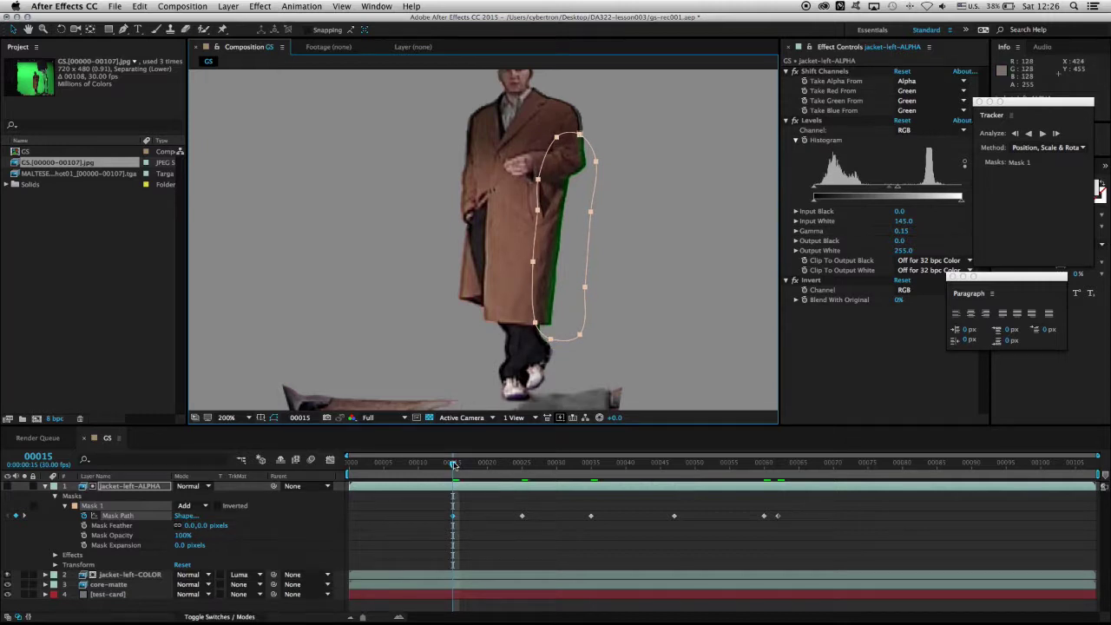
pyautogui.moveTo(453, 465); pyautogui.dragTo(349, 465)
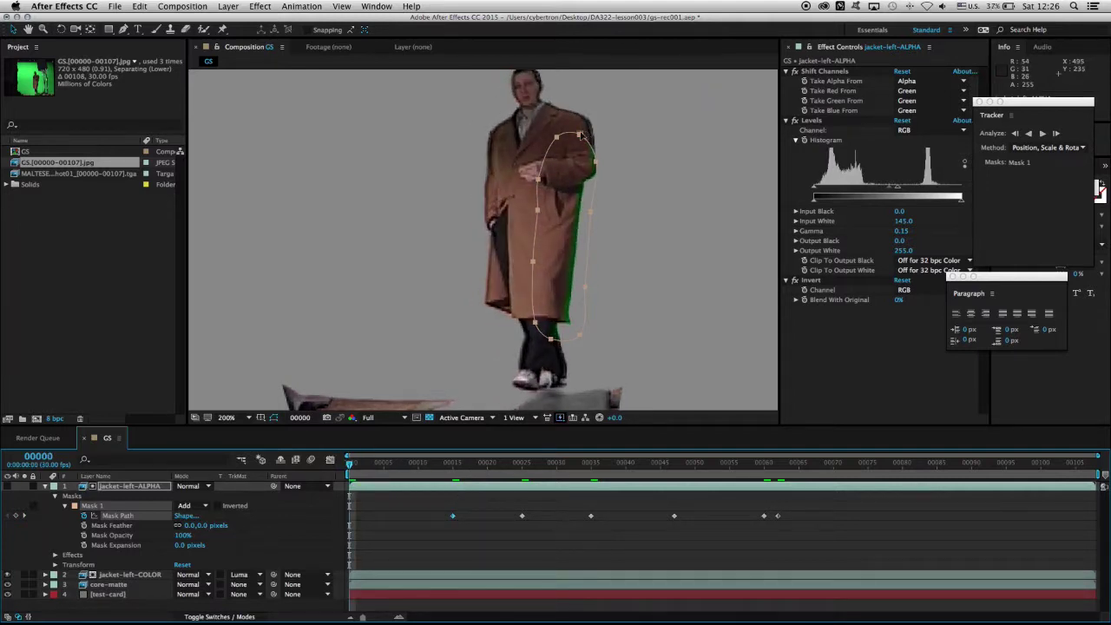
pyautogui.moveTo(581, 134); pyautogui.dragTo(597, 137)
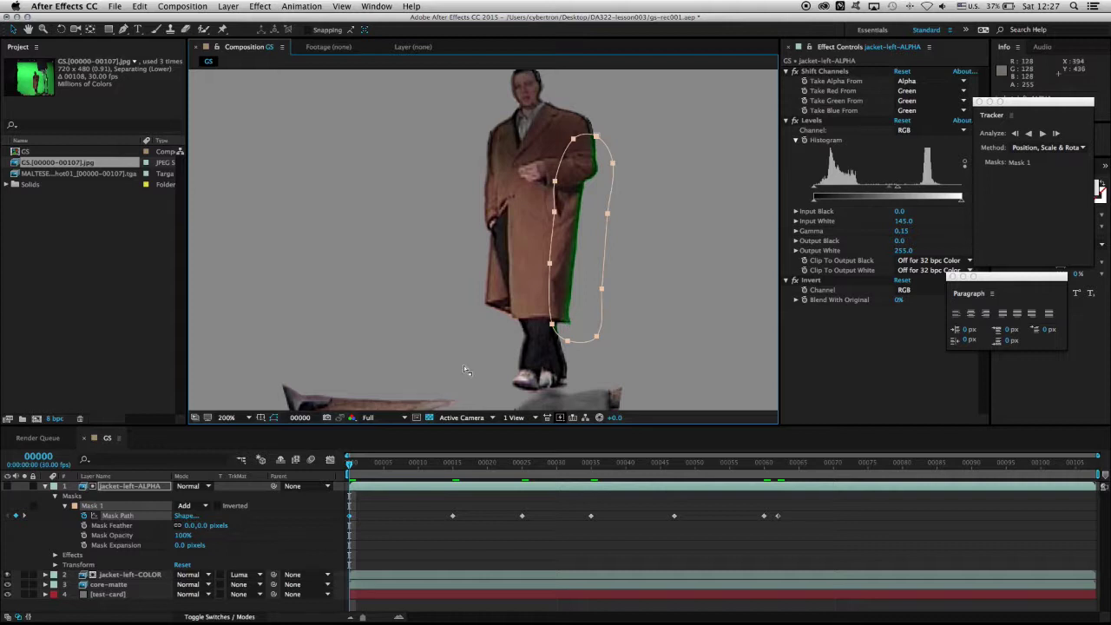
# At frame 72, move Mask 1 up along the coat's green-fringed edge, widen it toward the coat and extend its lower end below the hem
pyautogui.moveTo(350, 469); pyautogui.dragTo(847, 482)
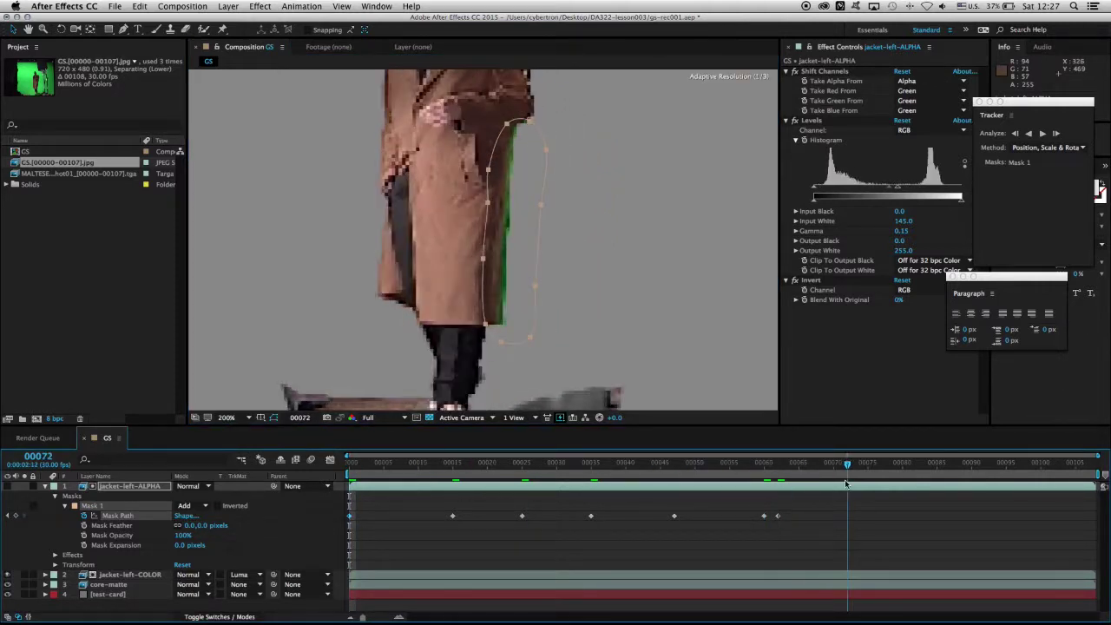
pyautogui.click(532, 121)
pyautogui.moveTo(532, 120); pyautogui.dragTo(534, 106)
pyautogui.doubleClick(533, 107)
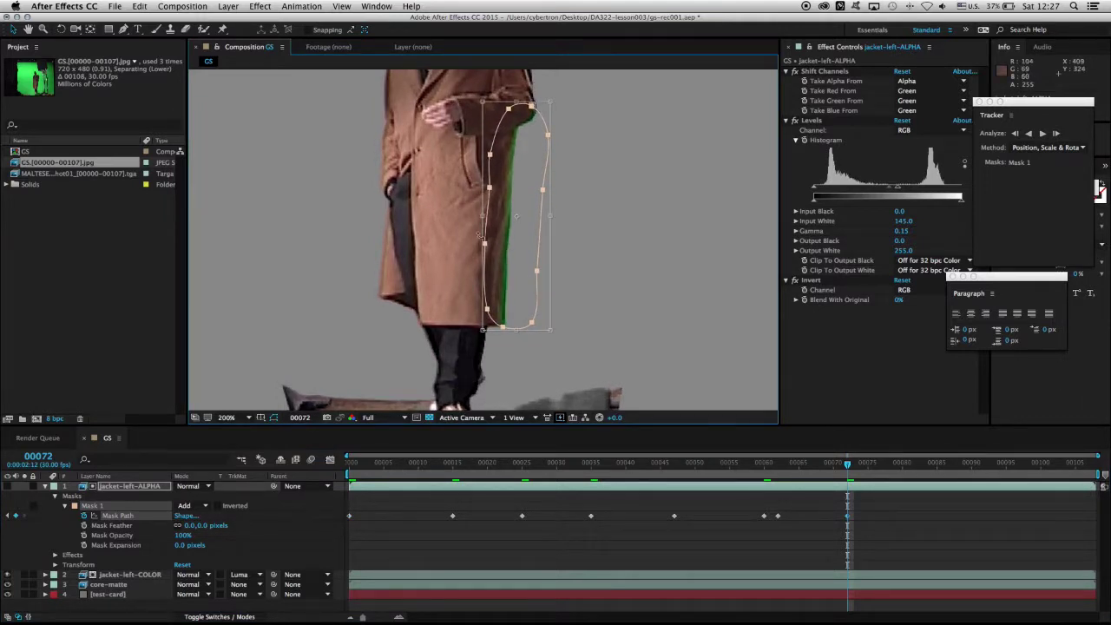
pyautogui.moveTo(481, 216); pyautogui.dragTo(471, 216)
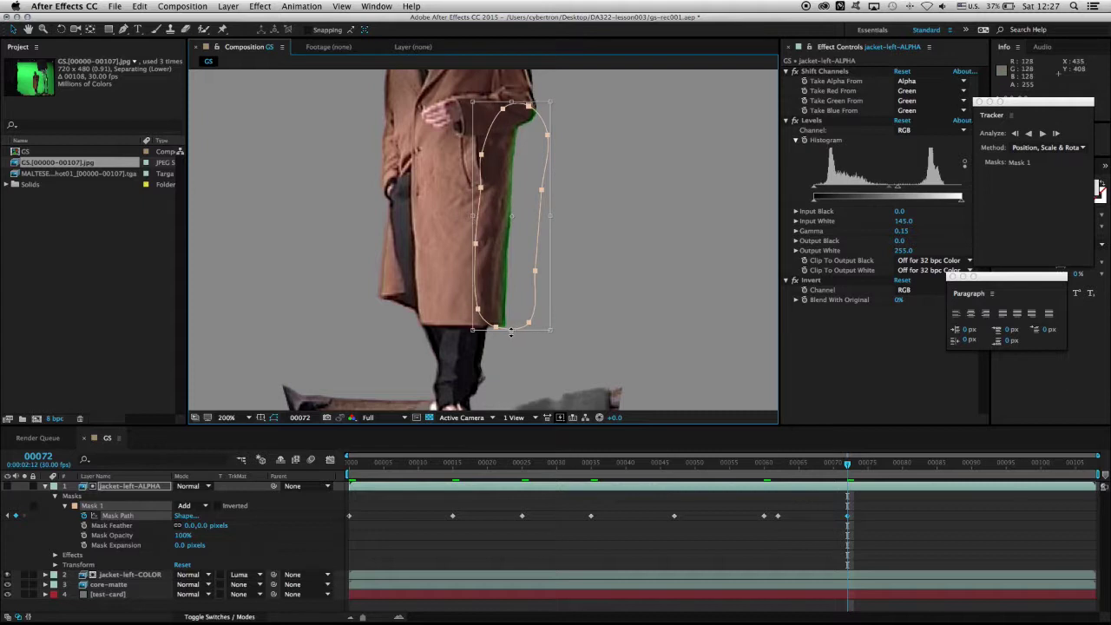
pyautogui.moveTo(511, 331); pyautogui.dragTo(510, 349)
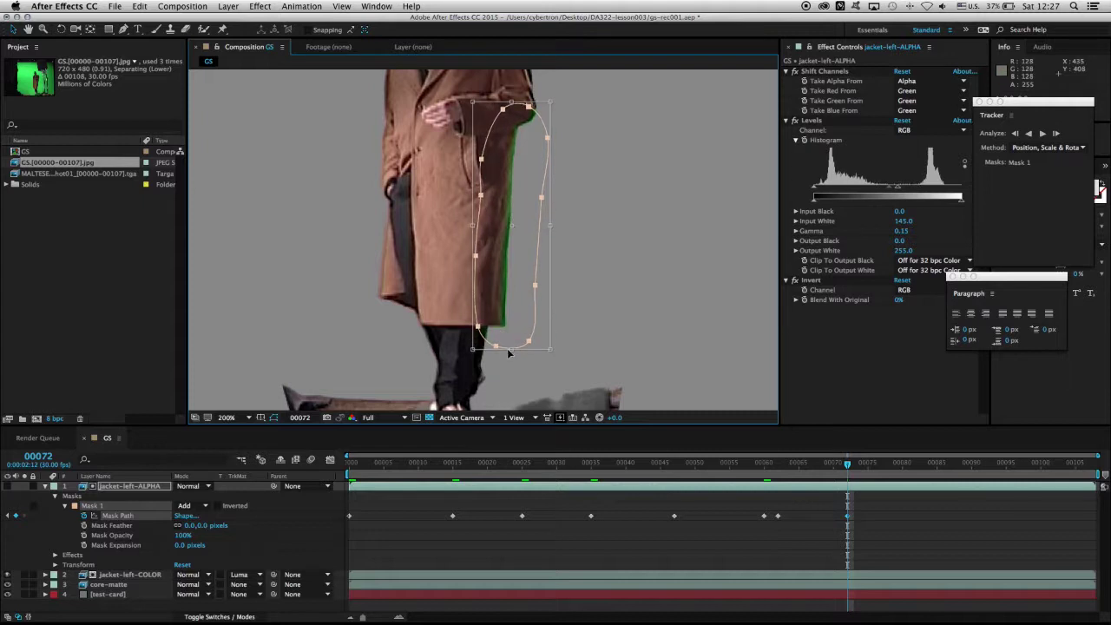
pyautogui.press('Return')
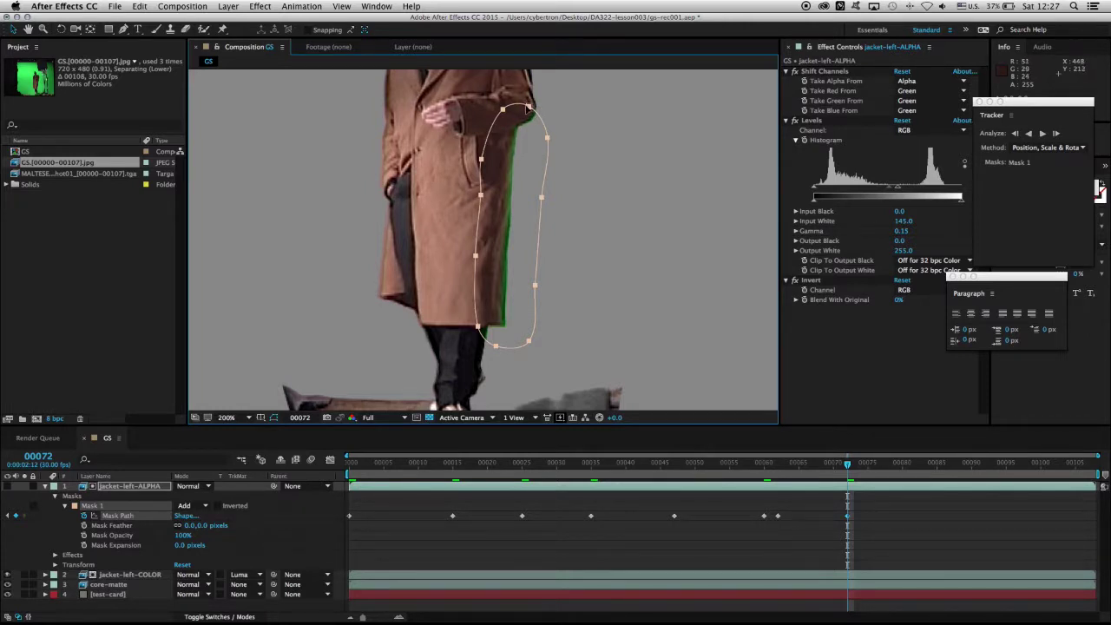
# At frame 90, shift the whole of Mask 1 slightly up and toward the coat to cover its green-fringed edge
pyautogui.click(917, 474)
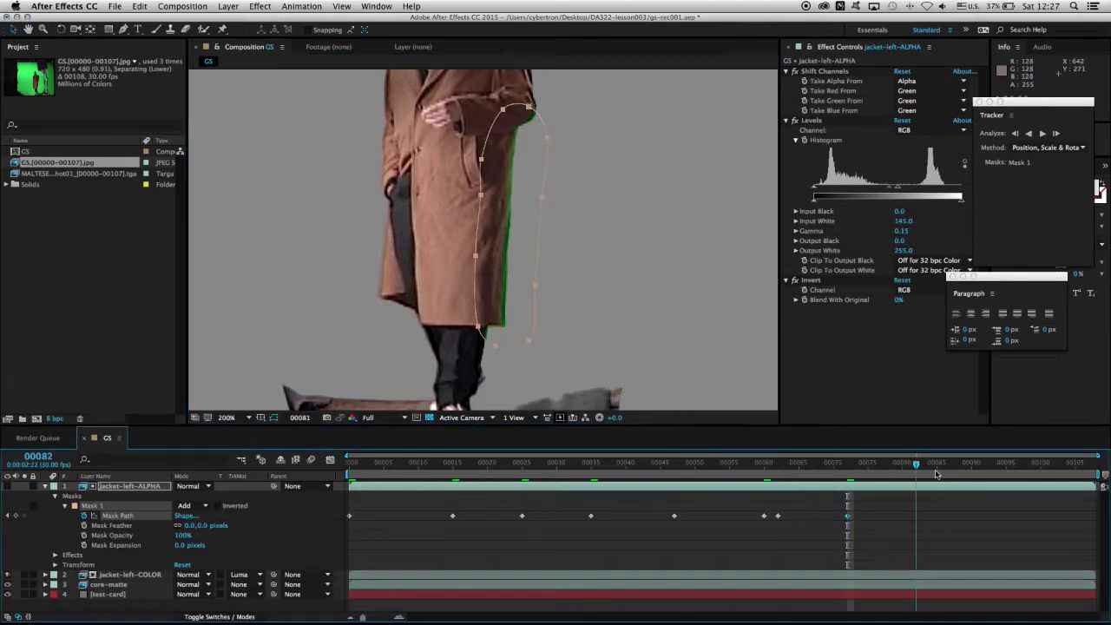
pyautogui.click(971, 474)
pyautogui.moveTo(509, 172); pyautogui.dragTo(509, 222)
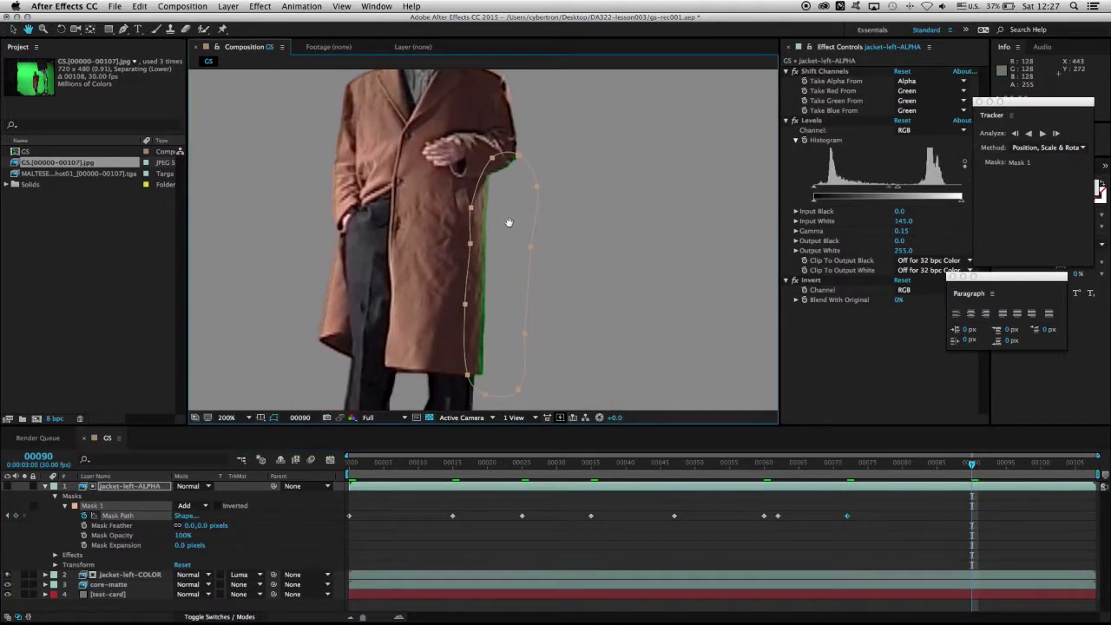
pyautogui.press('v')
pyautogui.moveTo(518, 156); pyautogui.dragTo(510, 149)
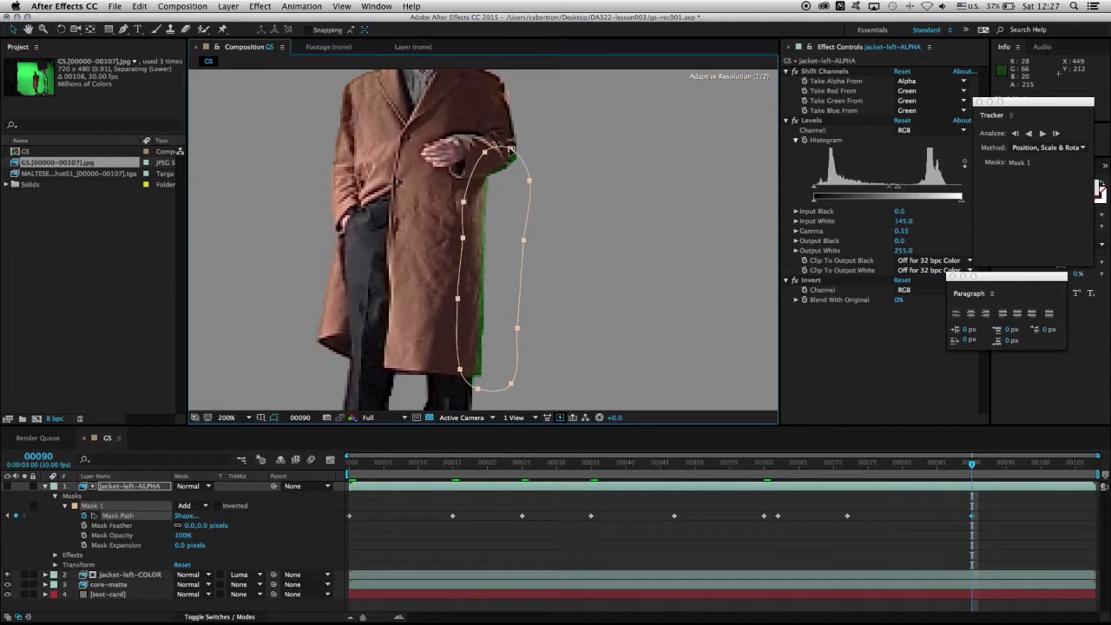
# At frame 107, move Mask 1 onto the coat's green-fringed edge and rotate it counterclockwise to match the edge's slant
pyautogui.moveTo(1035, 467); pyautogui.dragTo(1092, 468)
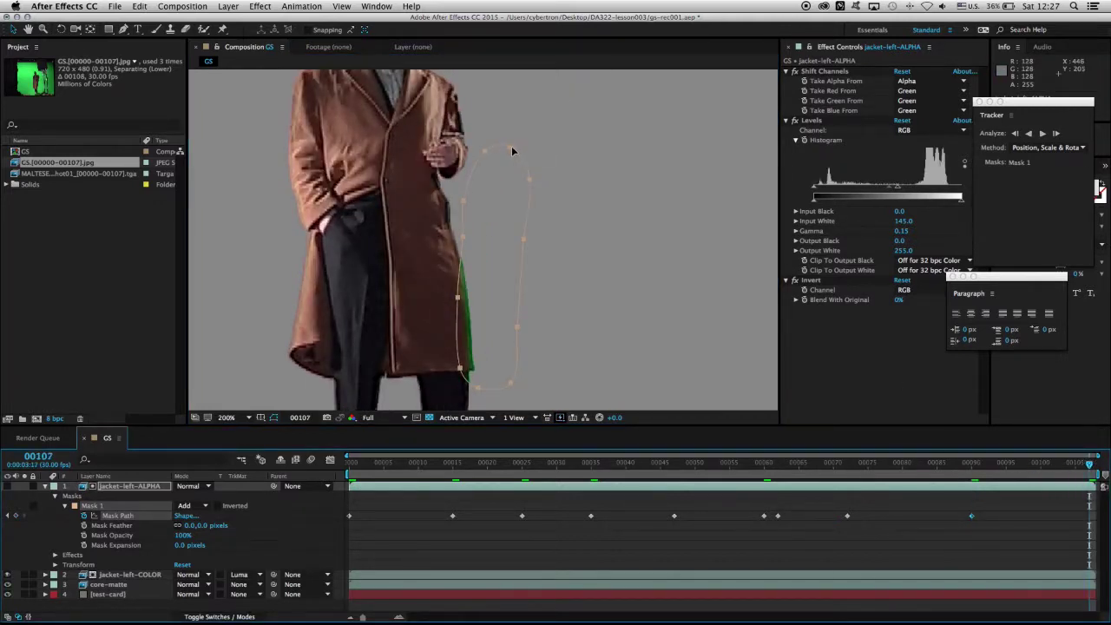
pyautogui.moveTo(512, 152); pyautogui.dragTo(473, 139)
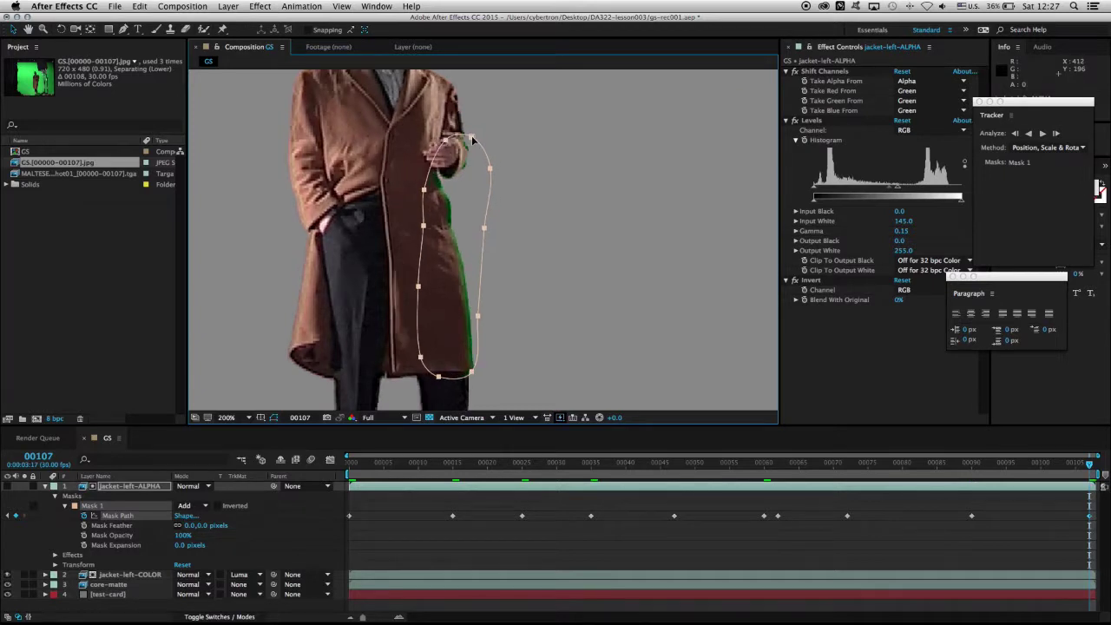
pyautogui.doubleClick(473, 139)
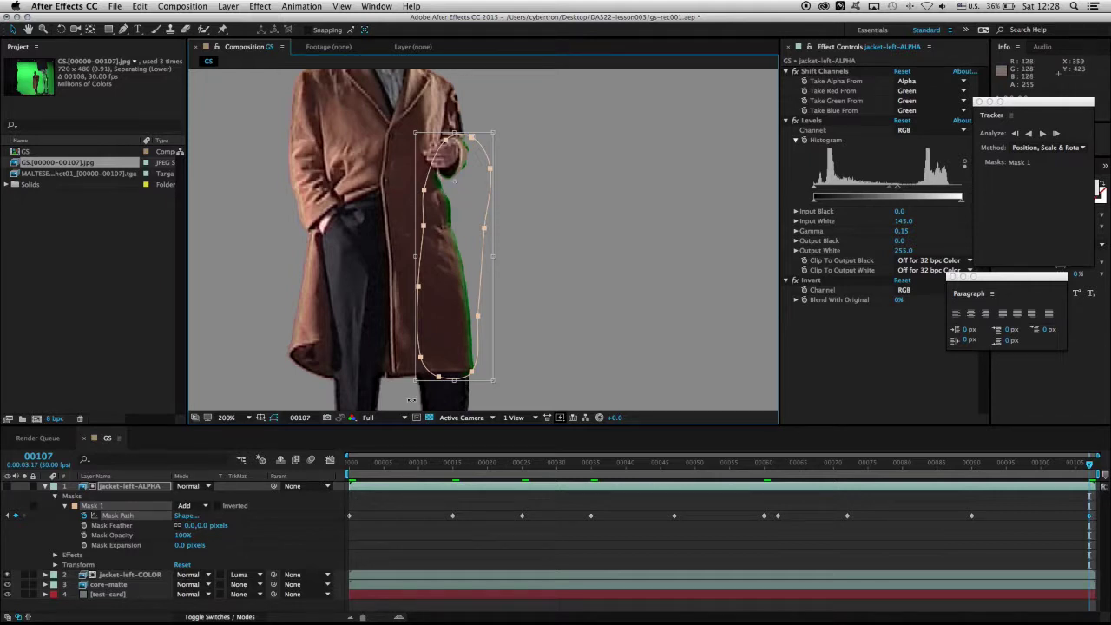
pyautogui.moveTo(409, 383); pyautogui.dragTo(446, 391)
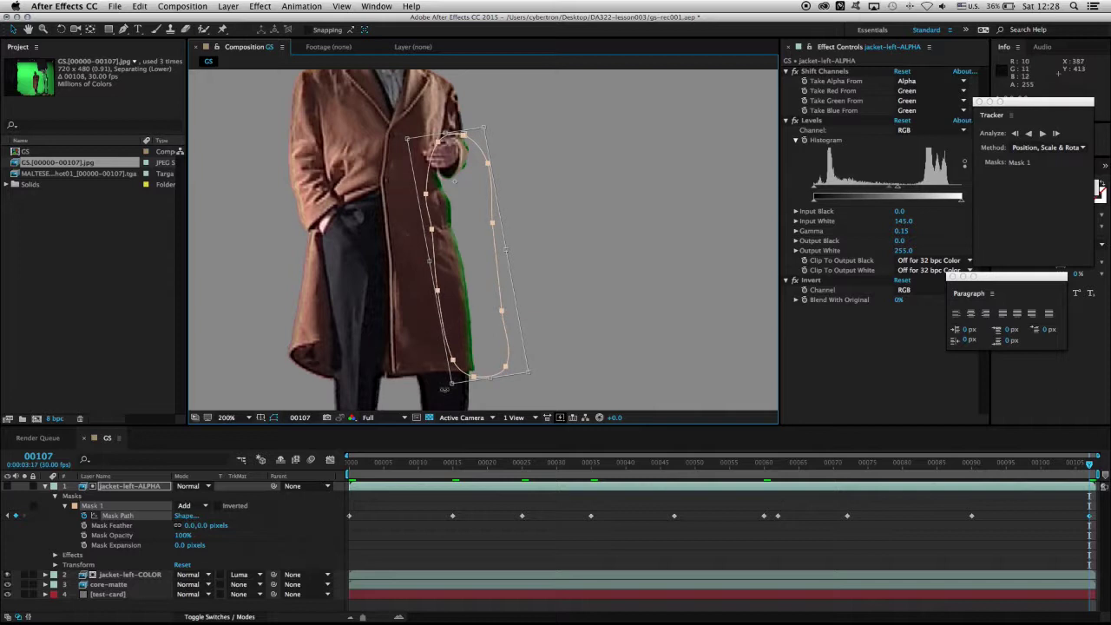
pyautogui.press('Return')
# Examine the keyed figure from head to feet at frame 107 for remaining problems along the coat's edges
pyautogui.scroll(-2, 444, 390)
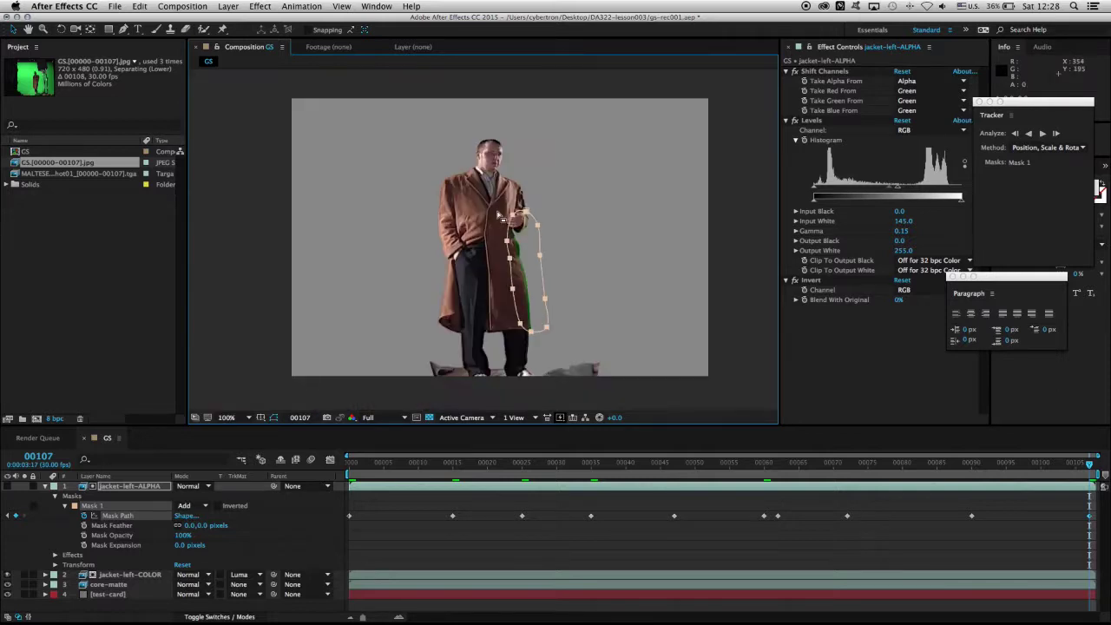
pyautogui.scroll(3, 502, 217)
pyautogui.scroll(-1, 489, 199)
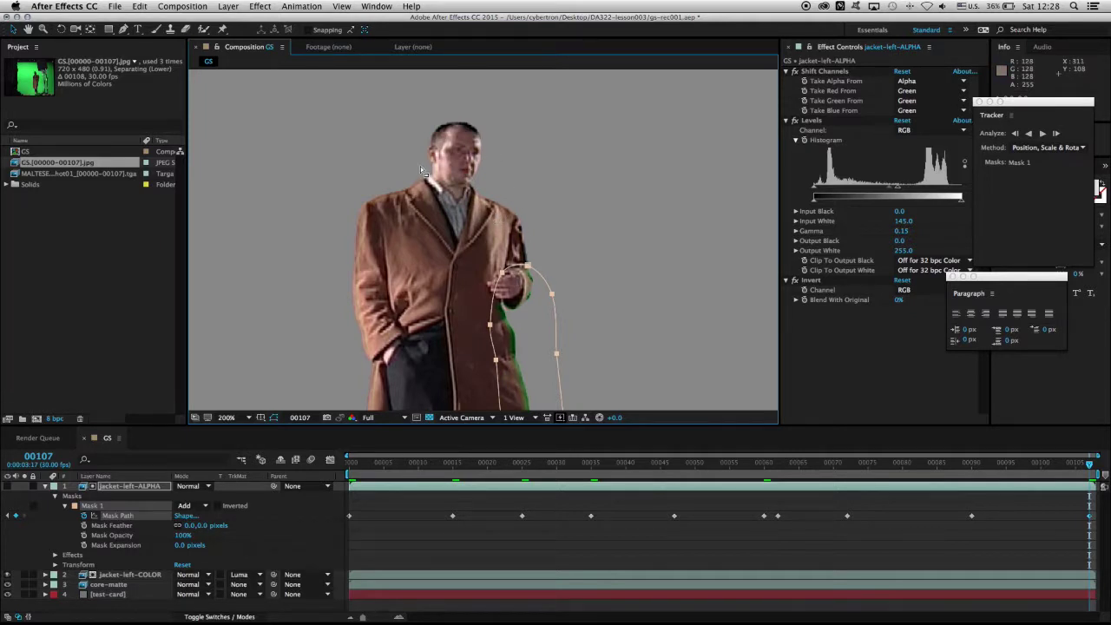
pyautogui.moveTo(387, 270); pyautogui.dragTo(417, 122)
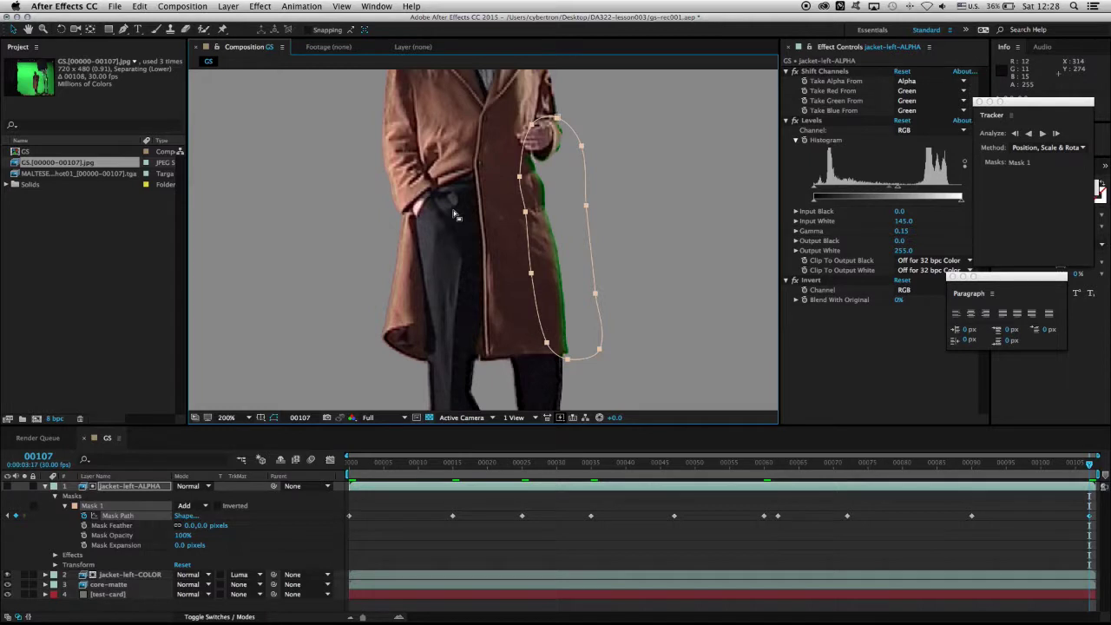
pyautogui.moveTo(458, 146)
pyautogui.mouseDown()
pyautogui.moveTo(463, 278)
pyautogui.moveTo(474, 159)
pyautogui.mouseUp()
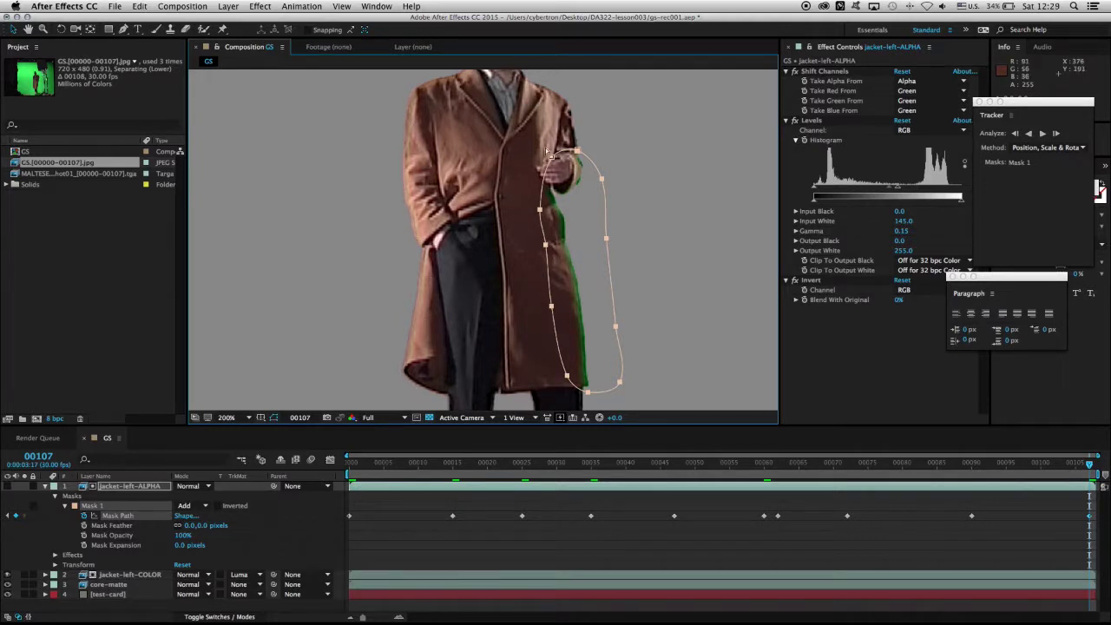
pyautogui.scroll(5, 521, 157)
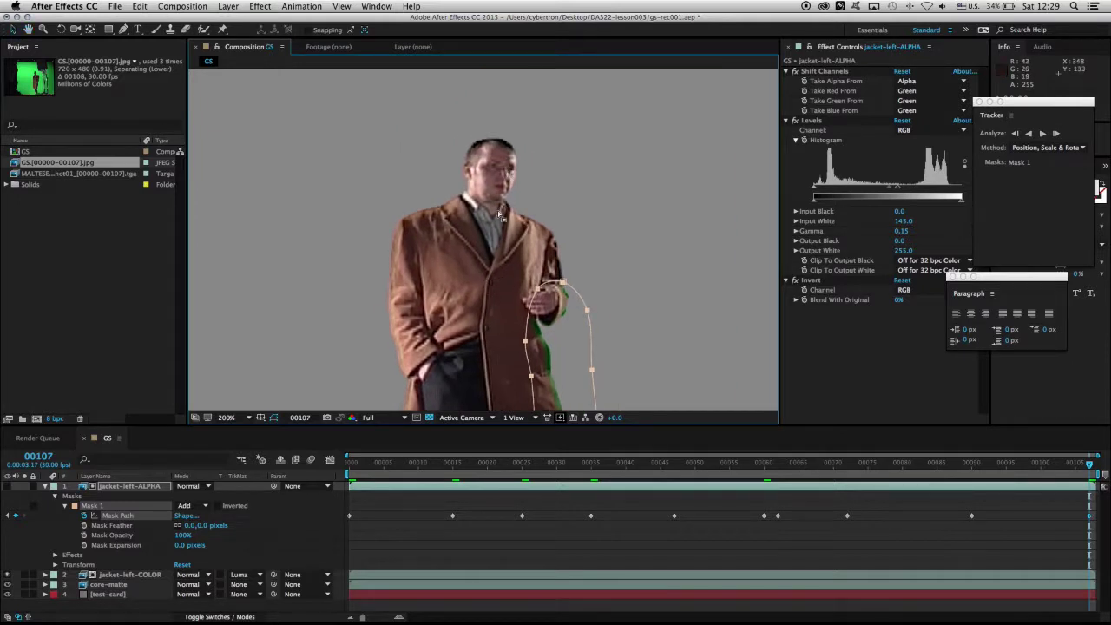
pyautogui.scroll(-8, 533, 222)
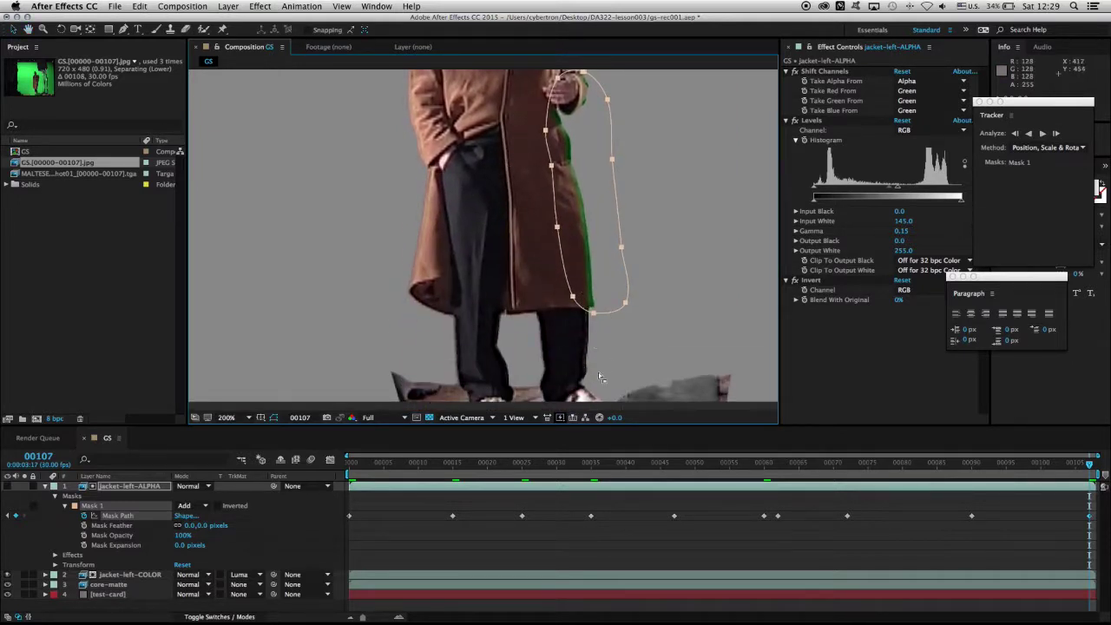
pyautogui.moveTo(500, 149); pyautogui.dragTo(474, 330)
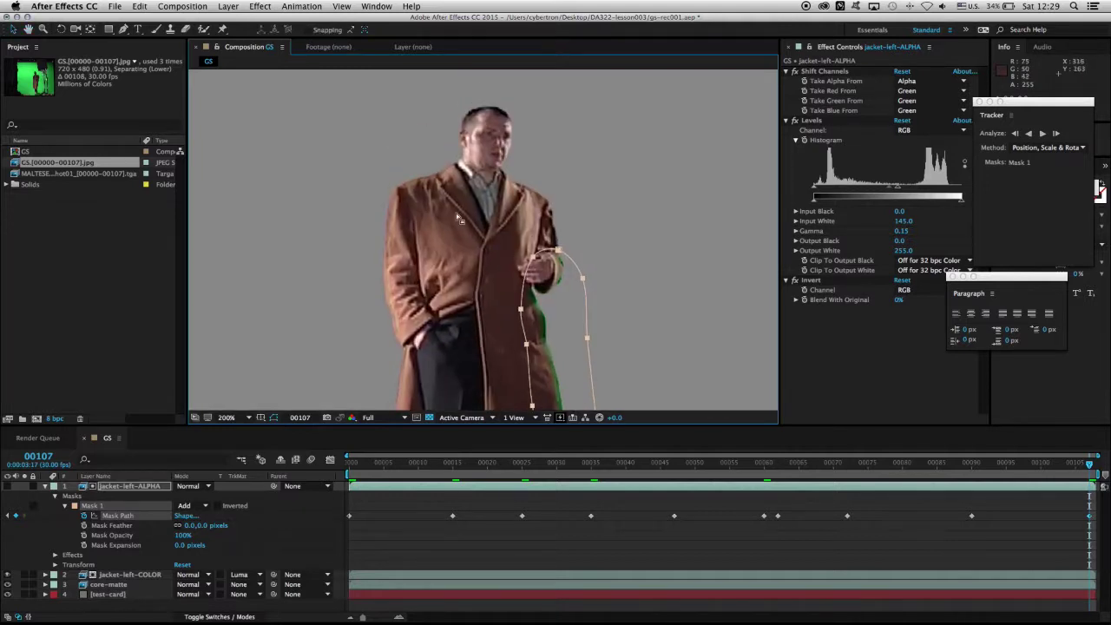
pyautogui.moveTo(421, 264); pyautogui.dragTo(490, 229)
pyautogui.moveTo(513, 314); pyautogui.dragTo(512, 201)
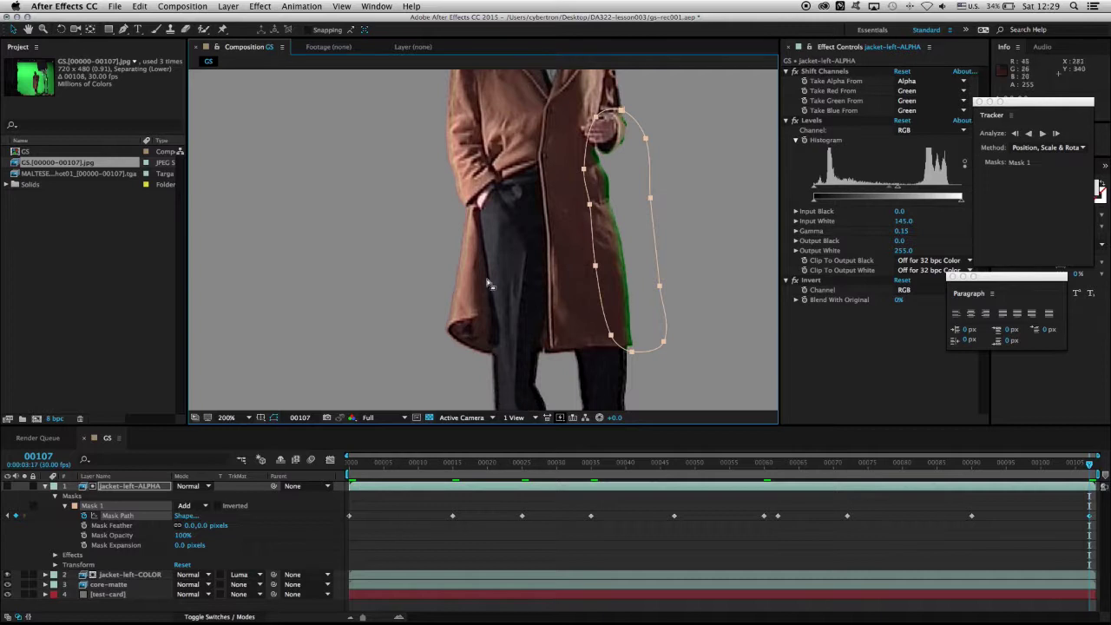
# Collapse the jacket-left-ALPHA layer's properties and lock the core-matte, jacket-left-COLOR and jacket-left-ALPHA layers
pyautogui.click(46, 486)
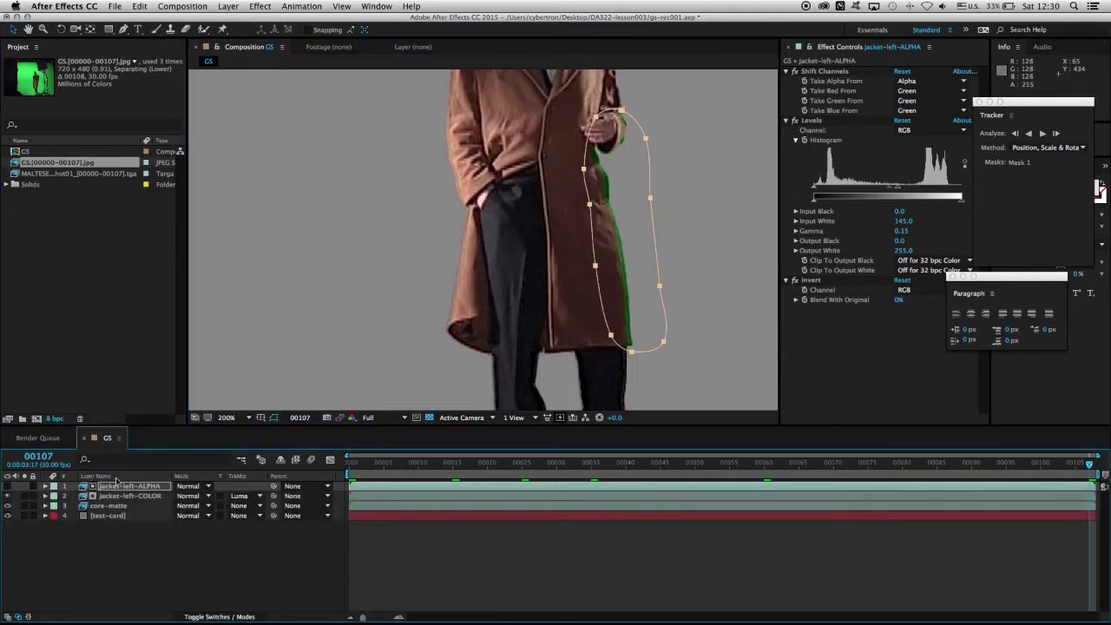
pyautogui.click(34, 506)
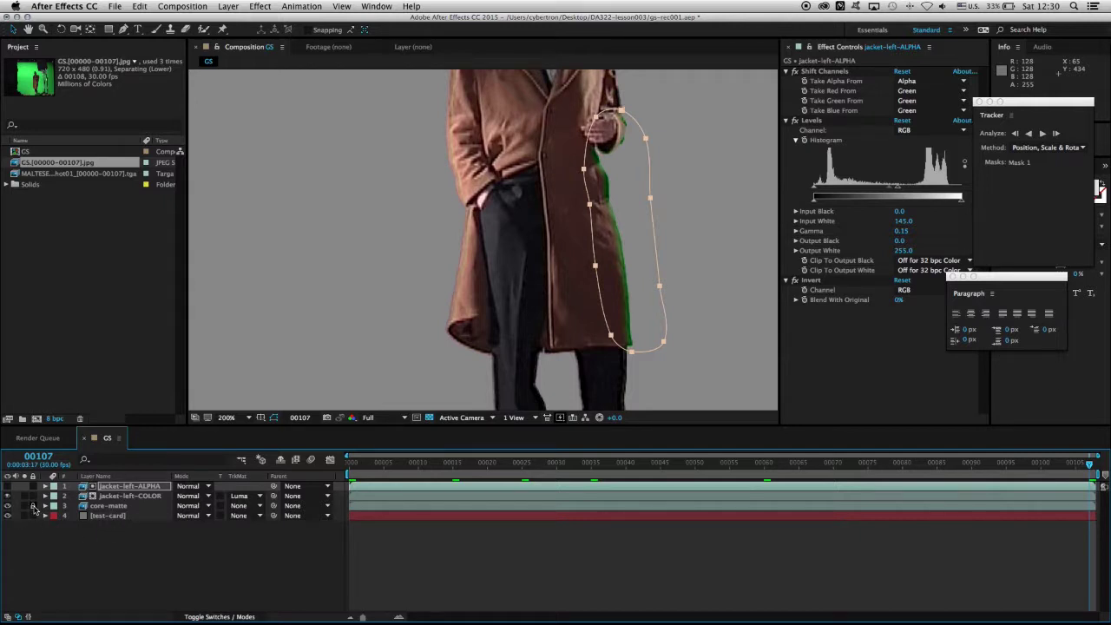
pyautogui.click(130, 496)
pyautogui.click(33, 496)
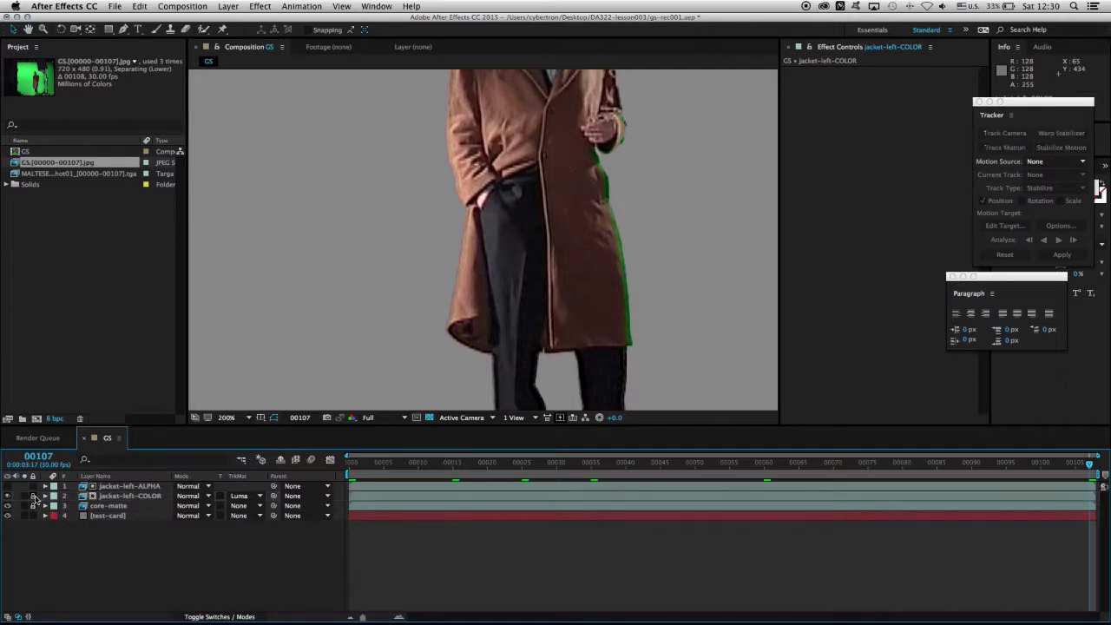
pyautogui.click(139, 487)
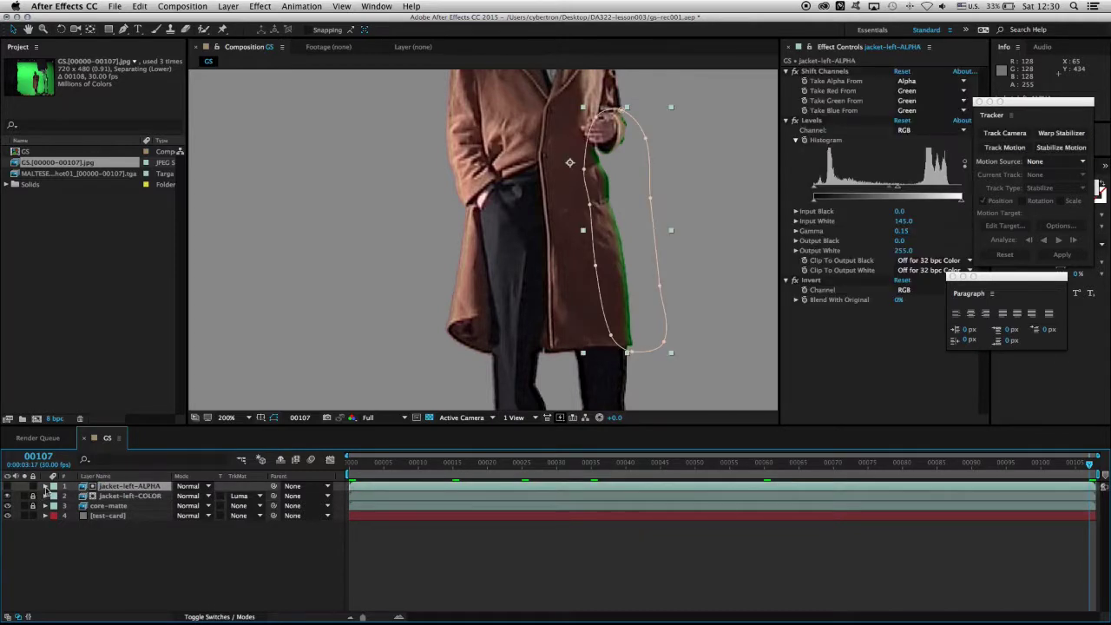
pyautogui.click(33, 486)
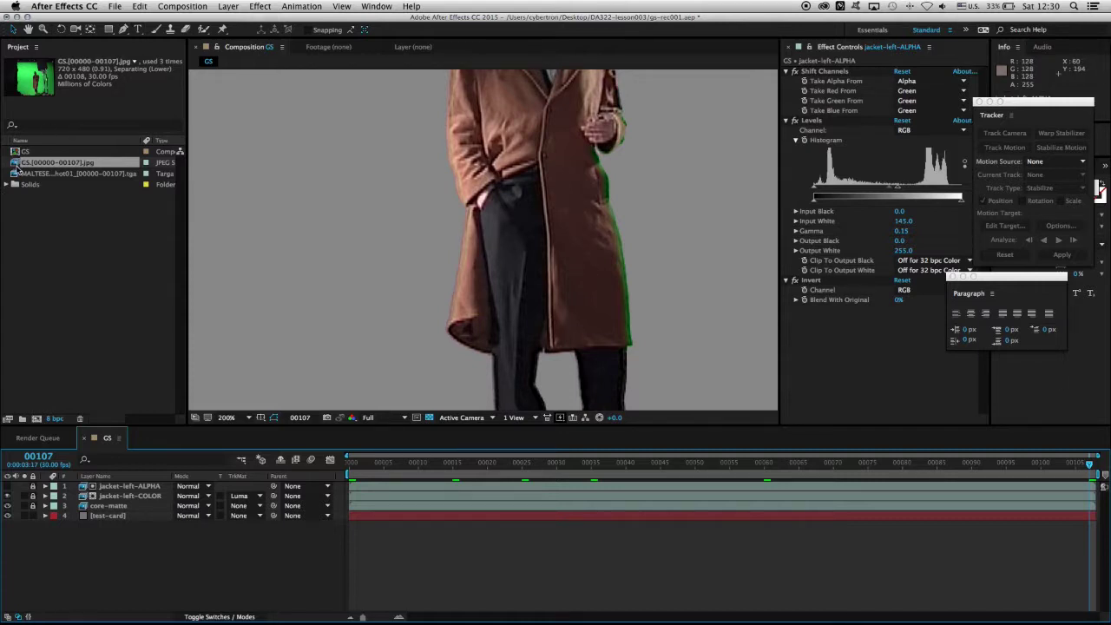
pyautogui.moveTo(17, 167); pyautogui.dragTo(128, 489)
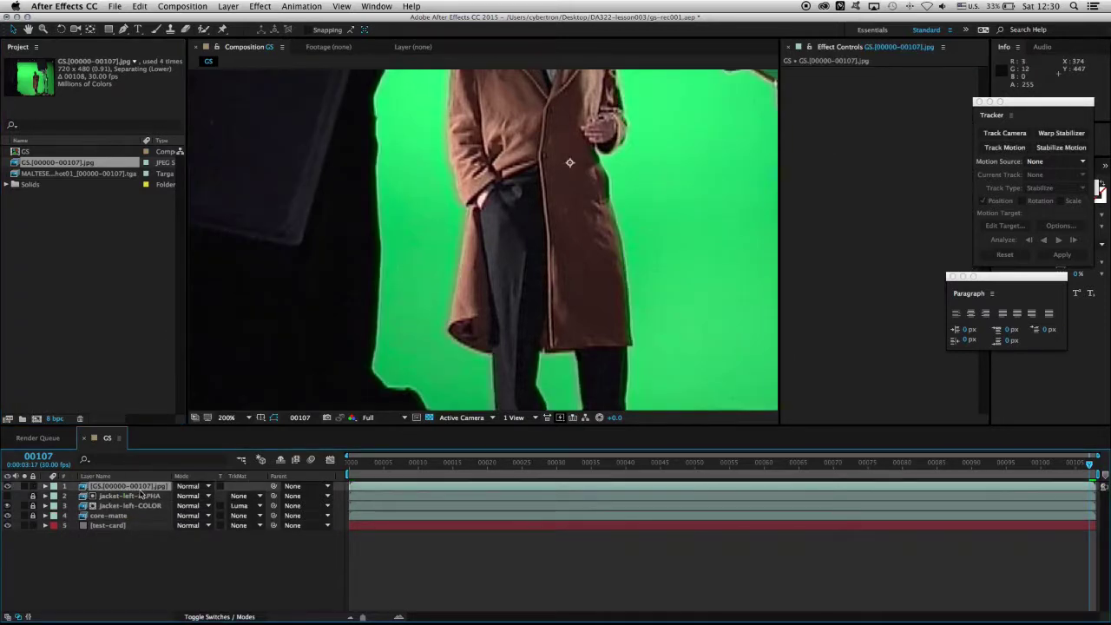
pyautogui.press('Return')
pyautogui.write('jacket-right')
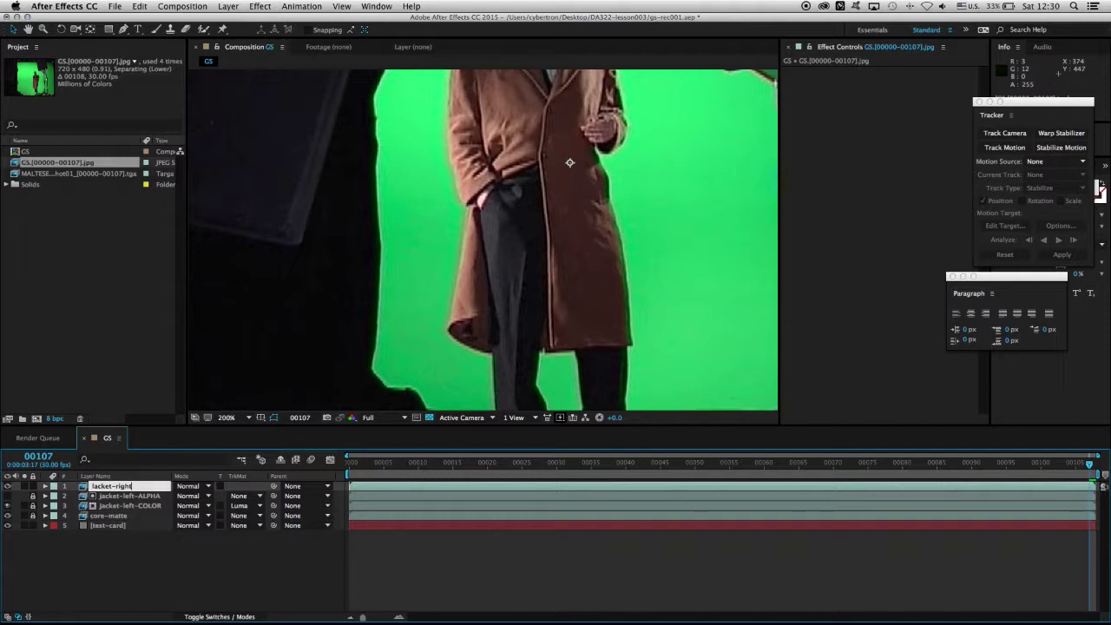
pyautogui.write('-ALPHA')
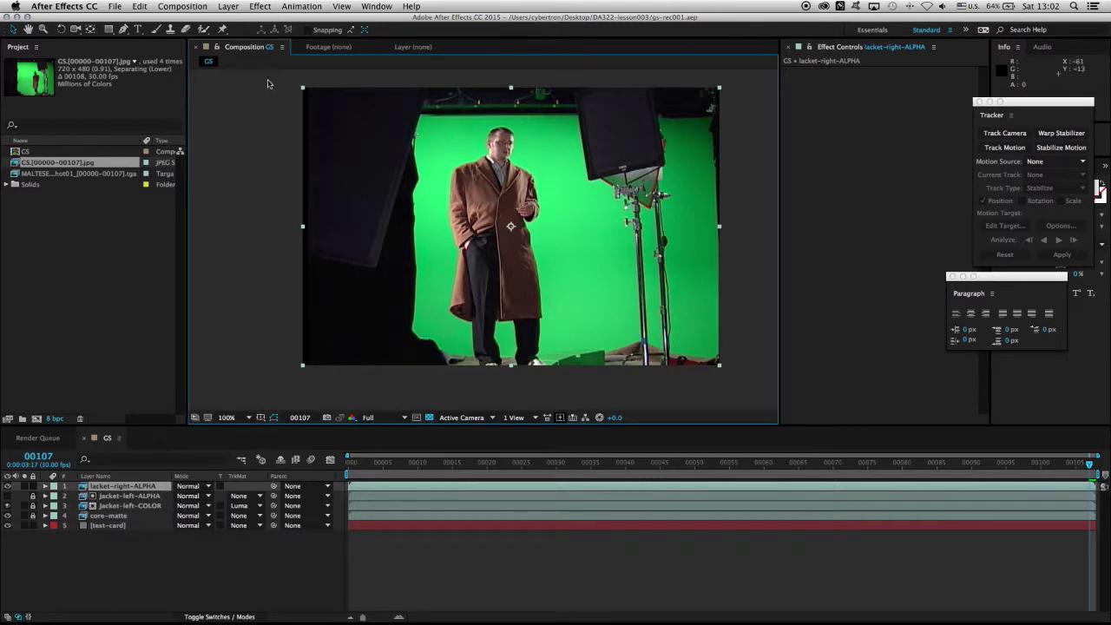
# Draw a closed RotoBezier mask on jacket-right-ALPHA around the coat's edge on the pocketed-hand side, from above the cuff to below the hem
pyautogui.click(123, 28)
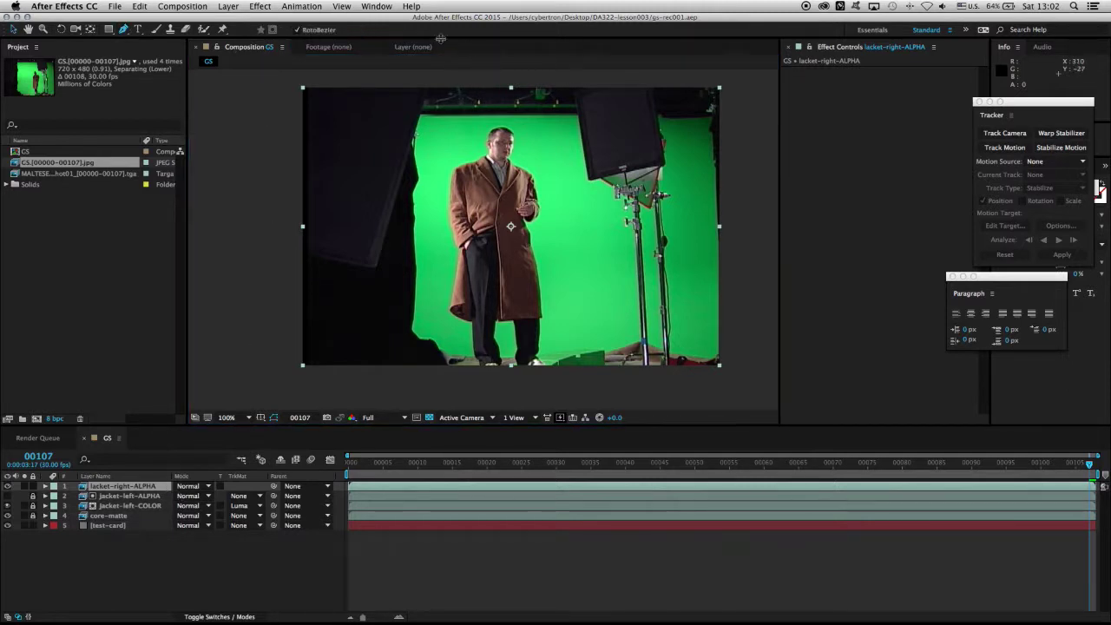
pyautogui.scroll(2, 415, 249)
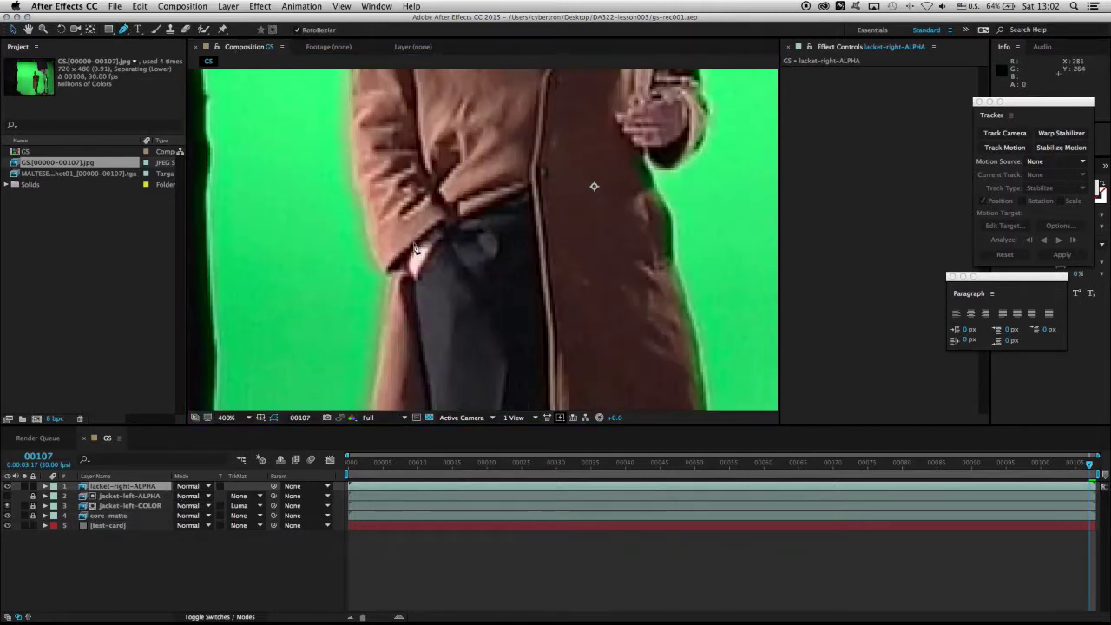
pyautogui.scroll(2, 496, 241)
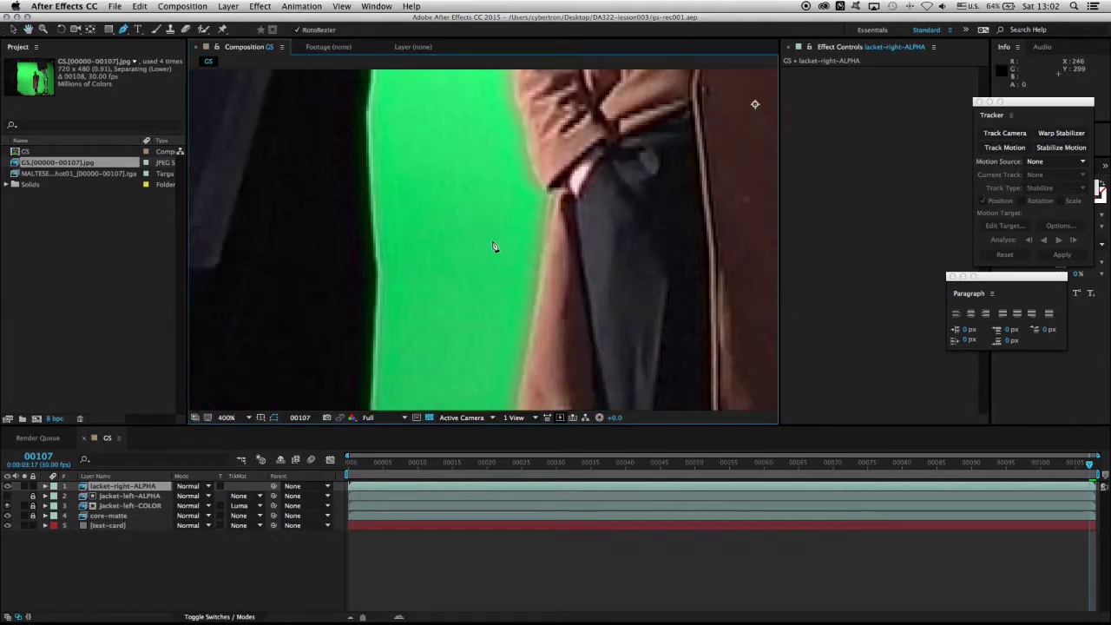
pyautogui.scroll(-2, 478, 217)
pyautogui.click(479, 202)
pyautogui.click(538, 163)
pyautogui.click(570, 214)
pyautogui.click(551, 267)
pyautogui.click(554, 339)
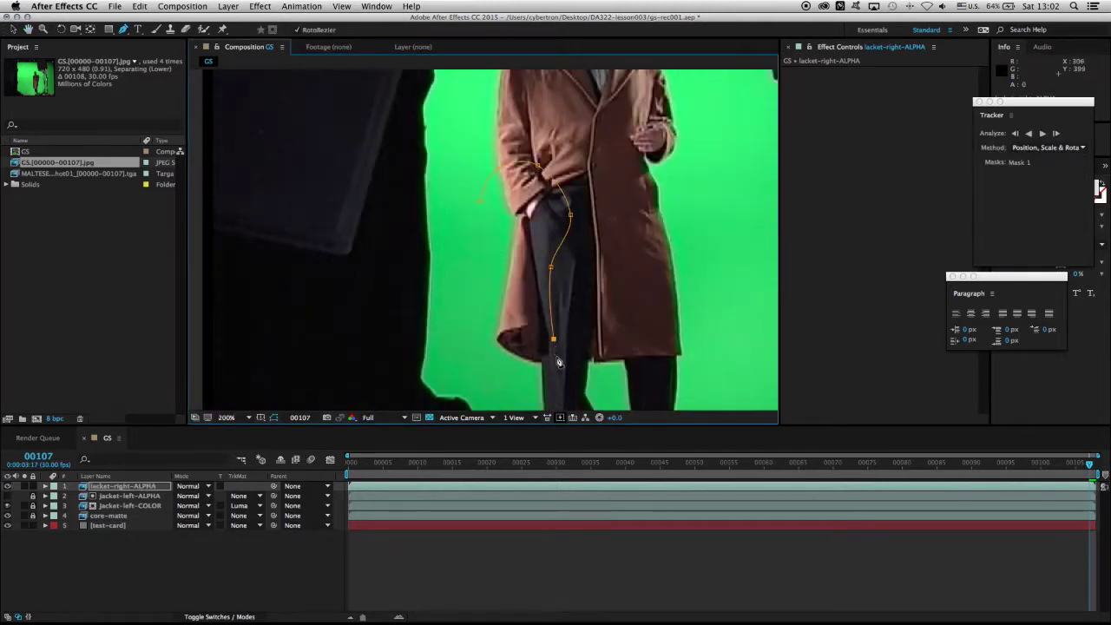
pyautogui.click(556, 359)
pyautogui.click(516, 391)
pyautogui.click(474, 358)
pyautogui.click(476, 279)
pyautogui.click(481, 205)
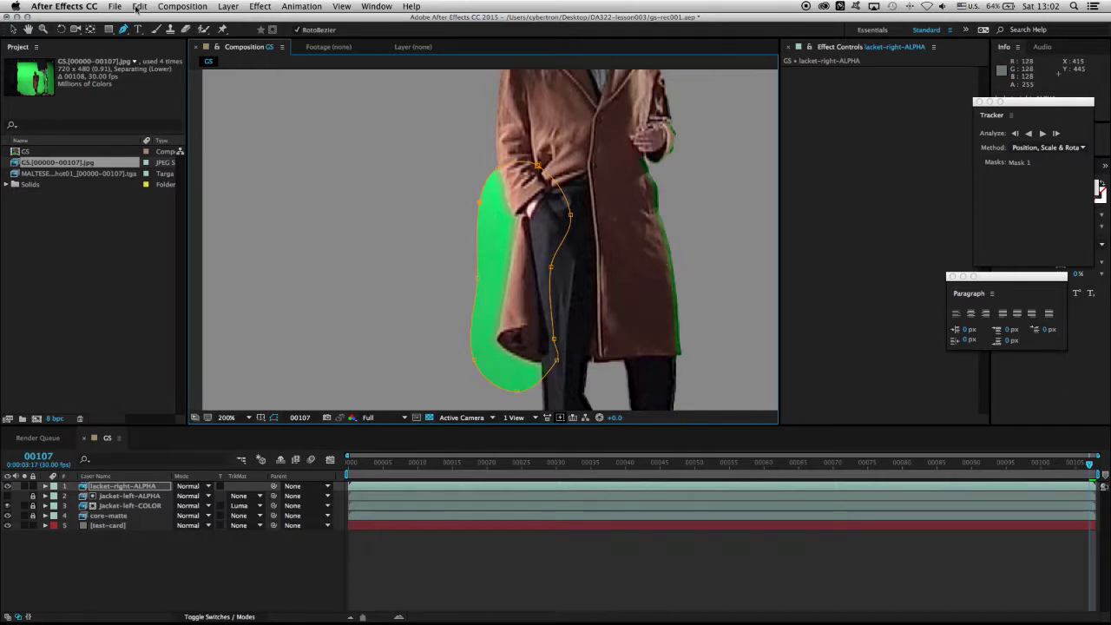
# Apply the Shift Channels effect to the jacket-right-ALPHA layer
pyautogui.click(261, 7)
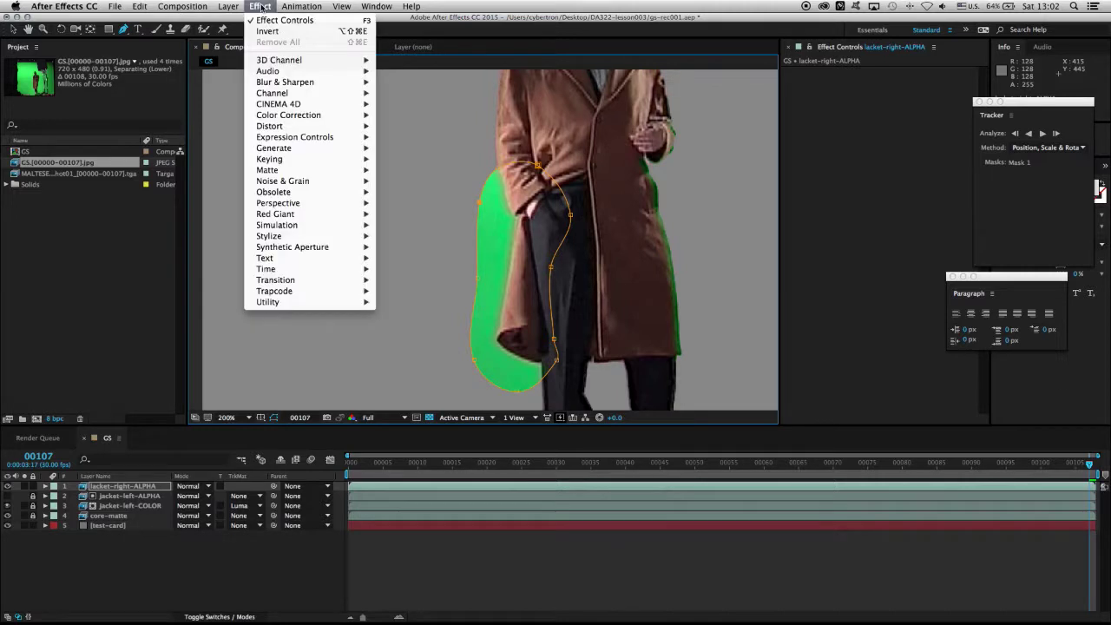
pyautogui.moveTo(317, 106)
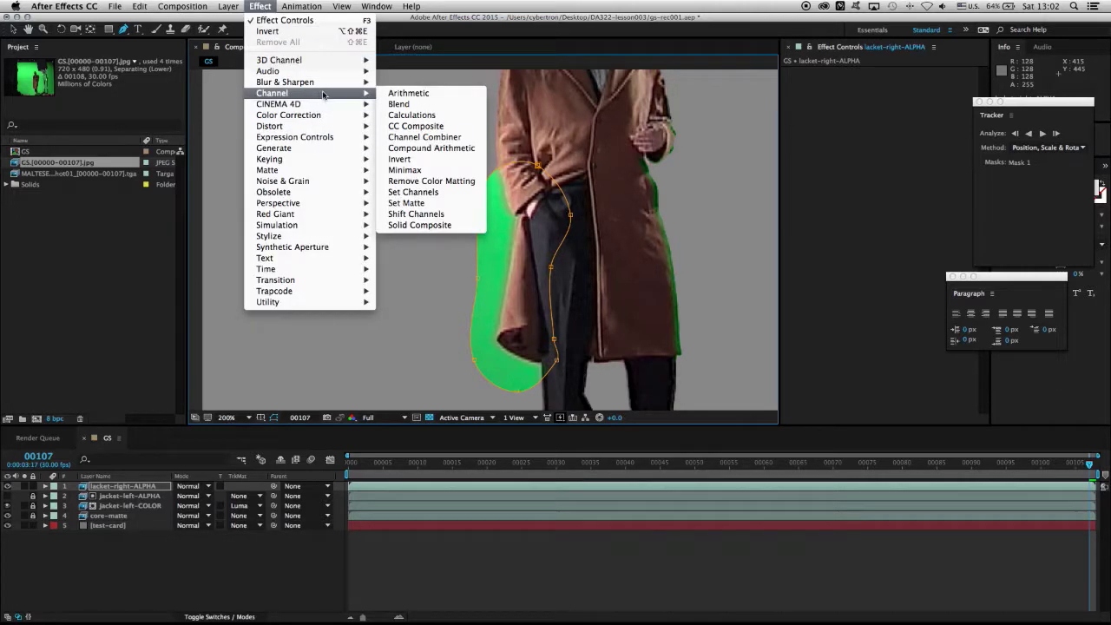
pyautogui.click(415, 214)
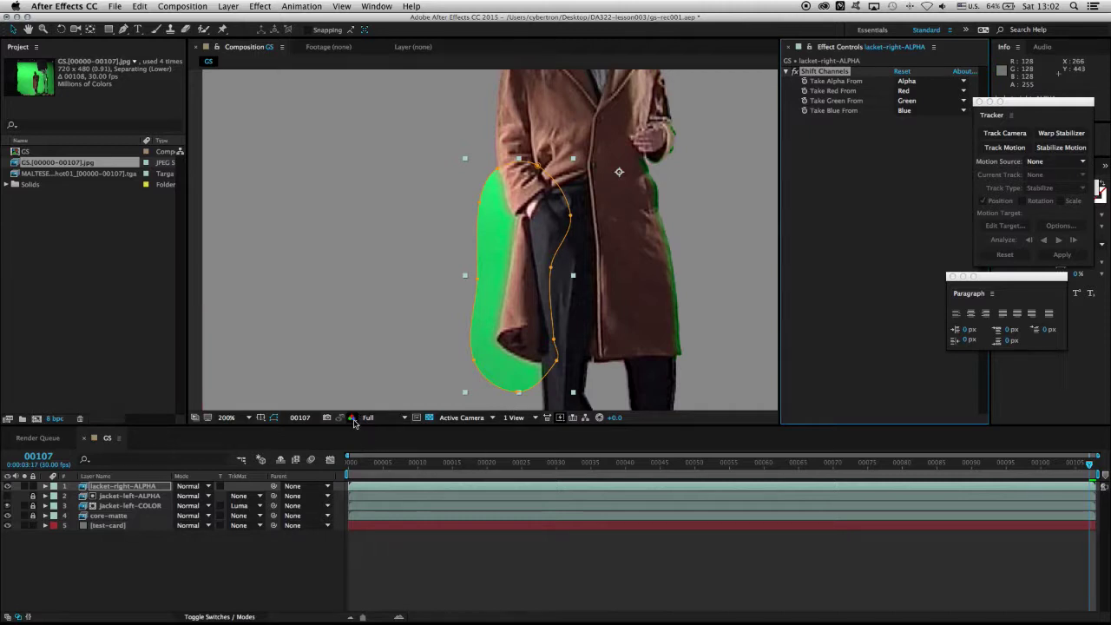
# Compare the green and red channels around the masked coat edge, and return the composition view to RGB
pyautogui.click(351, 419)
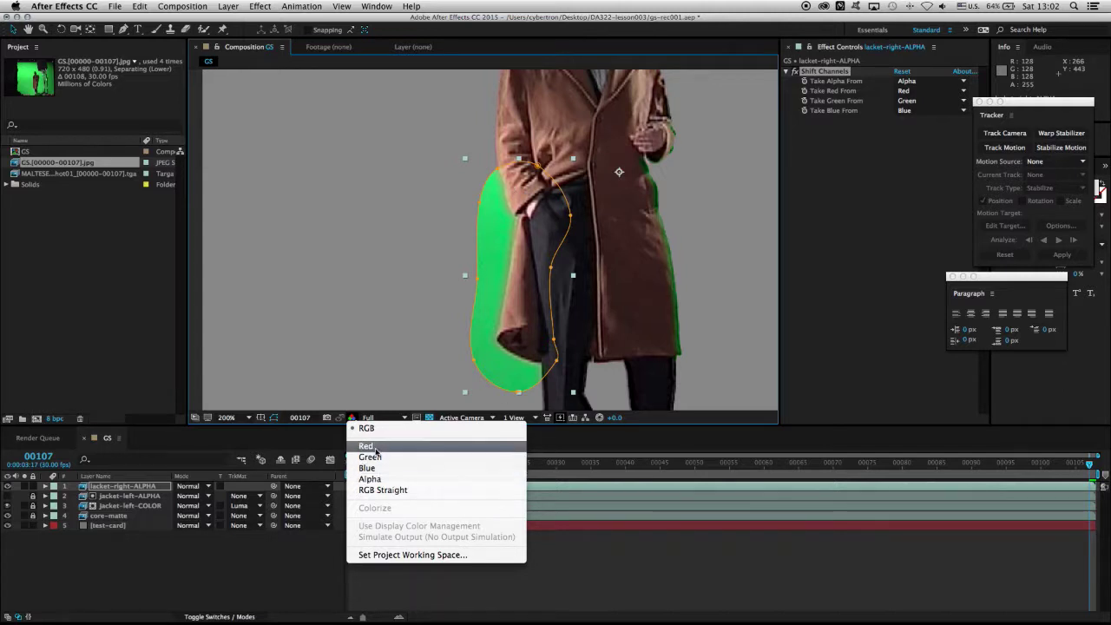
pyautogui.click(378, 460)
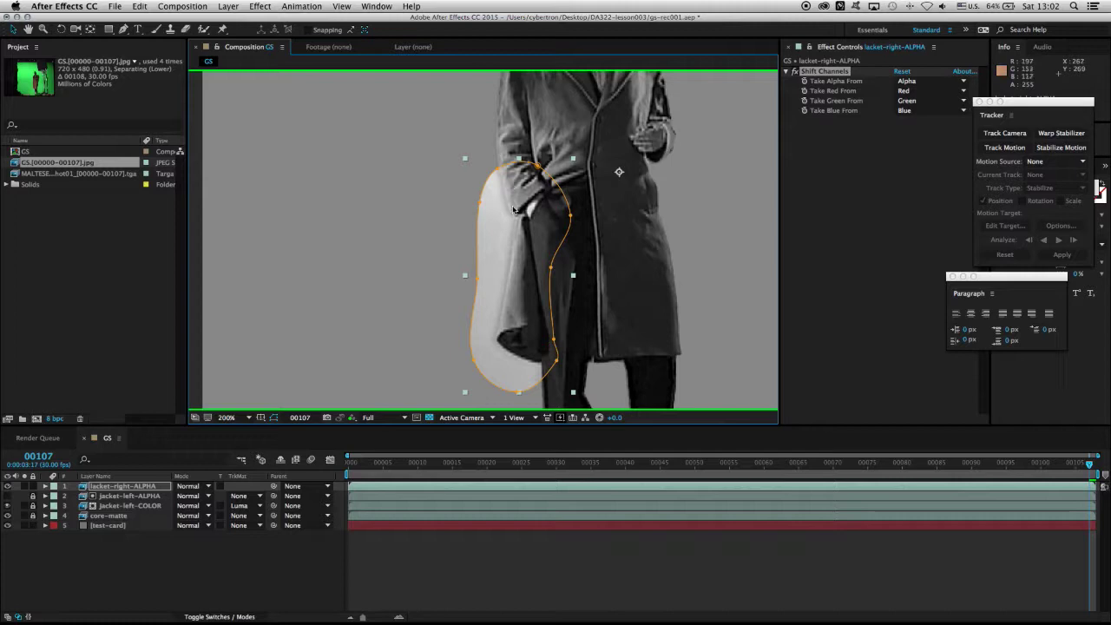
pyautogui.press('.')
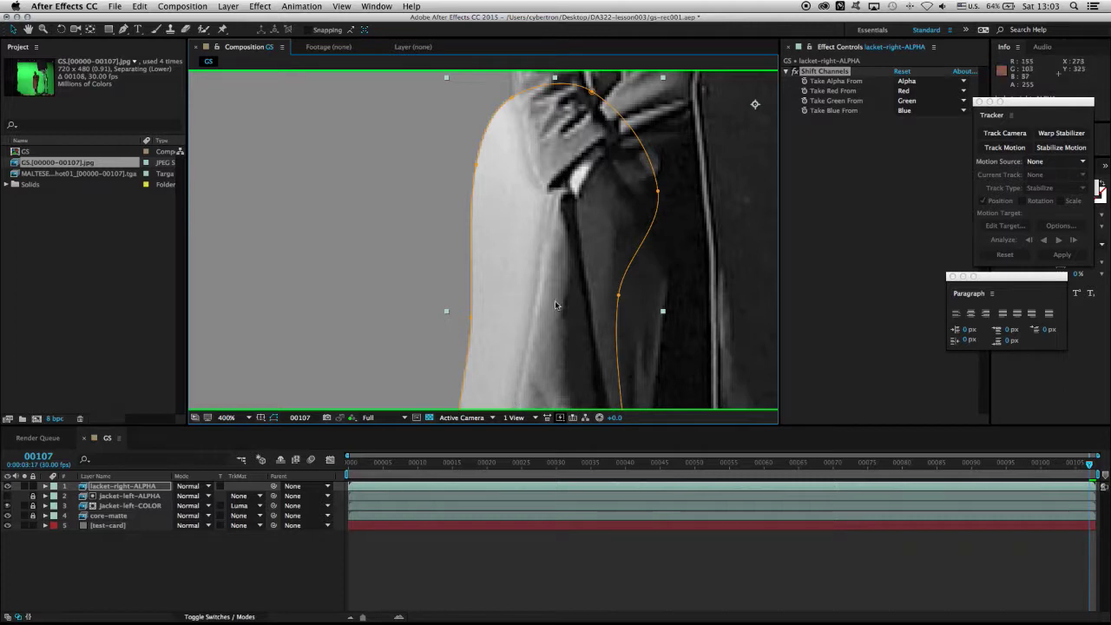
pyautogui.click(353, 419)
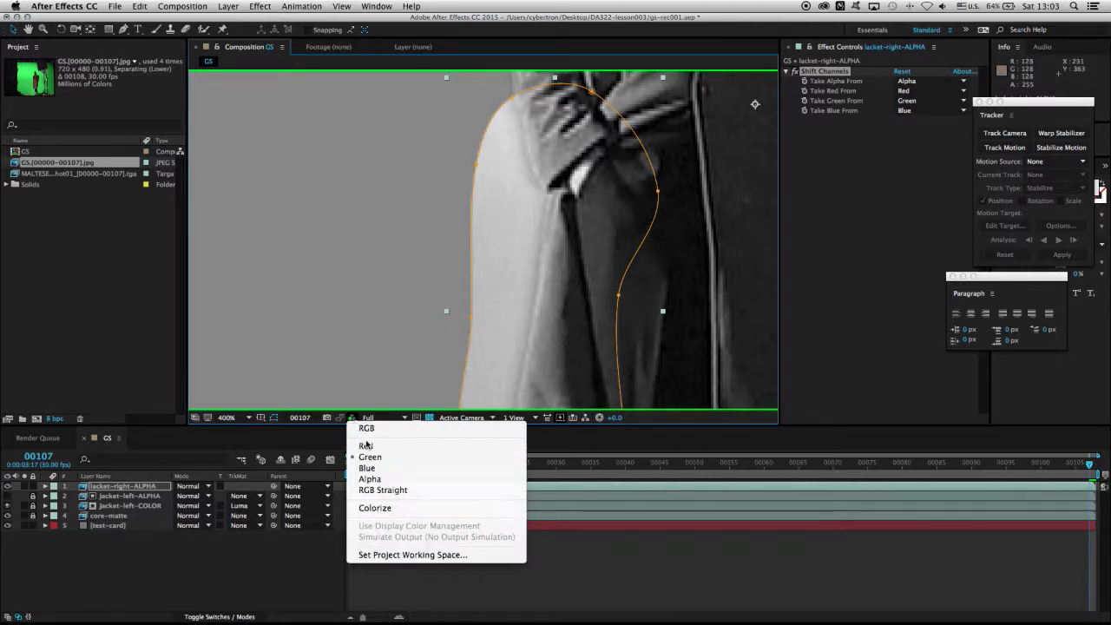
pyautogui.click(365, 447)
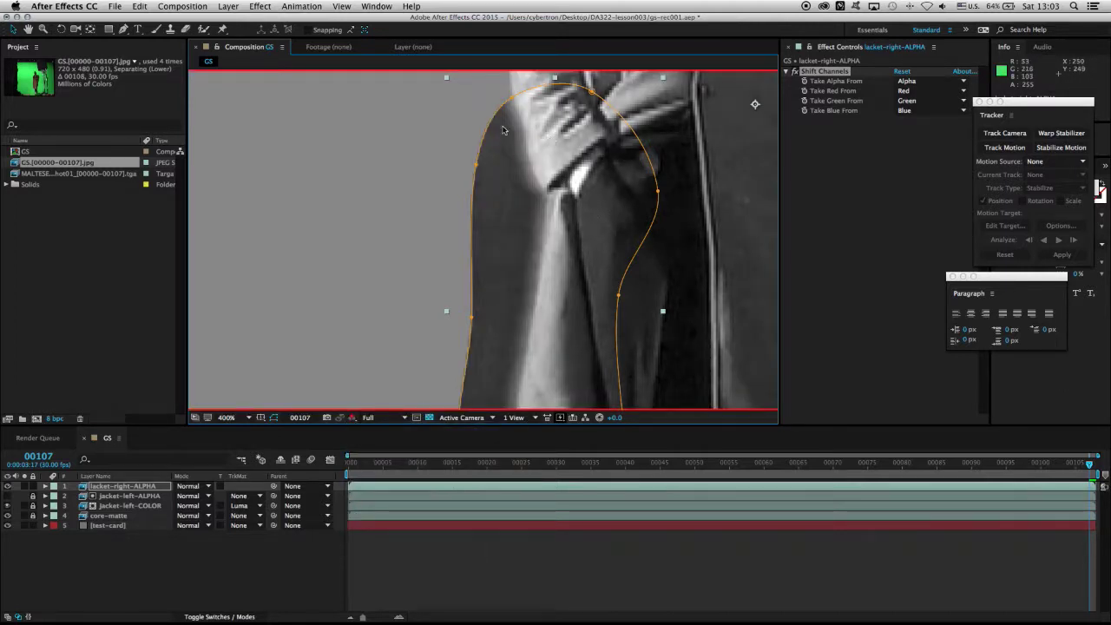
pyautogui.click(352, 419)
pyautogui.click(367, 428)
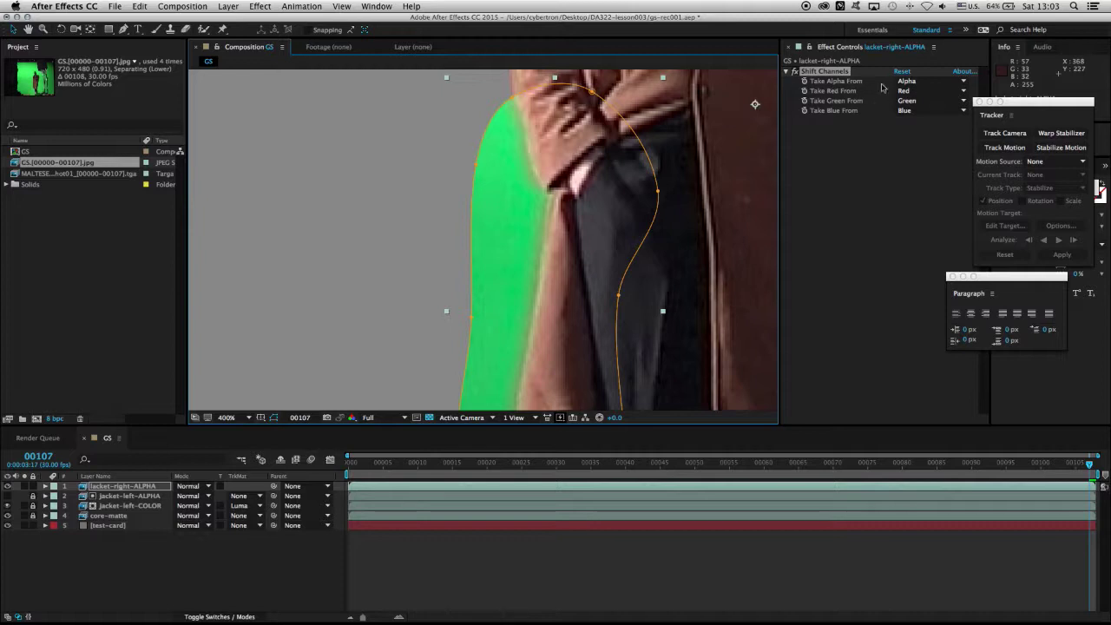
# In Shift Channels on jacket-right-ALPHA, take red from Green, blue from Green and green from Red
pyautogui.click(925, 90)
pyautogui.click(928, 126)
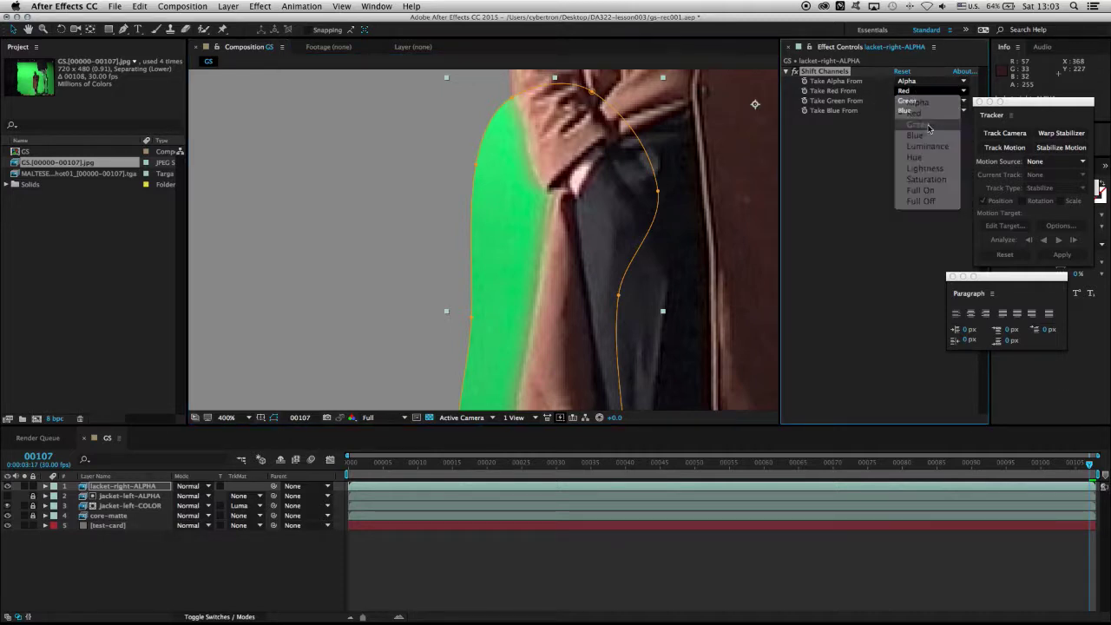
pyautogui.click(916, 111)
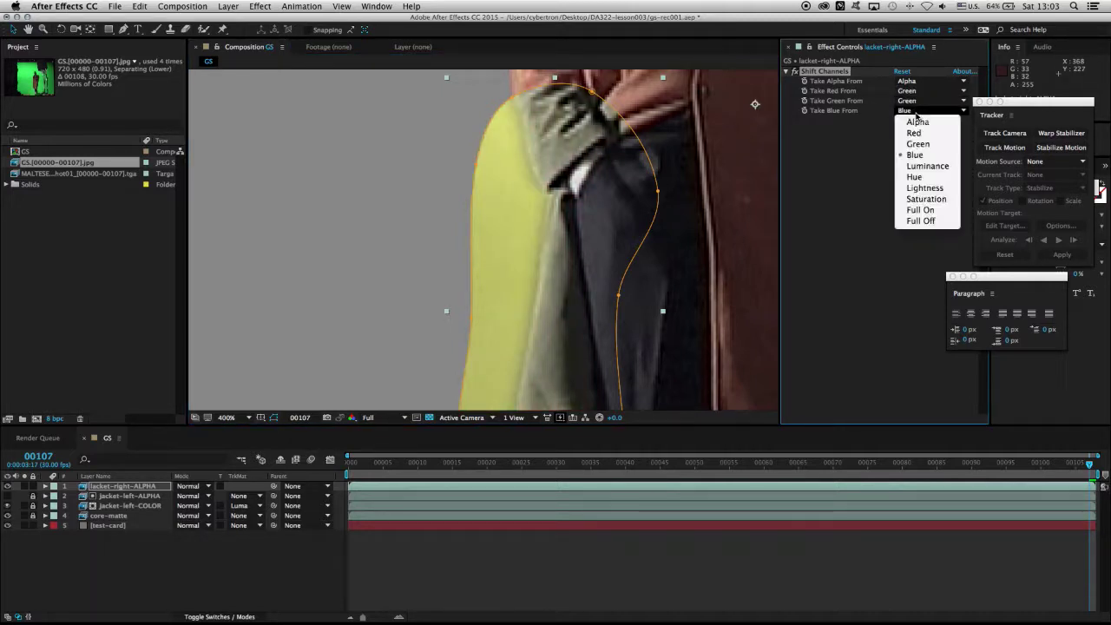
pyautogui.click(918, 144)
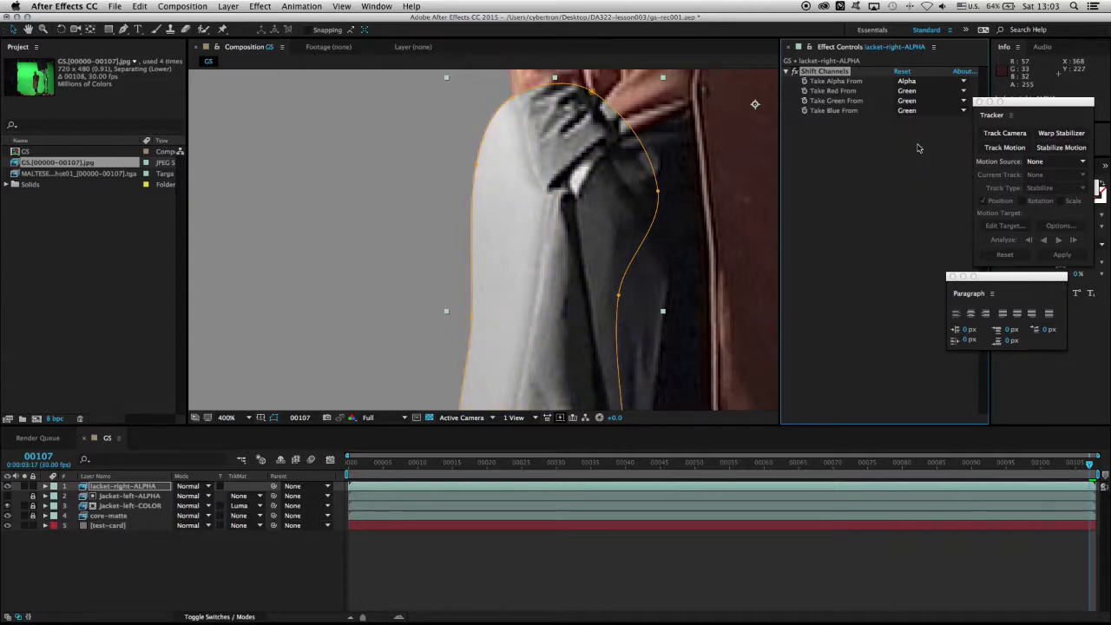
pyautogui.click(912, 101)
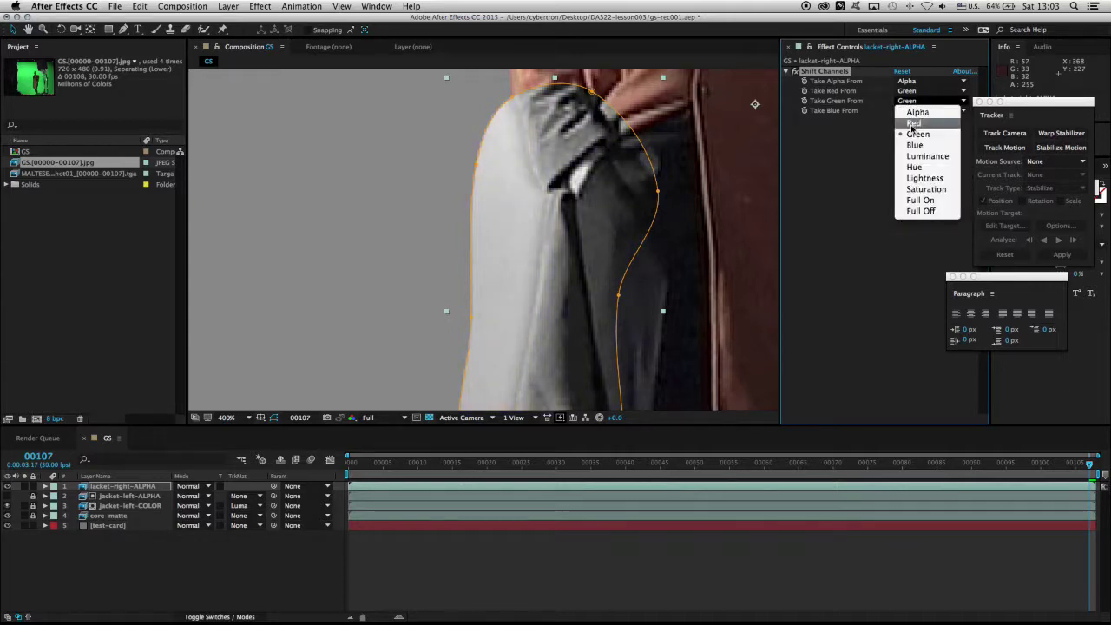
pyautogui.click(914, 124)
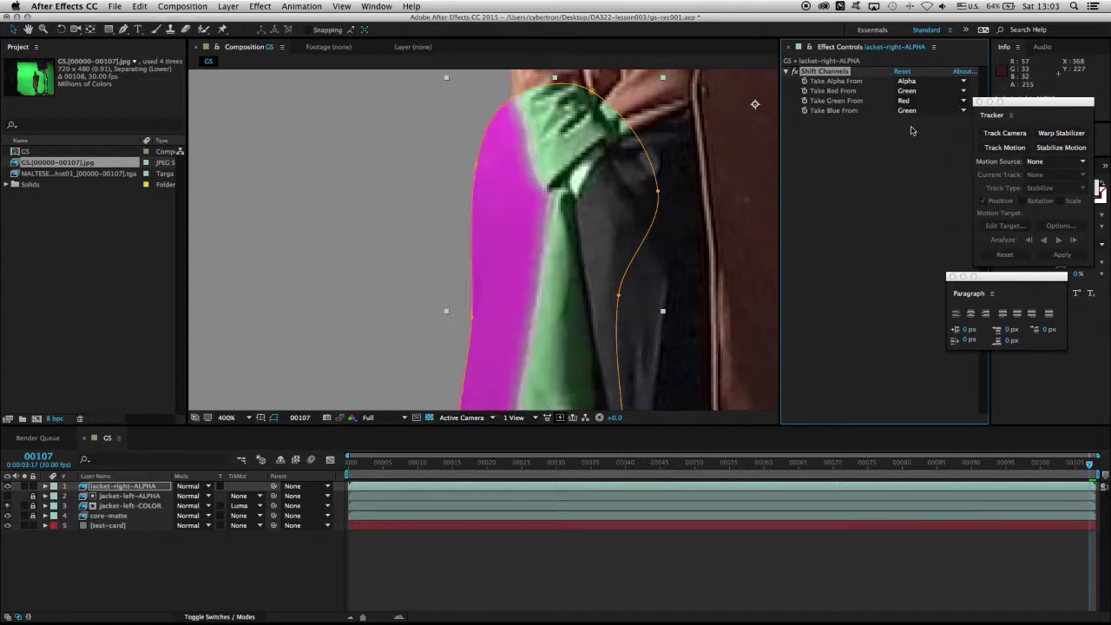
pyautogui.press(',')
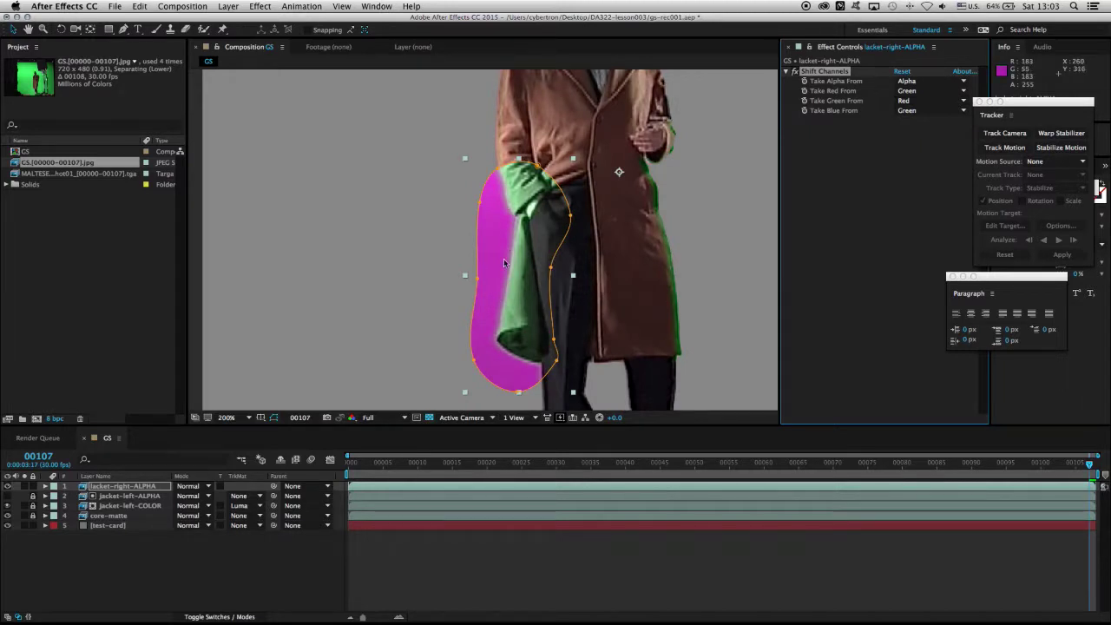
pyautogui.press('.')
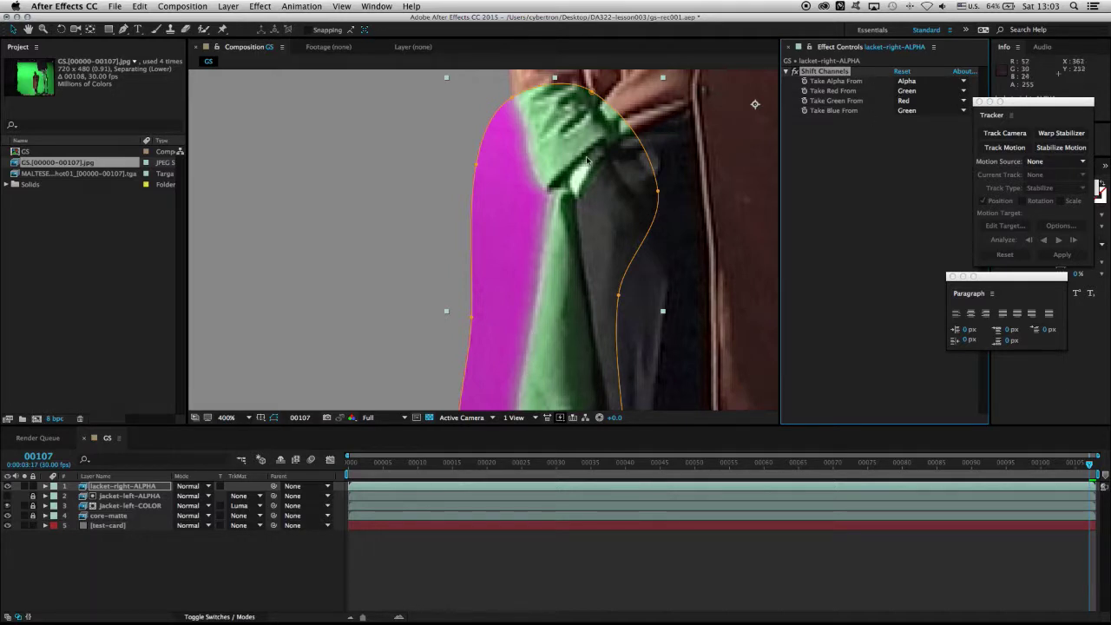
# Apply Keylight (1.2) to jacket-right-ALPHA and sample the magenta background beside the coat as its Screen Colour
pyautogui.click(264, 9)
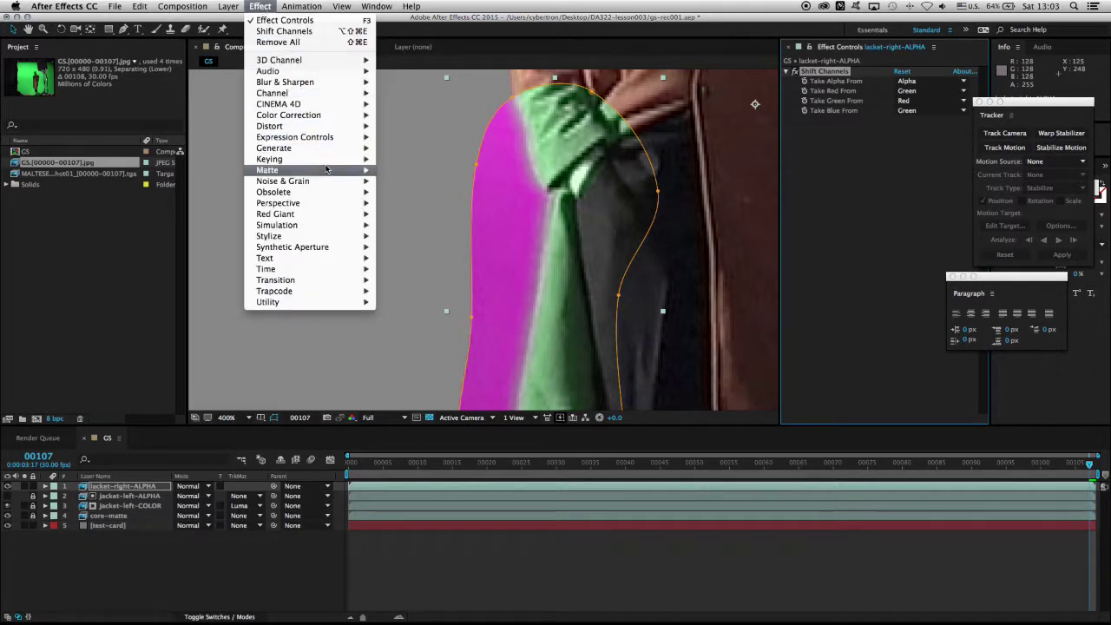
pyautogui.moveTo(330, 164)
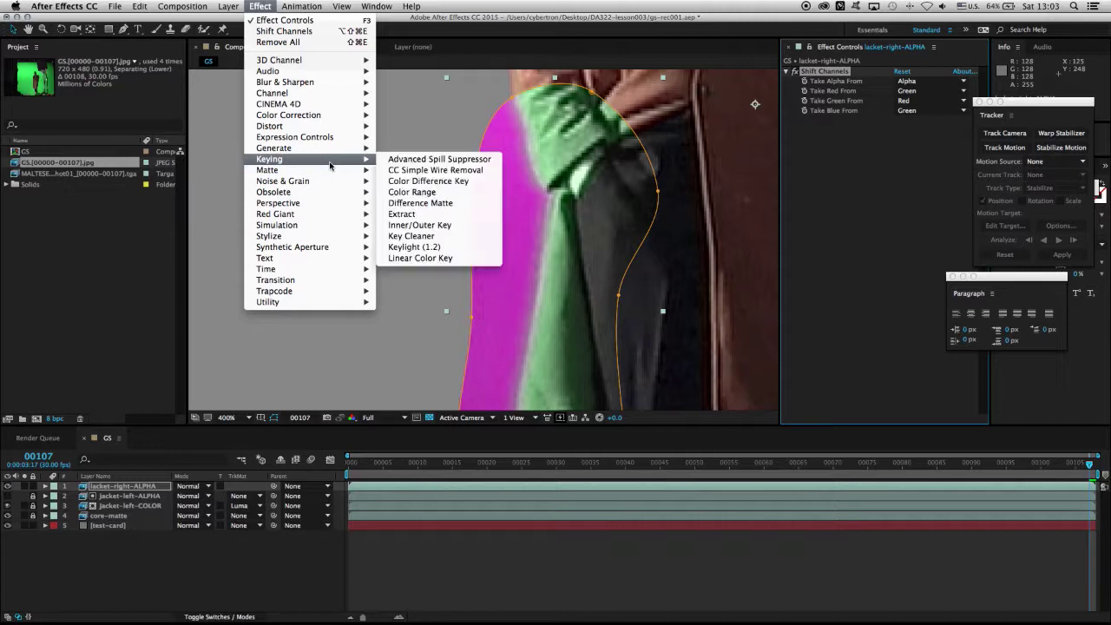
pyautogui.click(430, 250)
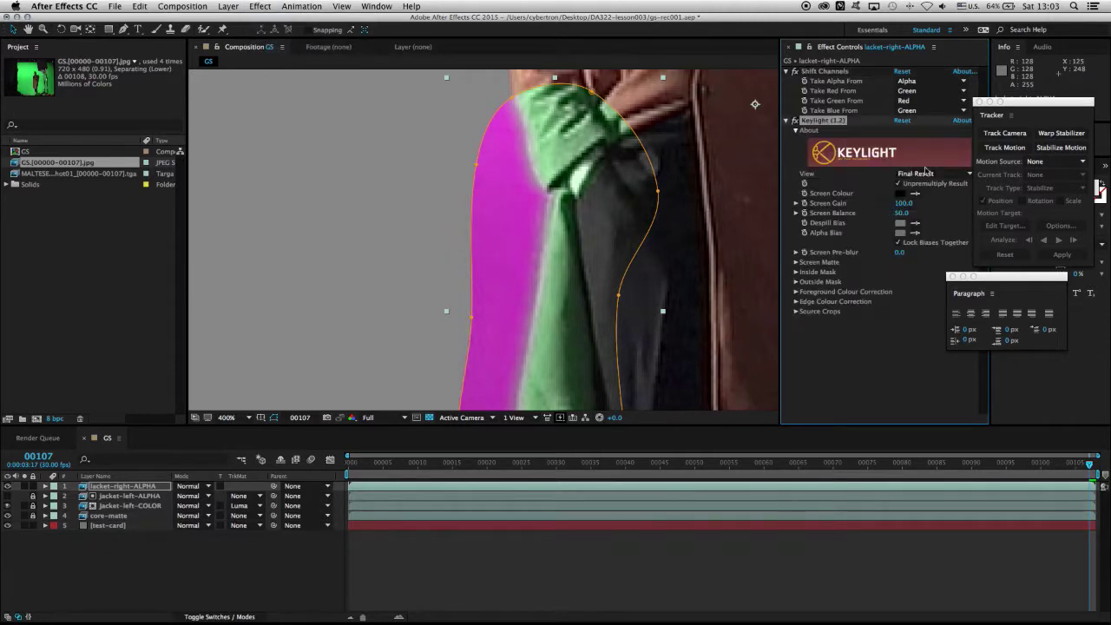
pyautogui.click(915, 197)
pyautogui.click(512, 243)
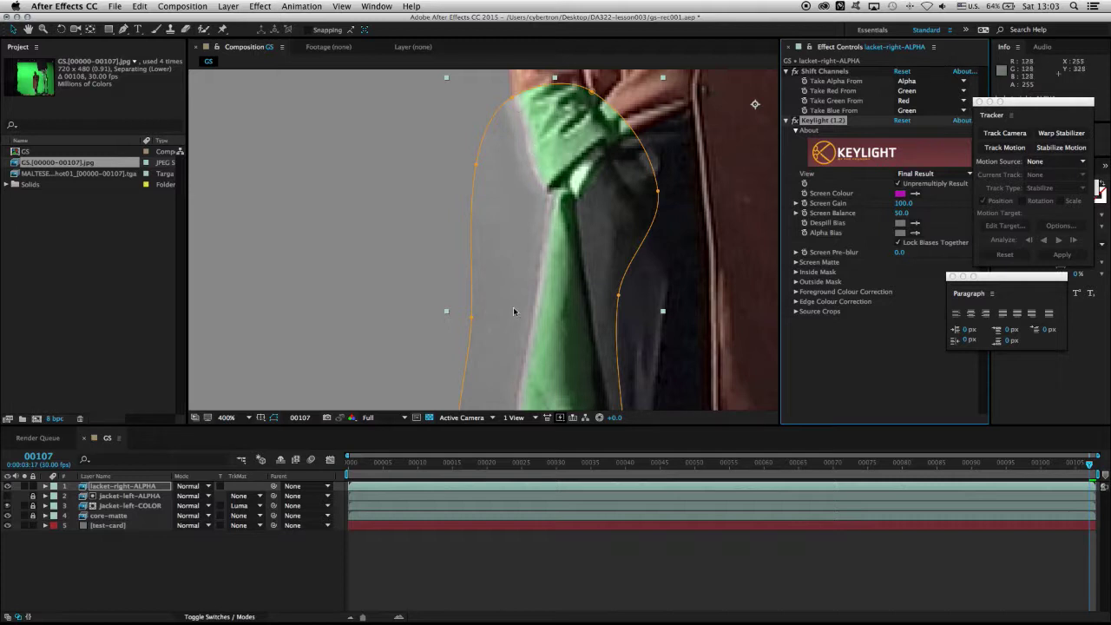
pyautogui.scroll(-2, 515, 302)
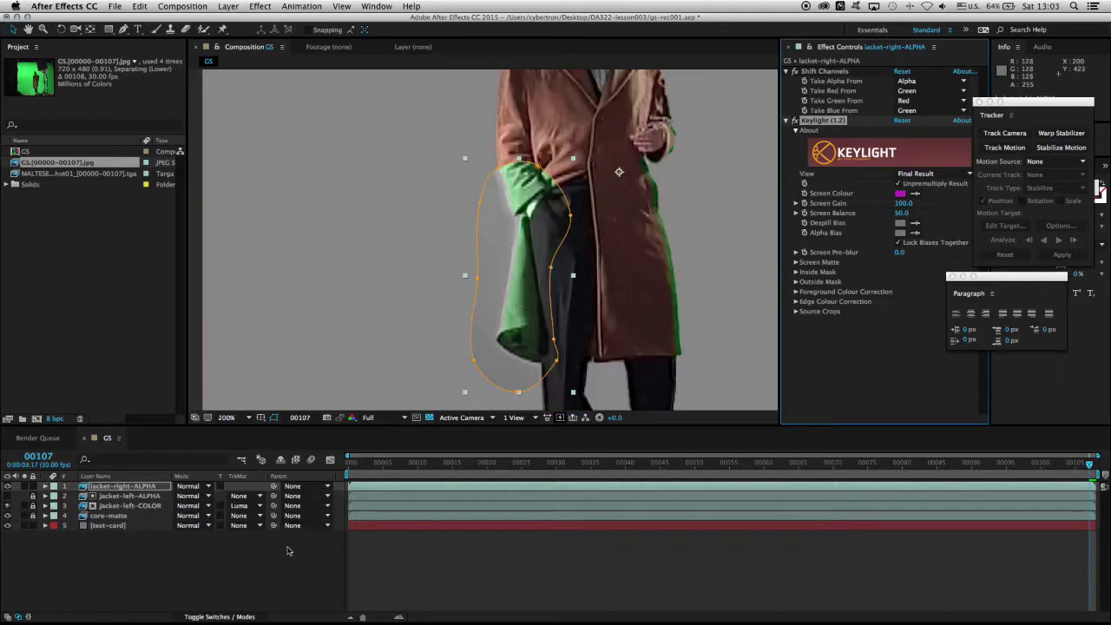
# Solo jacket-right-ALPHA in the alpha view and set Keylight's Screen Gain to 106.4, Clip White to 76 and Clip Black to 6
pyautogui.click(25, 486)
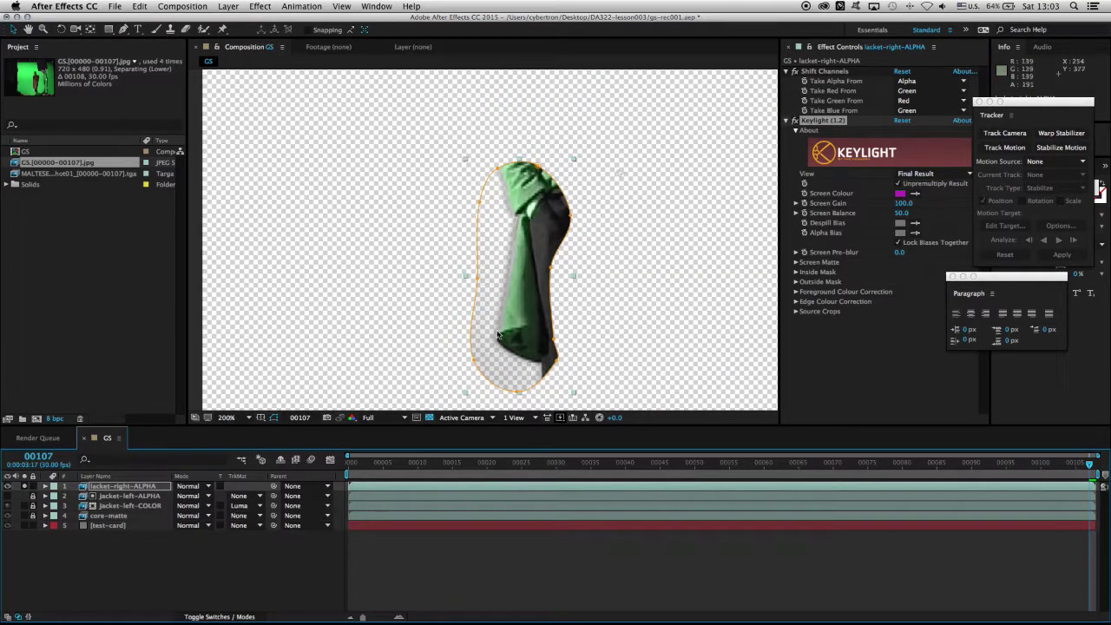
pyautogui.click(352, 418)
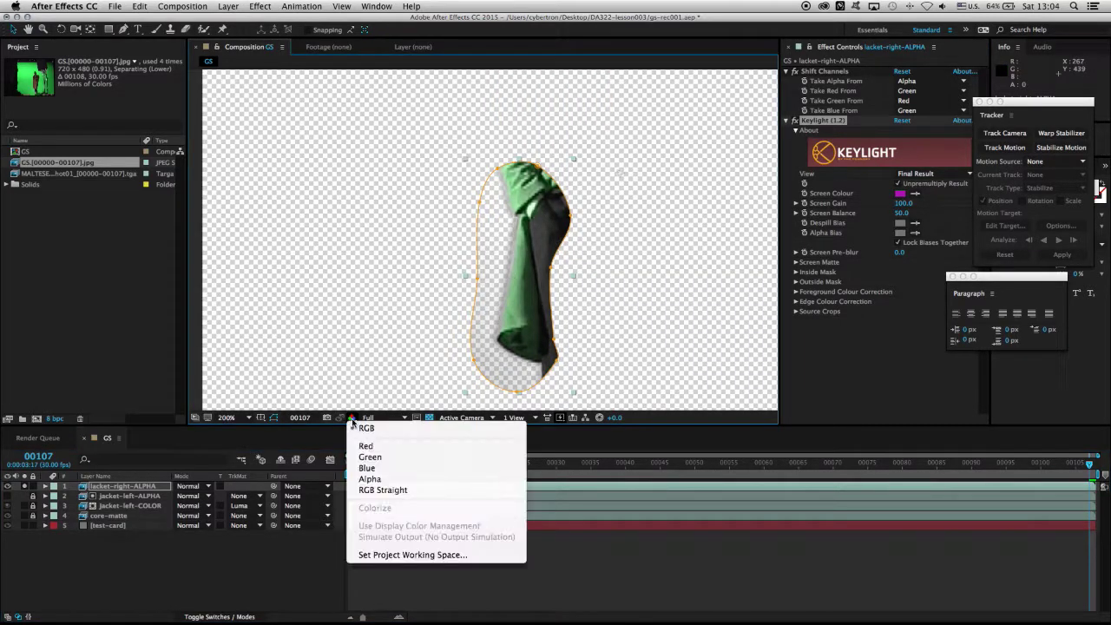
pyautogui.click(370, 480)
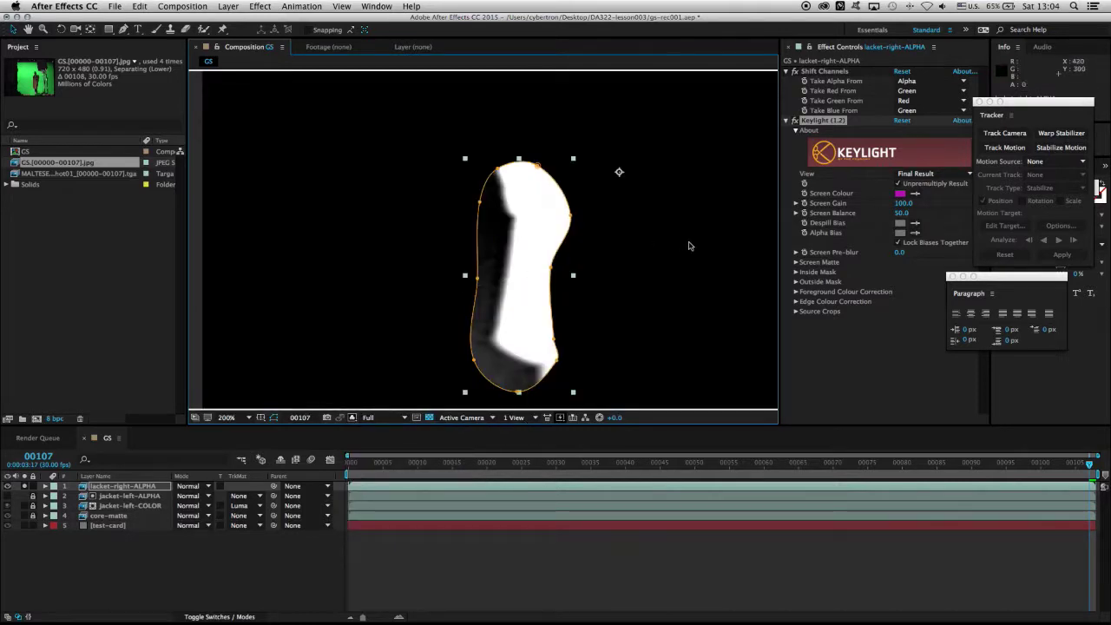
pyautogui.click(795, 203)
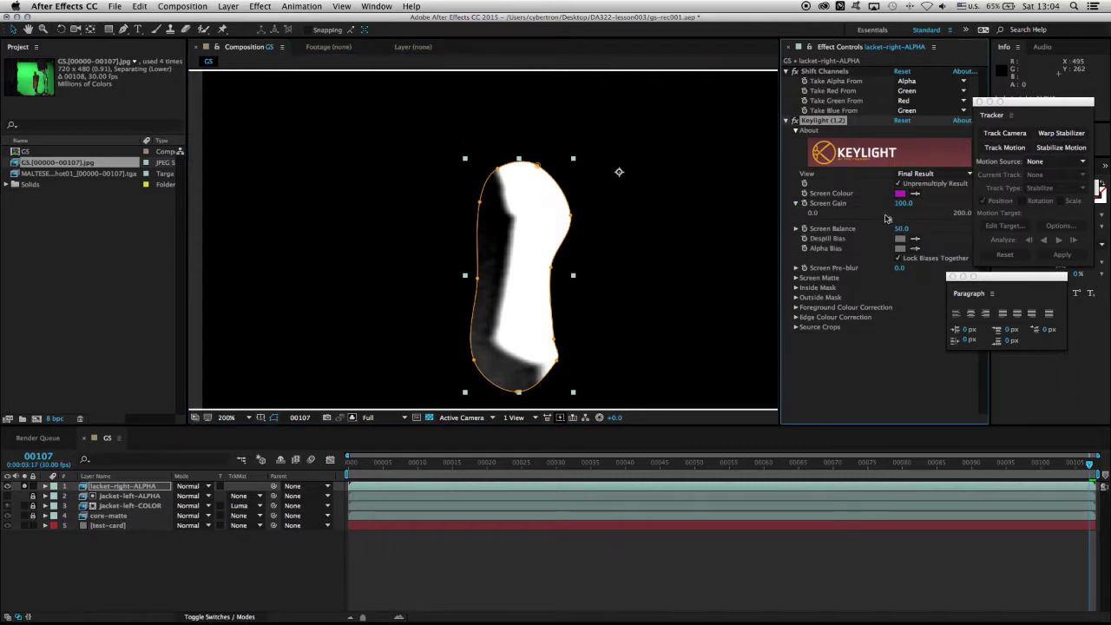
pyautogui.moveTo(889, 222); pyautogui.dragTo(895, 223)
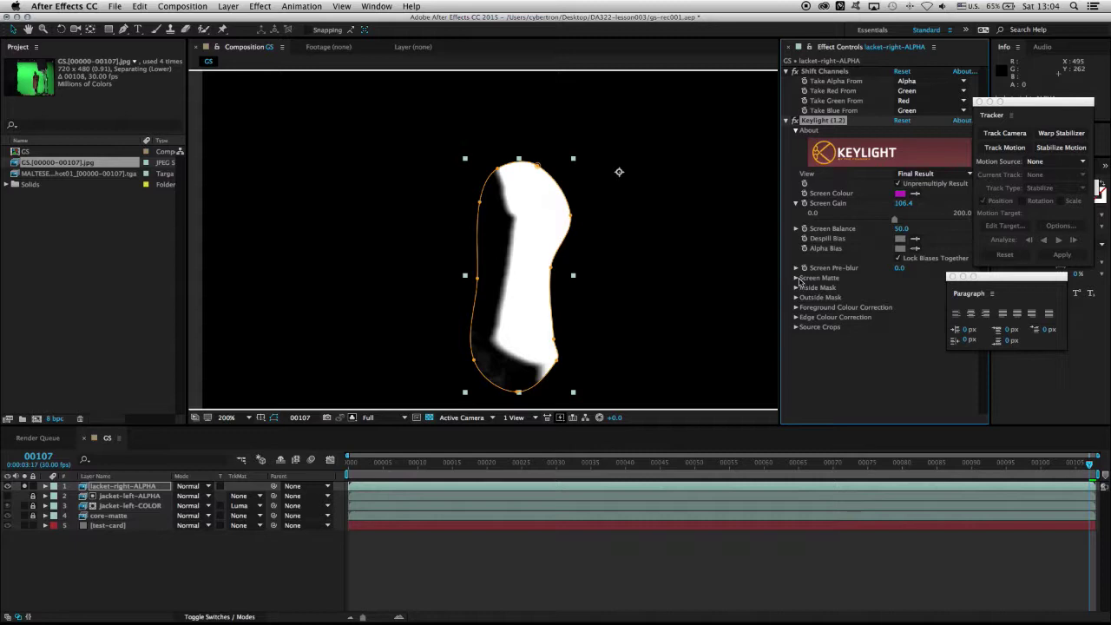
pyautogui.click(798, 278)
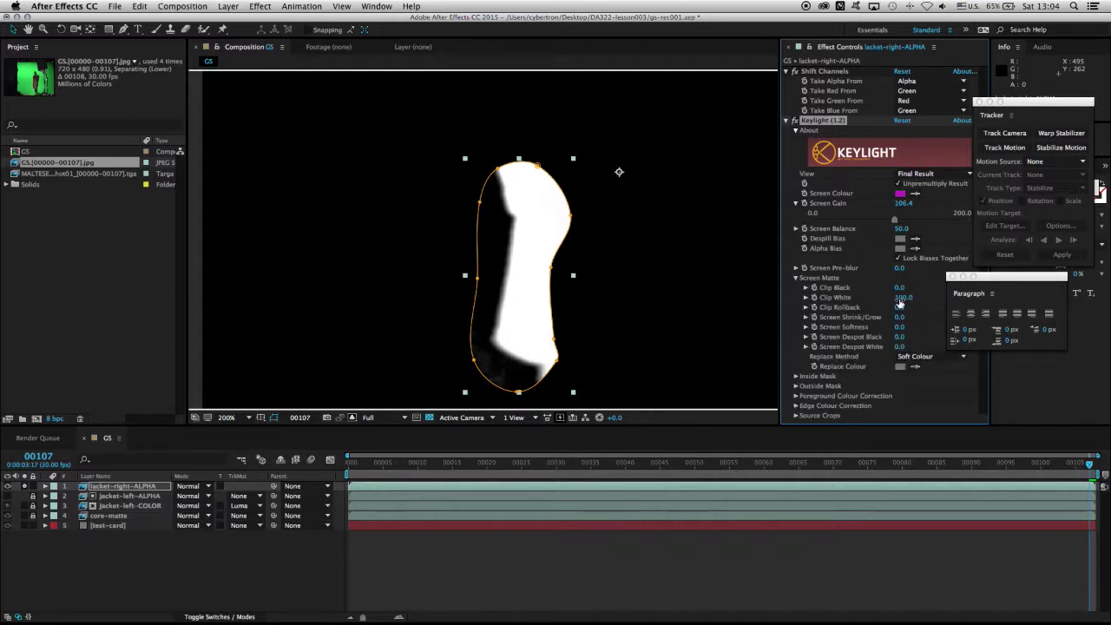
pyautogui.moveTo(901, 297); pyautogui.dragTo(905, 287)
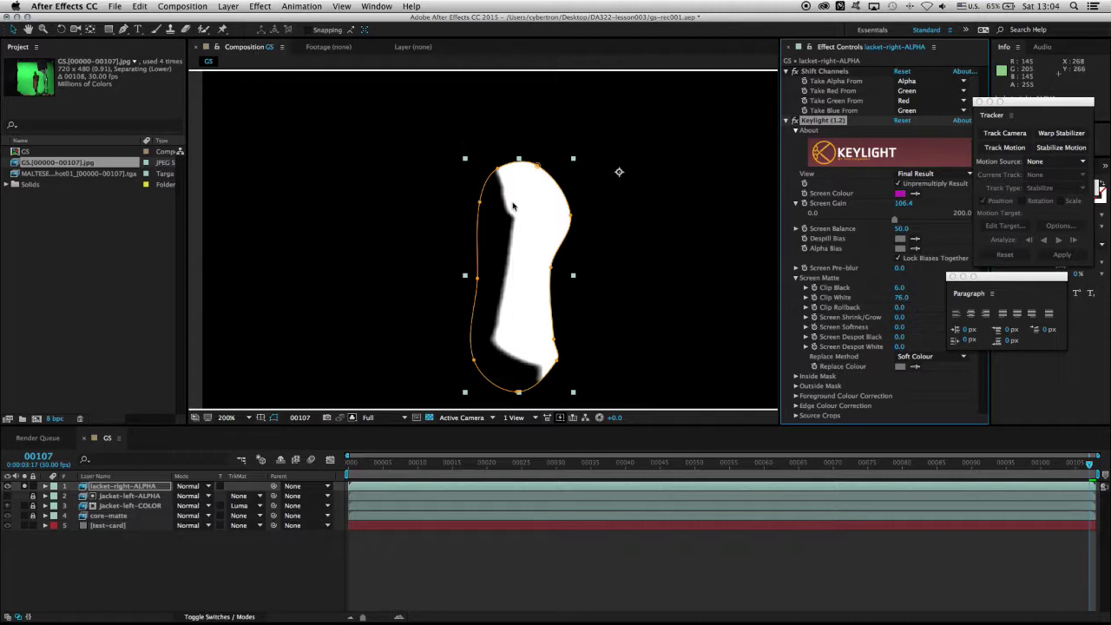
# Unsolo jacket-right-ALPHA and return the composition view to RGB
pyautogui.click(26, 486)
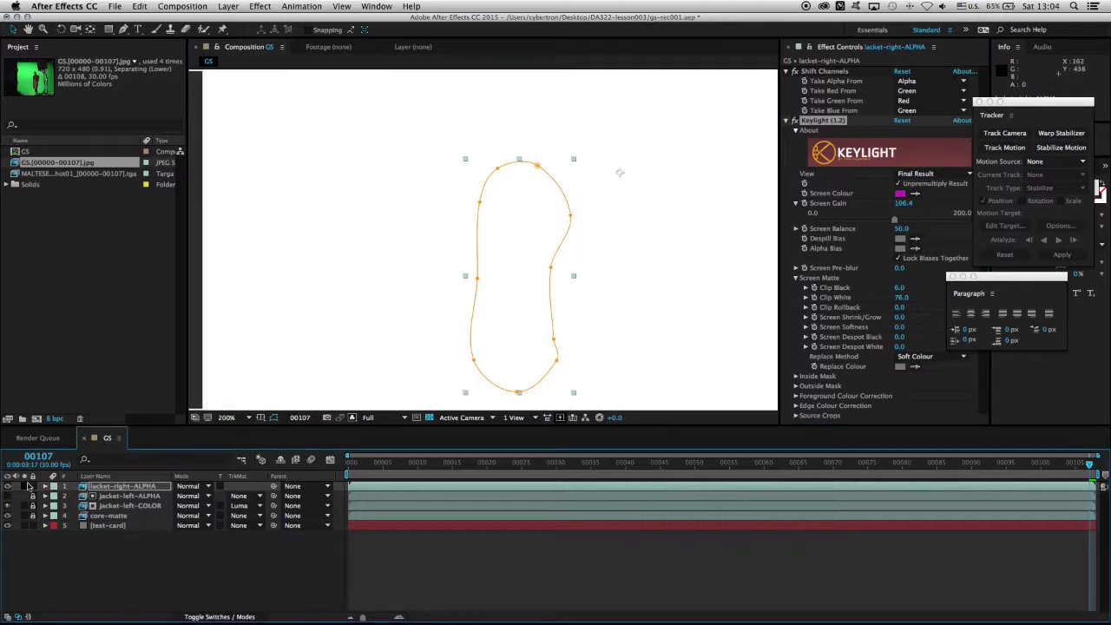
pyautogui.click(353, 418)
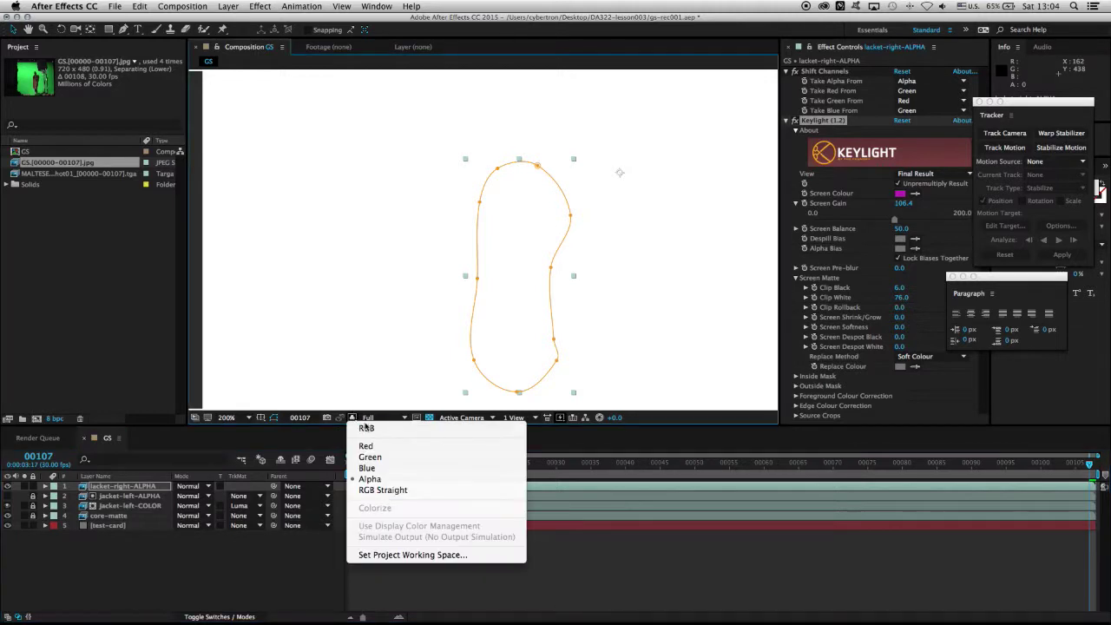
pyautogui.click(369, 430)
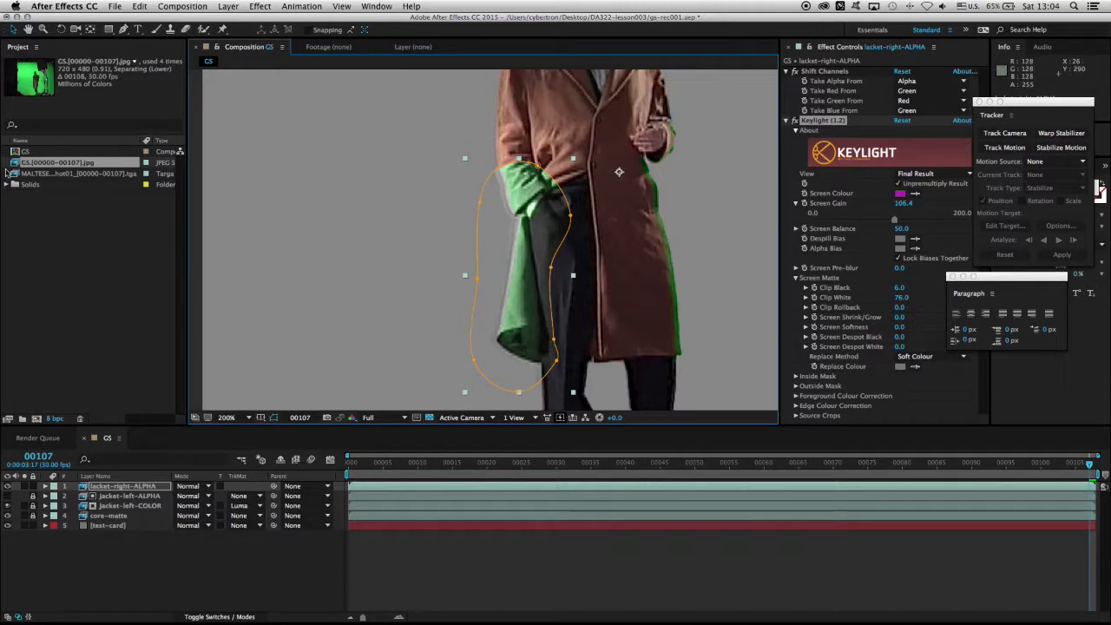
pyautogui.moveTo(14, 165); pyautogui.dragTo(128, 496)
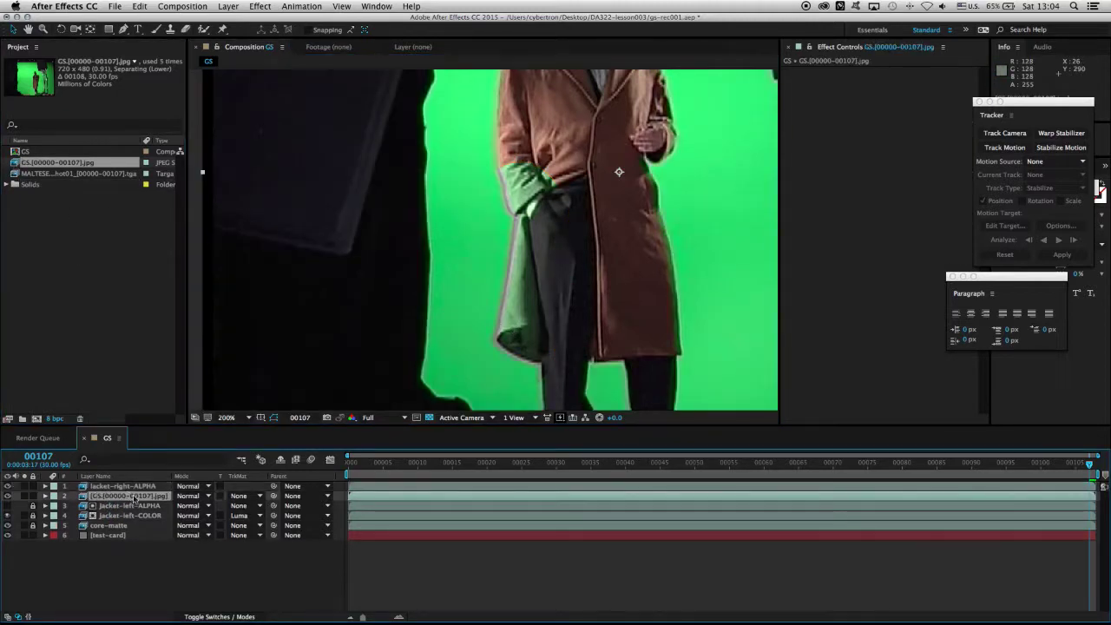
pyautogui.press('Return')
pyautogui.write('jacket-righ')
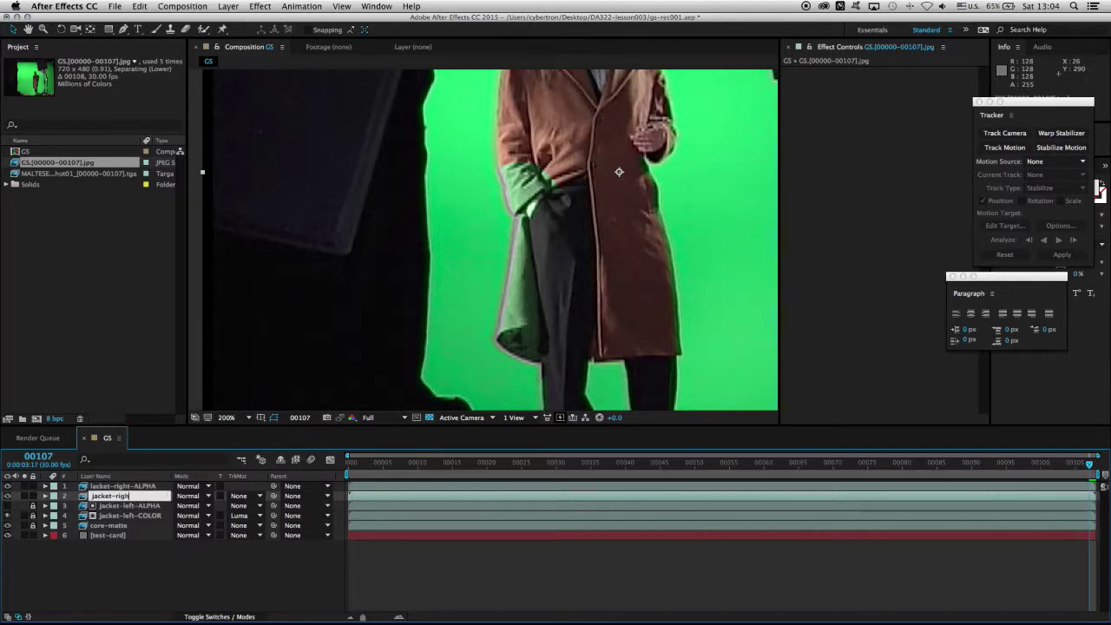
pyautogui.write('t-COLOR')
pyautogui.press('Return')
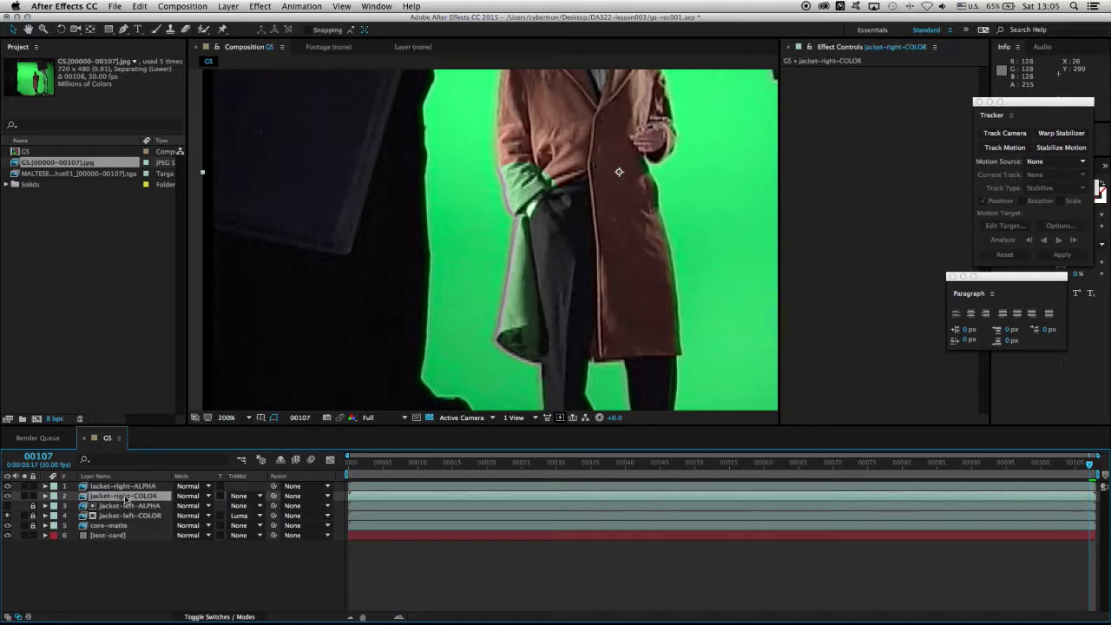
# Set jacket-right-COLOR's track matte to Alpha Matte "jacket-right-ALPHA" and set jacket-right-ALPHA's Keylight Screen Gain to 111.6
pyautogui.click(258, 496)
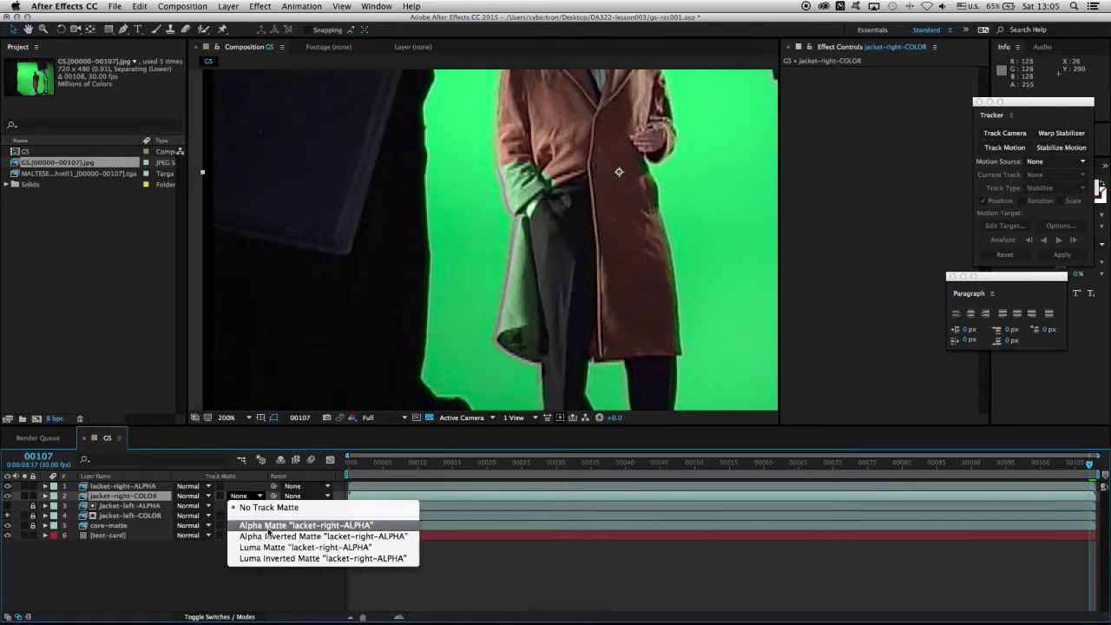
pyautogui.click(269, 525)
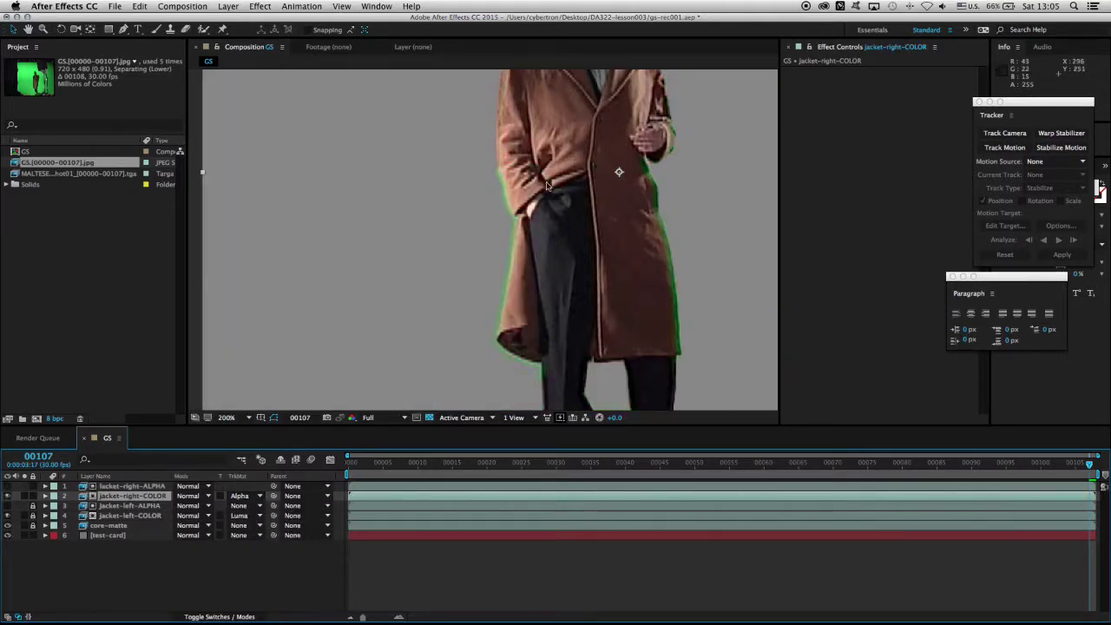
pyautogui.click(130, 487)
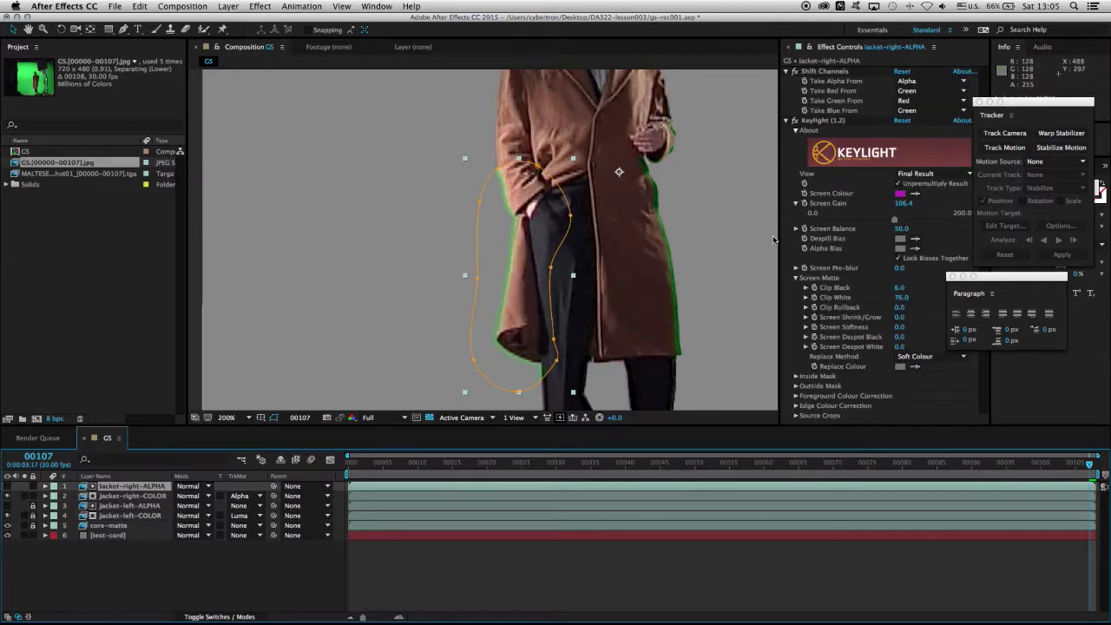
pyautogui.click(895, 221)
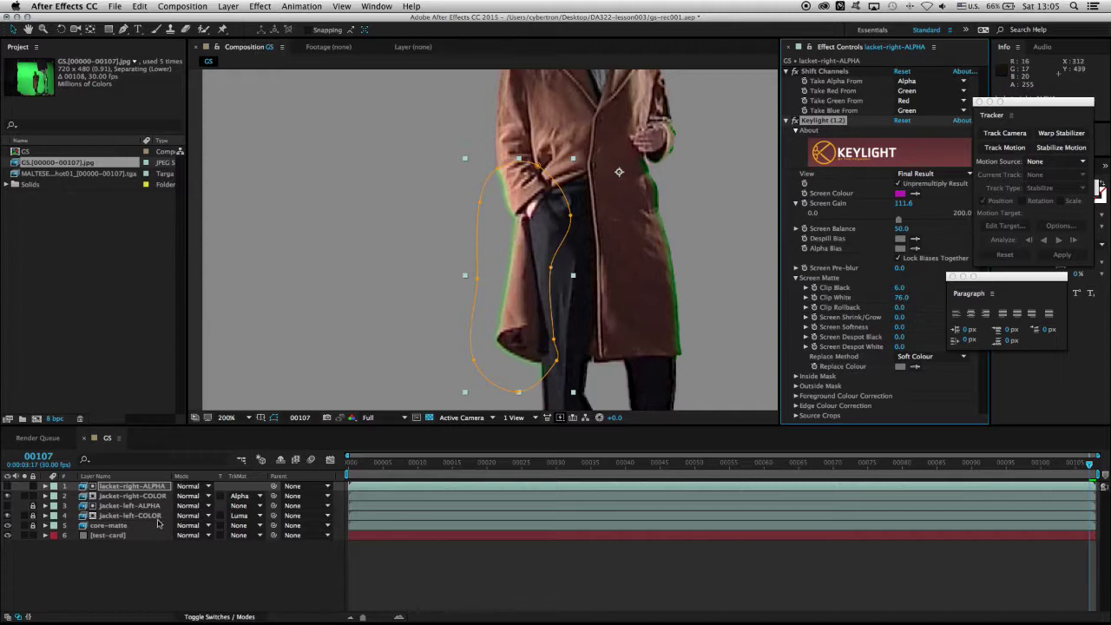
# Enable Mask Path keyframing for Mask 1 on jacket-right-ALPHA at frame 107
pyautogui.click(154, 487)
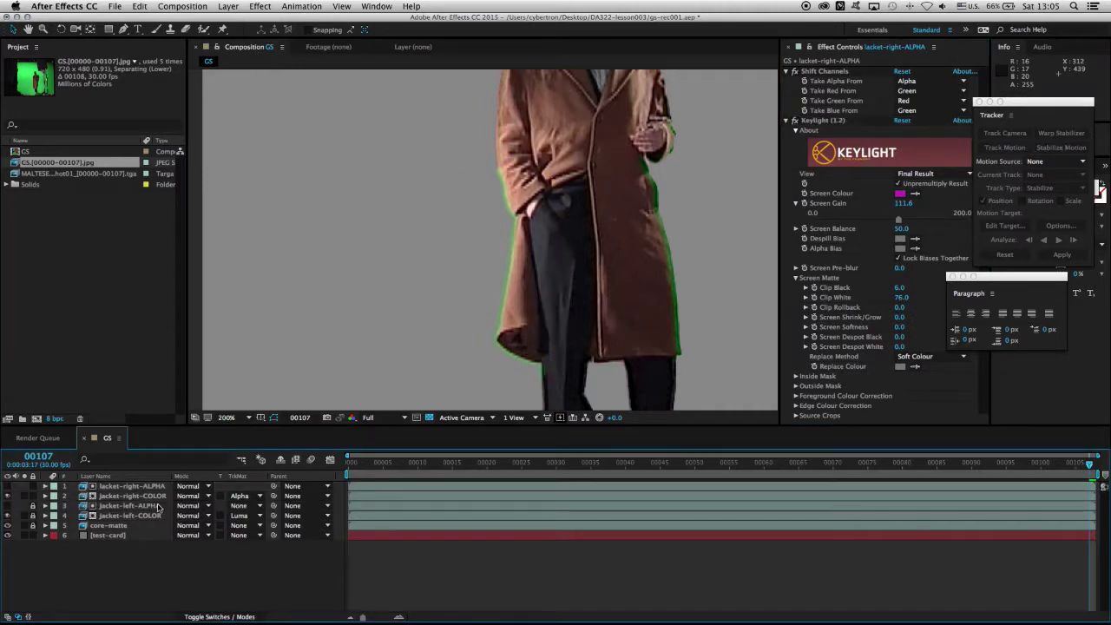
pyautogui.click(154, 487)
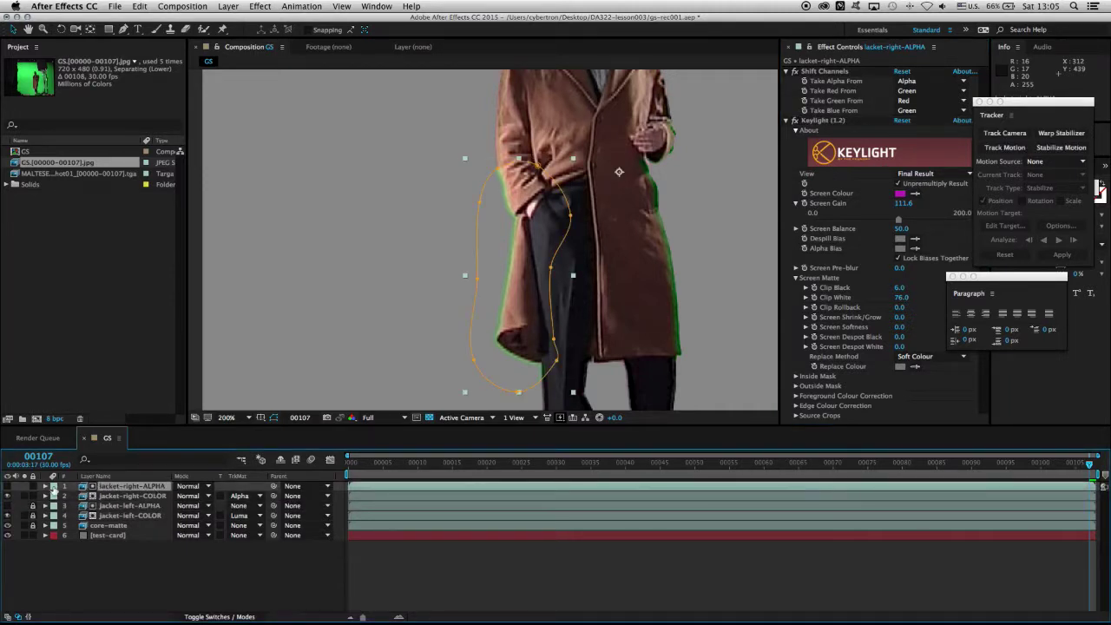
pyautogui.click(45, 487)
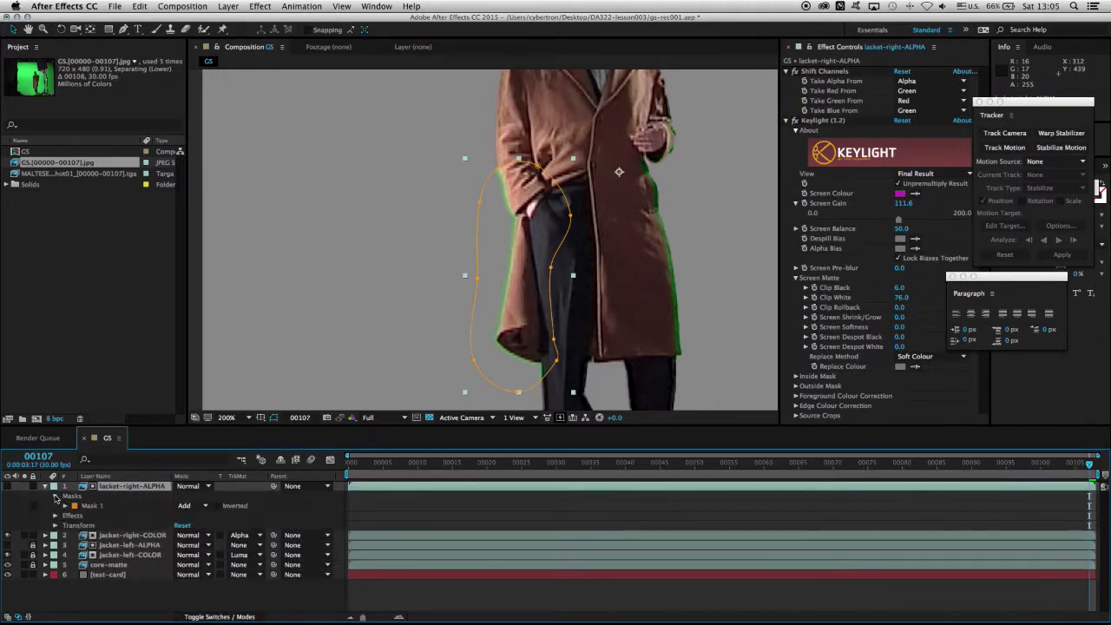
pyautogui.click(63, 506)
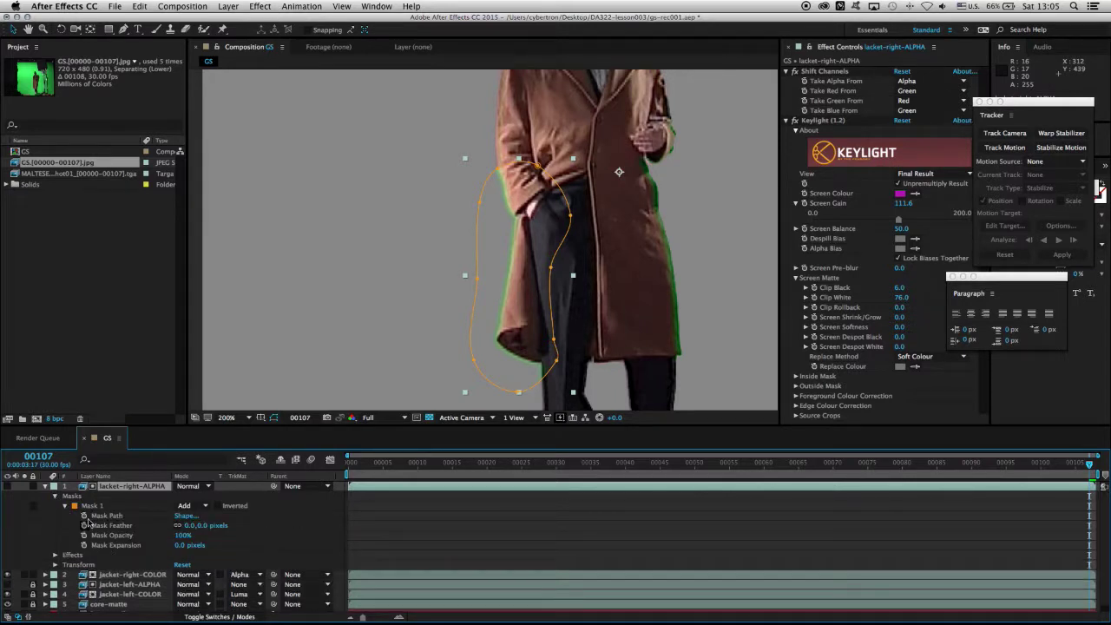
pyautogui.click(85, 517)
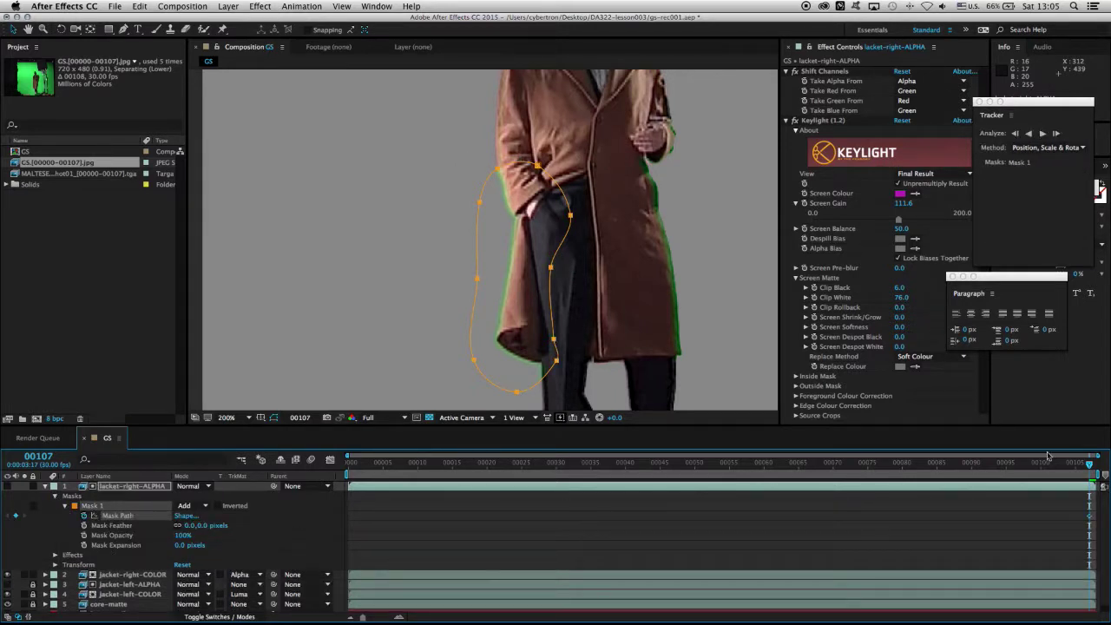
# Keyframe Mask 1 to follow the coat's left edge at frames 92, 79, about 64, and 47
pyautogui.moveTo(1048, 455); pyautogui.dragTo(985, 458)
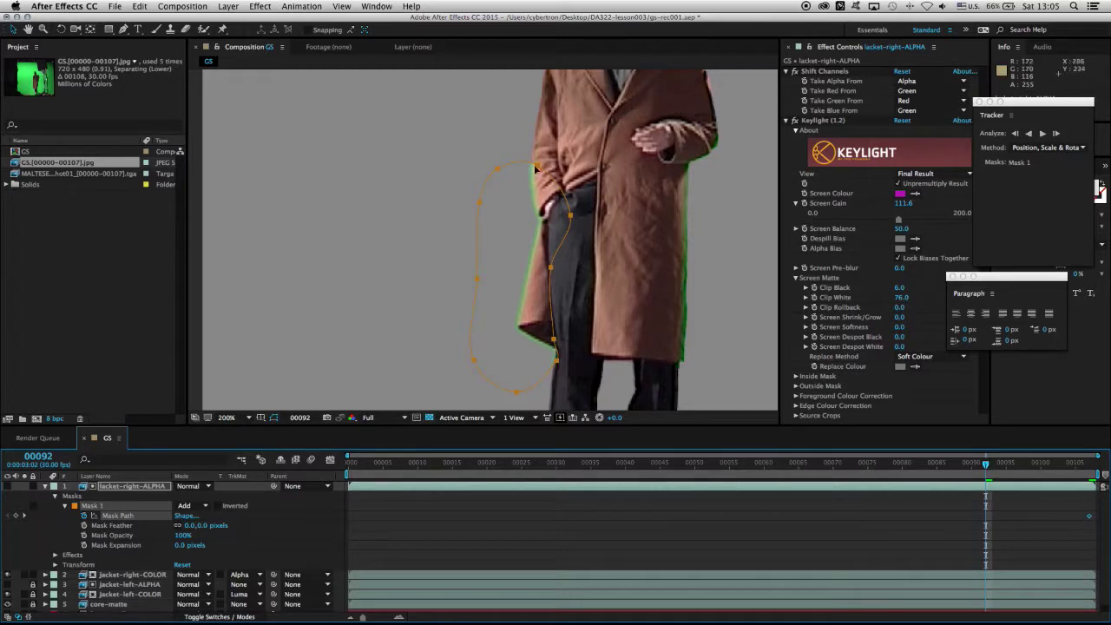
pyautogui.moveTo(536, 170); pyautogui.dragTo(560, 150)
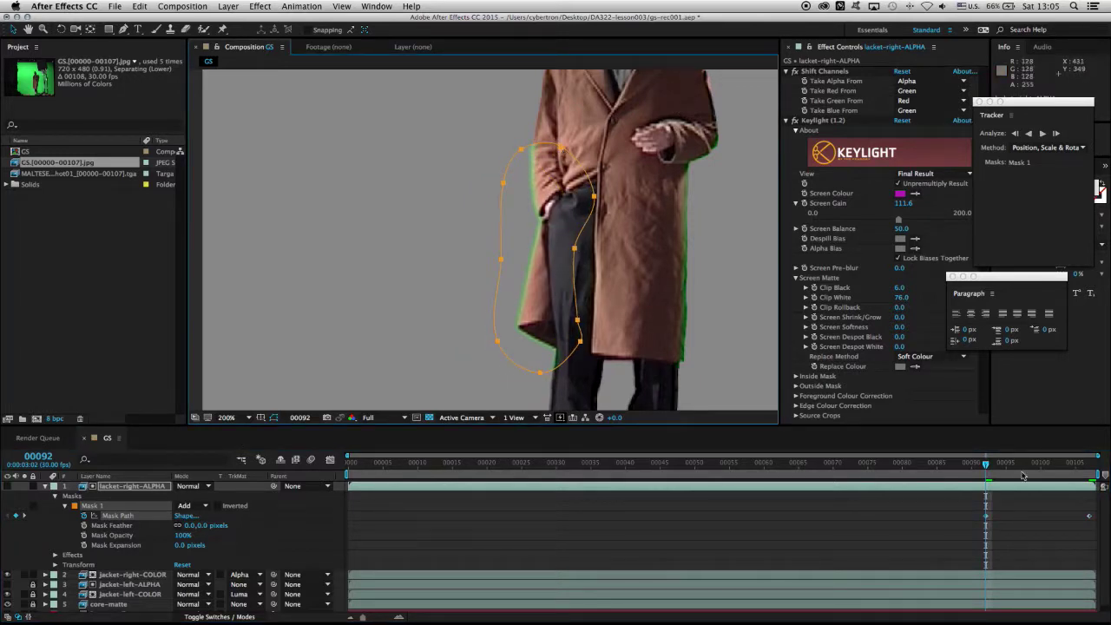
pyautogui.moveTo(992, 466); pyautogui.dragTo(896, 474)
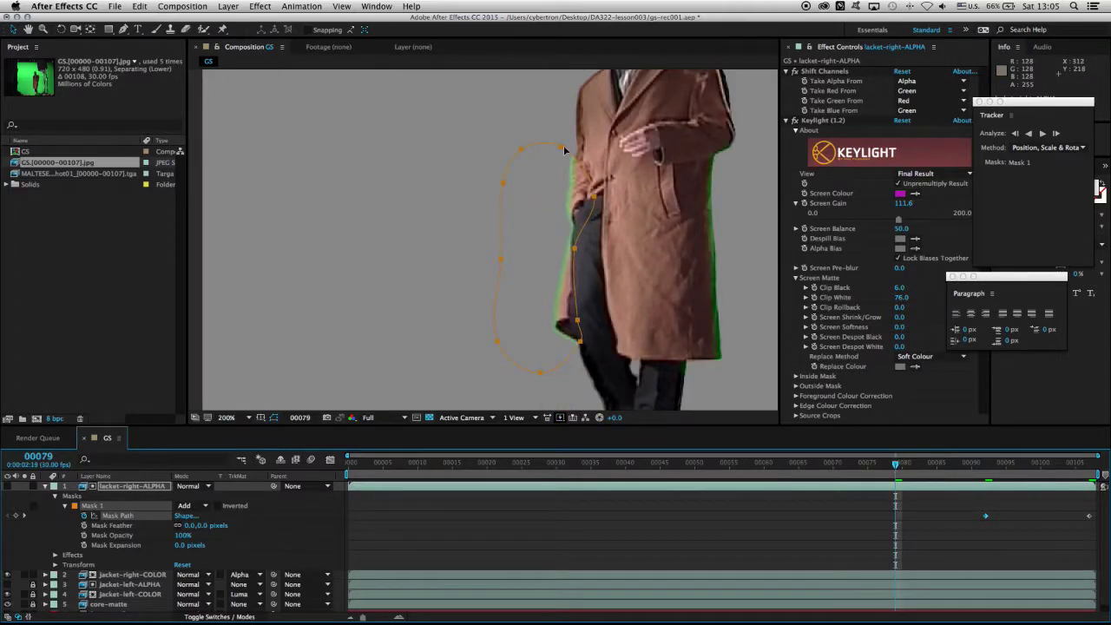
pyautogui.click(562, 147)
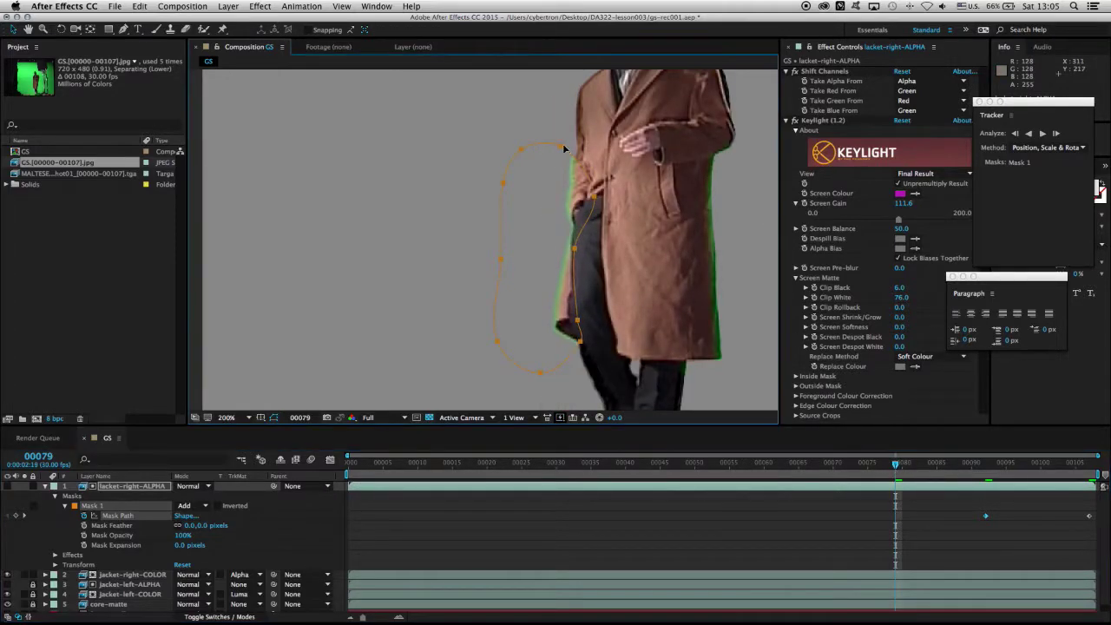
pyautogui.moveTo(793, 466); pyautogui.dragTo(673, 492)
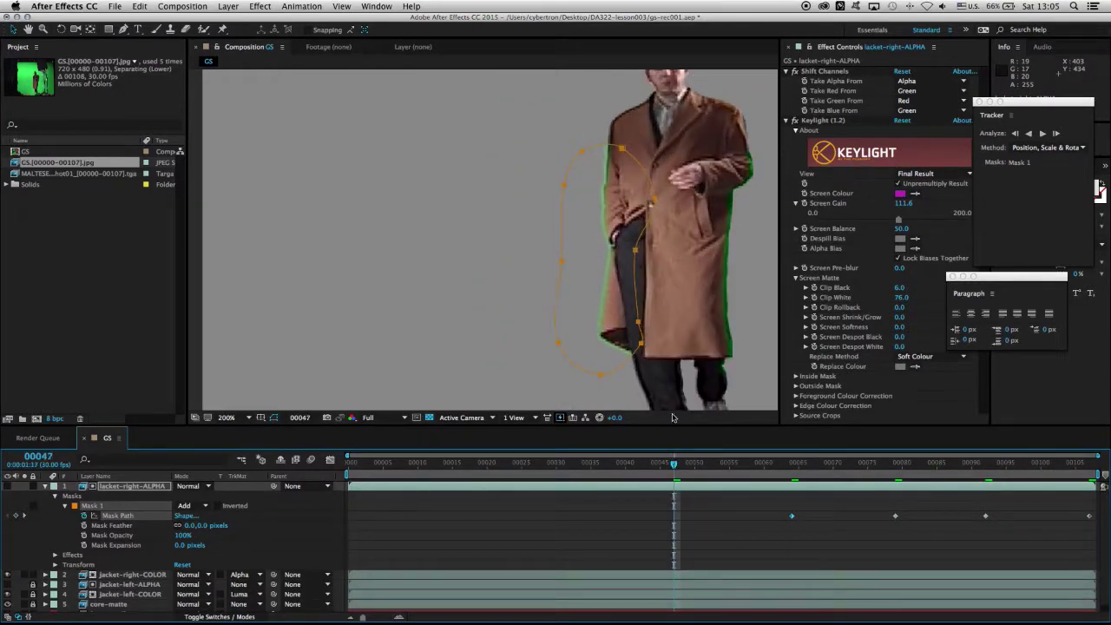
pyautogui.moveTo(623, 148); pyautogui.dragTo(645, 147)
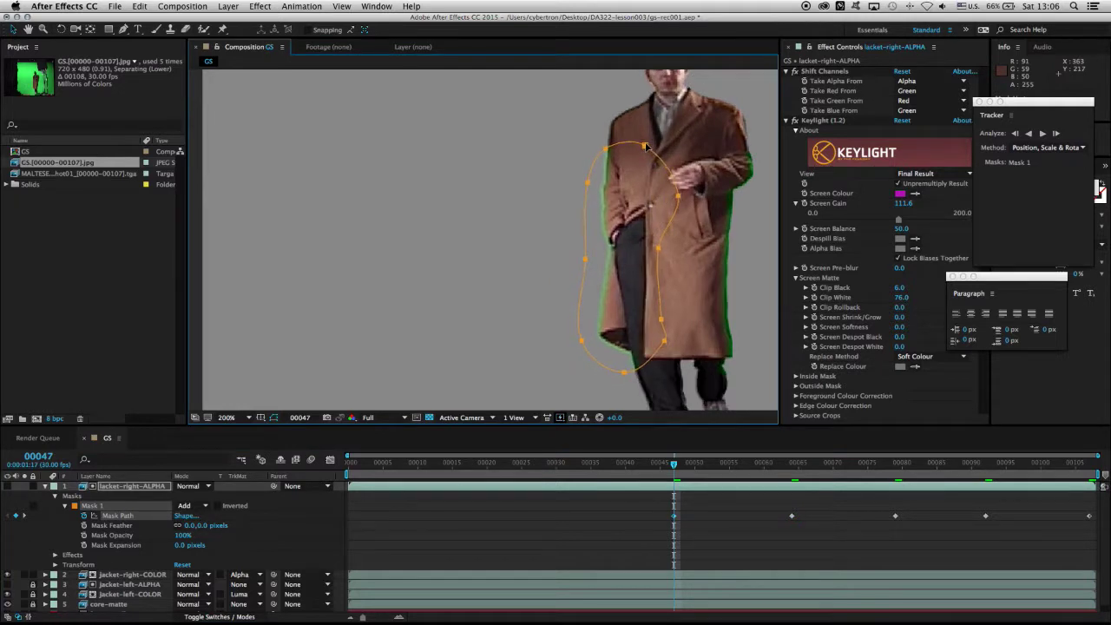
# Reposition Mask 1 over the coat's left edge at frames 55 and 34
pyautogui.click(729, 464)
pyautogui.moveTo(644, 148); pyautogui.dragTo(631, 150)
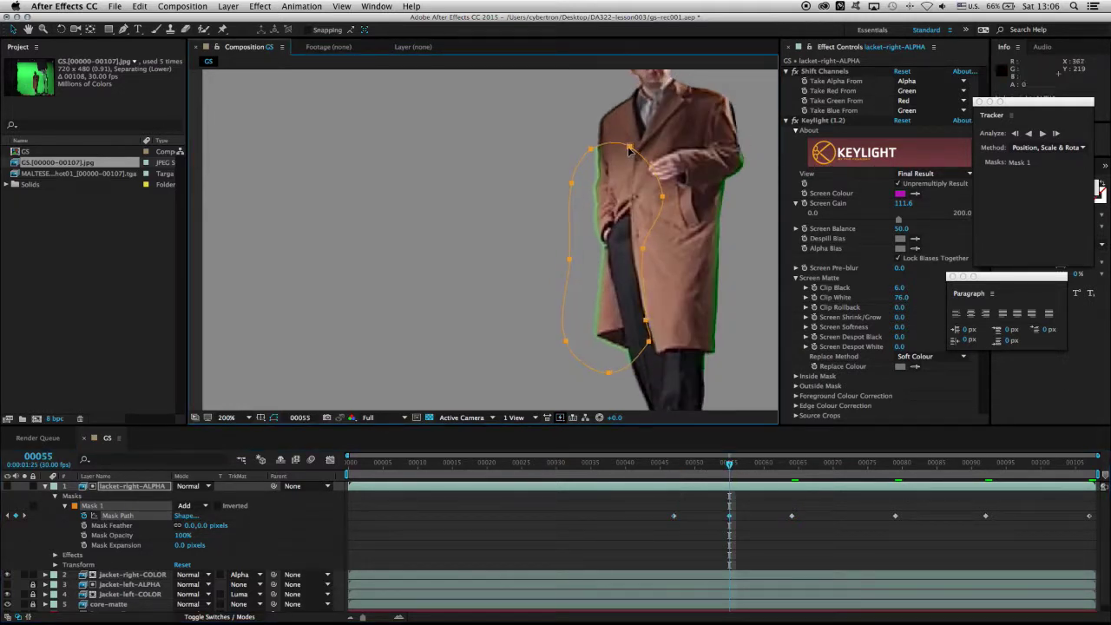
pyautogui.click(585, 466)
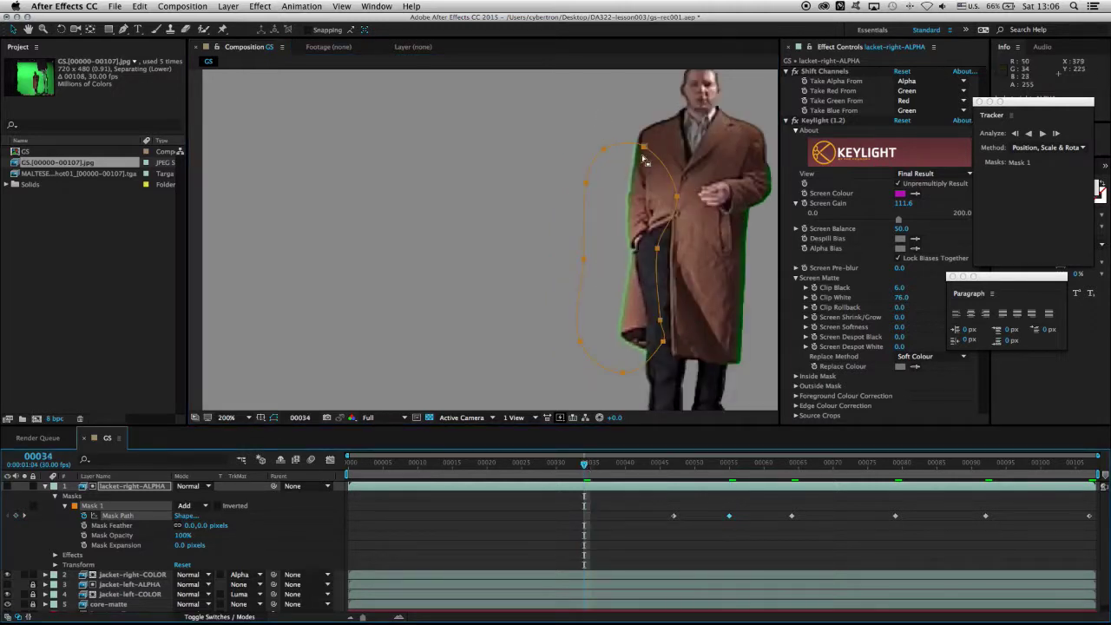
pyautogui.moveTo(644, 149); pyautogui.dragTo(666, 148)
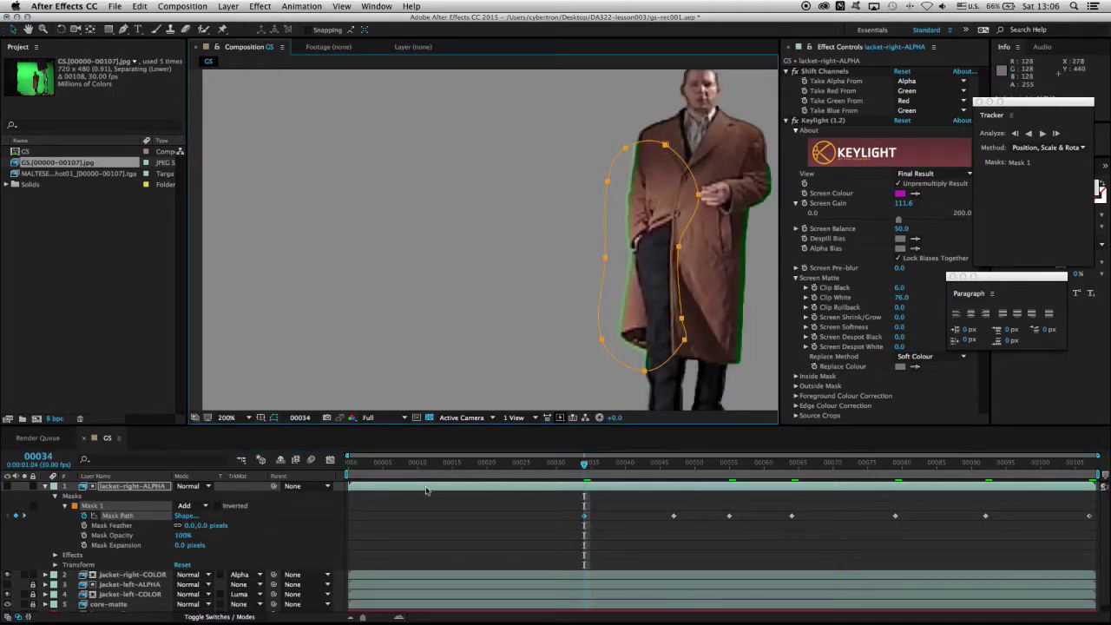
# At frame 22, free-transform Mask 1 to a shorter height and place it over the coat's left edge
pyautogui.click(500, 465)
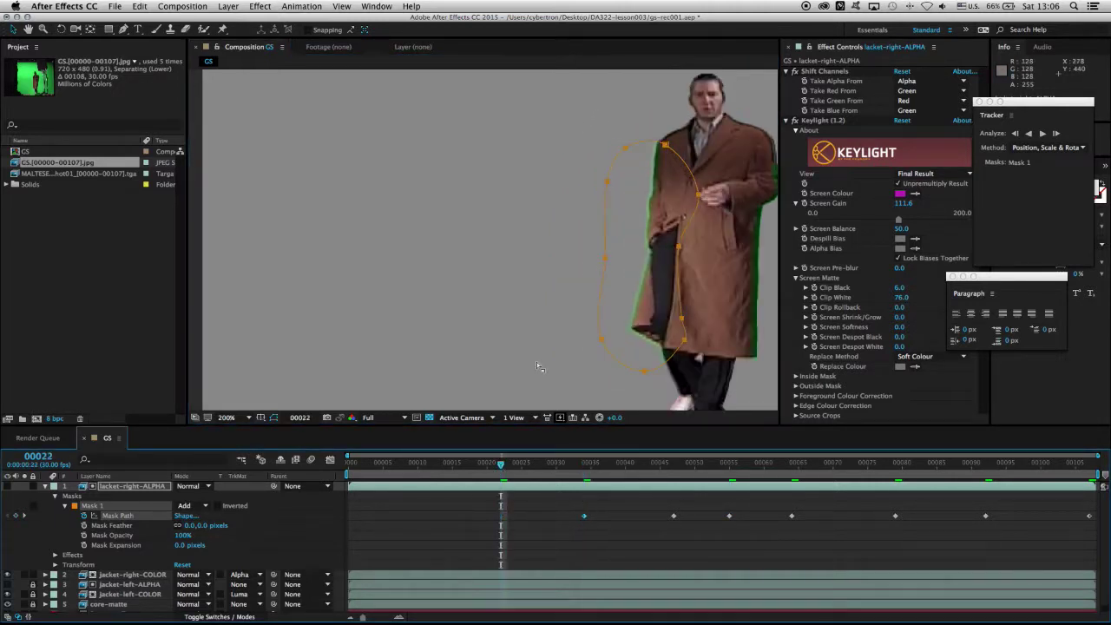
pyautogui.moveTo(671, 150); pyautogui.dragTo(663, 172)
pyautogui.doubleClick(685, 151)
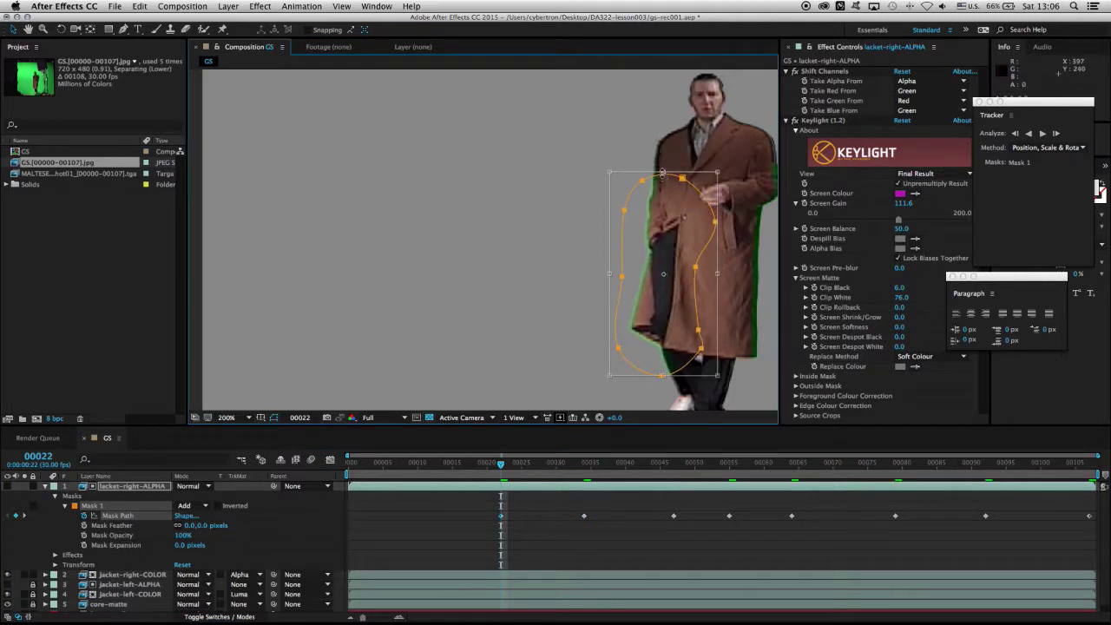
pyautogui.moveTo(657, 239); pyautogui.dragTo(658, 228)
pyautogui.press('Return')
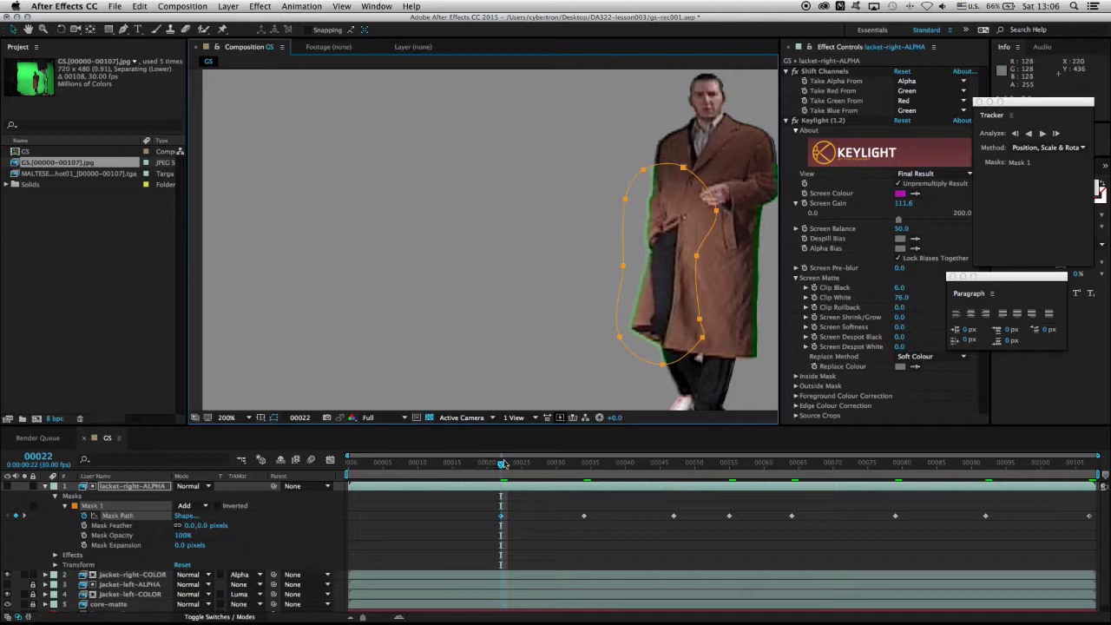
# Move Mask 1 over the coat's left edge at frame 0 and scrub forward to check the mask animation
pyautogui.moveTo(499, 466); pyautogui.dragTo(351, 466)
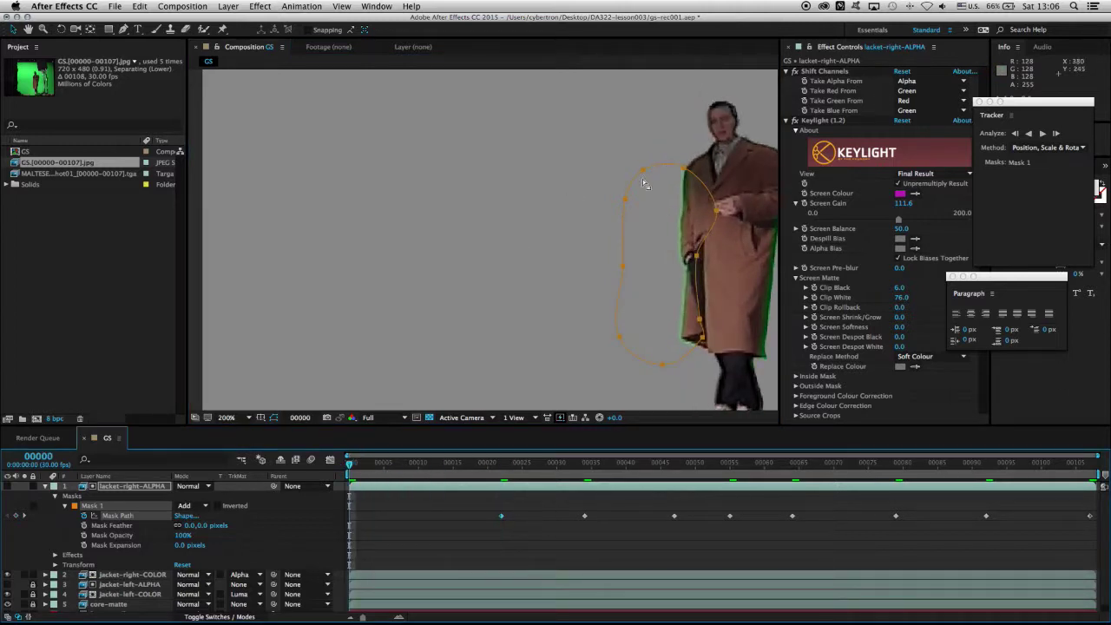
pyautogui.moveTo(683, 168); pyautogui.dragTo(718, 179)
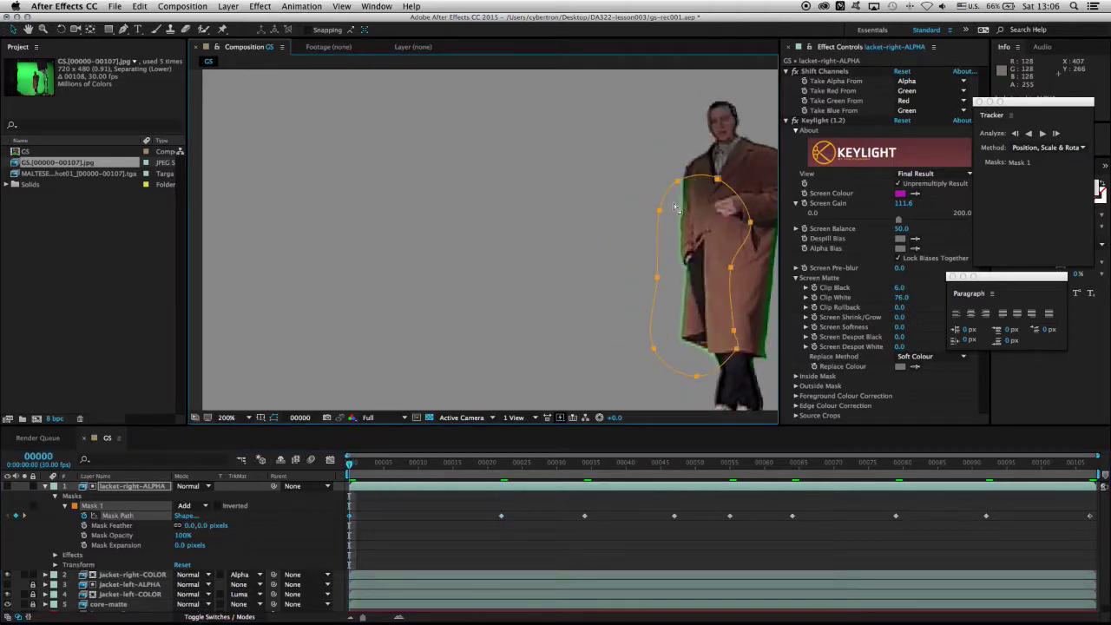
pyautogui.moveTo(360, 467); pyautogui.dragTo(744, 466)
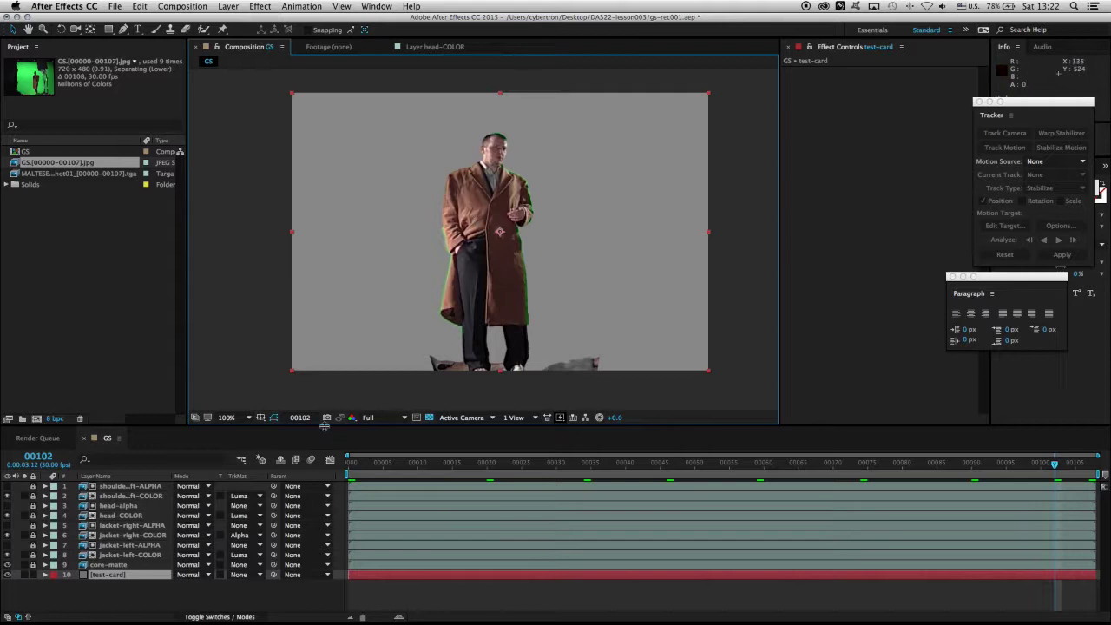
# Hide the test-card layer, inspect the composite's alpha channel, and return the view to RGB
pyautogui.click(130, 582)
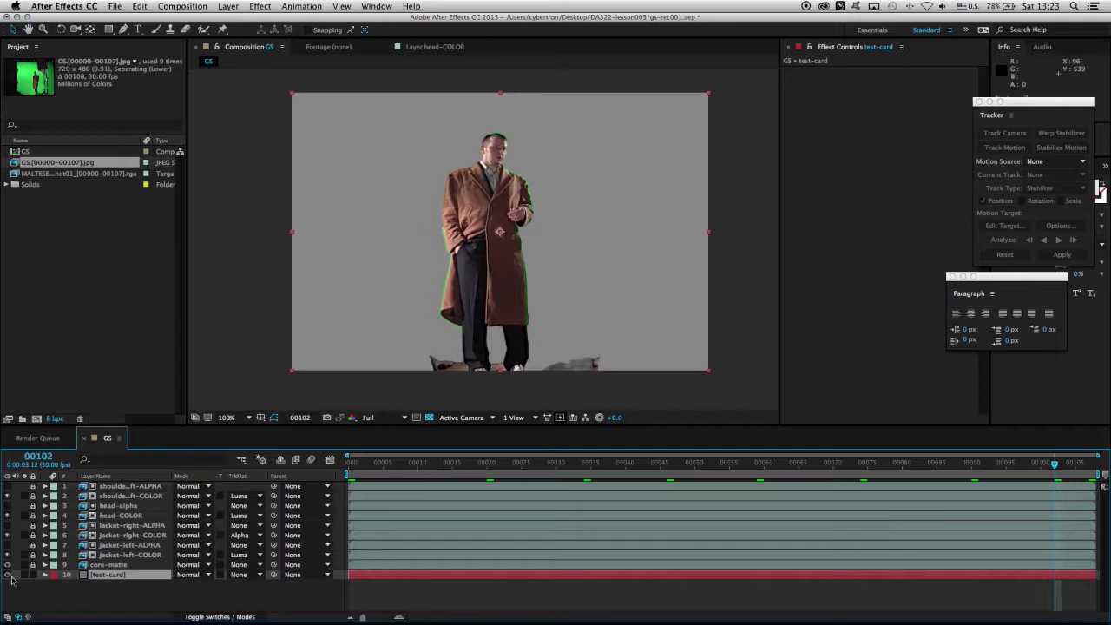
pyautogui.click(6, 575)
pyautogui.click(352, 418)
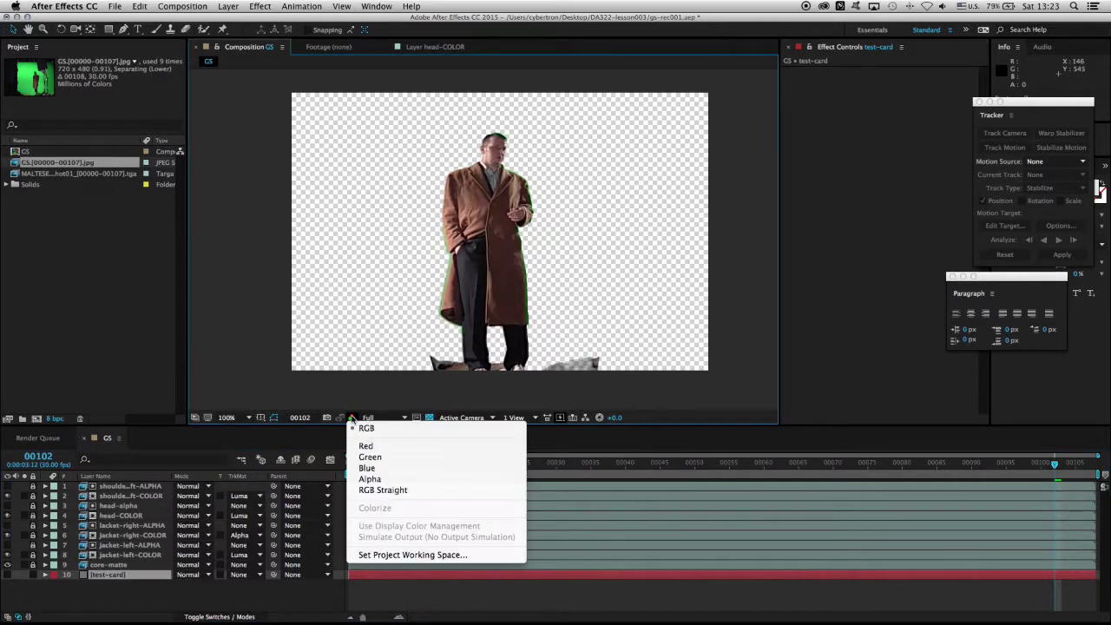
pyautogui.click(369, 479)
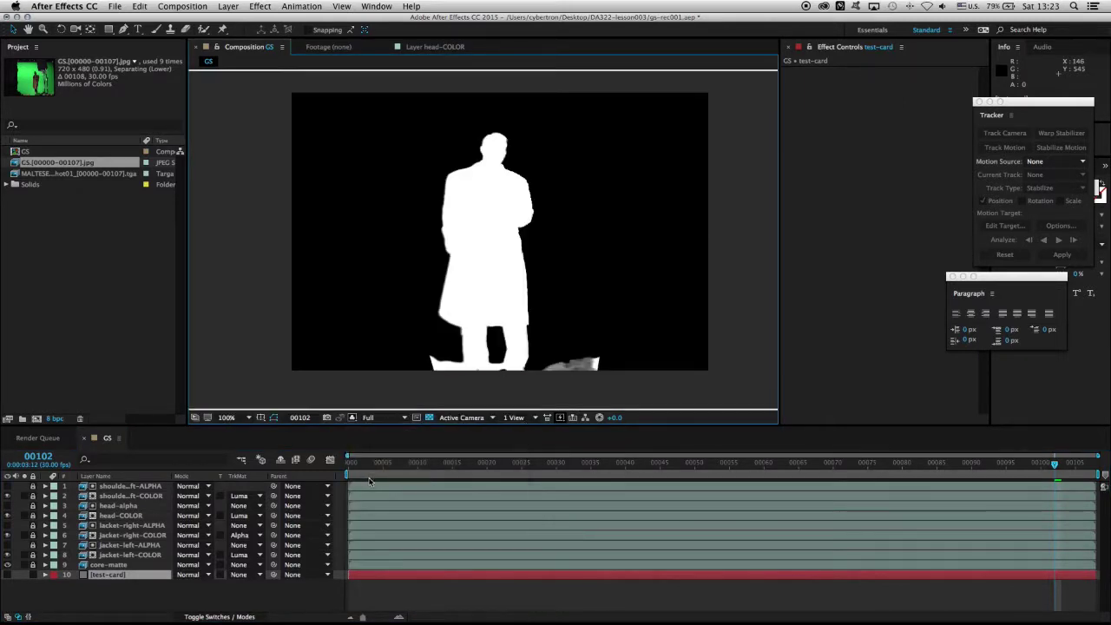
pyautogui.click(352, 418)
pyautogui.hotkey('alt', '4')
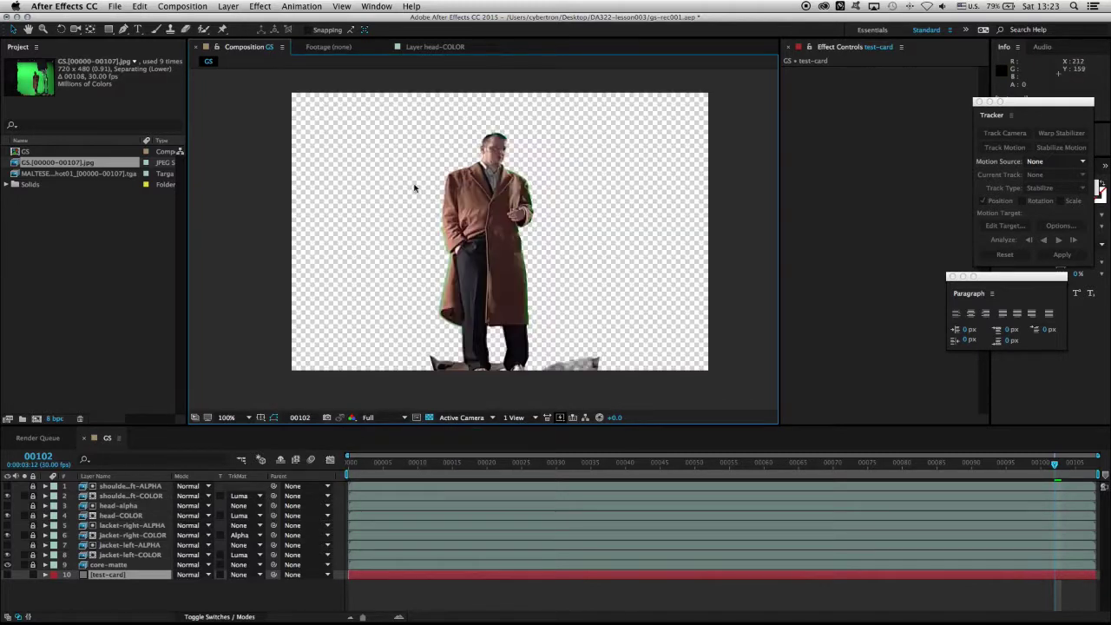
pyautogui.click(62, 175)
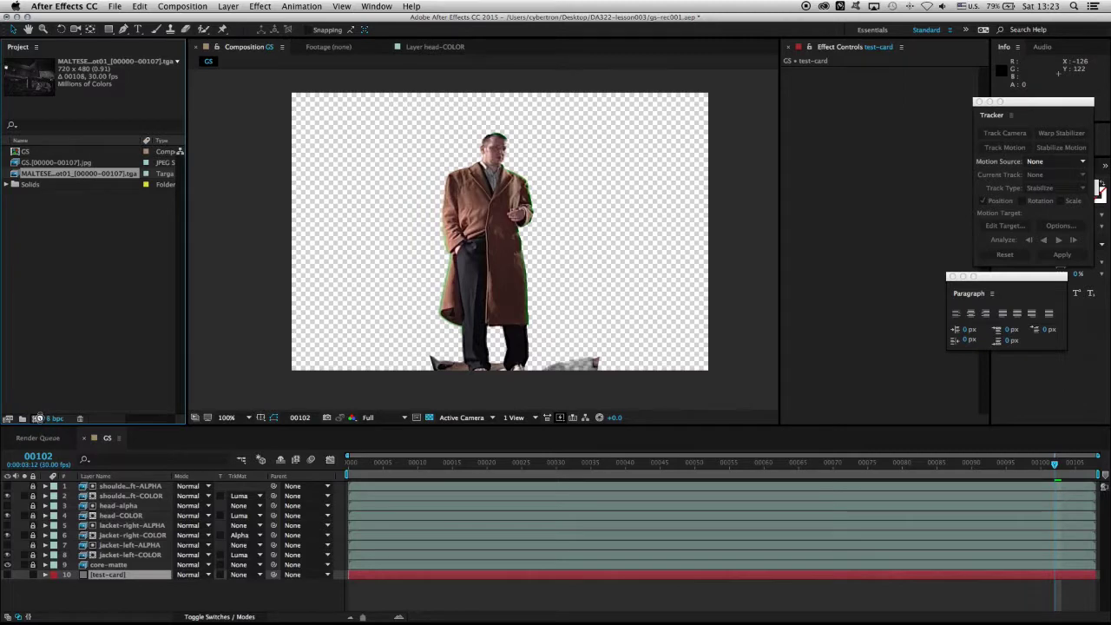
pyautogui.click(39, 418)
pyautogui.scroll(2, 491, 258)
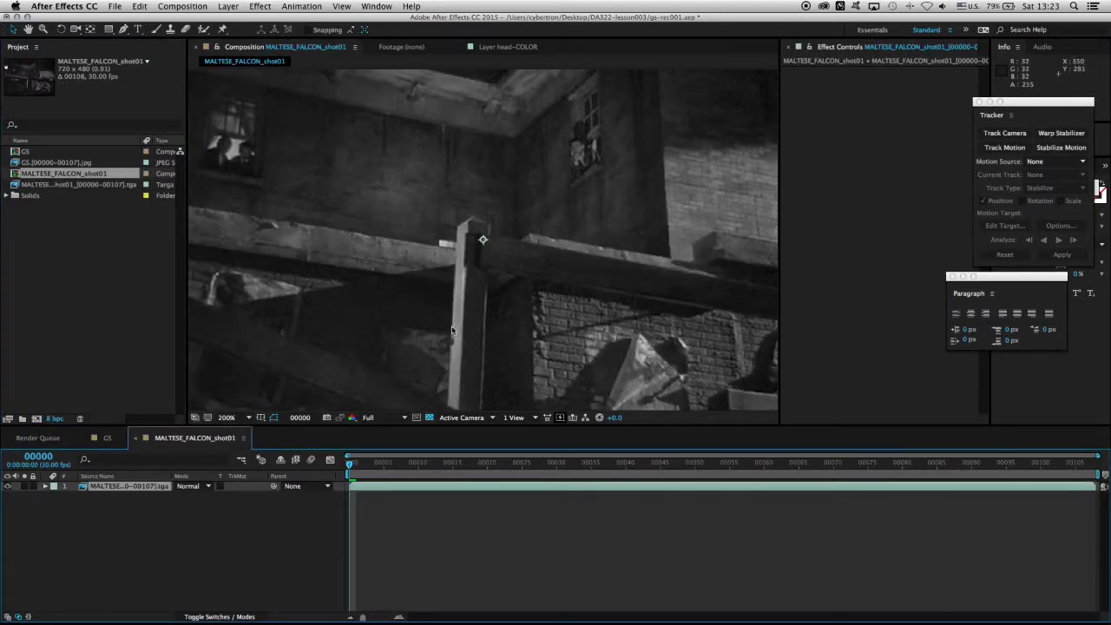
pyautogui.moveTo(364, 469)
pyautogui.mouseDown()
pyautogui.moveTo(694, 463)
pyautogui.moveTo(350, 463)
pyautogui.mouseUp()
# Start Track Motion on the footage layer and fit Track Point 1's feature and search regions tightly around the top of the wooden post
pyautogui.rightClick(151, 491)
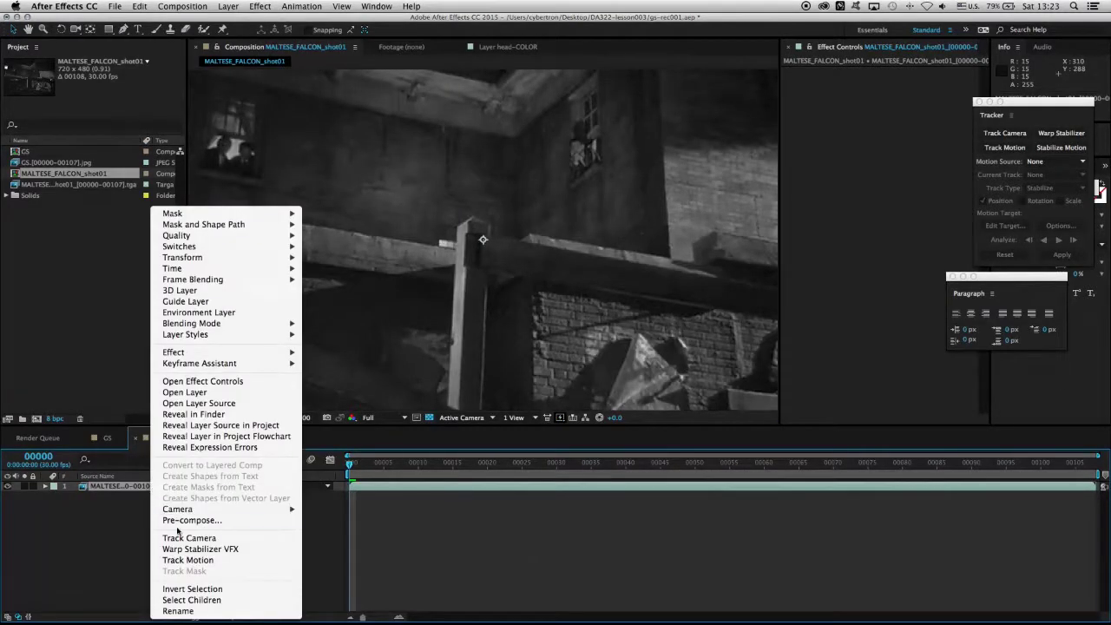
pyautogui.click(185, 561)
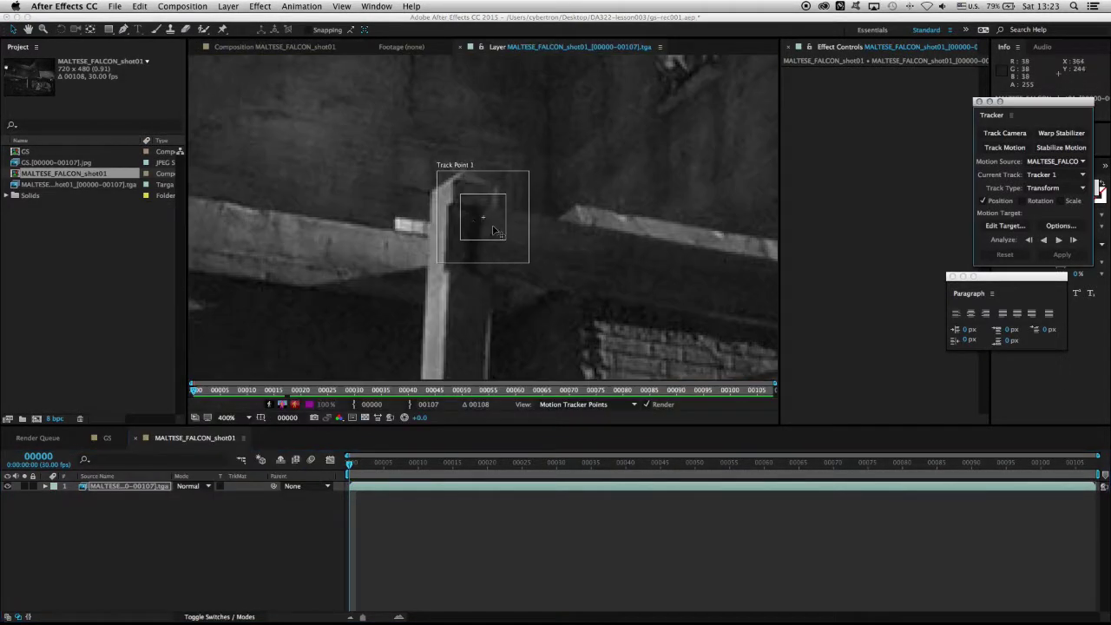
pyautogui.moveTo(493, 232); pyautogui.dragTo(462, 219)
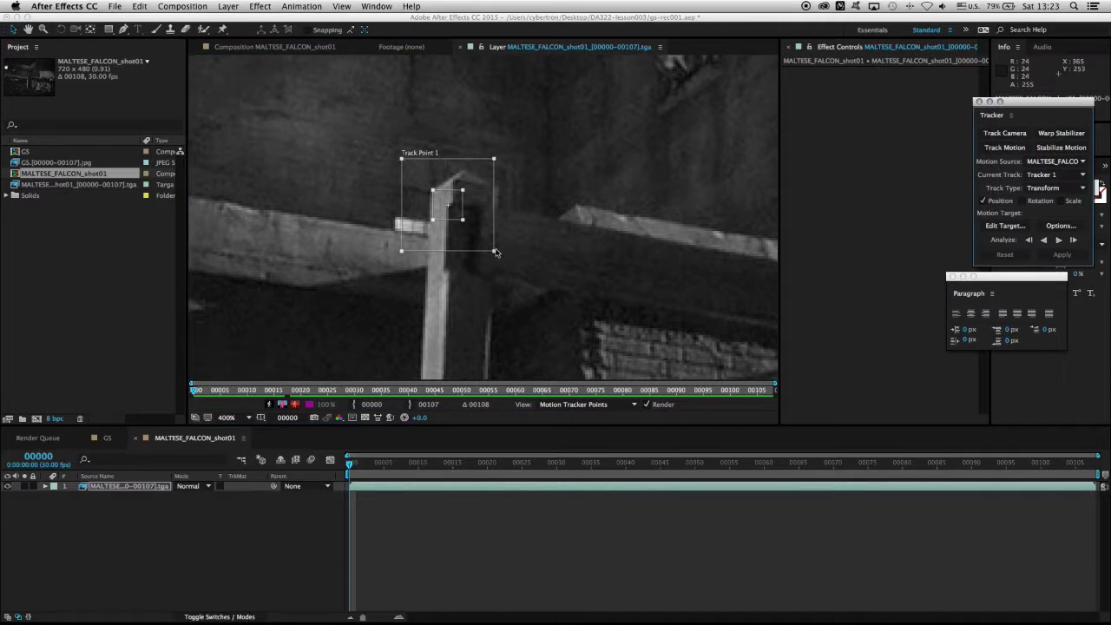
pyautogui.moveTo(496, 252); pyautogui.dragTo(475, 229)
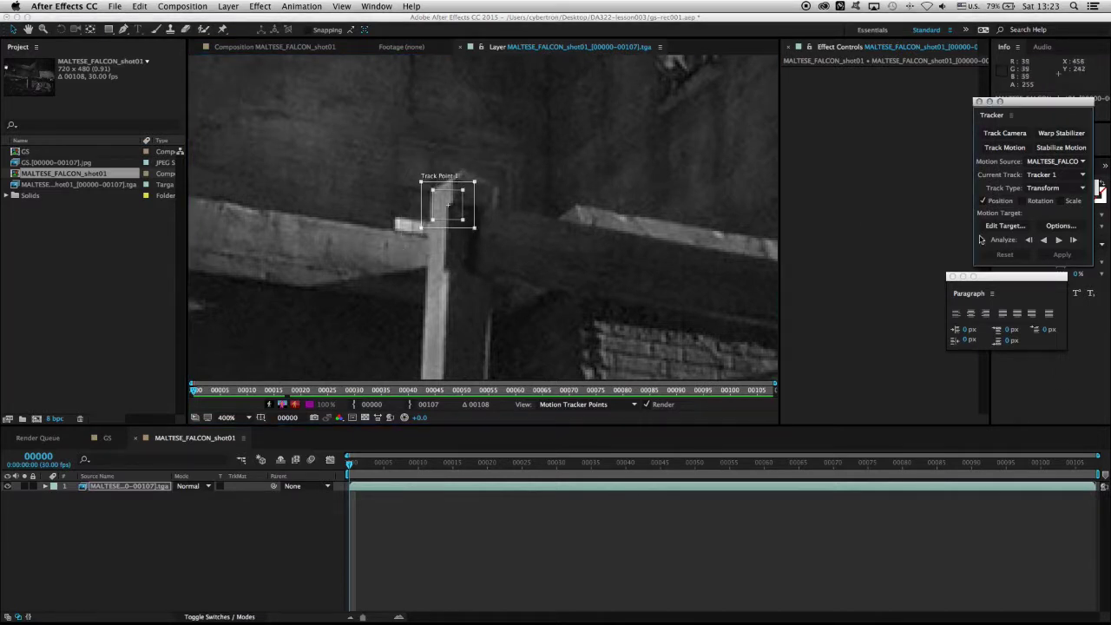
pyautogui.moveTo(1023, 107); pyautogui.dragTo(627, 127)
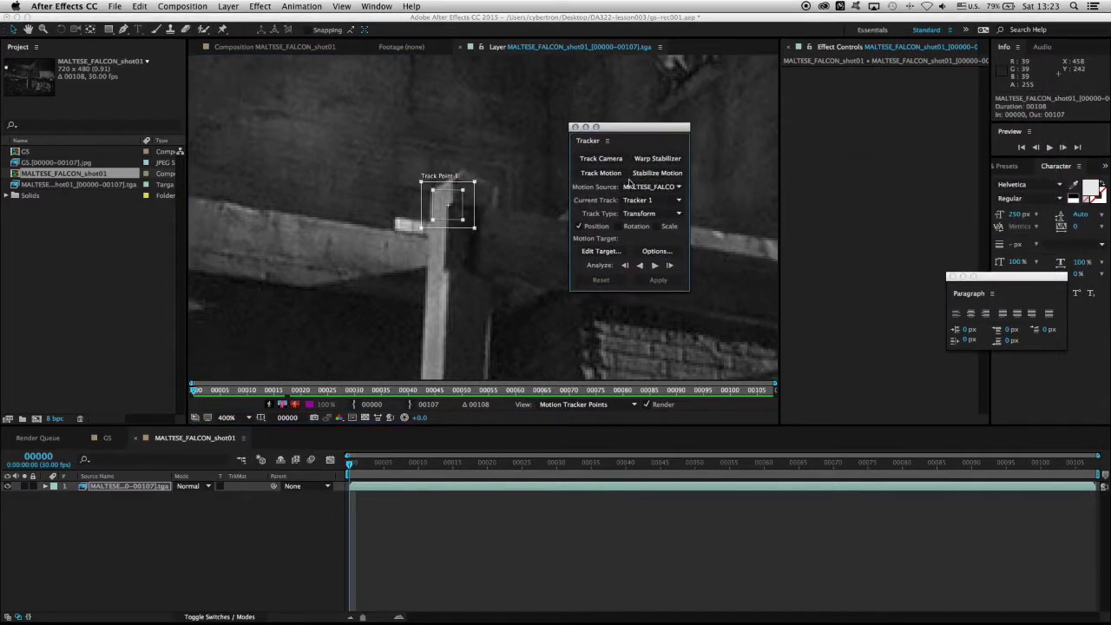
# Start Stabilize Motion on the footage layer and fit Track Point 1's feature and search regions around the top of the wooden post
pyautogui.click(657, 174)
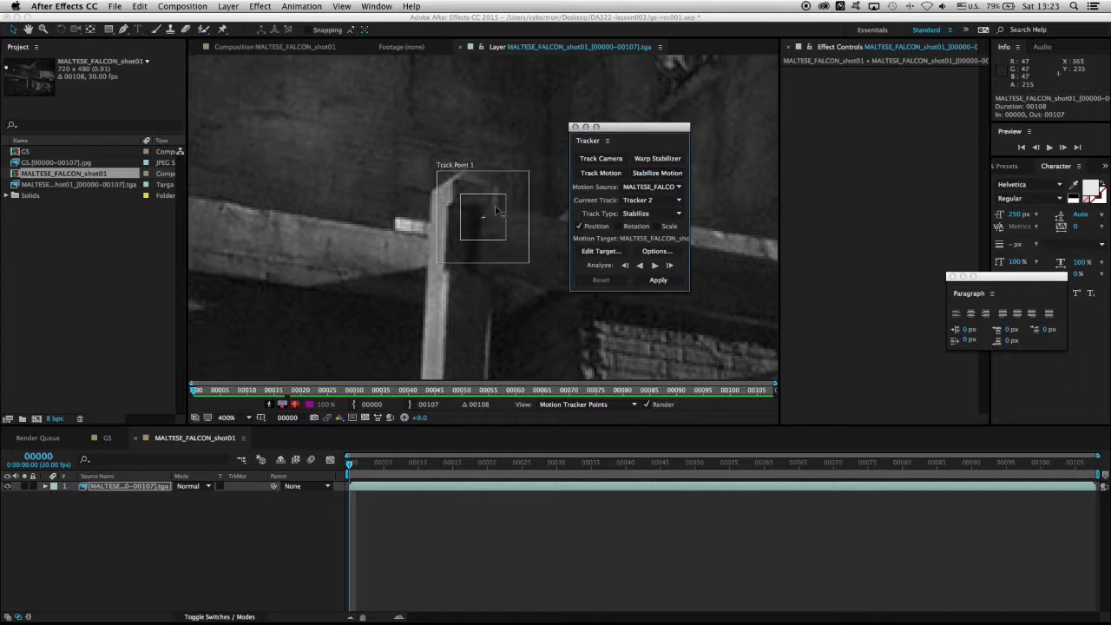
pyautogui.moveTo(486, 229); pyautogui.dragTo(461, 218)
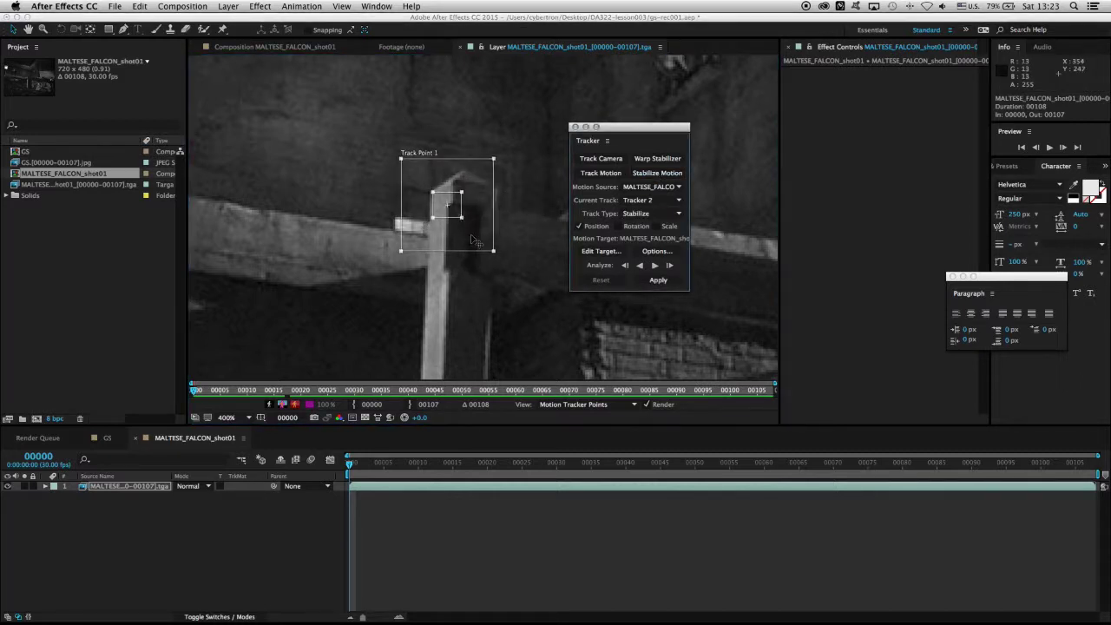
pyautogui.moveTo(494, 251); pyautogui.dragTo(478, 229)
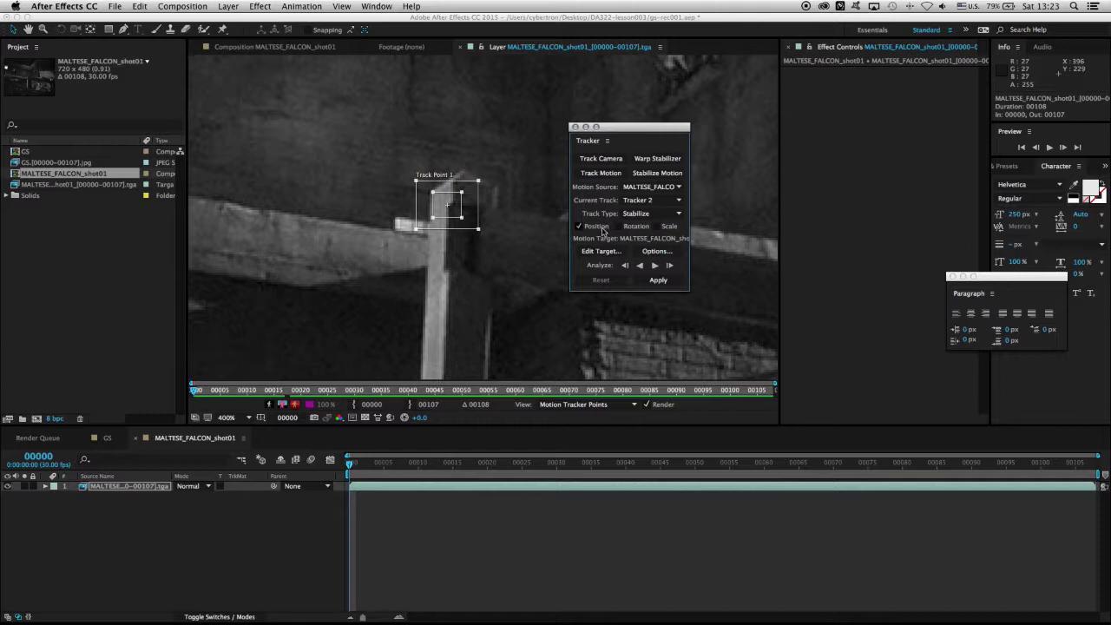
# Keep the MALTESE_FALCON_shot01 layer as the motion target and analyze the stabilization track forward through the whole shot
pyautogui.click(602, 251)
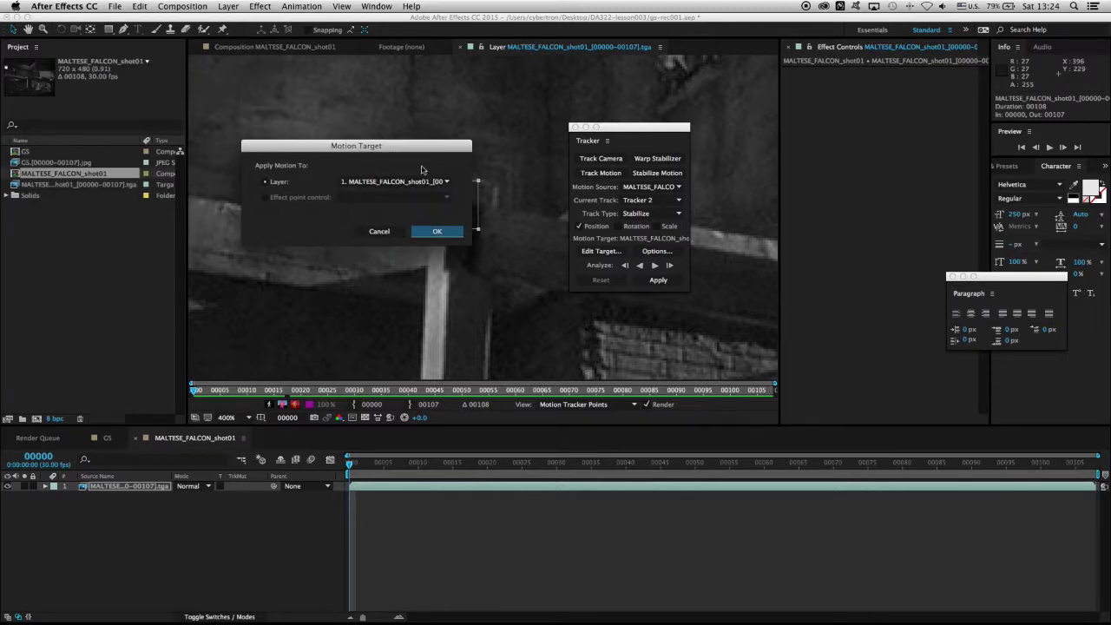
pyautogui.press('Return')
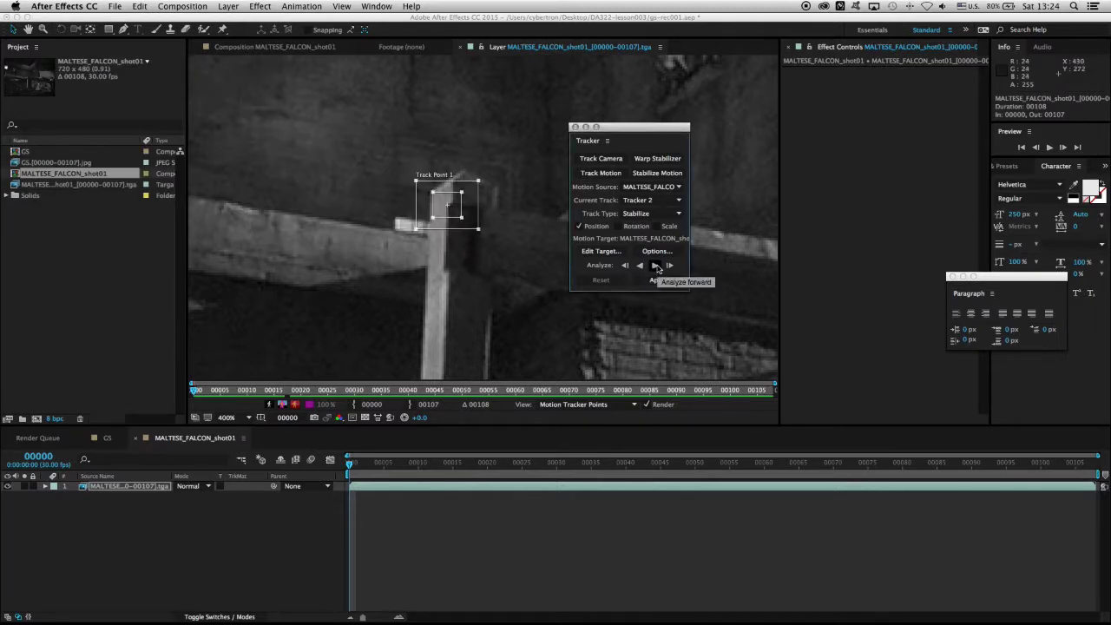
pyautogui.click(655, 265)
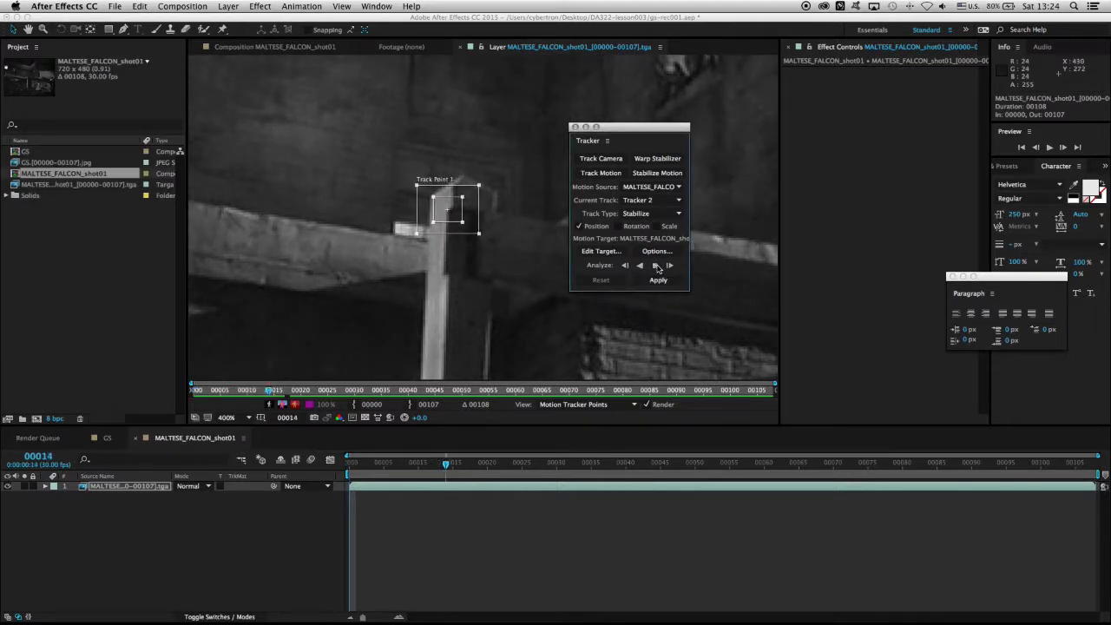
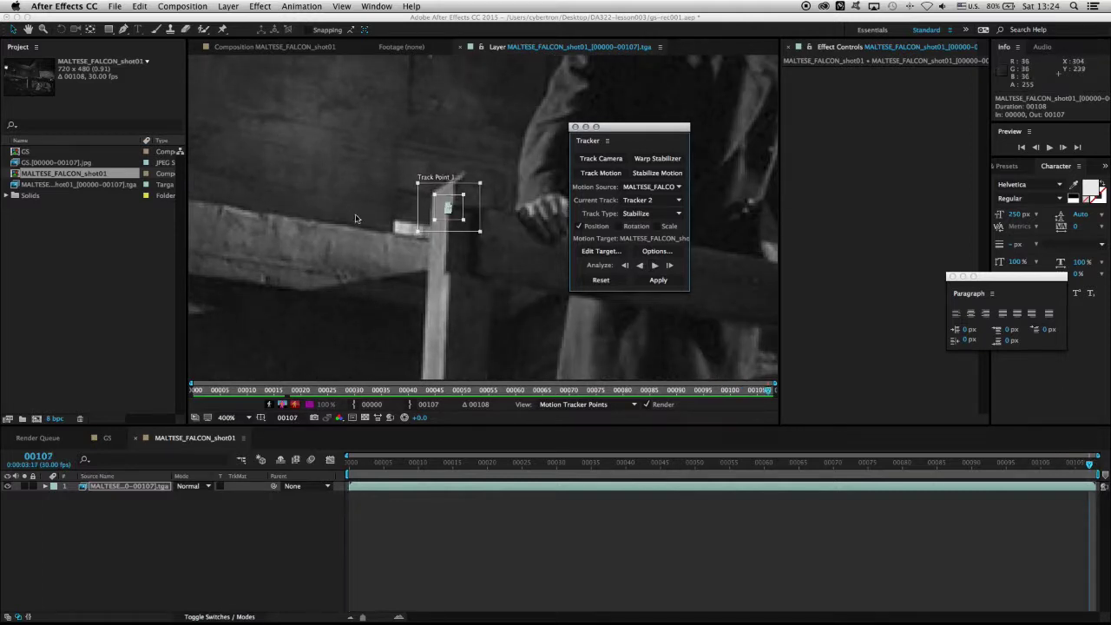
pyautogui.scroll(3, 444, 210)
pyautogui.scroll(-4, 469, 231)
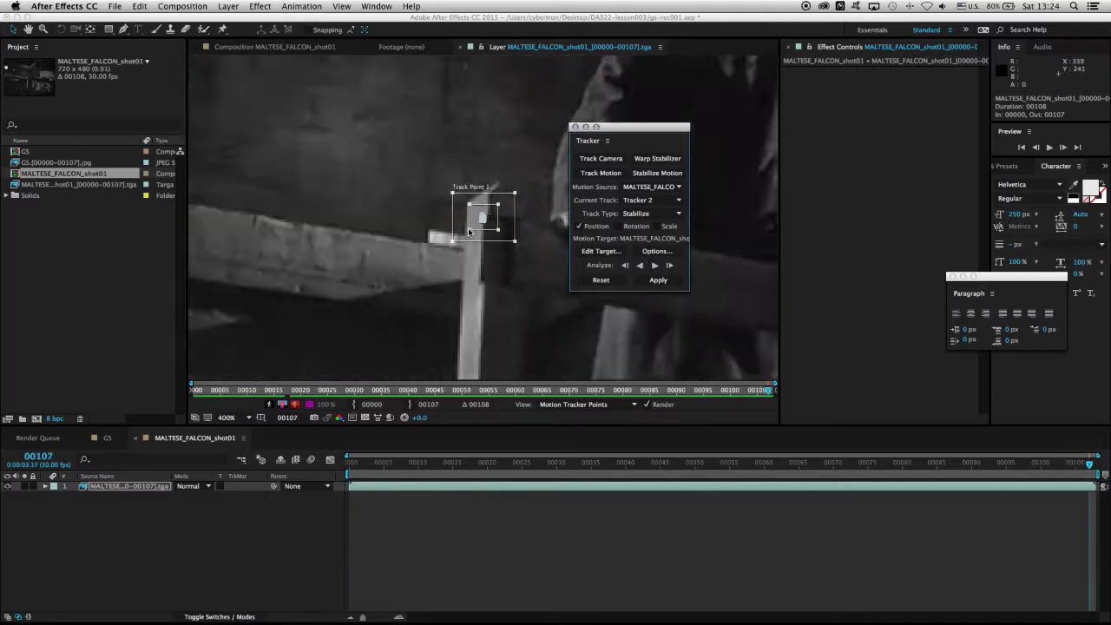
# Apply the stabilization track to the footage layer in the X and Y dimensions
pyautogui.click(658, 280)
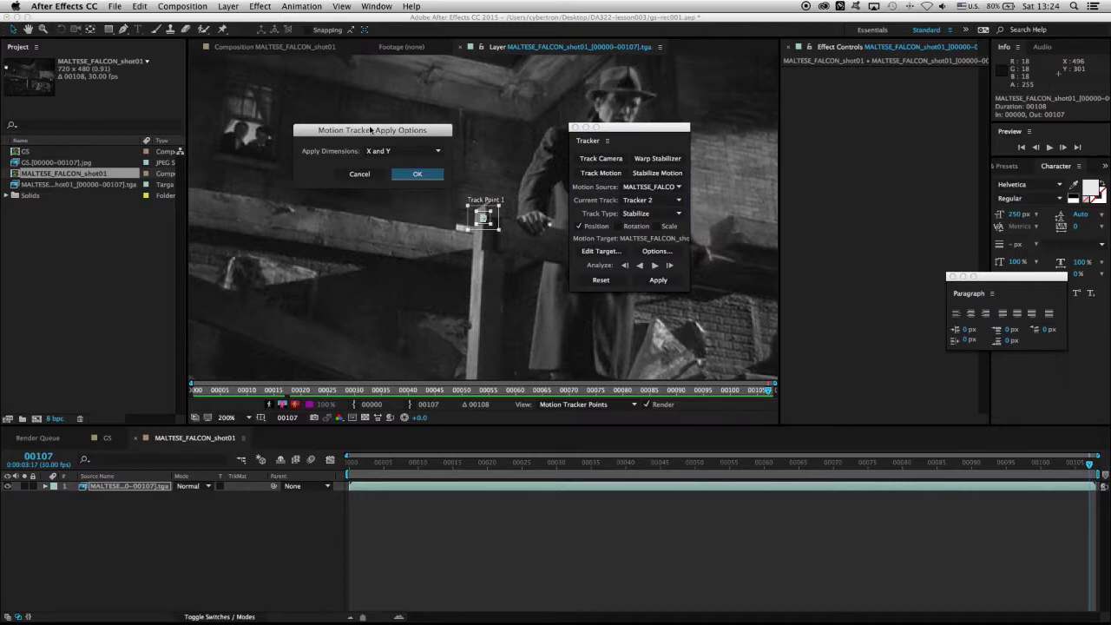
pyautogui.moveTo(372, 130); pyautogui.dragTo(561, 280)
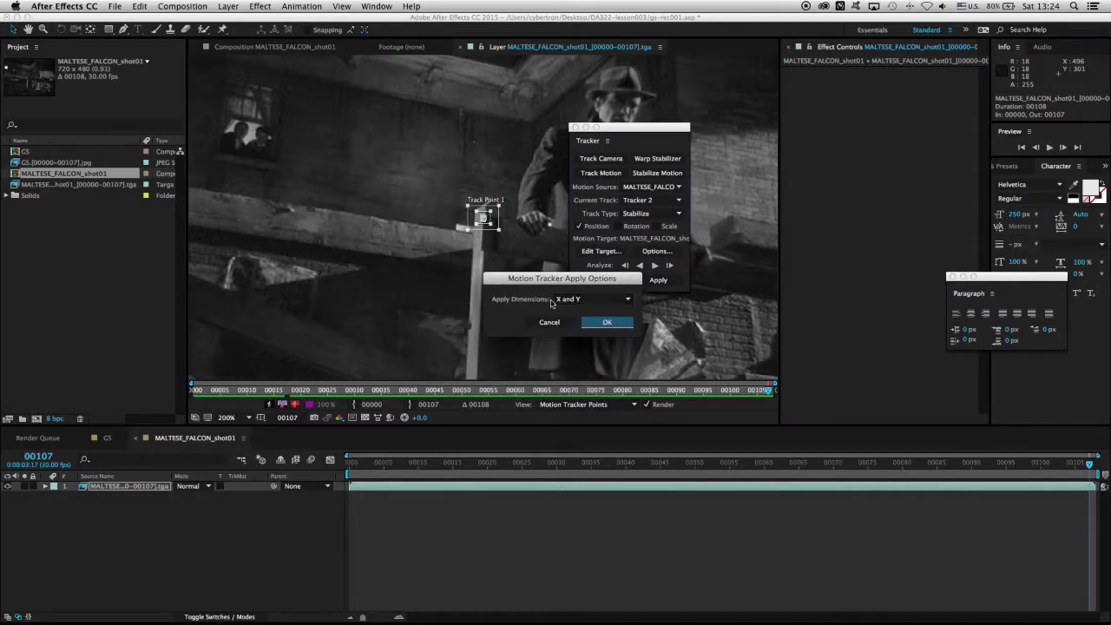
pyautogui.click(607, 322)
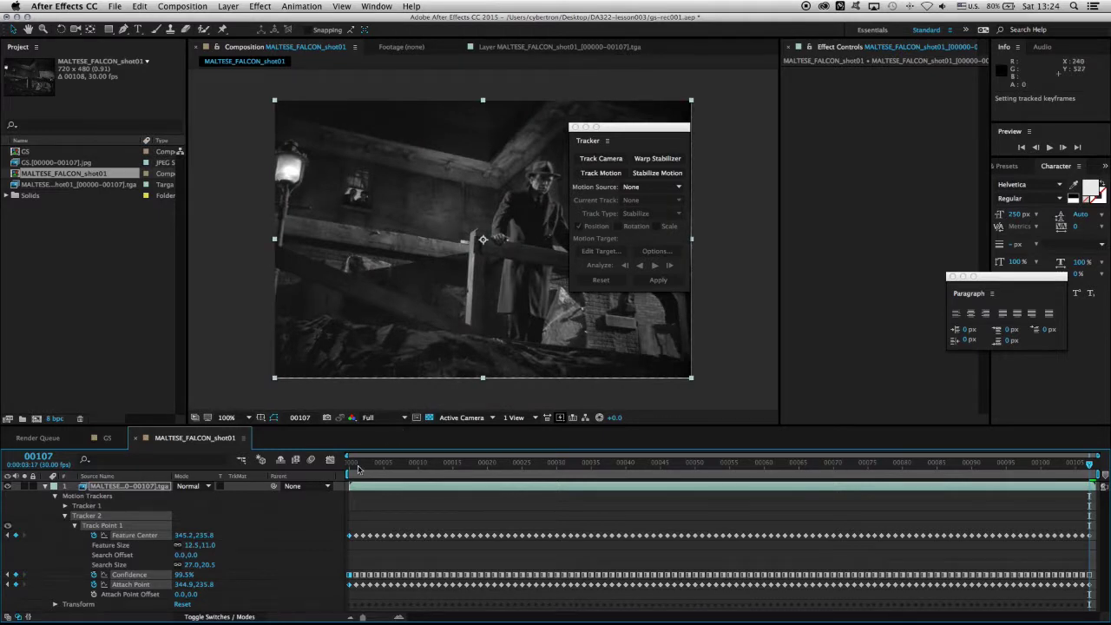
# Scrub and play back the stabilized footage to check the post's steadiness, and collapse the layer's tracker properties
pyautogui.moveTo(359, 469); pyautogui.dragTo(759, 467)
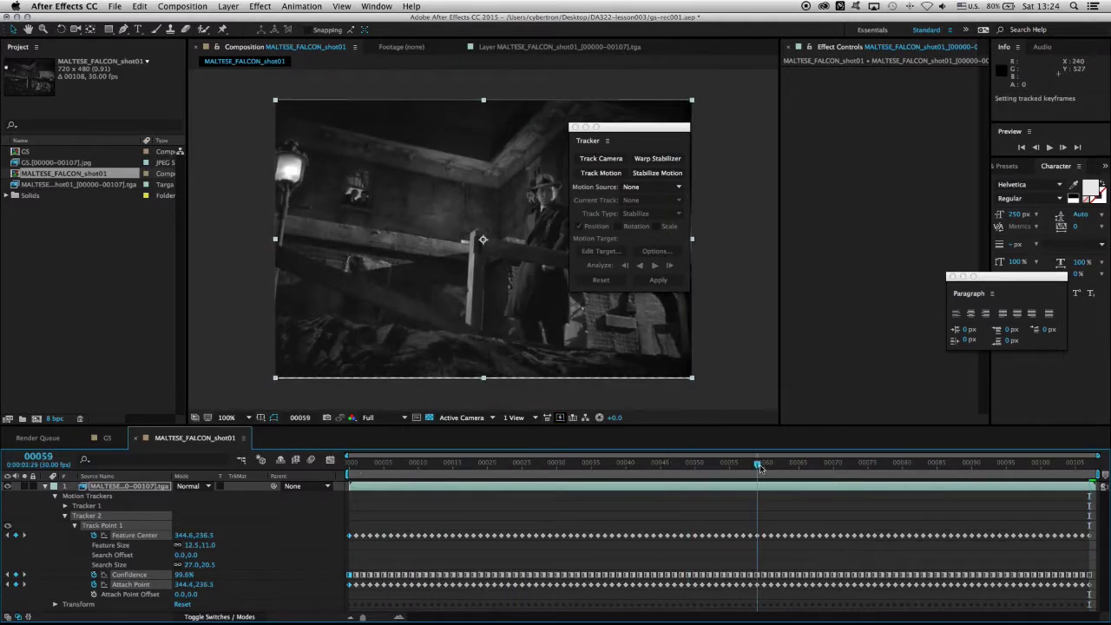
pyautogui.press('space')
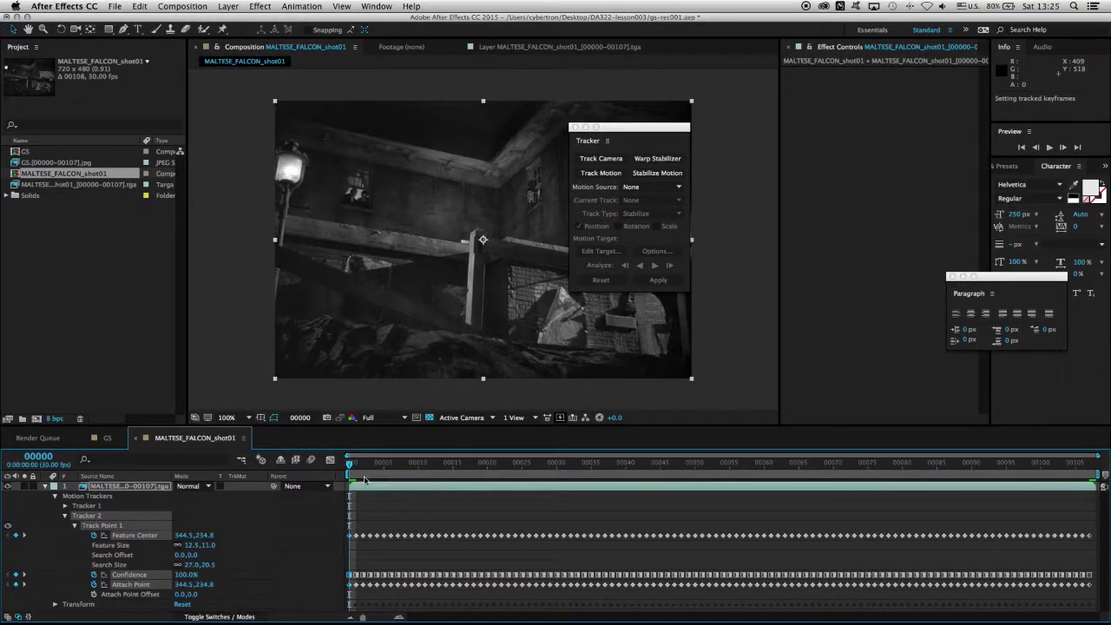
pyautogui.click(45, 488)
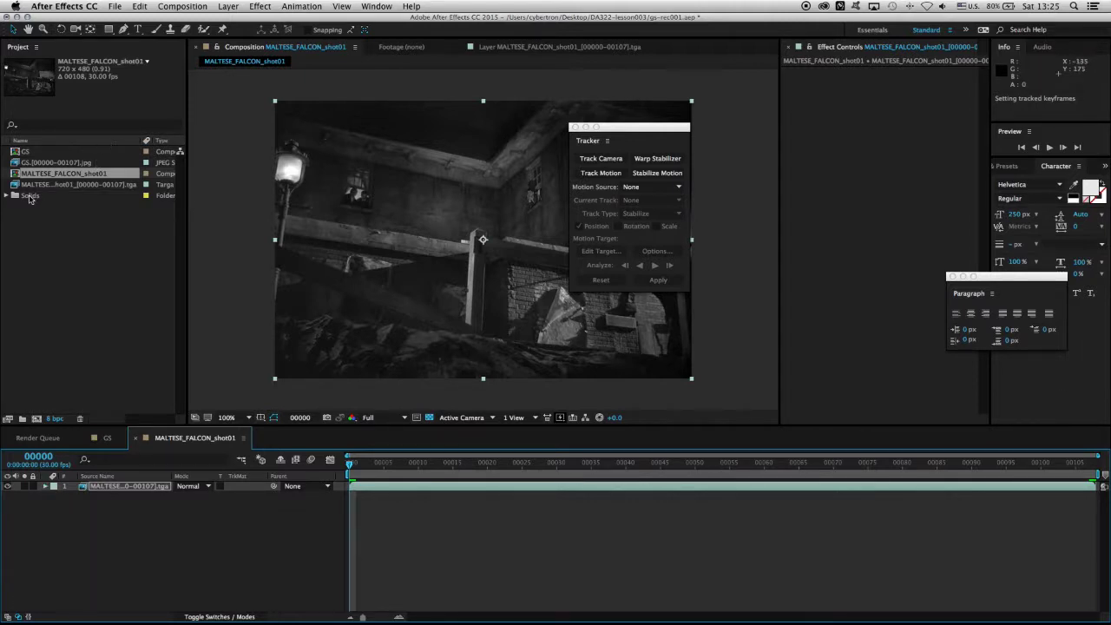
# Move the floating Tracker clear of the composition image and go to the last frame, 107
pyautogui.click(14, 151)
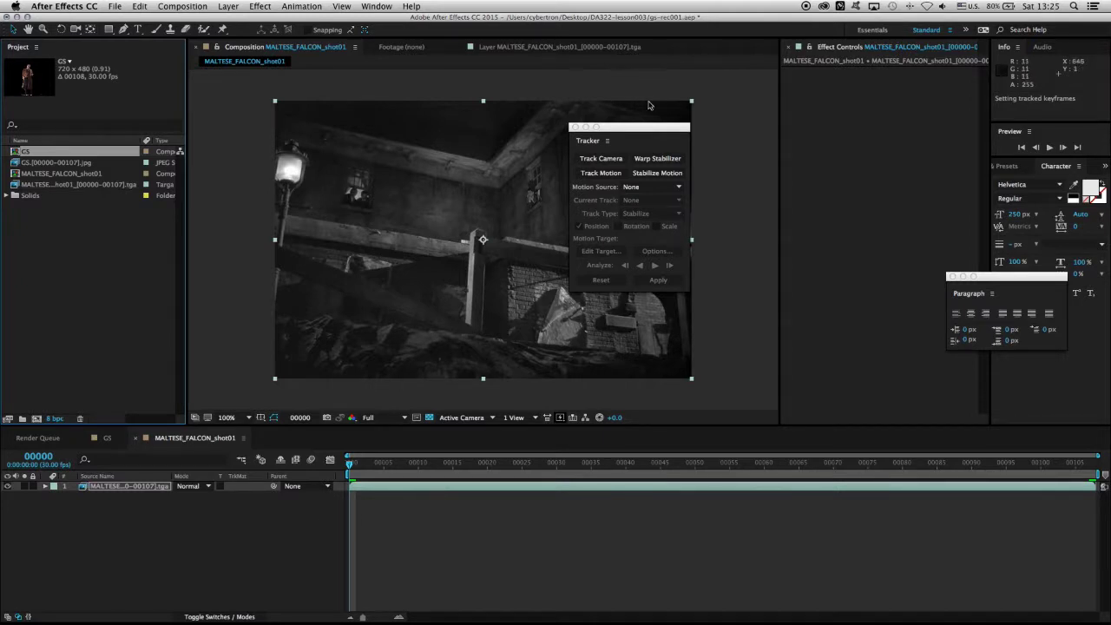
pyautogui.moveTo(622, 133); pyautogui.dragTo(890, 132)
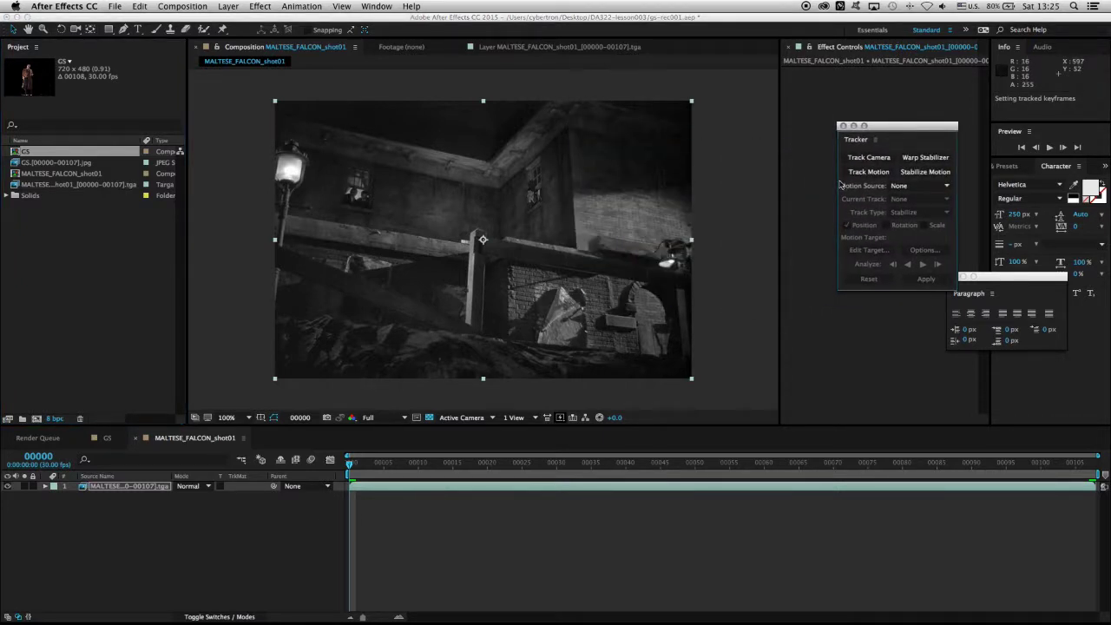
pyautogui.moveTo(599, 471); pyautogui.dragTo(1096, 480)
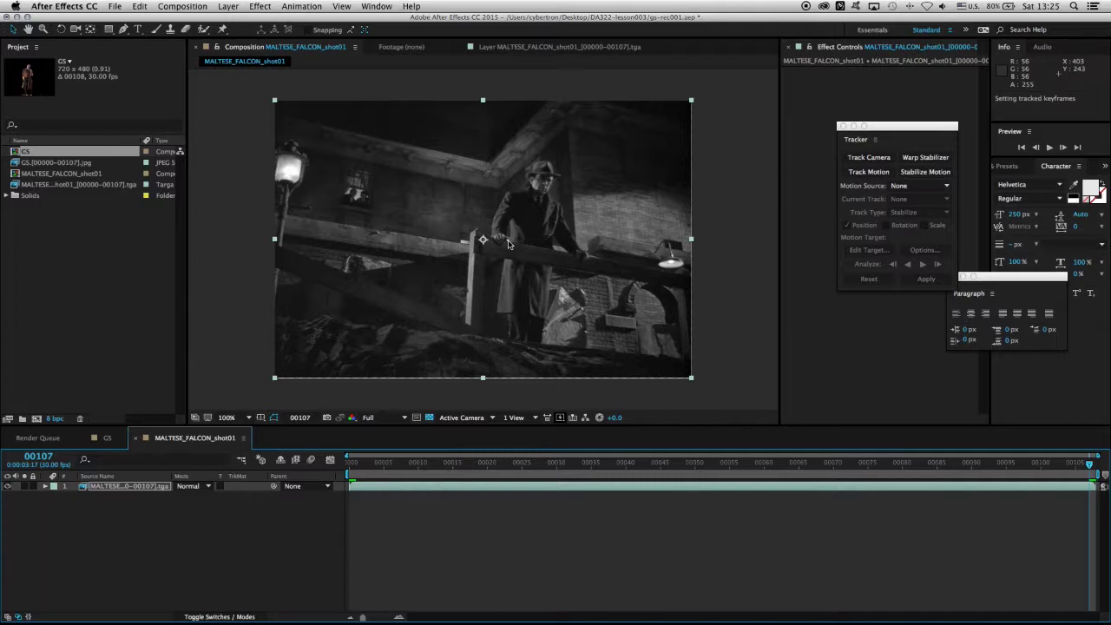
# Create a thin horizontal solid layer named ruler1, 1000 px wide, in red ff0000
pyautogui.click(229, 6)
pyautogui.moveTo(231, 20)
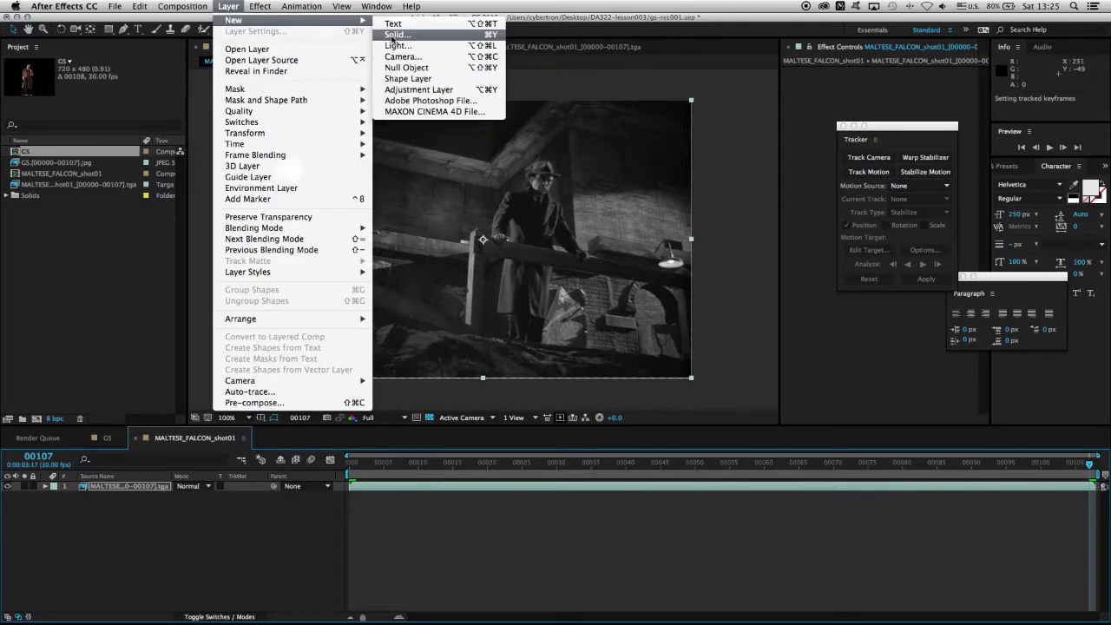
pyautogui.click(393, 35)
pyautogui.click(514, 276)
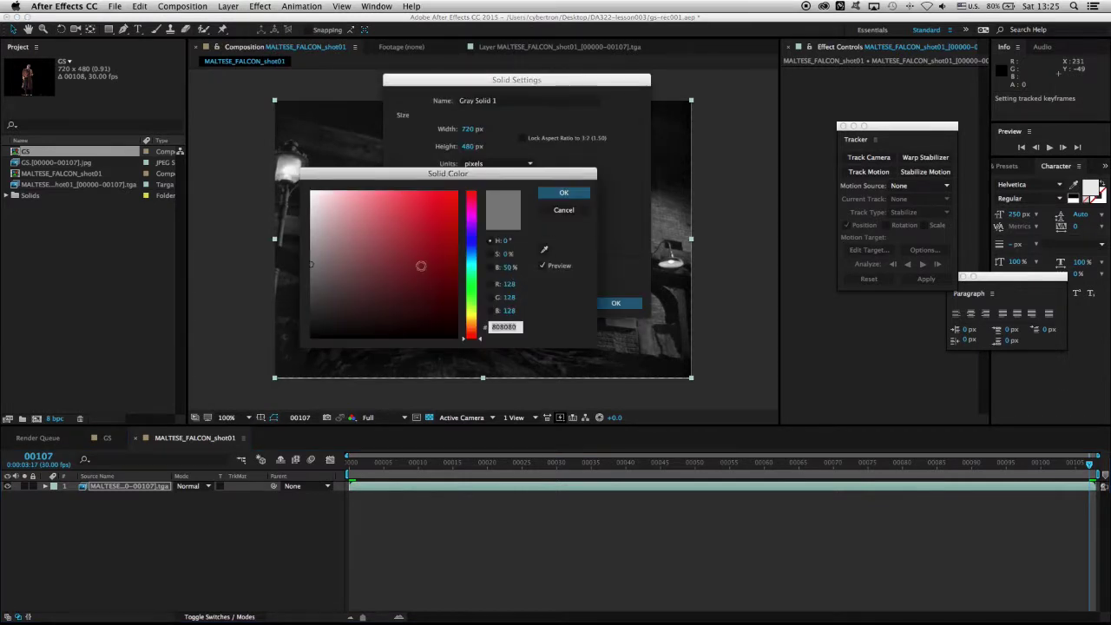
pyautogui.write('ff0000')
pyautogui.click(563, 192)
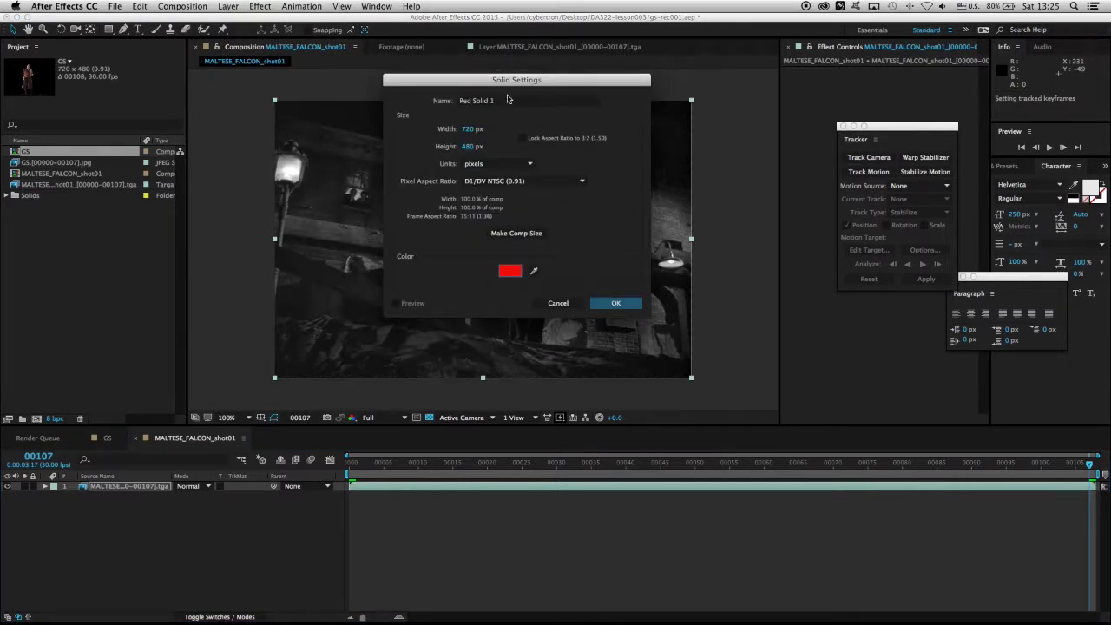
pyautogui.write('ruler1')
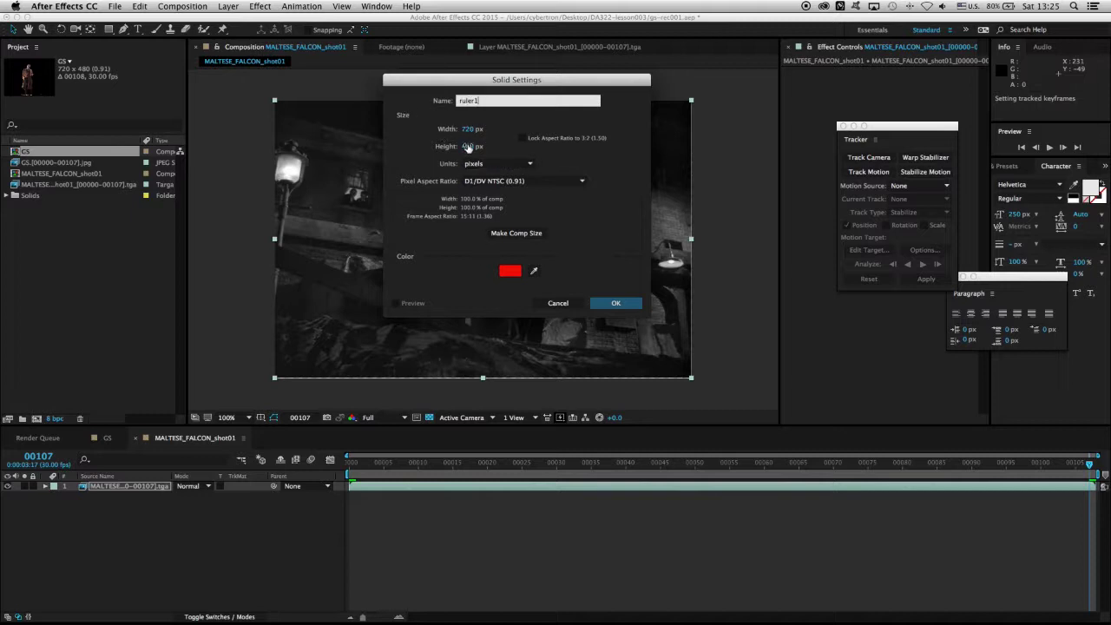
pyautogui.click(477, 129)
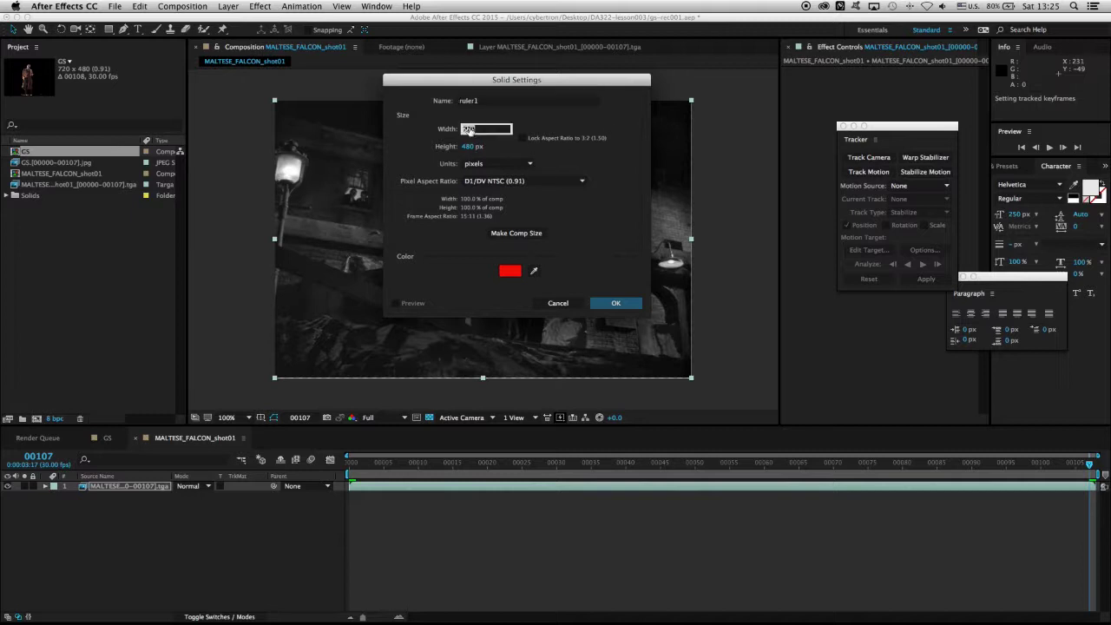
pyautogui.write('1000')
pyautogui.press('Tab')
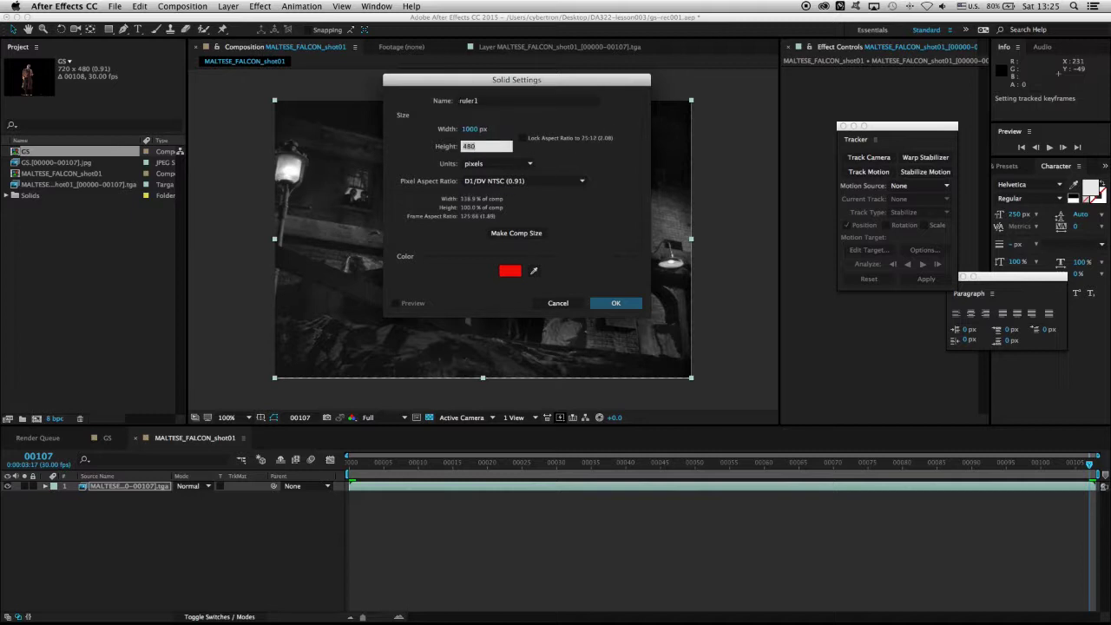
pyautogui.press('Return')
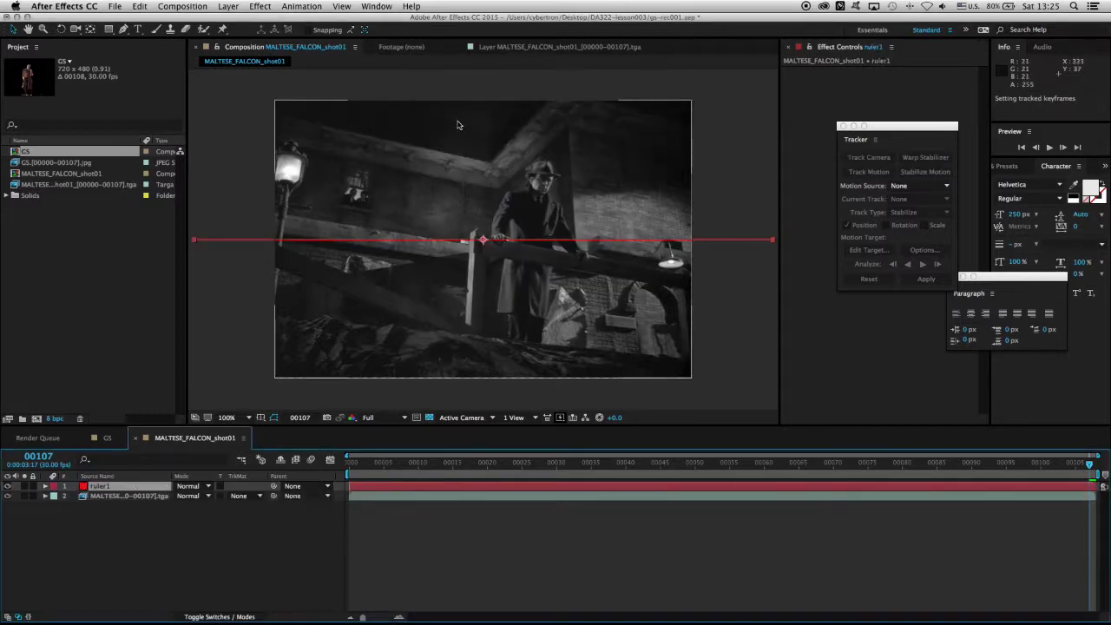
# Expand ruler1's transform properties and set its anchor point X to 689
pyautogui.click(45, 488)
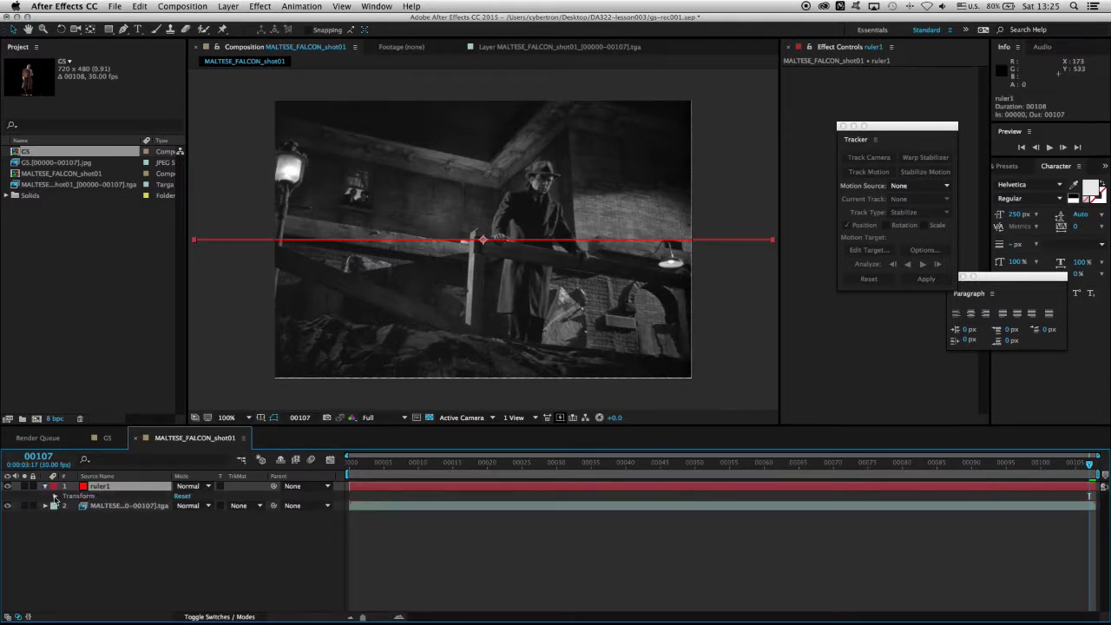
pyautogui.click(55, 496)
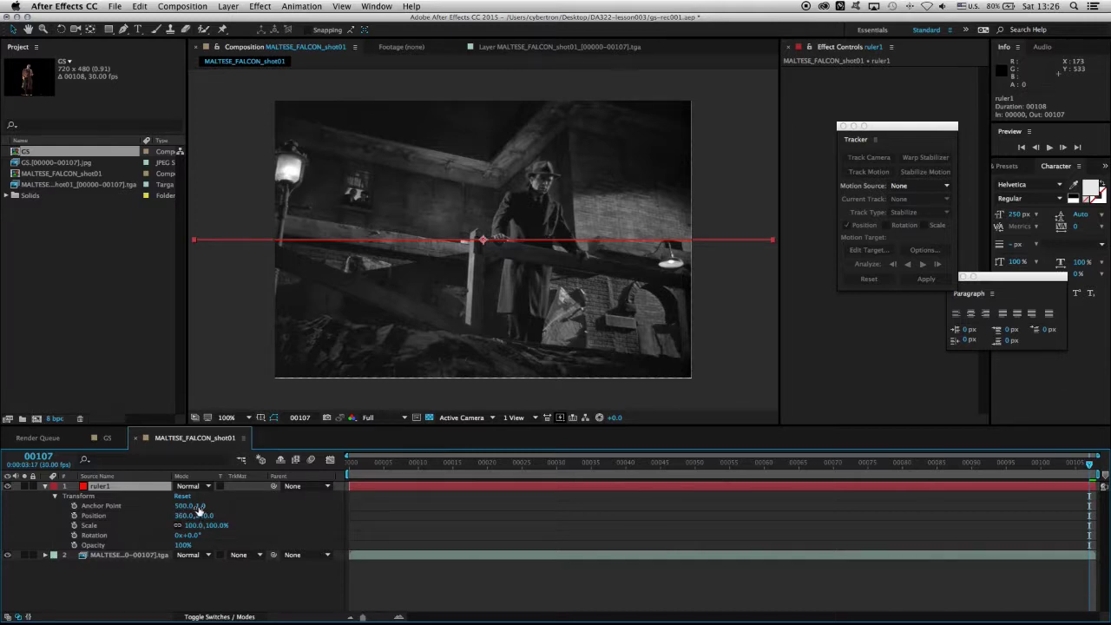
pyautogui.moveTo(182, 506); pyautogui.dragTo(318, 507)
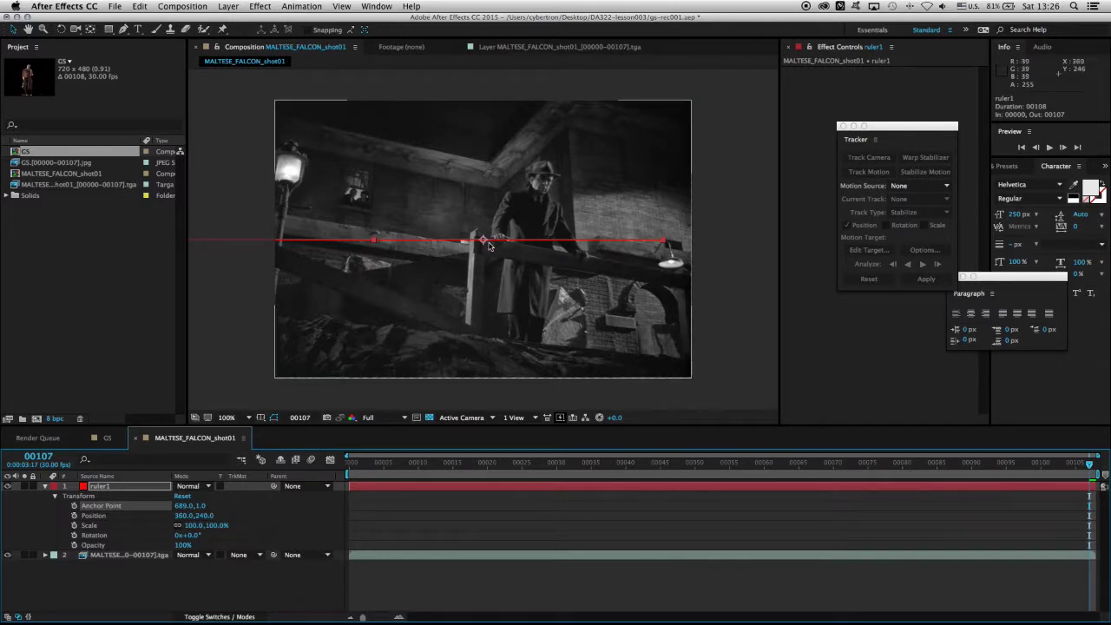
# Place ruler1 across the standing man's eyes at position 468.5, 137.5 and rotate it 18°
pyautogui.moveTo(375, 243); pyautogui.dragTo(545, 183)
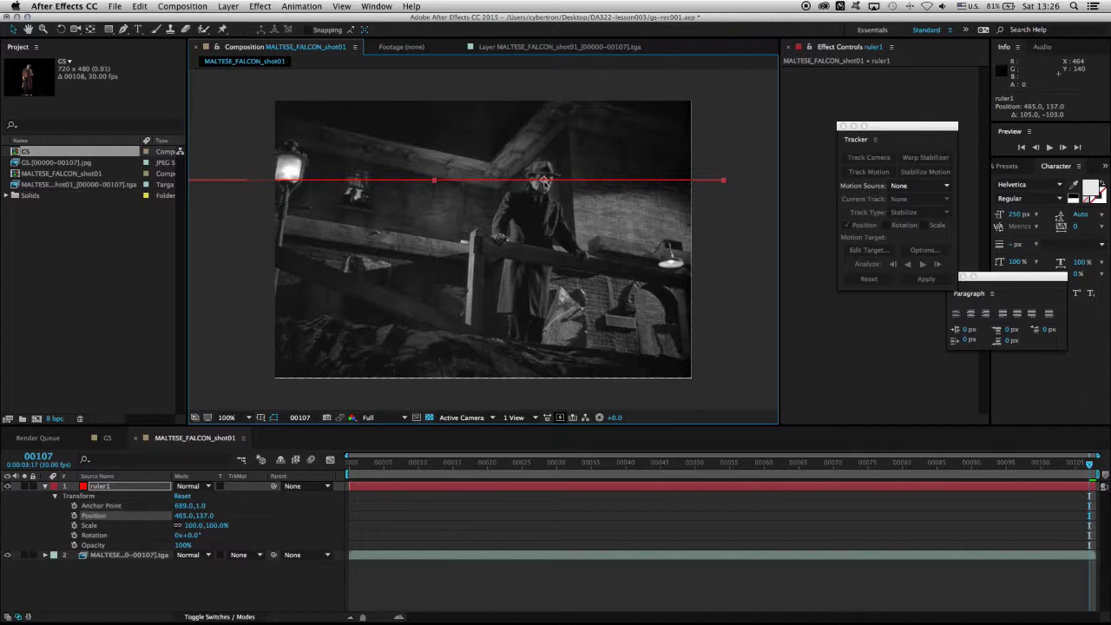
pyautogui.press('.')
pyautogui.press('.')
pyautogui.moveTo(603, 132); pyautogui.dragTo(403, 303)
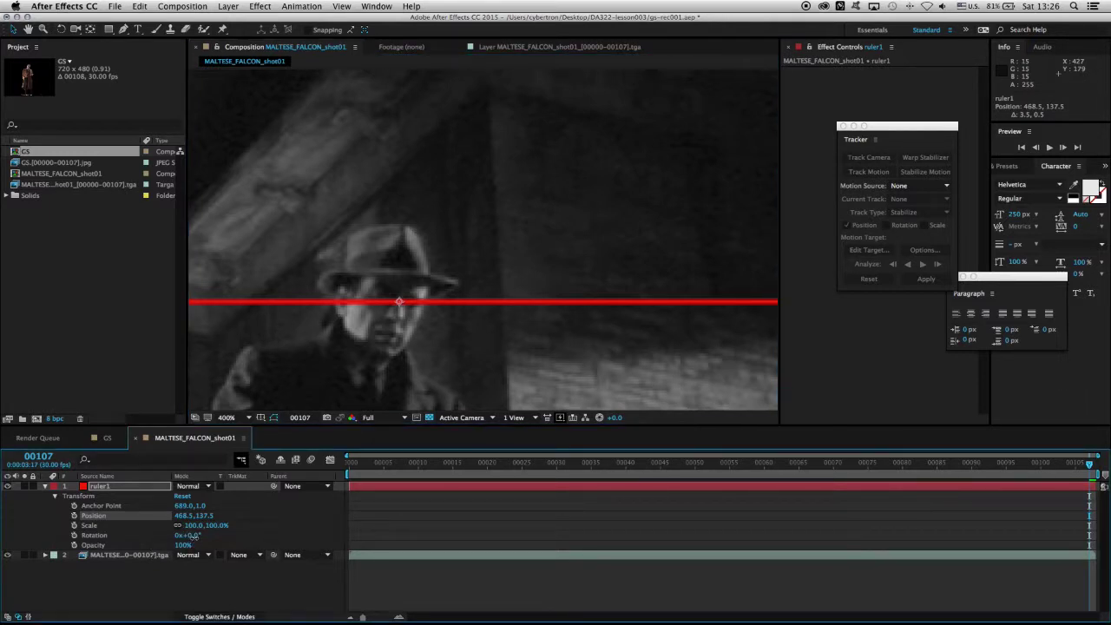
pyautogui.moveTo(190, 535); pyautogui.dragTo(205, 535)
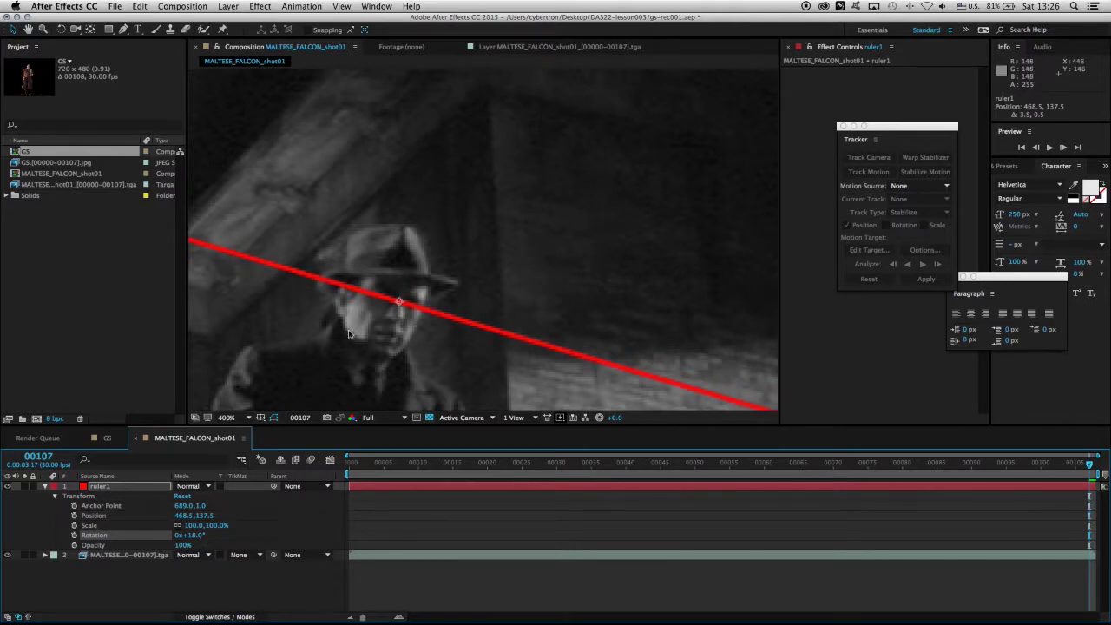
pyautogui.scroll(-4, 301, 296)
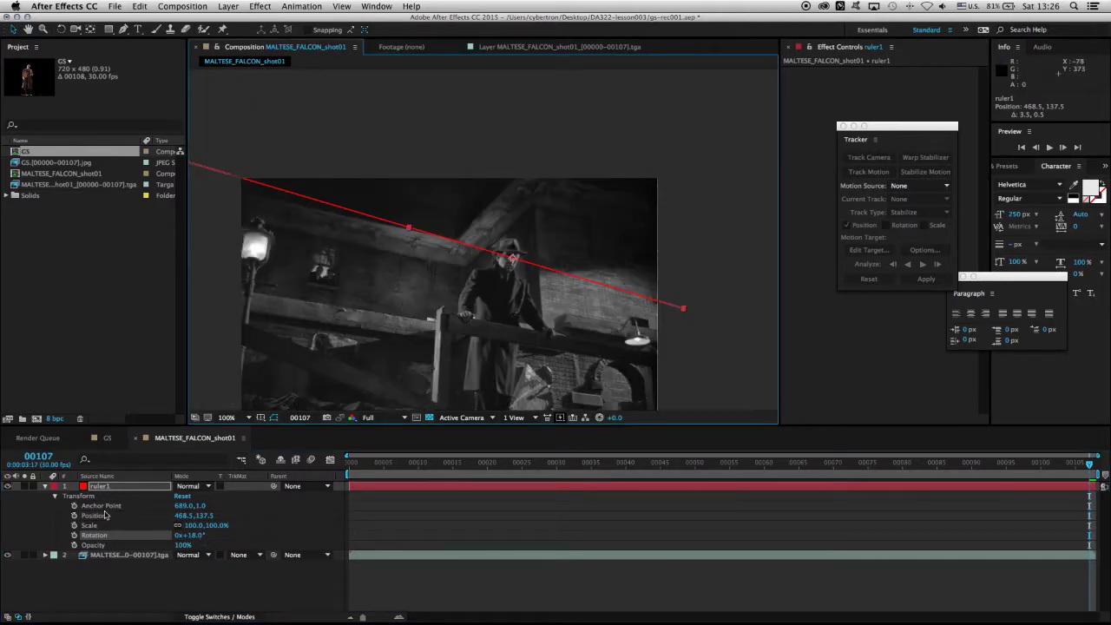
# Duplicate the ruler1 layer, expand the copy's transform properties, and rename it ruler2
pyautogui.click(123, 486)
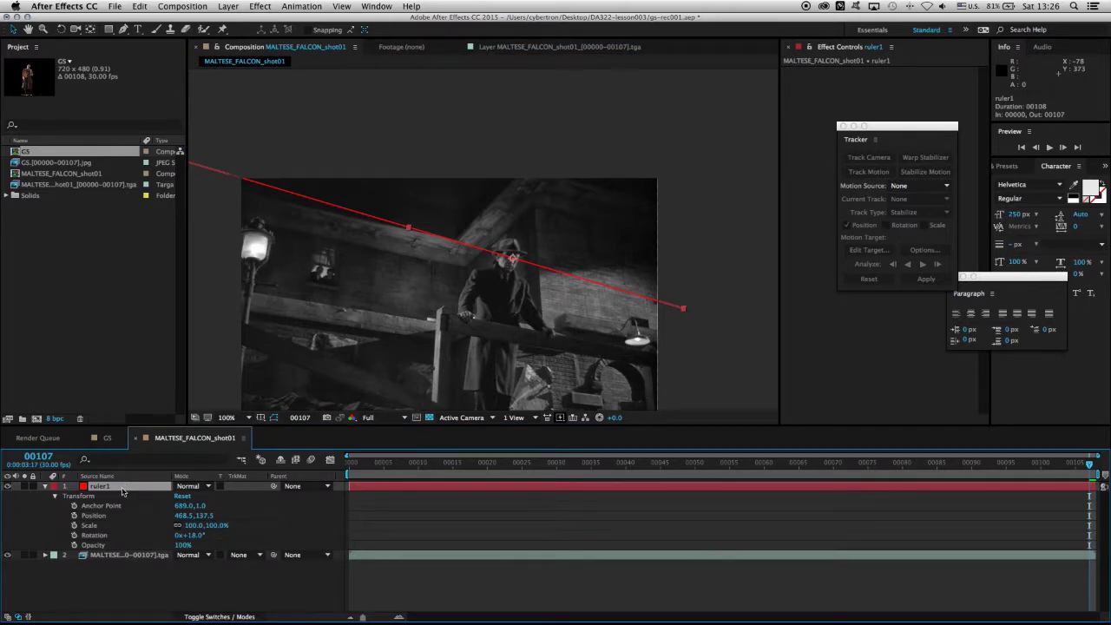
pyautogui.press('super+d')
pyautogui.click(45, 497)
pyautogui.click(46, 486)
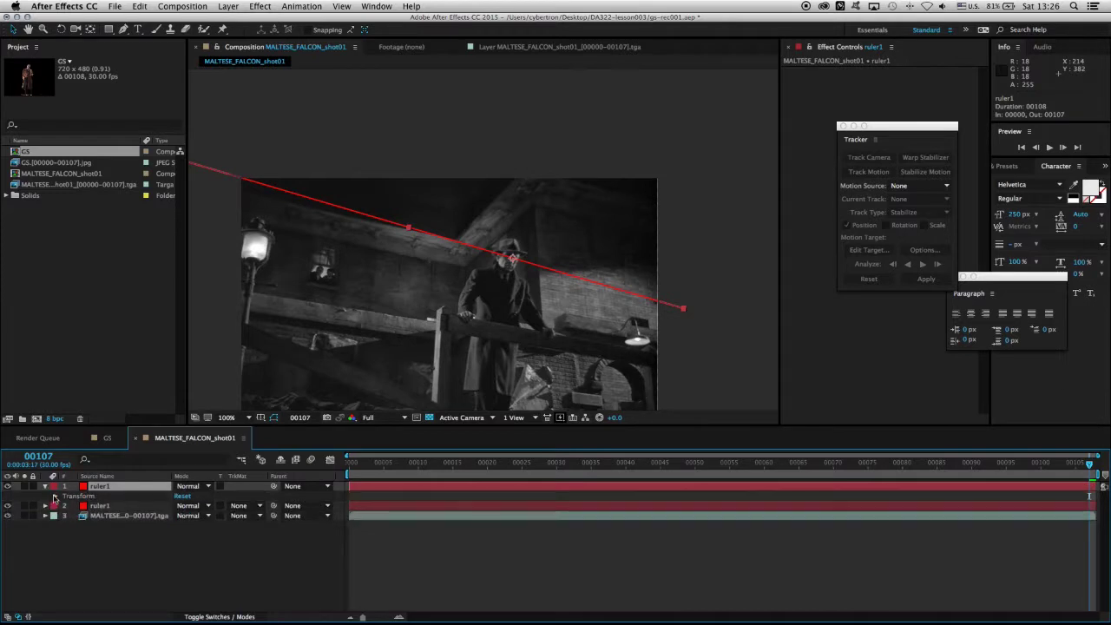
pyautogui.click(56, 497)
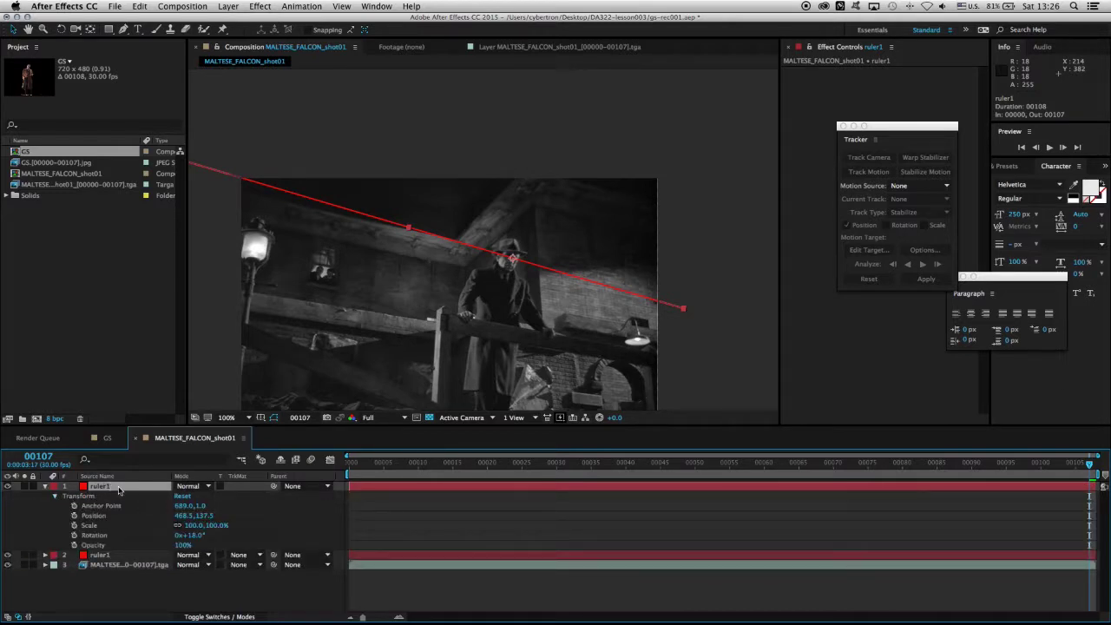
pyautogui.press('Return')
pyautogui.press('Return')
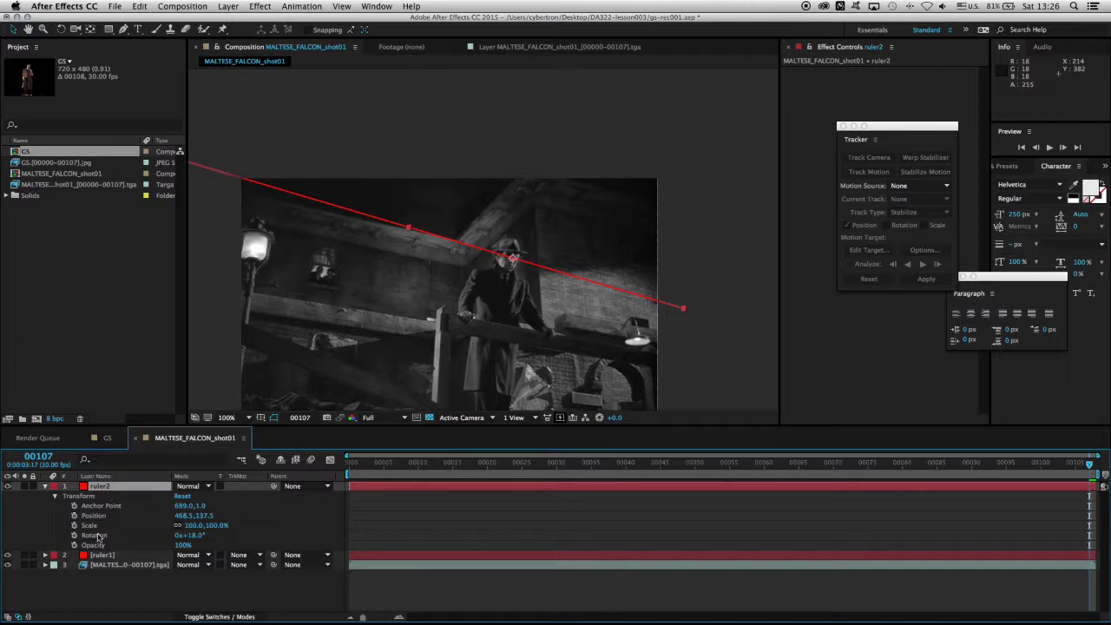
# Move ruler2 straight down below ruler1 to position 468.5, 258.5
pyautogui.moveTo(413, 227); pyautogui.dragTo(415, 305)
pyautogui.press('.')
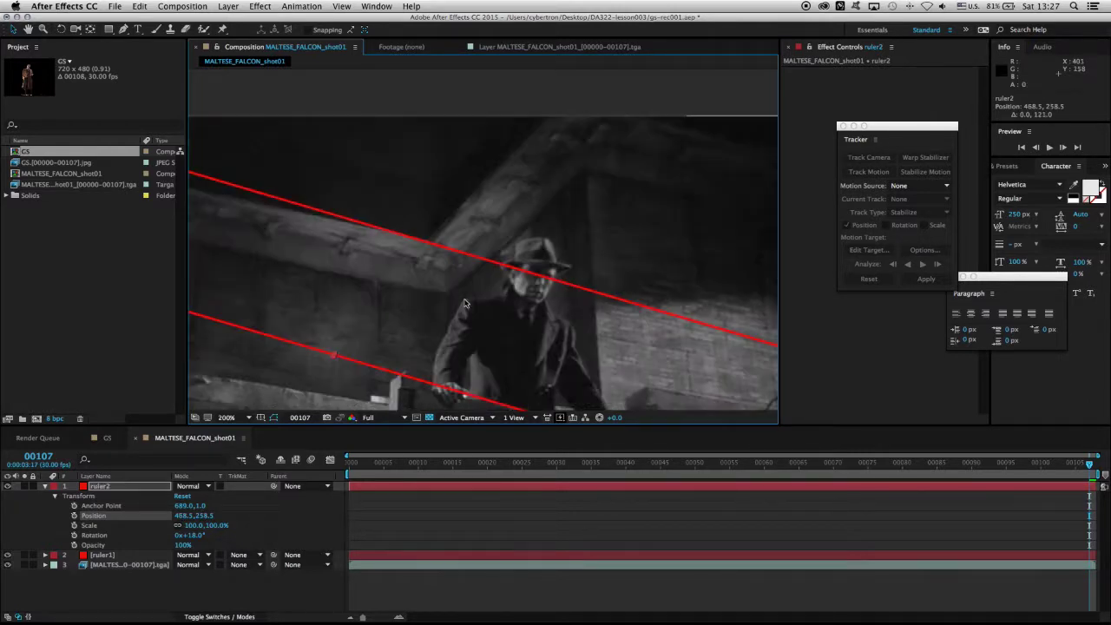
# Set the ruler2 line's rotation to 12° and move it to position 468.5, 255.5 along the wooden railing
pyautogui.scroll(-5, 469, 312)
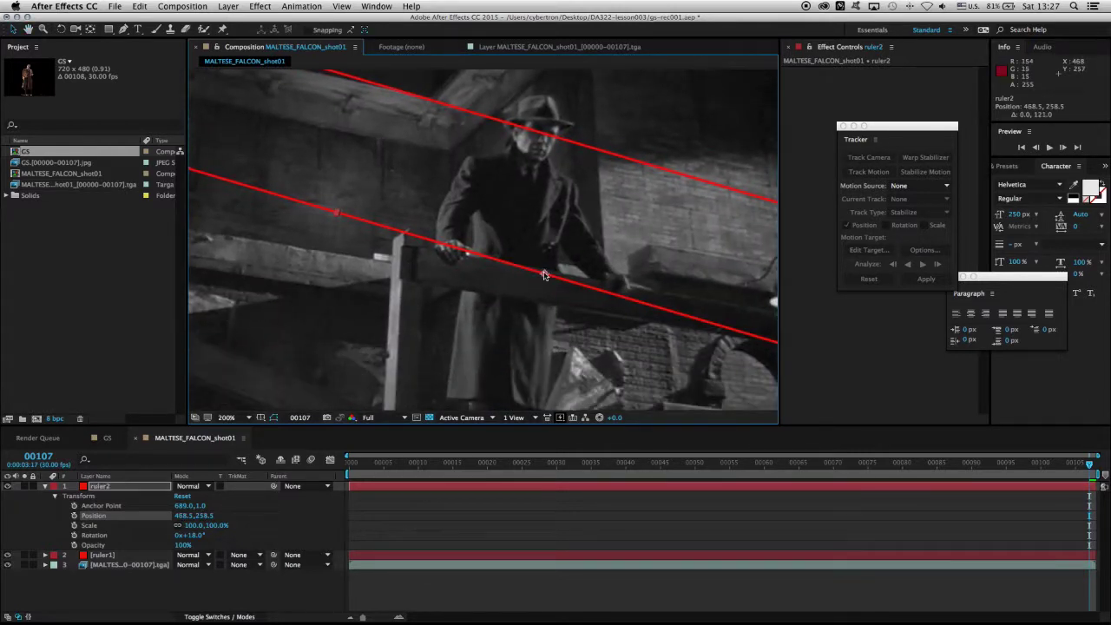
pyautogui.moveTo(545, 275); pyautogui.dragTo(545, 274)
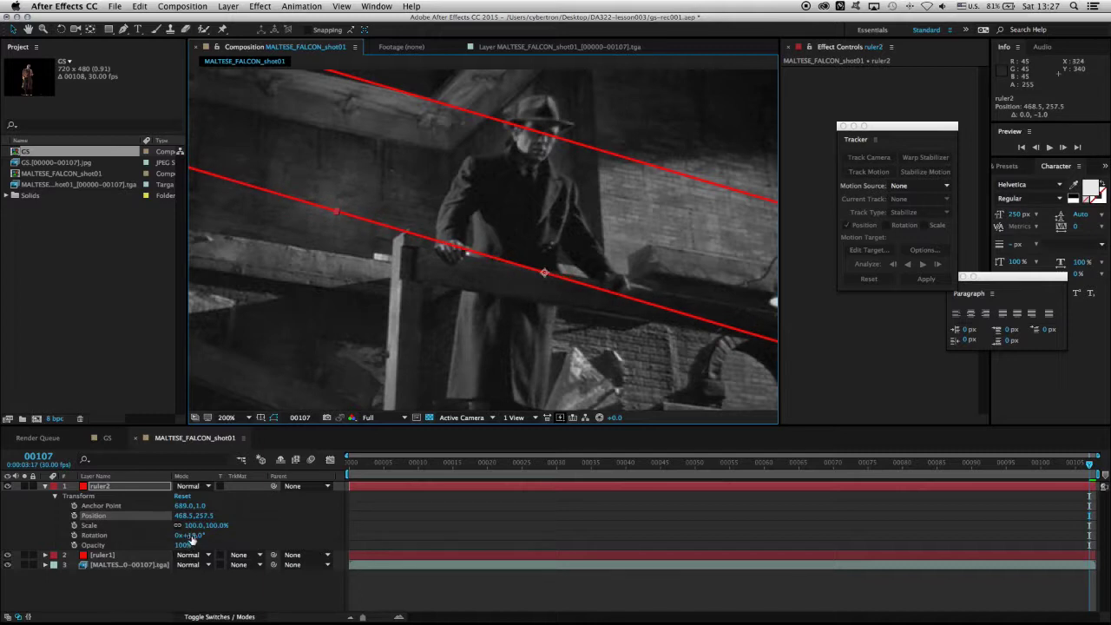
pyautogui.moveTo(191, 538)
pyautogui.mouseDown()
pyautogui.moveTo(181, 538)
pyautogui.moveTo(194, 536)
pyautogui.mouseUp()
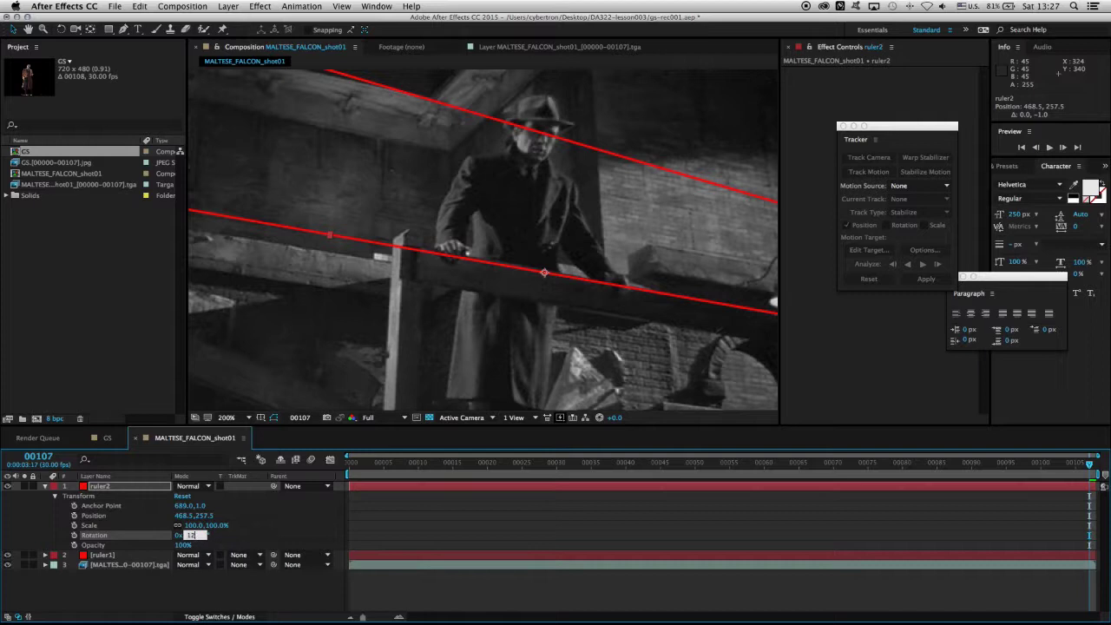
pyautogui.press('Return')
pyautogui.press('Up')
pyautogui.scroll(-1, 492, 265)
pyautogui.scroll(1, 492, 265)
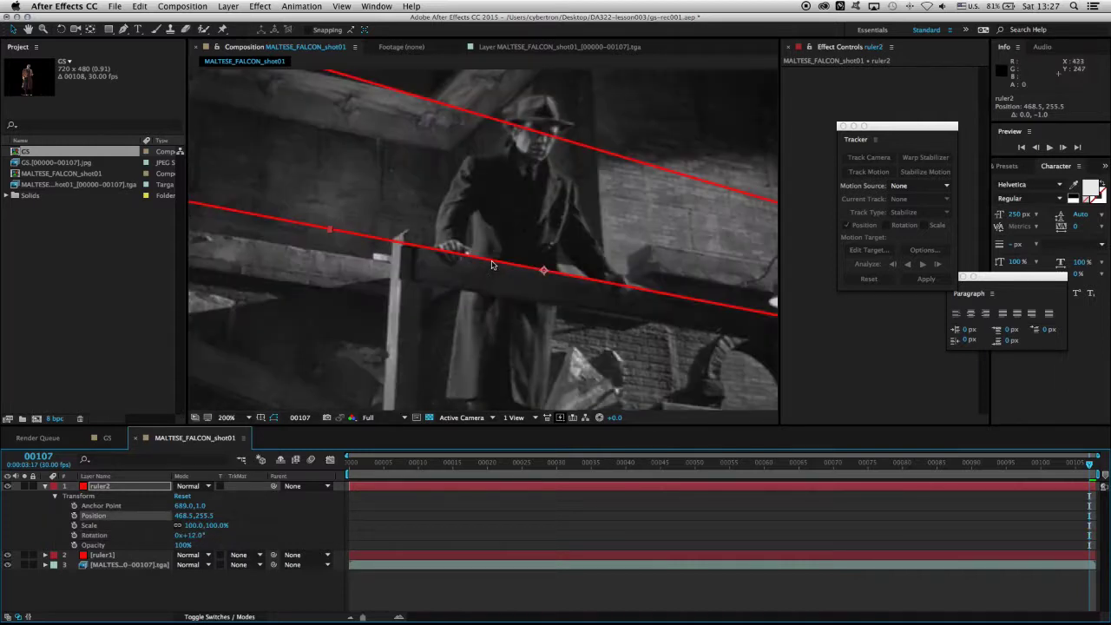
pyautogui.press('Up')
pyautogui.press('Down')
pyautogui.press('Up')
pyautogui.scroll(-1, 483, 241)
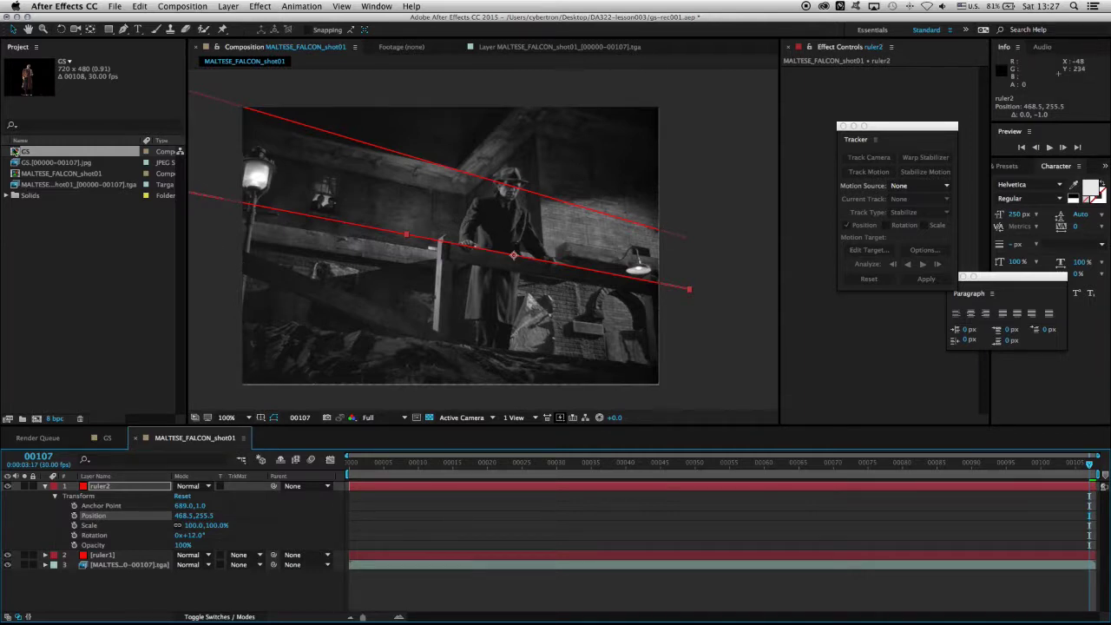
# Add the GS composition to the shot between ruler1 and the background footage, and lower its opacity to 45%
pyautogui.moveTo(13, 152); pyautogui.dragTo(126, 566)
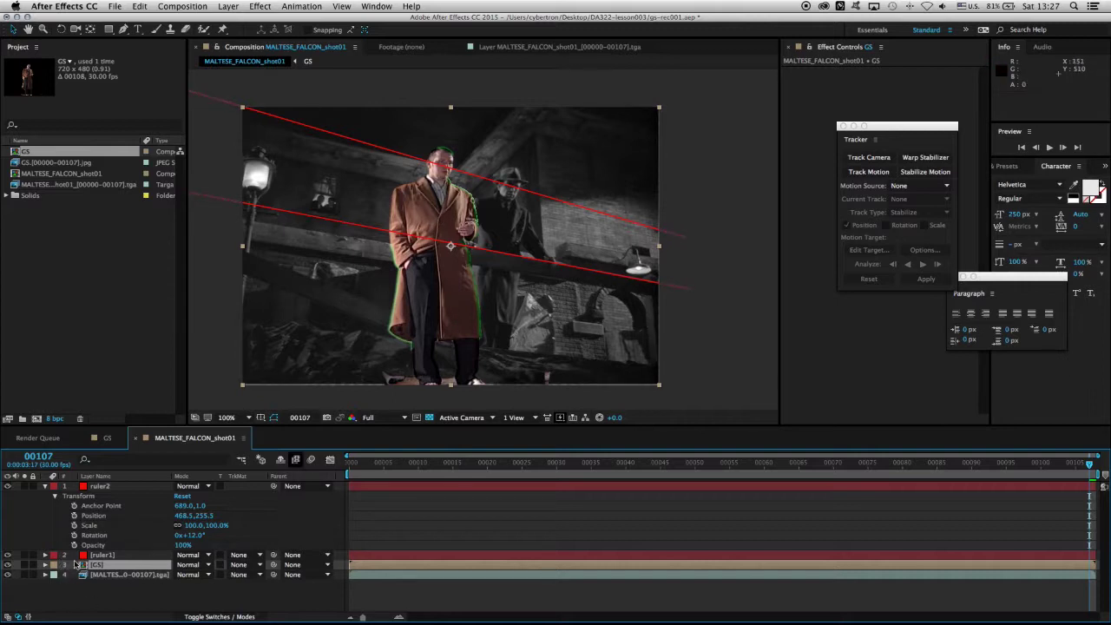
pyautogui.click(121, 565)
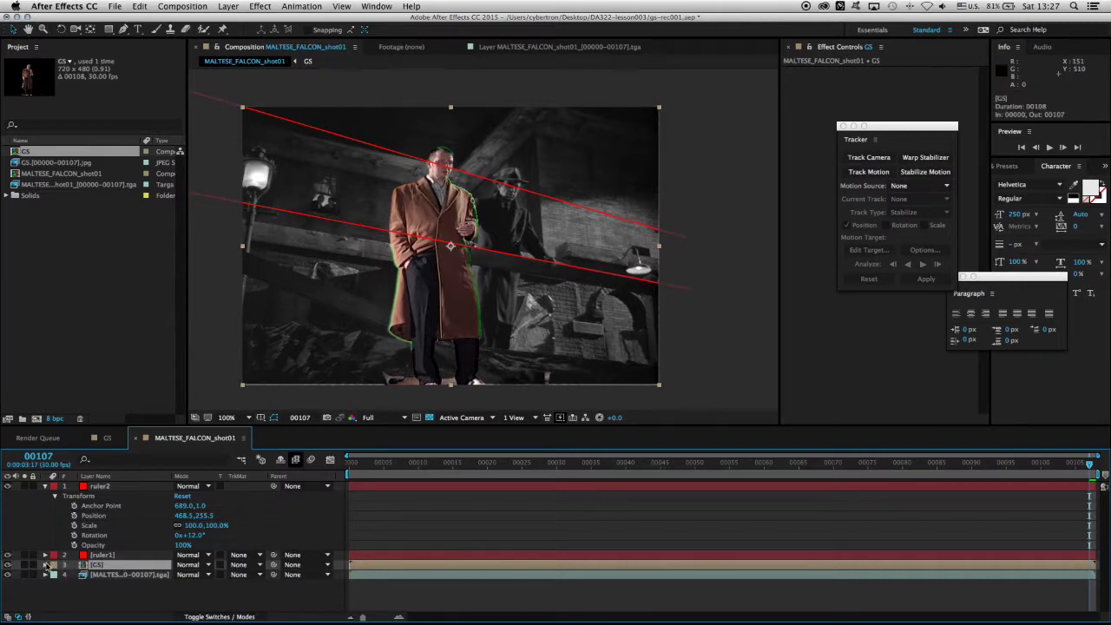
pyautogui.click(46, 565)
pyautogui.click(54, 576)
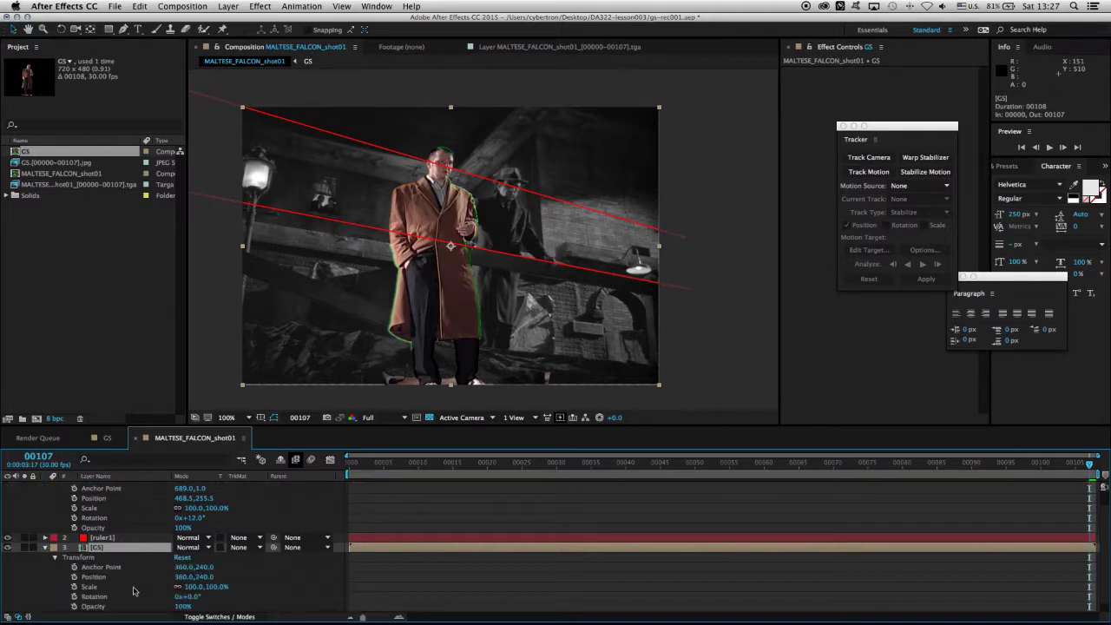
pyautogui.moveTo(184, 607); pyautogui.dragTo(146, 601)
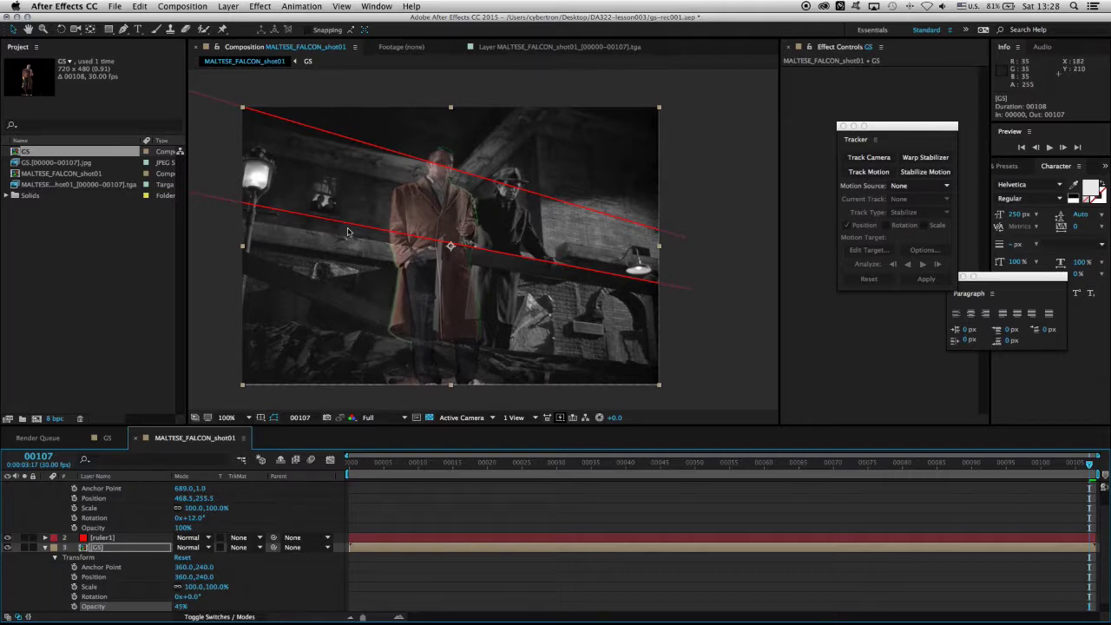
# Overlay the GS figure on the man in the hat and match his size, using 83% scale at position 475, 251
pyautogui.moveTo(429, 214); pyautogui.dragTo(497, 240)
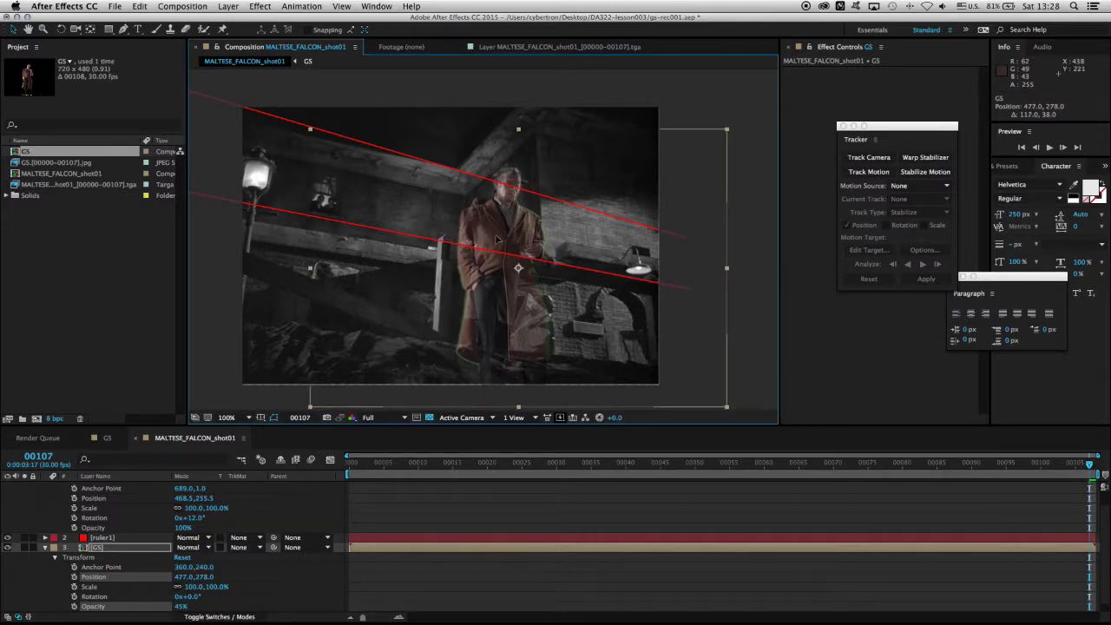
pyautogui.scroll(2, 510, 199)
pyautogui.moveTo(562, 168); pyautogui.dragTo(553, 168)
pyautogui.moveTo(553, 168); pyautogui.dragTo(509, 321)
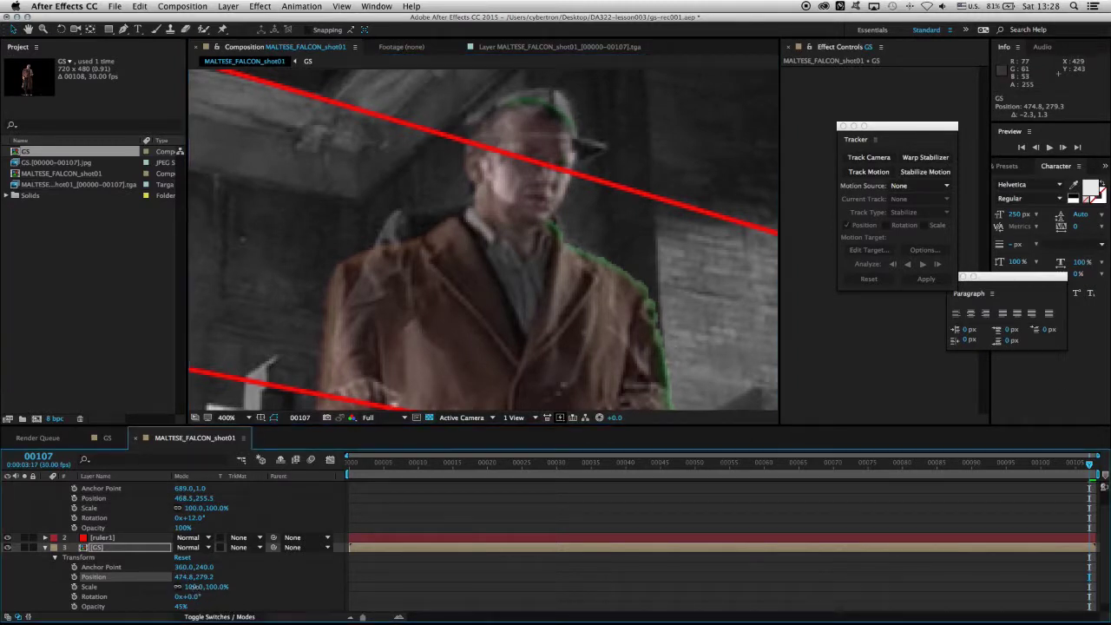
pyautogui.moveTo(194, 590); pyautogui.dragTo(183, 587)
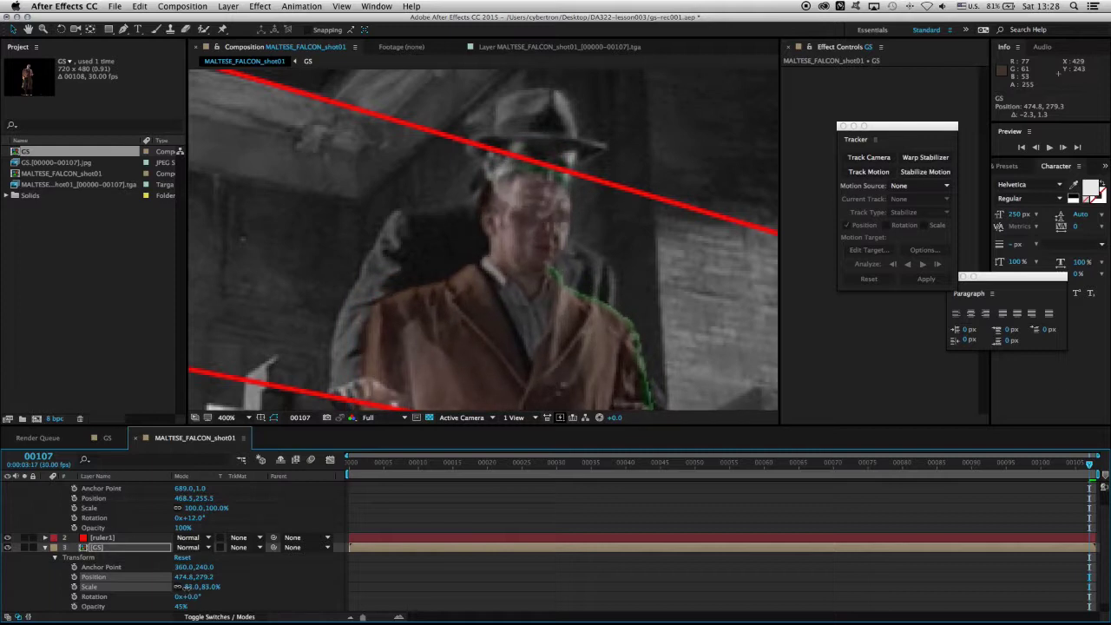
pyautogui.moveTo(479, 339); pyautogui.dragTo(476, 275)
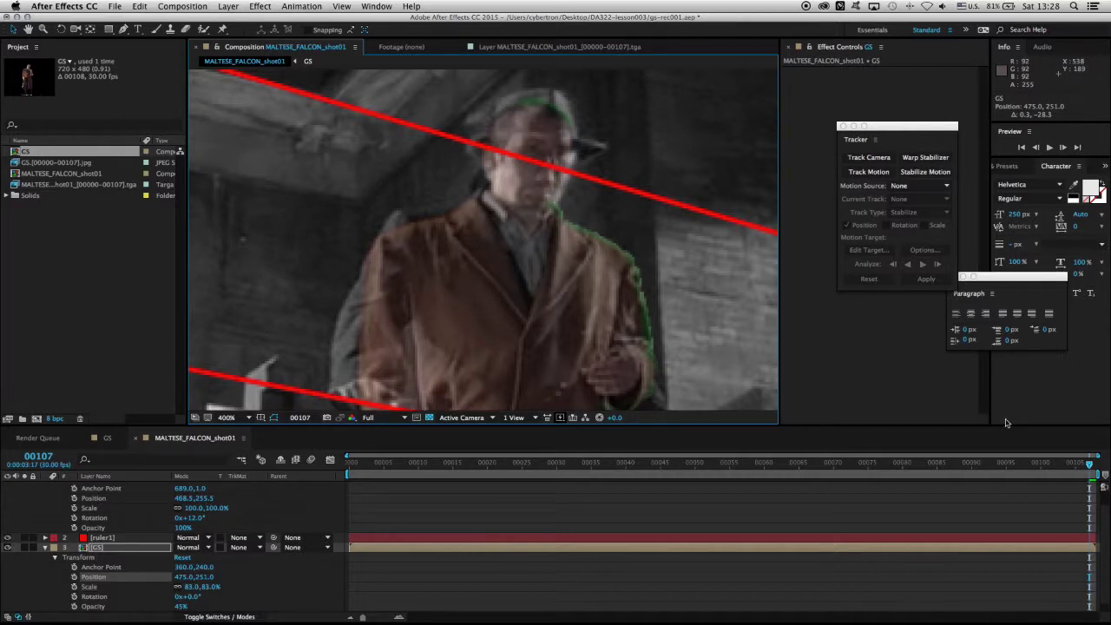
# Move the GS figure beside the man to position 283, 216 and start Position and Scale keyframes at frame 107
pyautogui.press(',')
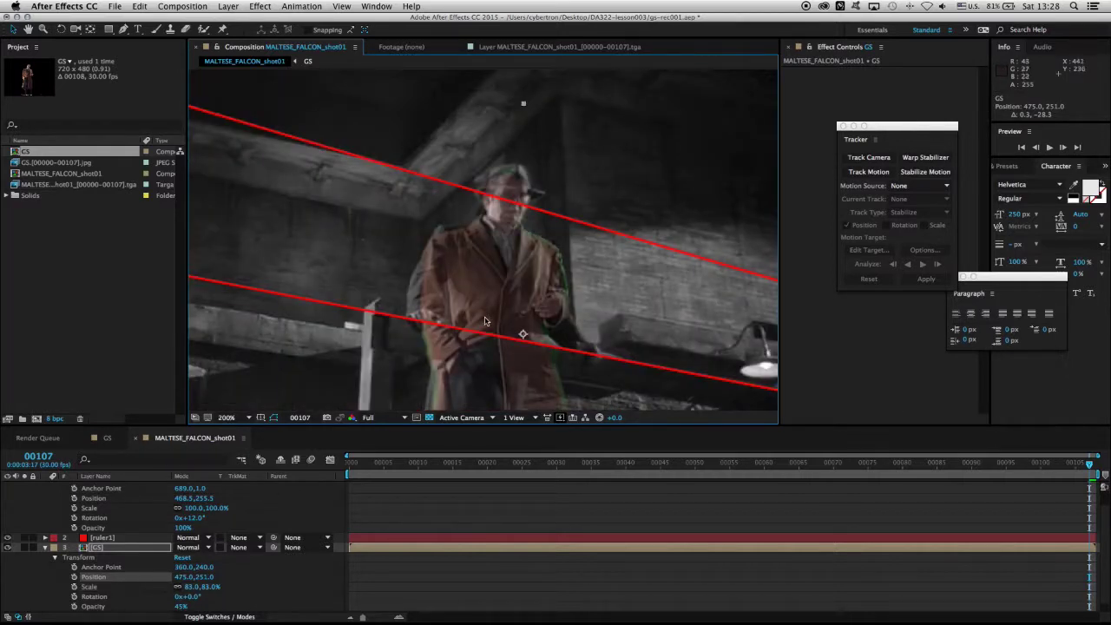
pyautogui.press(',')
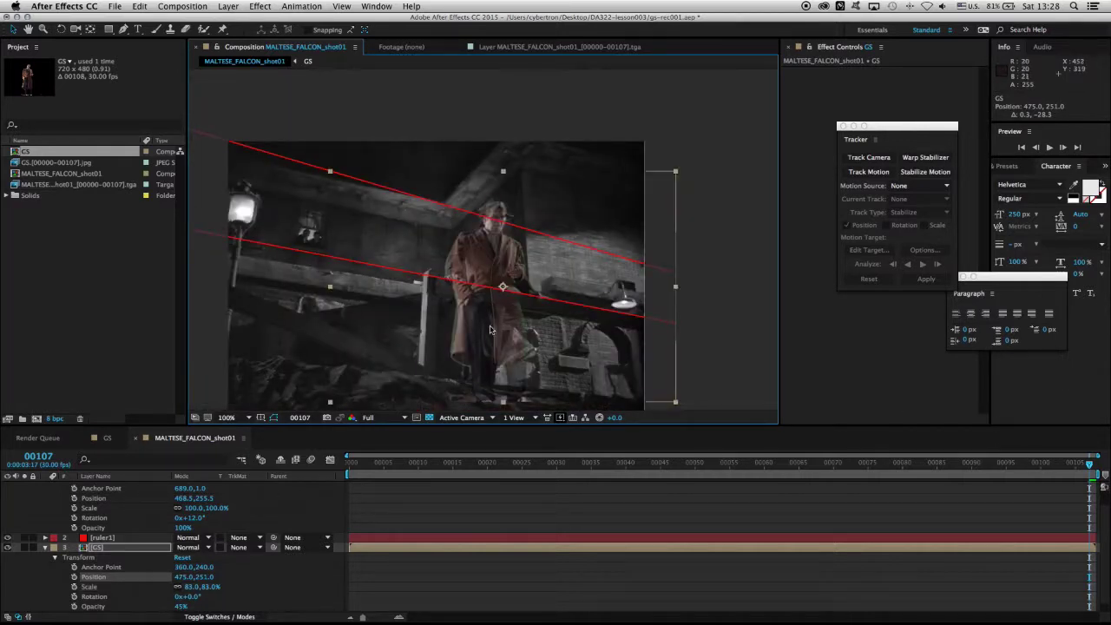
pyautogui.moveTo(498, 327); pyautogui.dragTo(394, 308)
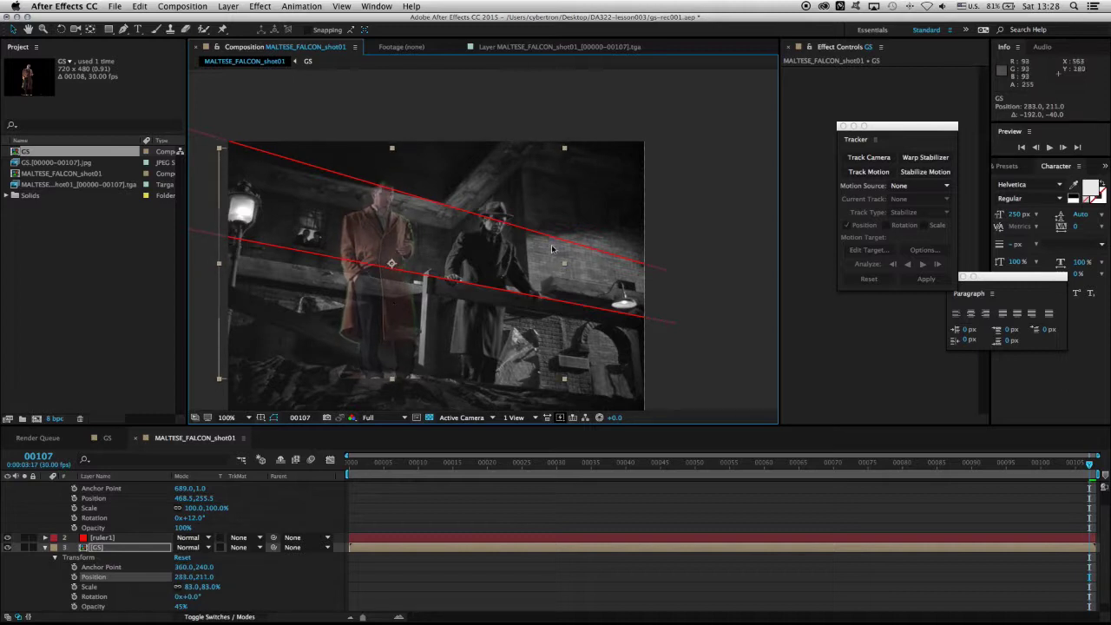
pyautogui.moveTo(380, 310); pyautogui.dragTo(378, 314)
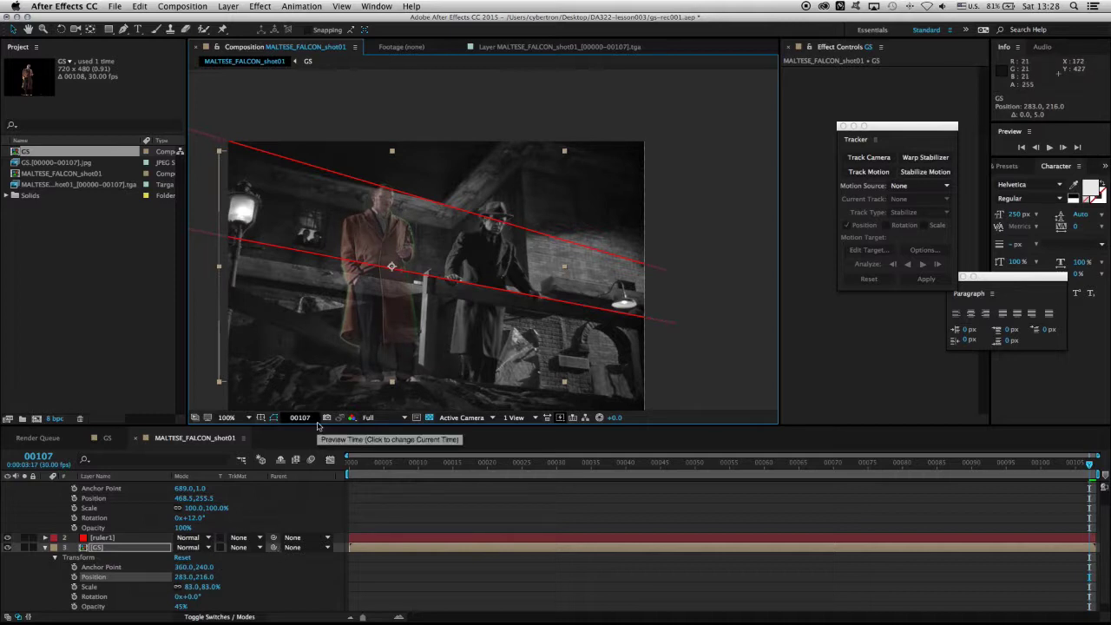
pyautogui.click(74, 577)
pyautogui.click(74, 588)
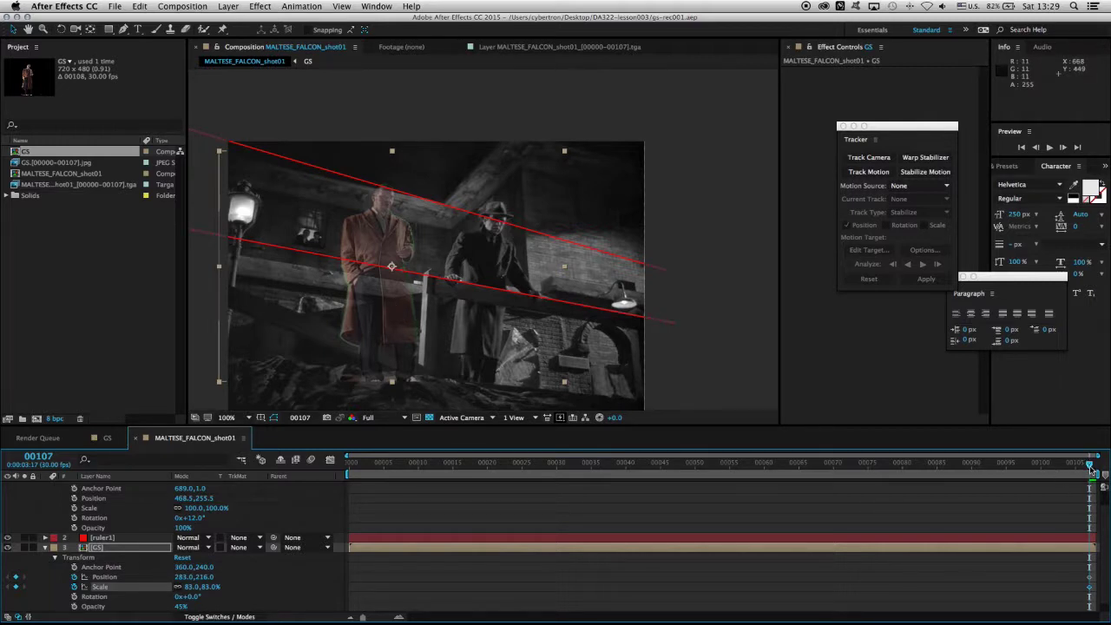
# At frame 0, keyframe the GS layer at 71% scale and position 236.5, 287.5, placing the figure by the wooden post
pyautogui.moveTo(1093, 469); pyautogui.dragTo(349, 469)
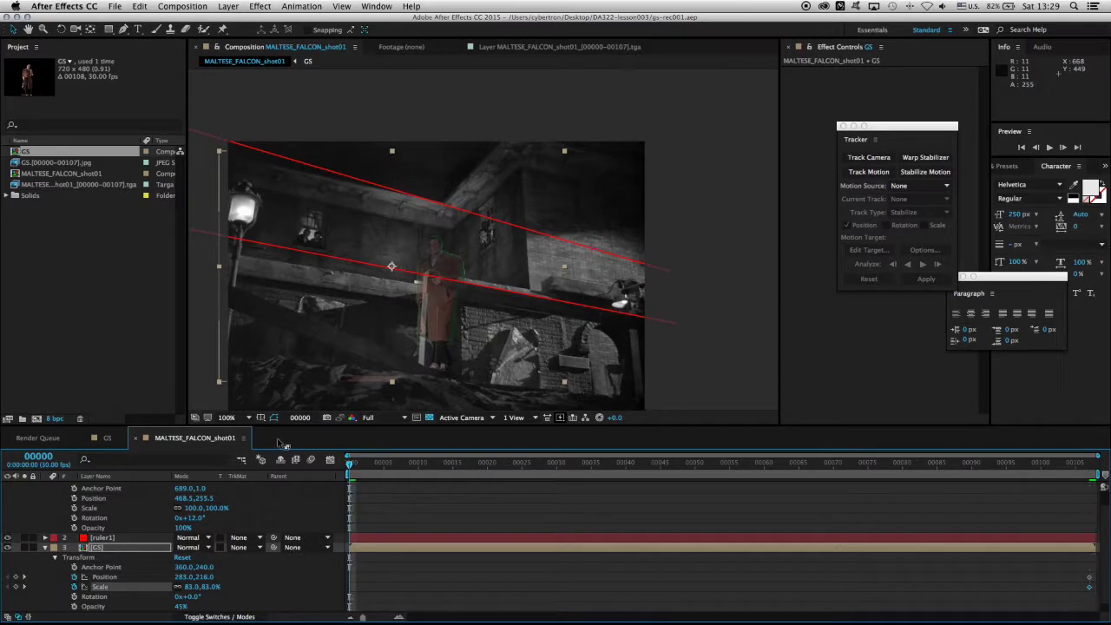
pyautogui.moveTo(440, 311); pyautogui.dragTo(430, 350)
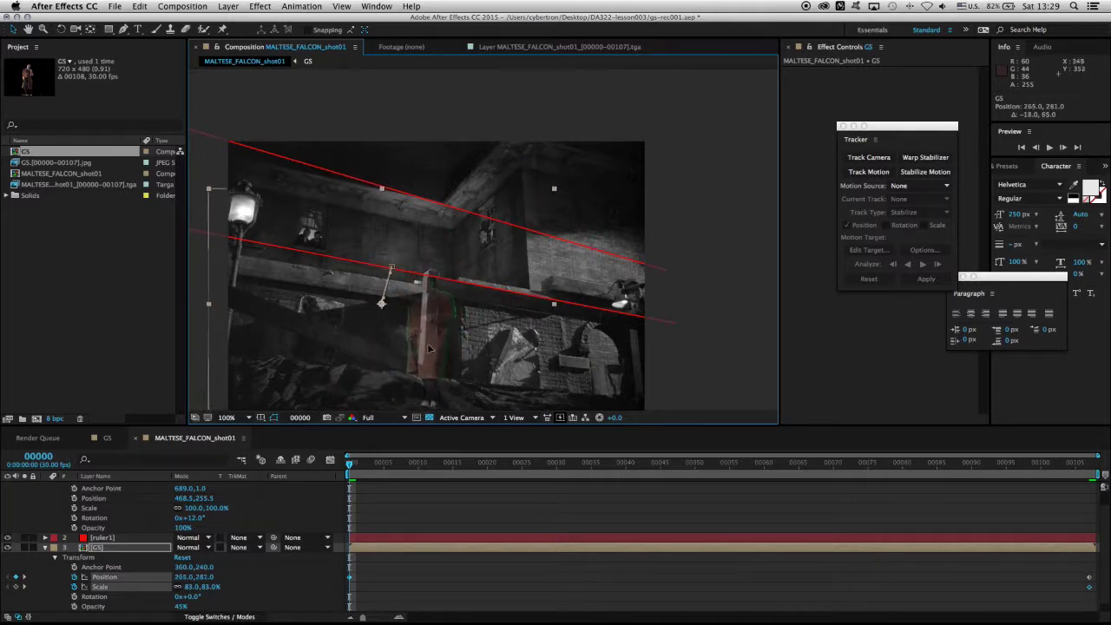
pyautogui.moveTo(190, 588); pyautogui.dragTo(182, 588)
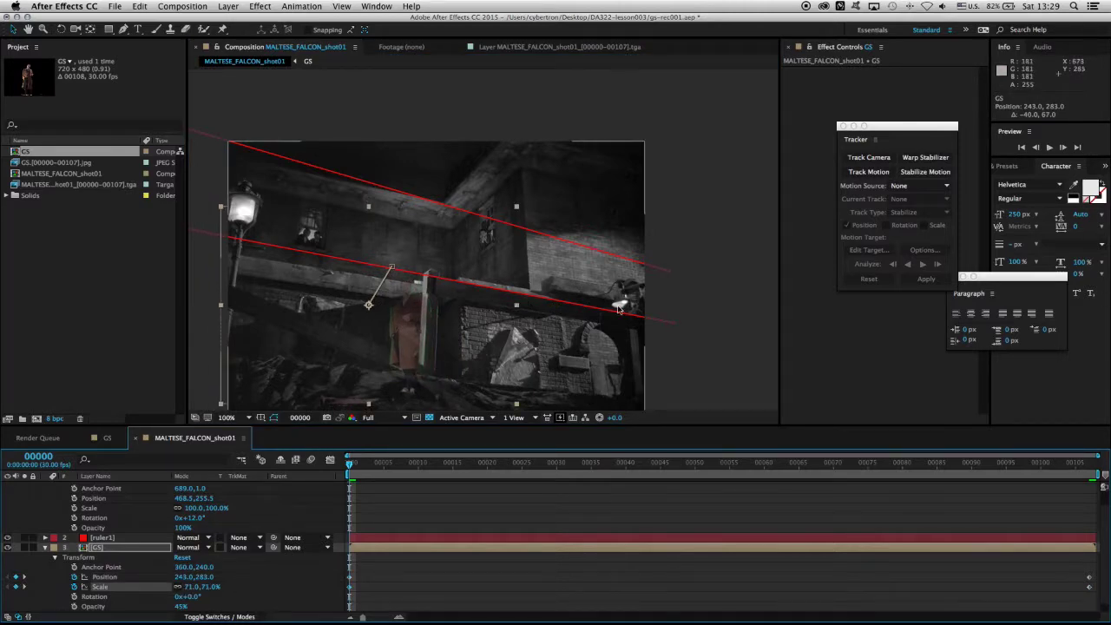
pyautogui.press('.')
pyautogui.moveTo(689, 322); pyautogui.dragTo(352, 176)
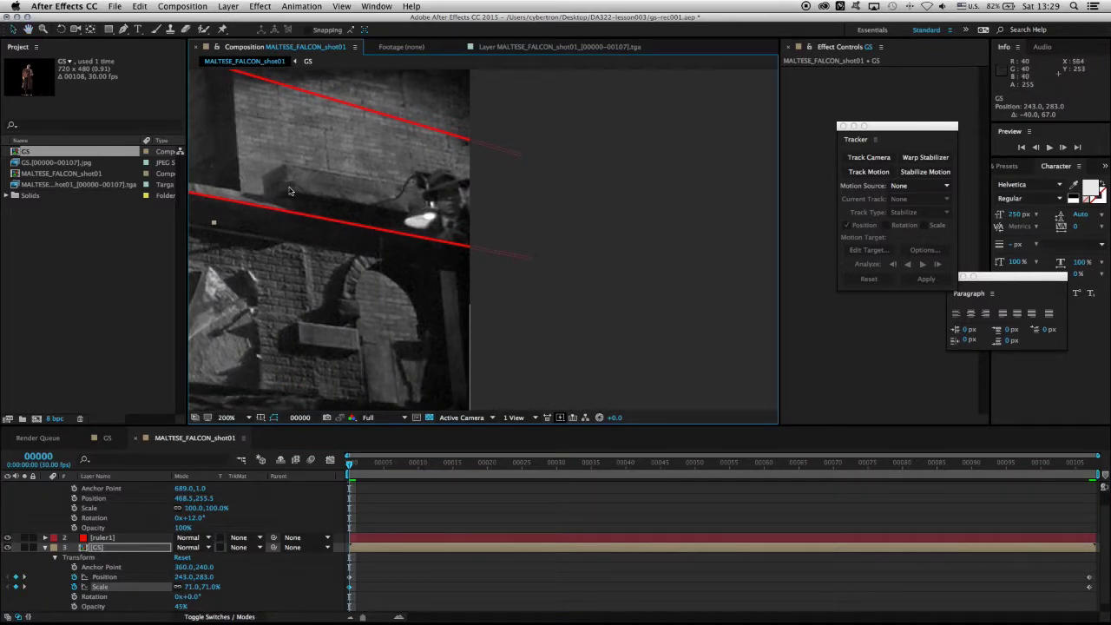
pyautogui.hscroll(-5, 415, 201)
pyautogui.scroll(3, 446, 276)
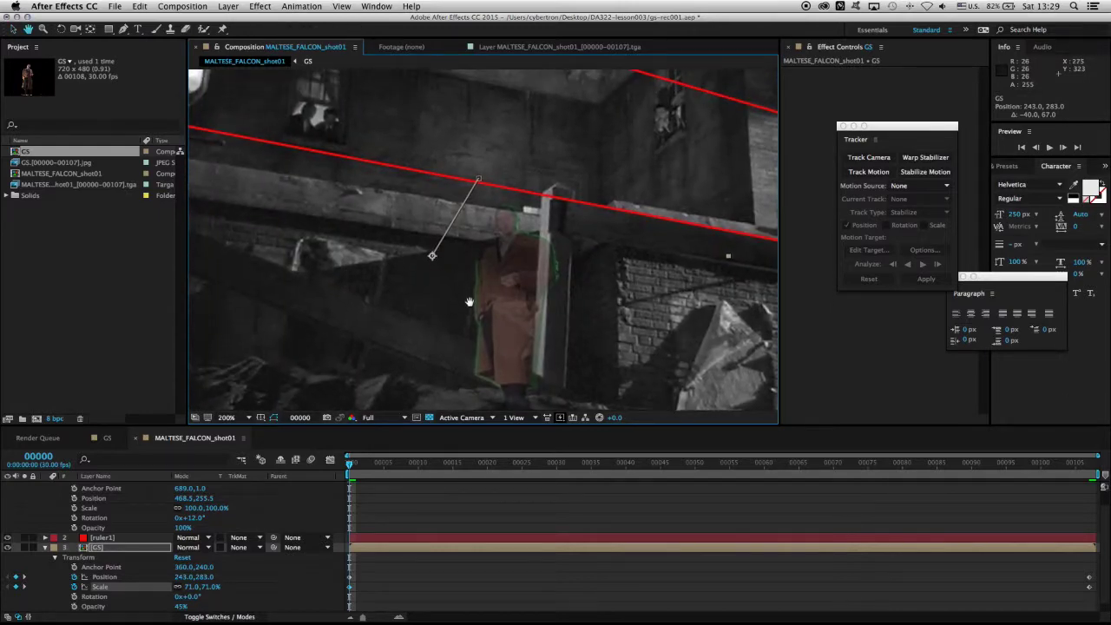
pyautogui.moveTo(508, 263); pyautogui.dragTo(499, 269)
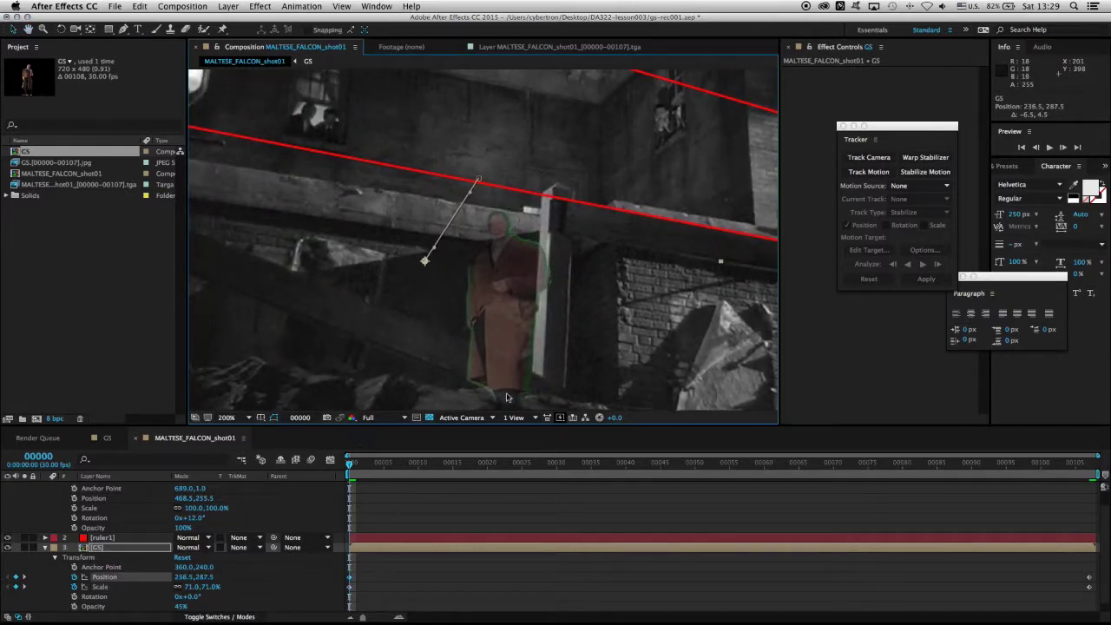
# Restore the GS layer's opacity to 100% and hide the ruler1 and ruler2 layers
pyautogui.press(',')
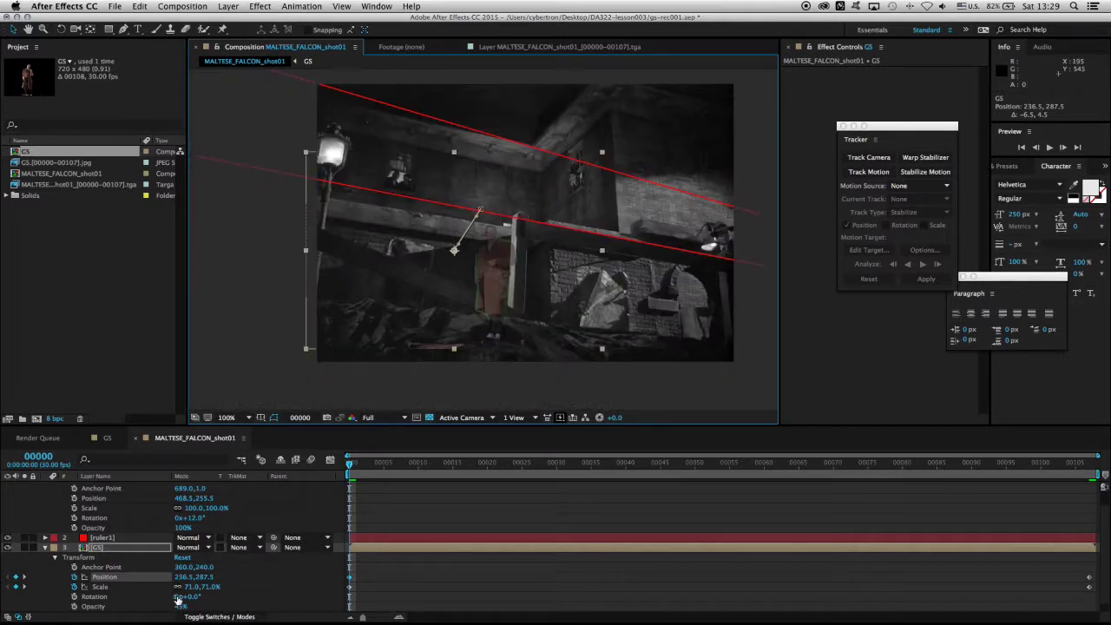
pyautogui.moveTo(178, 607); pyautogui.dragTo(228, 600)
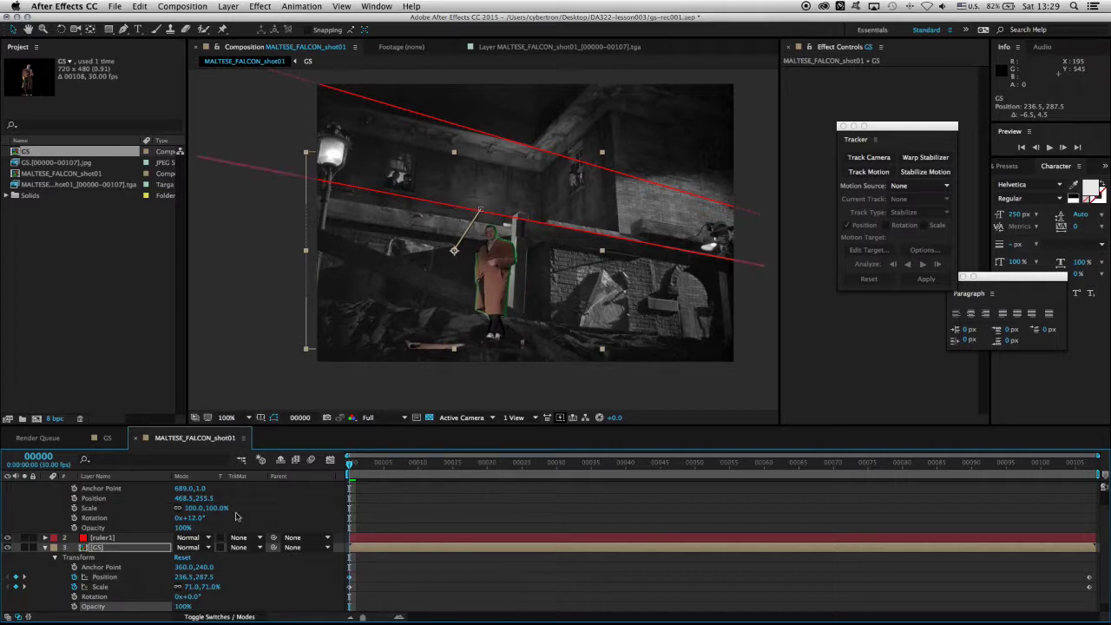
pyautogui.click(8, 538)
pyautogui.scroll(1, 41, 527)
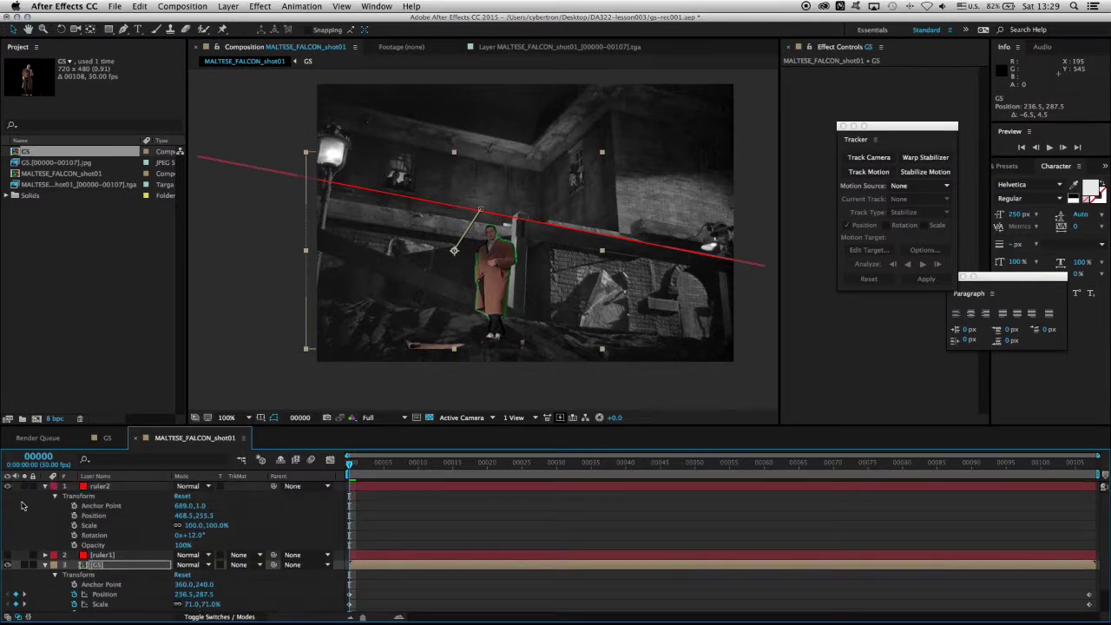
pyautogui.click(8, 486)
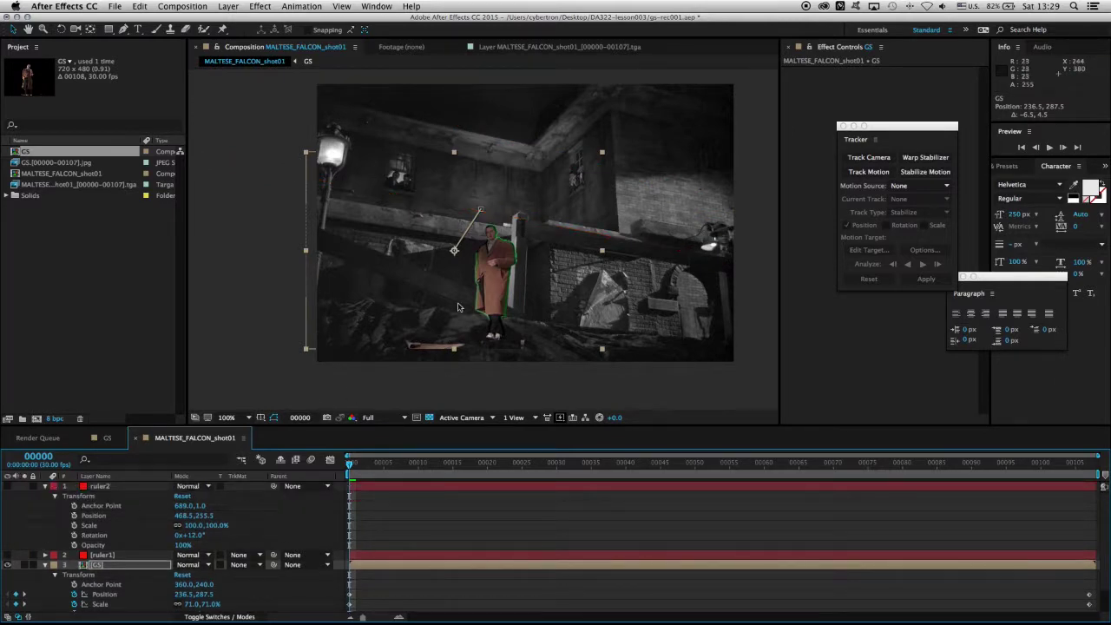
# Deselect all layers and preview the whole shot to check the GS figure's movement against the background
pyautogui.press('F2')
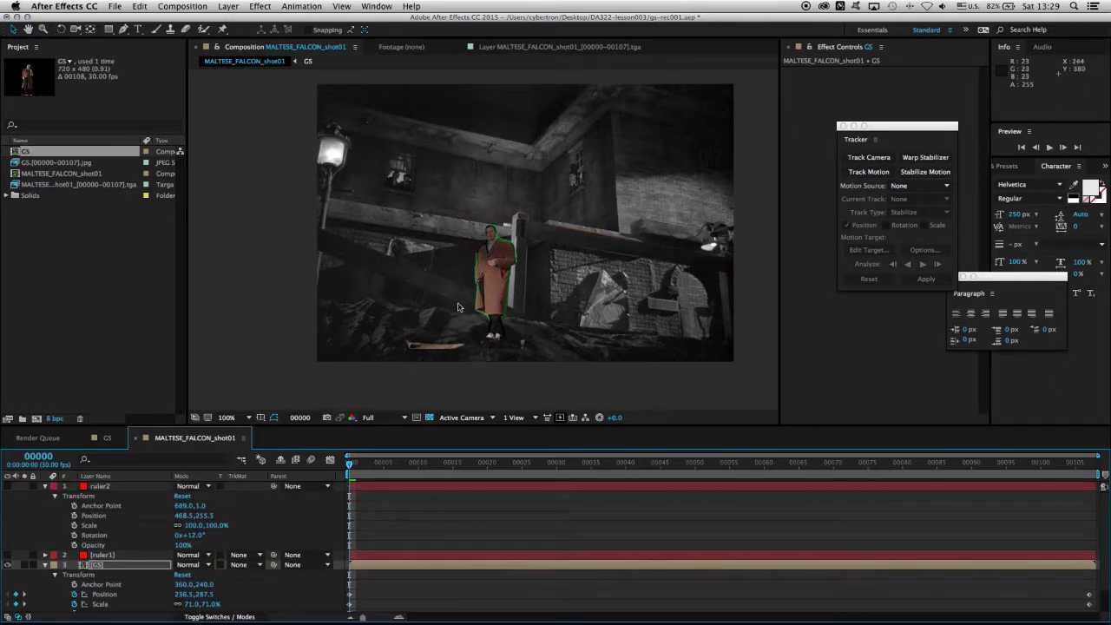
pyautogui.press('space')
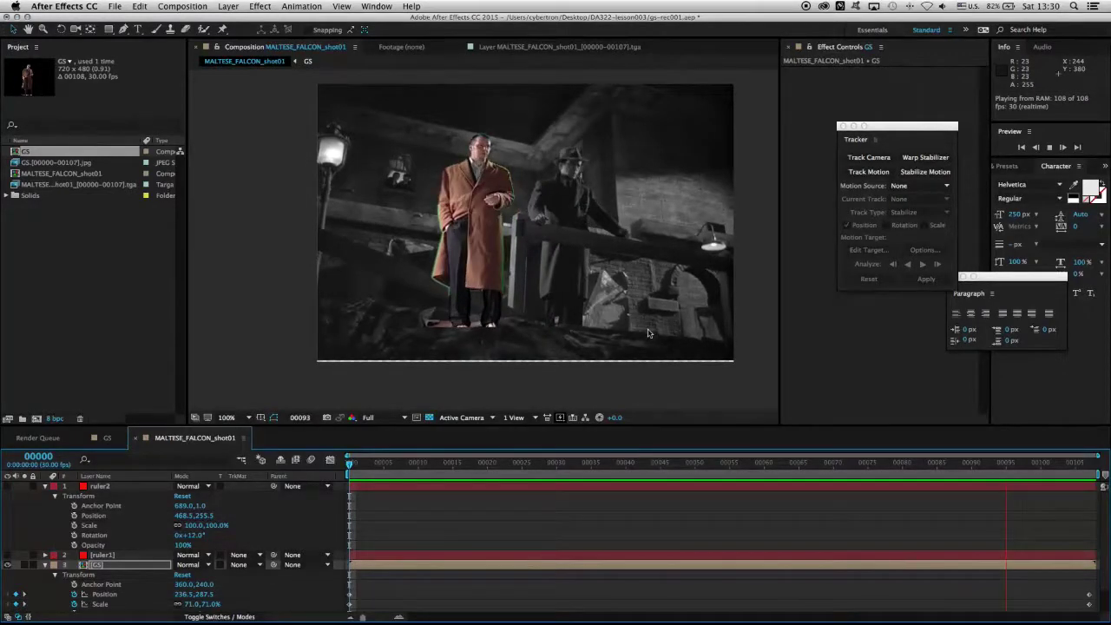
pyautogui.moveTo(893, 465); pyautogui.dragTo(323, 464)
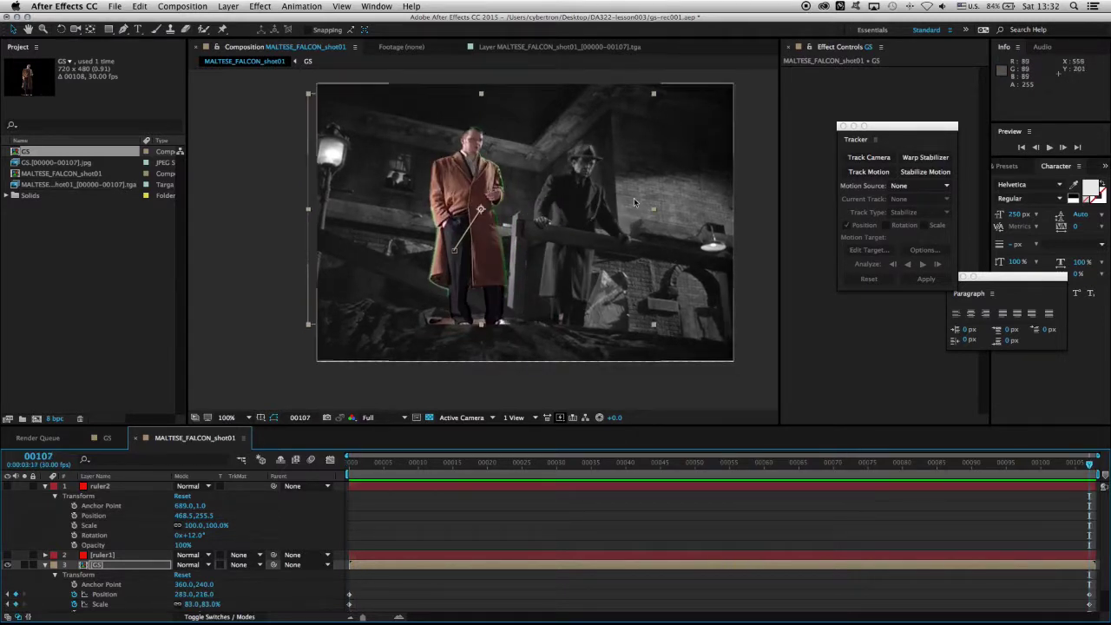
# Add the Advanced Spill Suppressor effect to the GS layer and check the coat edges for green fringing
pyautogui.click(141, 566)
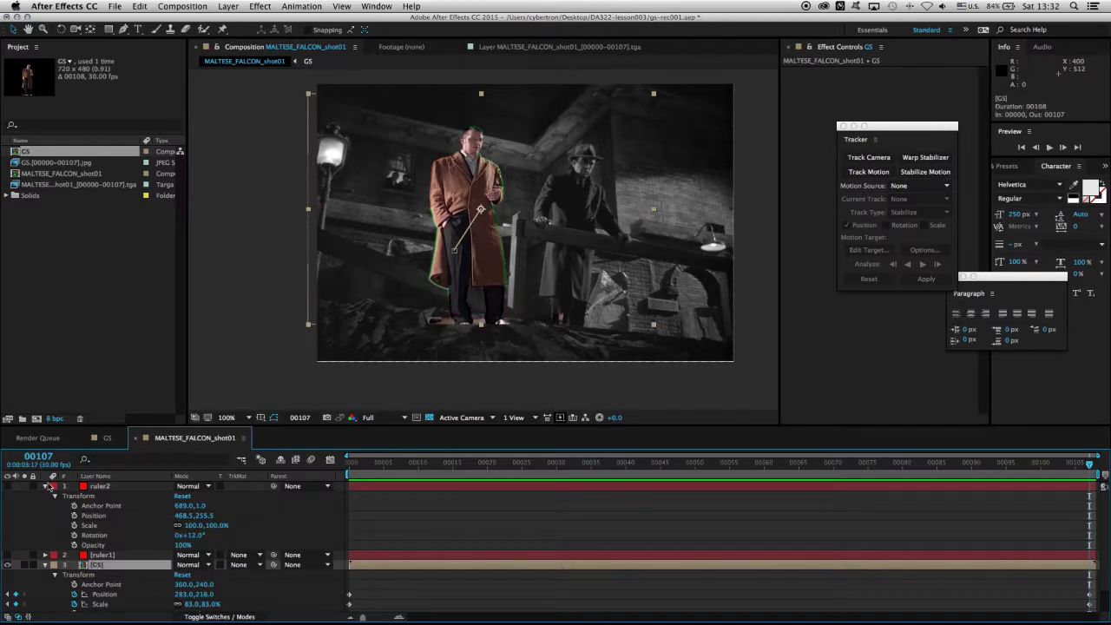
pyautogui.click(45, 487)
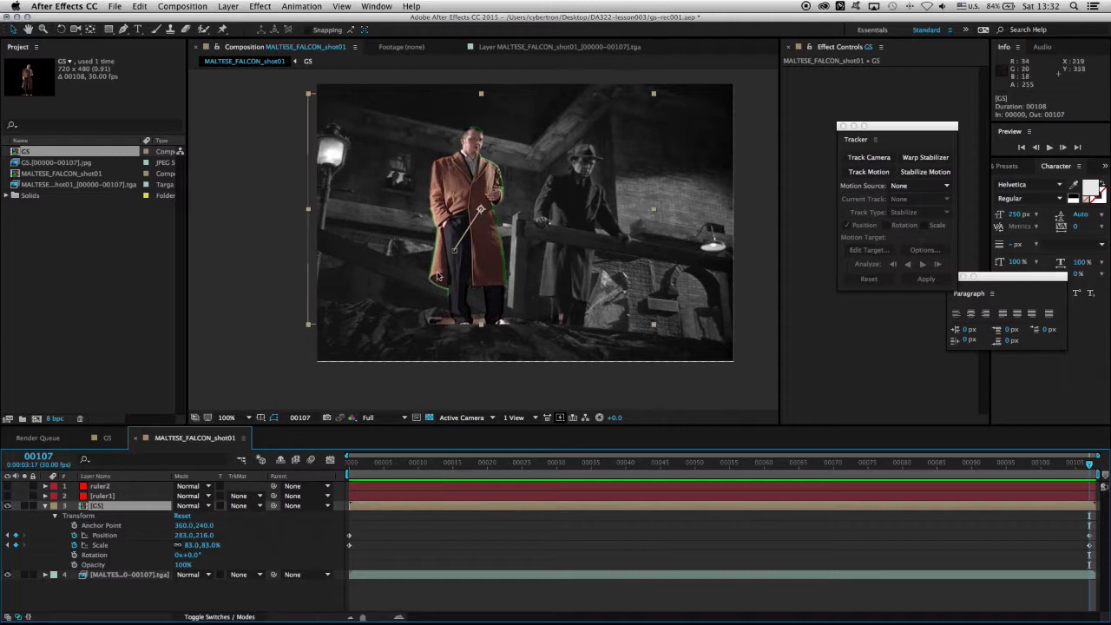
pyautogui.click(261, 7)
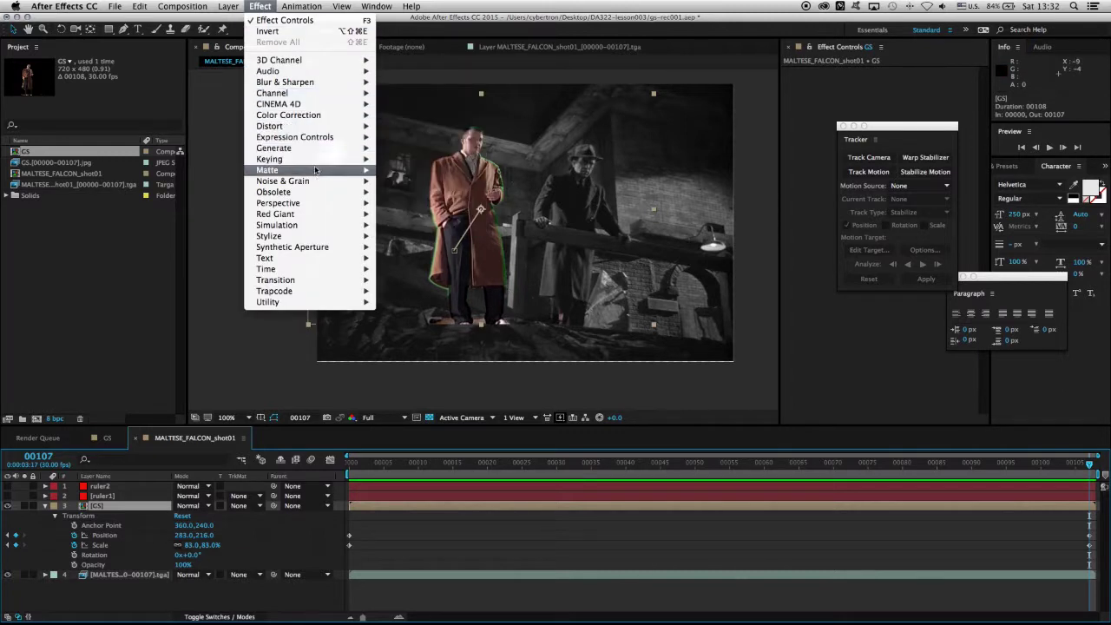
pyautogui.moveTo(326, 164)
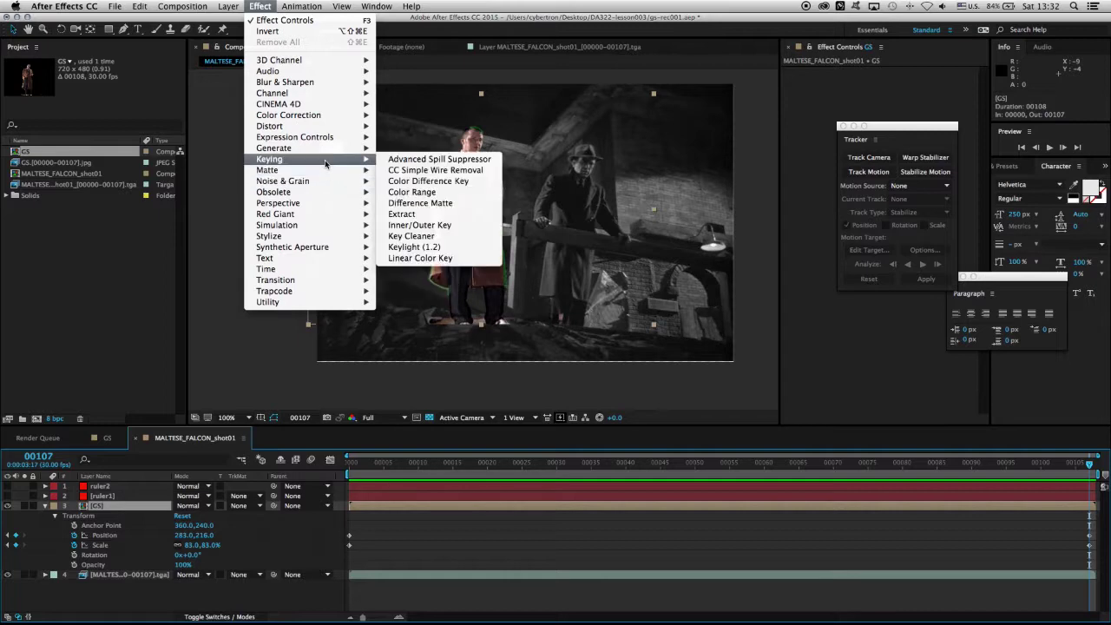
pyautogui.click(440, 162)
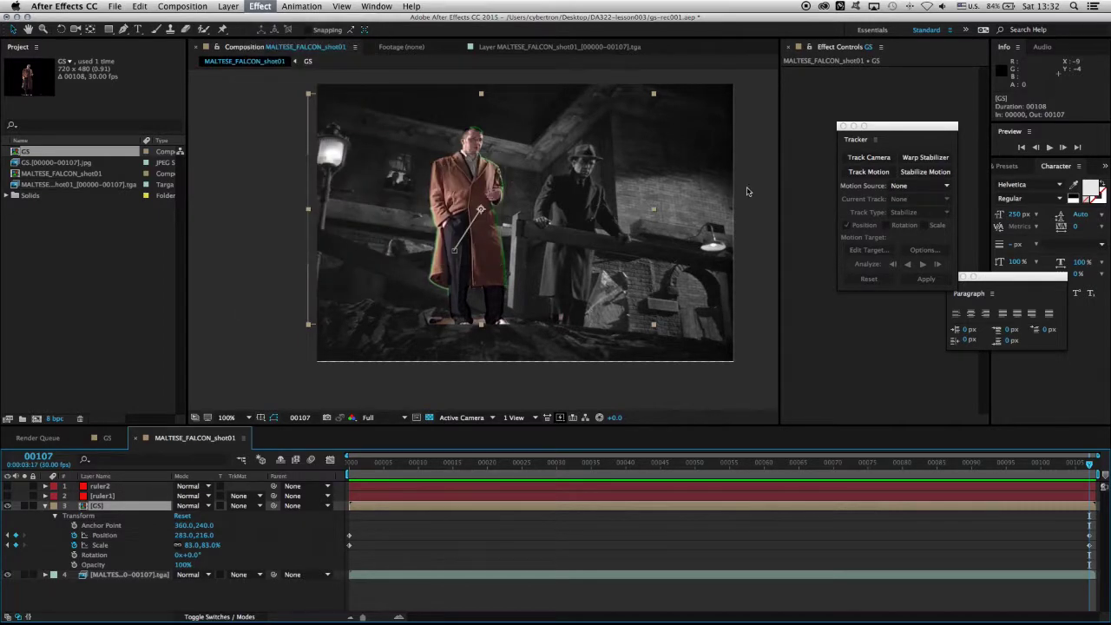
pyautogui.moveTo(883, 128); pyautogui.dragTo(988, 169)
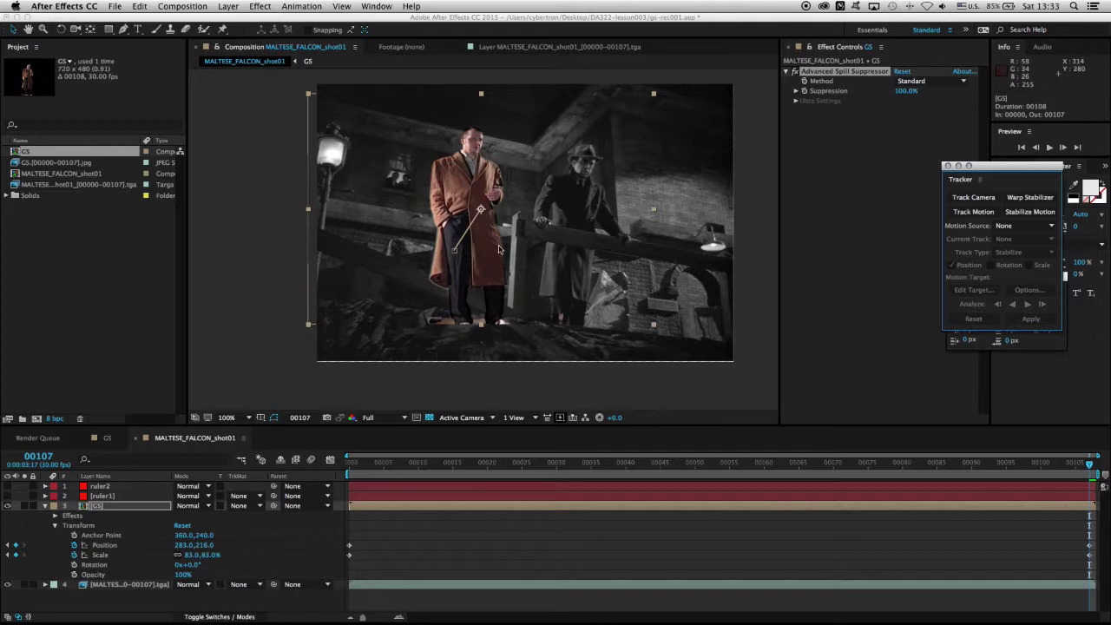
pyautogui.press('.')
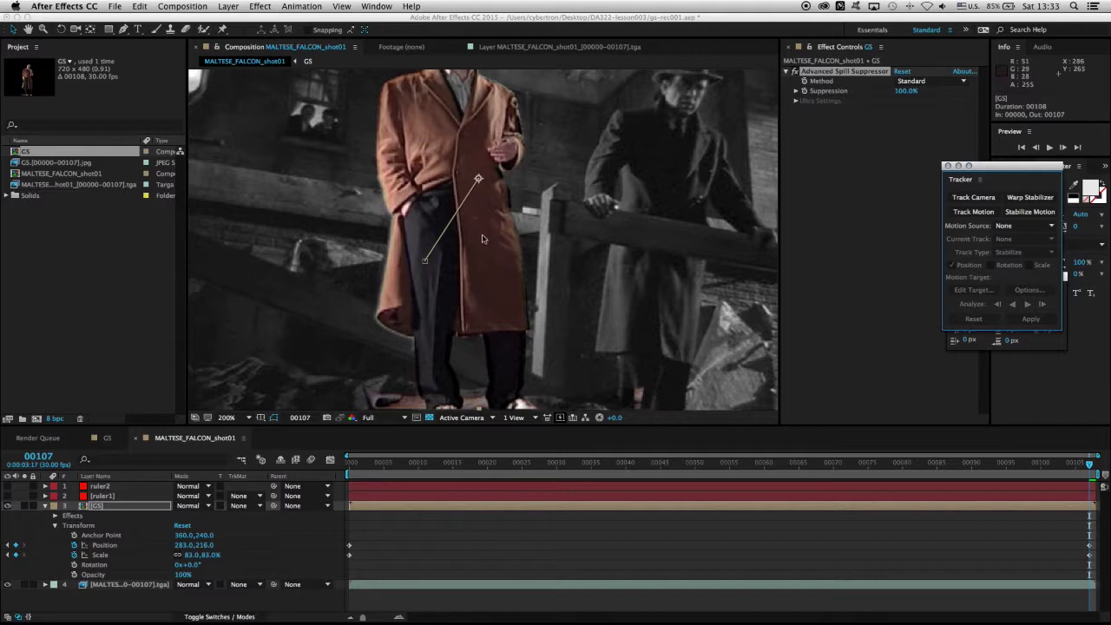
pyautogui.scroll(-2, 483, 238)
pyautogui.moveTo(478, 173)
pyautogui.mouseDown()
pyautogui.moveTo(478, 214)
pyautogui.moveTo(486, 175)
pyautogui.mouseUp()
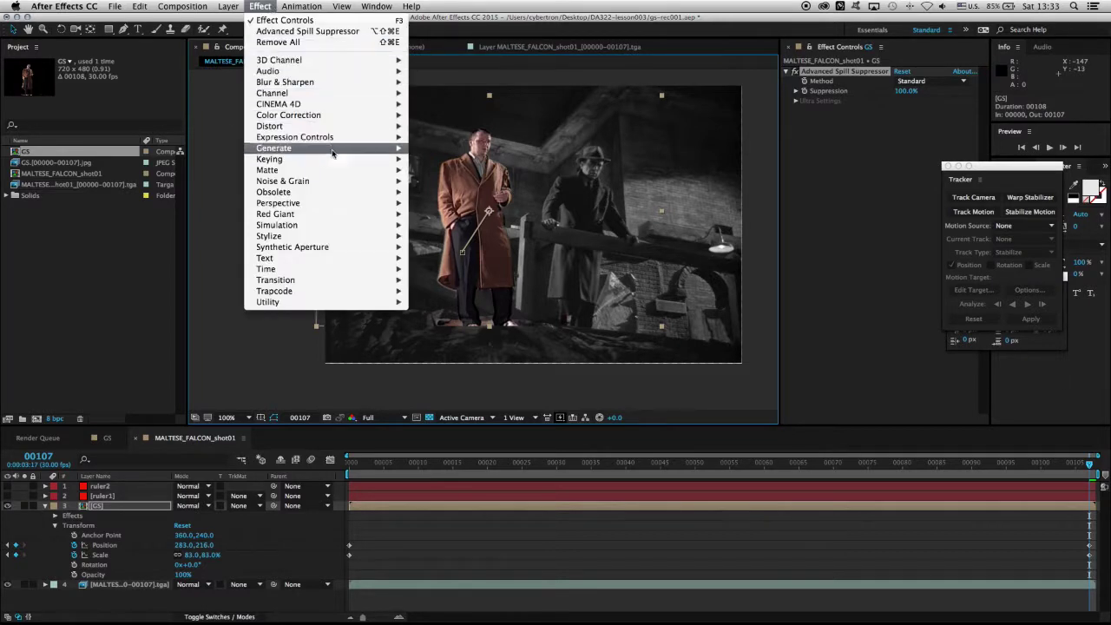
# Add a Hue/Saturation effect to the GS layer and set Master Saturation to -100
pyautogui.moveTo(343, 115)
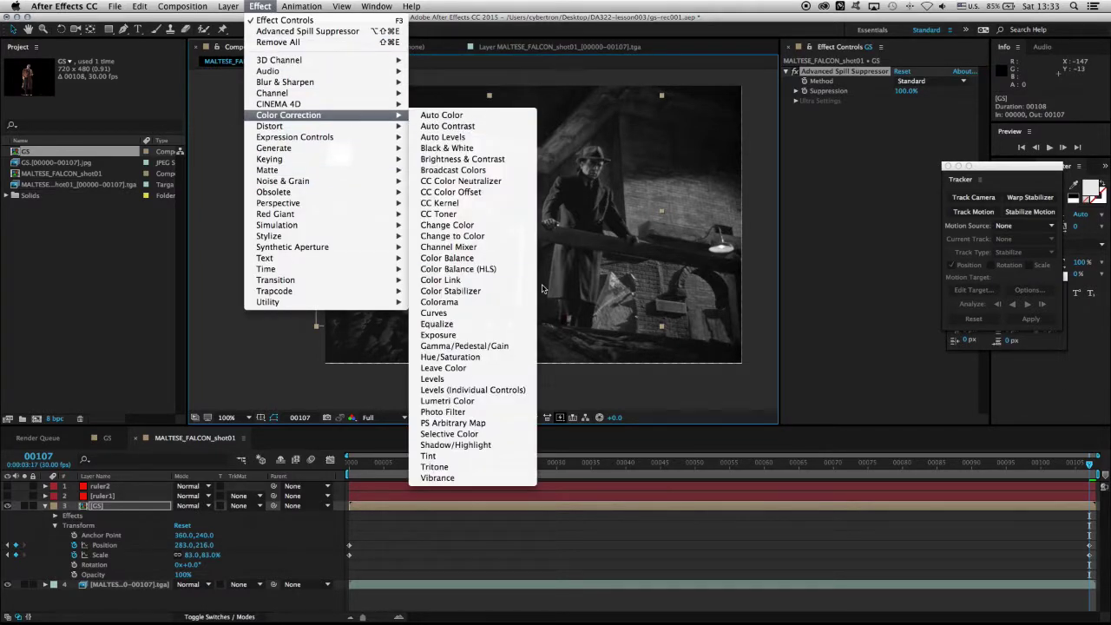
pyautogui.click(474, 357)
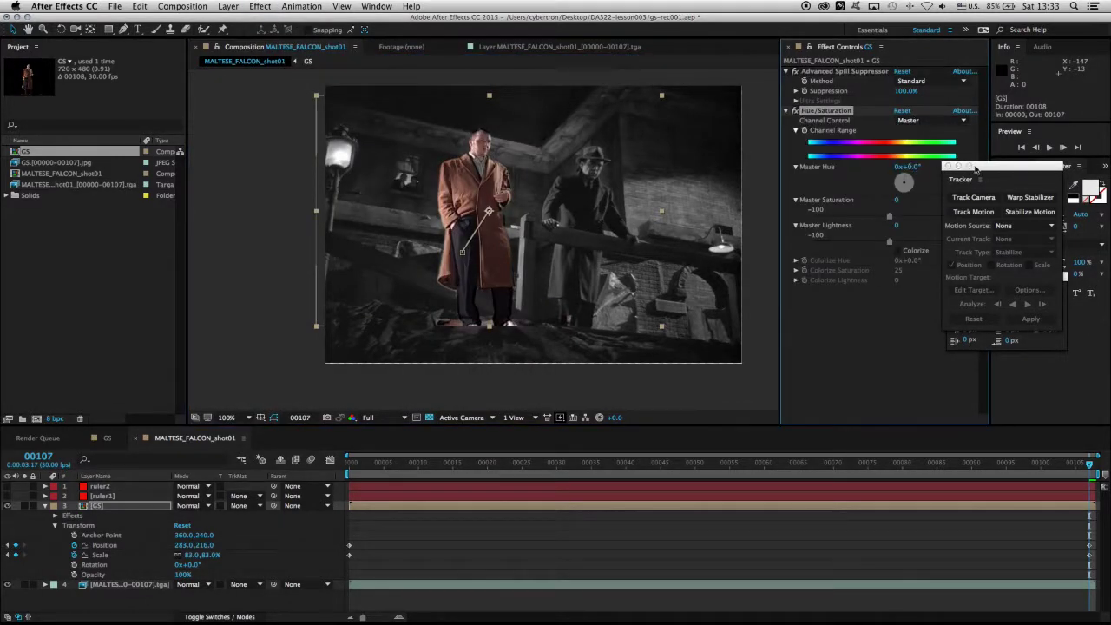
pyautogui.moveTo(948, 175); pyautogui.dragTo(1035, 136)
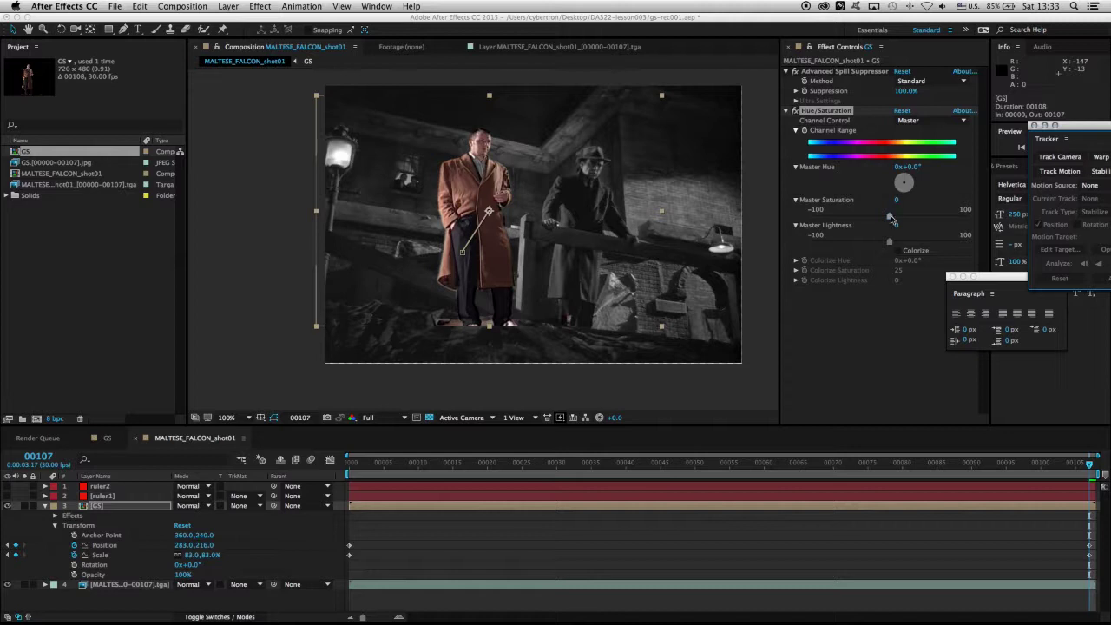
pyautogui.moveTo(889, 217); pyautogui.dragTo(803, 213)
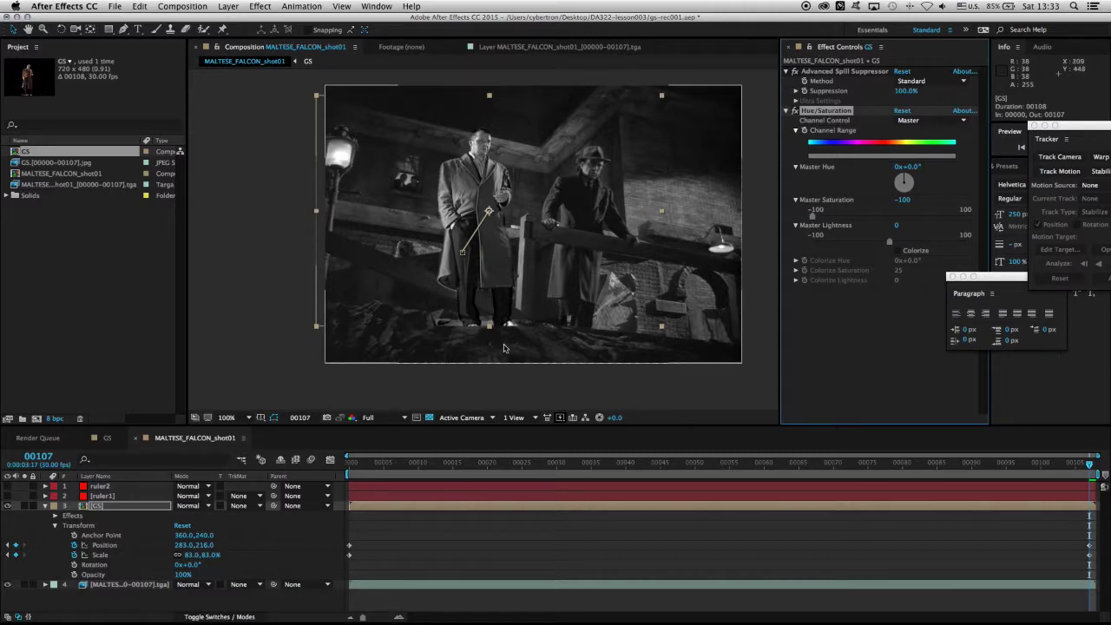
# Examine the desaturated figure up close against the man beside him and at other frames of the shot
pyautogui.press('.')
pyautogui.press('.')
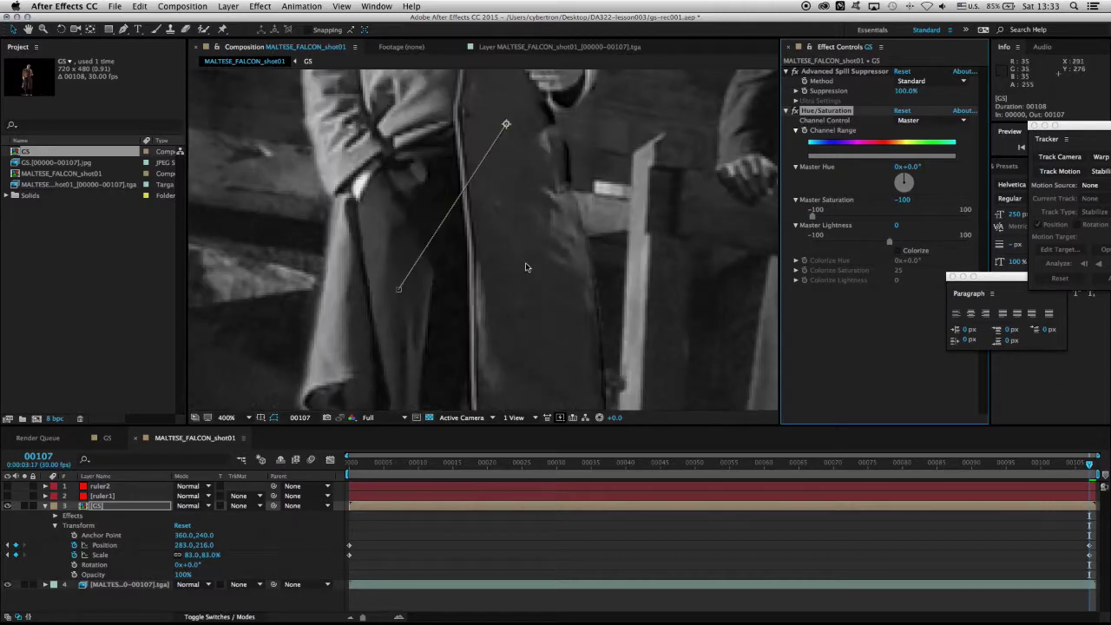
pyautogui.press(',')
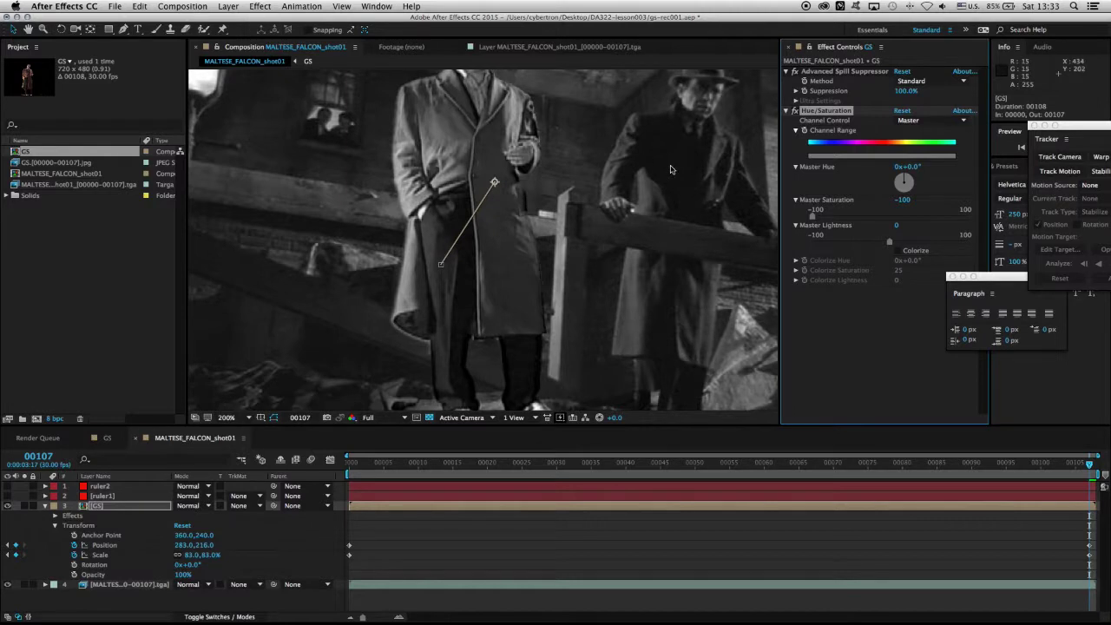
pyautogui.moveTo(663, 143); pyautogui.dragTo(499, 230)
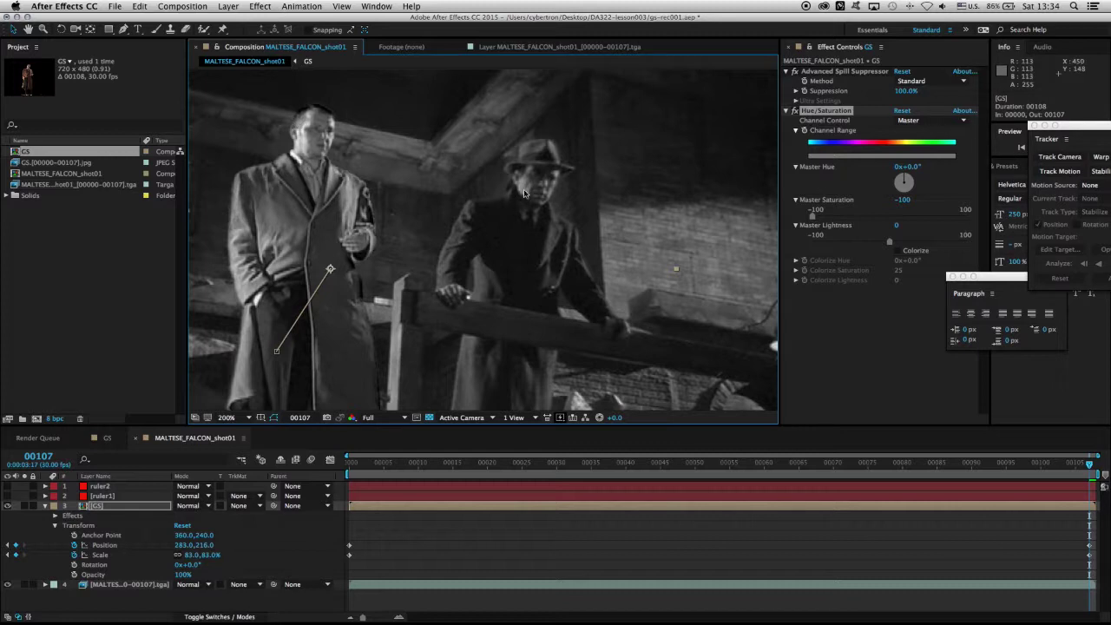
pyautogui.scroll(-2, 535, 184)
pyautogui.moveTo(450, 285); pyautogui.dragTo(495, 257)
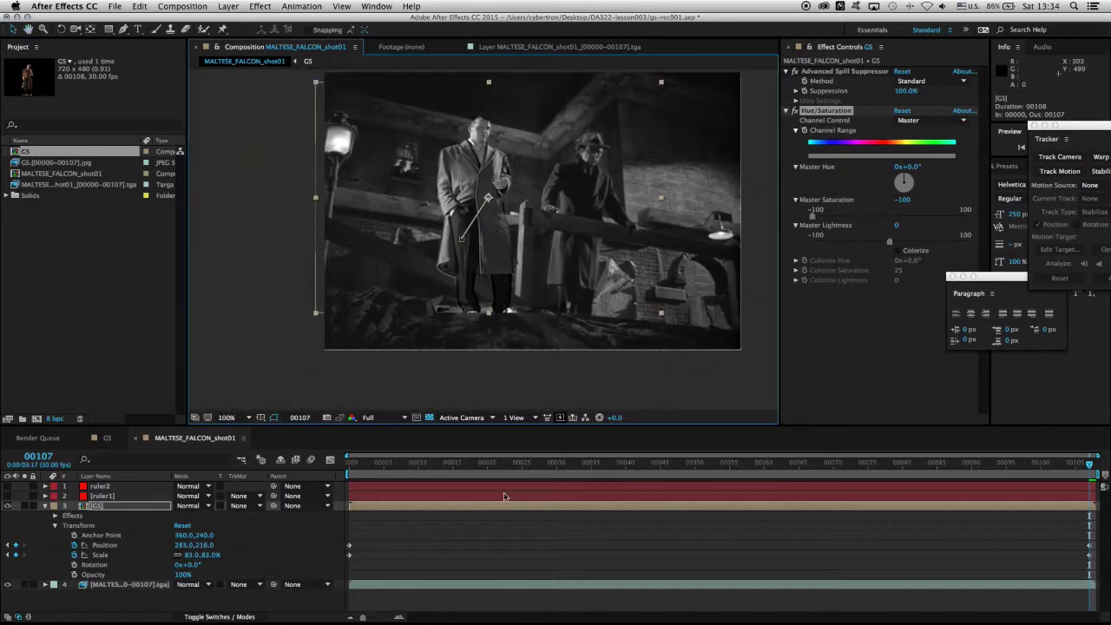
pyautogui.moveTo(486, 474); pyautogui.dragTo(1090, 475)
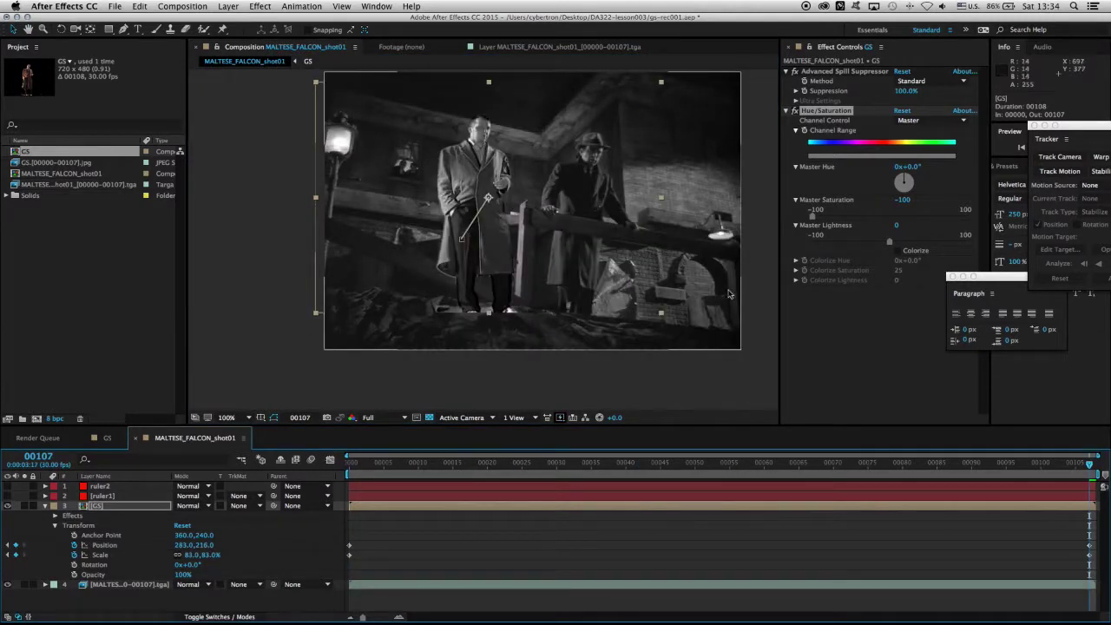
# Collapse the settings of the two existing effects and add an Exposure effect to the GS layer
pyautogui.click(834, 111)
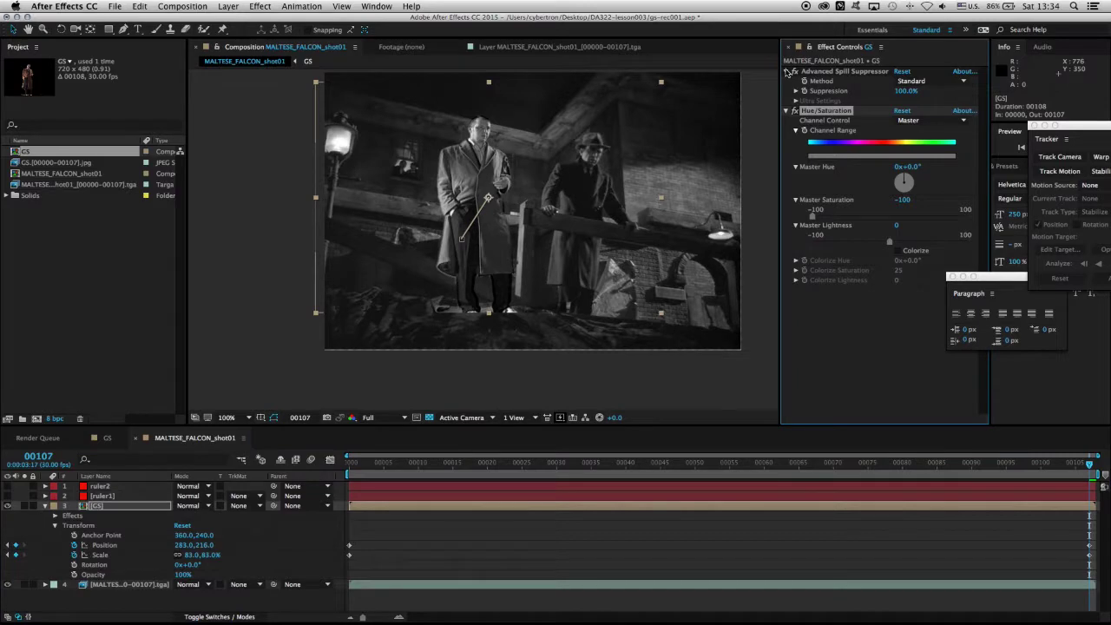
pyautogui.click(788, 71)
pyautogui.click(788, 80)
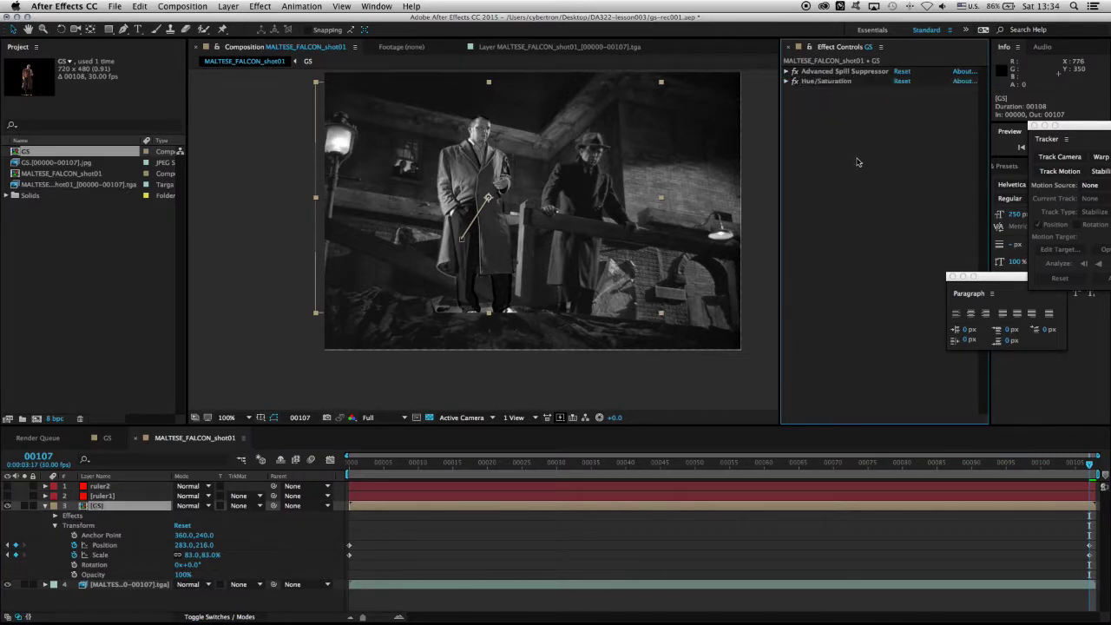
pyautogui.click(264, 7)
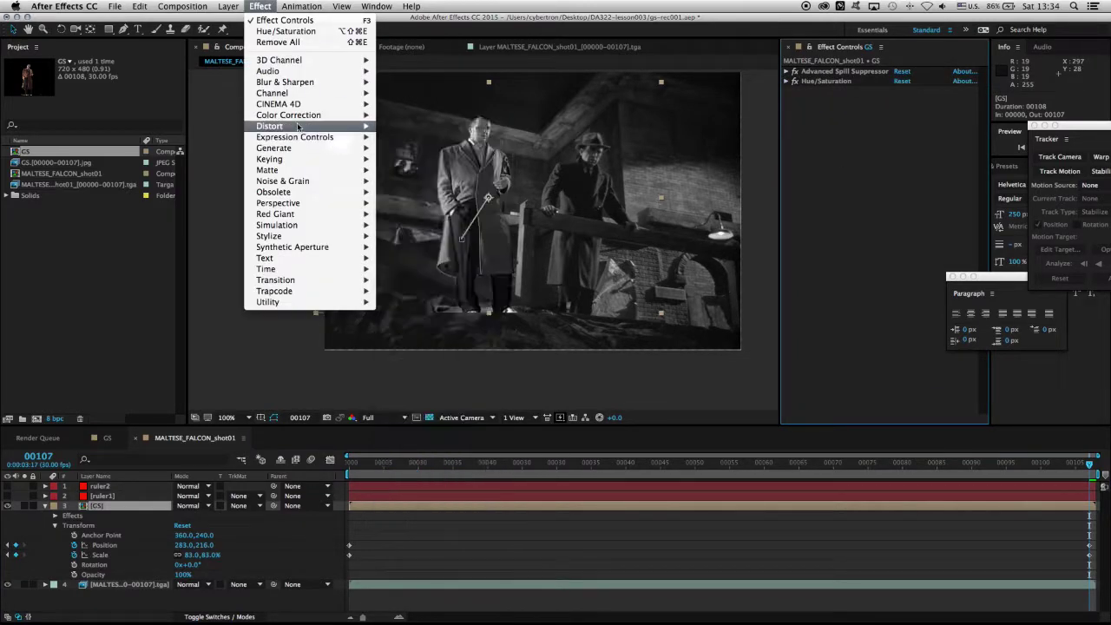
pyautogui.moveTo(301, 117)
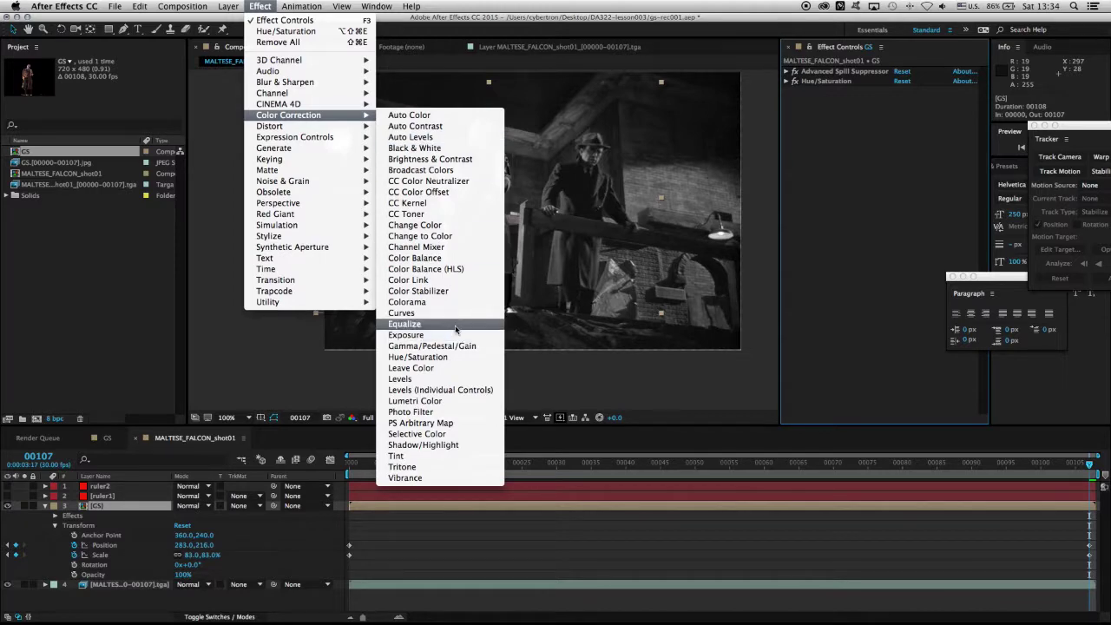
pyautogui.click(488, 310)
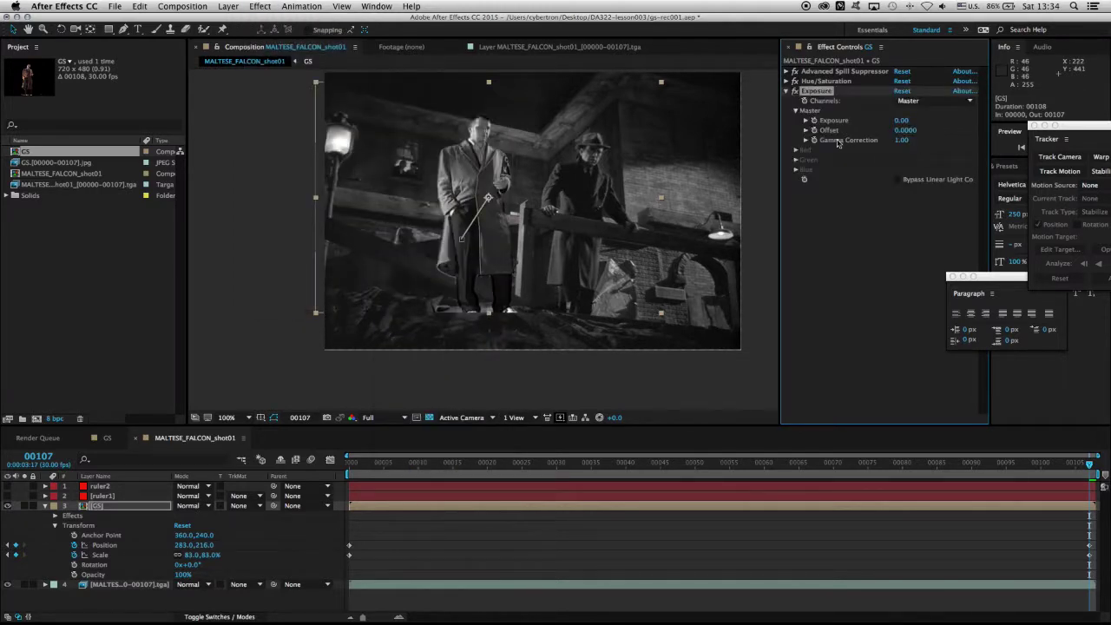
# Set the Exposure effect's master Gamma Correction to 1.17, judging the figure's tones up close
pyautogui.click(903, 141)
pyautogui.click(806, 139)
pyautogui.moveTo(836, 158); pyautogui.dragTo(841, 161)
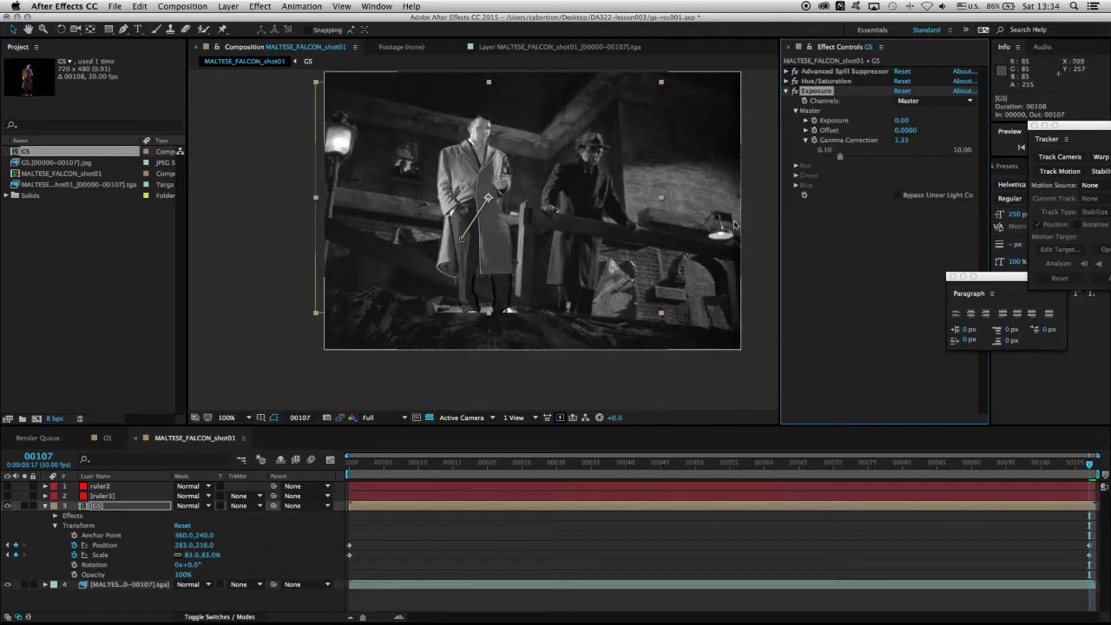
pyautogui.press('.')
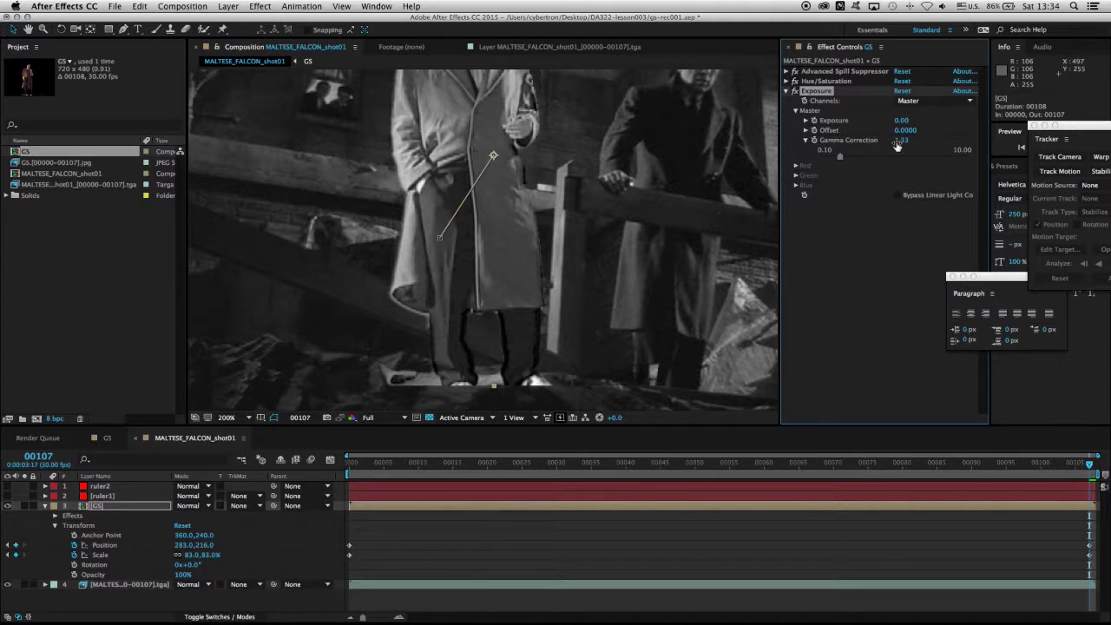
pyautogui.moveTo(841, 158); pyautogui.dragTo(839, 160)
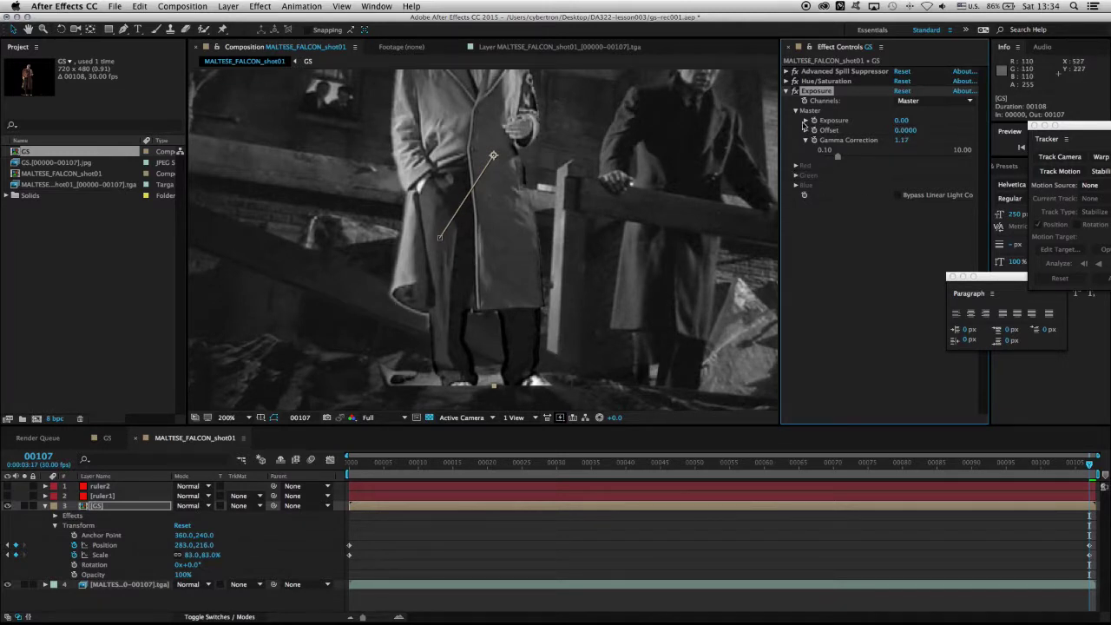
# Darken the figure by setting the master Exposure to -1.09, and compare it with the man beside him
pyautogui.click(808, 122)
pyautogui.click(809, 121)
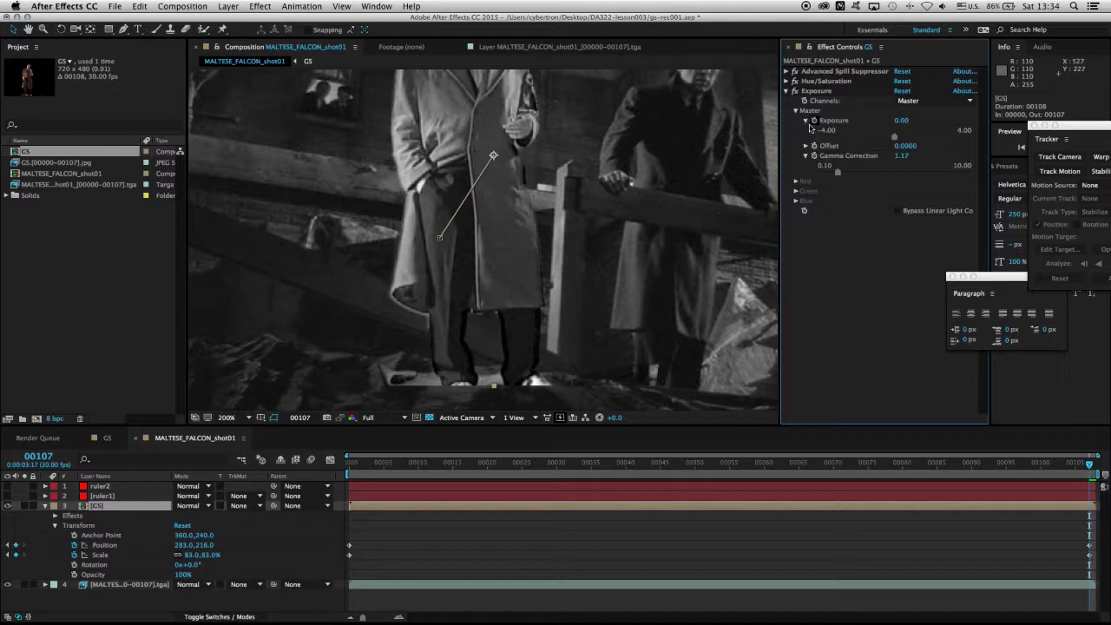
pyautogui.moveTo(895, 139); pyautogui.dragTo(879, 142)
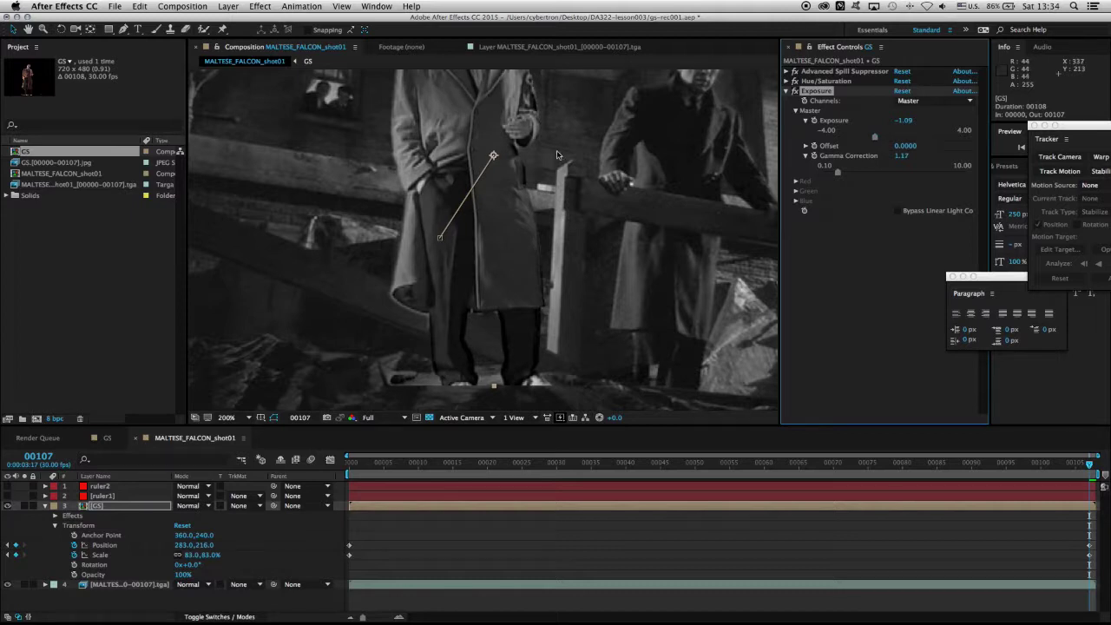
pyautogui.moveTo(539, 155); pyautogui.dragTo(510, 273)
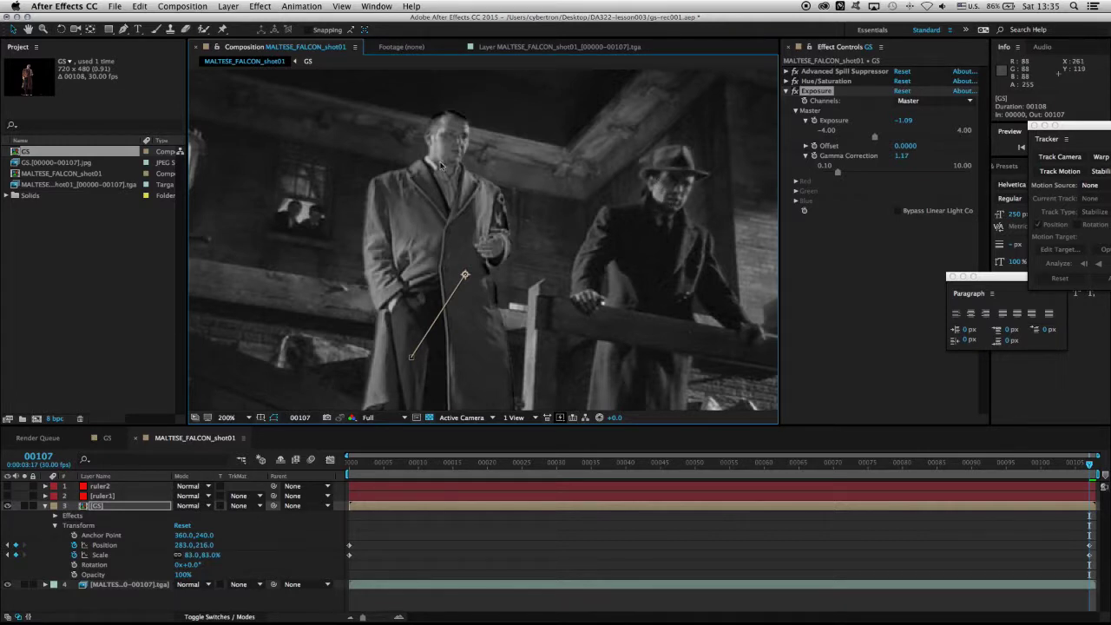
pyautogui.press(',')
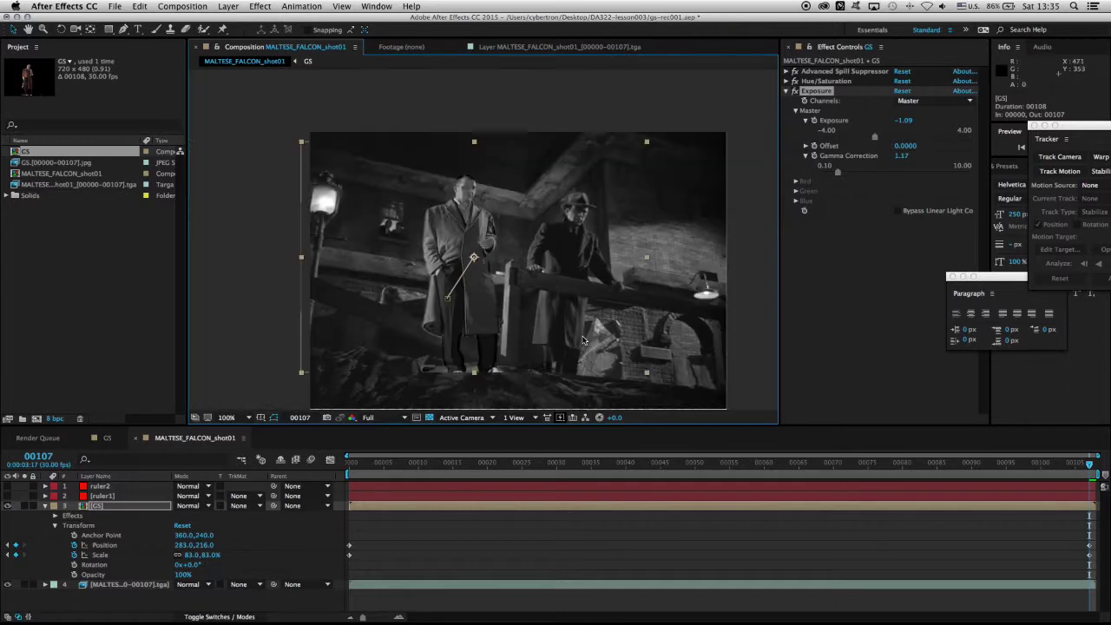
# Collapse the Exposure settings and add a Channel Blur effect to the GS layer
pyautogui.click(832, 92)
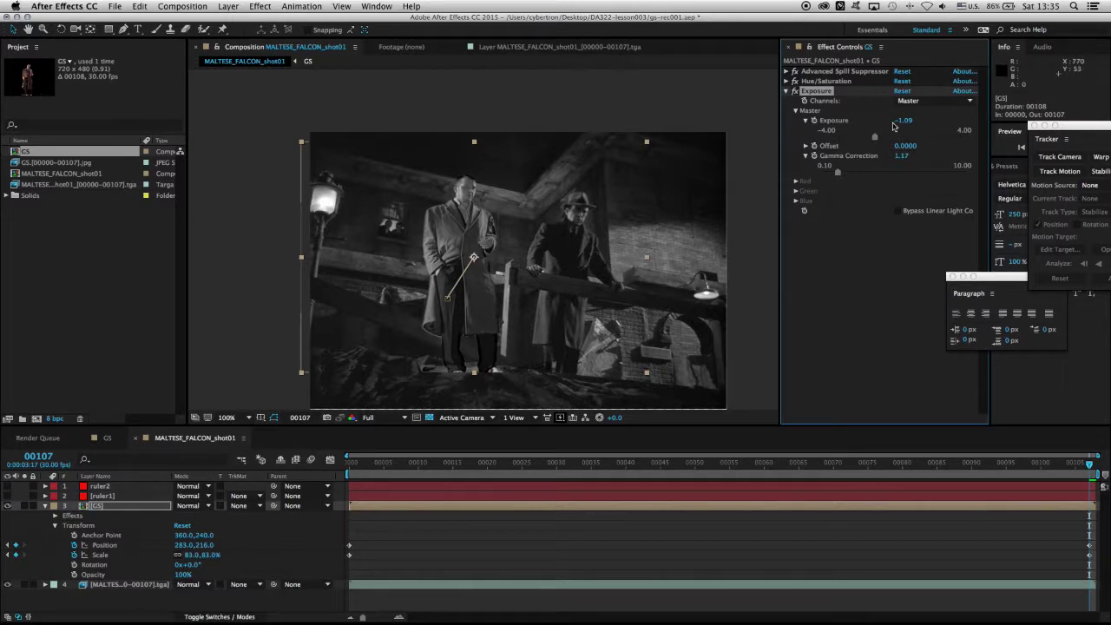
pyautogui.click(785, 91)
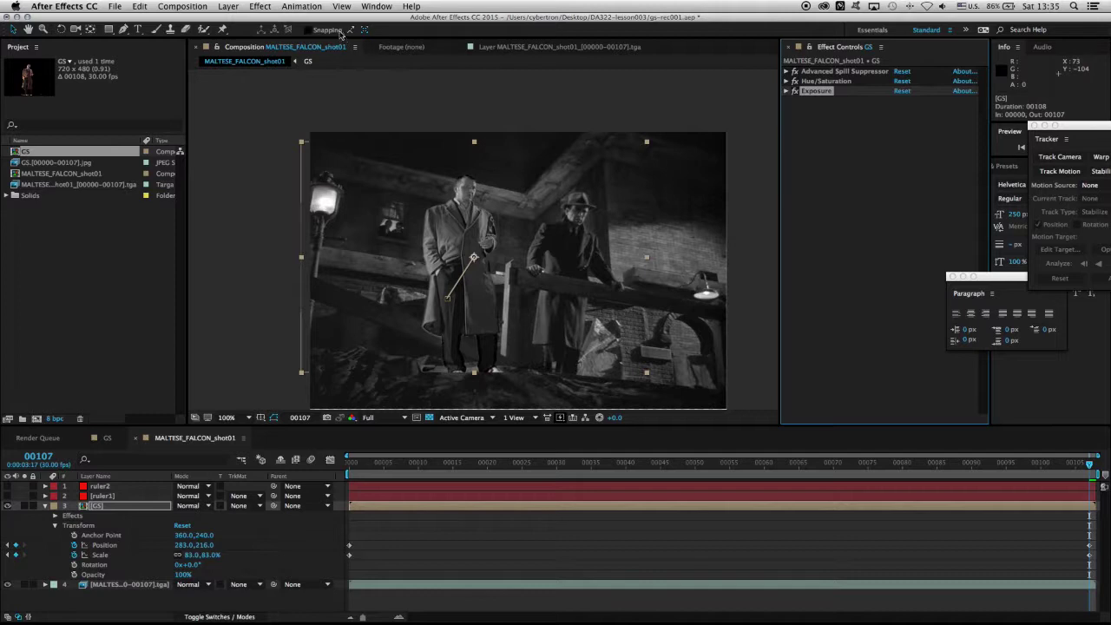
pyautogui.click(260, 6)
pyautogui.moveTo(285, 83)
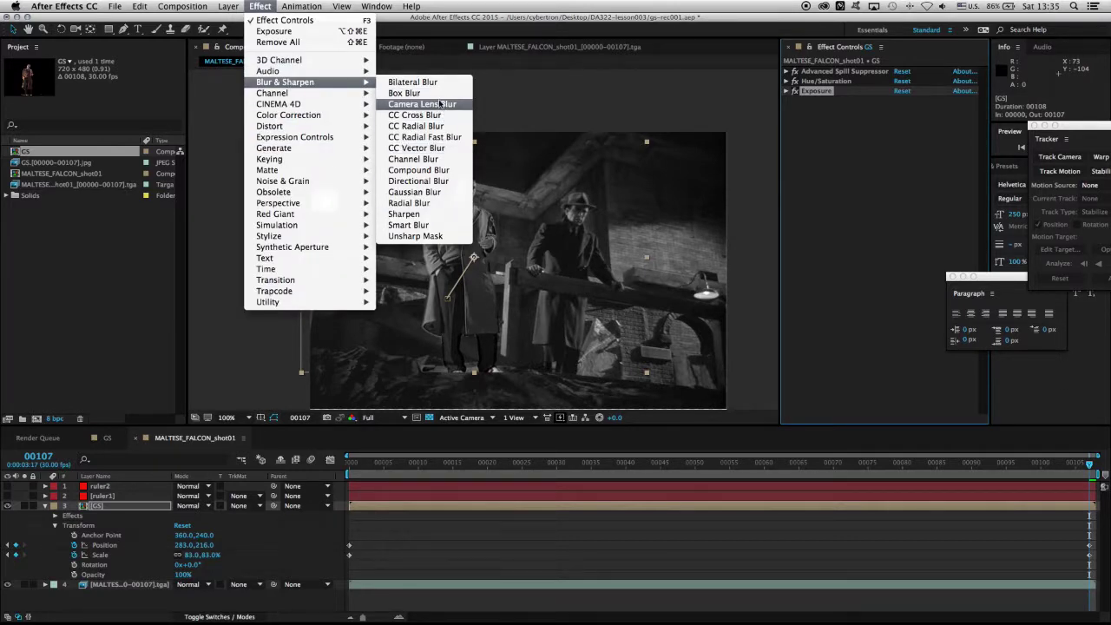
pyautogui.click(429, 159)
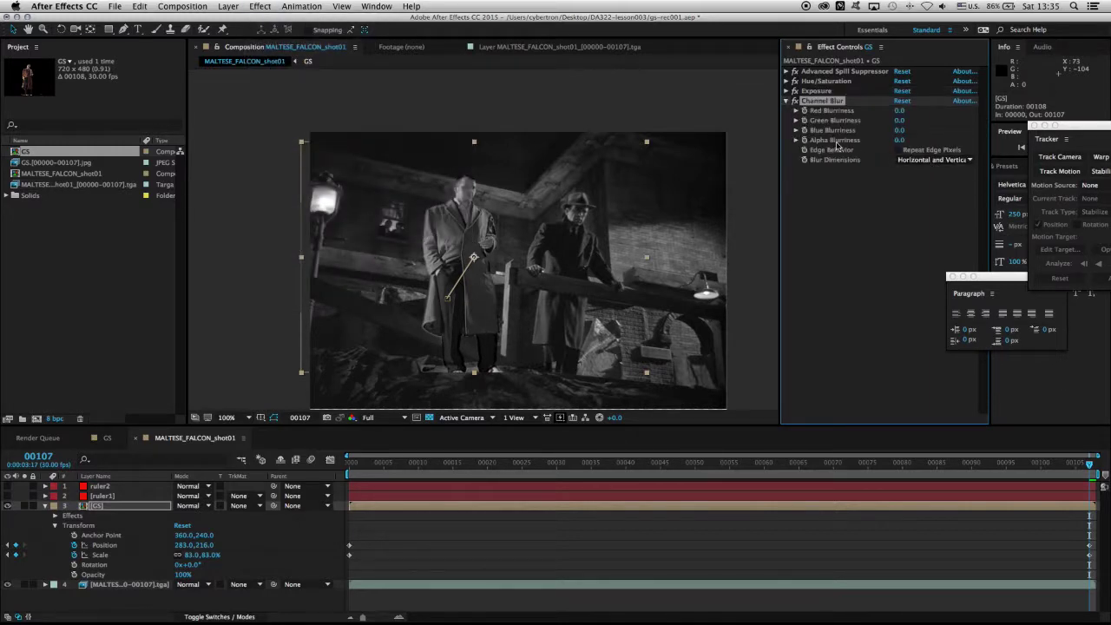
# Set the Channel Blur's Alpha Blurriness to 0.6 and inspect the figure's softened edges up close
pyautogui.click(899, 141)
pyautogui.write('0.6')
pyautogui.press('Return')
pyautogui.press('.')
pyautogui.press('.')
pyautogui.hscroll(-5, 491, 231)
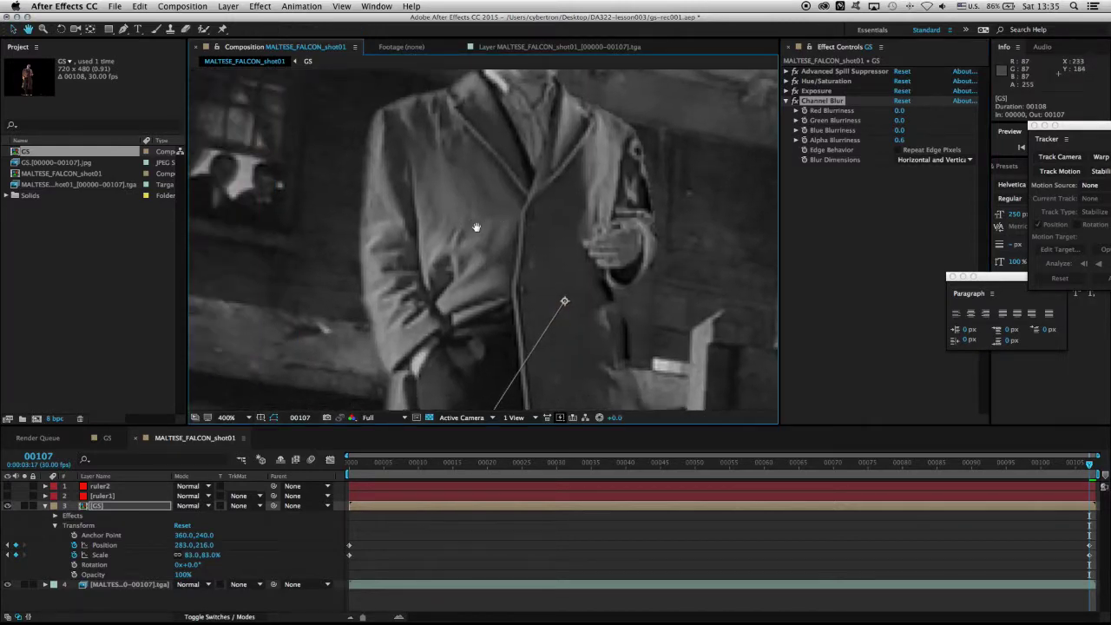
pyautogui.press('/')
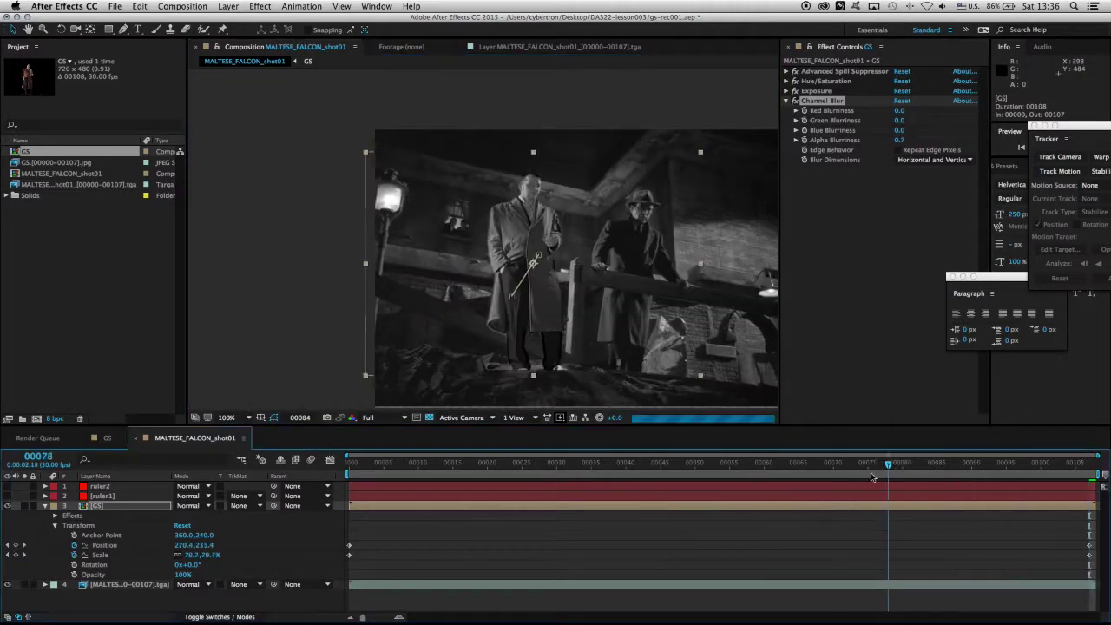
# Collapse the Channel Blur settings and compare the figure's tones at frame 0 and near frame 97, up close and in the full shot
pyautogui.moveTo(569, 479); pyautogui.dragTo(344, 478)
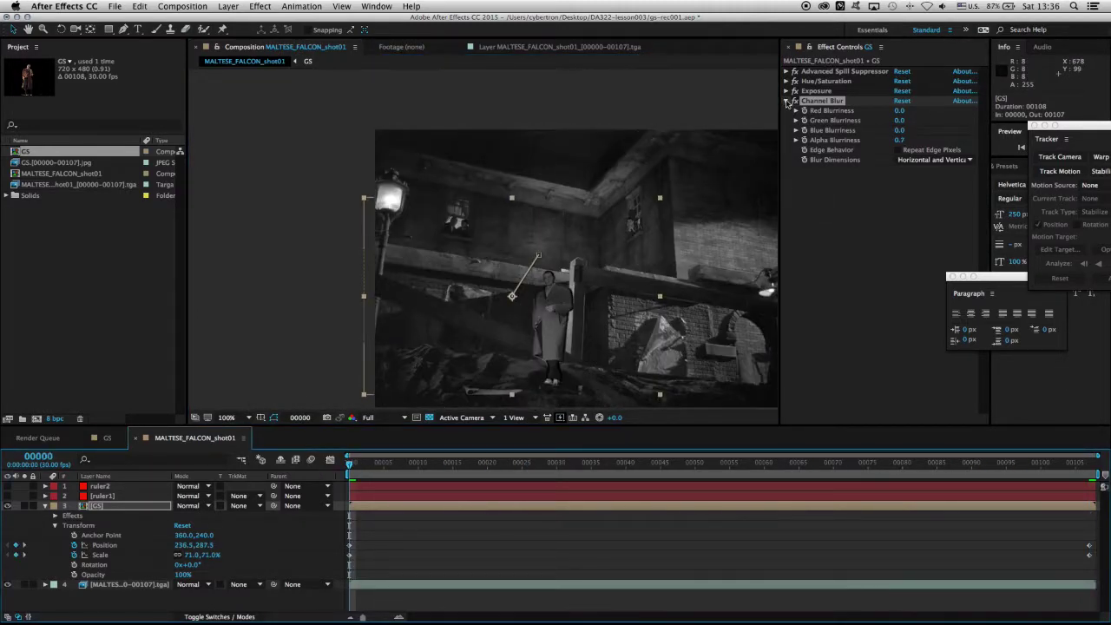
pyautogui.click(787, 101)
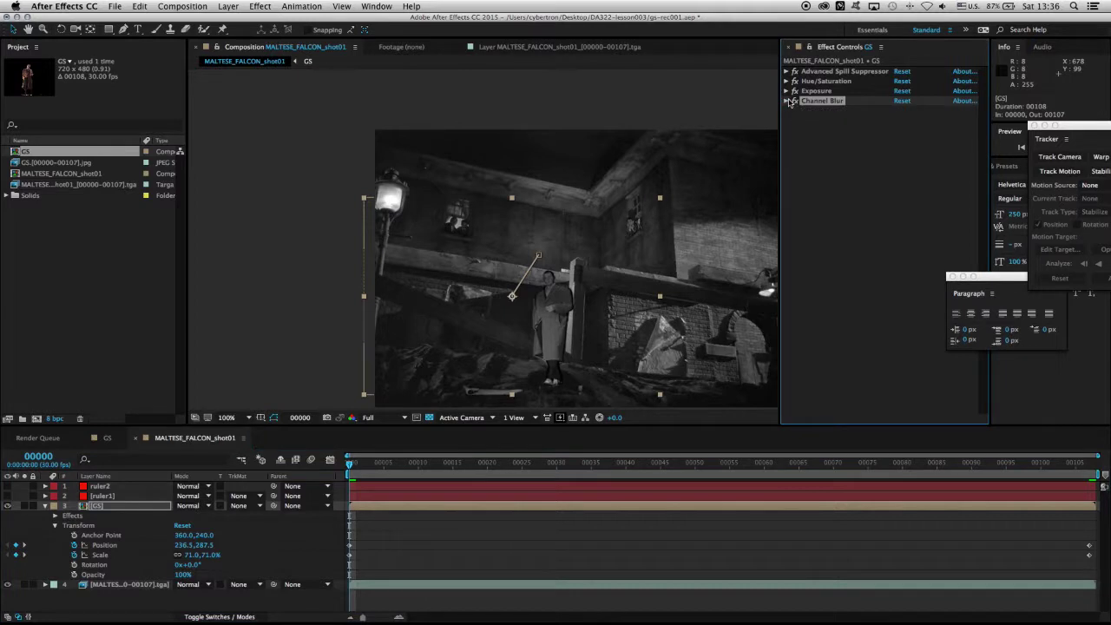
pyautogui.scroll(2, 521, 243)
pyautogui.moveTo(576, 285); pyautogui.dragTo(470, 122)
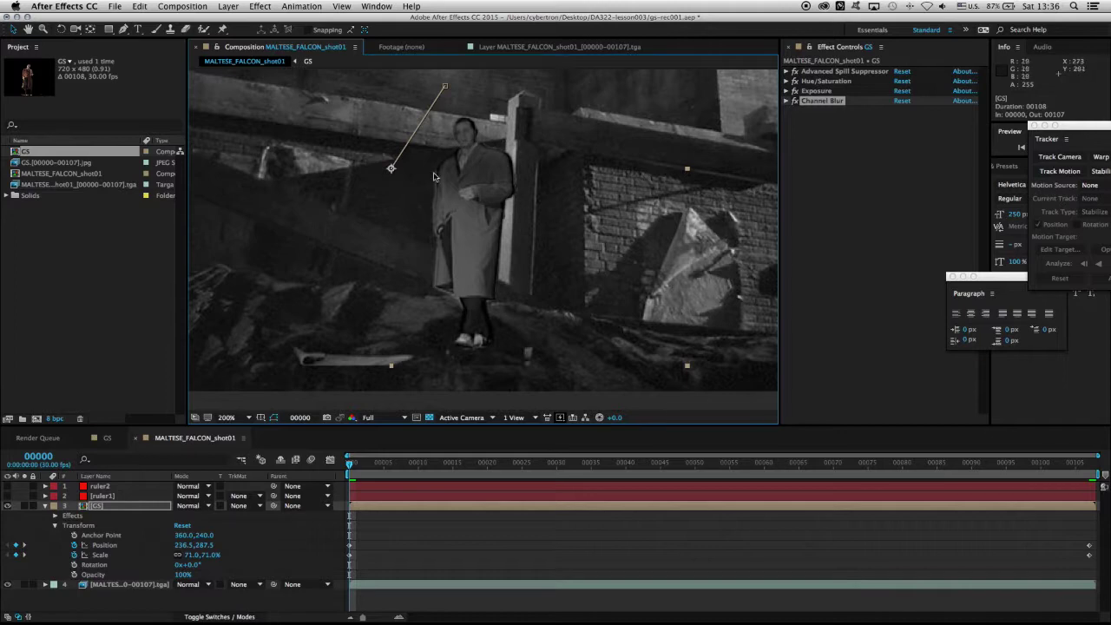
pyautogui.moveTo(630, 465); pyautogui.dragTo(1021, 464)
pyautogui.scroll(-2, 543, 204)
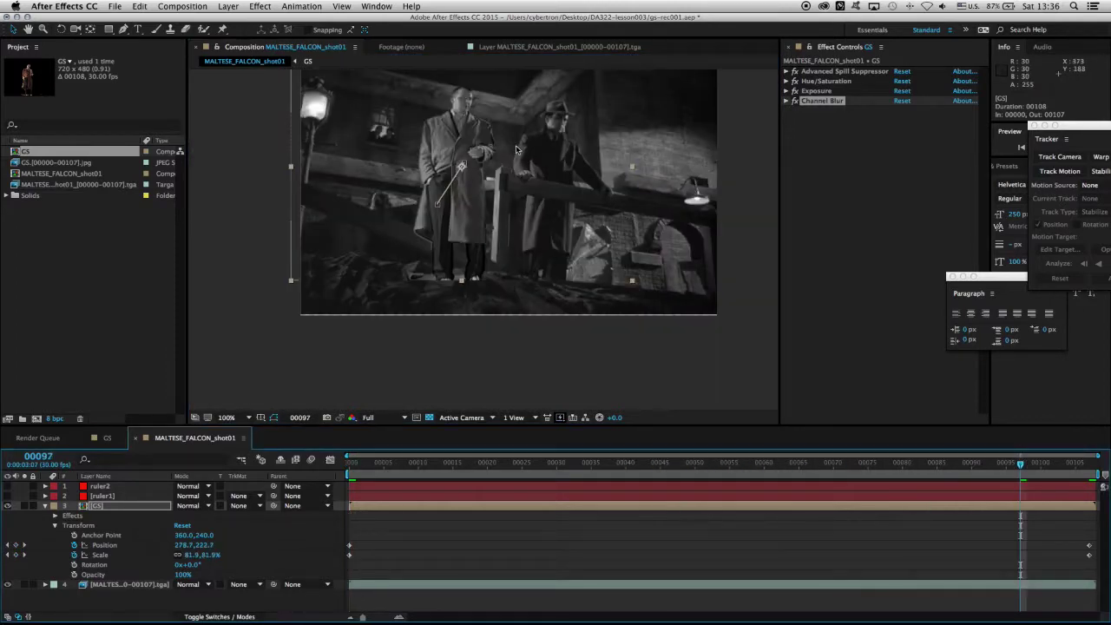
pyautogui.moveTo(516, 145); pyautogui.dragTo(523, 225)
pyautogui.moveTo(374, 469); pyautogui.dragTo(351, 469)
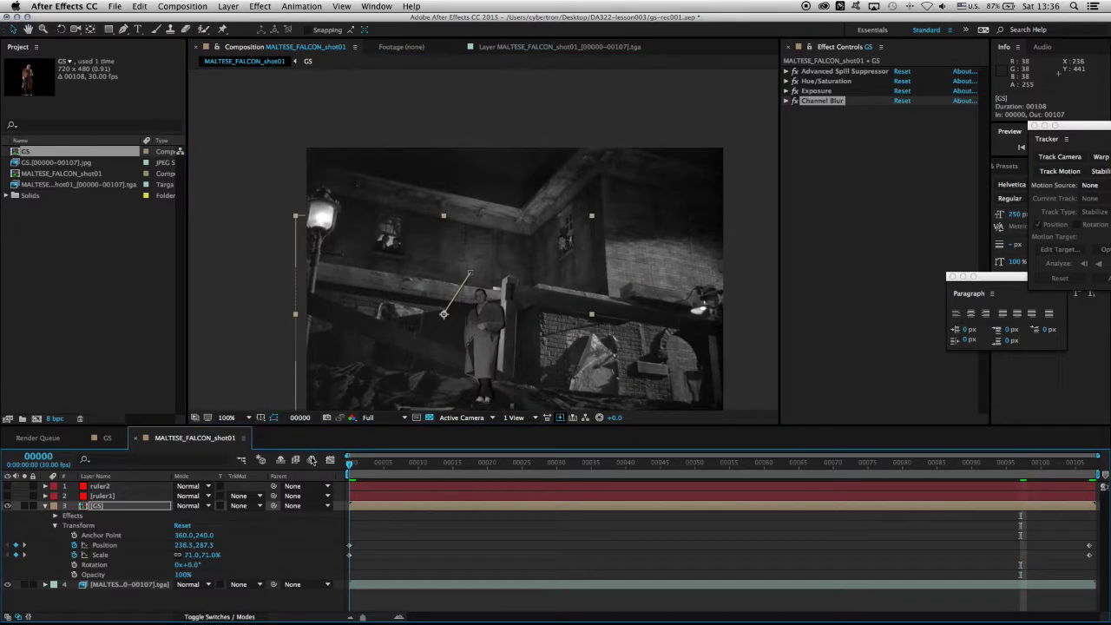
# Add a second Exposure color correction effect to the GS layer, below the Channel Blur
pyautogui.click(815, 154)
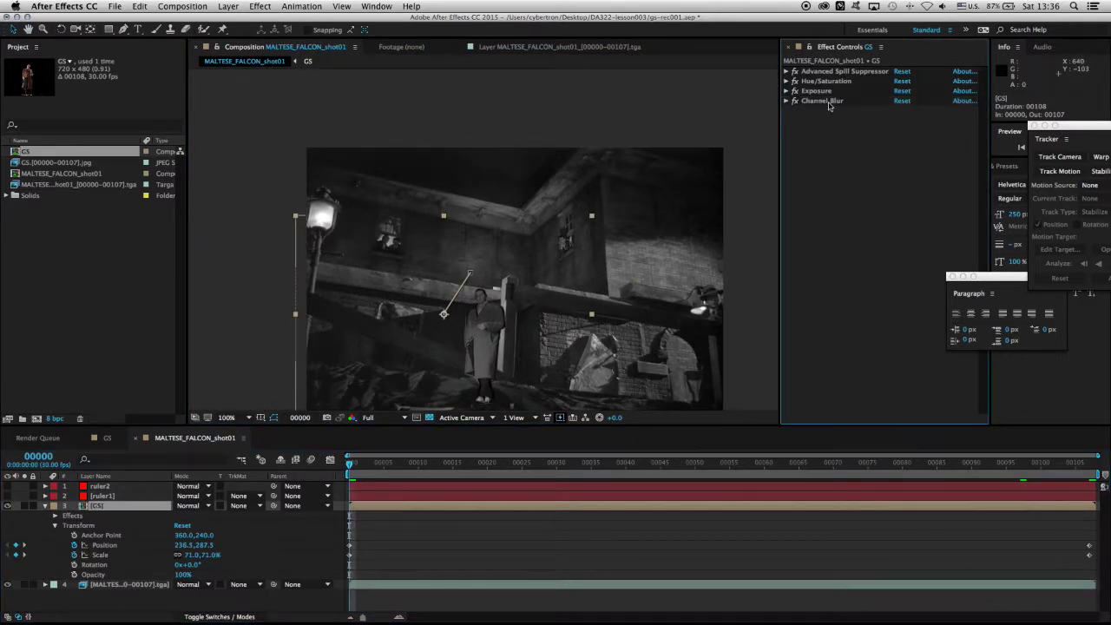
pyautogui.rightClick(825, 152)
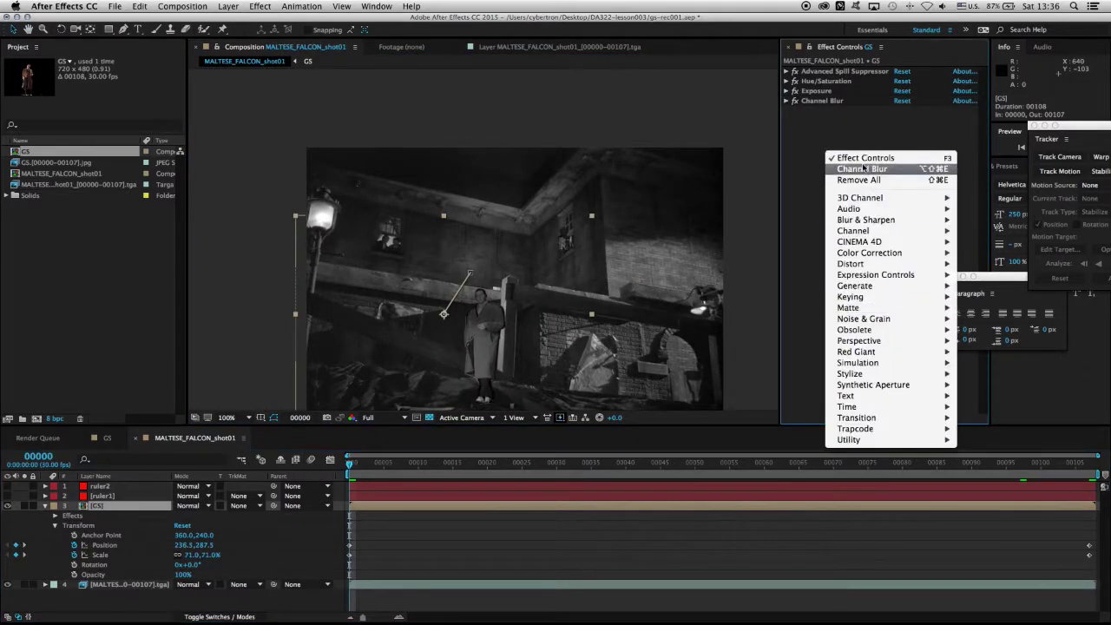
pyautogui.click(813, 123)
pyautogui.rightClick(812, 123)
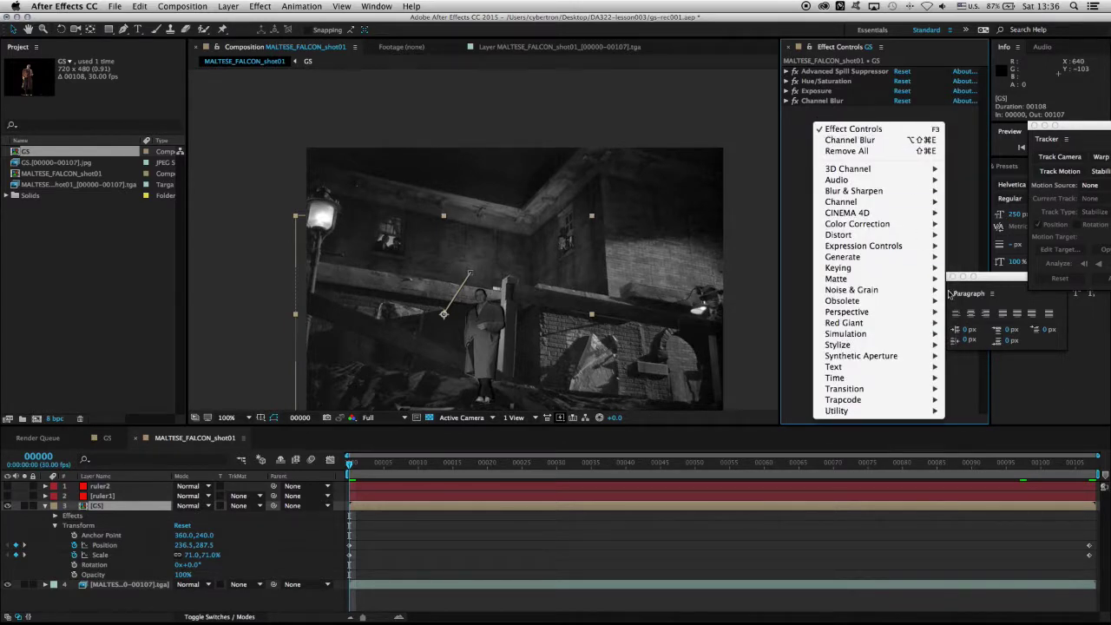
pyautogui.moveTo(896, 225)
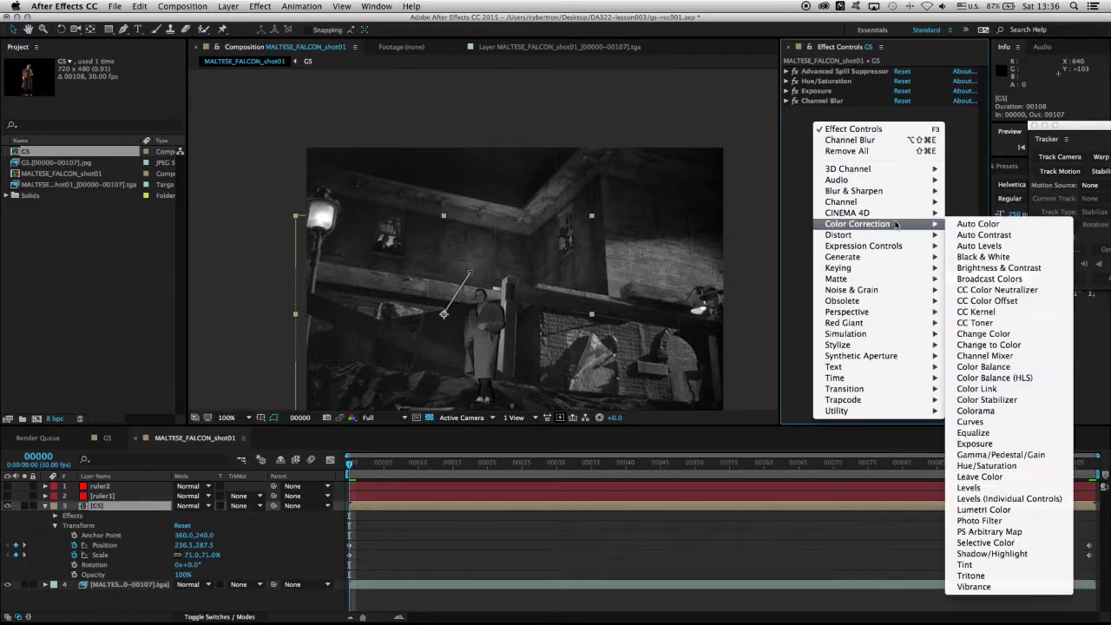
pyautogui.click(975, 444)
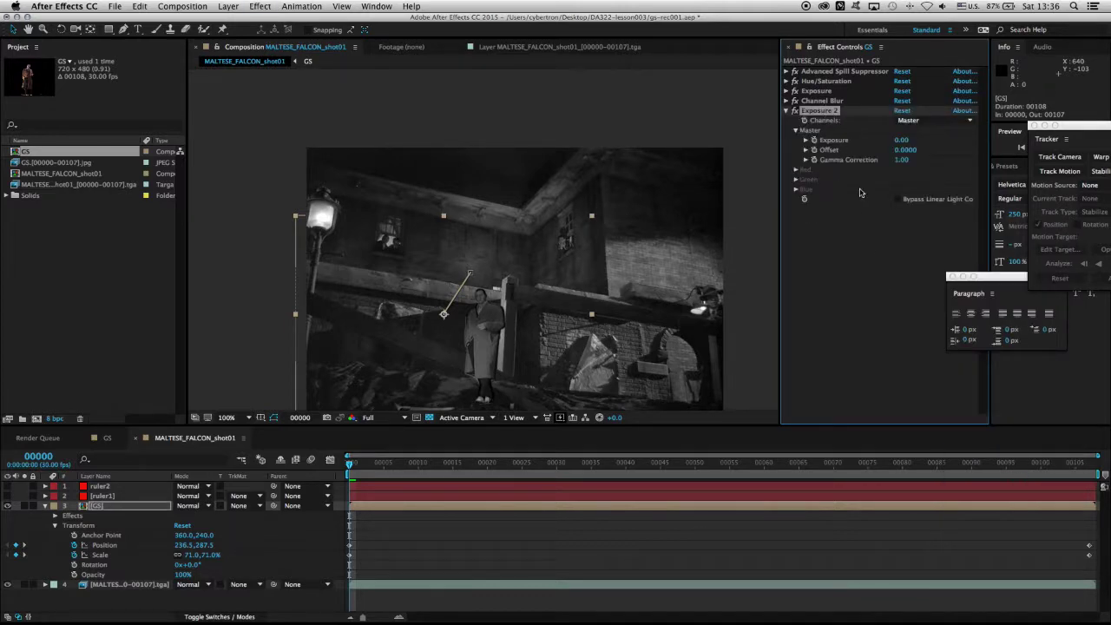
# Darken the distant figure at frame 0 by setting the second Exposure effect's master Exposure to -0.99 with keyframing enabled
pyautogui.press('.')
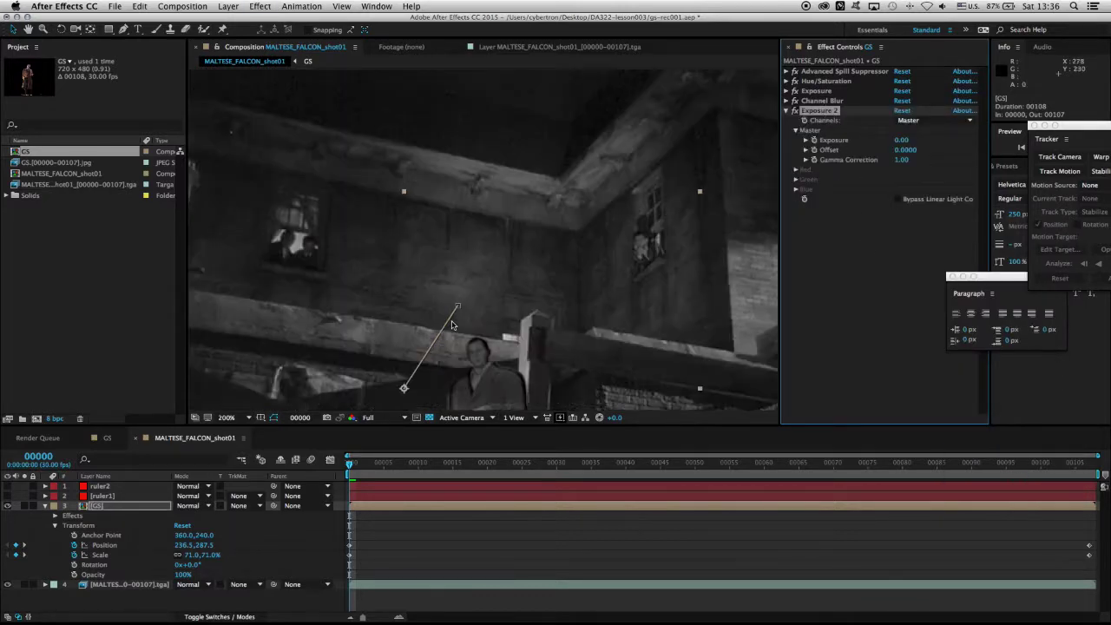
pyautogui.moveTo(531, 308); pyautogui.dragTo(602, 114)
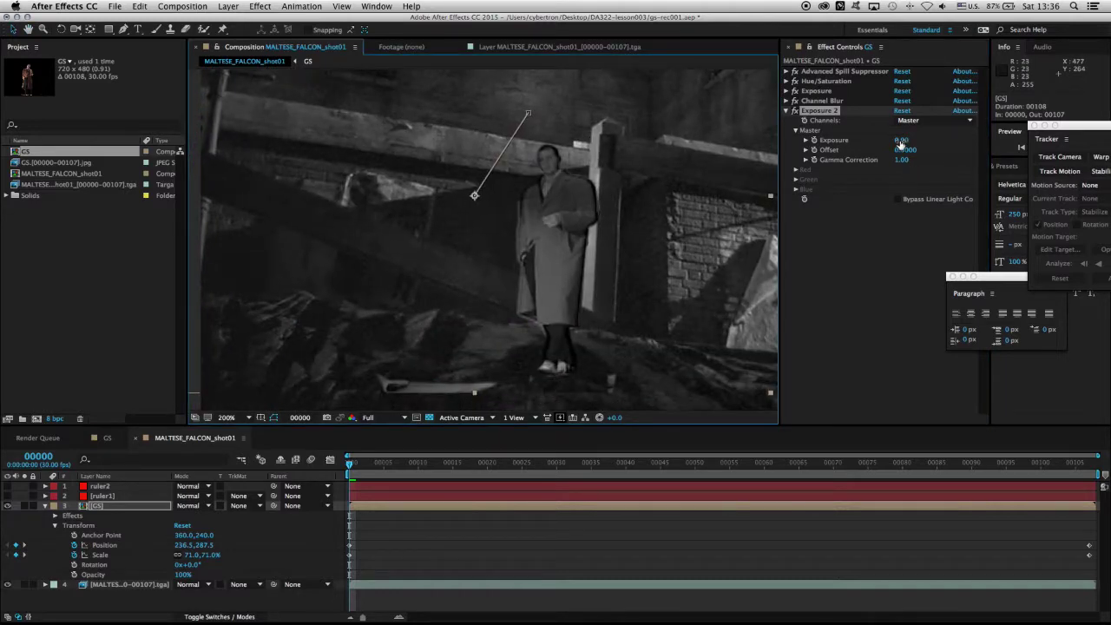
pyautogui.click(901, 141)
pyautogui.moveTo(901, 141); pyautogui.dragTo(787, 140)
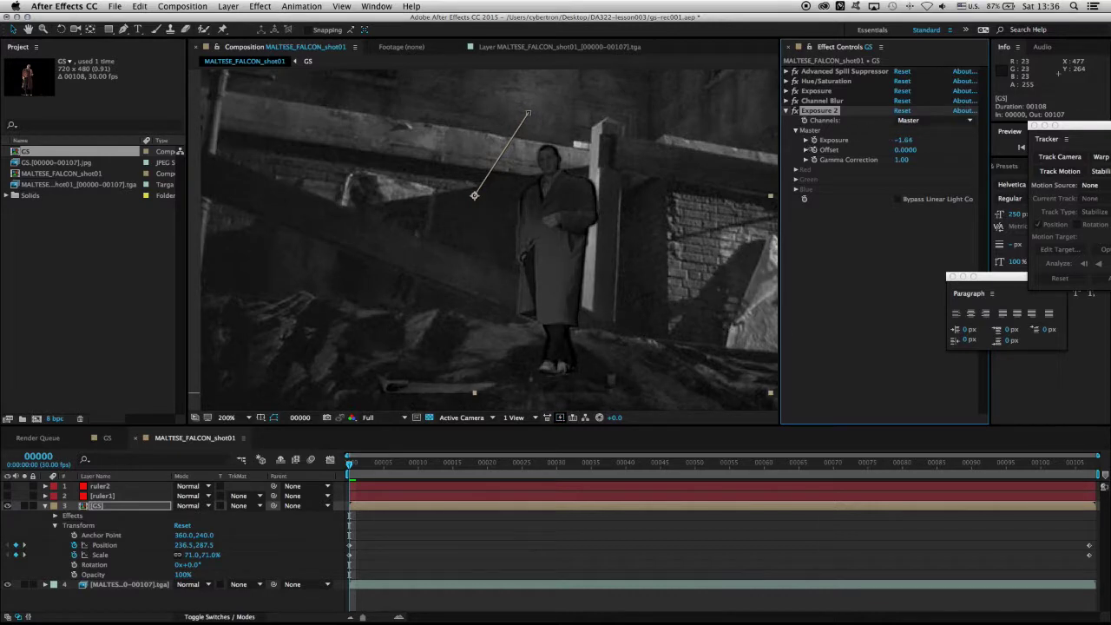
pyautogui.moveTo(839, 149); pyautogui.dragTo(816, 140)
pyautogui.click(807, 141)
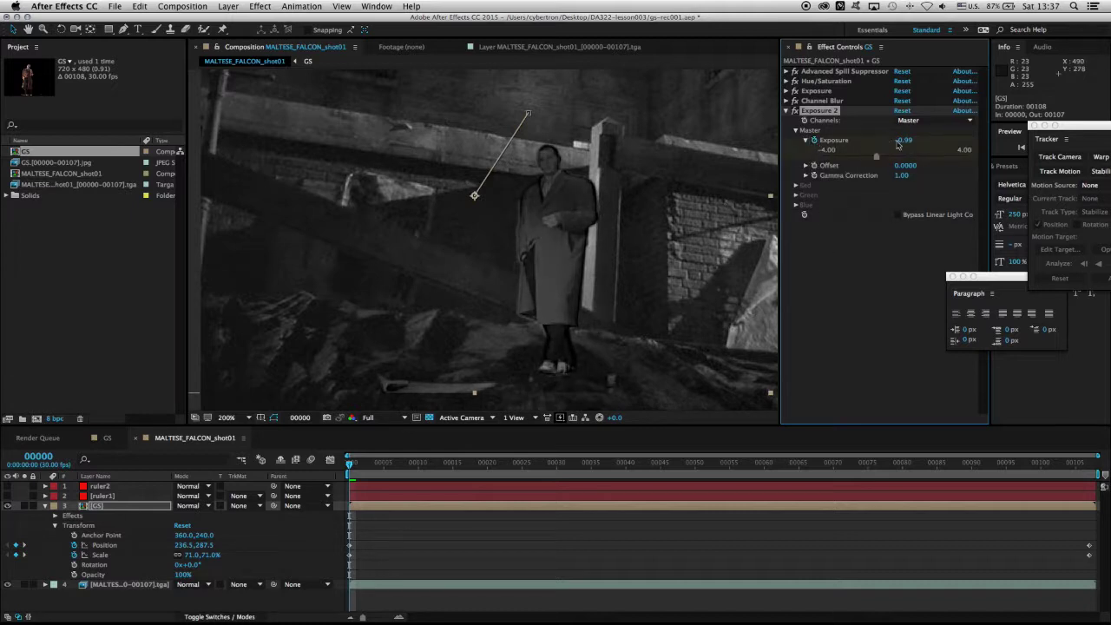
# Find where the figure steps toward the light and add a master Exposure keyframe of -0.99 at frame 18
pyautogui.moveTo(408, 462); pyautogui.dragTo(800, 482)
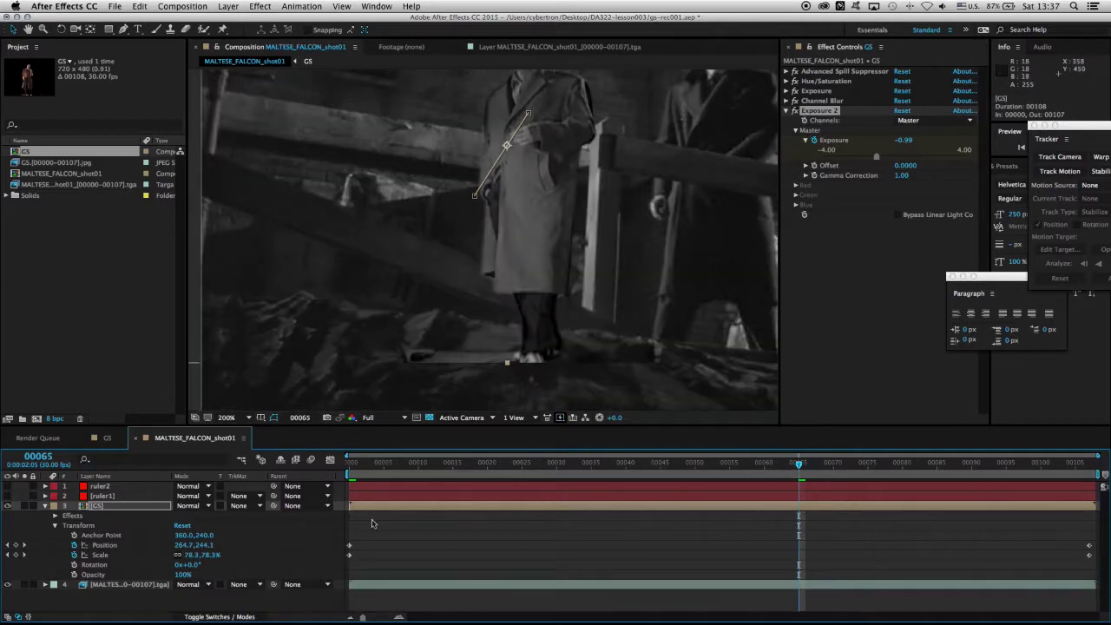
pyautogui.moveTo(365, 475); pyautogui.dragTo(491, 481)
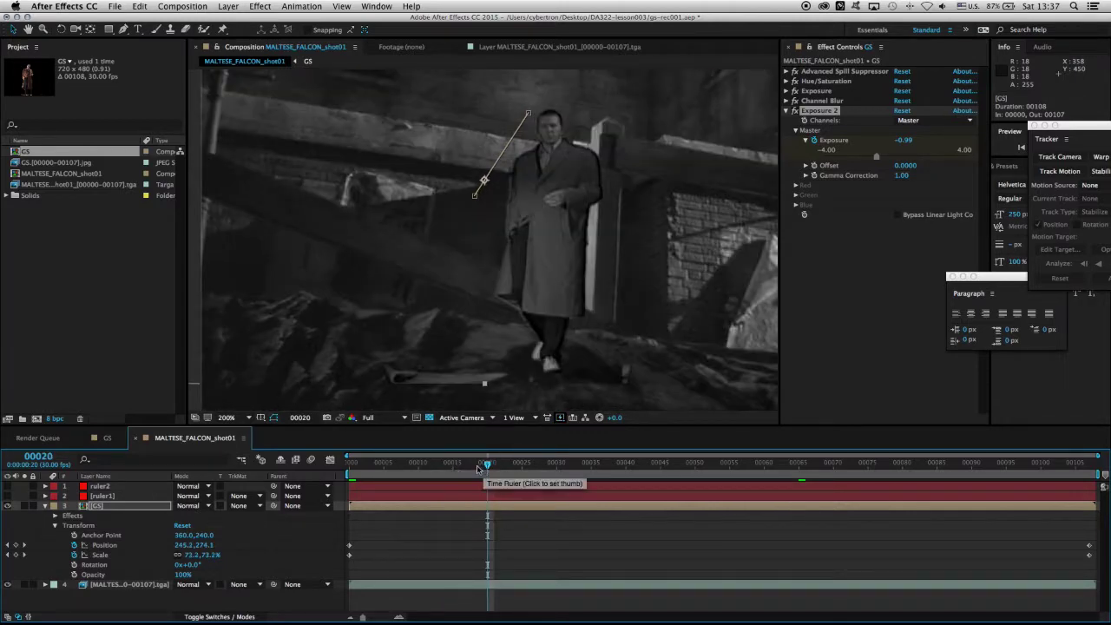
pyautogui.click(480, 469)
pyautogui.moveTo(480, 469); pyautogui.dragTo(478, 470)
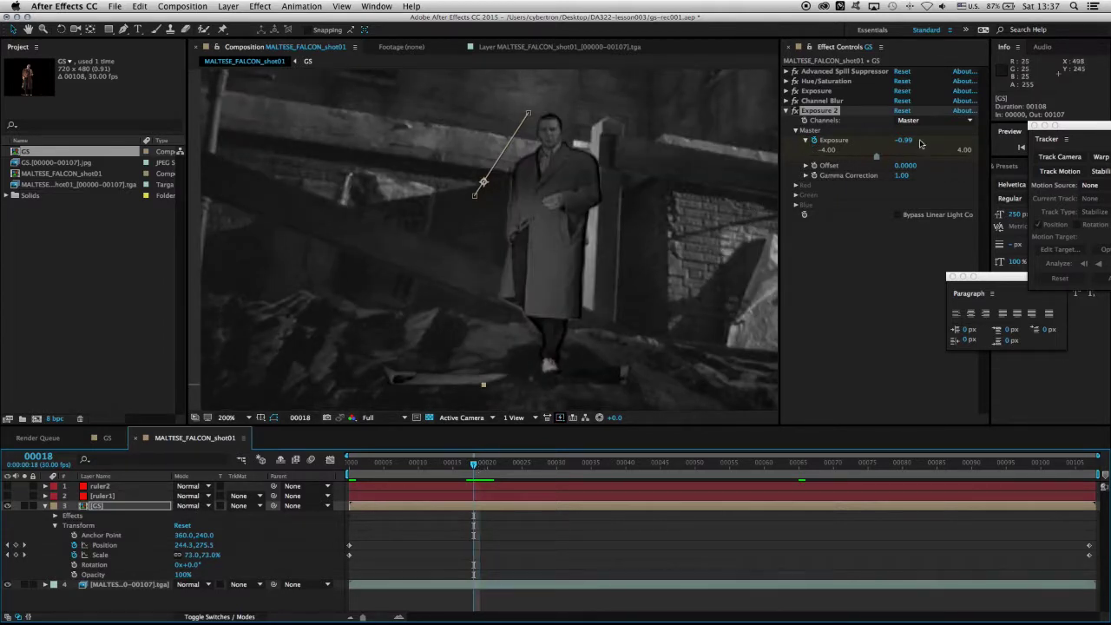
pyautogui.rightClick(909, 143)
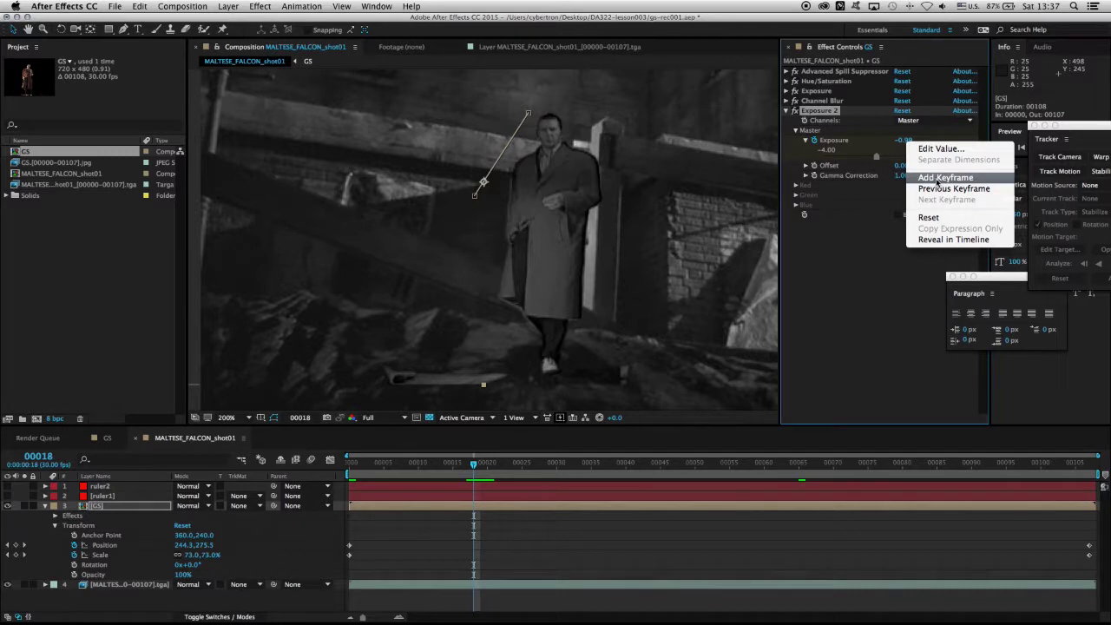
pyautogui.click(938, 178)
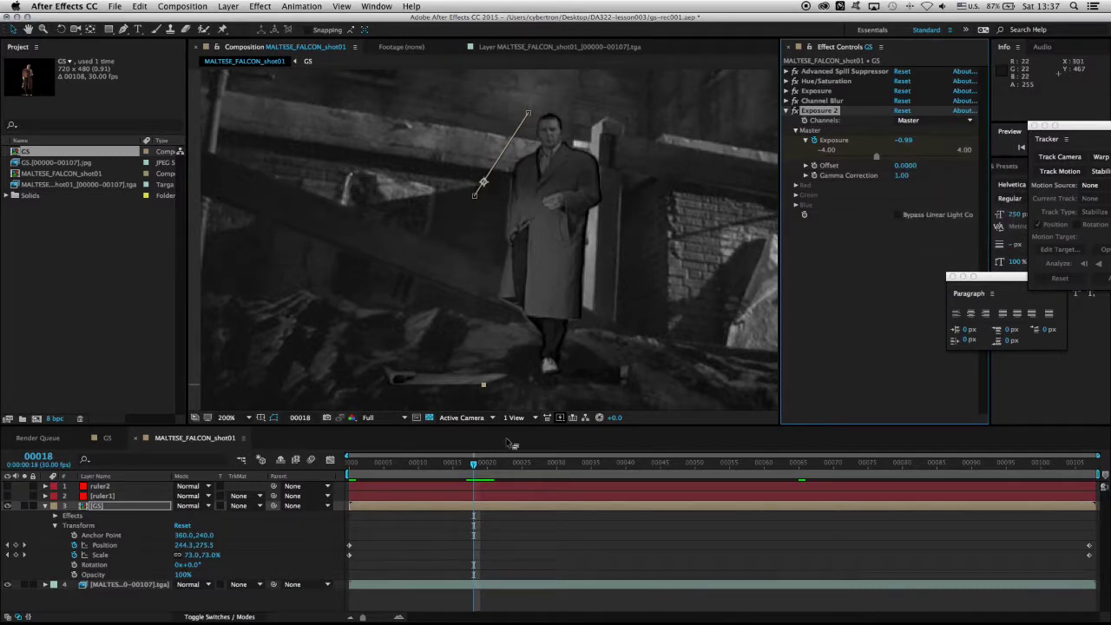
# Set the second Exposure effect's master Exposure to 0 at frame 28, where the figure is in the light
pyautogui.moveTo(475, 466); pyautogui.dragTo(533, 476)
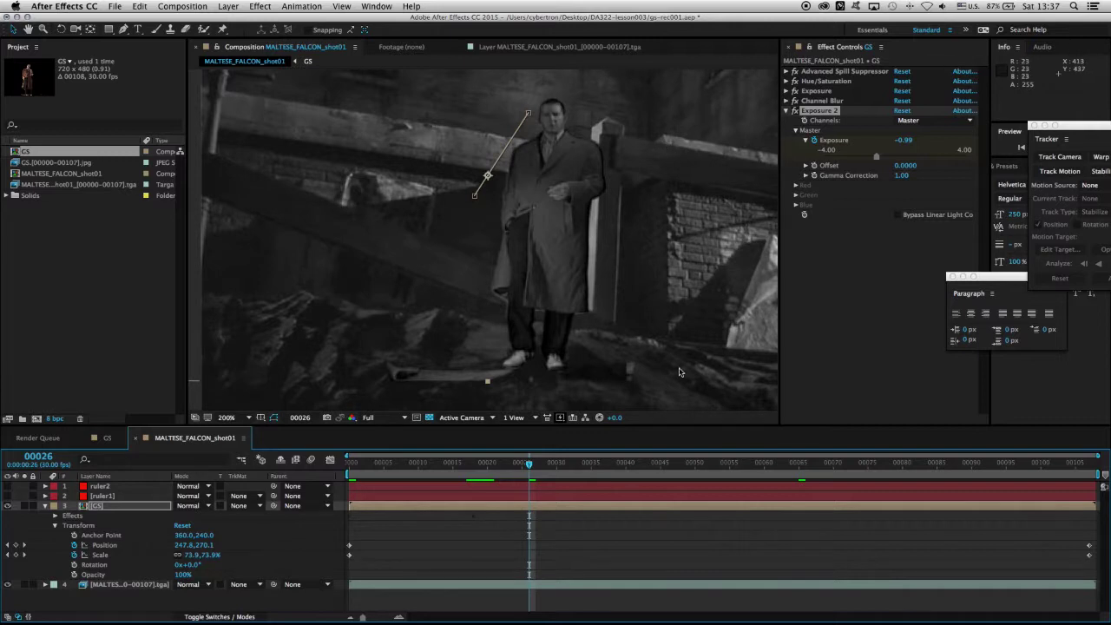
pyautogui.moveTo(531, 468)
pyautogui.mouseDown()
pyautogui.moveTo(556, 469)
pyautogui.moveTo(545, 468)
pyautogui.mouseUp()
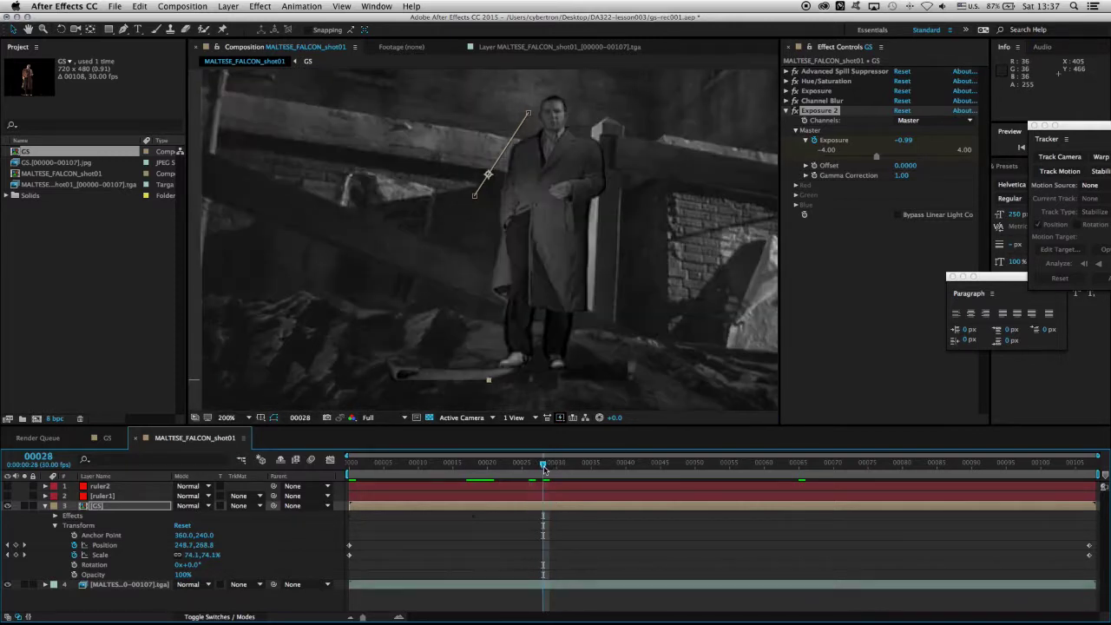
pyautogui.click(904, 141)
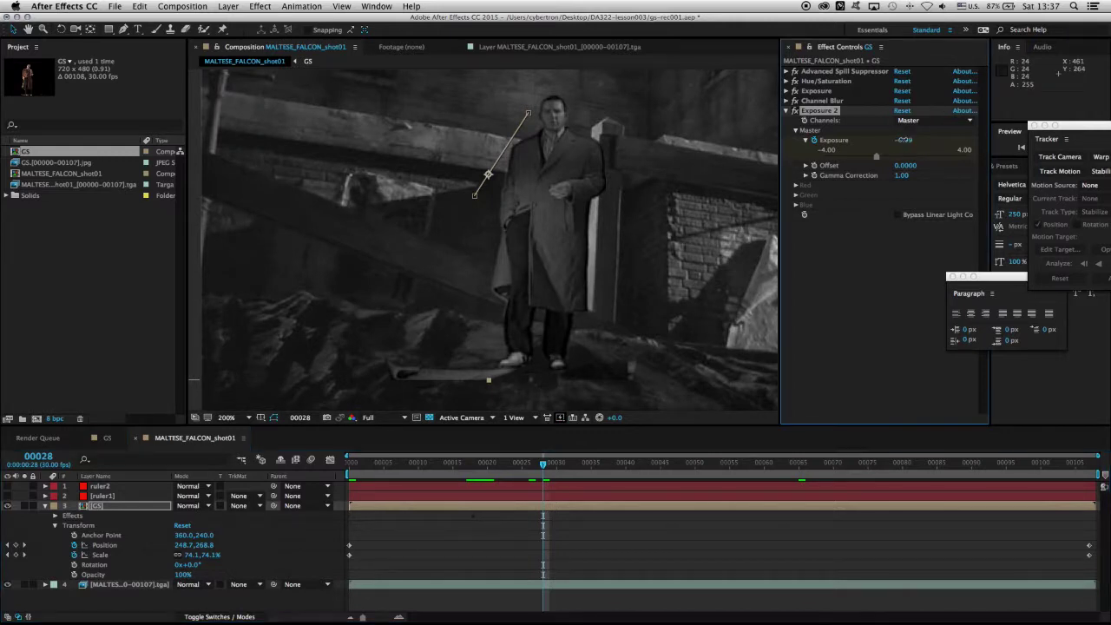
pyautogui.write('0')
pyautogui.press('Return')
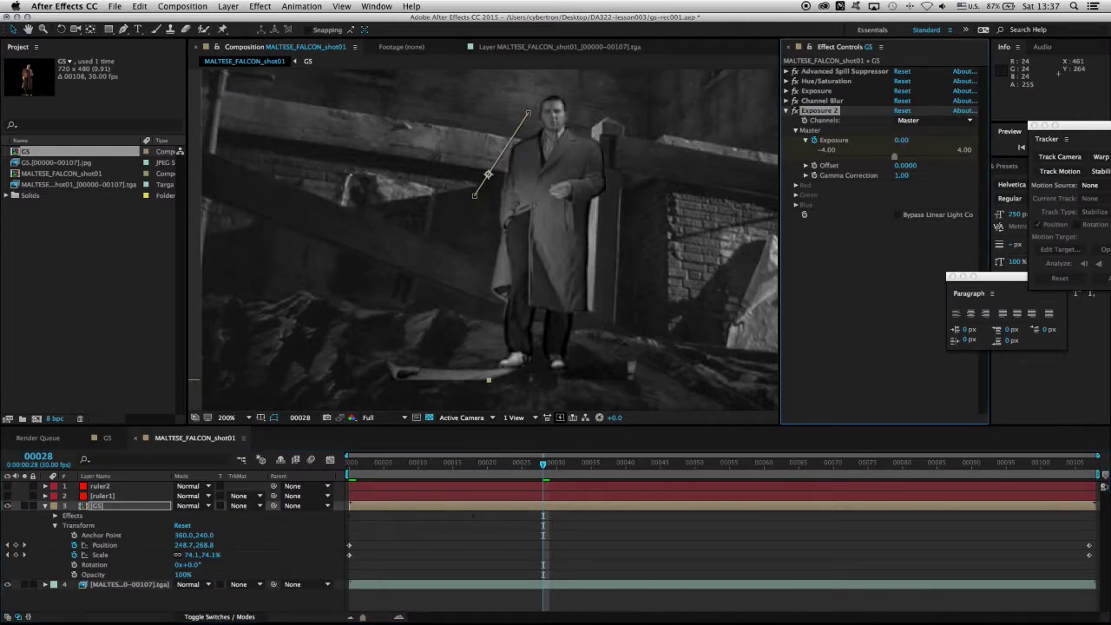
# Play the shot from frame 0 to review the figure's brightening, and check its tones up close at frame 54
pyautogui.click(529, 466)
pyautogui.moveTo(514, 469); pyautogui.dragTo(459, 472)
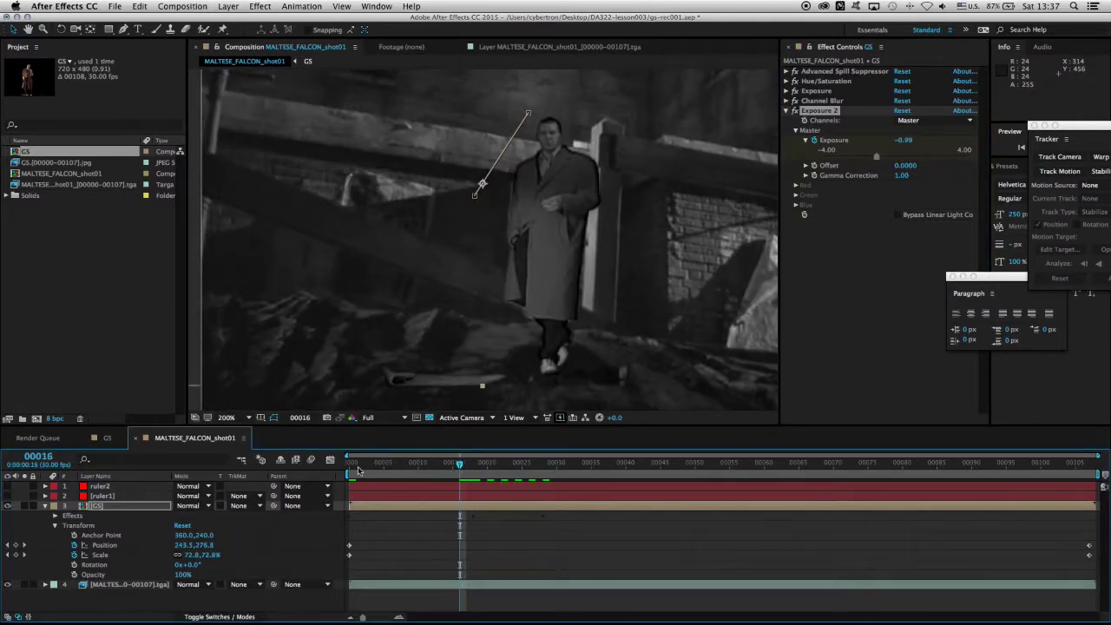
pyautogui.moveTo(358, 470); pyautogui.dragTo(297, 460)
pyautogui.scroll(-1, 477, 225)
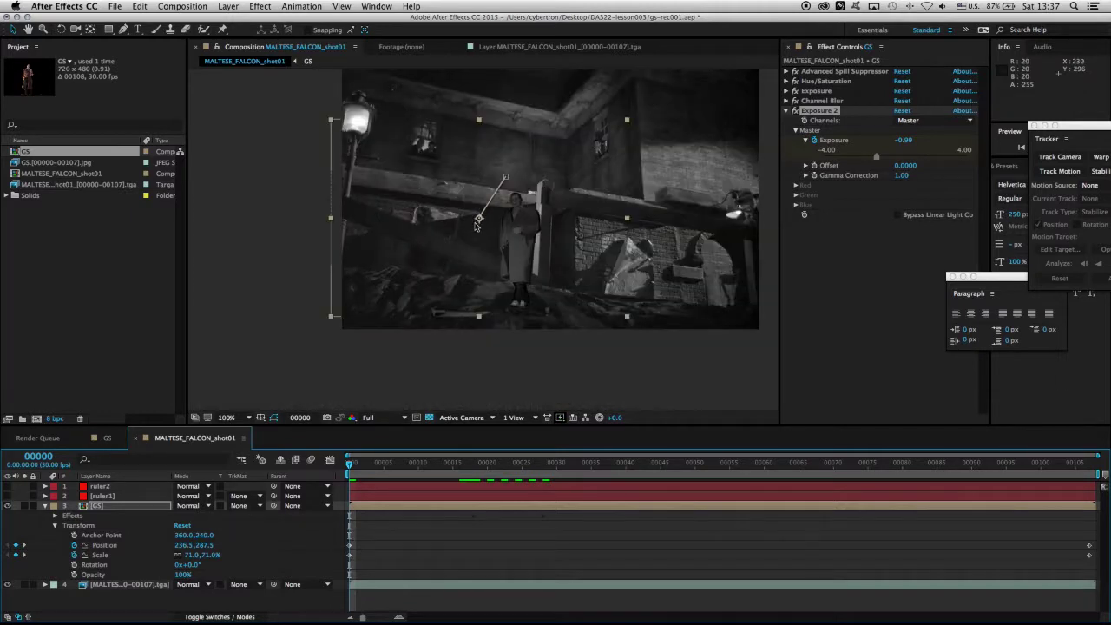
pyautogui.press('space')
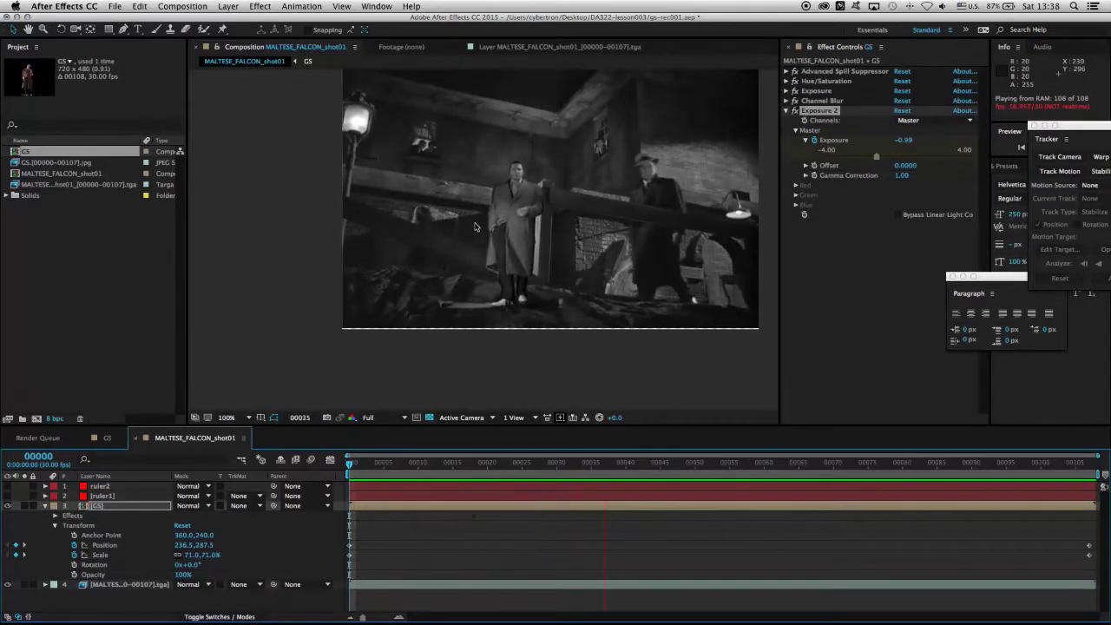
pyautogui.press('space')
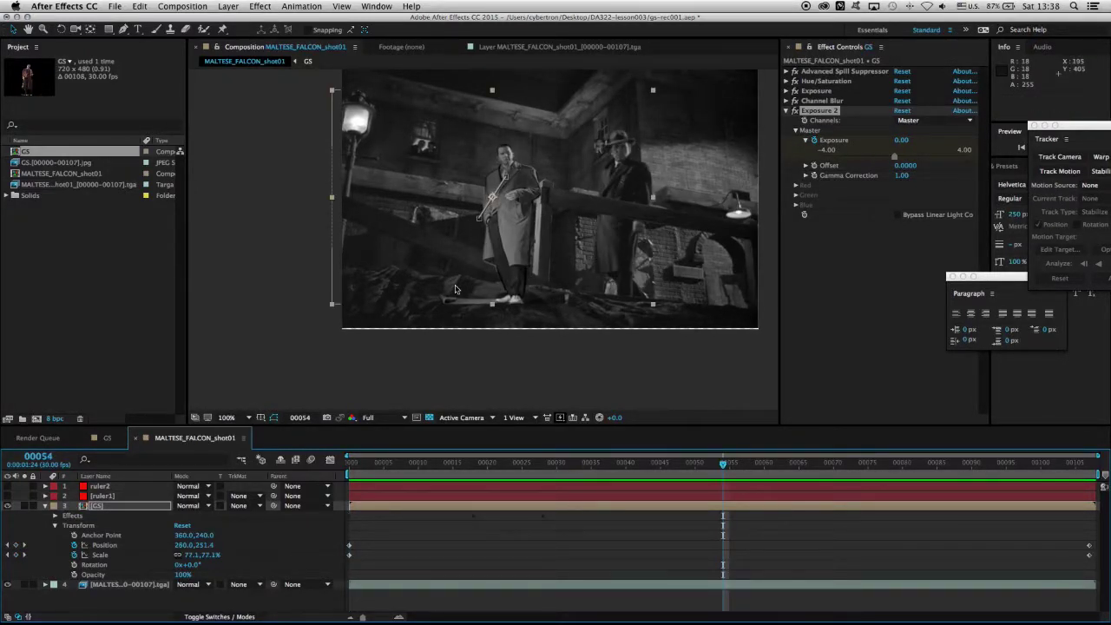
pyautogui.press('.')
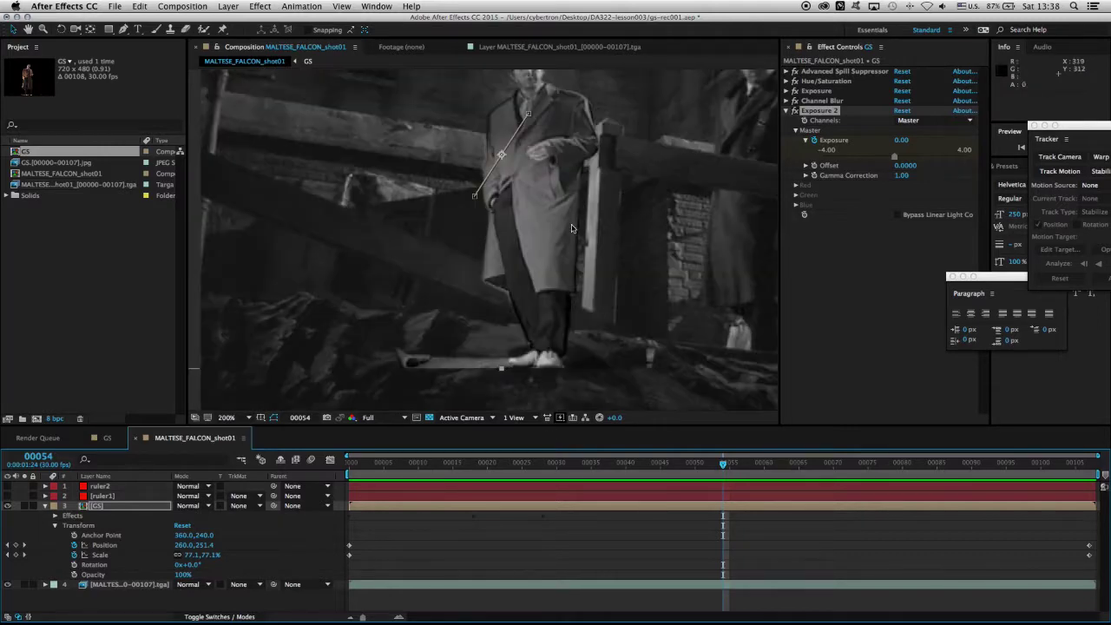
pyautogui.press(',')
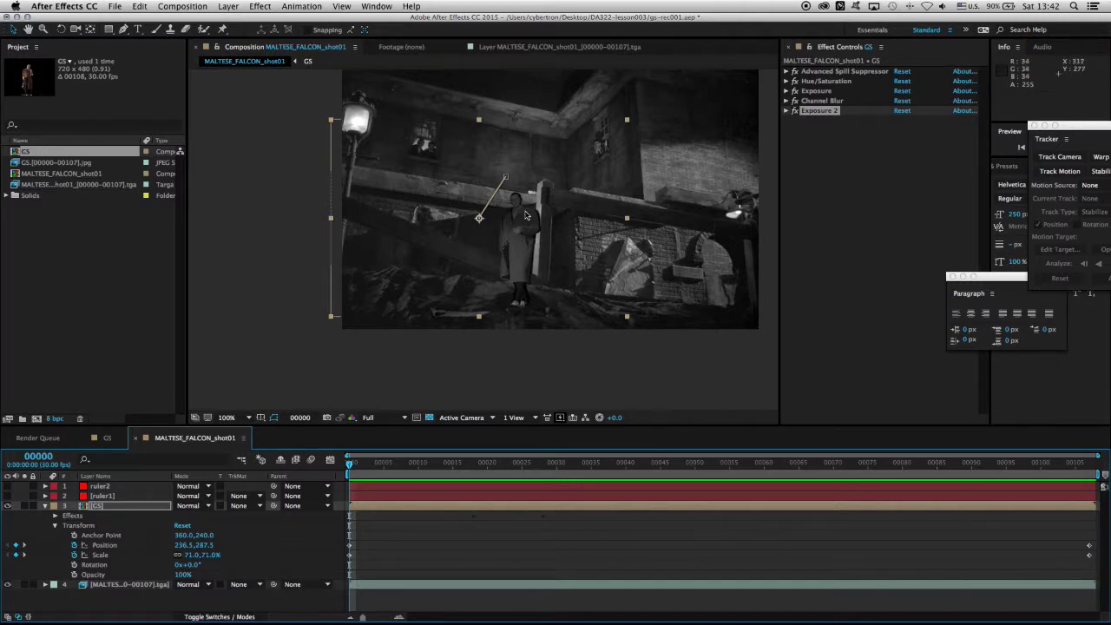
# Add a Box Blur effect to the GS layer and set its Blur Radius to 3 at frame 0 with keyframing enabled
pyautogui.rightClick(884, 150)
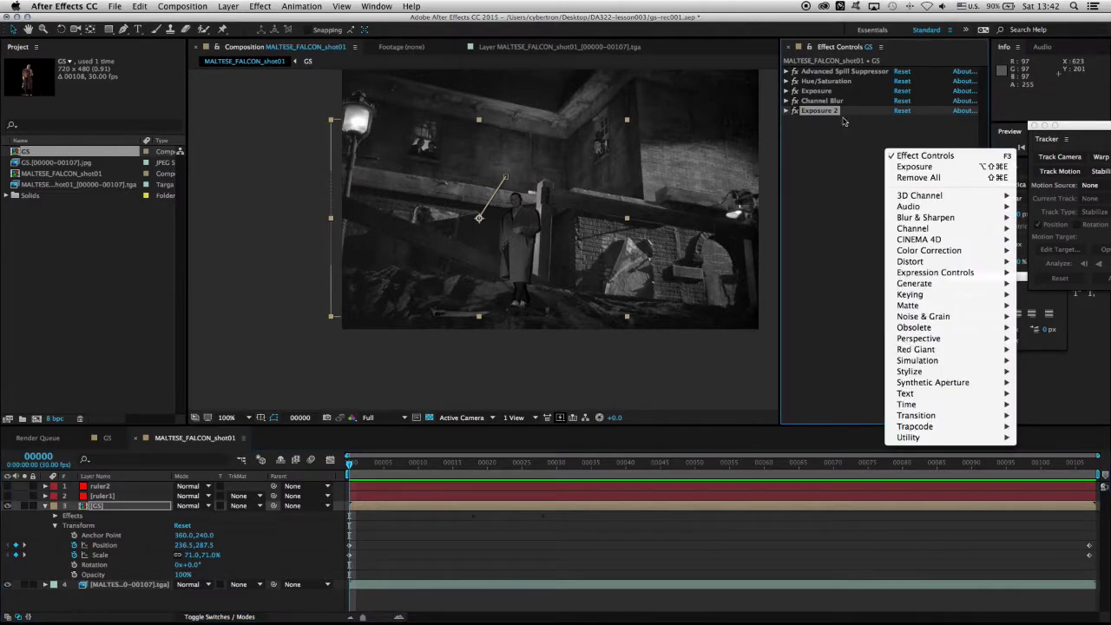
pyautogui.moveTo(929, 217)
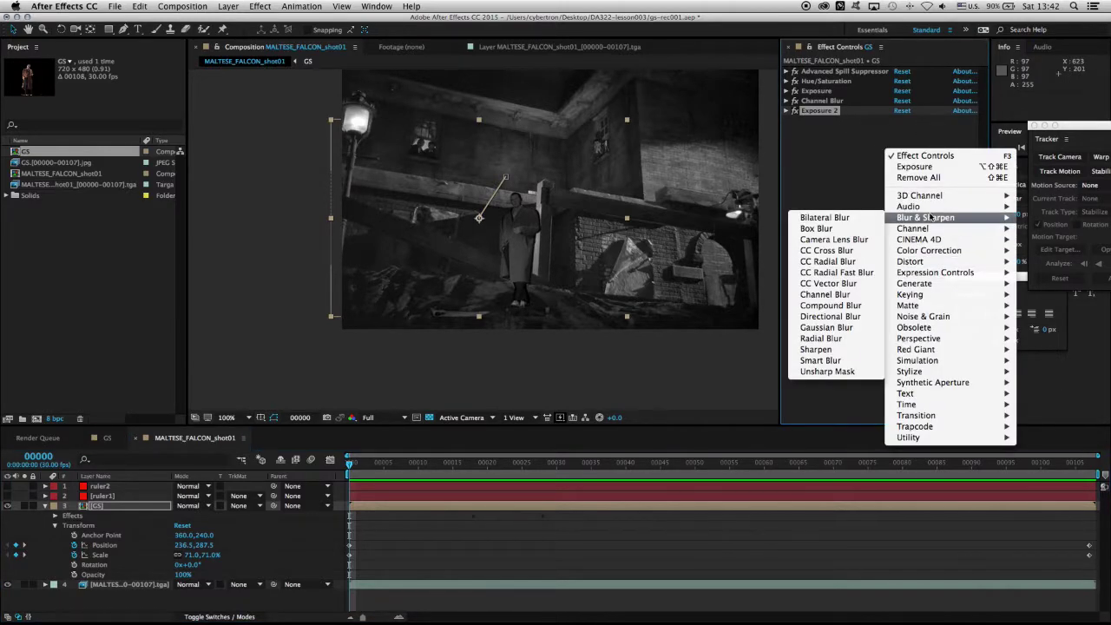
pyautogui.click(829, 231)
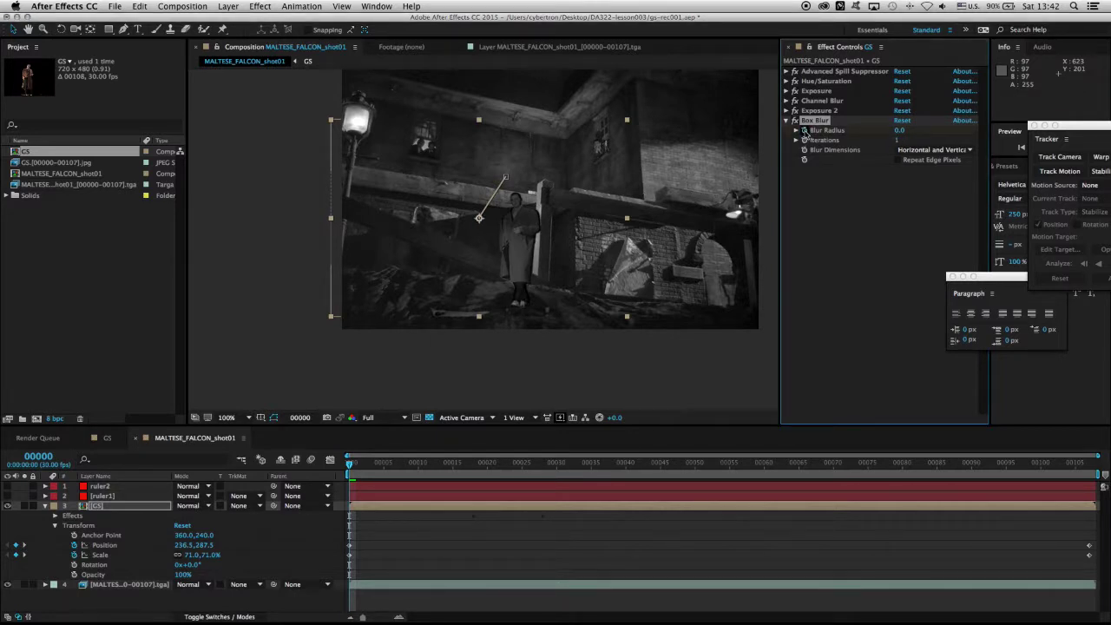
pyautogui.click(901, 131)
pyautogui.write('3')
pyautogui.press('Return')
pyautogui.press('.')
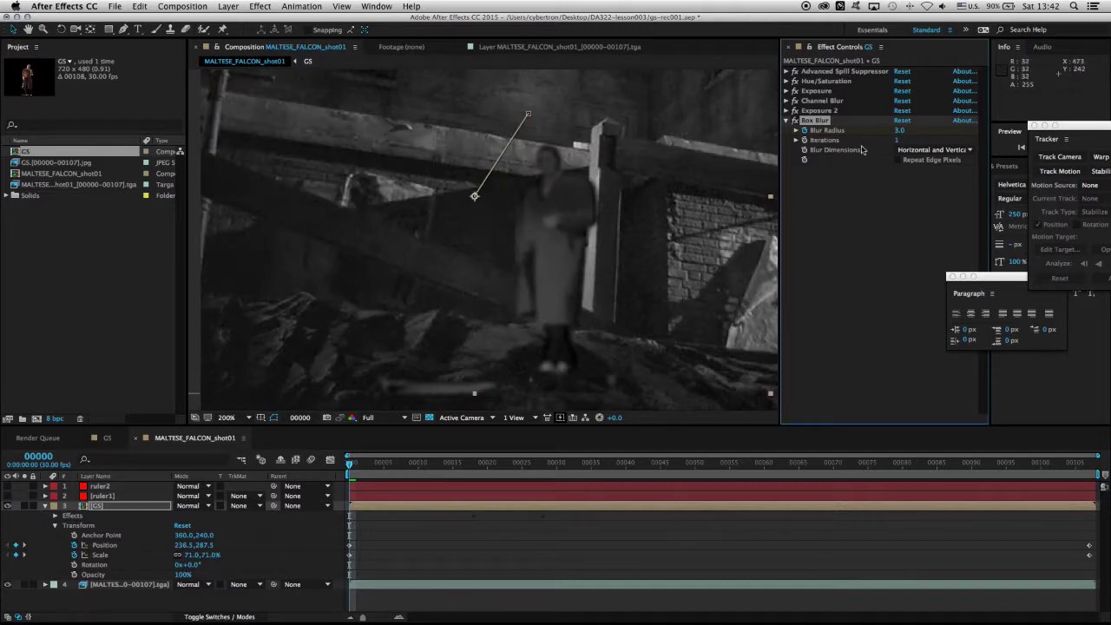
# Try a weaker Box Blur on the figure with a Blur Radius of 0.6 at frame 0
pyautogui.click(901, 131)
pyautogui.press('Return')
pyautogui.click(901, 131)
pyautogui.write('0.6')
pyautogui.press('Return')
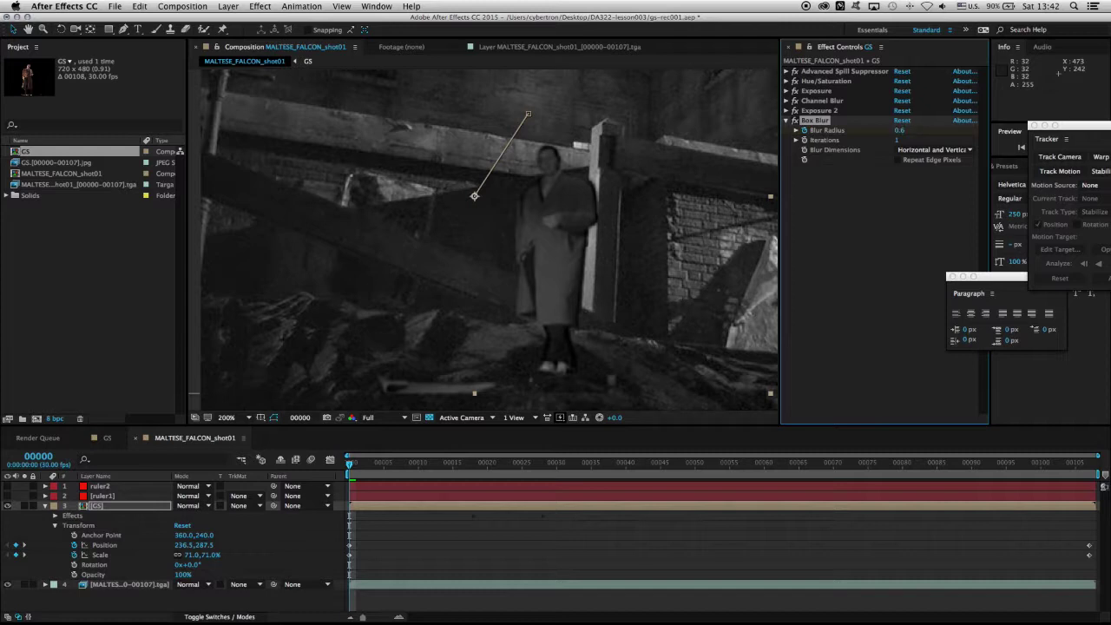
# Set the Box Blur's Blur Radius to 0.3 at frame 0, and go to frame 28
pyautogui.click(904, 130)
pyautogui.write('0.3')
pyautogui.press('Return')
pyautogui.click(544, 466)
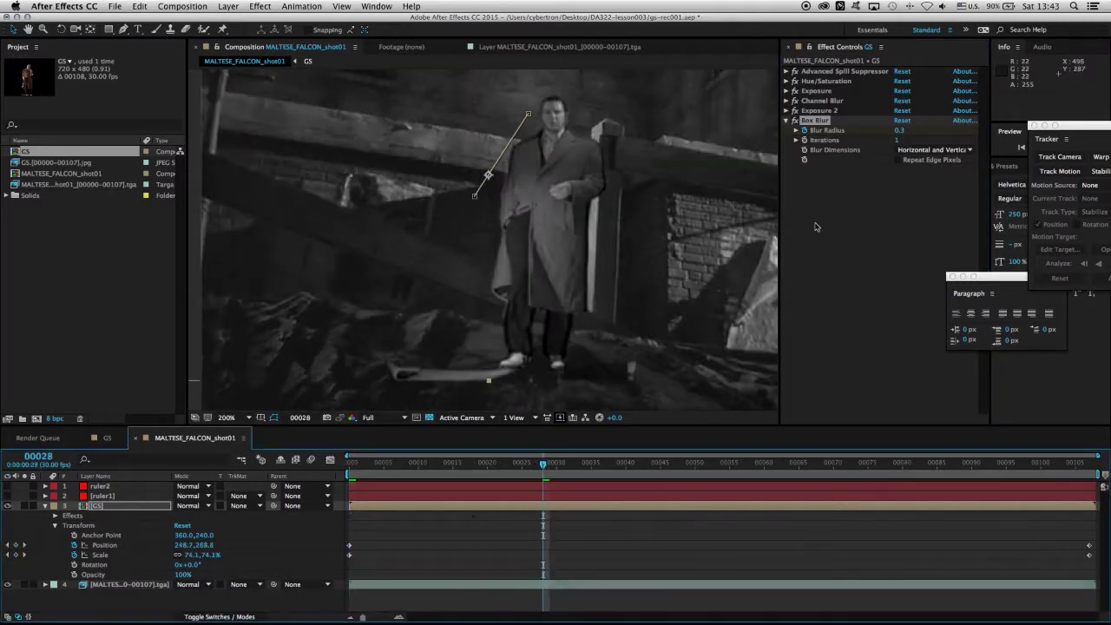
# Set the Box Blur's Blur Radius to 0 at frame 28 and compare the figure's softness between frames 0 and 28
pyautogui.click(898, 131)
pyautogui.write('0')
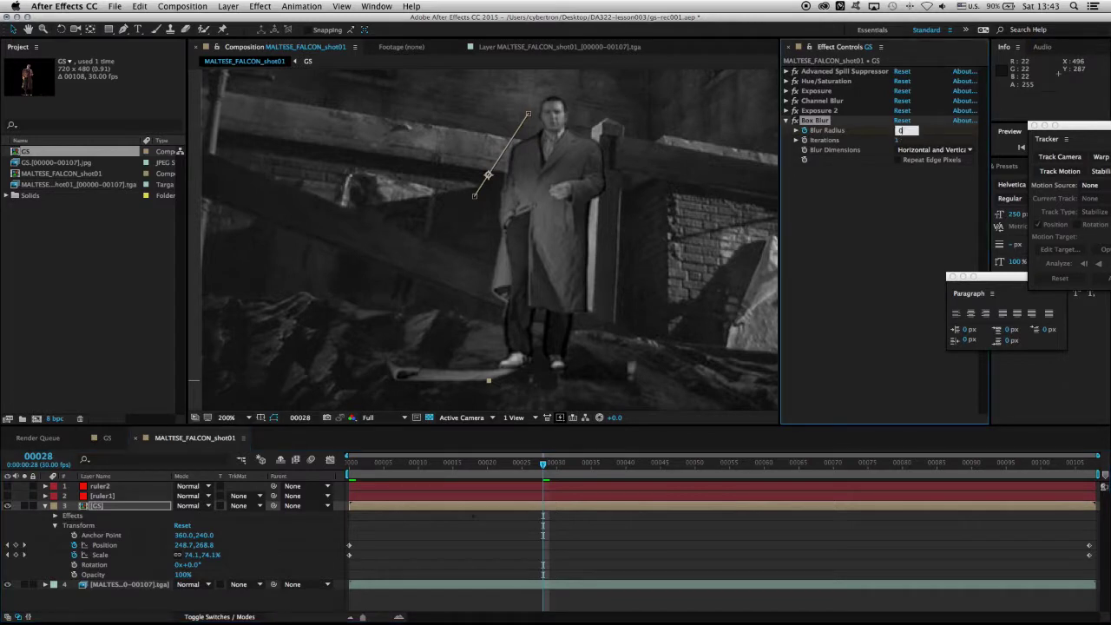
pyautogui.press('Return')
pyautogui.click(465, 475)
pyautogui.press('Home')
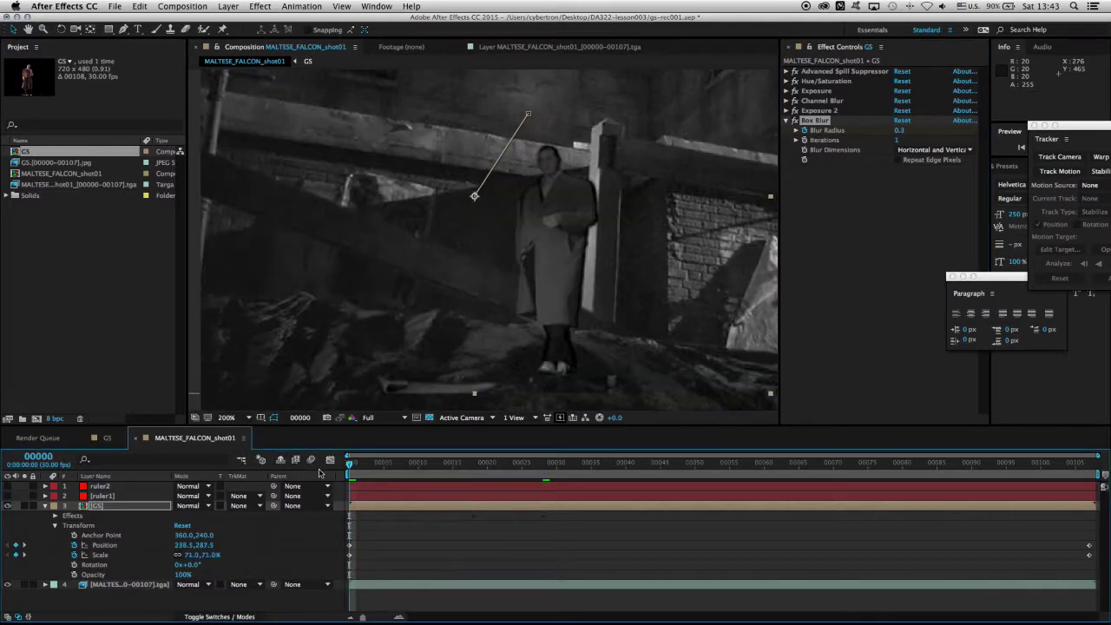
pyautogui.scroll(-3, 518, 334)
pyautogui.scroll(2, 518, 335)
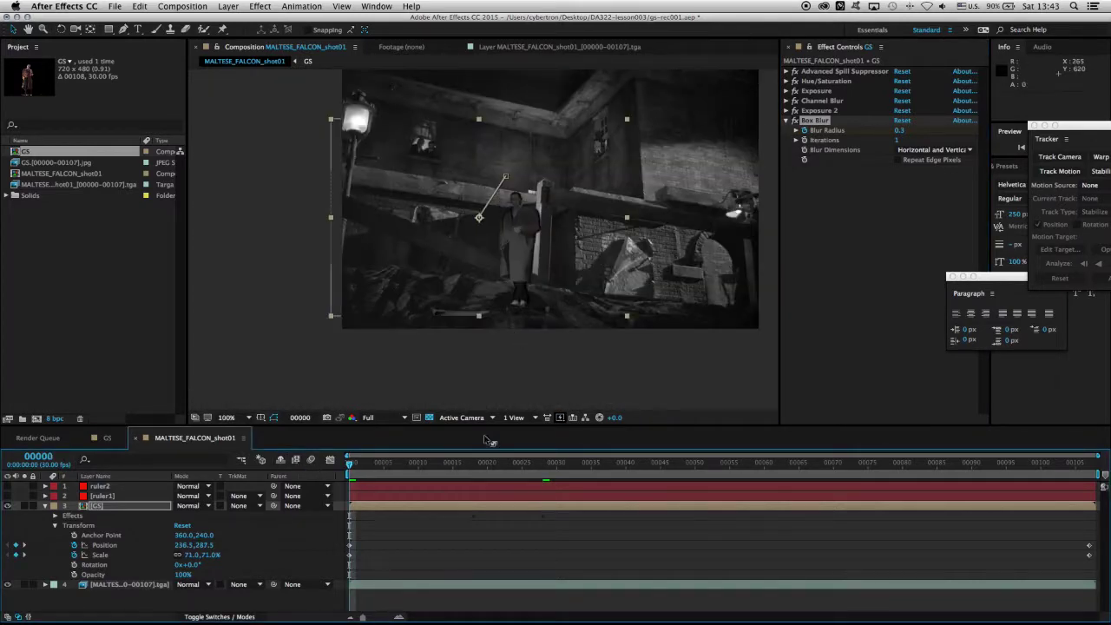
pyautogui.moveTo(413, 469); pyautogui.dragTo(544, 470)
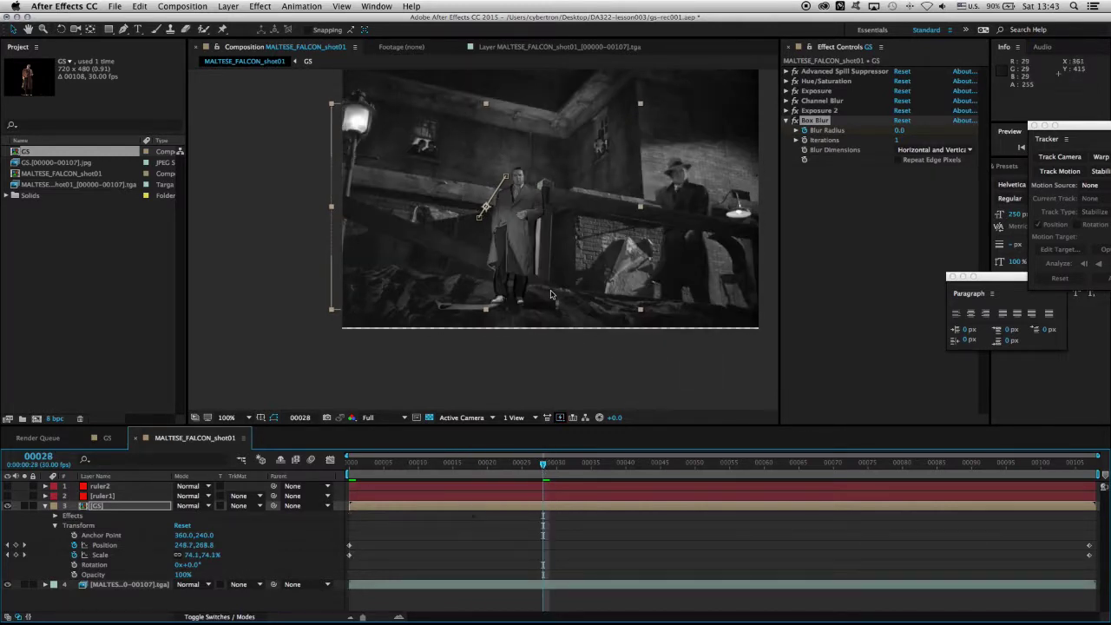
pyautogui.moveTo(588, 279); pyautogui.dragTo(559, 343)
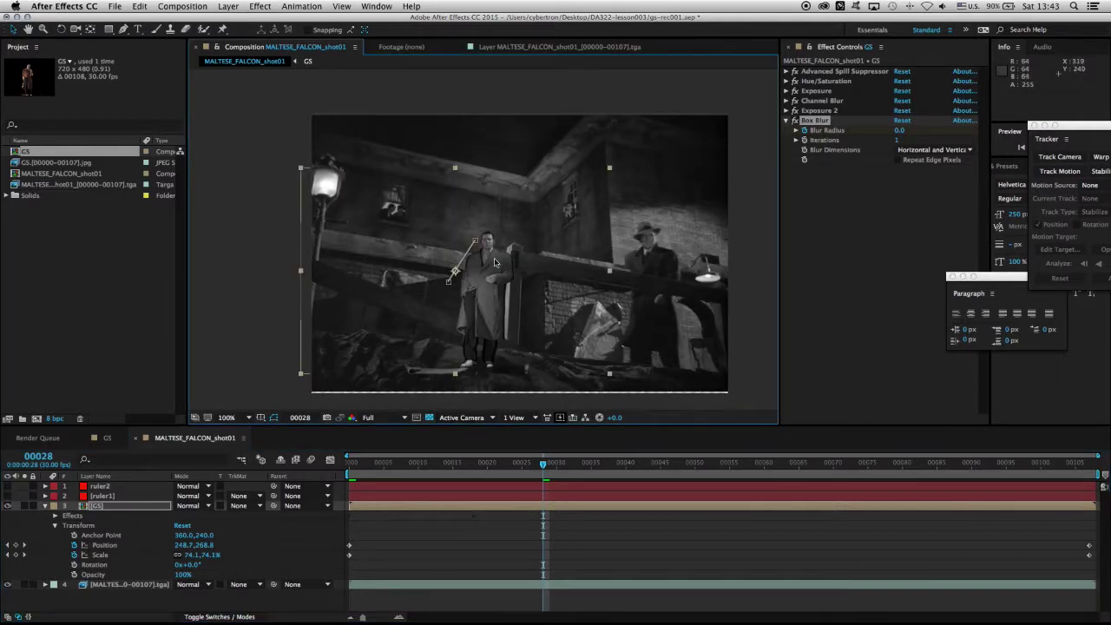
# Go to frame 107 and apply the Add Grain effect to the GS layer
pyautogui.click(124, 509)
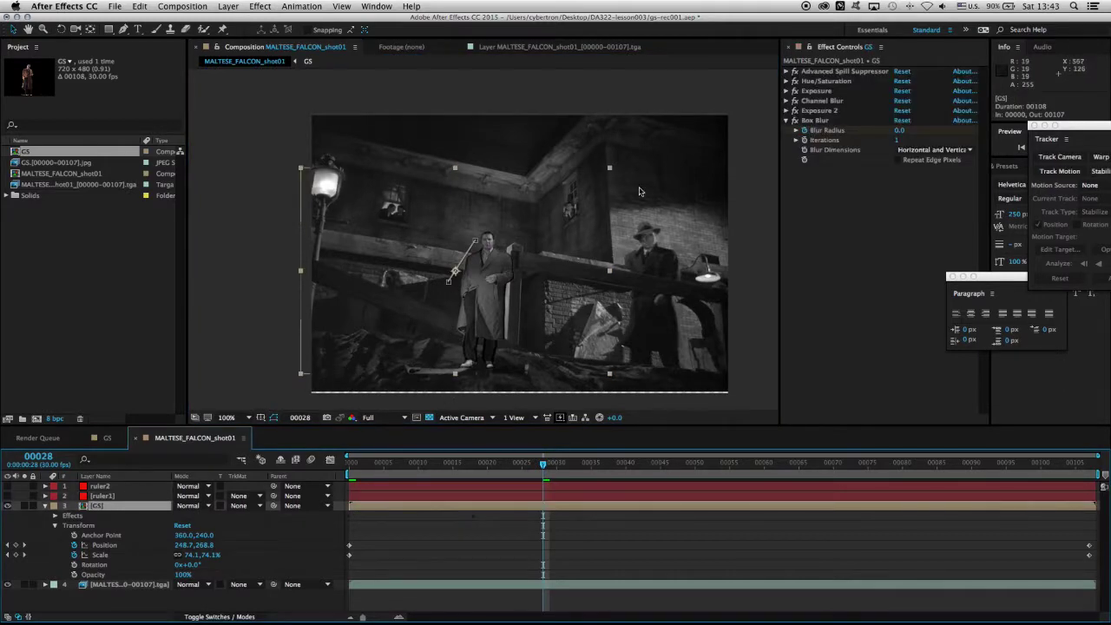
pyautogui.scroll(1, 504, 272)
pyautogui.moveTo(981, 469); pyautogui.dragTo(1091, 467)
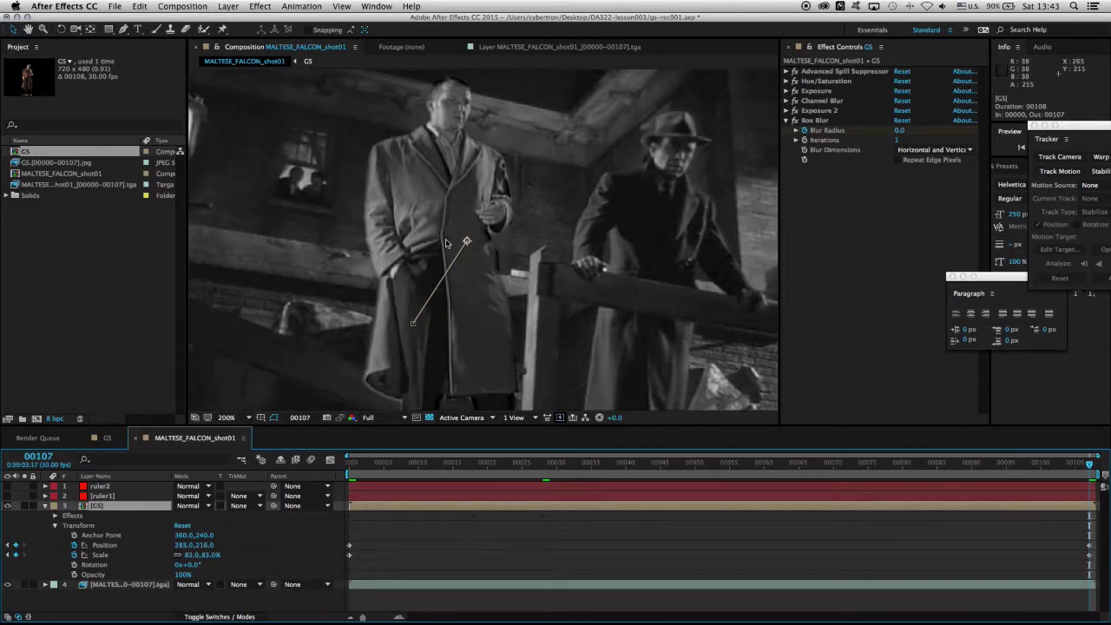
pyautogui.click(262, 7)
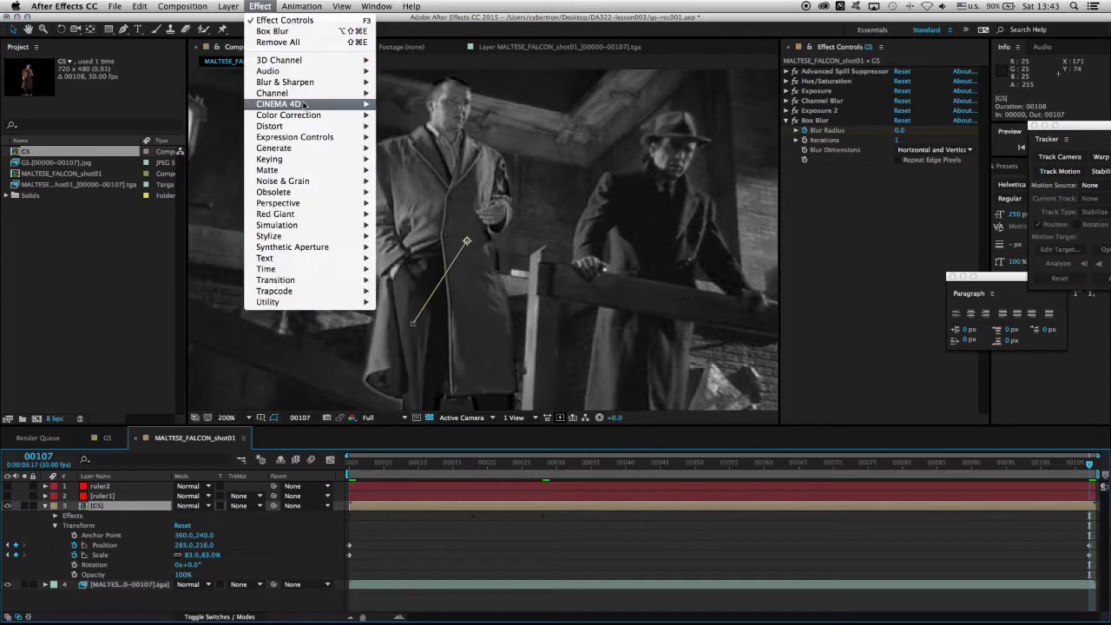
pyautogui.moveTo(330, 181)
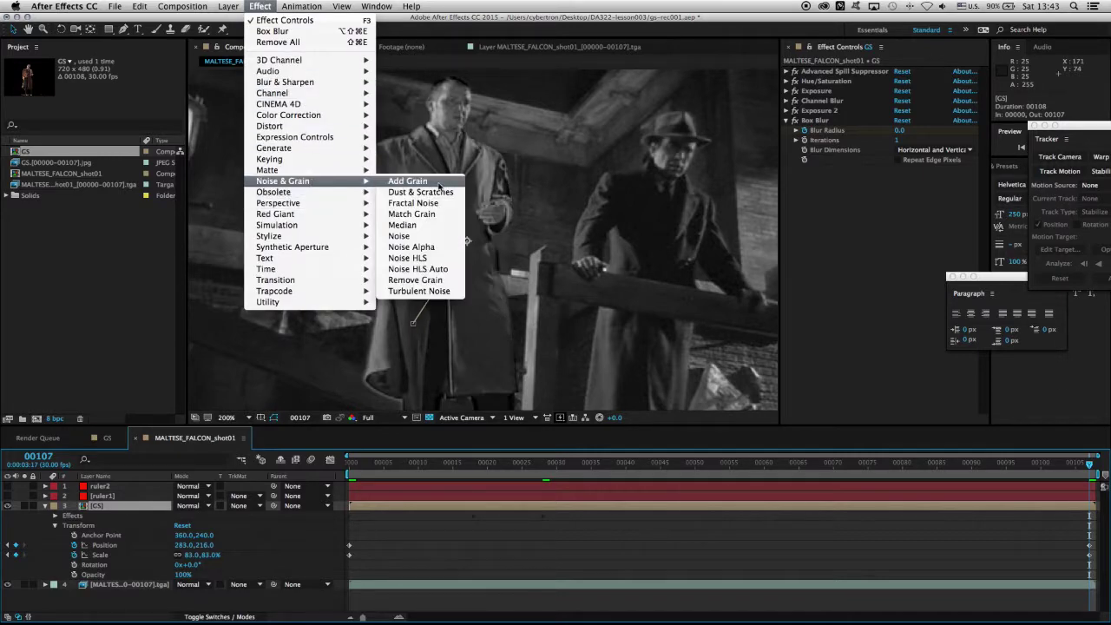
pyautogui.click(408, 182)
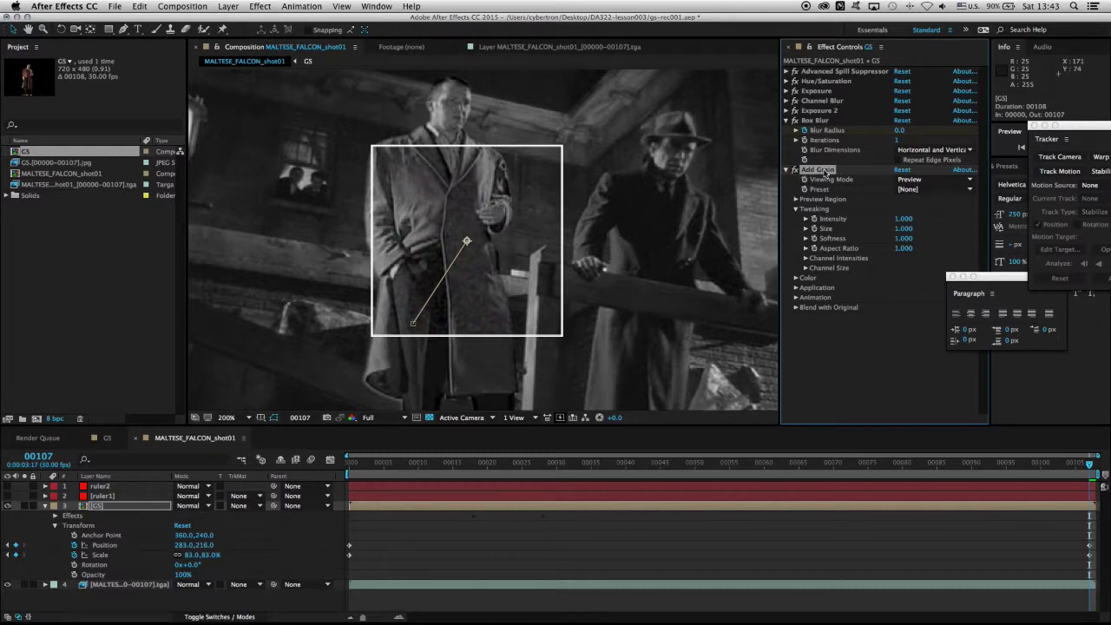
pyautogui.click(786, 121)
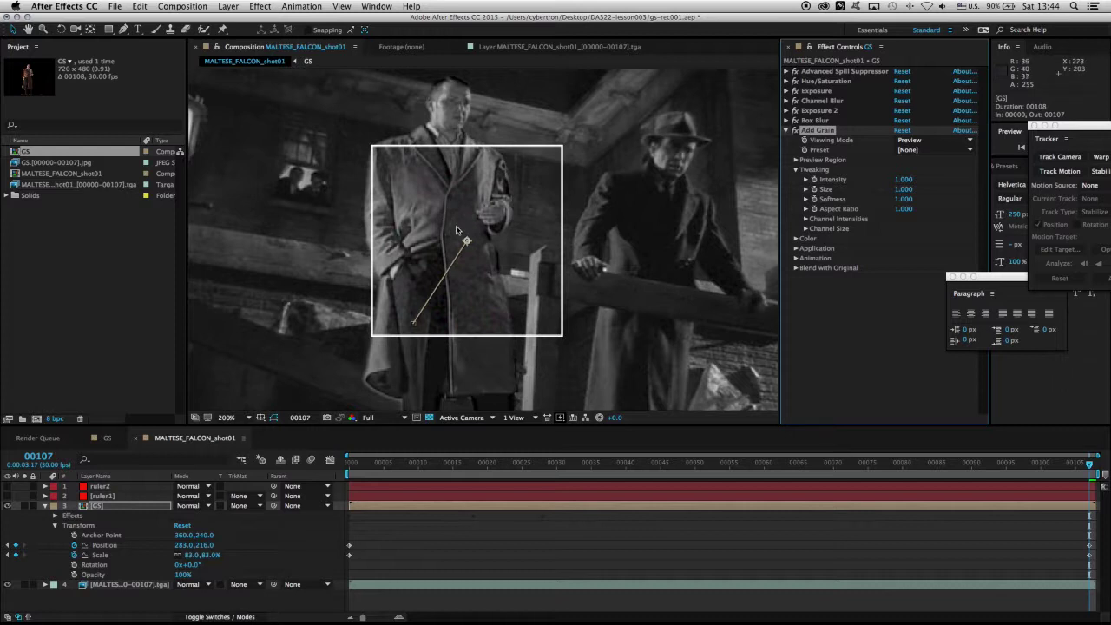
# Make the added grain monochromatic and set its Intensity to 0.680, Size to 0.600 and Softness to 1.760
pyautogui.click(796, 238)
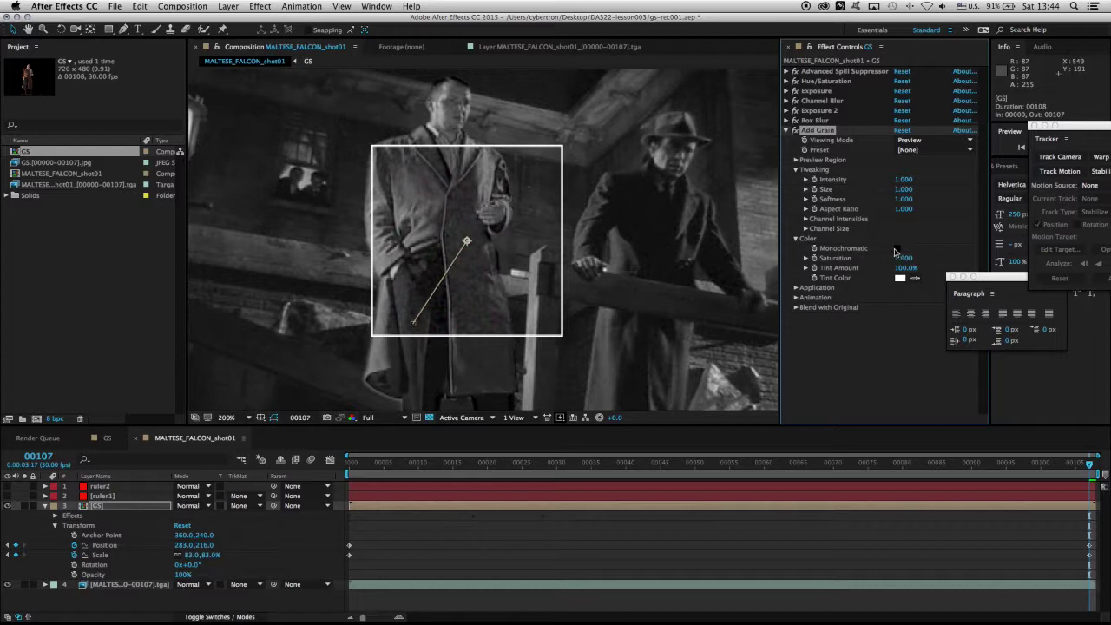
pyautogui.click(897, 249)
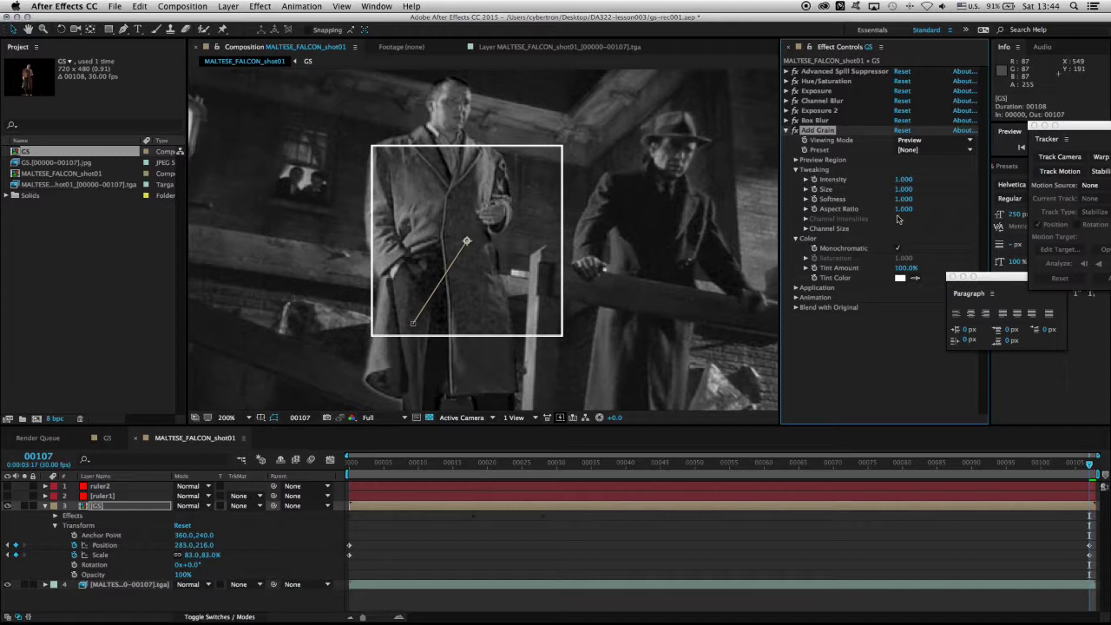
pyautogui.click(805, 179)
pyautogui.click(805, 204)
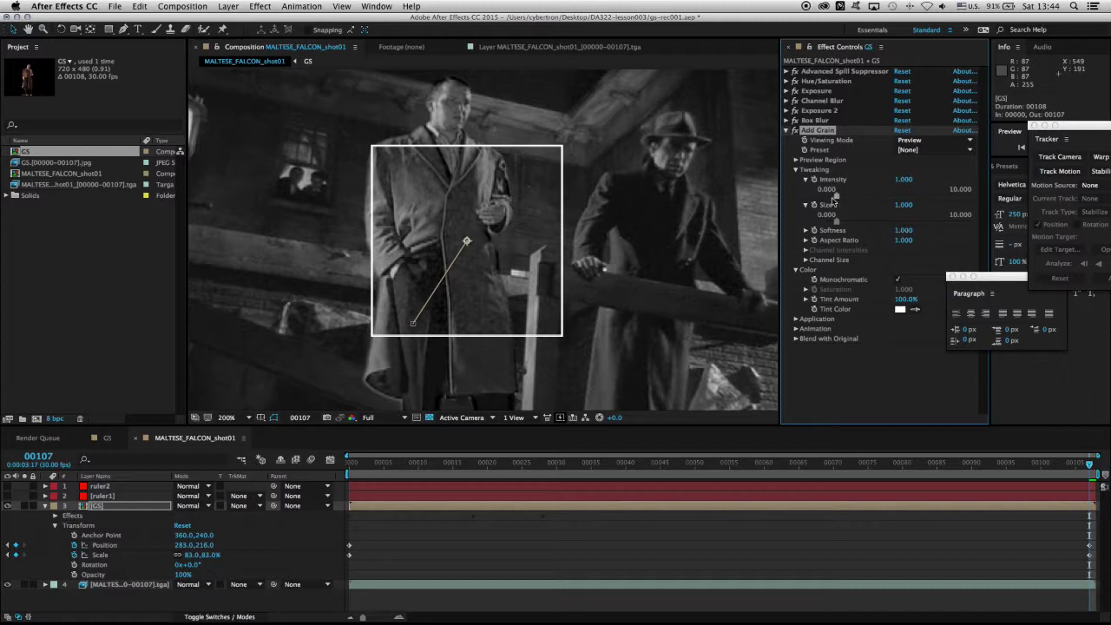
pyautogui.moveTo(836, 199); pyautogui.dragTo(832, 201)
pyautogui.moveTo(837, 223); pyautogui.dragTo(832, 232)
pyautogui.click(806, 231)
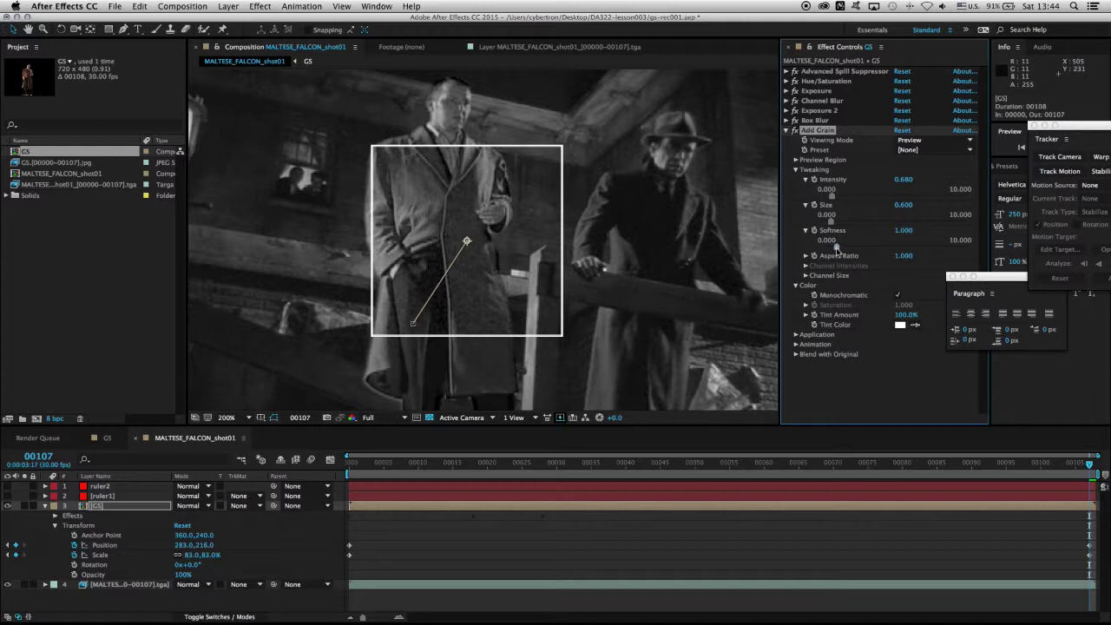
pyautogui.moveTo(837, 249)
pyautogui.mouseDown()
pyautogui.moveTo(856, 253)
pyautogui.moveTo(848, 249)
pyautogui.mouseUp()
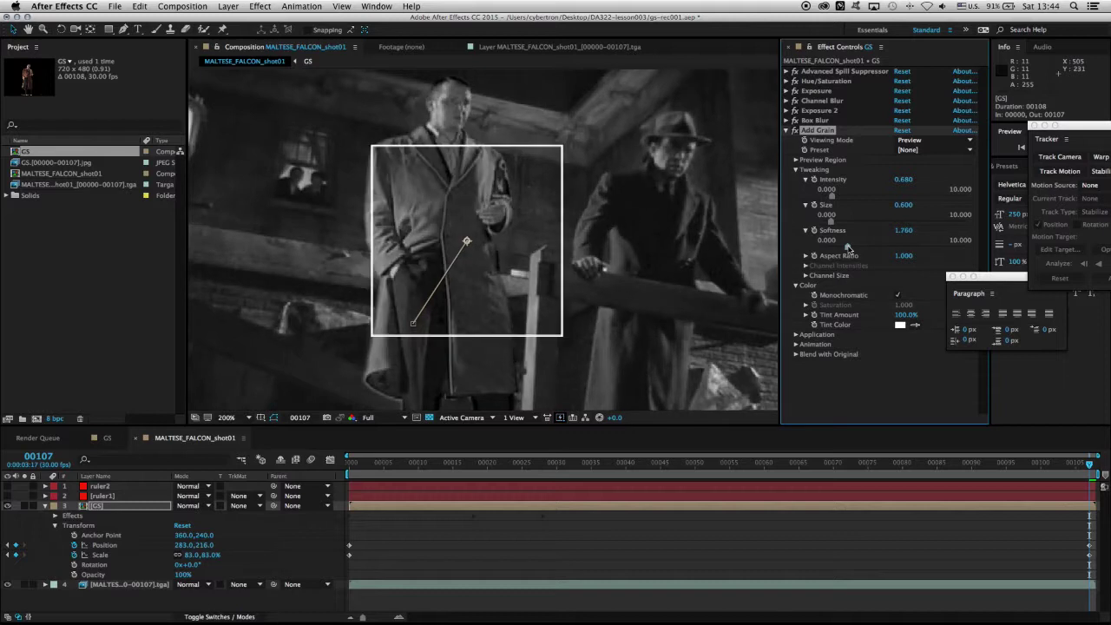
# Switch Add Grain to Final Output with an Intensity of 0.560 and check the grain through to frame 69
pyautogui.click(922, 141)
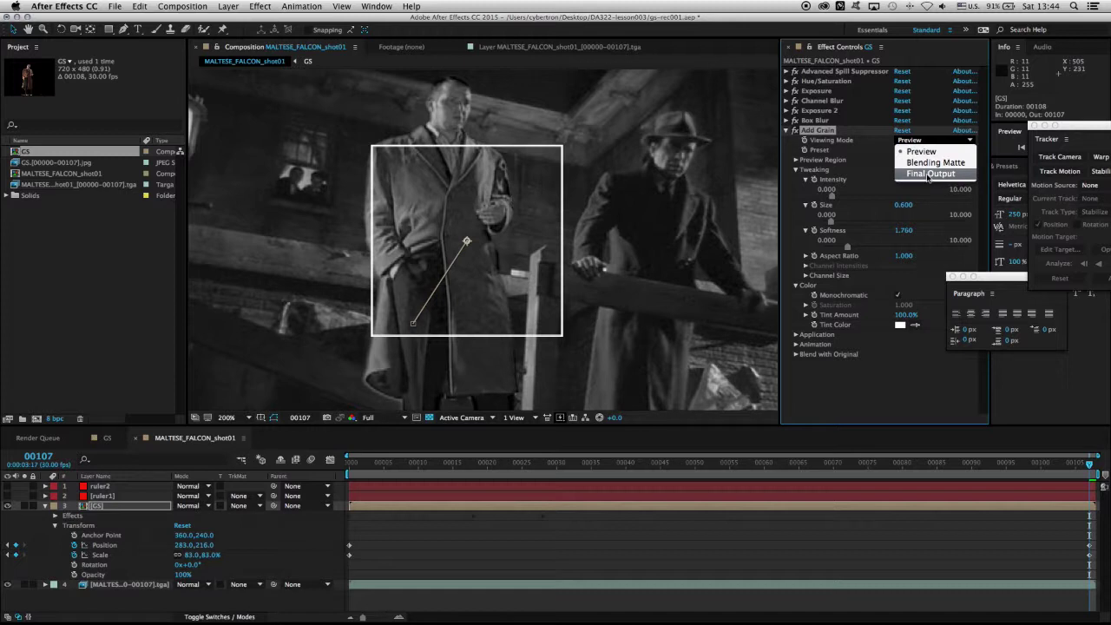
pyautogui.click(930, 174)
pyautogui.press(',')
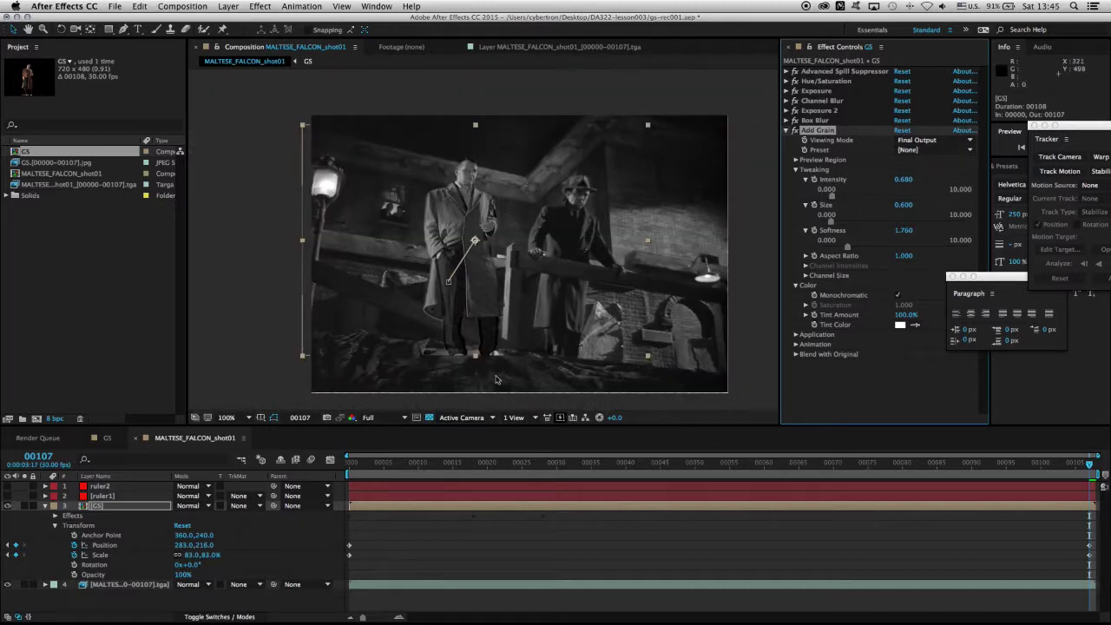
pyautogui.press('.')
pyautogui.moveTo(467, 319); pyautogui.dragTo(498, 257)
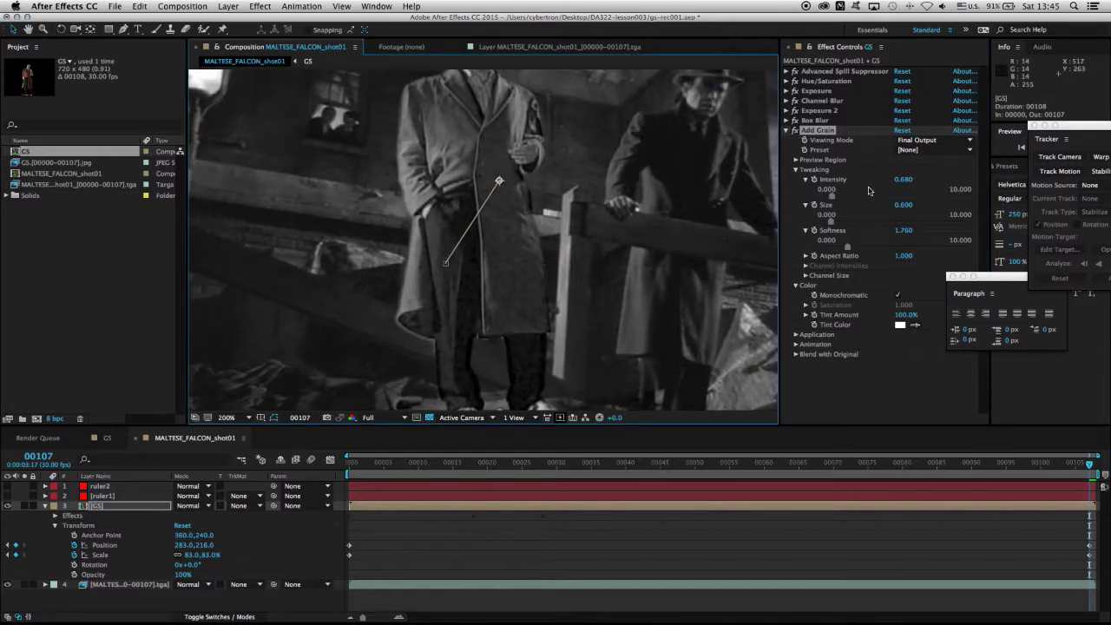
pyautogui.moveTo(496, 465); pyautogui.dragTo(826, 466)
pyautogui.press(',')
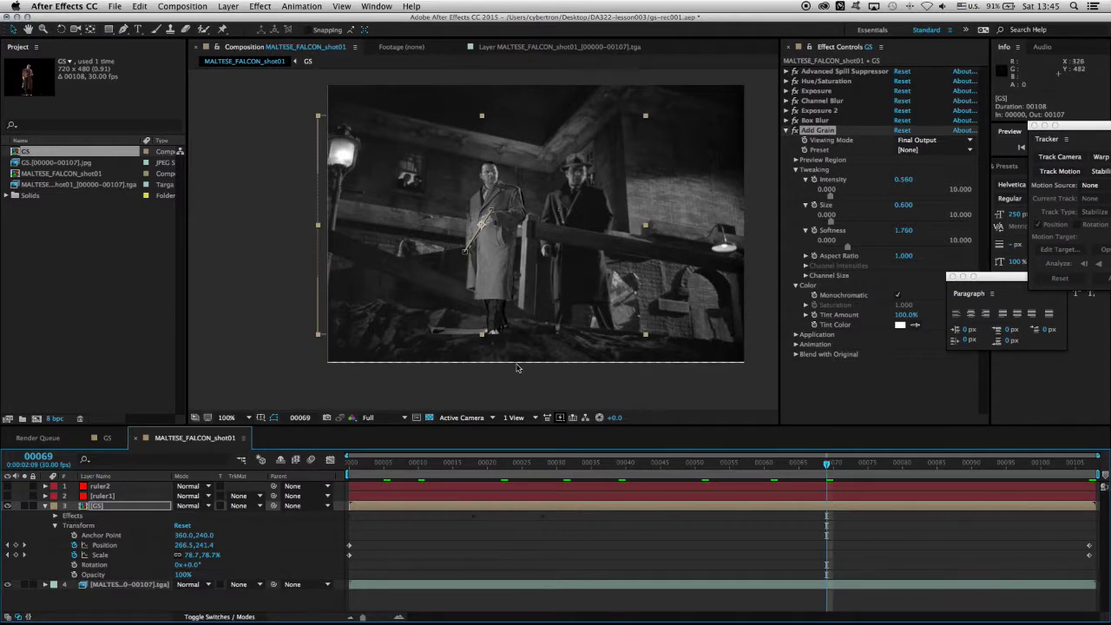
# Collapse the GS layer's properties and lock the layer, then fold up its Add Grain settings
pyautogui.click(107, 506)
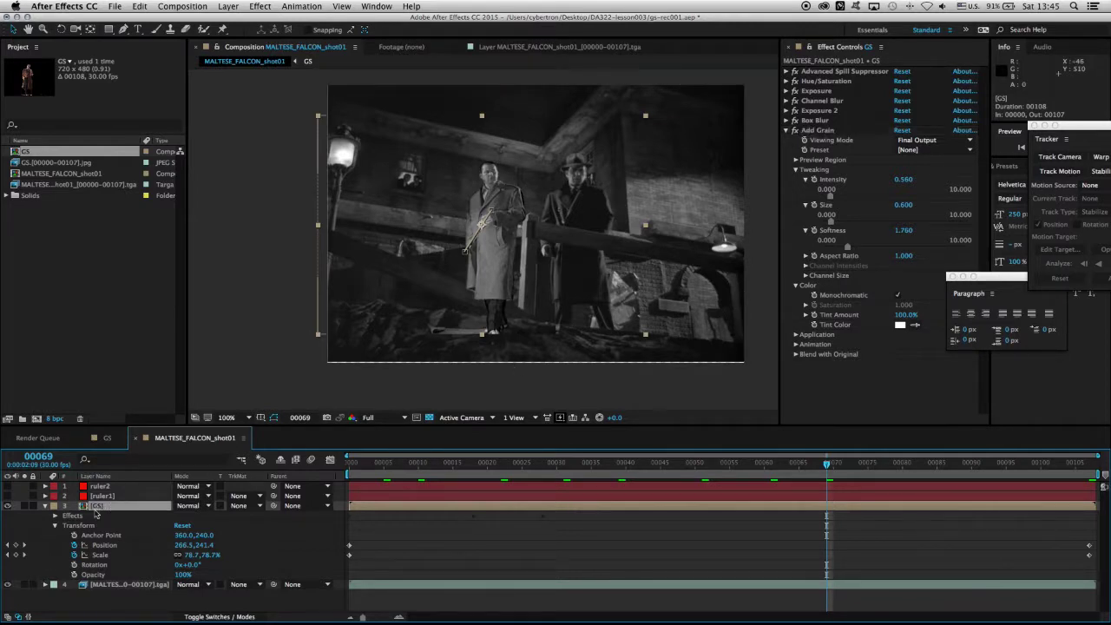
pyautogui.click(45, 506)
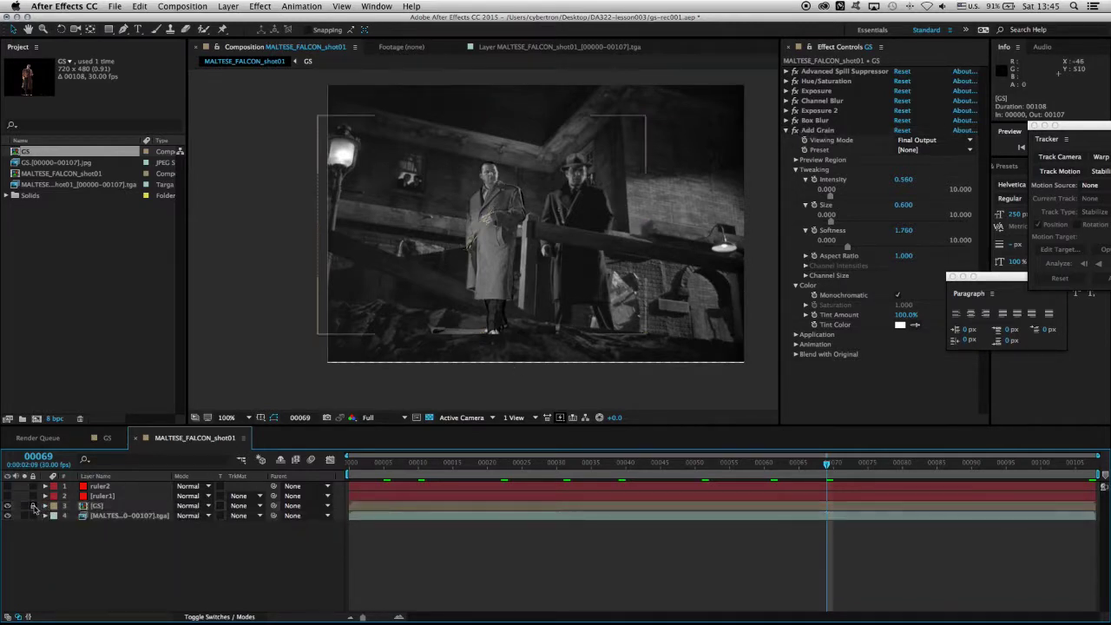
pyautogui.click(33, 506)
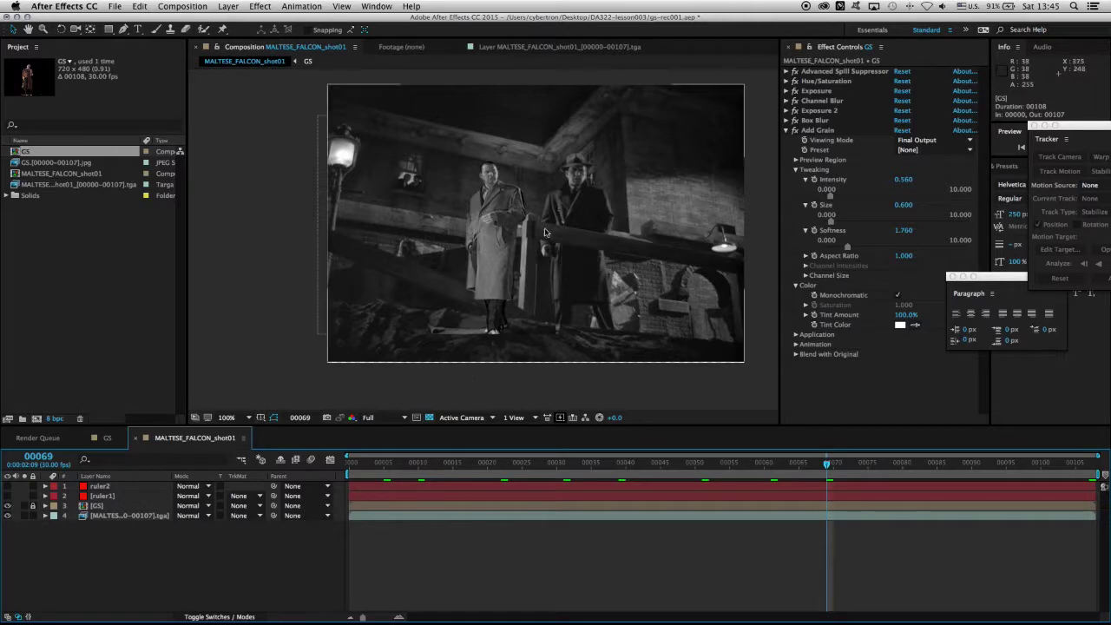
pyautogui.click(788, 131)
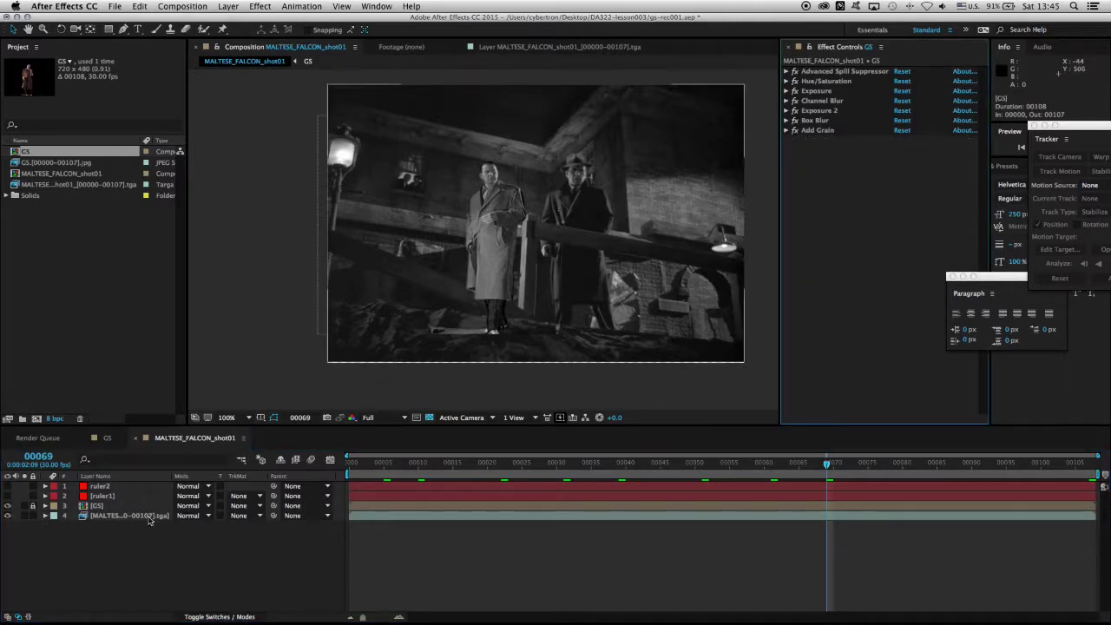
# Duplicate the Maltese Falcon footage layer, rename the copy FG, and place it above the GS layer
pyautogui.click(122, 518)
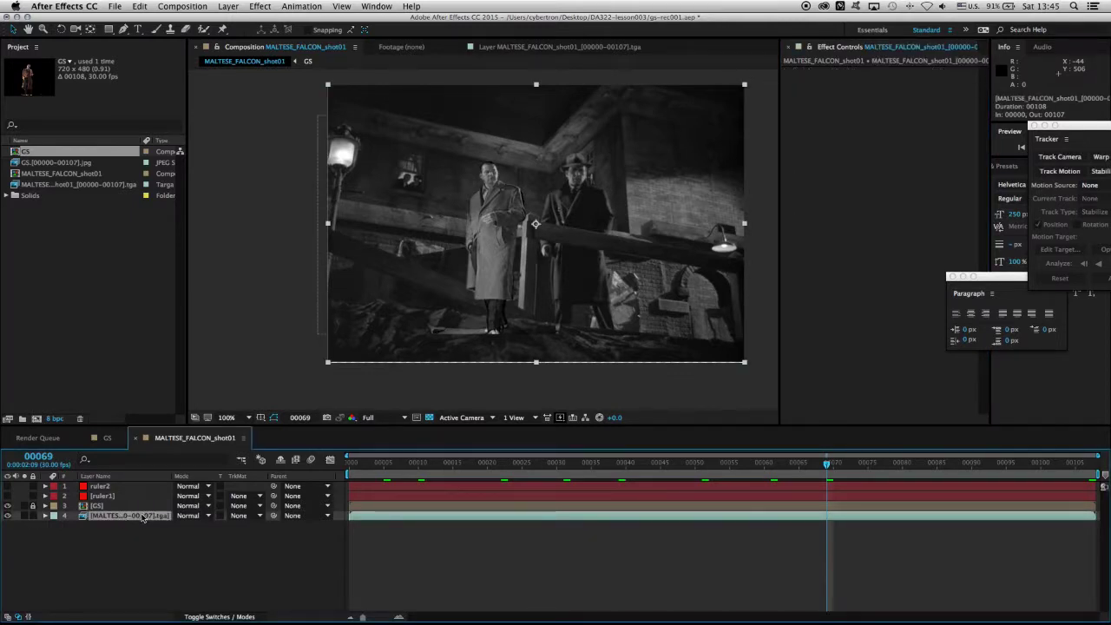
pyautogui.press('super+d')
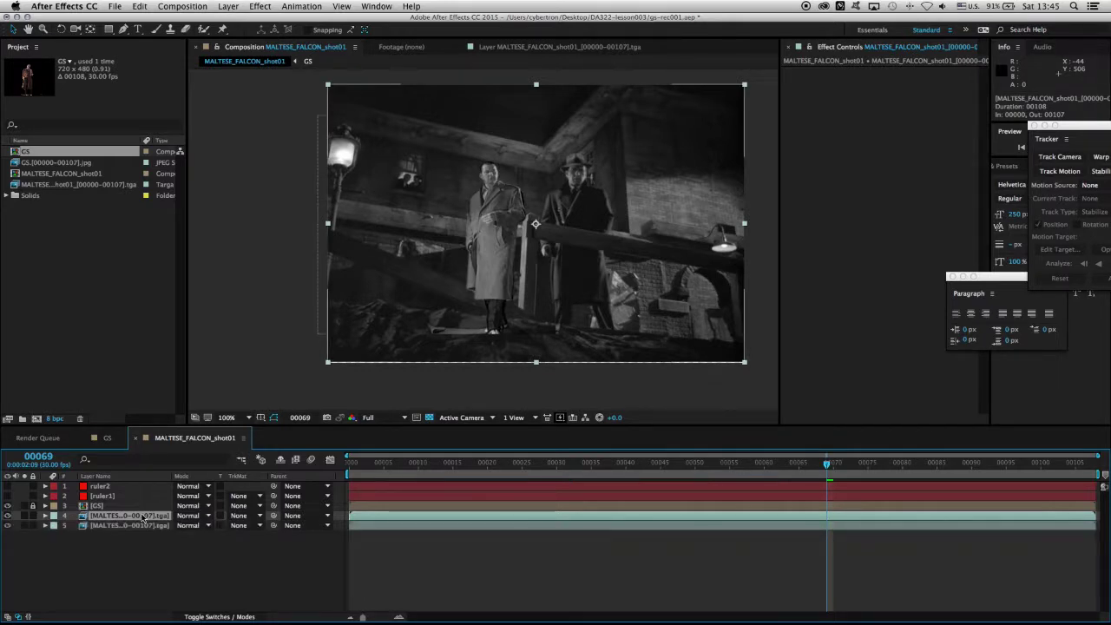
pyautogui.press('Return')
pyautogui.write('FG')
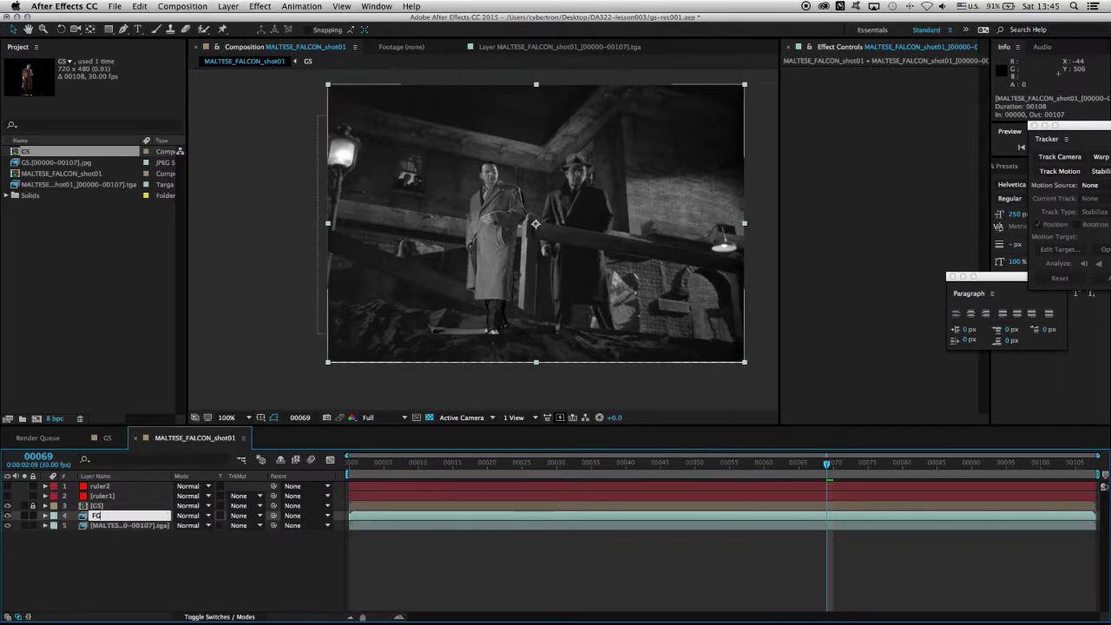
pyautogui.press('Return')
pyautogui.moveTo(127, 519); pyautogui.dragTo(130, 501)
# Draw a closed seven-point Pen mask without RotoBezier around the wooden post on the FG layer at frame 69, and go to frame 0
pyautogui.press('.')
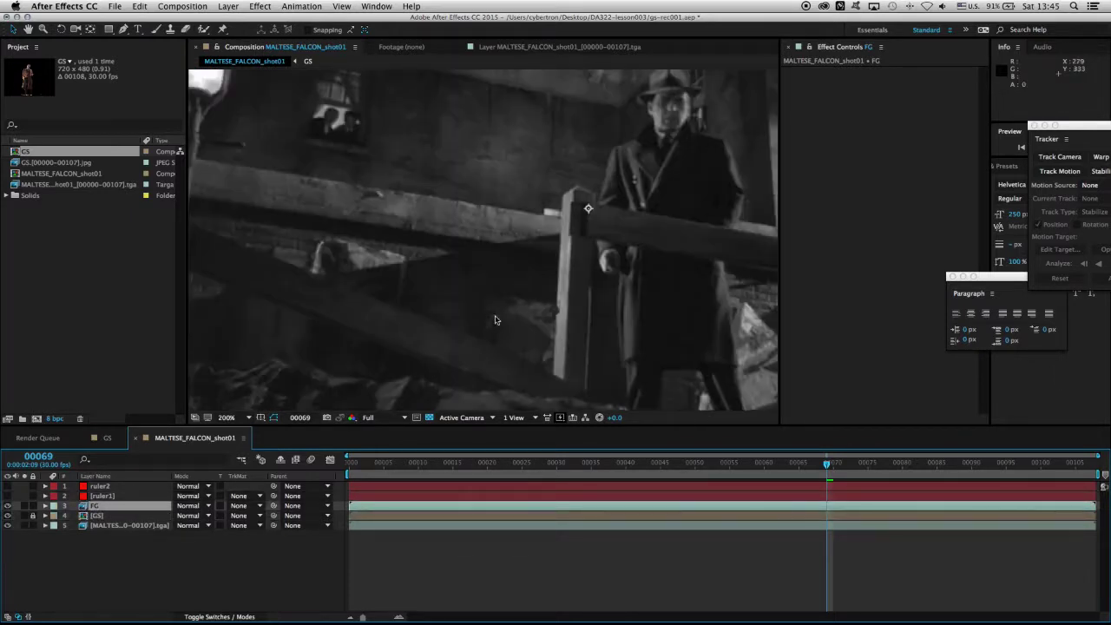
pyautogui.click(124, 29)
pyautogui.click(123, 29)
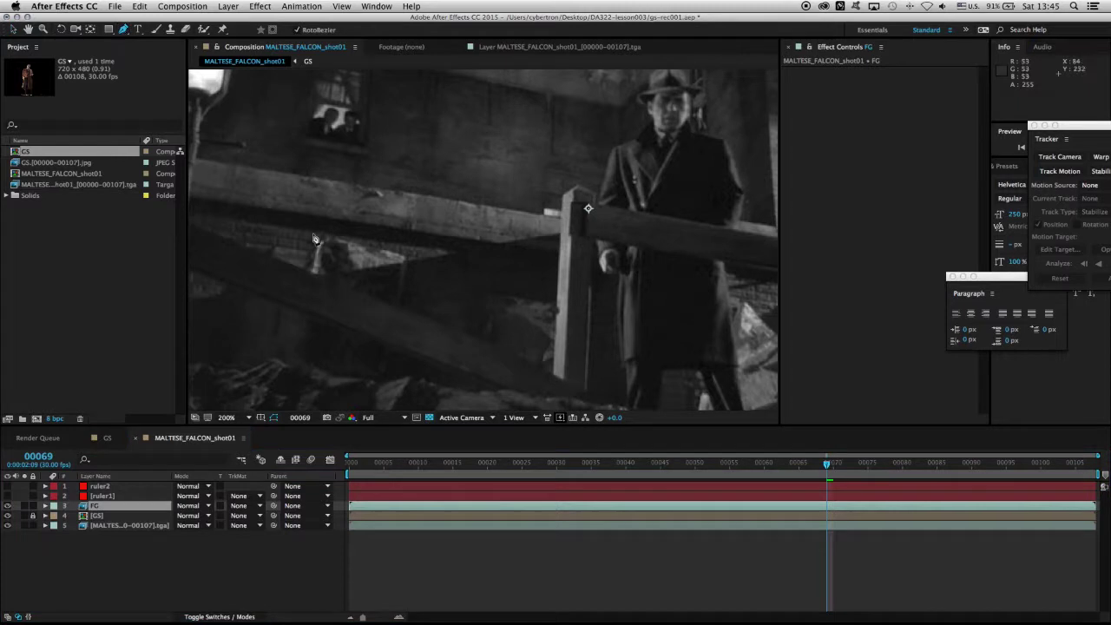
pyautogui.click(298, 31)
pyautogui.click(561, 196)
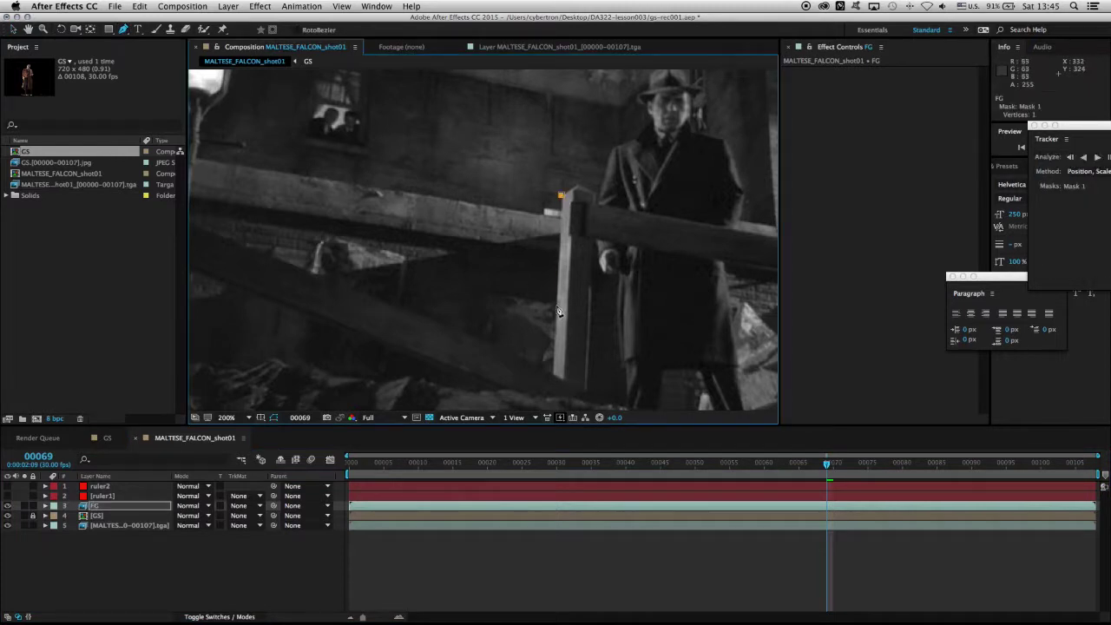
pyautogui.click(555, 305)
pyautogui.click(551, 404)
pyautogui.click(591, 406)
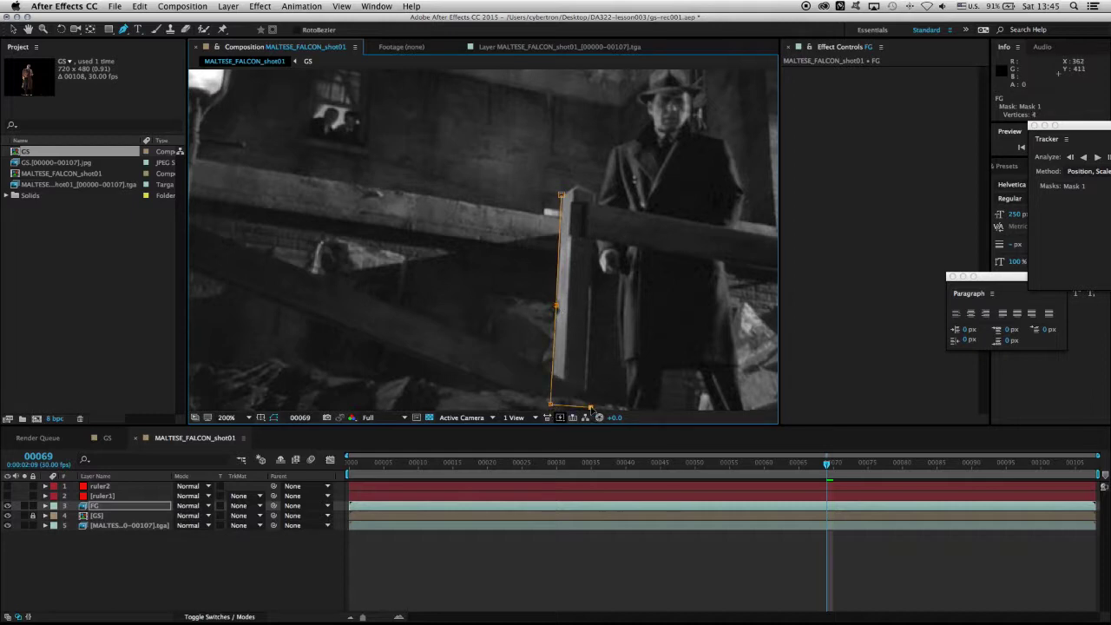
pyautogui.click(594, 238)
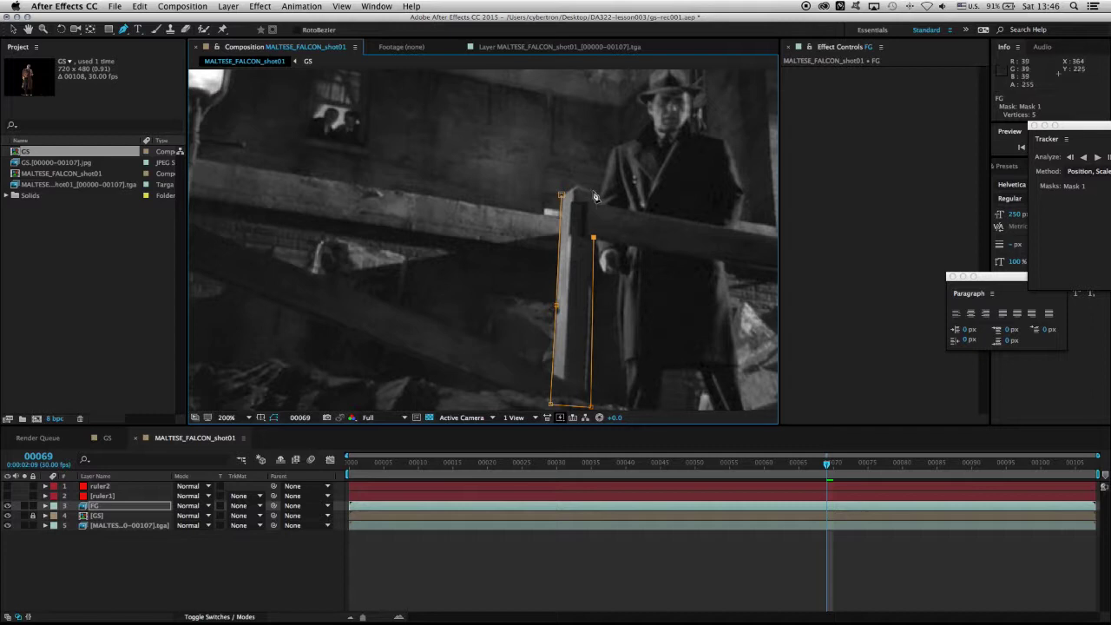
pyautogui.click(593, 189)
pyautogui.click(580, 184)
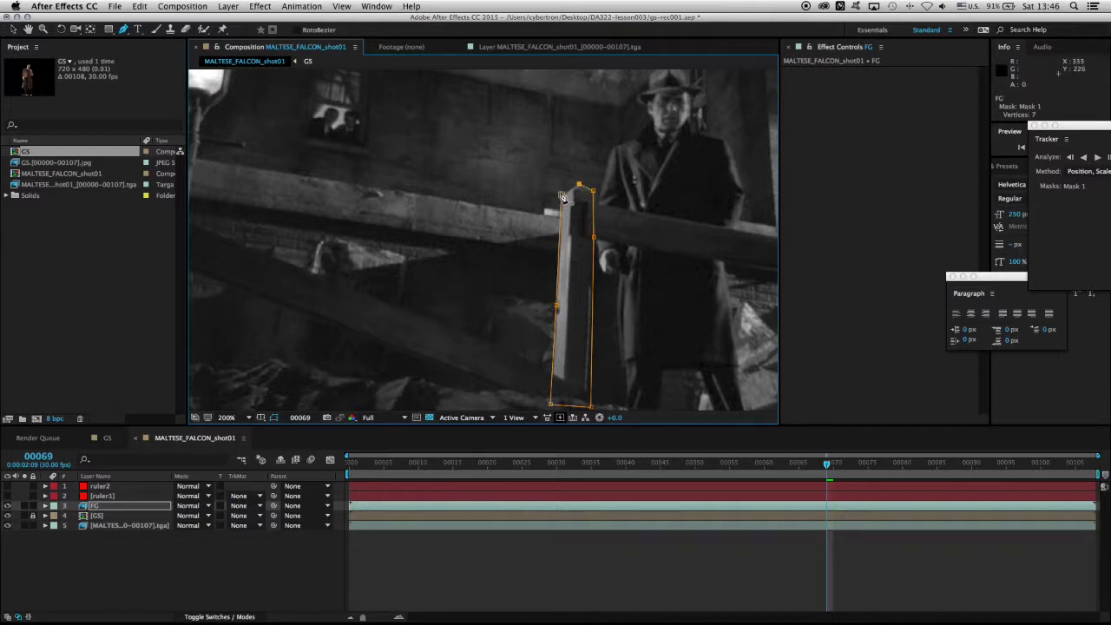
pyautogui.click(561, 195)
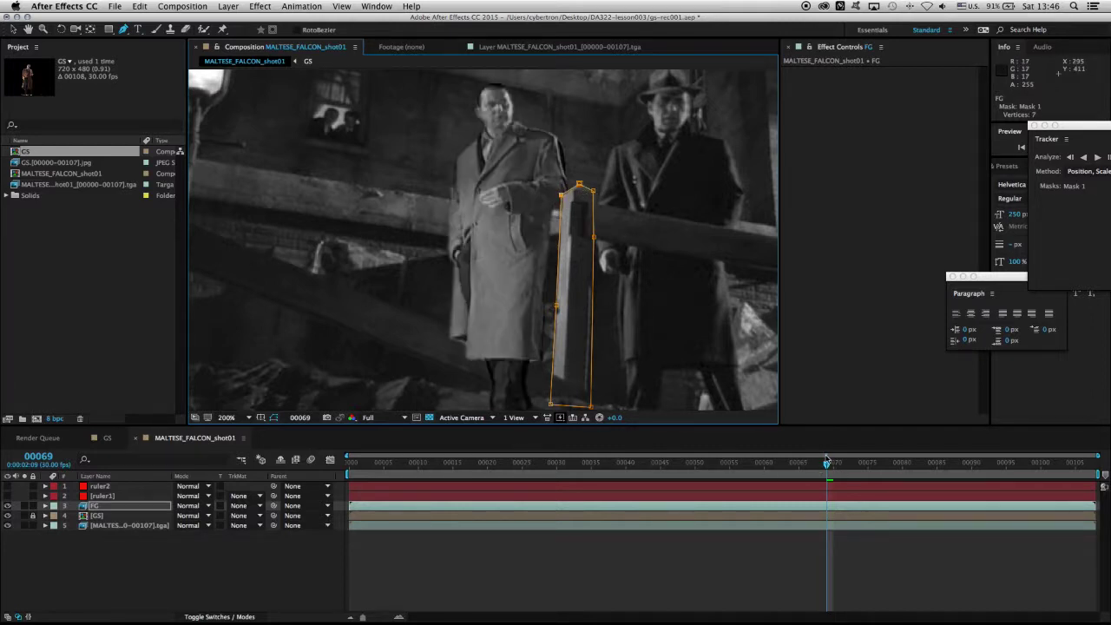
pyautogui.moveTo(828, 467); pyautogui.dragTo(348, 451)
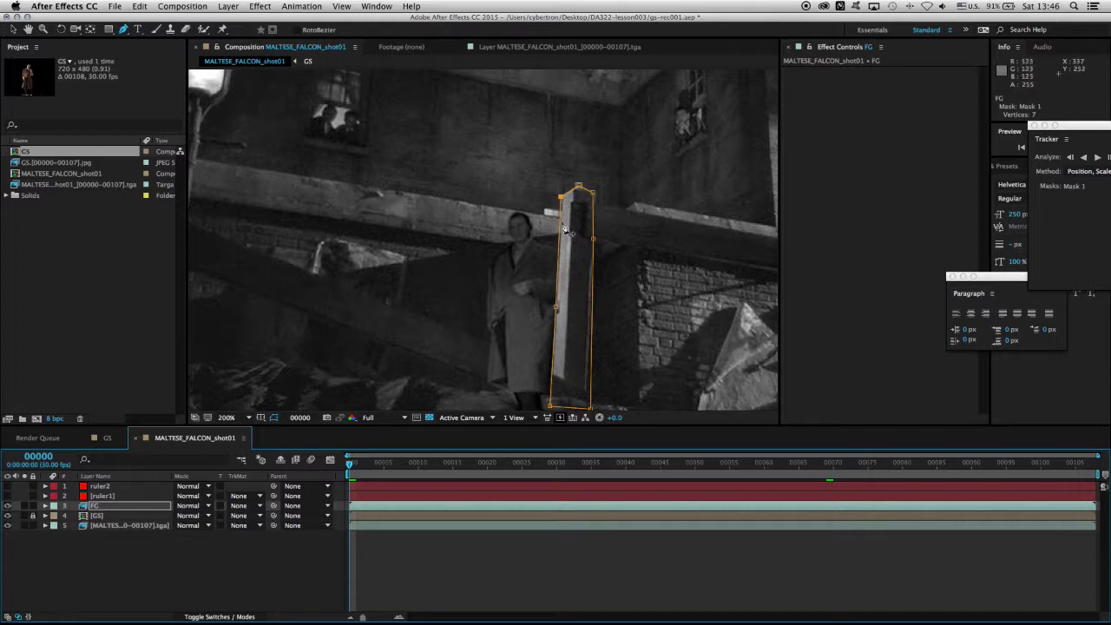
# Nudge the vertices along the left edge of the post mask to fit the wooden post at frame 0
pyautogui.click(13, 29)
pyautogui.moveTo(559, 269); pyautogui.dragTo(559, 269)
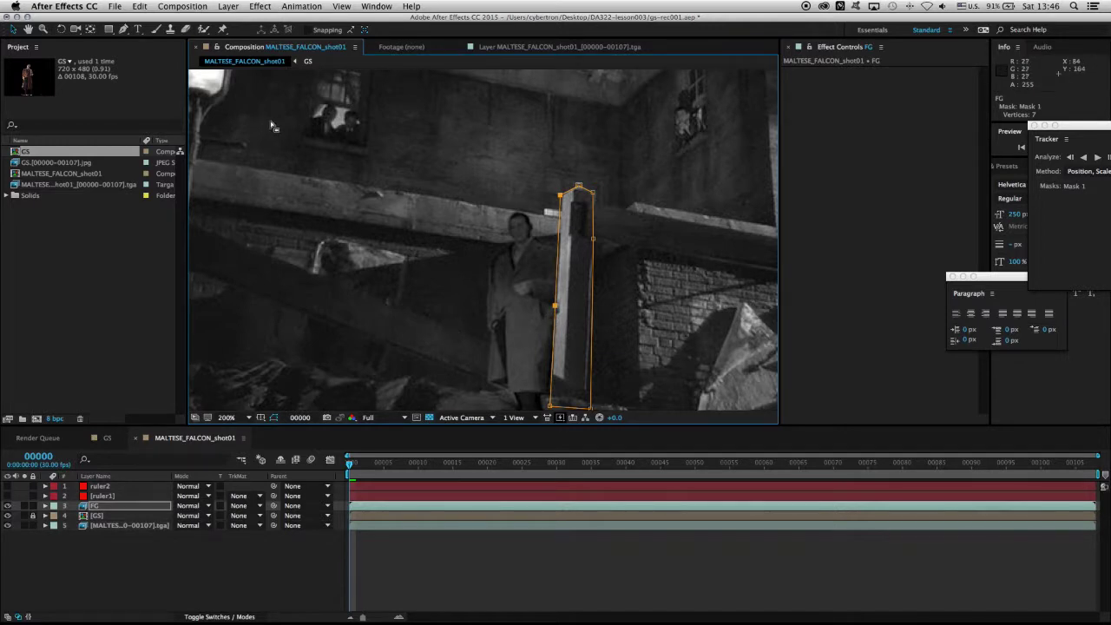
pyautogui.scroll(-3, 347, 178)
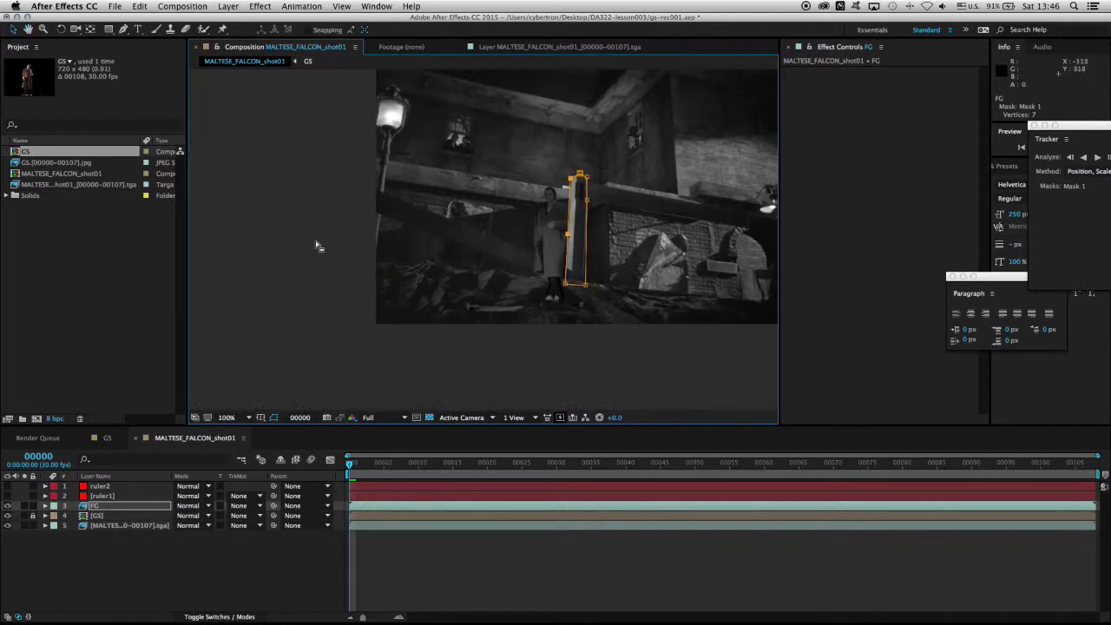
# Draw a closed four-point Pen mask around the diagonal fallen beam on the FG layer, starting beyond the frame's left edge
pyautogui.click(123, 29)
pyautogui.scroll(2, 547, 290)
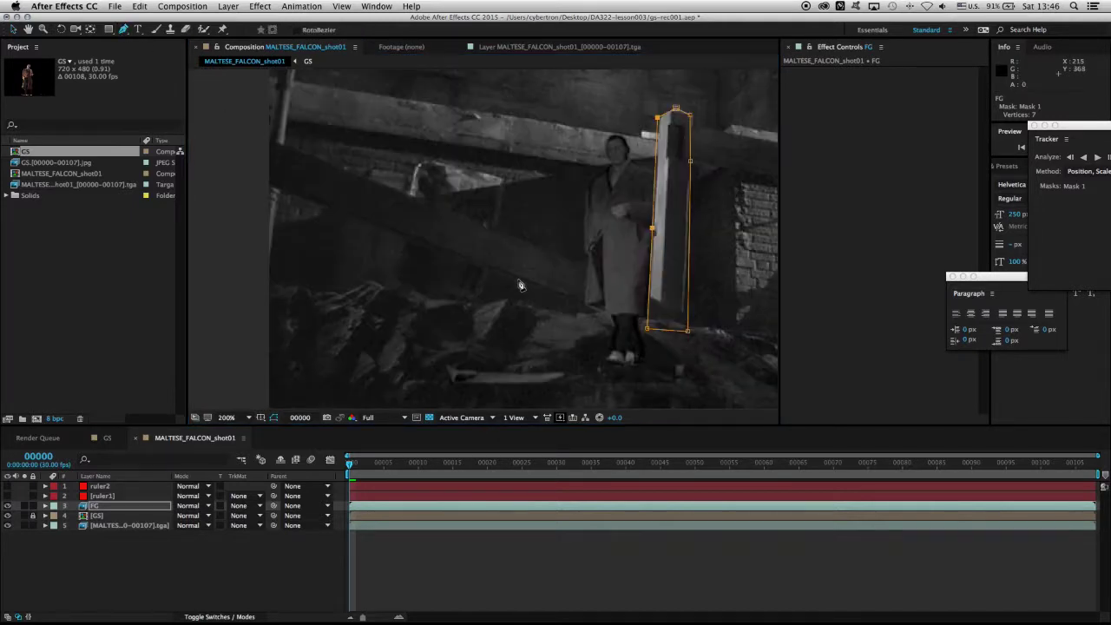
pyautogui.click(233, 125)
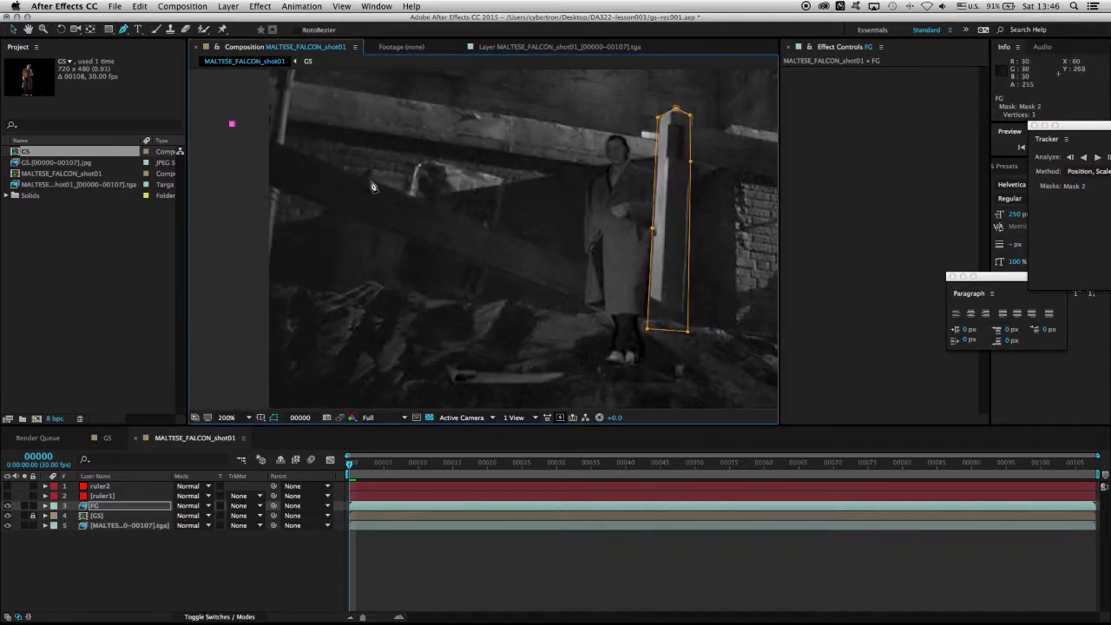
pyautogui.click(675, 312)
pyautogui.click(679, 370)
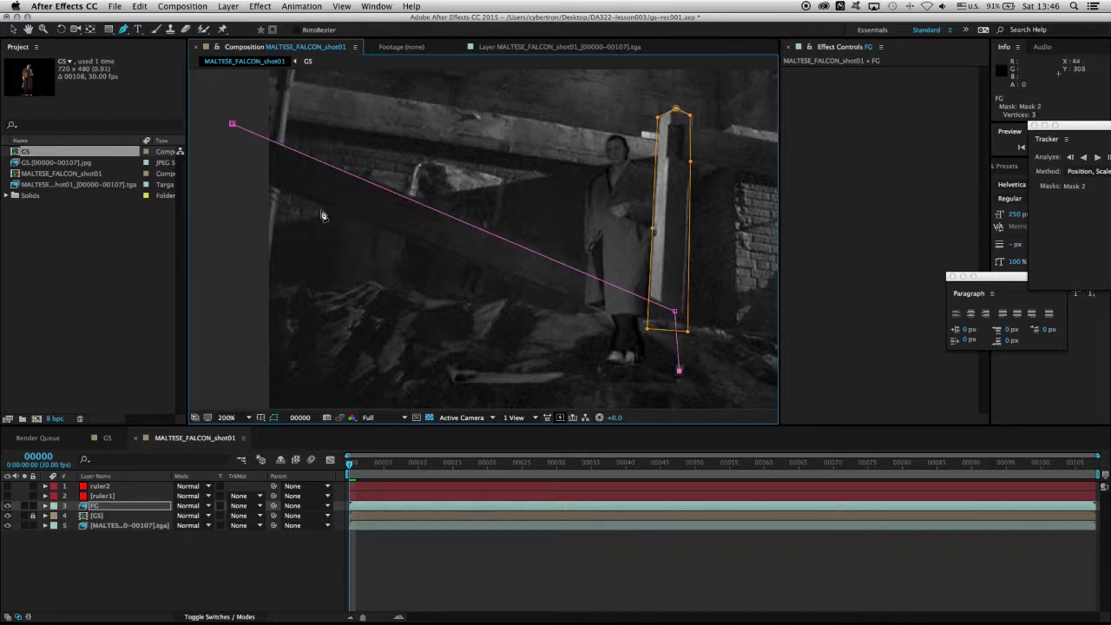
pyautogui.click(236, 179)
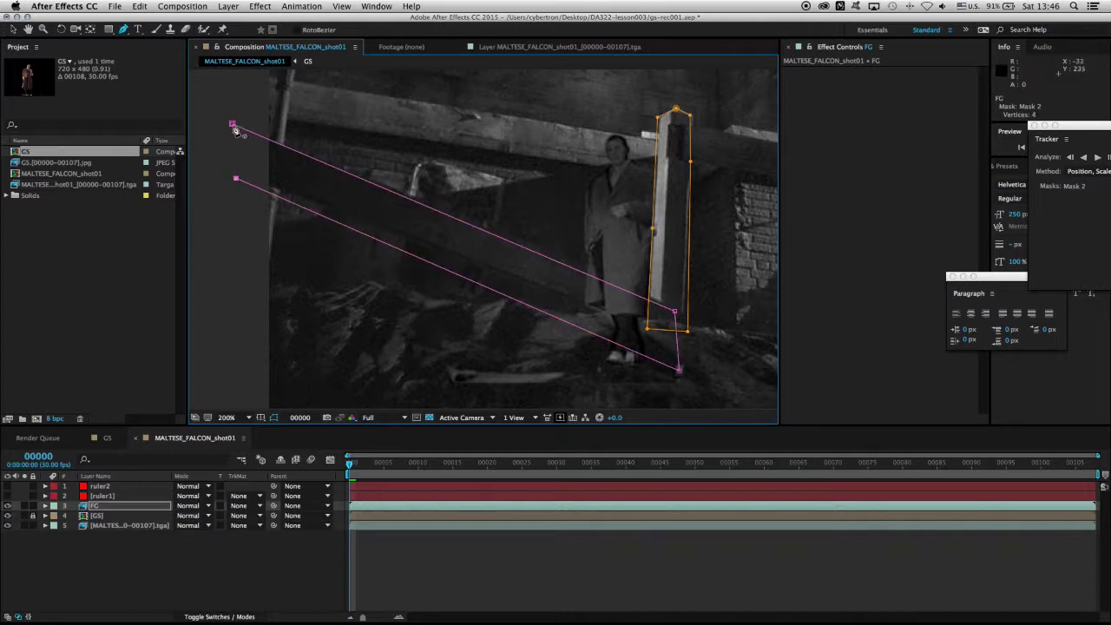
pyautogui.click(233, 124)
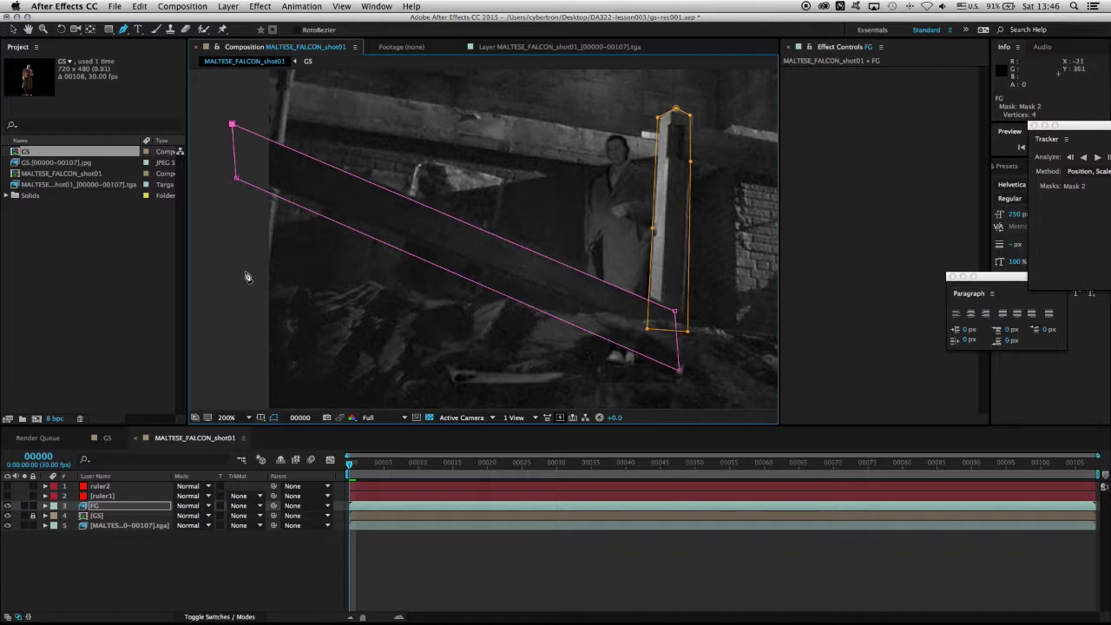
# Raise the two lower vertices of the beam mask so its bottom edge follows the underside of the beam
pyautogui.click(14, 29)
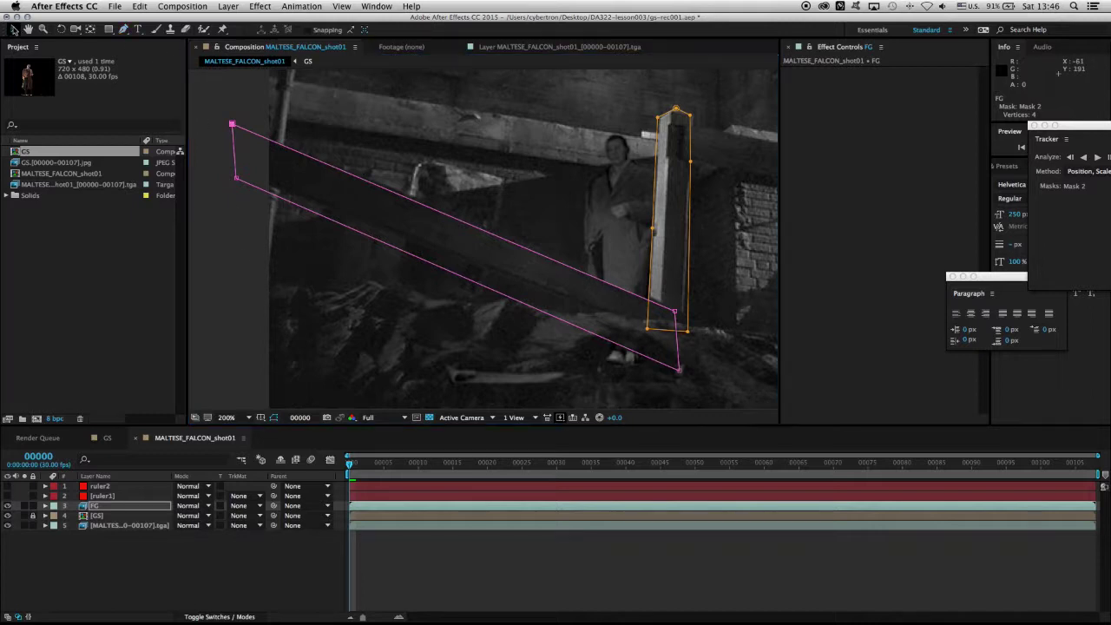
pyautogui.click(232, 193)
pyautogui.click(235, 178)
pyautogui.moveTo(235, 180); pyautogui.dragTo(236, 169)
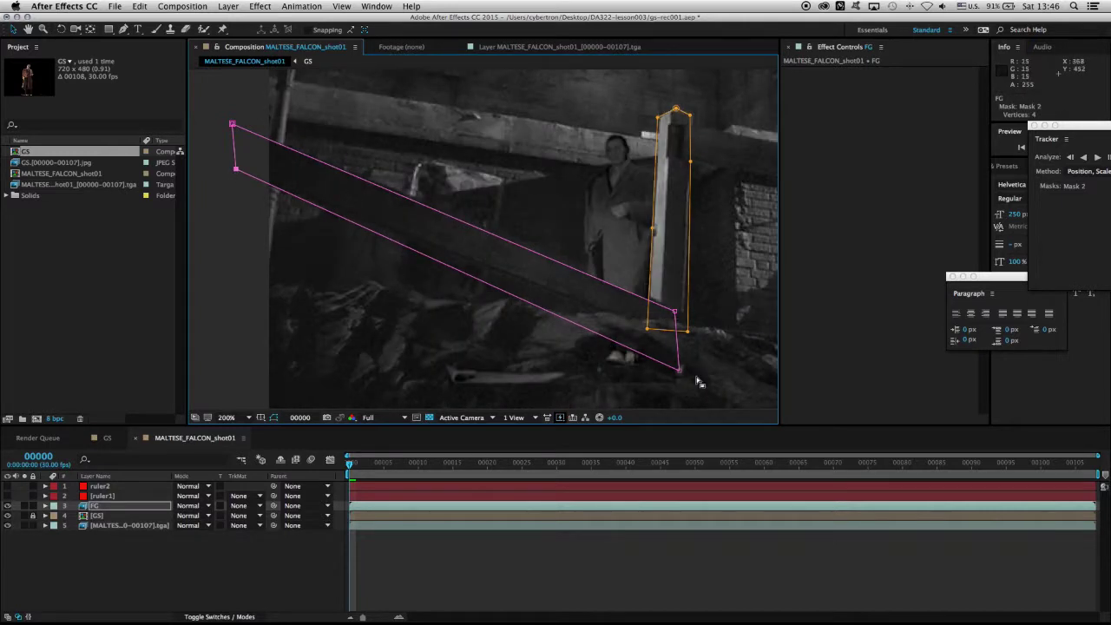
pyautogui.moveTo(680, 373); pyautogui.dragTo(679, 340)
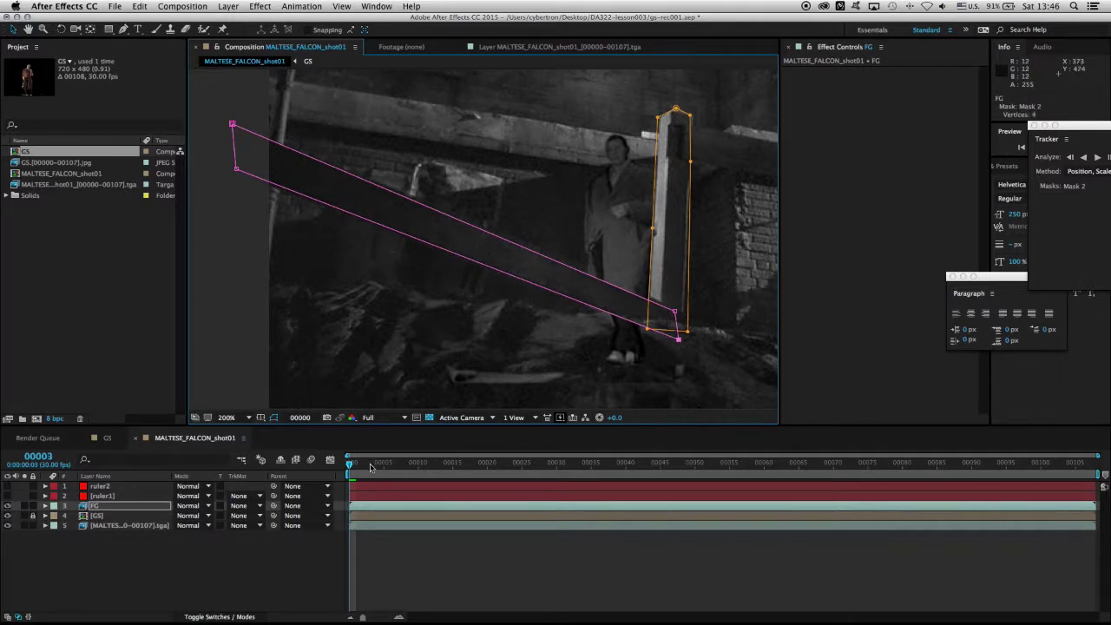
# Set Mask 1's expansion on the FG layer to -0.4 pixels at frame 64 and check the edge around the post
pyautogui.moveTo(350, 463); pyautogui.dragTo(787, 477)
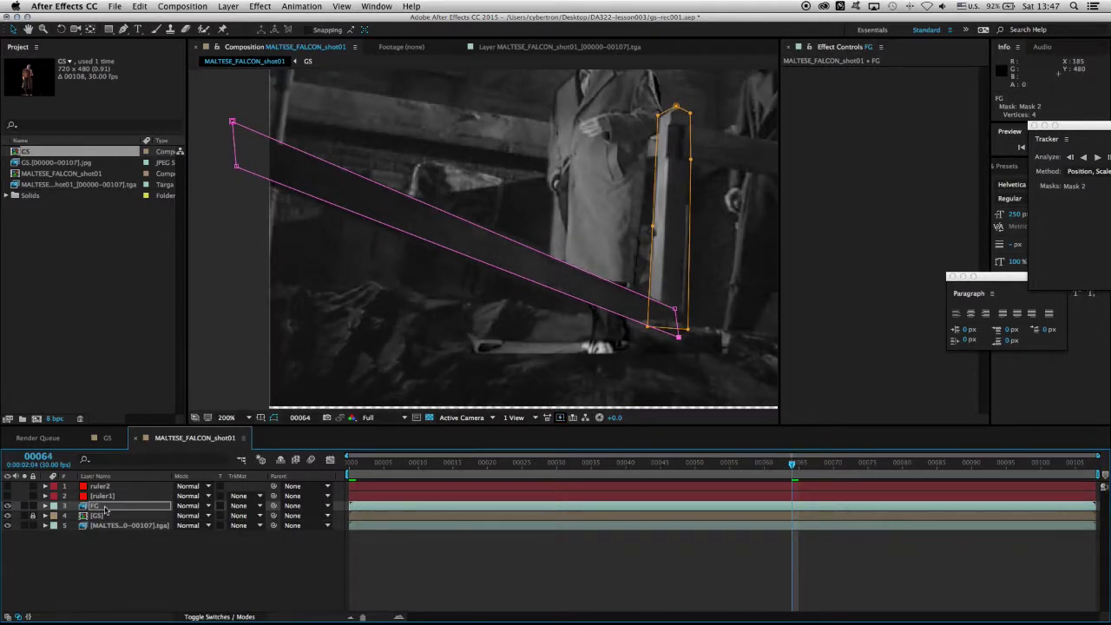
pyautogui.click(146, 507)
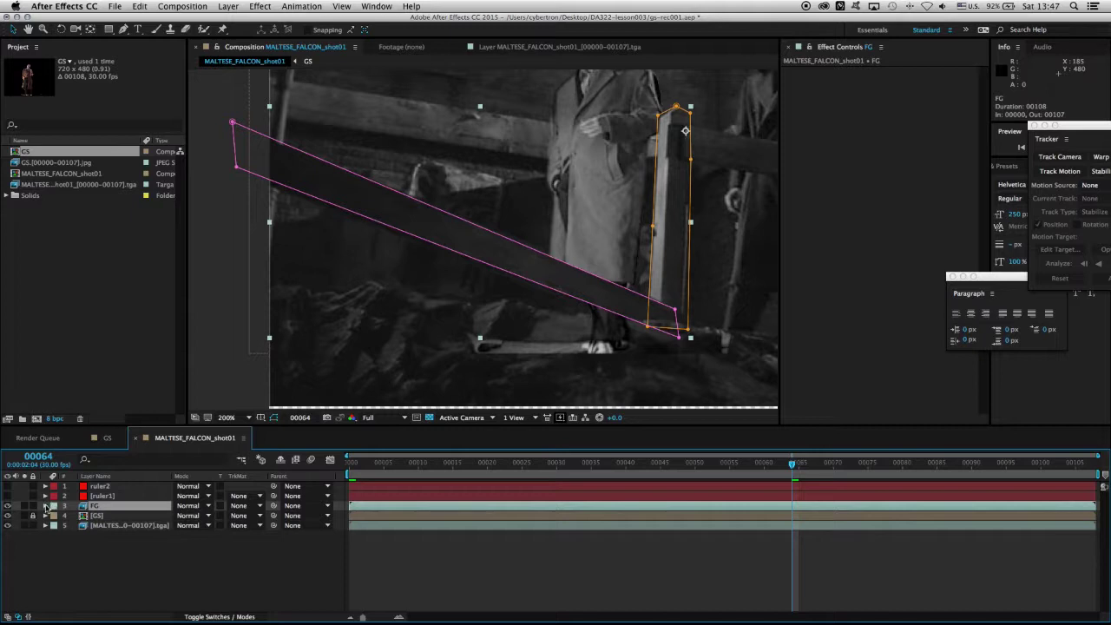
pyautogui.click(45, 506)
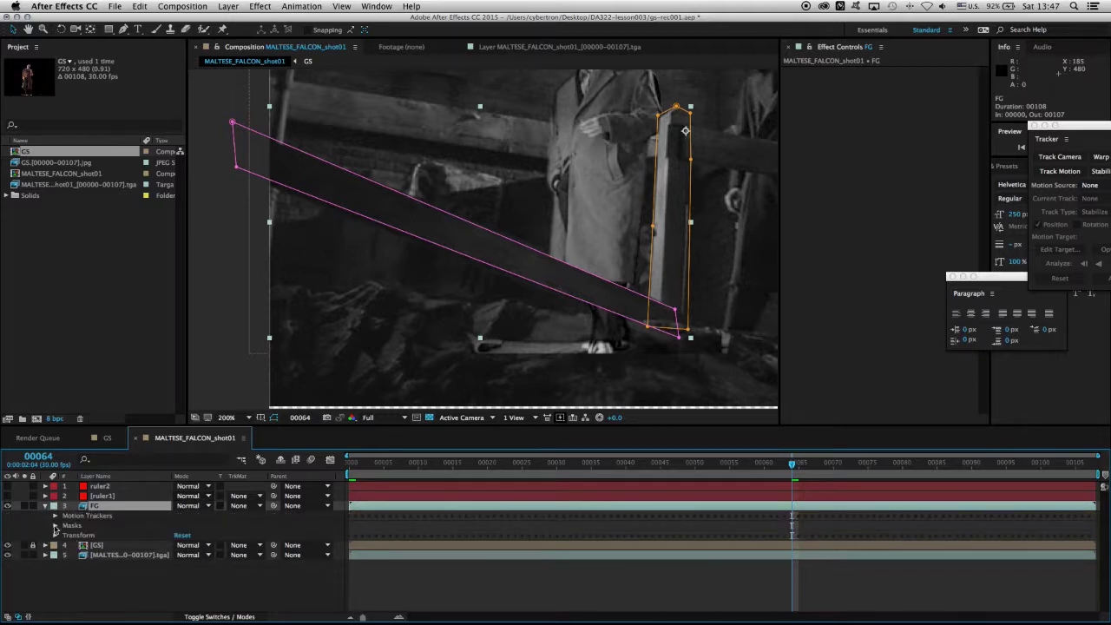
pyautogui.click(54, 526)
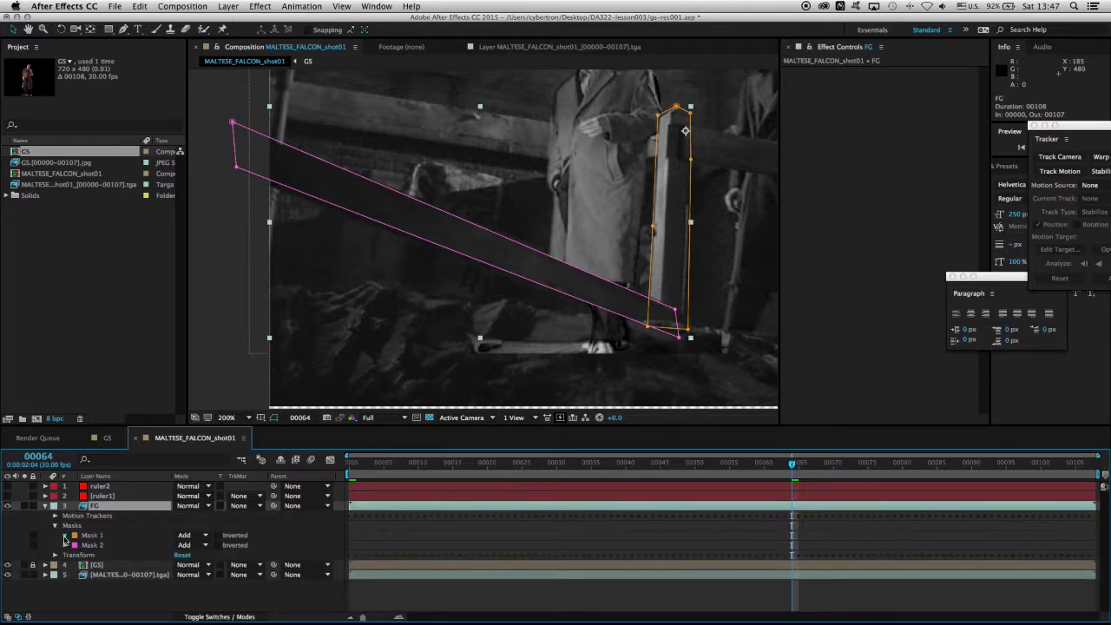
pyautogui.click(64, 536)
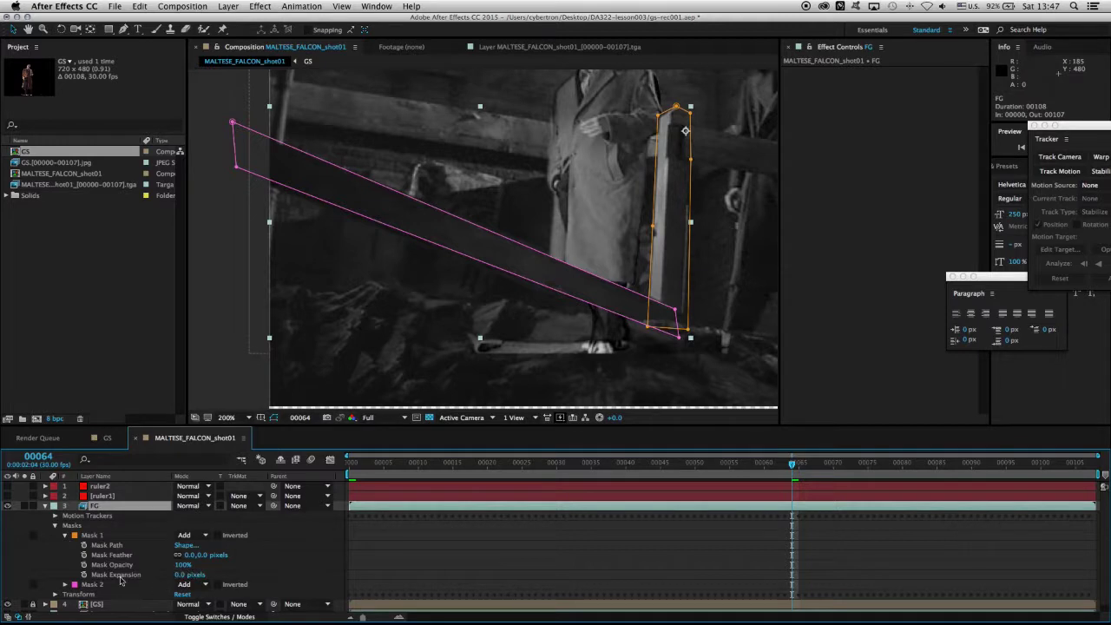
pyautogui.click(181, 575)
pyautogui.moveTo(156, 622)
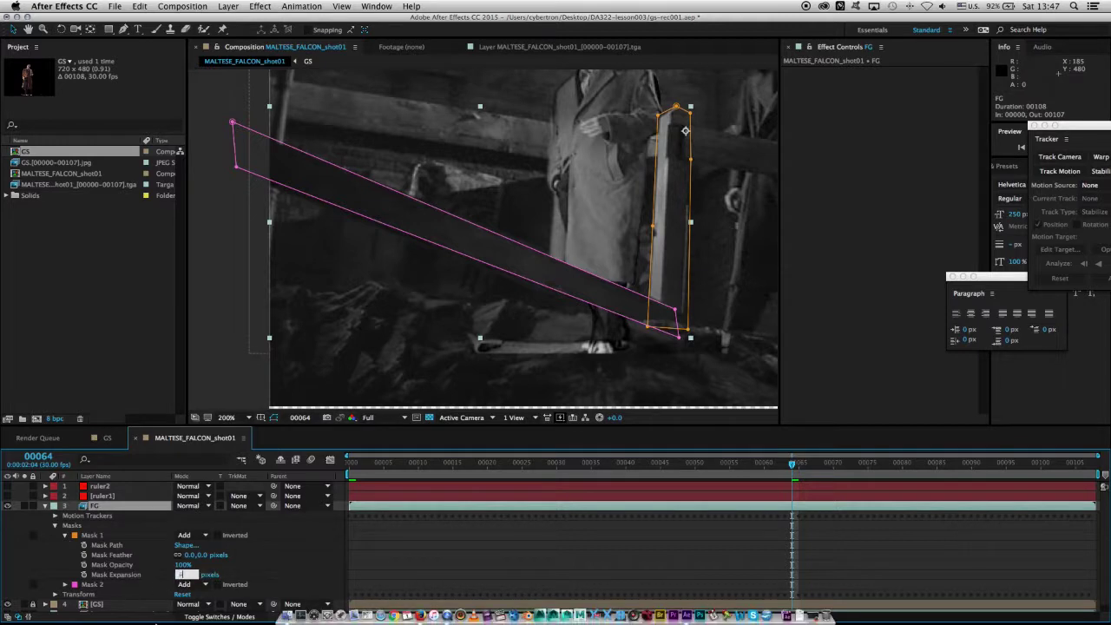
pyautogui.write('-0.4')
pyautogui.press('Return')
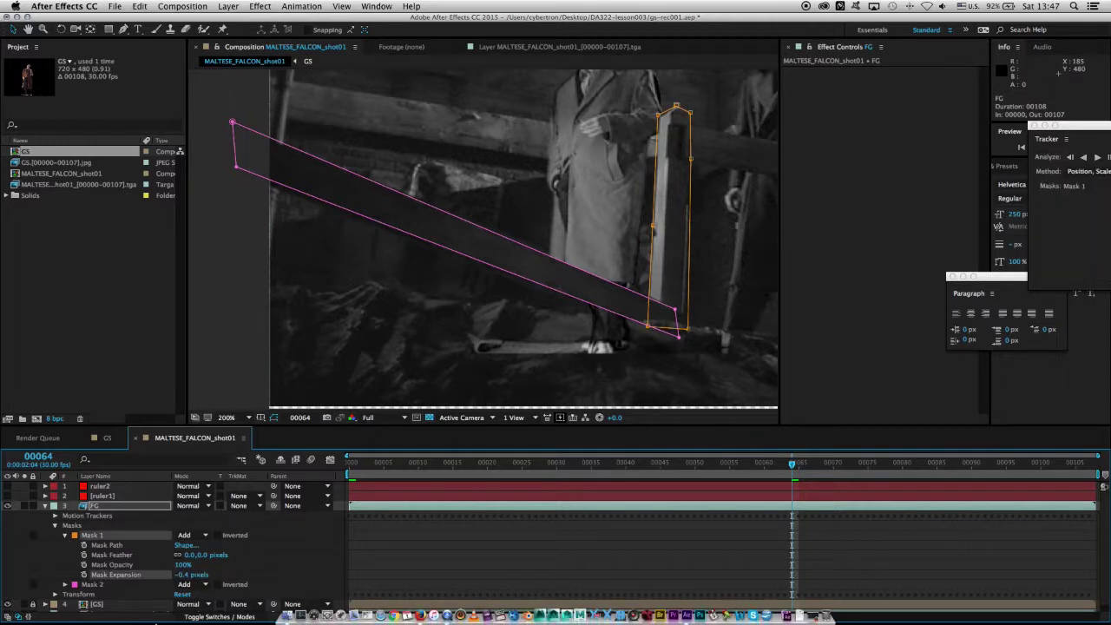
pyautogui.scroll(1, 664, 110)
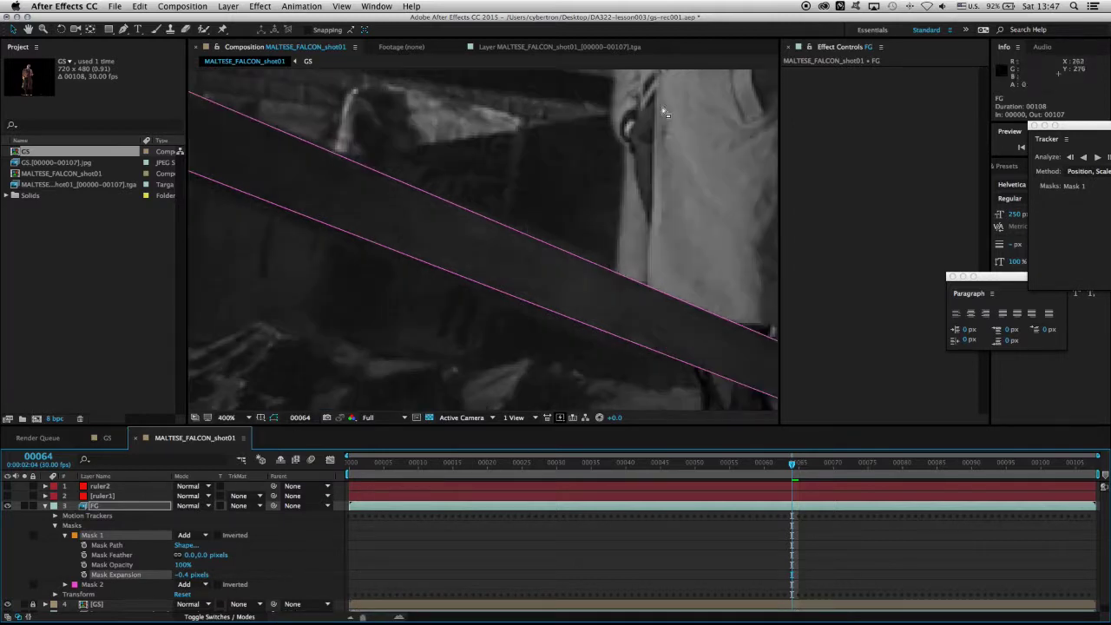
pyautogui.moveTo(639, 144); pyautogui.dragTo(347, 263)
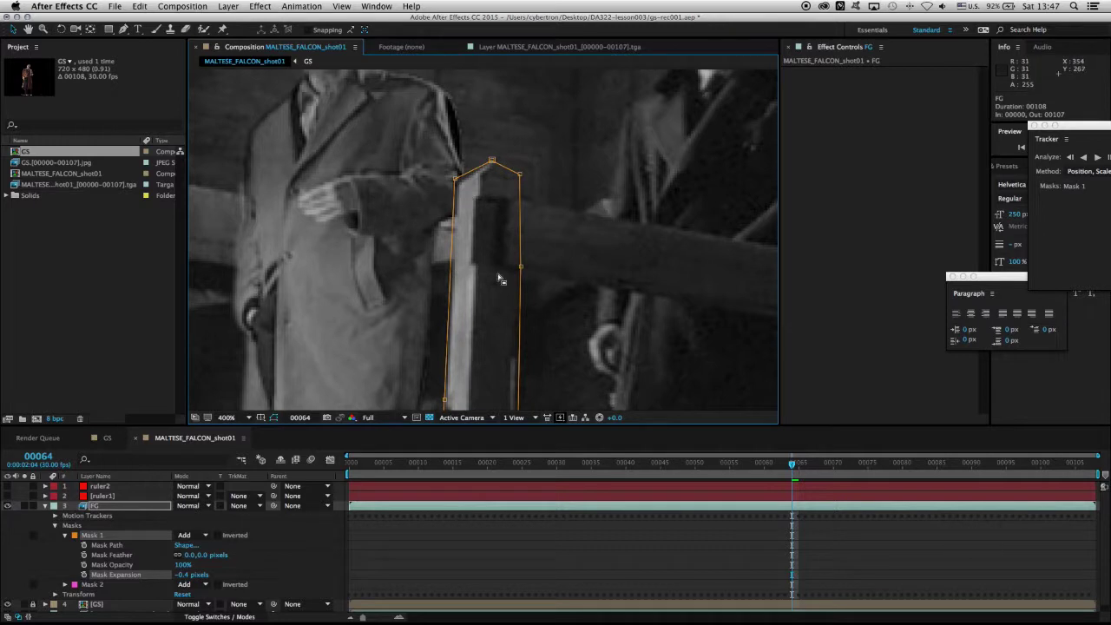
pyautogui.scroll(-2, 442, 272)
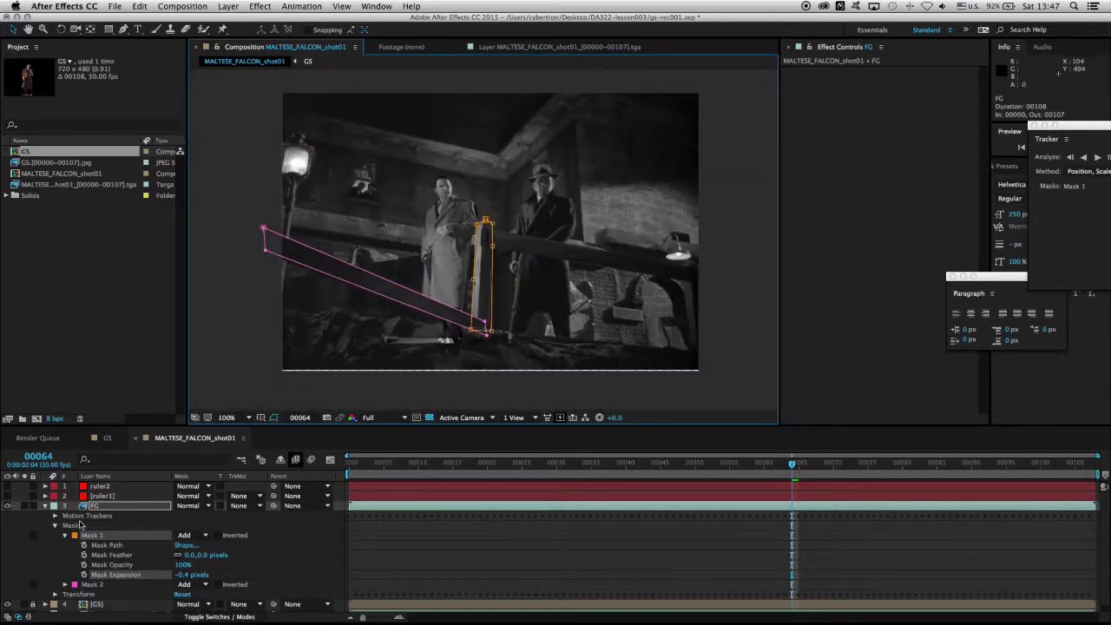
# Go to frame 36, raise the viewer exposure to +1.9, and frame the rubble below the figure
pyautogui.moveTo(647, 464); pyautogui.dragTo(598, 472)
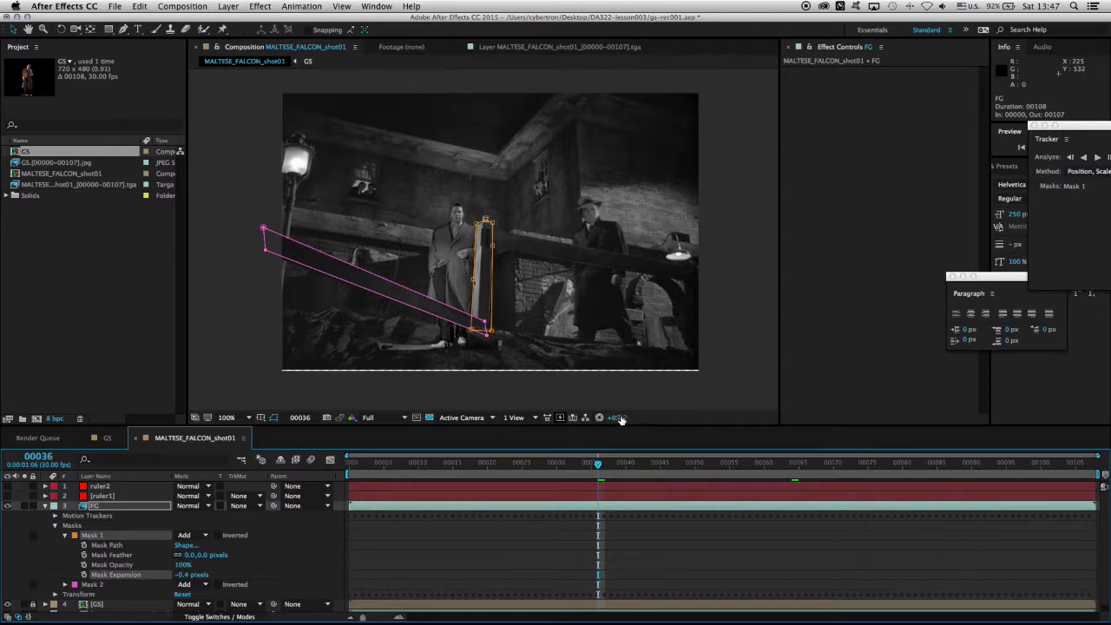
pyautogui.moveTo(620, 419); pyautogui.dragTo(636, 418)
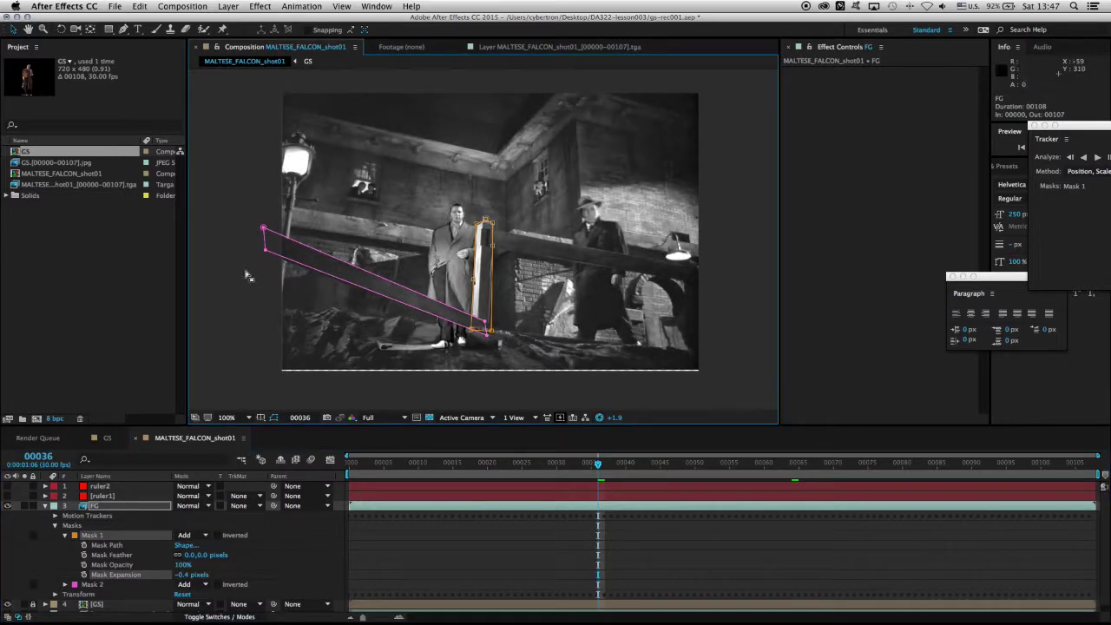
pyautogui.press('.')
pyautogui.press('space')
pyautogui.moveTo(405, 260); pyautogui.dragTo(584, 113)
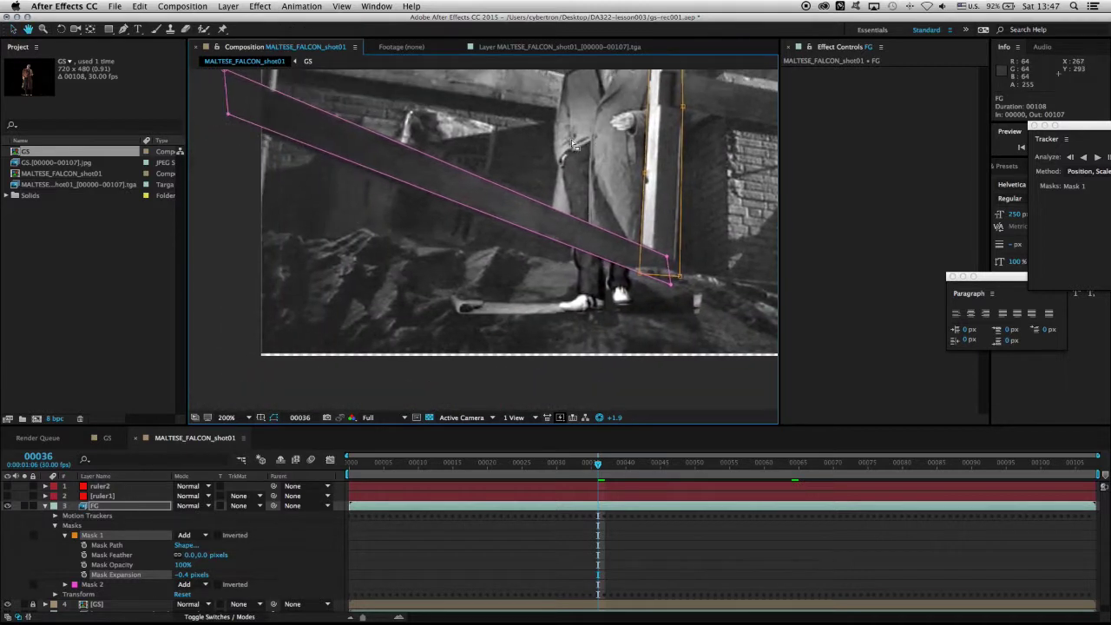
# Draw a closed 26-point Pen mask on the FG layer along the rubble's ridge and around the ground beyond the frame's bottom and left edges
pyautogui.click(123, 33)
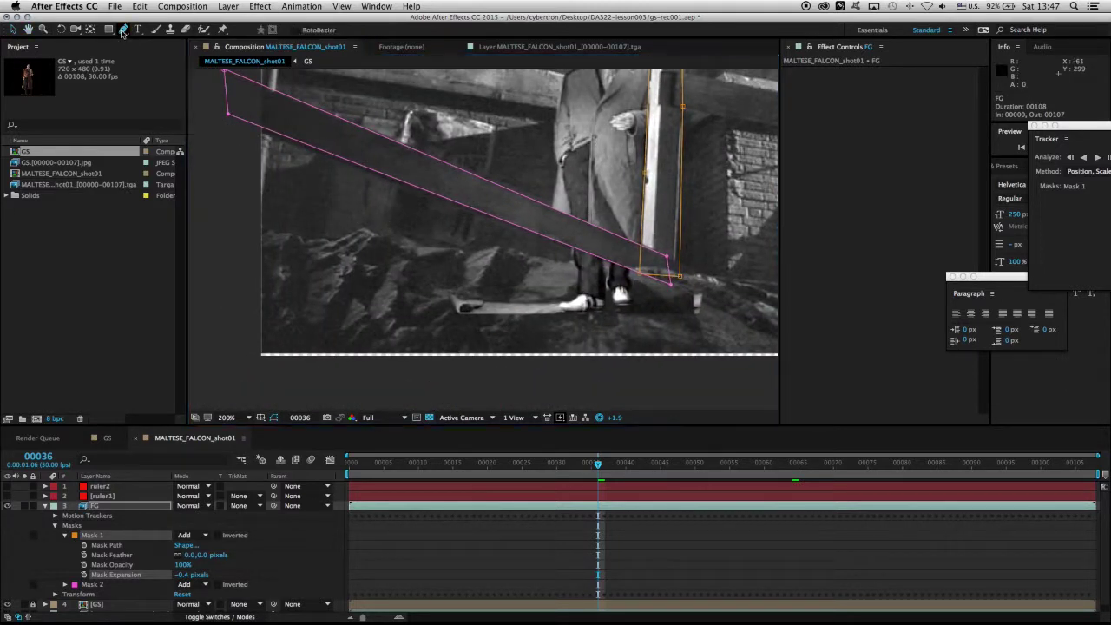
pyautogui.click(124, 508)
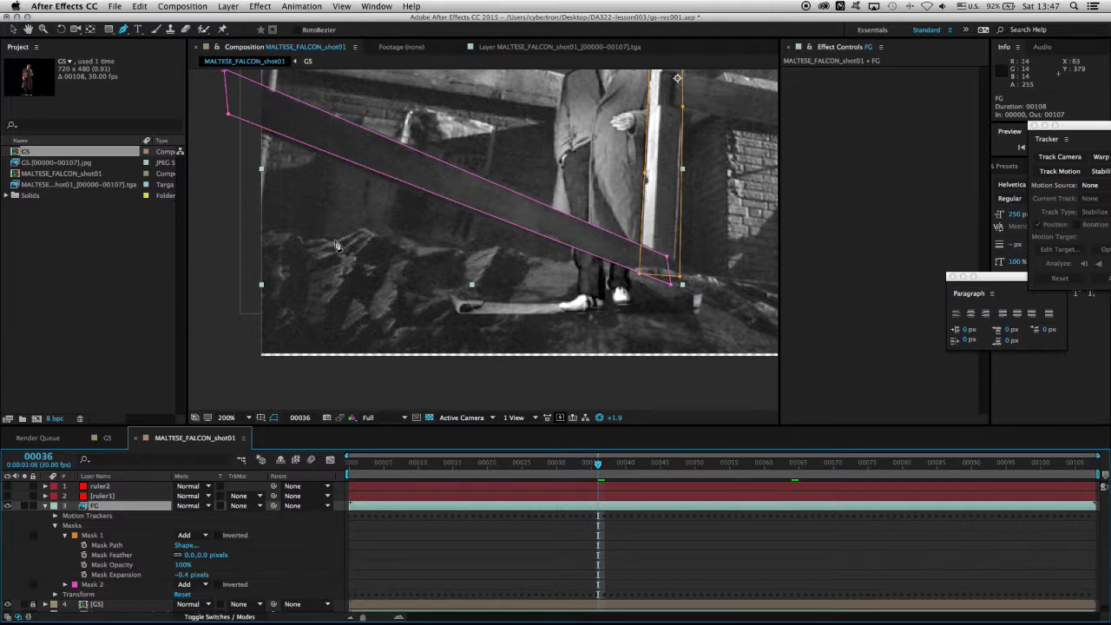
pyautogui.click(333, 239)
pyautogui.click(364, 230)
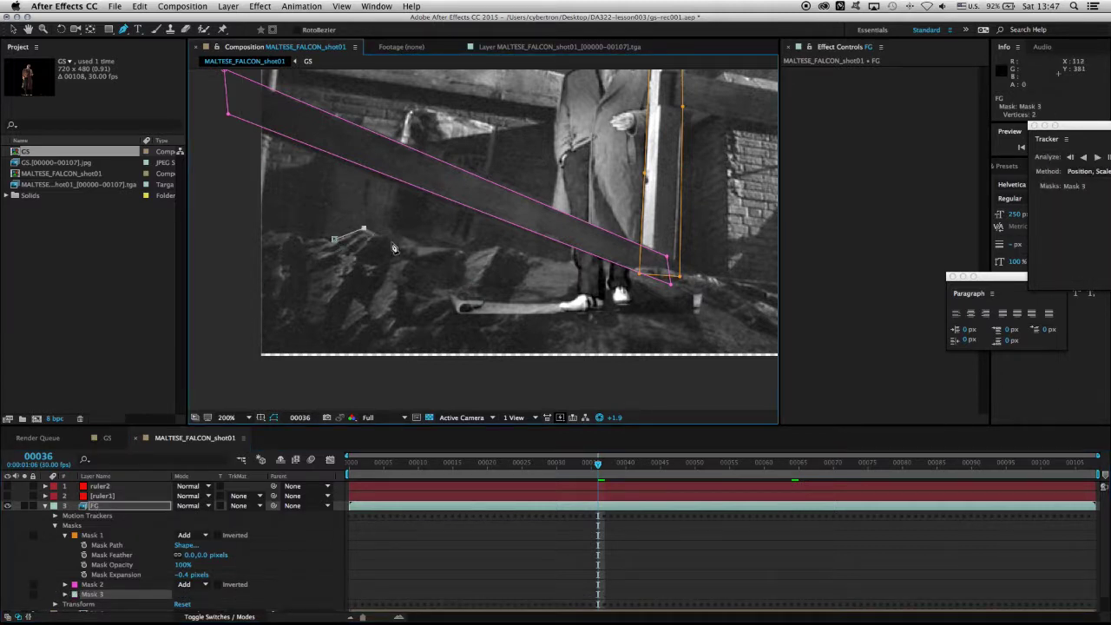
pyautogui.click(392, 243)
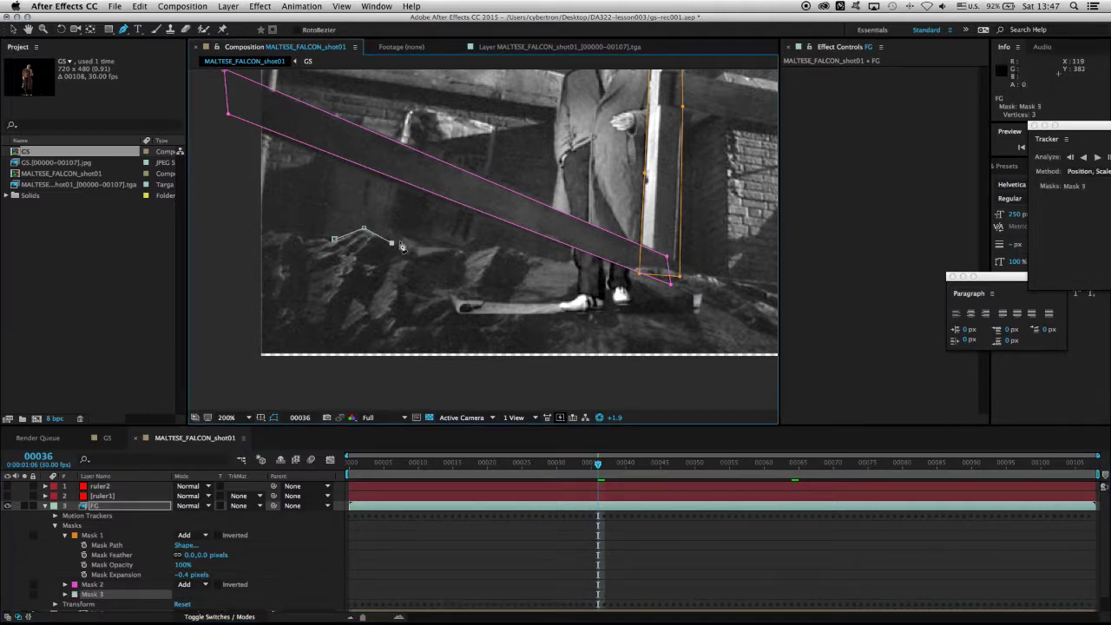
pyautogui.click(461, 249)
pyautogui.click(499, 249)
pyautogui.click(528, 257)
pyautogui.click(566, 259)
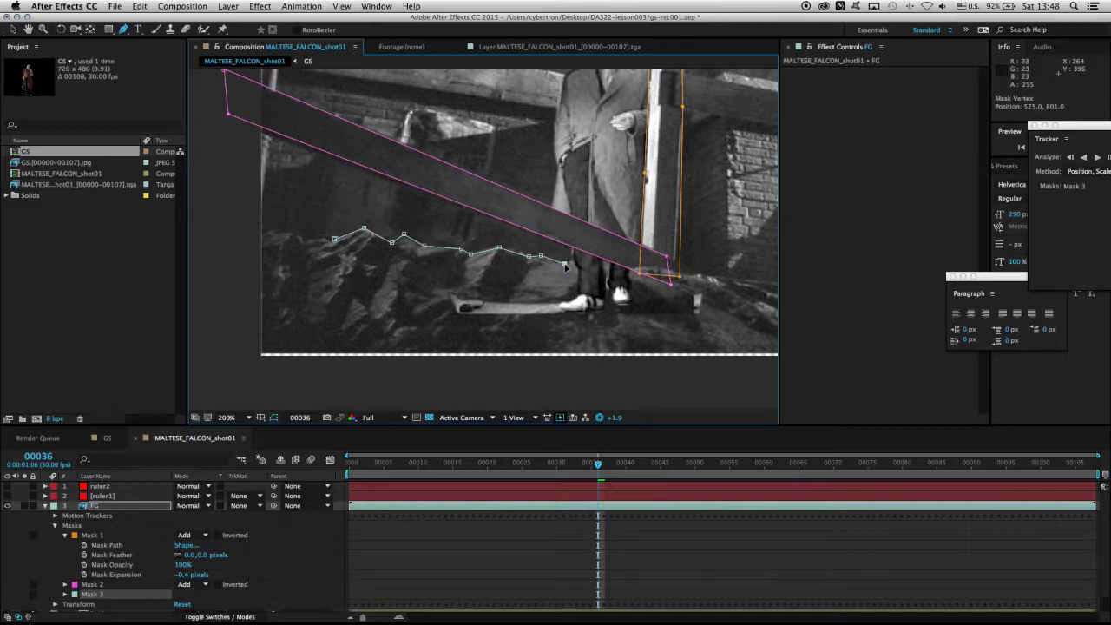
pyautogui.click(588, 258)
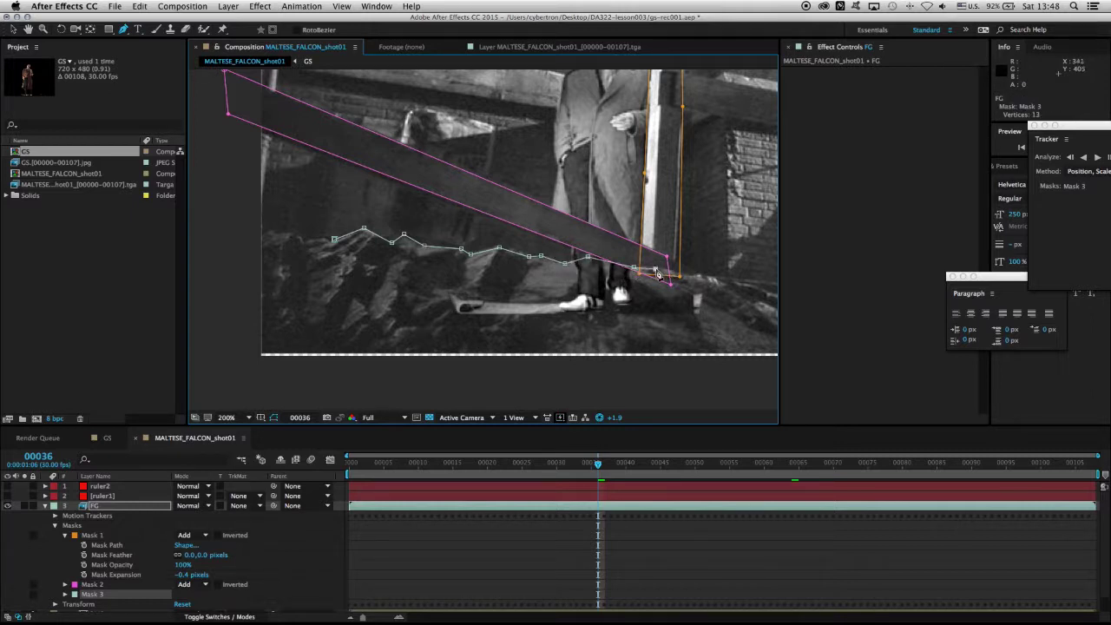
pyautogui.click(684, 286)
pyautogui.click(696, 309)
pyautogui.click(712, 322)
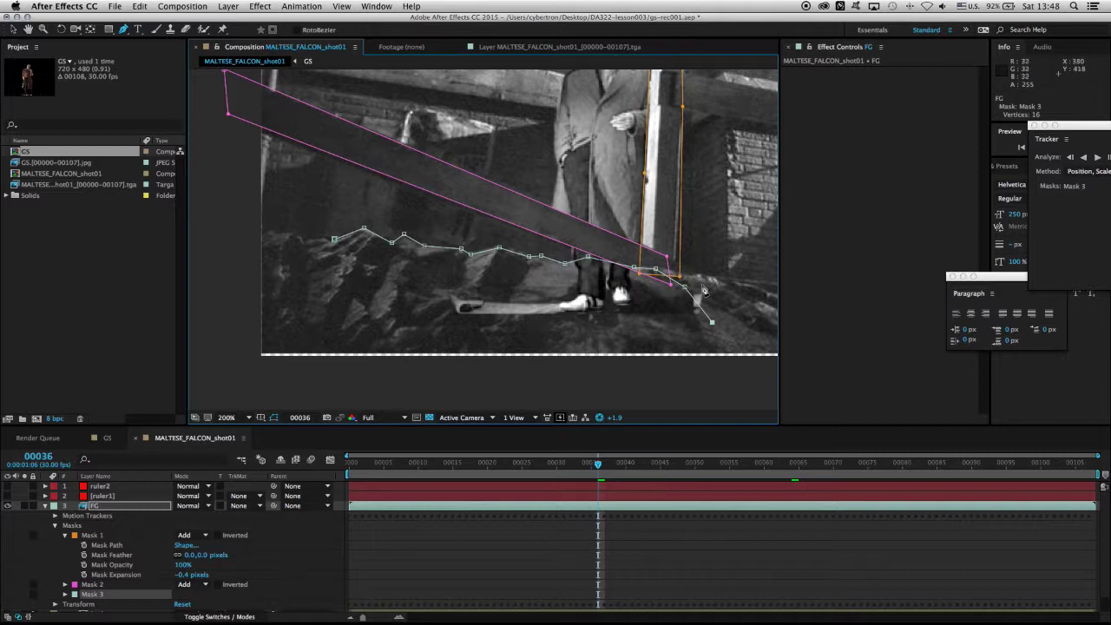
pyautogui.click(712, 373)
pyautogui.click(293, 392)
pyautogui.click(228, 367)
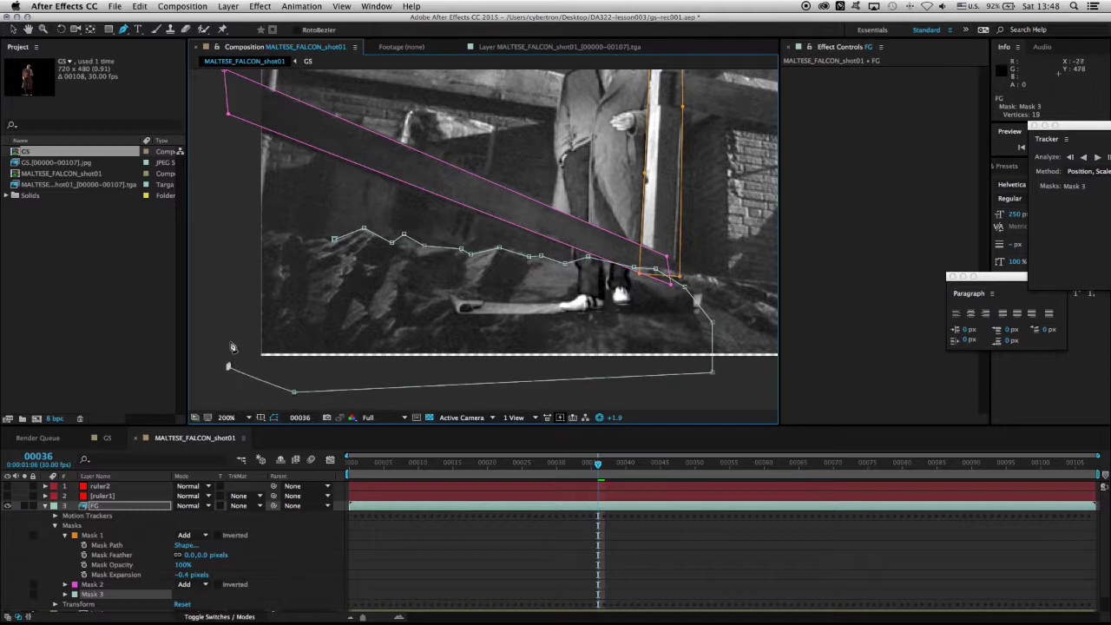
pyautogui.click(230, 259)
pyautogui.click(249, 233)
pyautogui.click(268, 229)
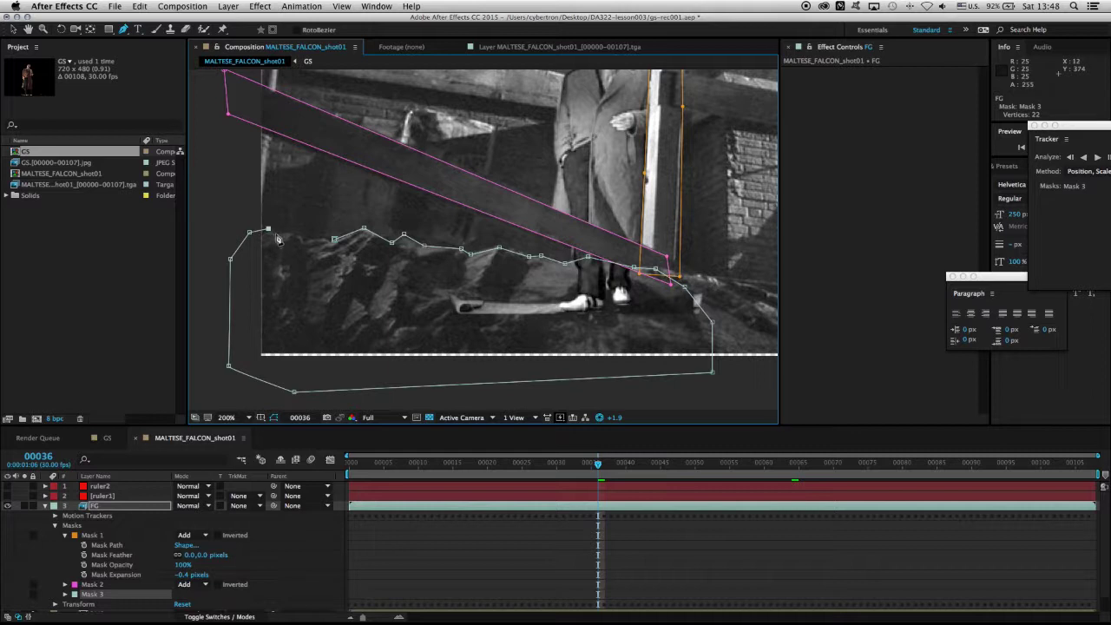
pyautogui.click(276, 234)
pyautogui.click(315, 239)
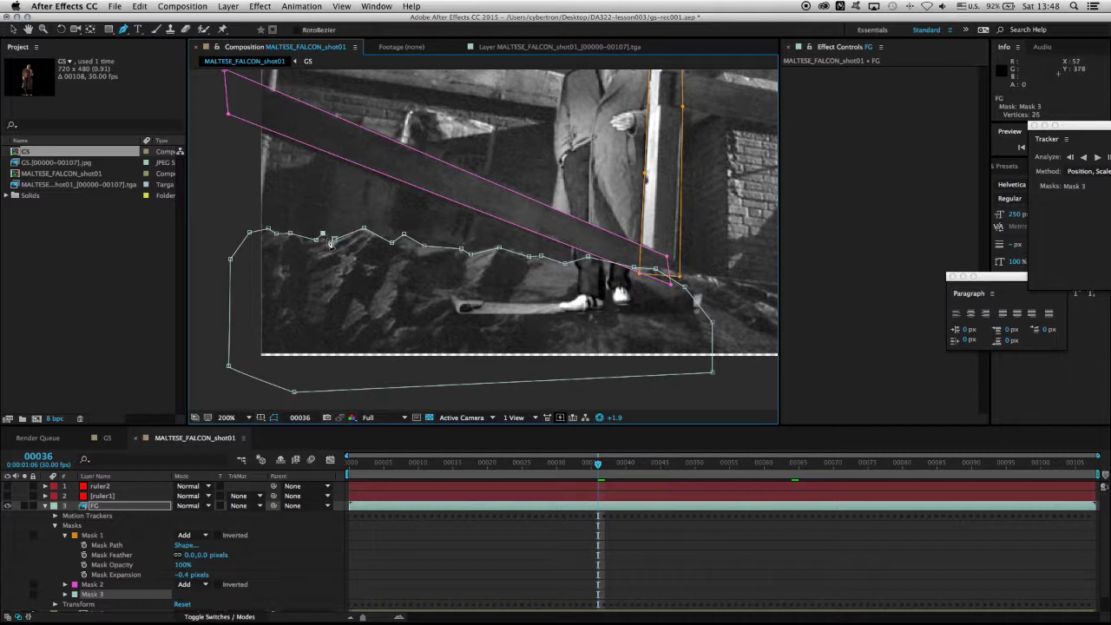
pyautogui.click(324, 235)
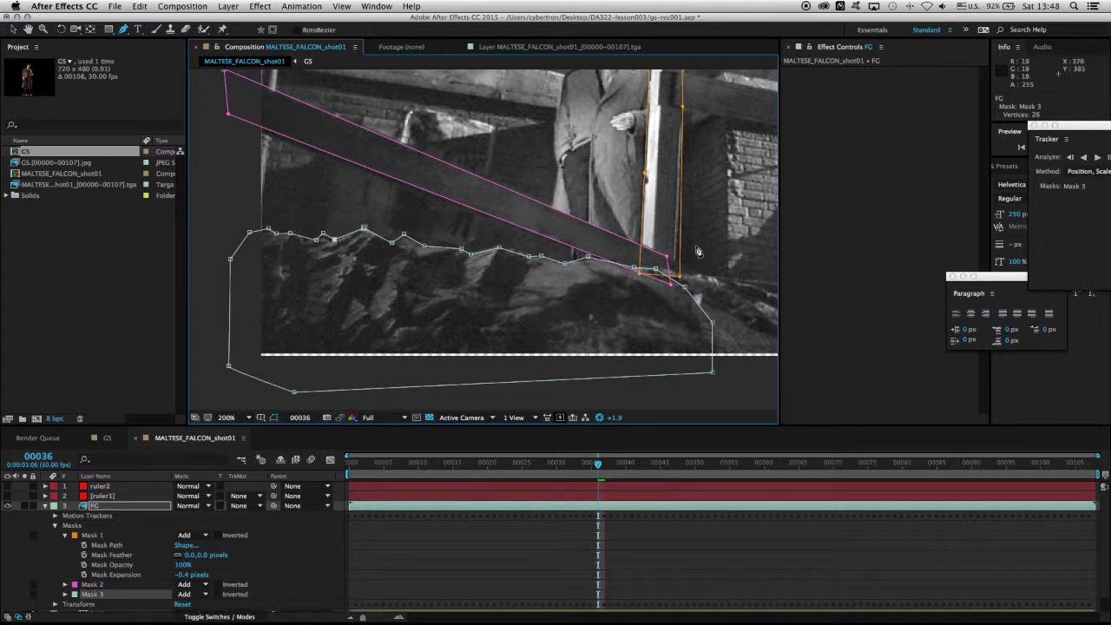
pyautogui.press(',')
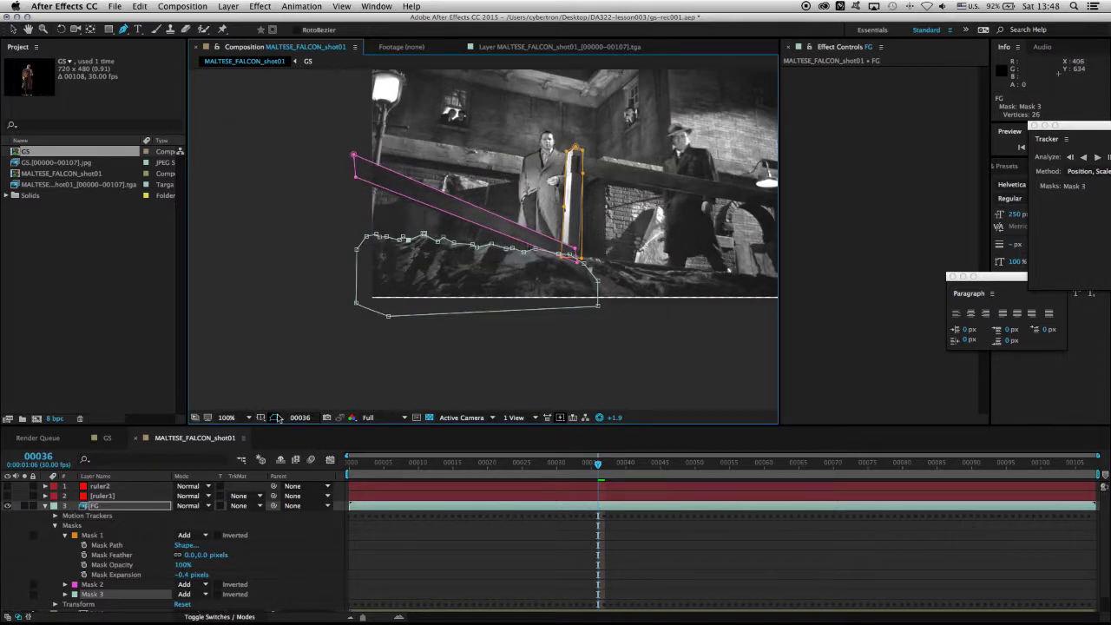
# Hide the mask outlines, go to frame 95, and inspect the rubble edge around the figure's feet up close
pyautogui.click(275, 418)
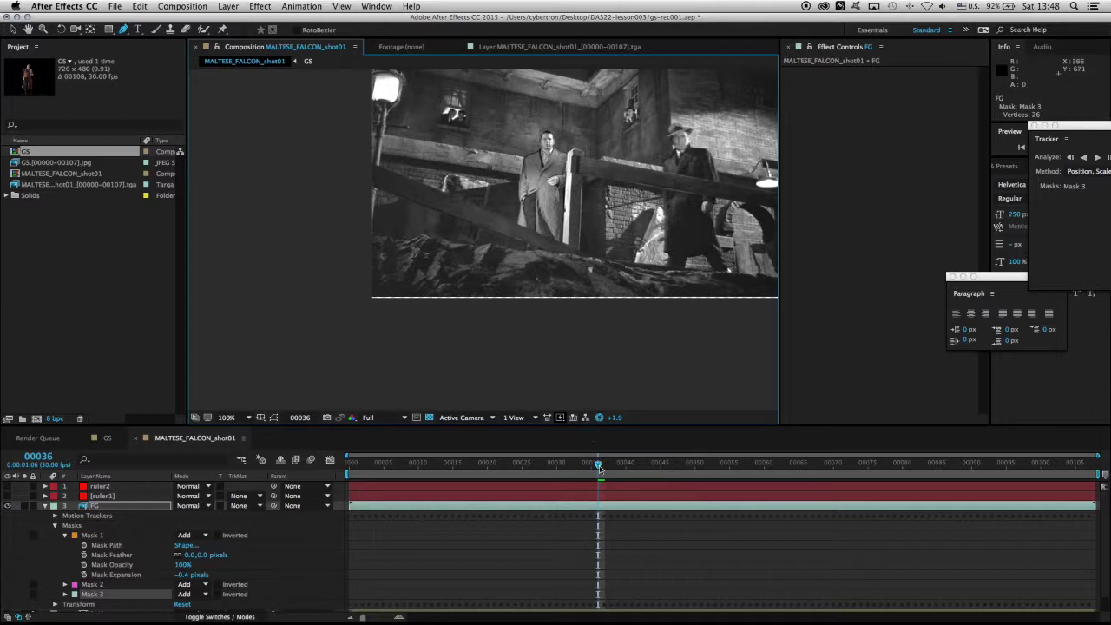
pyautogui.press('space')
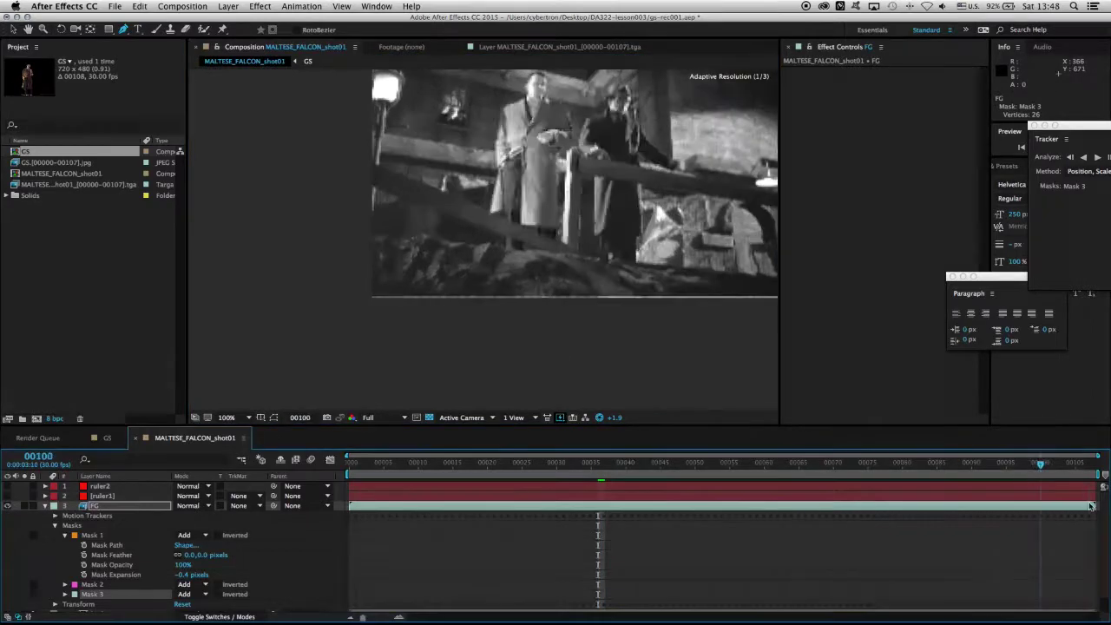
pyautogui.press('.')
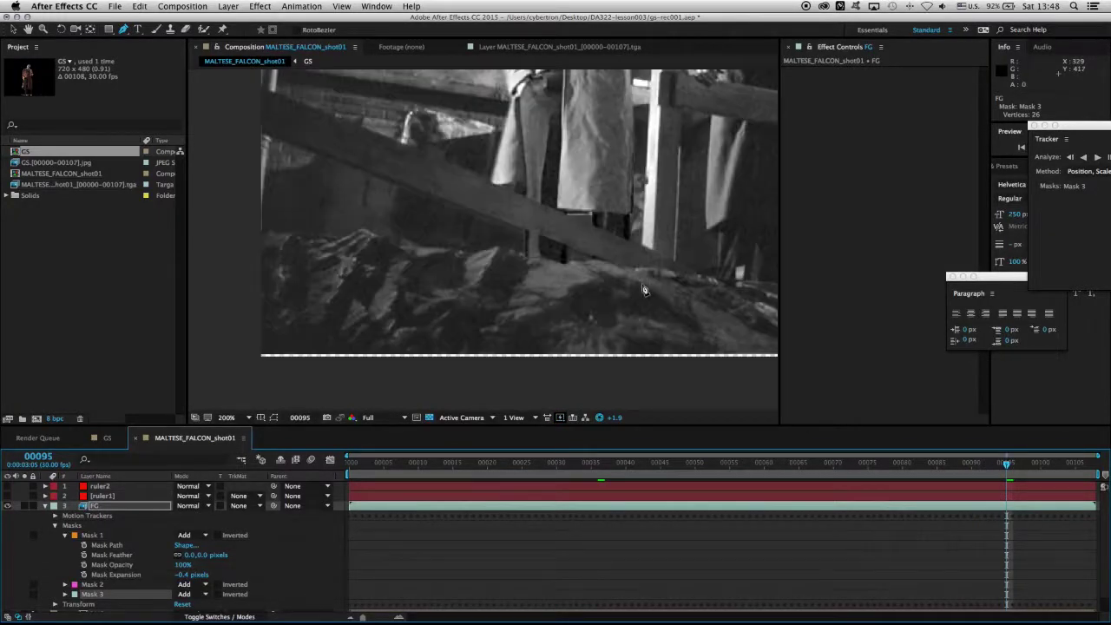
pyautogui.moveTo(643, 270); pyautogui.dragTo(491, 286)
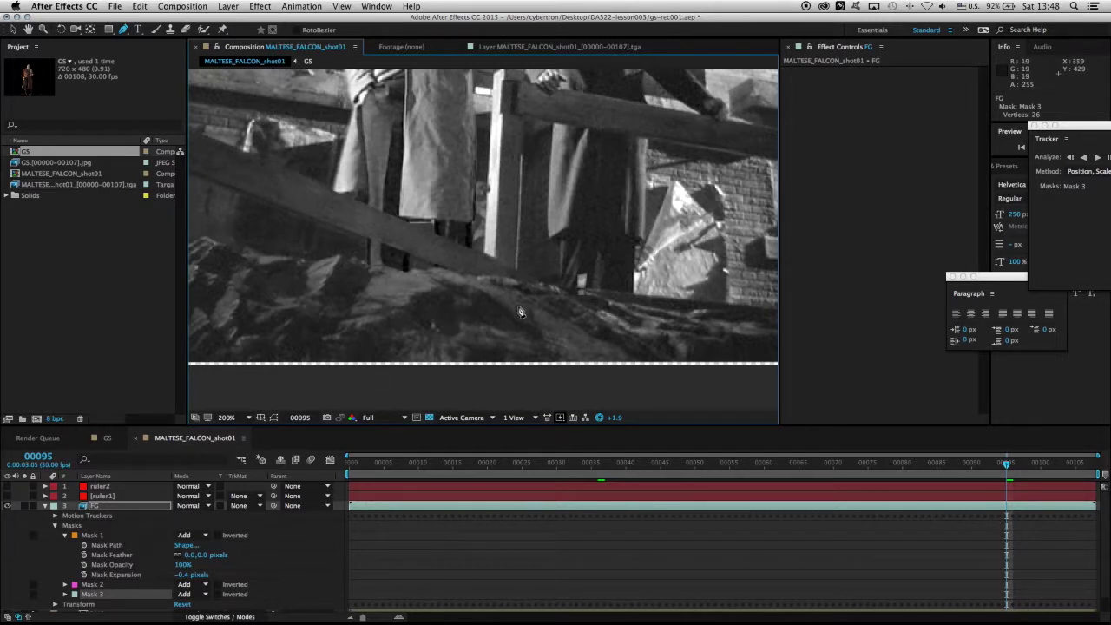
pyautogui.press(',')
pyautogui.press('.')
pyautogui.press('.')
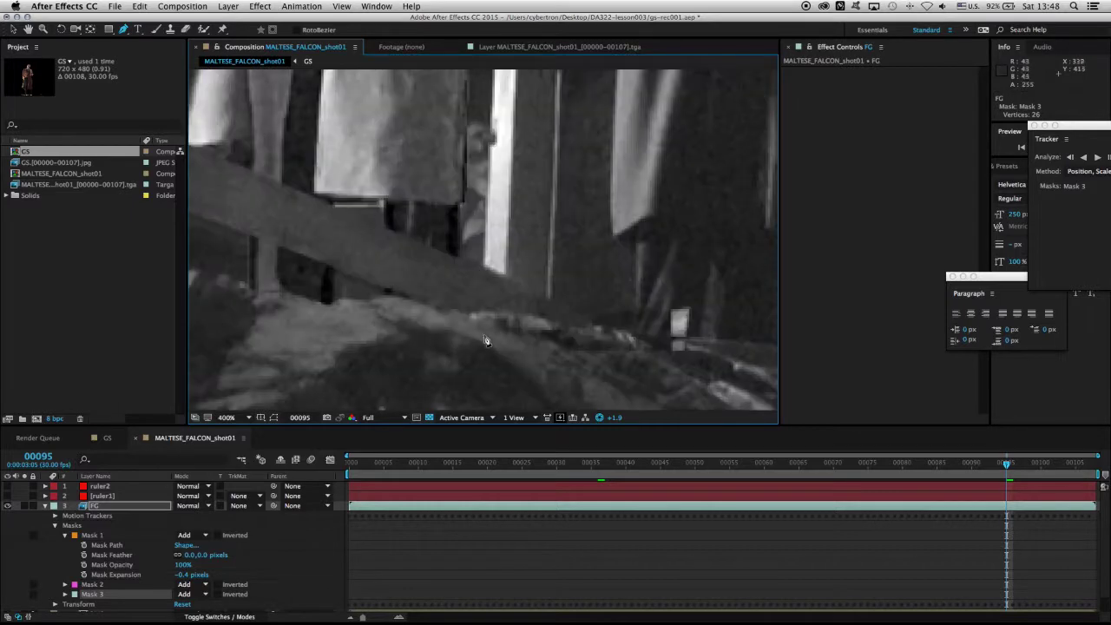
pyautogui.moveTo(375, 319); pyautogui.dragTo(596, 297)
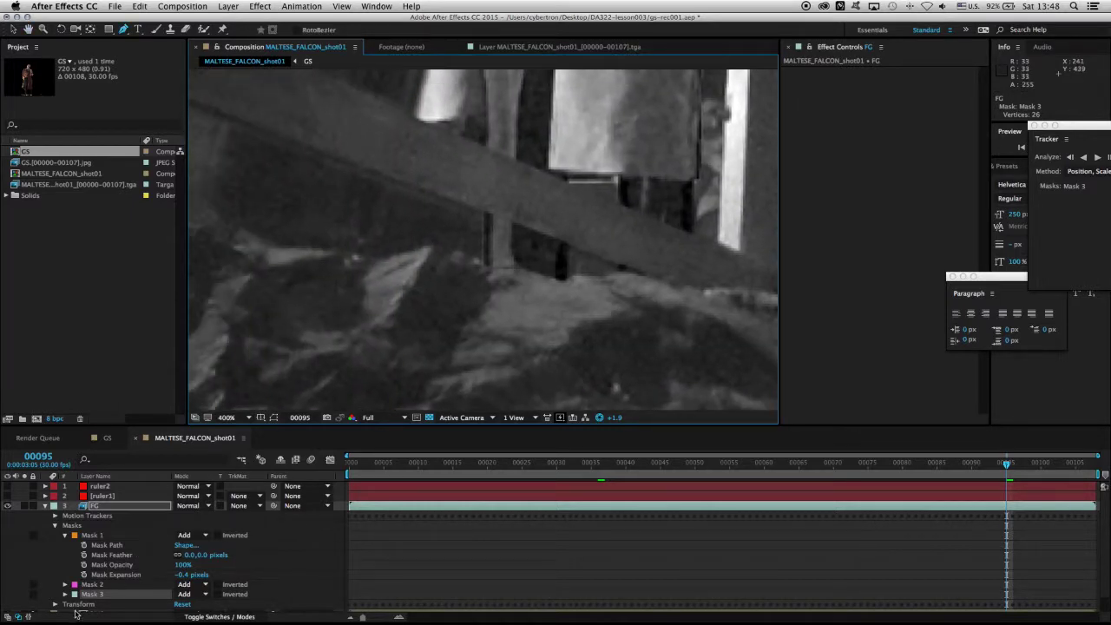
# Set Mask 3's expansion on the FG layer to 0.4 pixels and collapse the layer's properties
pyautogui.click(65, 595)
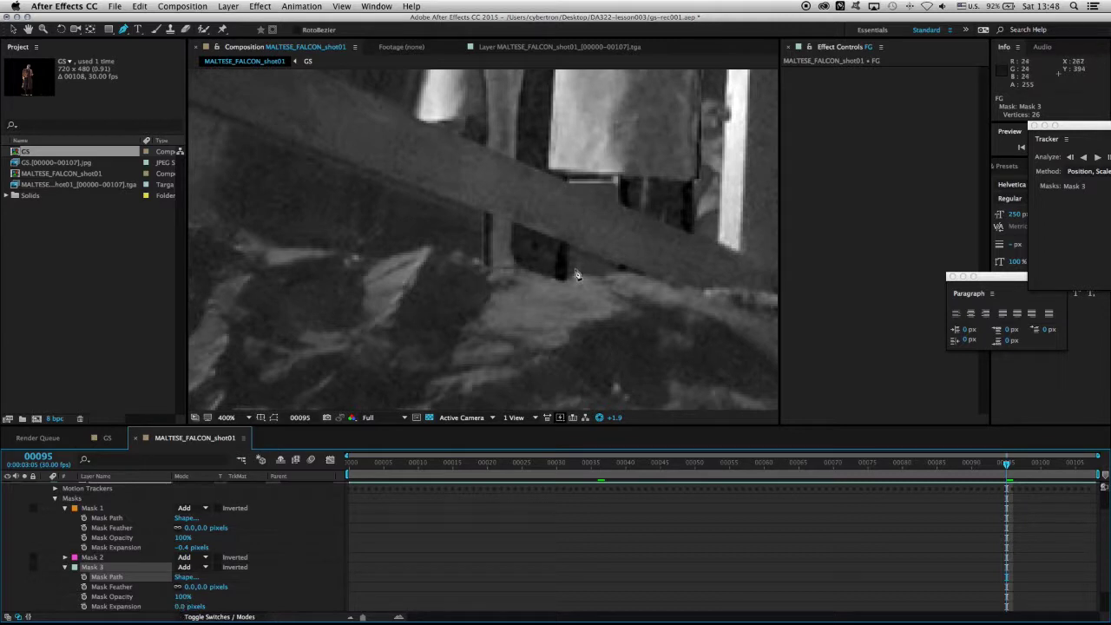
pyautogui.click(180, 608)
pyautogui.write('0.4')
pyautogui.press('Return')
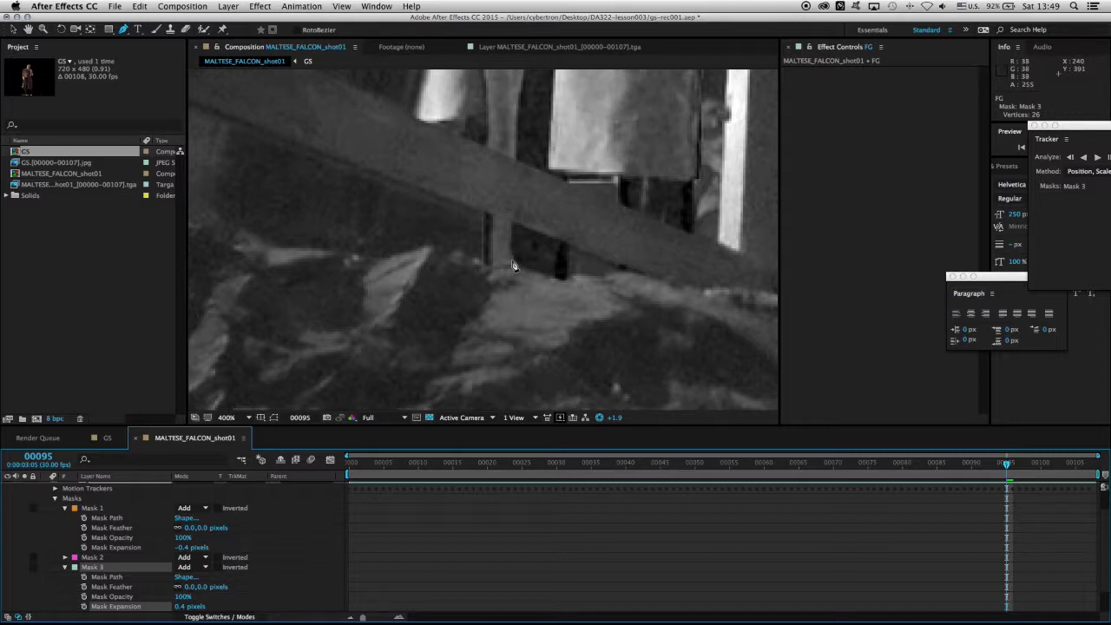
pyautogui.scroll(-2, 514, 272)
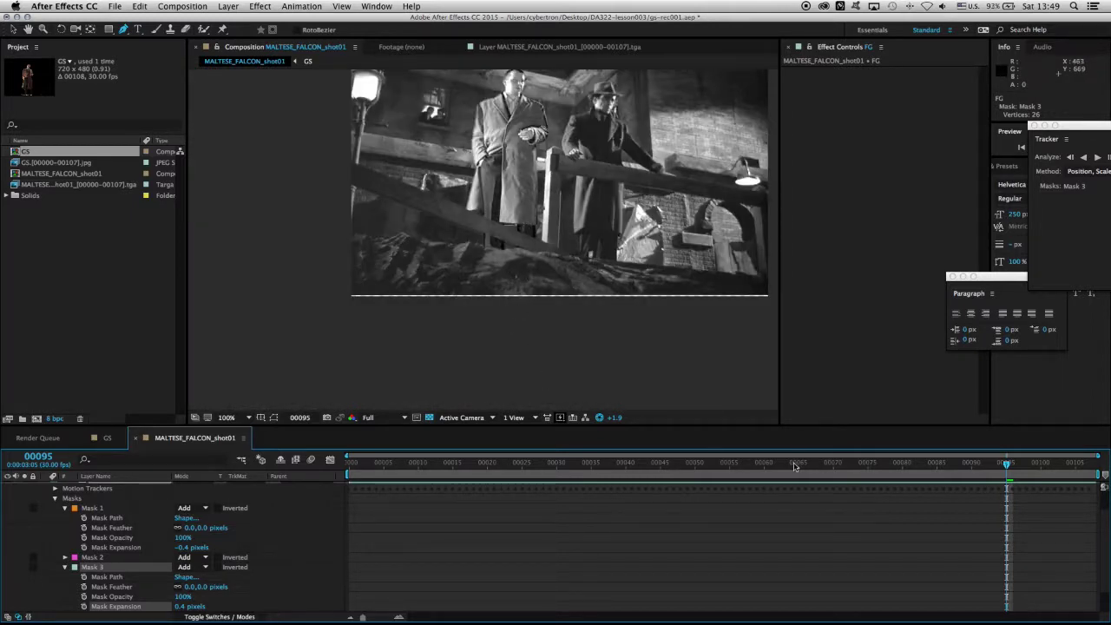
pyautogui.scroll(2, 85, 508)
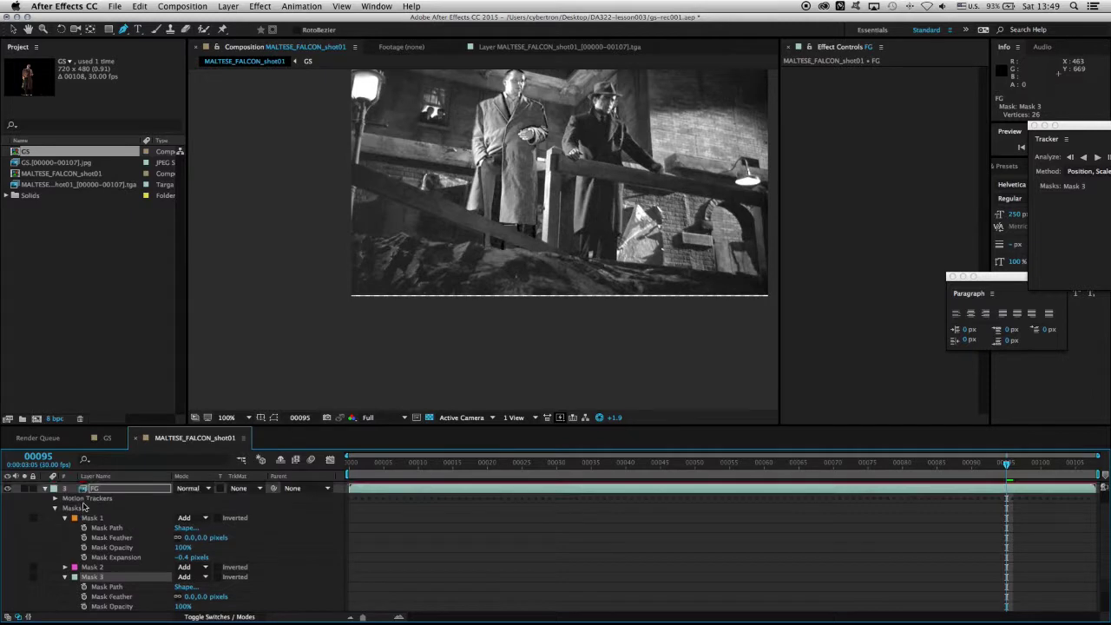
pyautogui.click(45, 499)
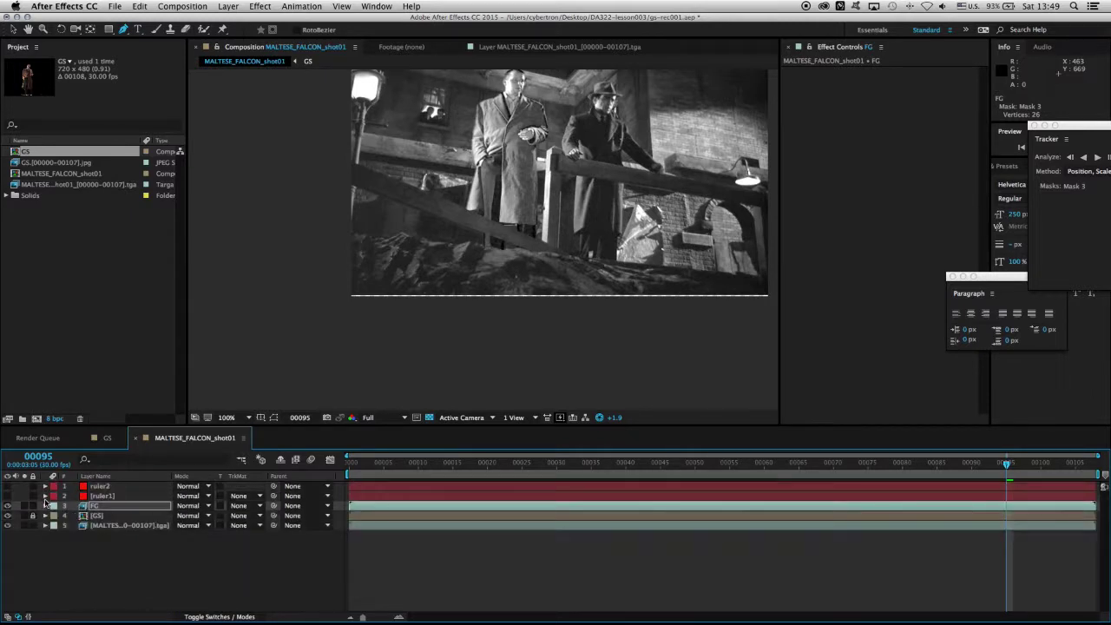
# Unlock the GS layer, select it, and solo it in the composition
pyautogui.click(104, 517)
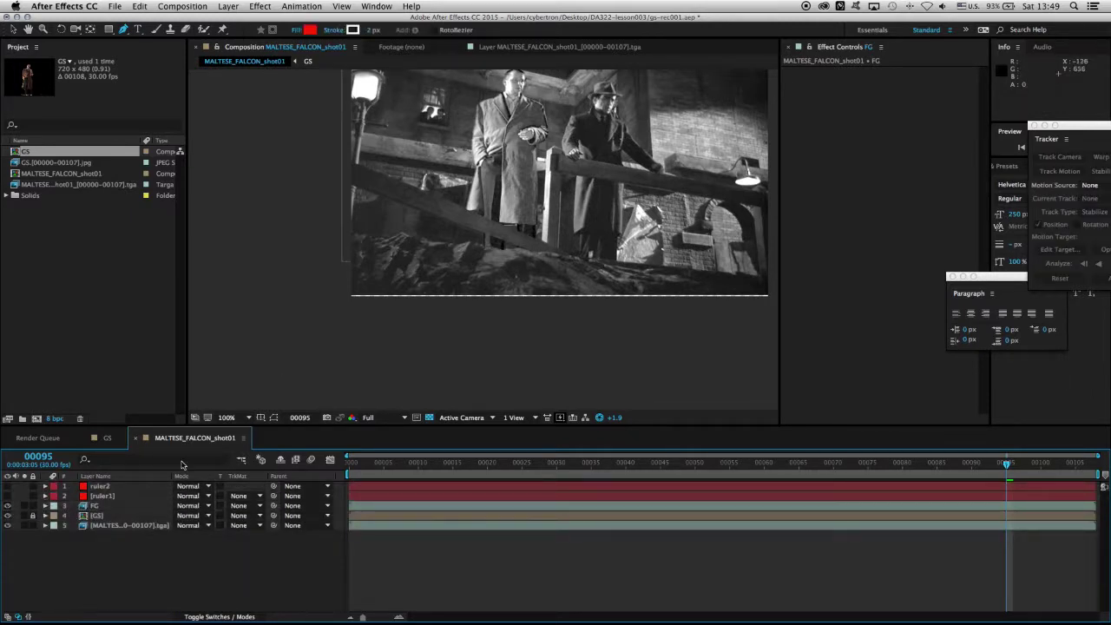
pyautogui.click(33, 518)
pyautogui.click(111, 518)
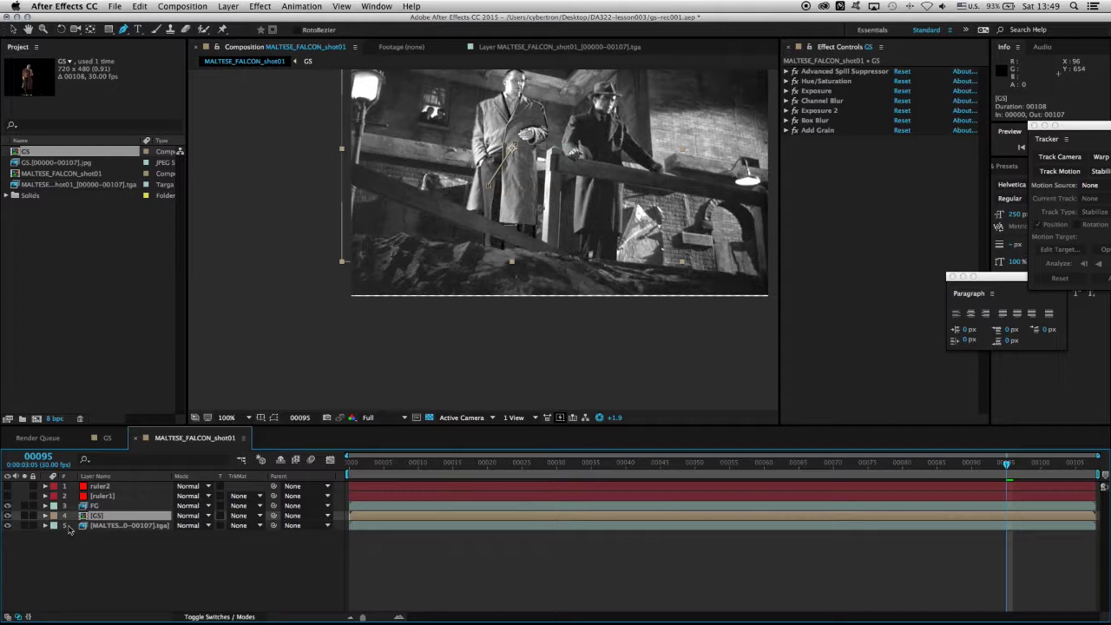
pyautogui.click(23, 516)
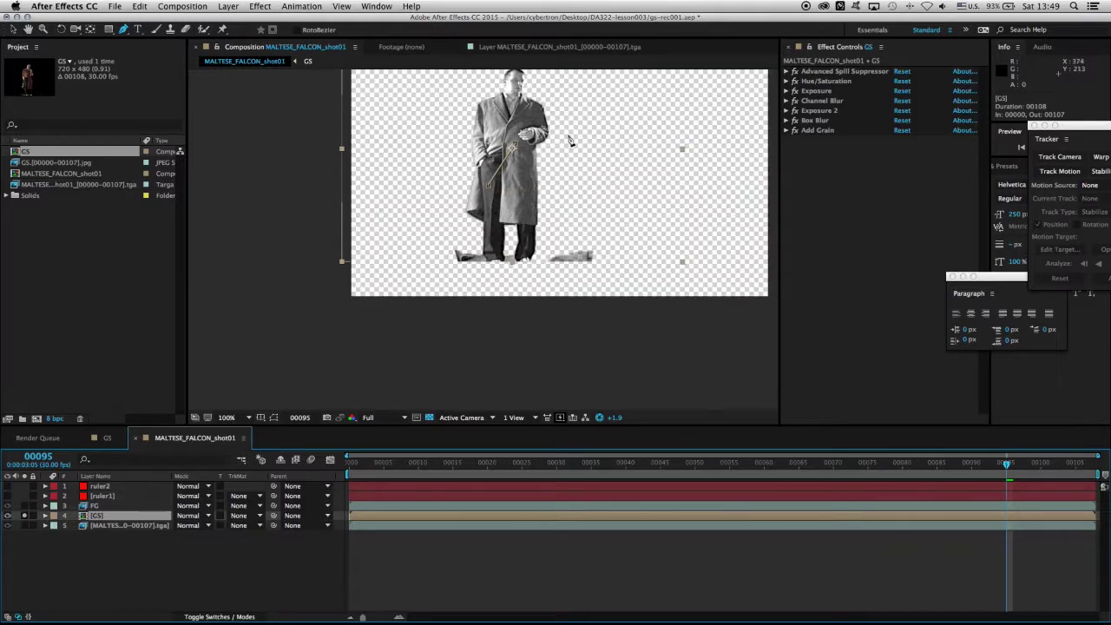
# Draw a rectangular mask on the GS layer around the leftover patch beside the figure's feet and set its mode to Subtract
pyautogui.click(111, 30)
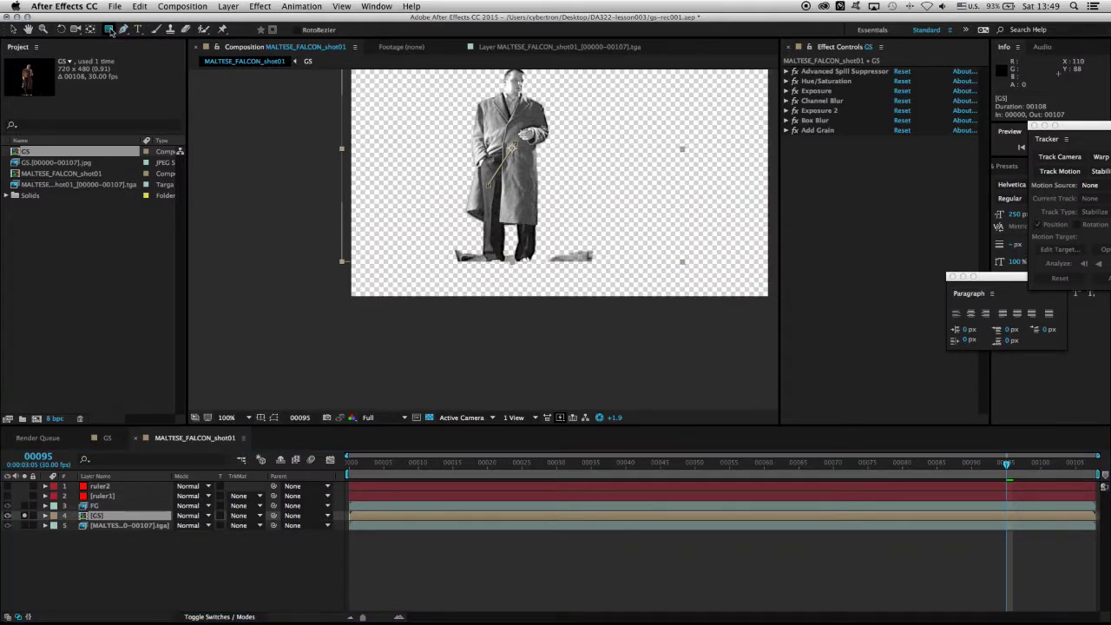
pyautogui.click(173, 35)
pyautogui.moveTo(543, 246); pyautogui.dragTo(607, 271)
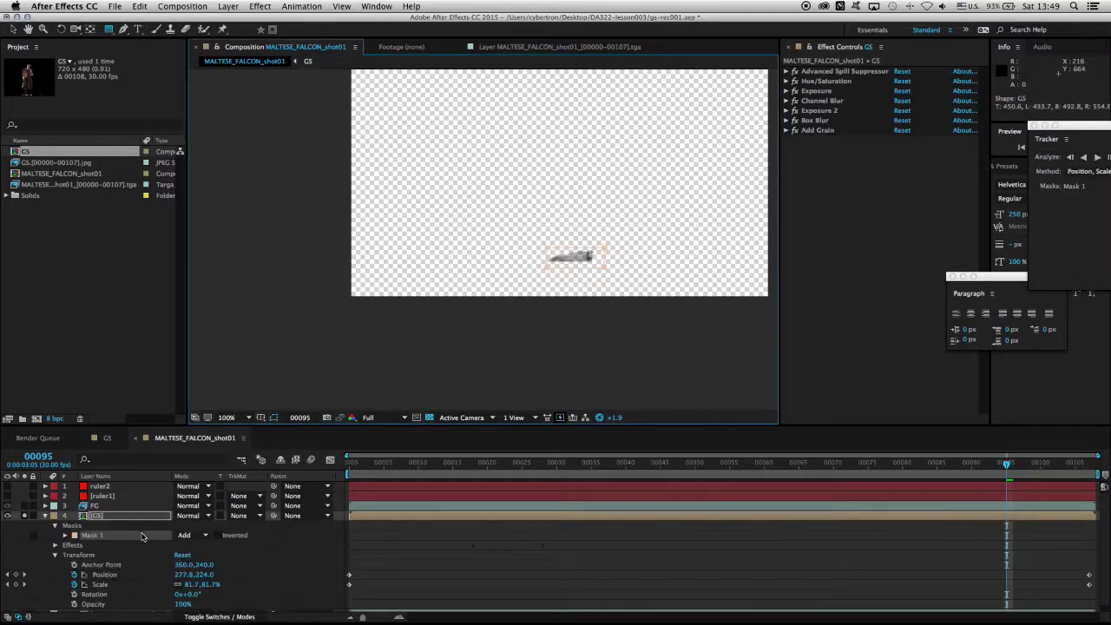
pyautogui.click(144, 537)
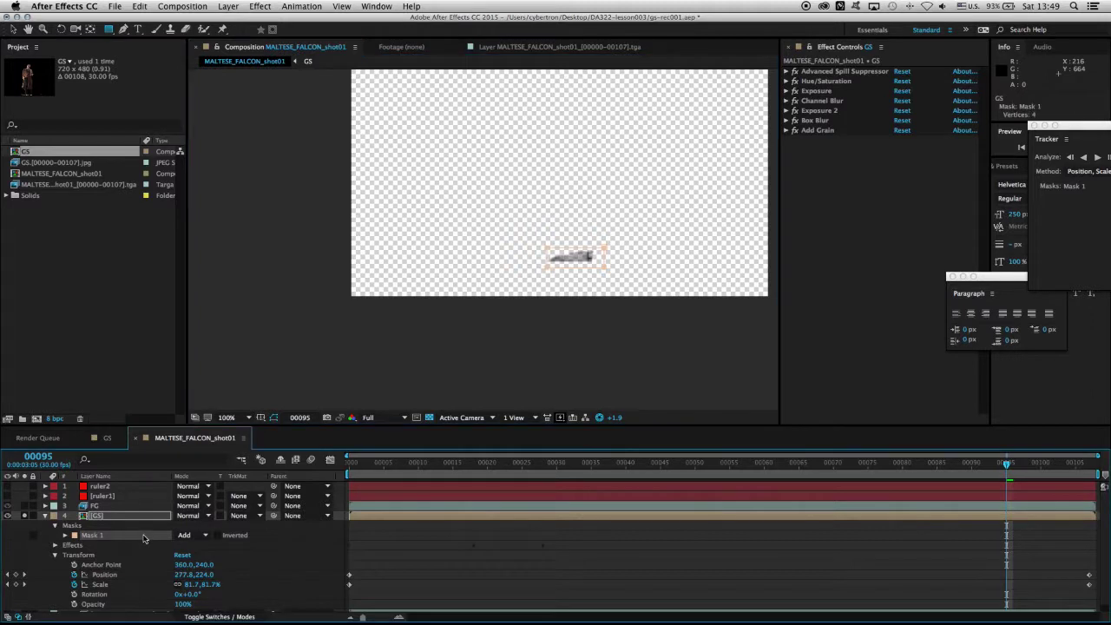
pyautogui.click(204, 538)
pyautogui.click(199, 565)
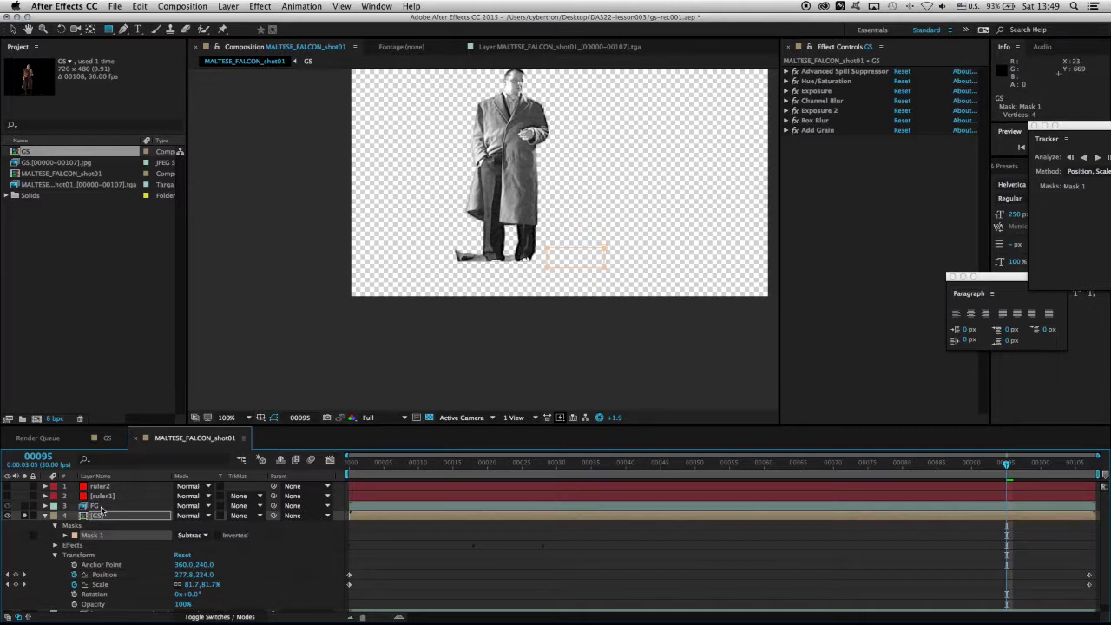
# Turn off solo for the GS layer, go to frame 98 with the whole shot in view, and reset the viewer exposure
pyautogui.click(45, 517)
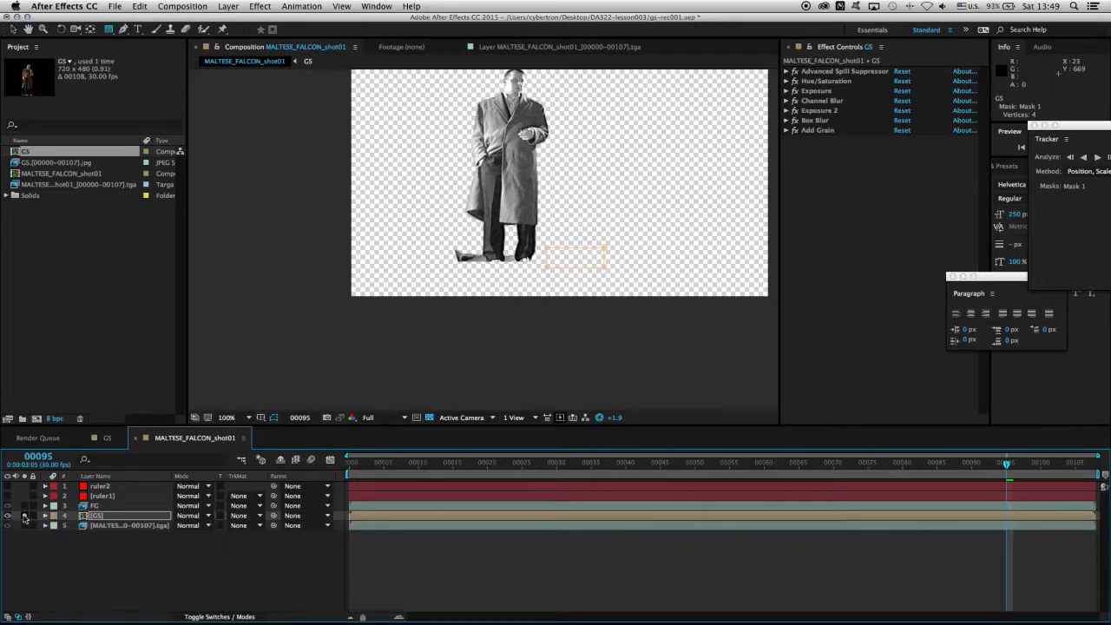
pyautogui.click(24, 516)
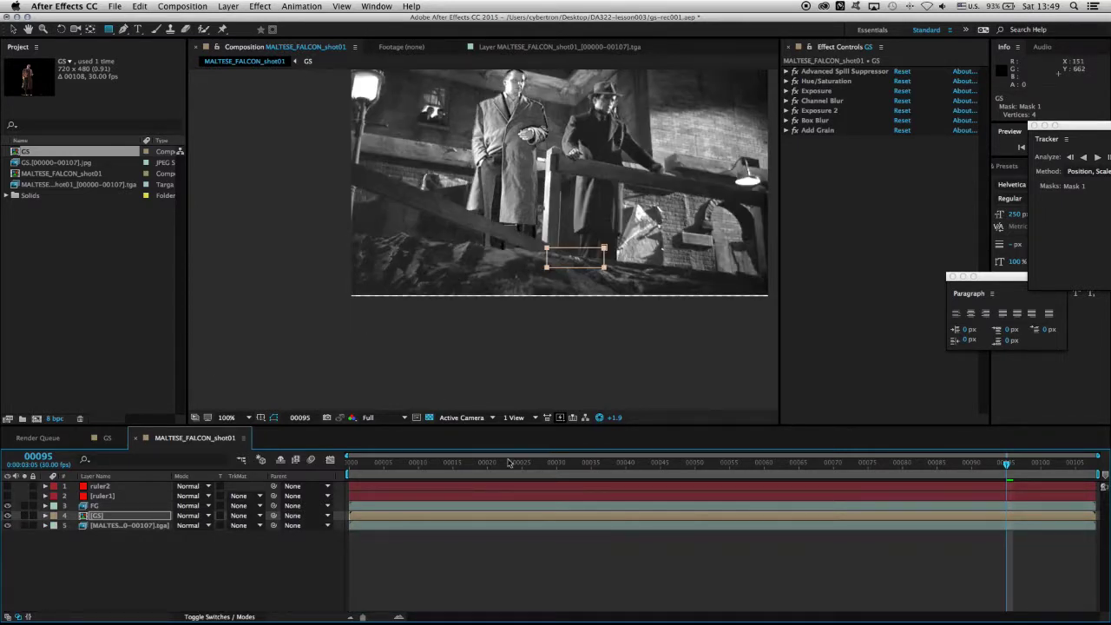
pyautogui.moveTo(510, 463); pyautogui.dragTo(1027, 462)
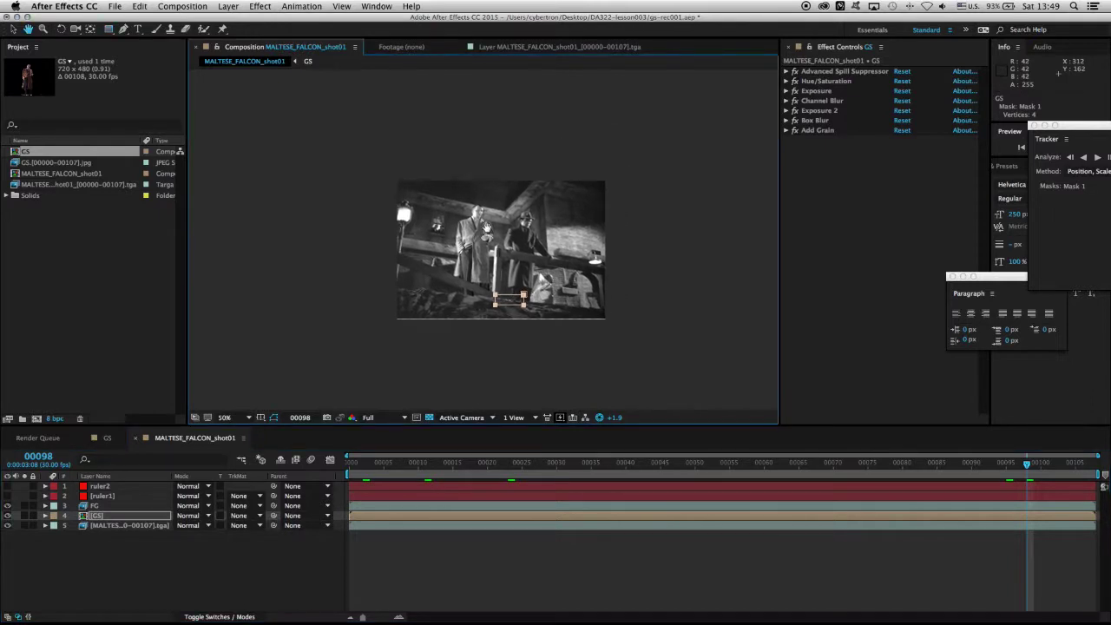
pyautogui.press('.')
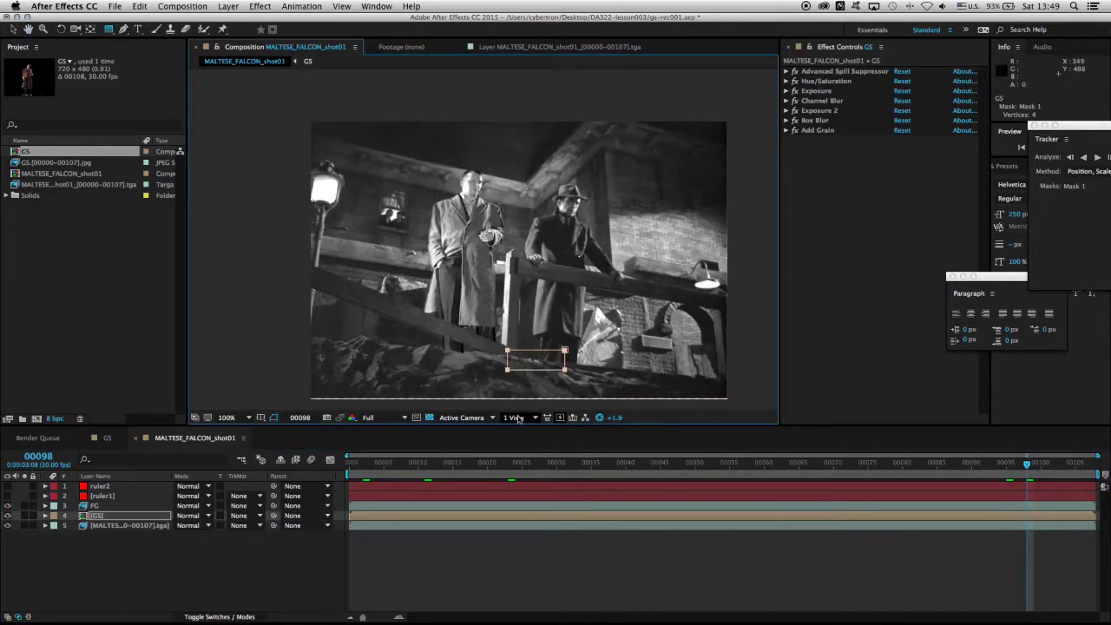
pyautogui.click(599, 417)
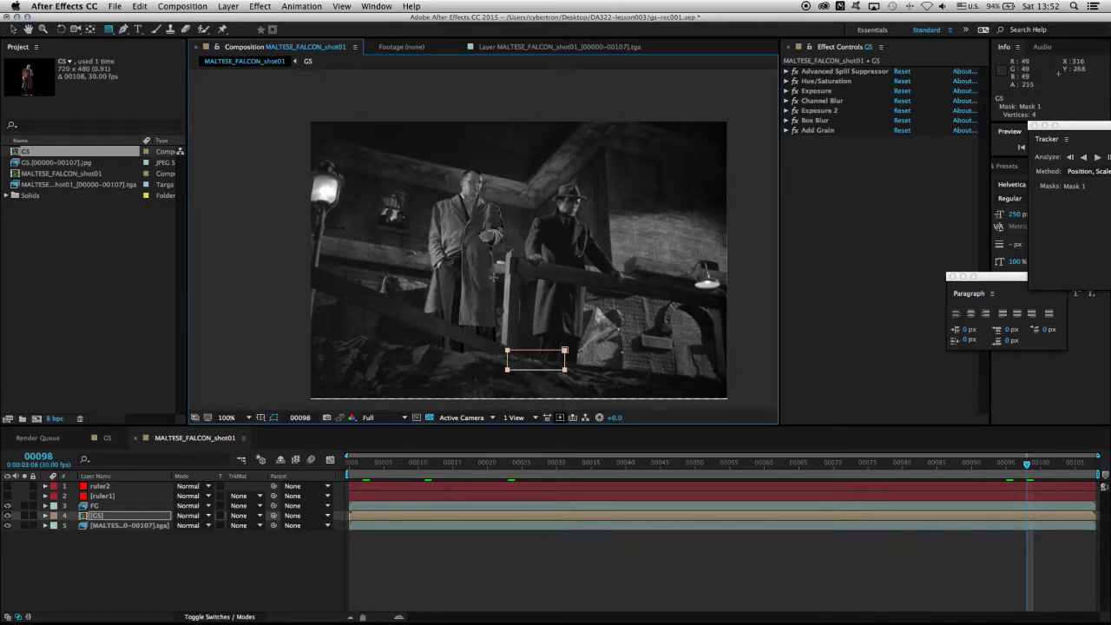
# Duplicate the GS layer and rename the upper copy GS-shadow
pyautogui.click(112, 516)
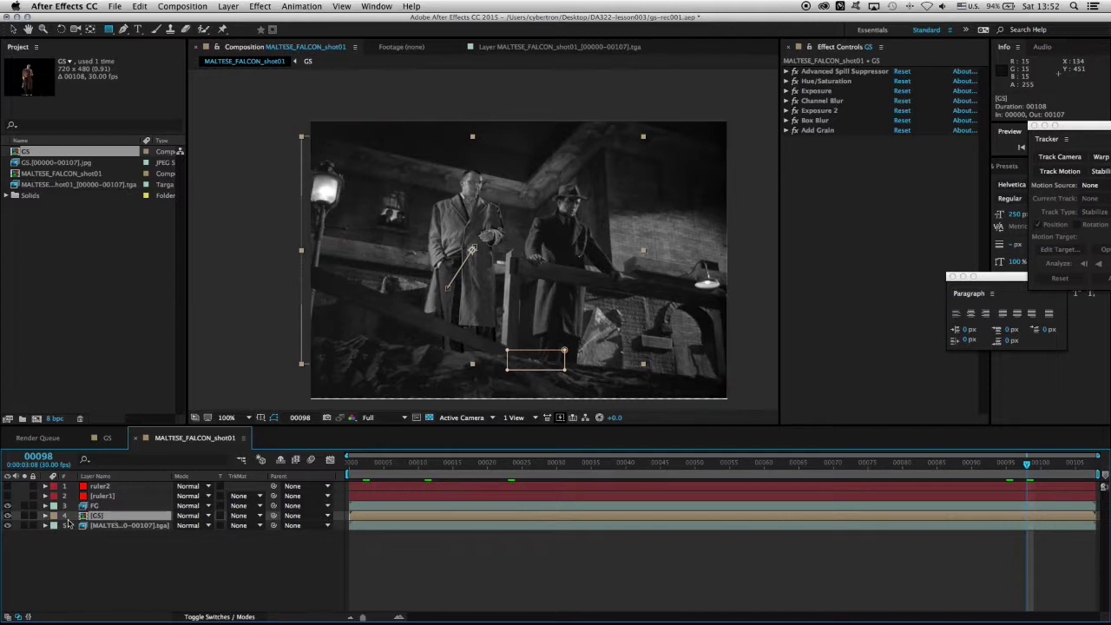
pyautogui.press('super+d')
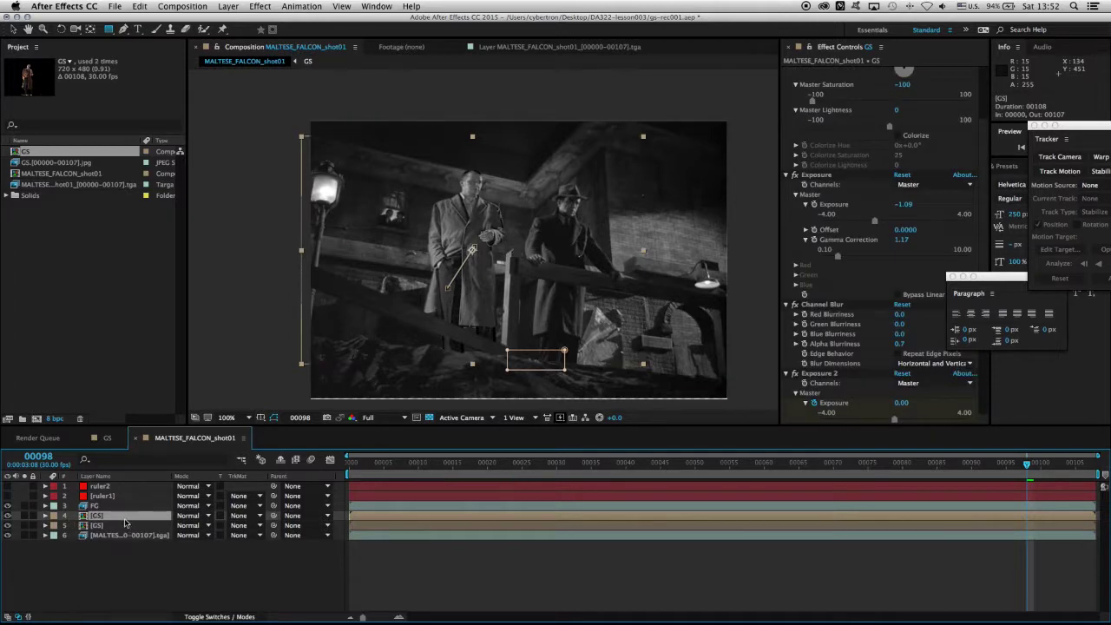
pyautogui.press('Return')
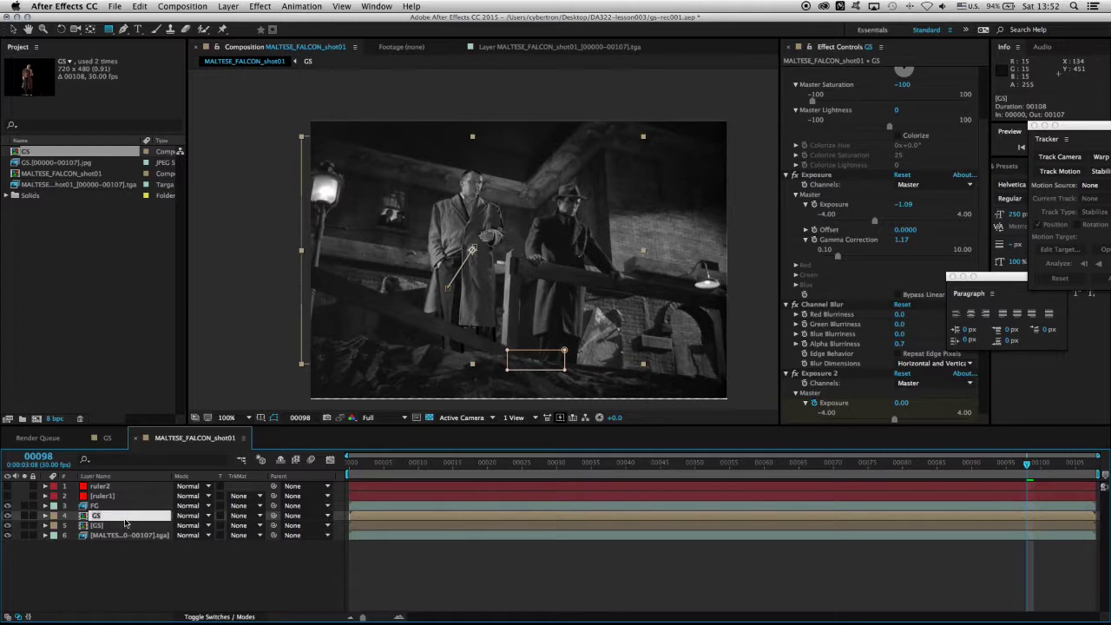
pyautogui.write('GS-shadow')
pyautogui.press('Return')
# Remove all Position and Scale keyframes from the GS-shadow layer
pyautogui.click(45, 516)
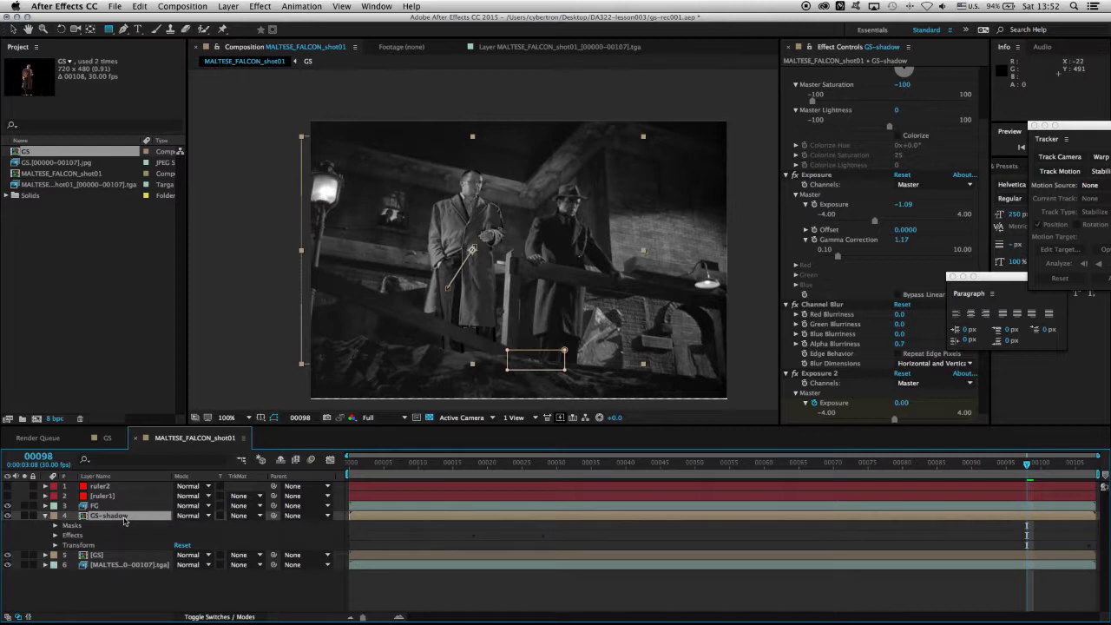
pyautogui.click(55, 546)
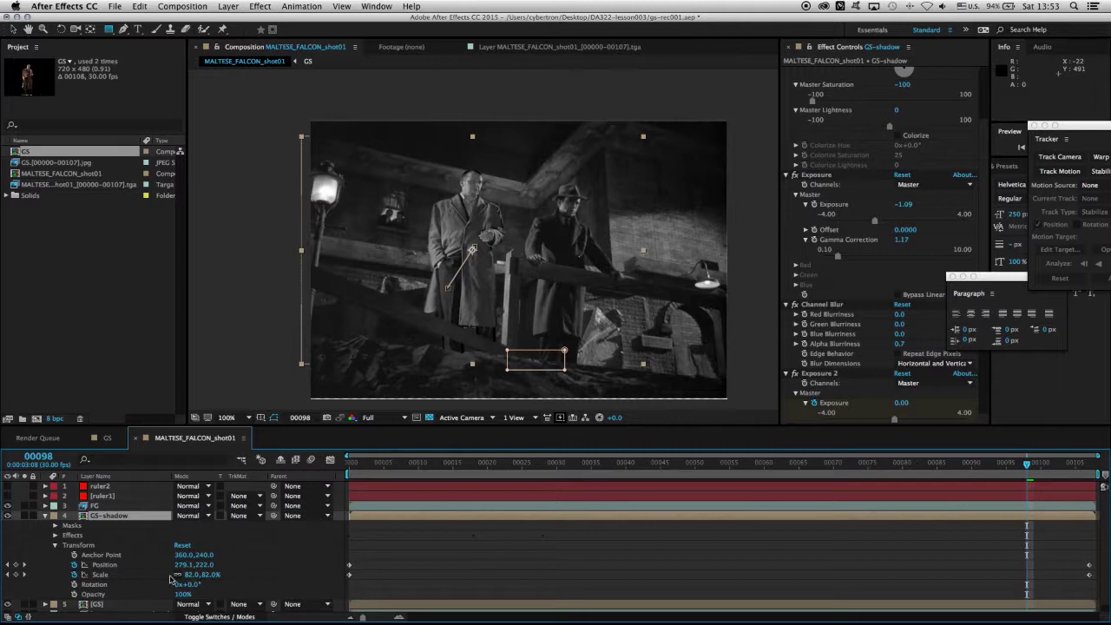
pyautogui.click(74, 565)
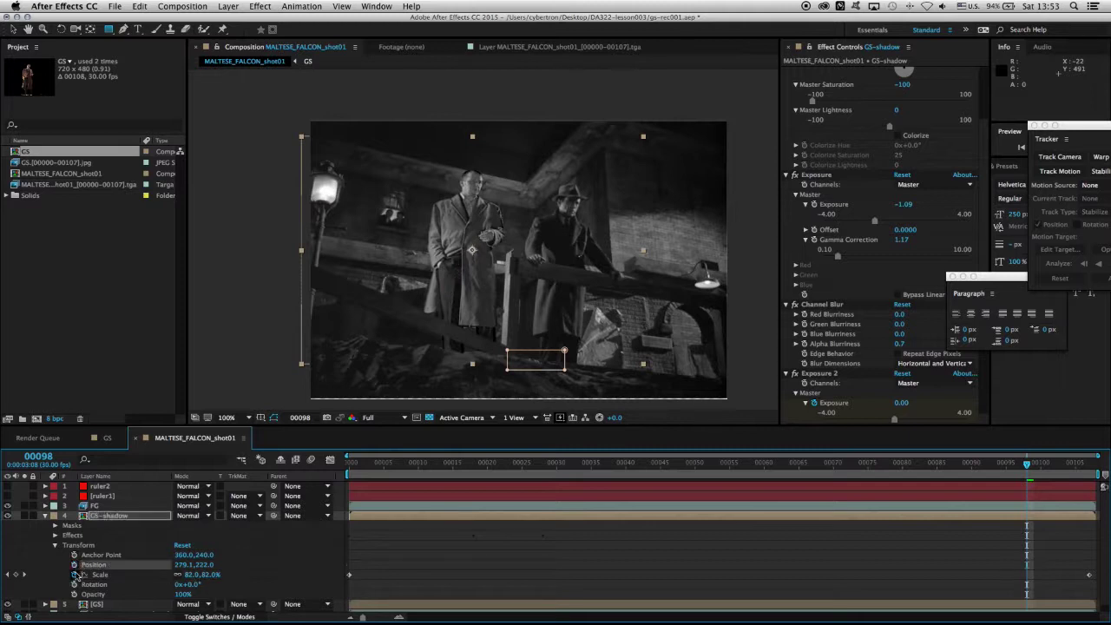
pyautogui.click(75, 575)
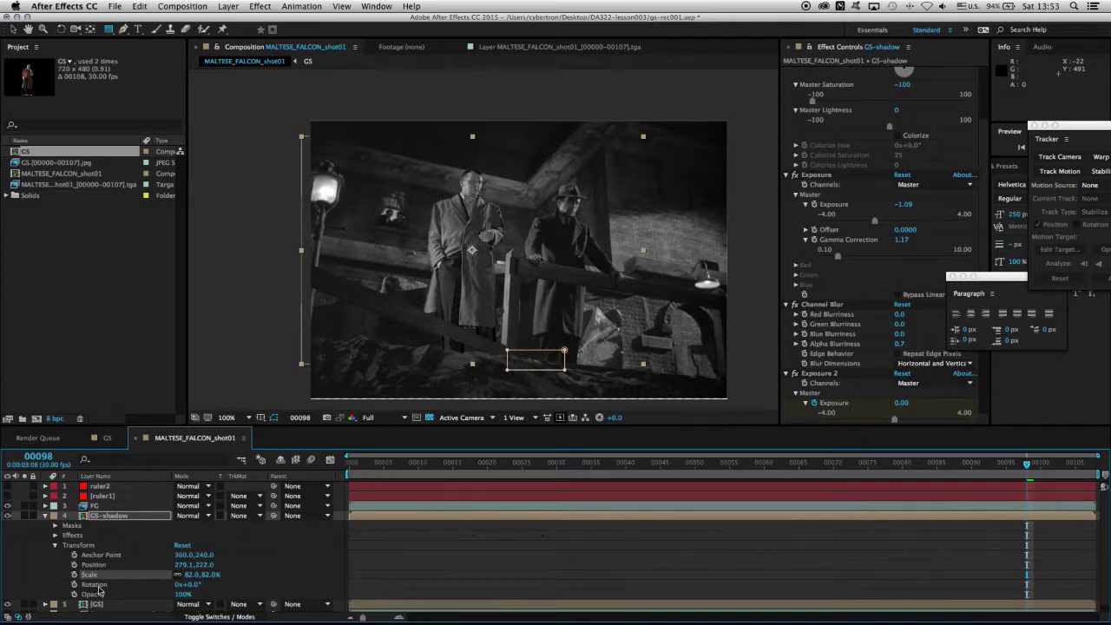
# Delete the Advanced Spill Suppressor, Hue/Saturation, Exposure, Channel Blur, Exposure 2 and Box Blur effects from the GS-shadow layer
pyautogui.click(122, 516)
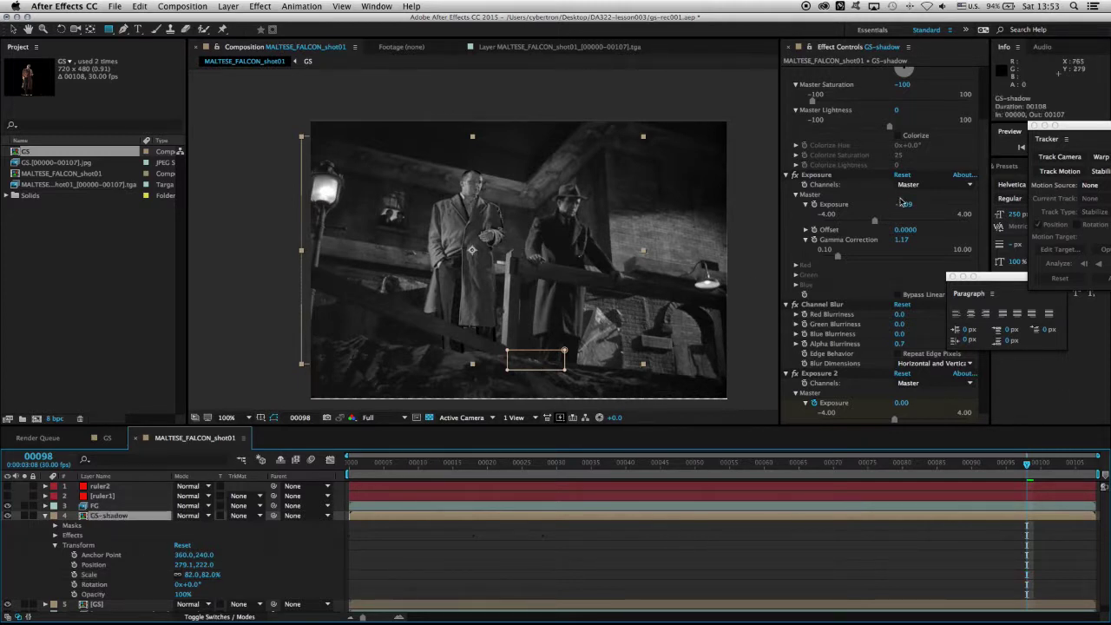
pyautogui.scroll(3, 899, 218)
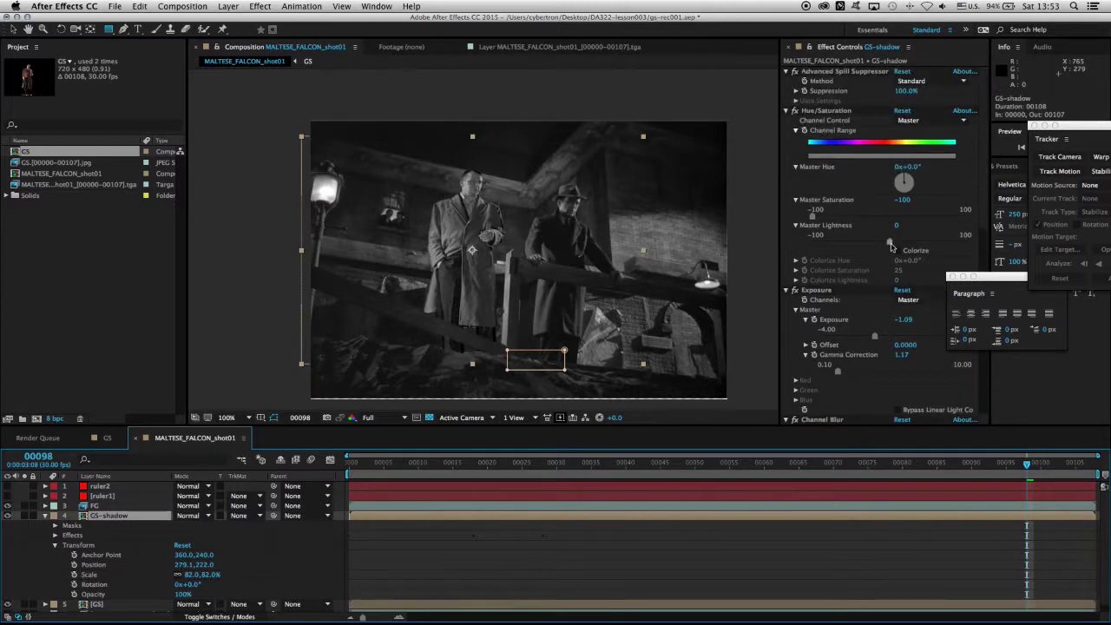
pyautogui.click(856, 73)
pyautogui.press('Delete')
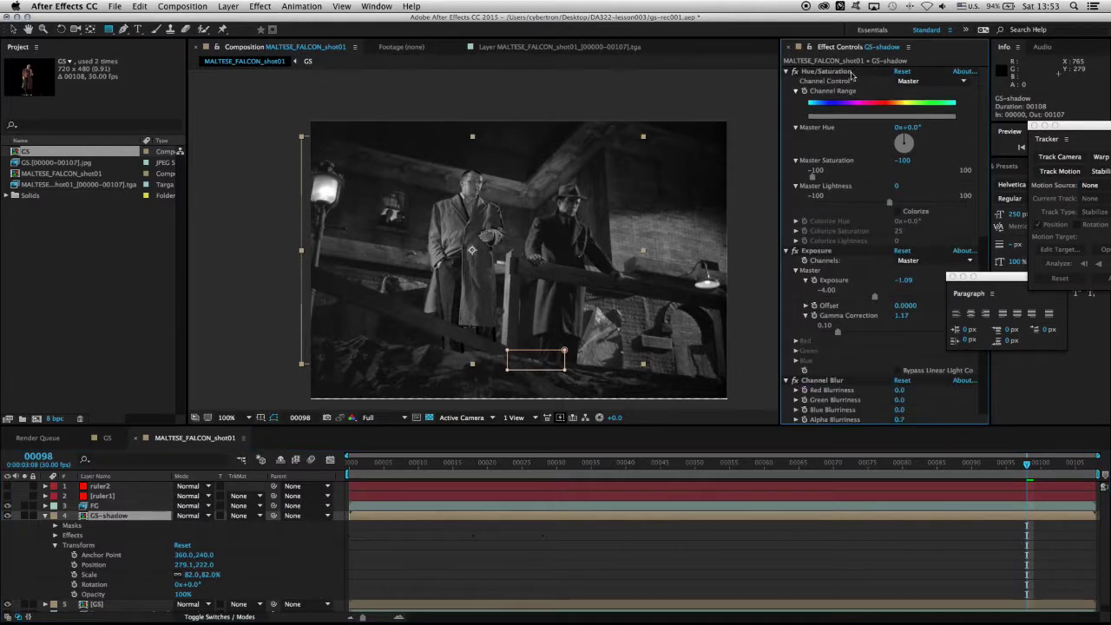
pyautogui.click(854, 73)
pyautogui.press('Delete')
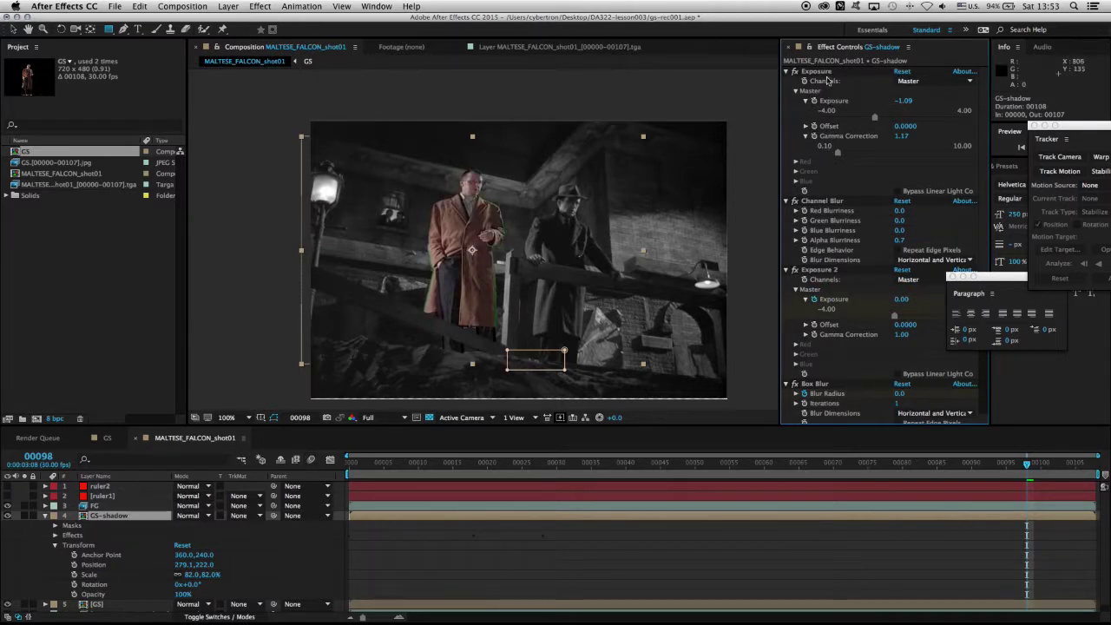
pyautogui.click(829, 74)
pyautogui.press('Delete')
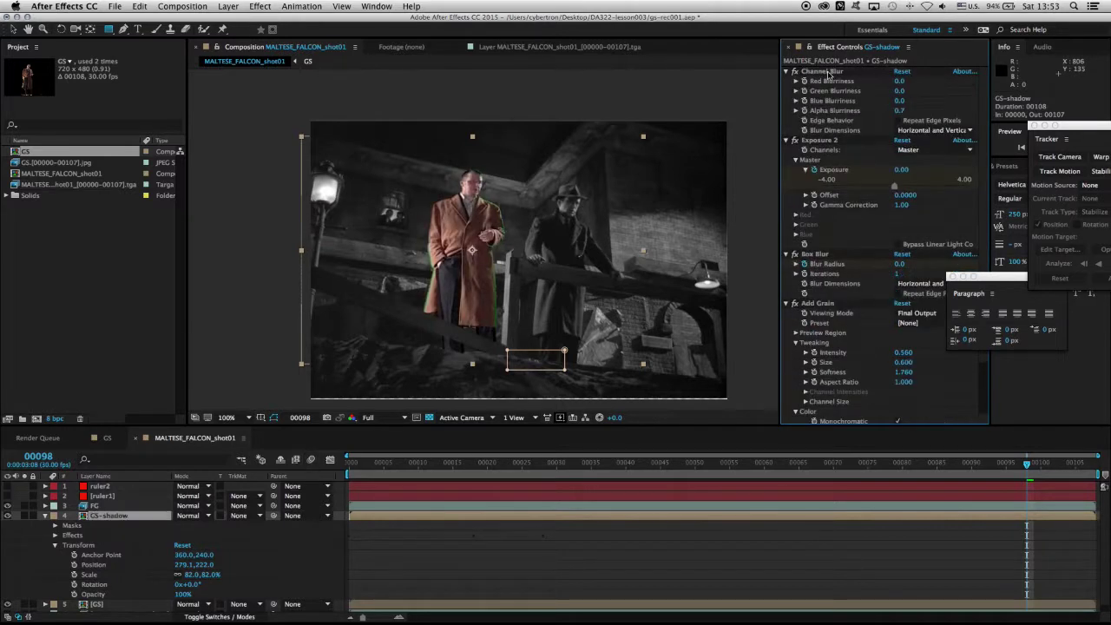
pyautogui.click(829, 73)
pyautogui.press('Delete')
pyautogui.click(825, 71)
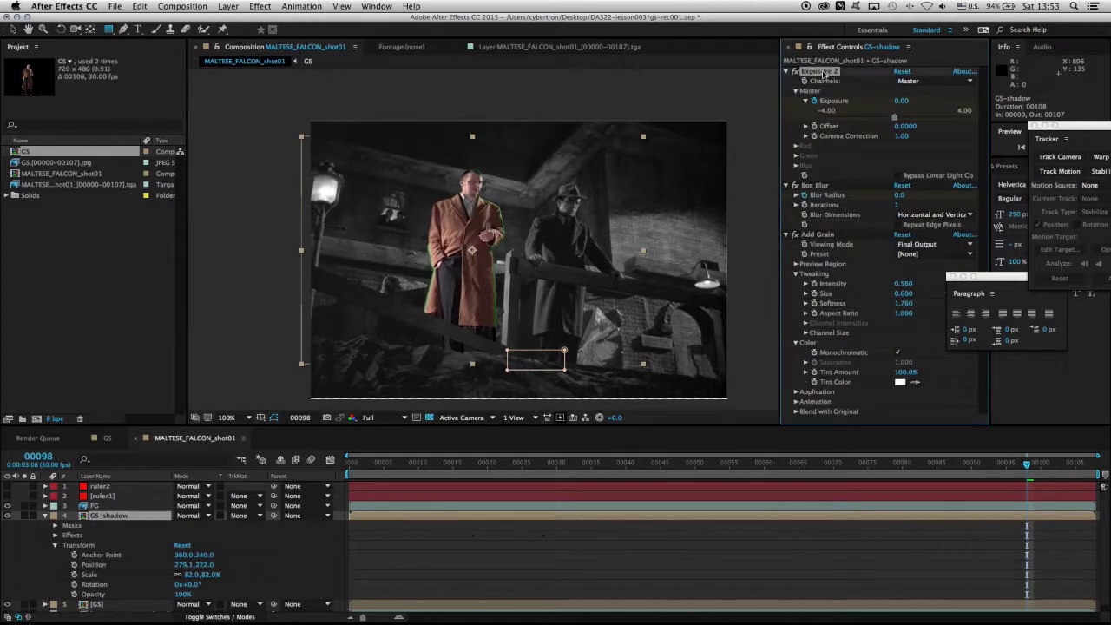
pyautogui.press('Delete')
pyautogui.click(822, 73)
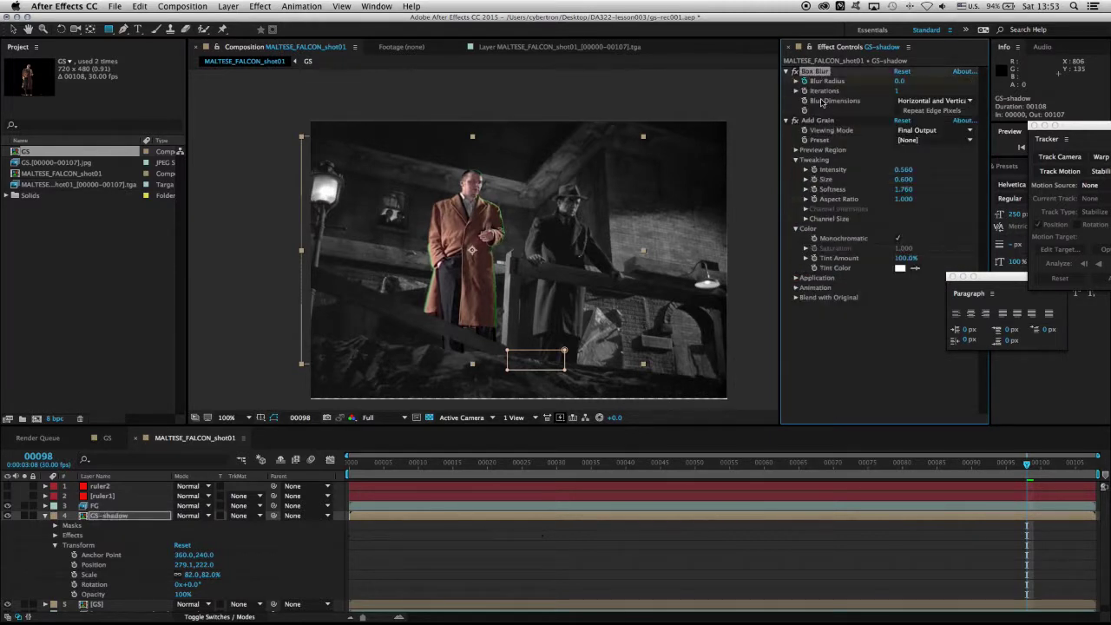
pyautogui.press('Delete')
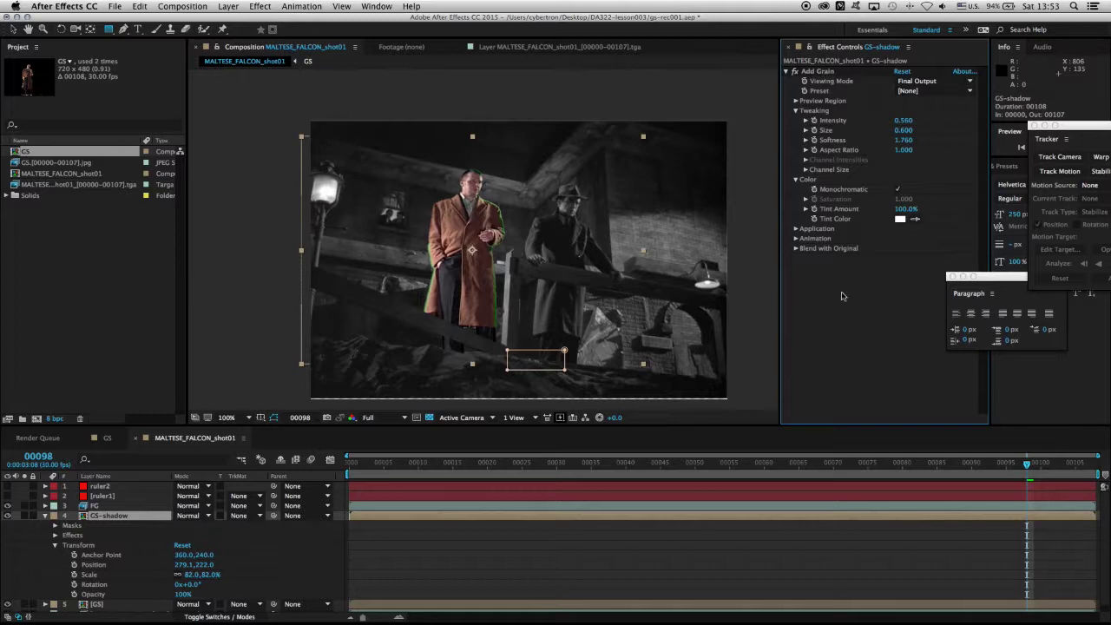
# Apply a new Hue/Saturation effect to the GS-shadow layer and place it above Add Grain
pyautogui.click(262, 6)
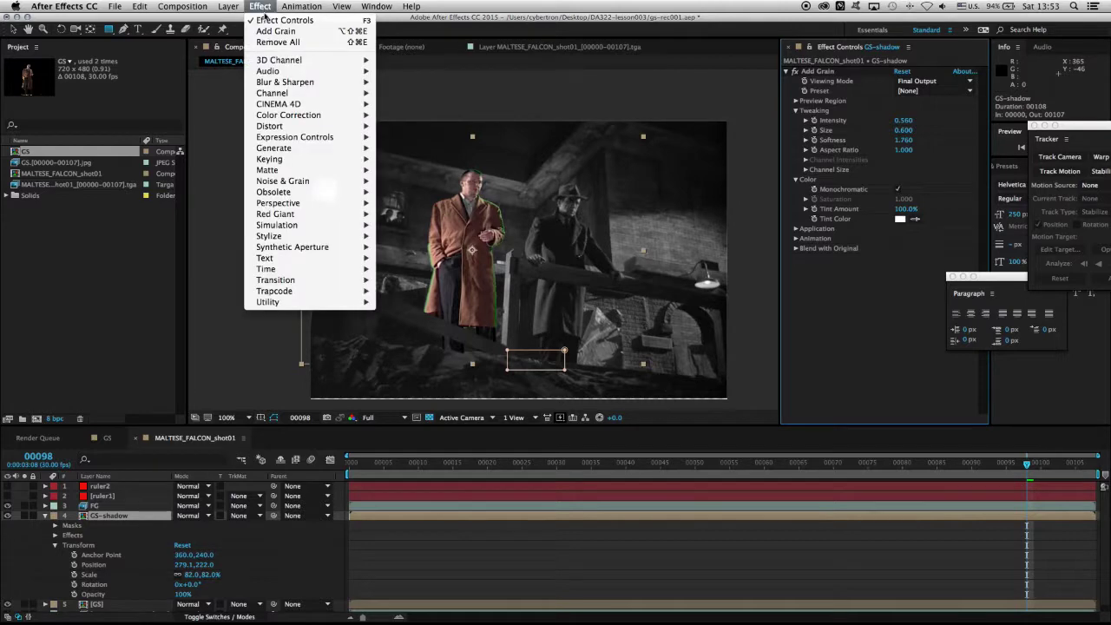
pyautogui.moveTo(295, 114)
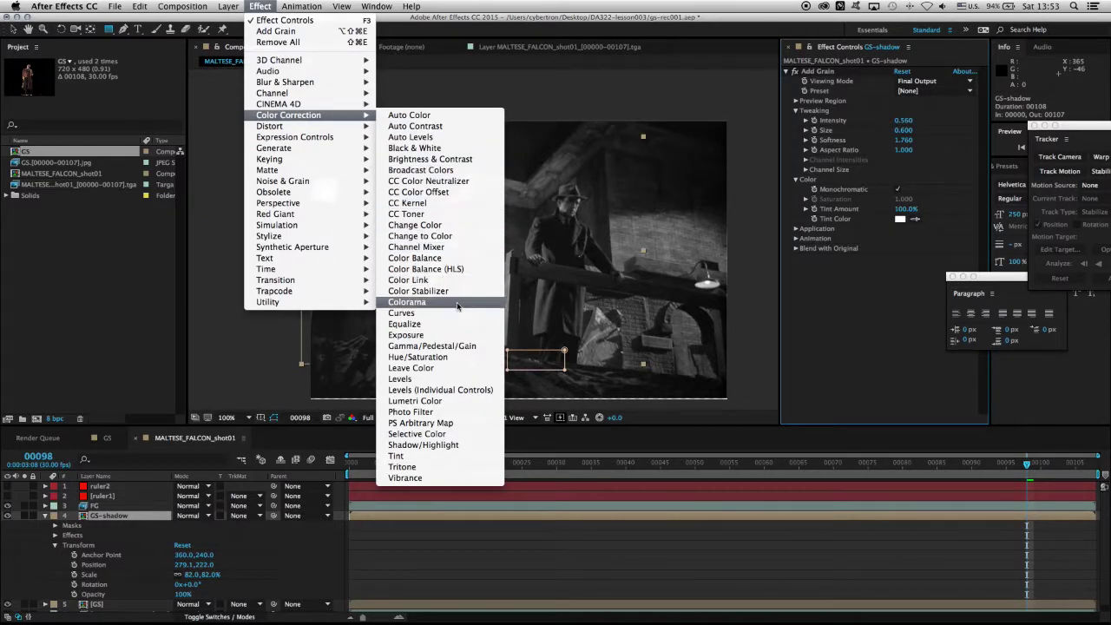
pyautogui.click(448, 357)
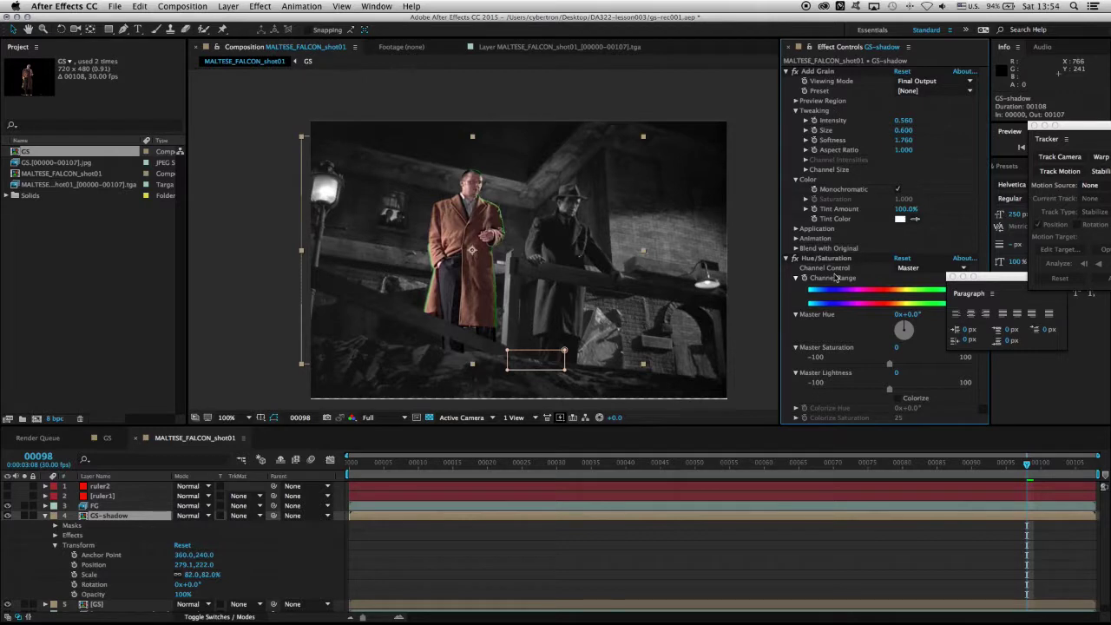
pyautogui.moveTo(830, 258); pyautogui.dragTo(829, 72)
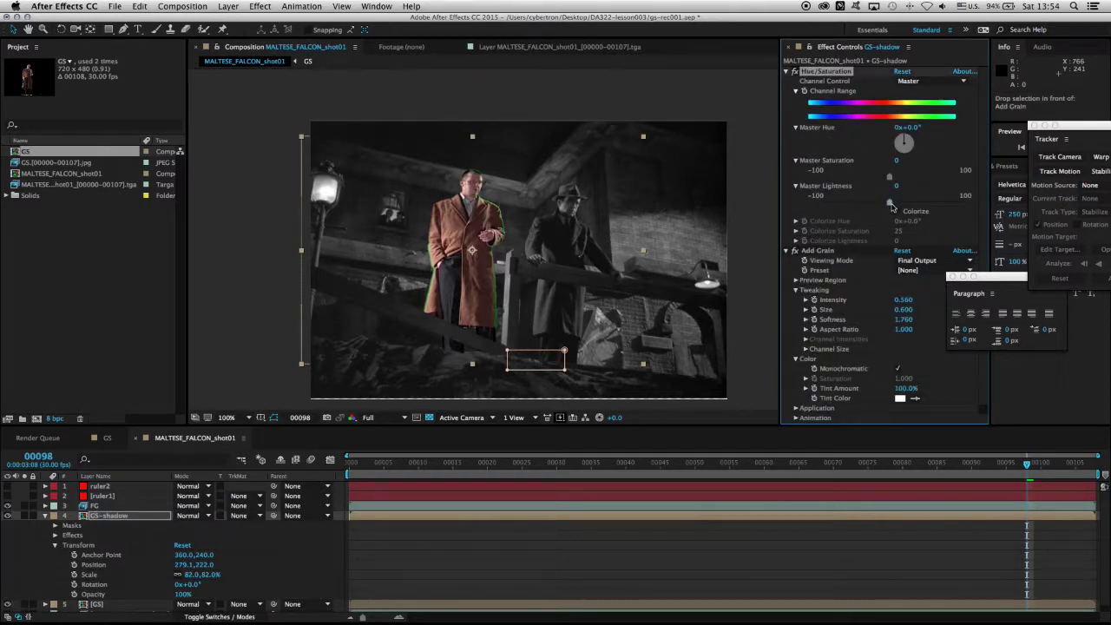
# Set the Hue/Saturation effect's Master Lightness to -100 to turn the GS-shadow figure into a black silhouette
pyautogui.moveTo(890, 203); pyautogui.dragTo(809, 206)
pyautogui.press('super+z')
pyautogui.moveTo(890, 203); pyautogui.dragTo(809, 205)
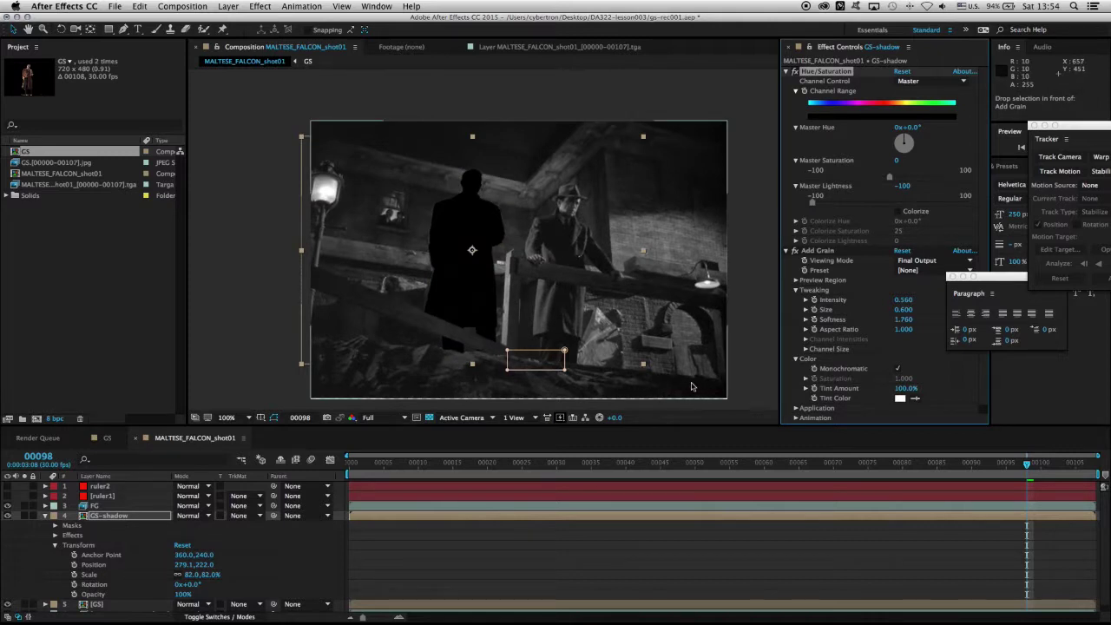
# Move the GS-shadow layer below the GS layer and shift the silhouette left of the figure to position about 149, 210
pyautogui.click(46, 515)
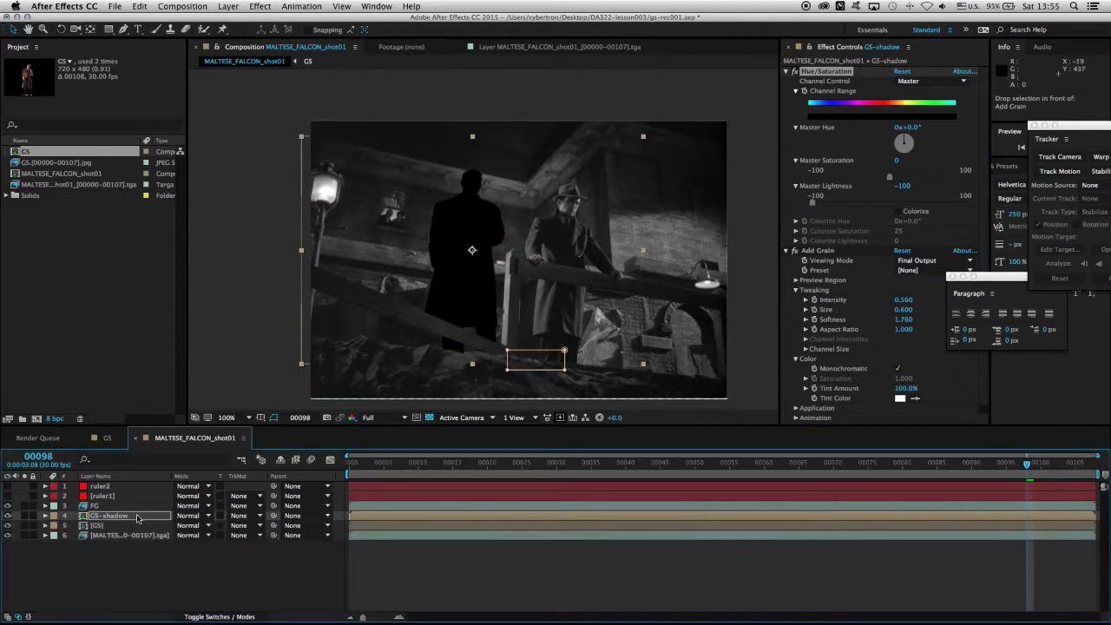
pyautogui.moveTo(138, 519); pyautogui.dragTo(139, 537)
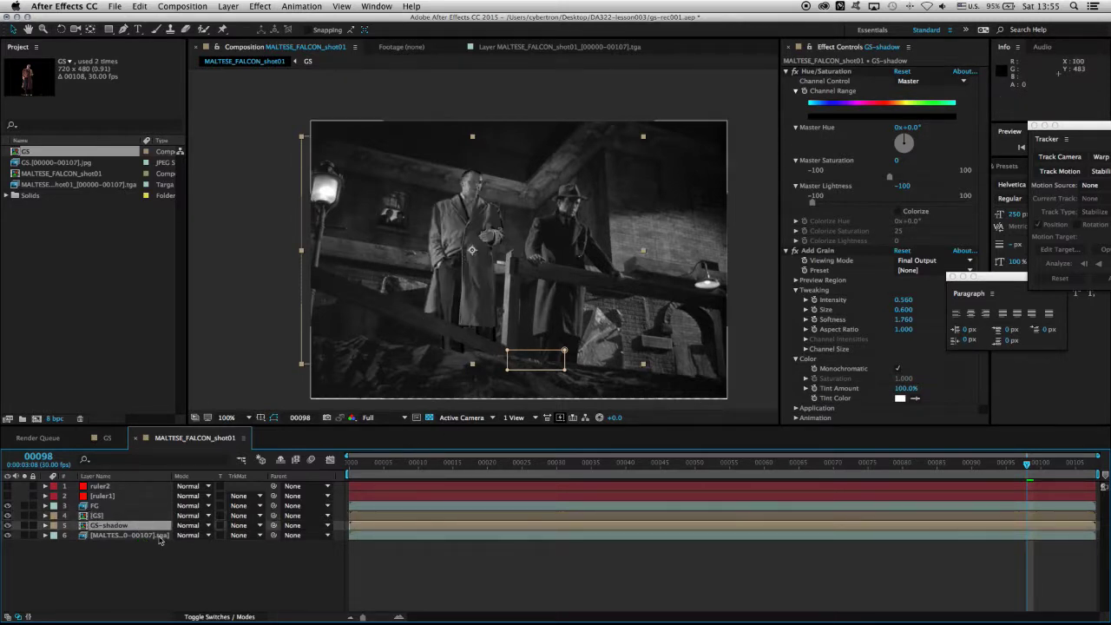
pyautogui.moveTo(458, 267); pyautogui.dragTo(375, 269)
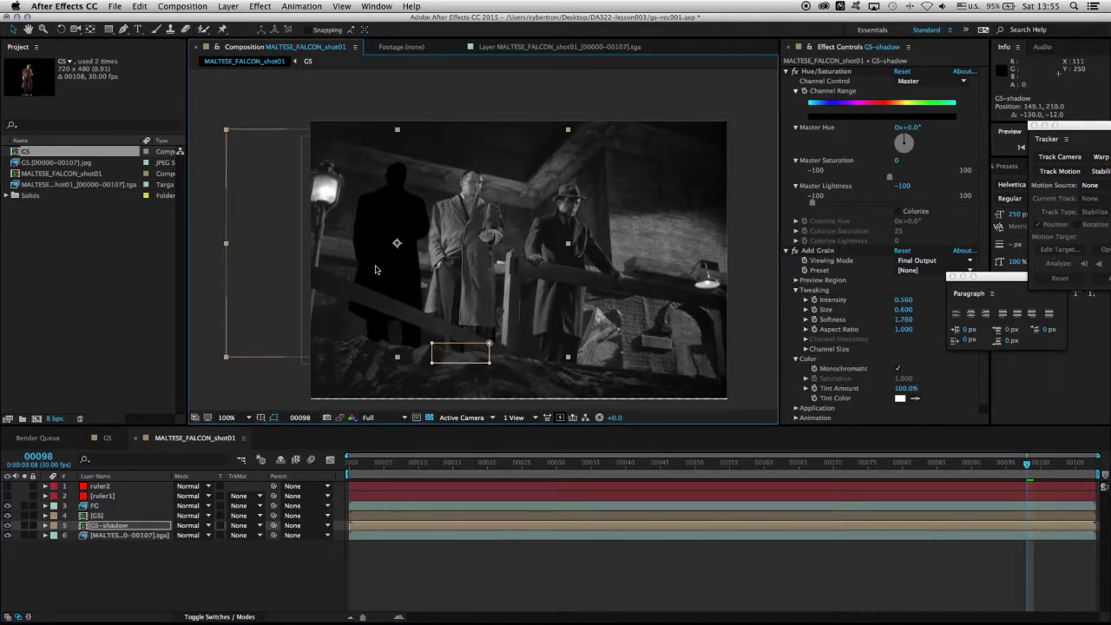
# Reduce the GS-shadow layer's Opacity to 32%
pyautogui.click(45, 525)
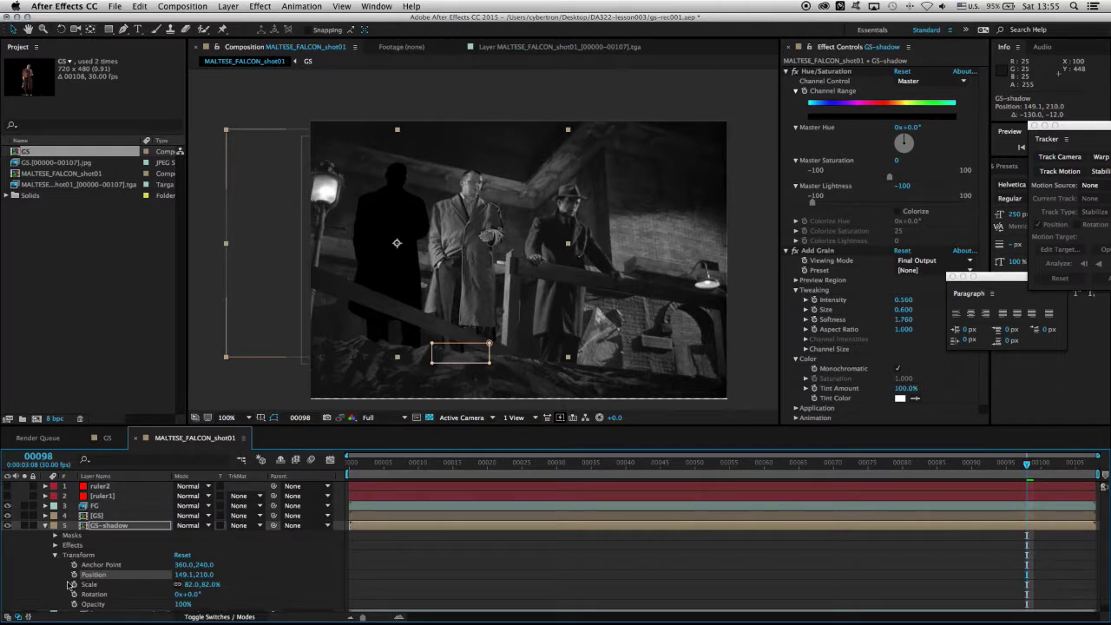
pyautogui.scroll(-1, 170, 573)
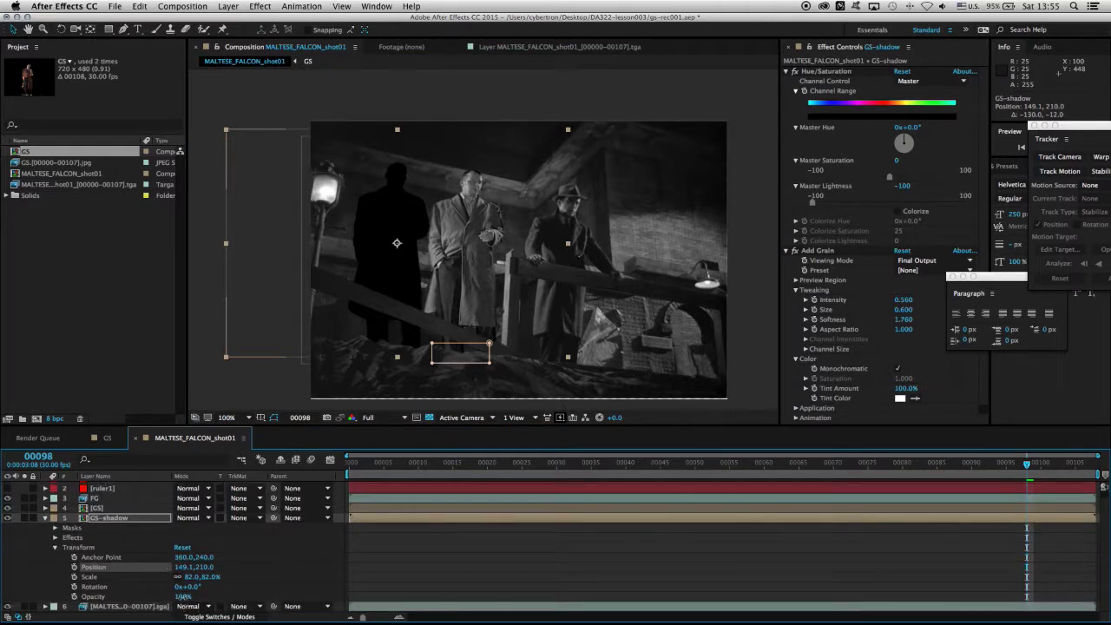
pyautogui.moveTo(183, 597); pyautogui.dragTo(130, 584)
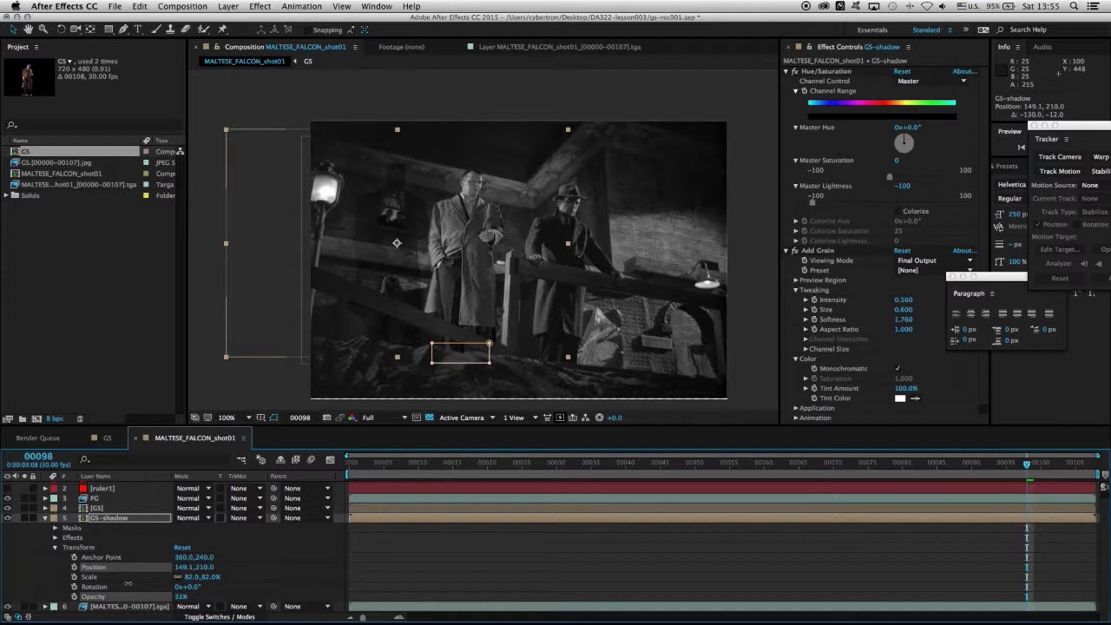
# Apply Channel Blur to the GS-shadow layer with Alpha Blurriness 11 and compare the shadow edges with the effect off and on
pyautogui.click(787, 71)
pyautogui.click(788, 81)
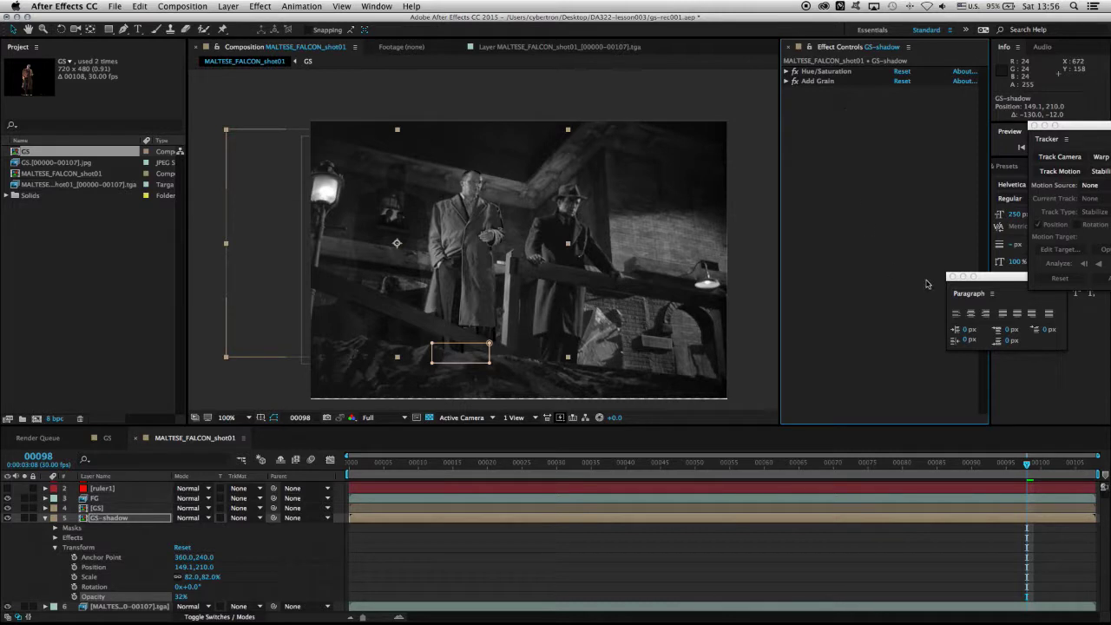
pyautogui.click(261, 6)
pyautogui.moveTo(293, 85)
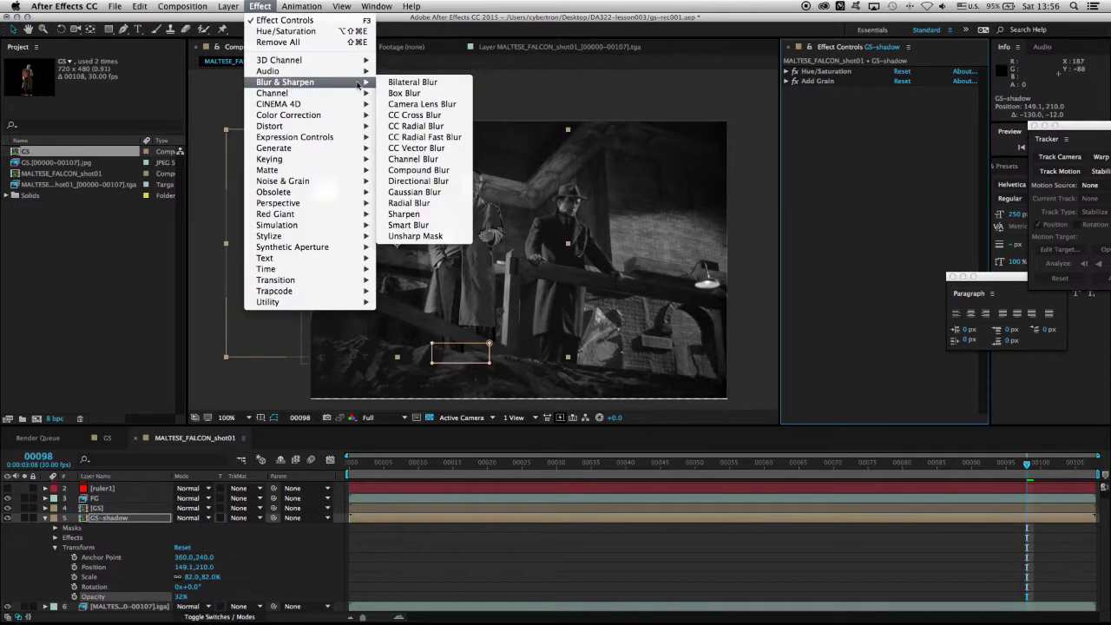
pyautogui.click(425, 160)
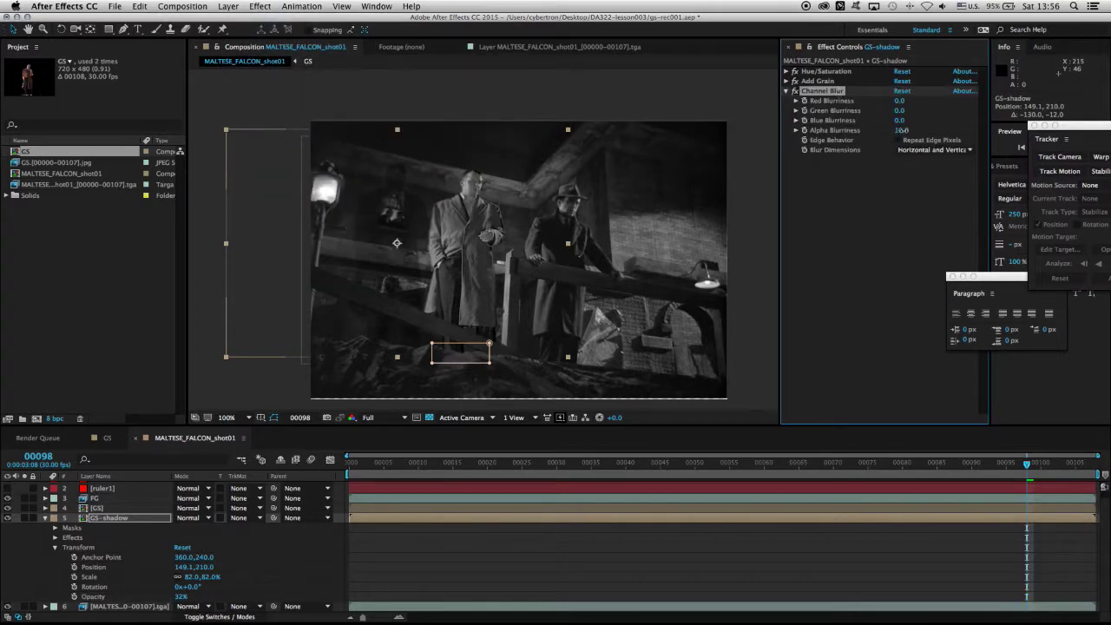
pyautogui.scroll(2, 347, 259)
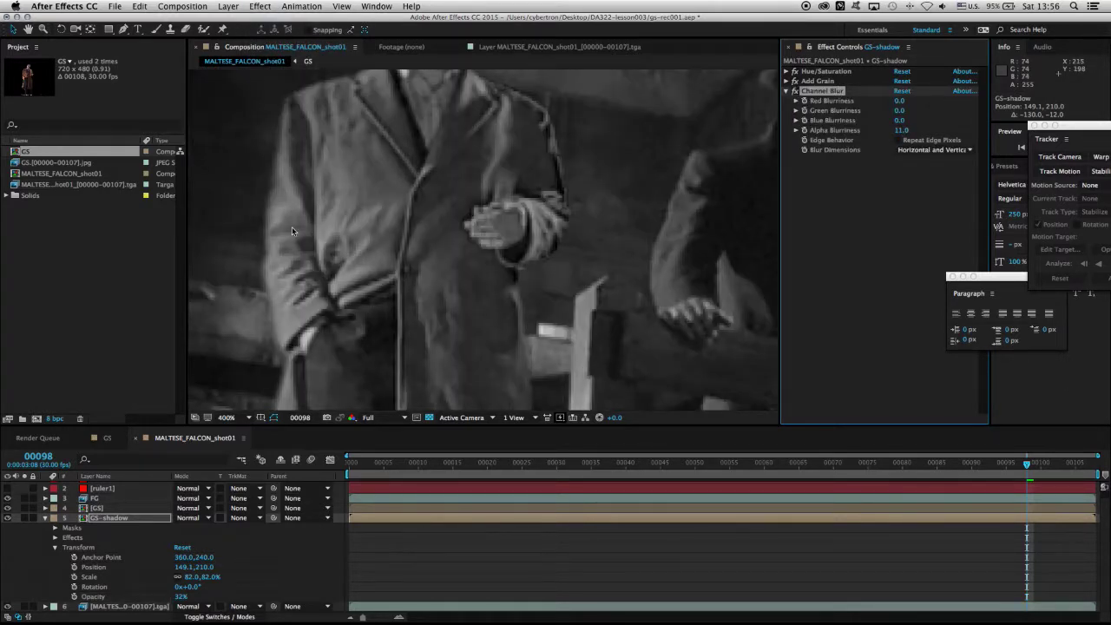
pyautogui.scroll(-1, 292, 229)
pyautogui.moveTo(293, 210); pyautogui.dragTo(497, 217)
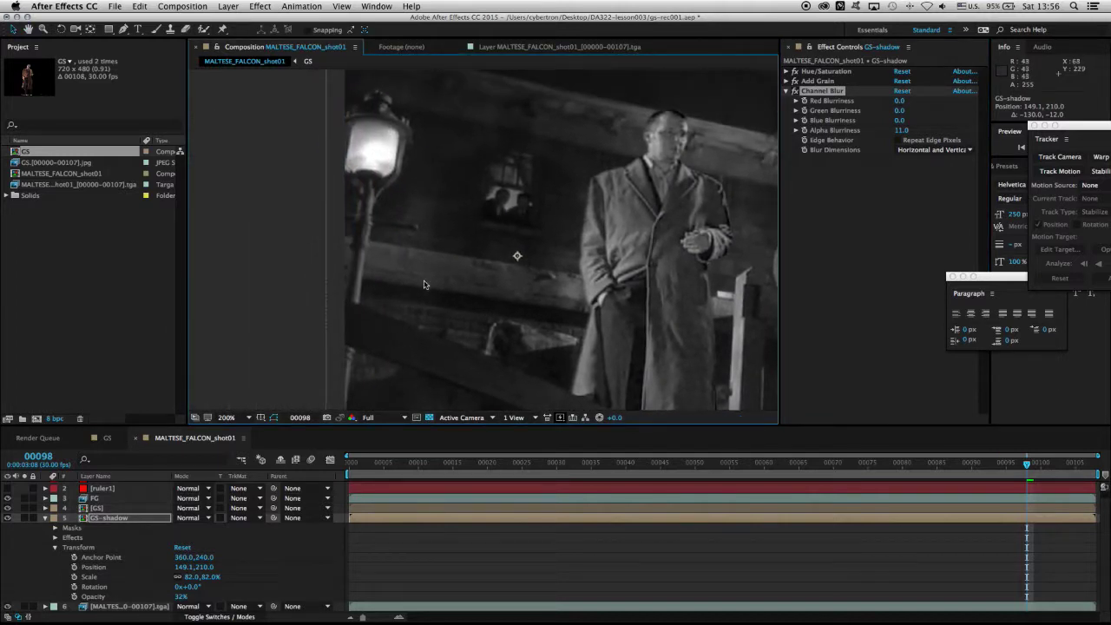
pyautogui.click(799, 93)
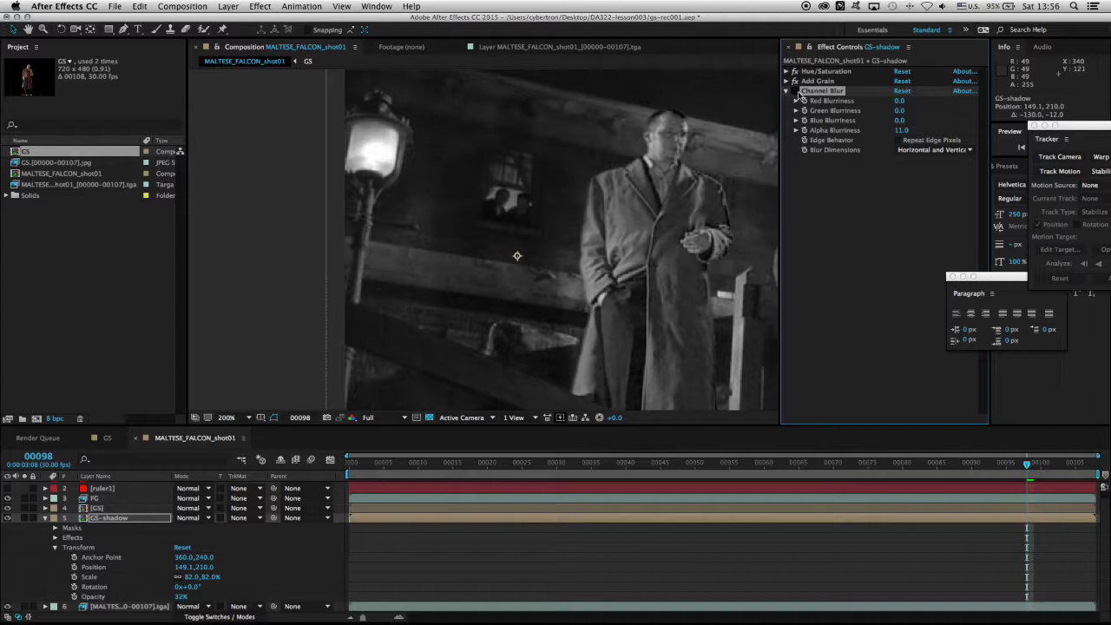
pyautogui.press(',')
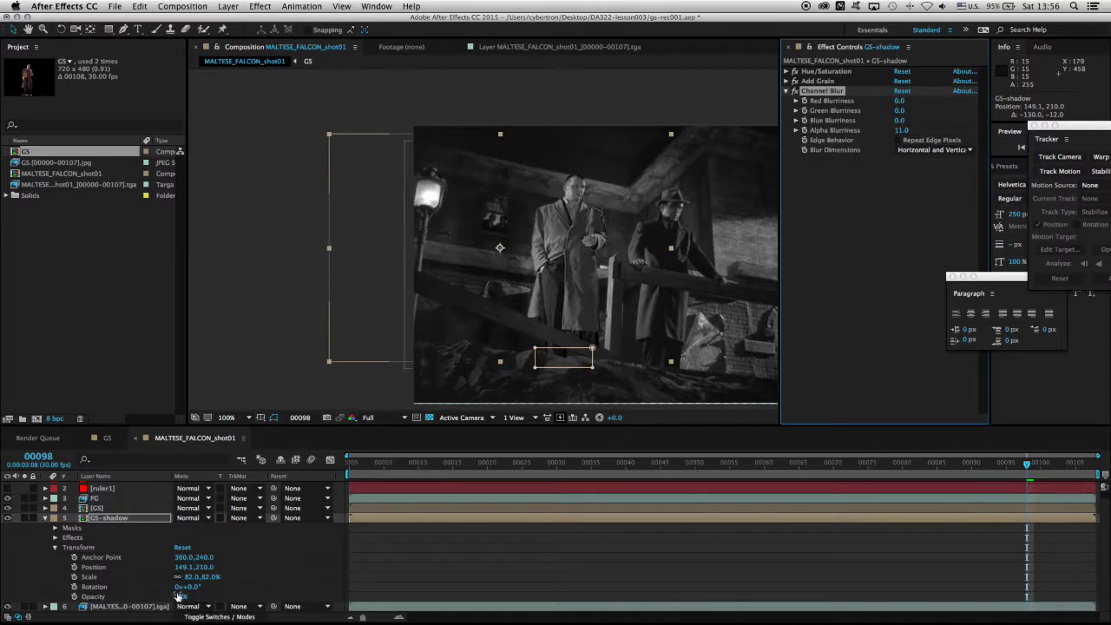
# Set the GS-shadow layer's blending mode to Multiply and check the shadow up close
pyautogui.click(195, 518)
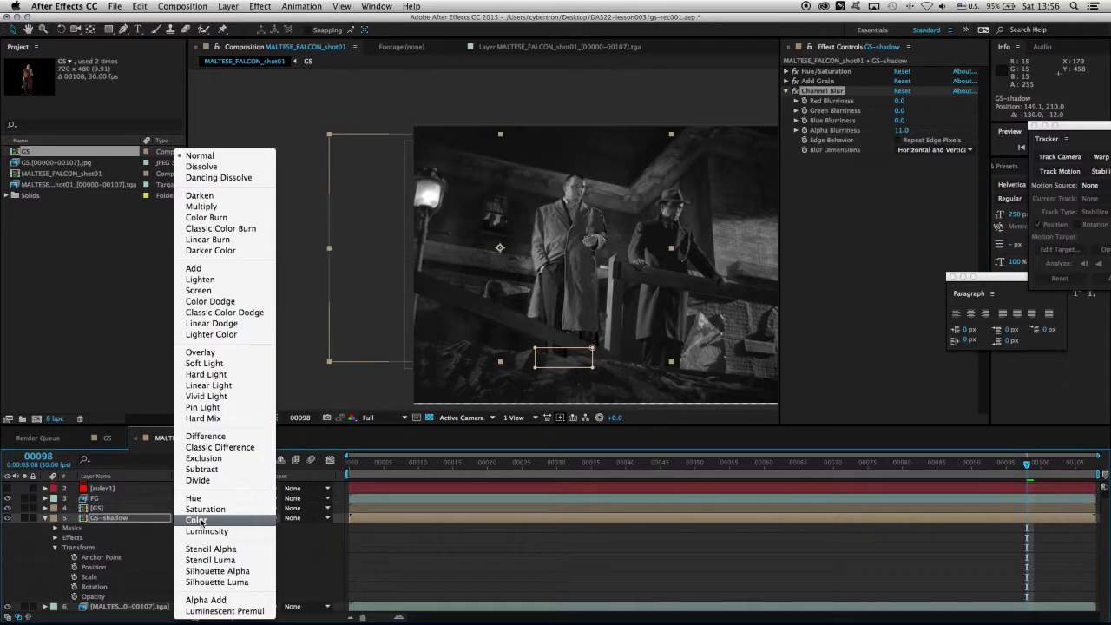
pyautogui.click(201, 207)
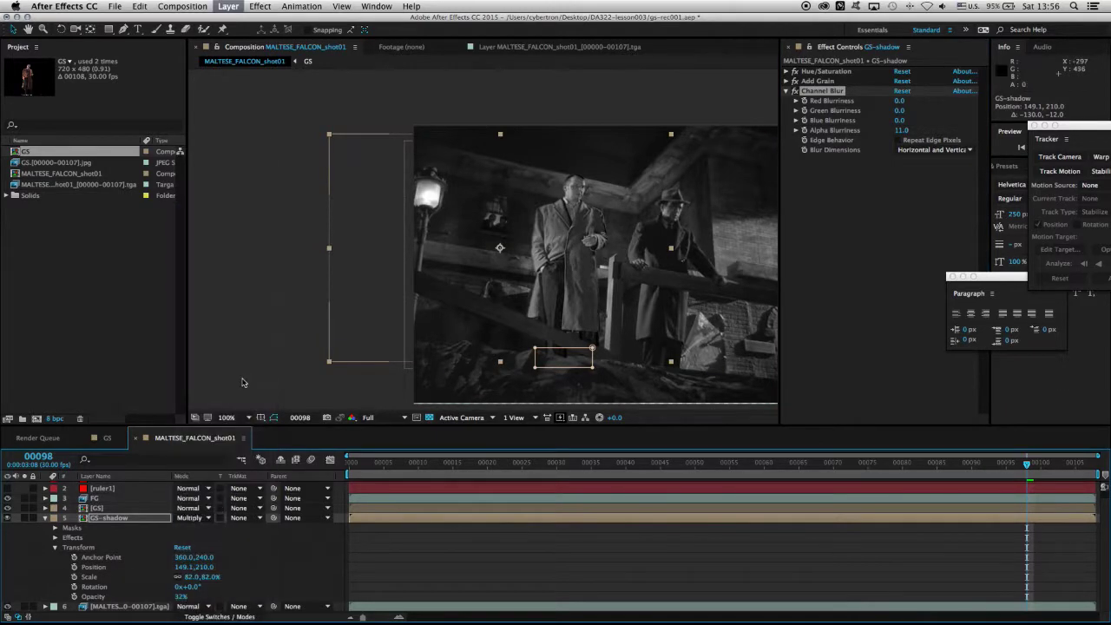
pyautogui.press('.')
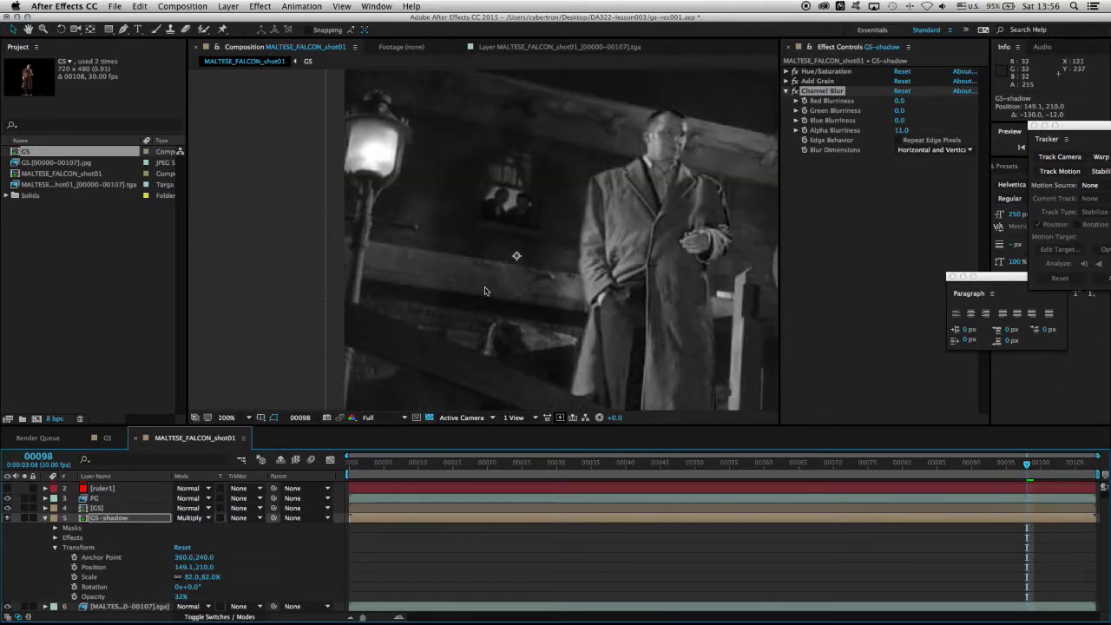
pyautogui.press(',')
# Scrub the shot from the first frame to frame 103 and set the GS-shadow layer's Opacity to 20%
pyautogui.press('Home')
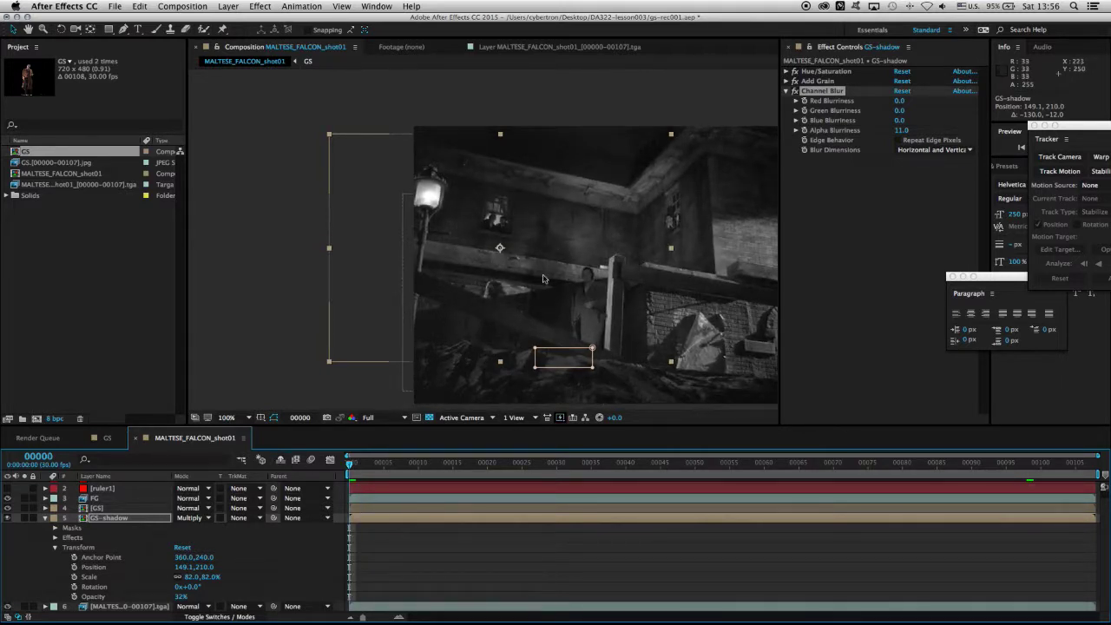
pyautogui.moveTo(349, 464); pyautogui.dragTo(1063, 493)
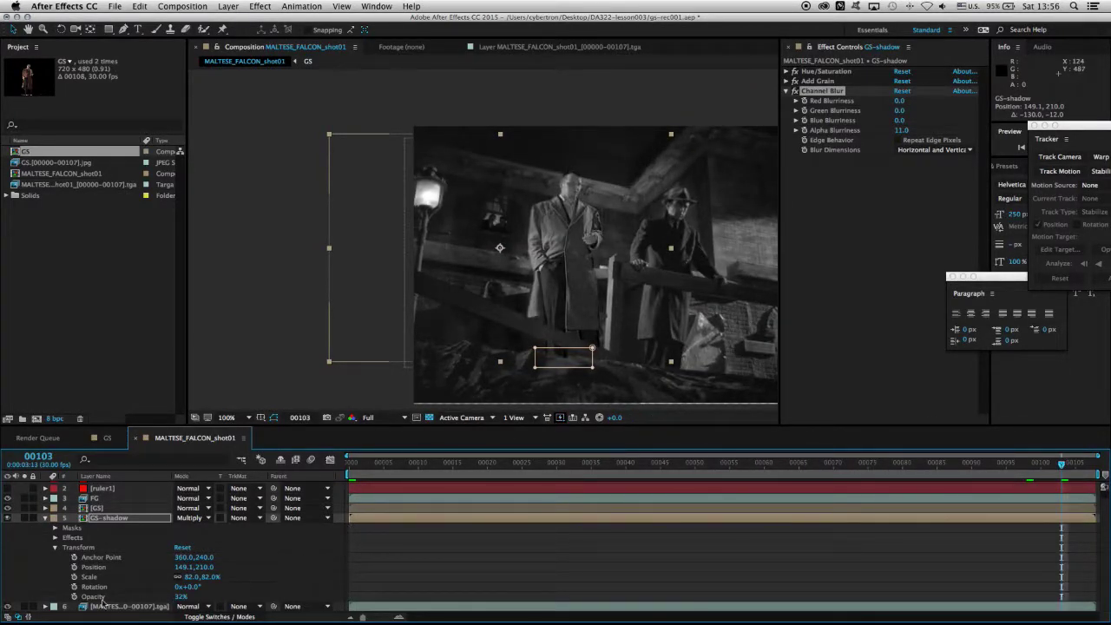
pyautogui.click(181, 596)
pyautogui.press('Return')
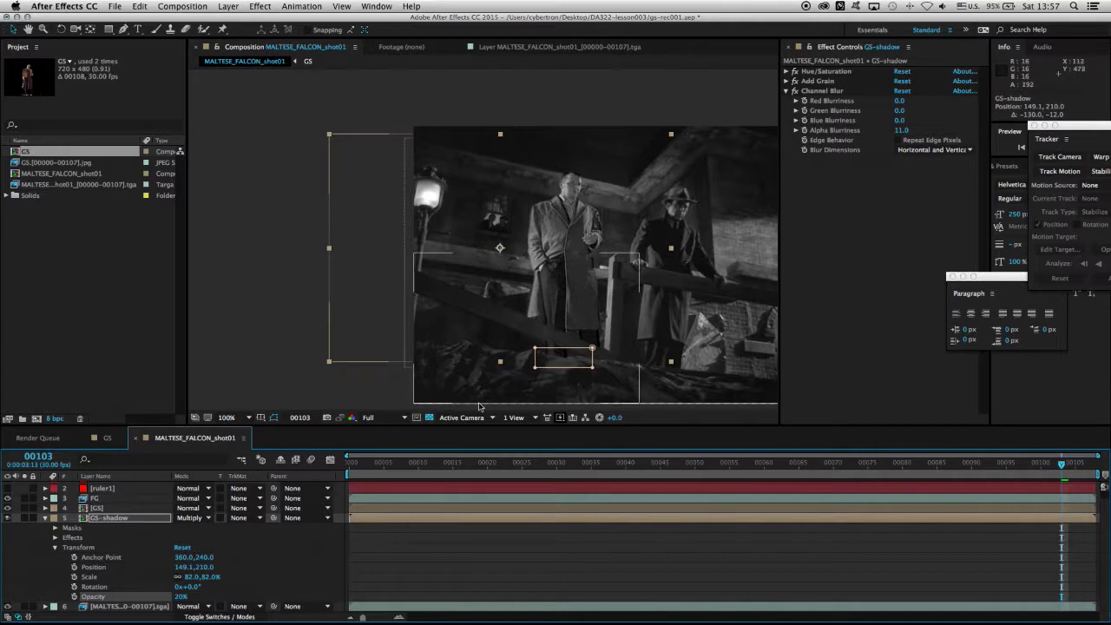
# Review the softened shadow from frame 22 to frame 81 and collapse the GS-shadow layer's properties
pyautogui.click(503, 464)
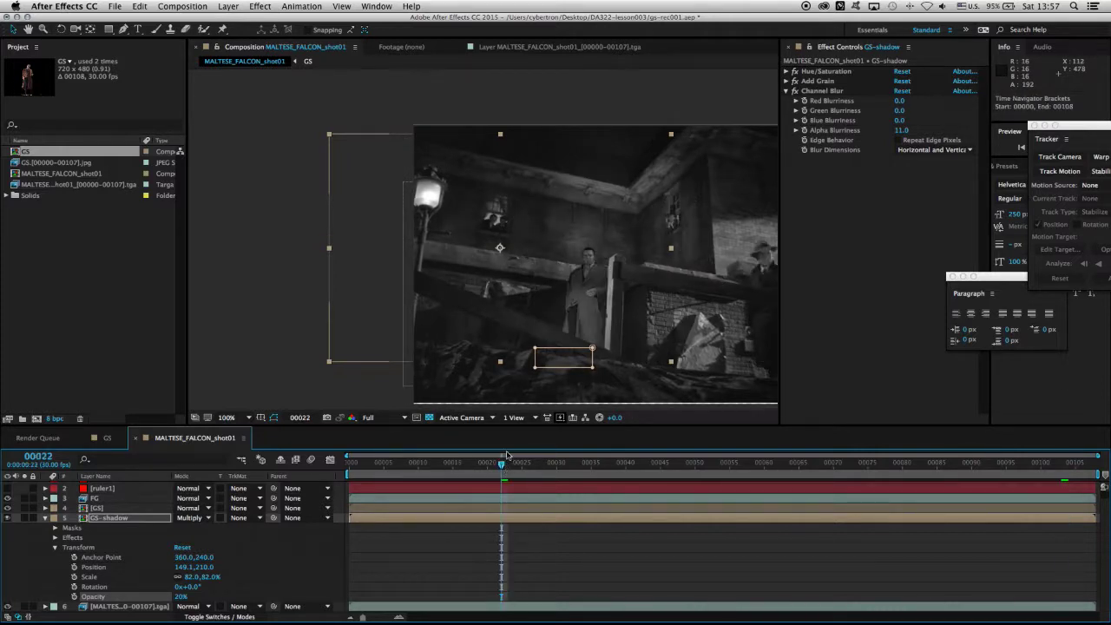
pyautogui.scroll(1, 500, 213)
pyautogui.moveTo(461, 224); pyautogui.dragTo(544, 282)
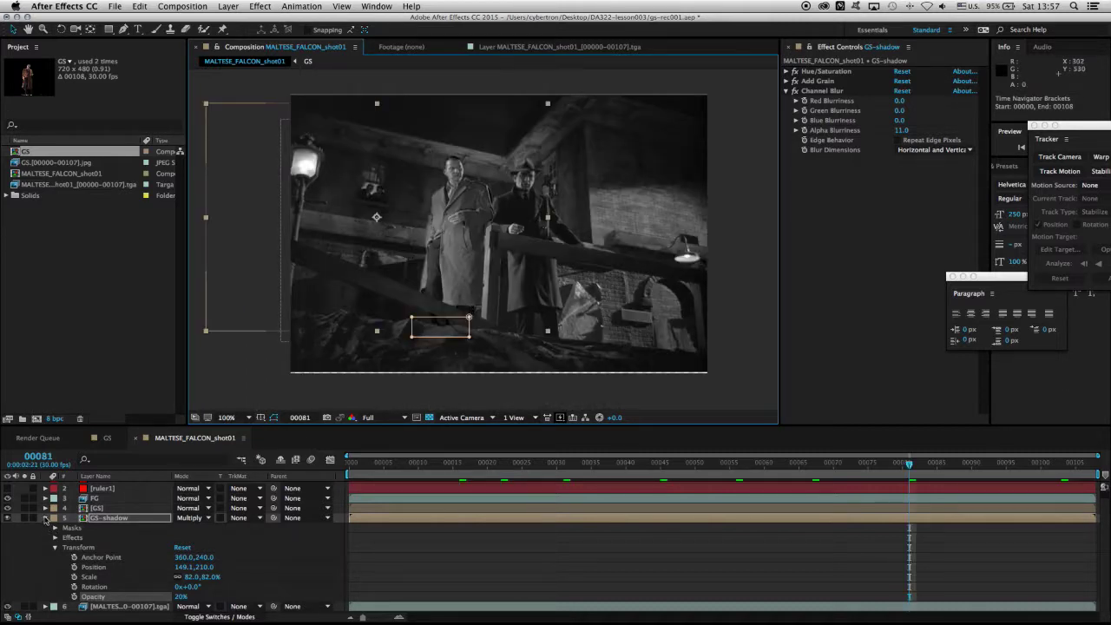
pyautogui.click(45, 518)
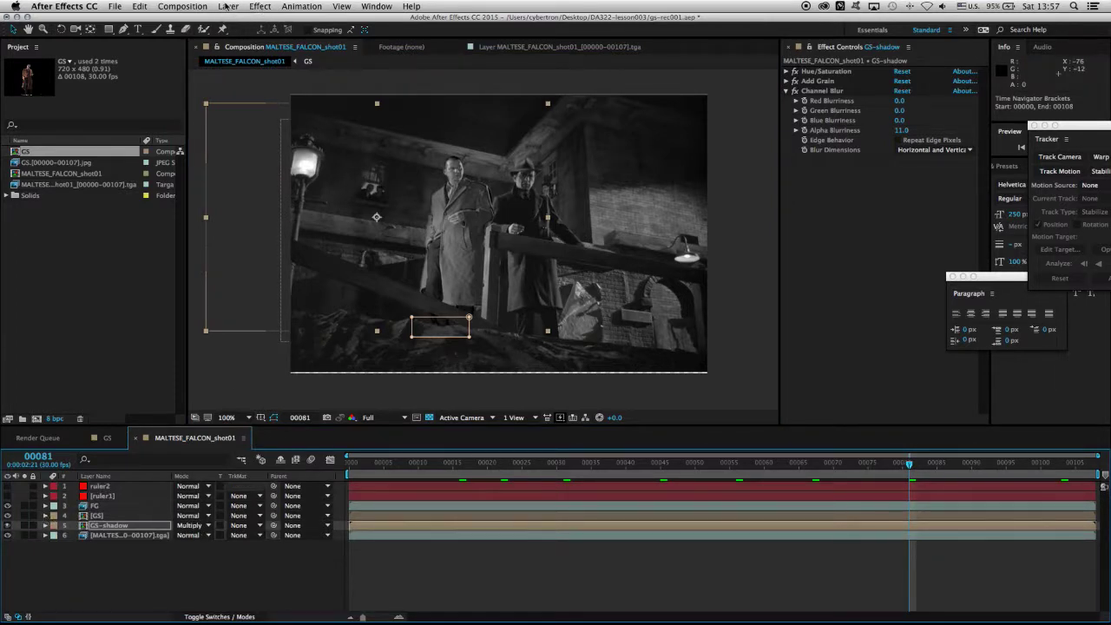
# Create a new comp-size 720 x 480 px solid in a dark gray sampled from the shot
pyautogui.click(227, 6)
pyautogui.moveTo(234, 20)
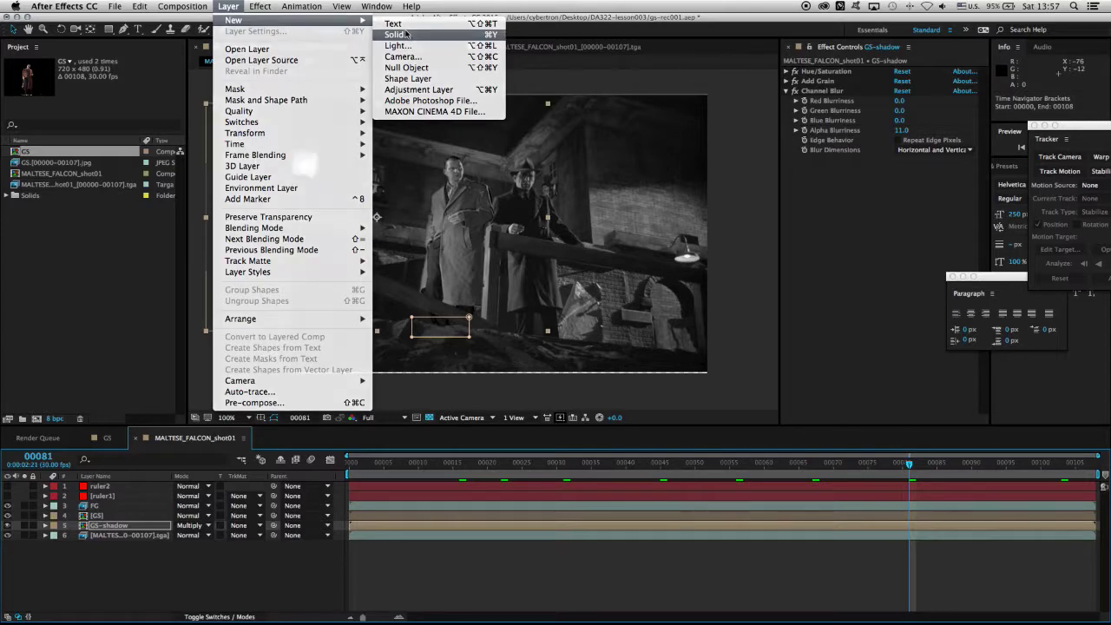
pyautogui.click(397, 34)
pyautogui.moveTo(533, 80); pyautogui.dragTo(850, 122)
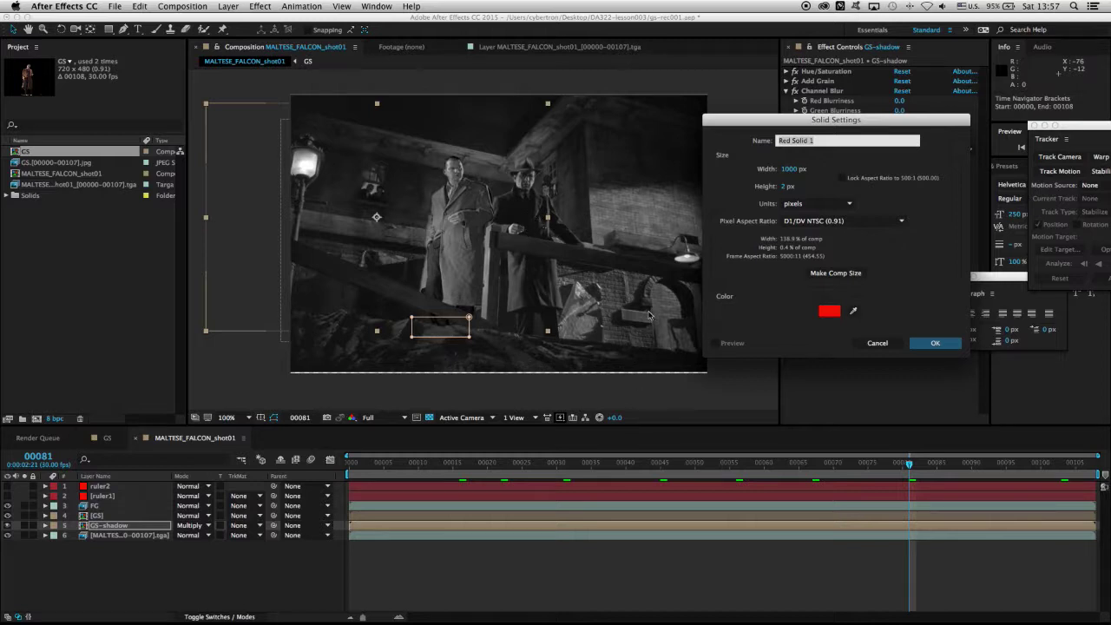
pyautogui.click(854, 310)
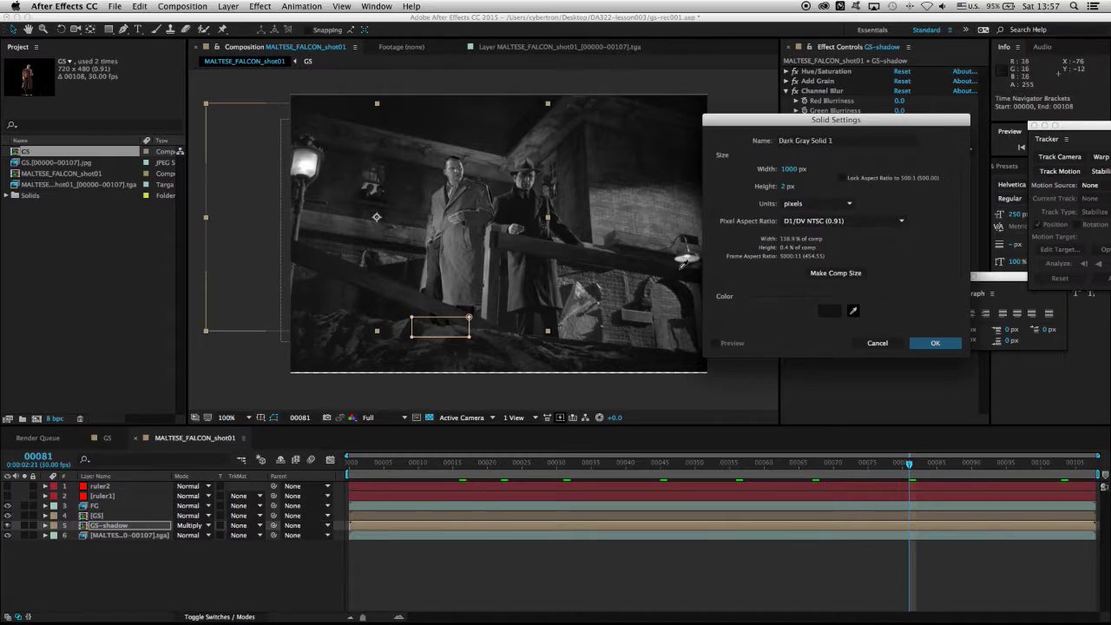
pyautogui.click(687, 300)
pyautogui.click(836, 273)
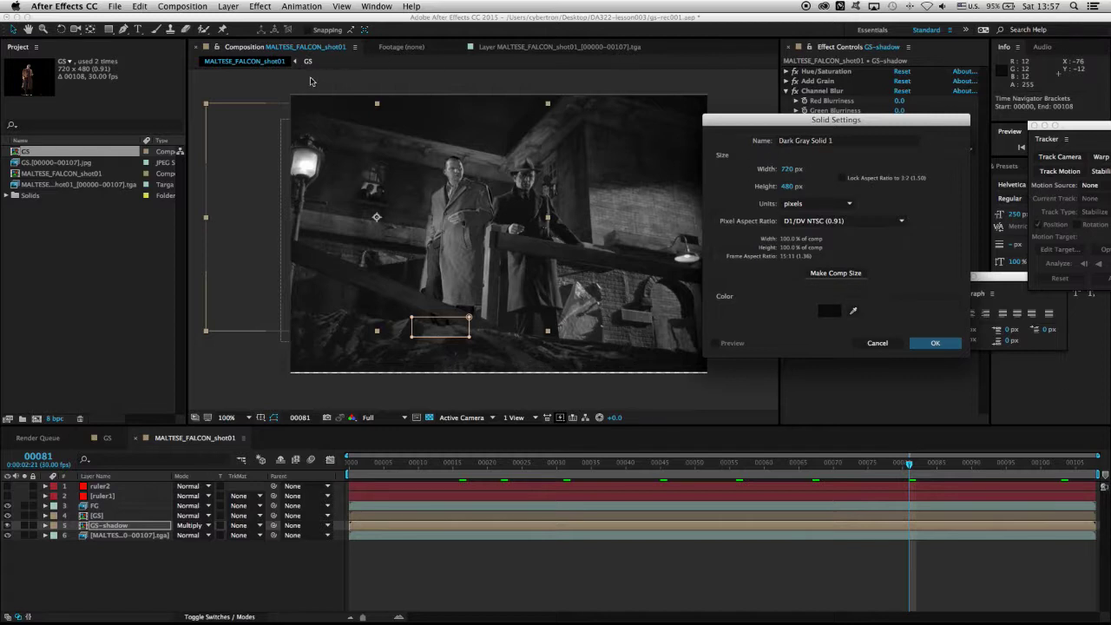
pyautogui.click(933, 344)
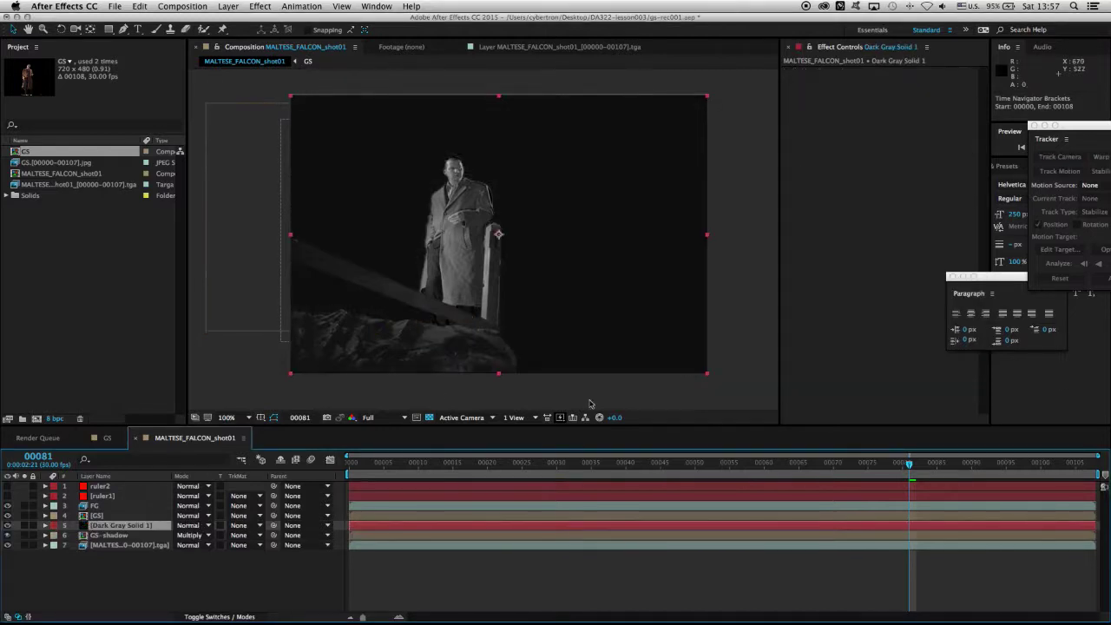
# Move the dark gray solid above the FG layer and rename it letter-box
pyautogui.moveTo(130, 529); pyautogui.dragTo(124, 506)
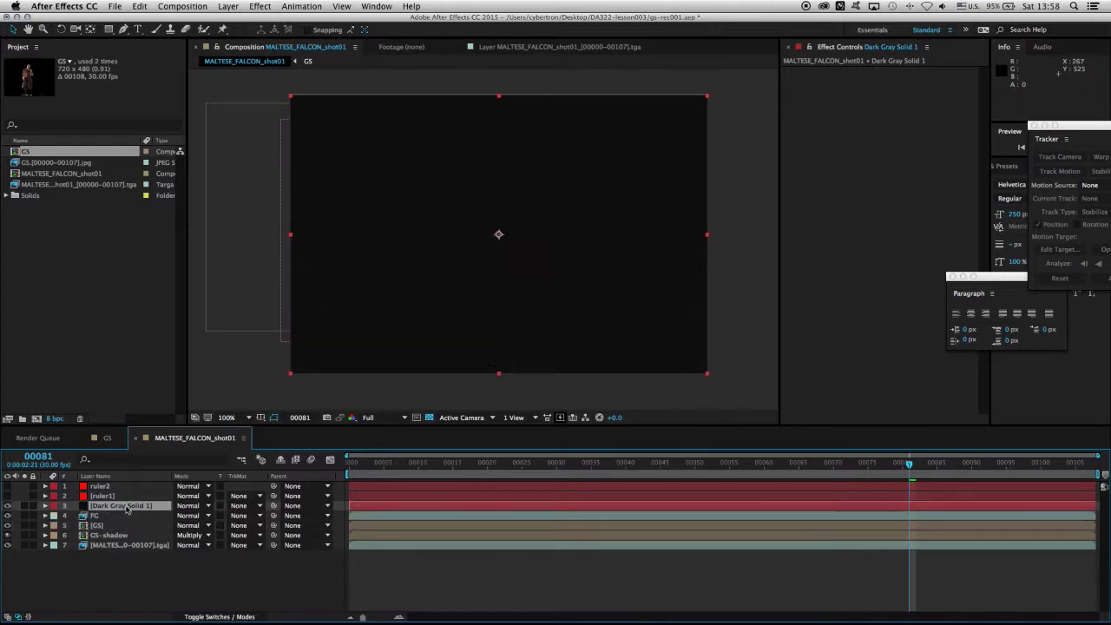
pyautogui.press('Return')
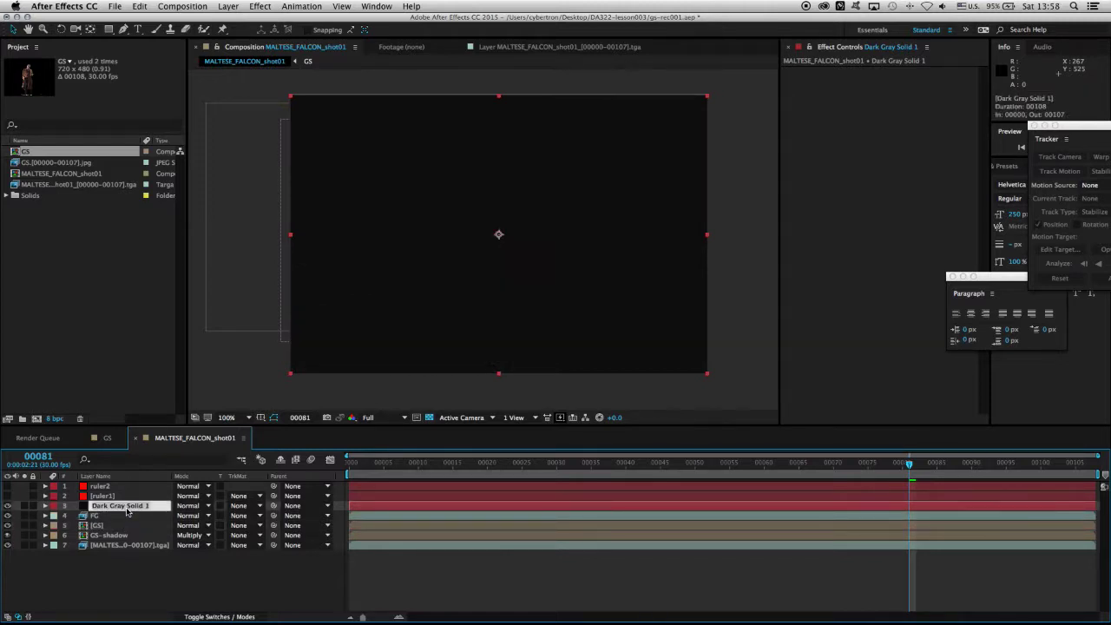
pyautogui.write('letter-box')
pyautogui.press('Return')
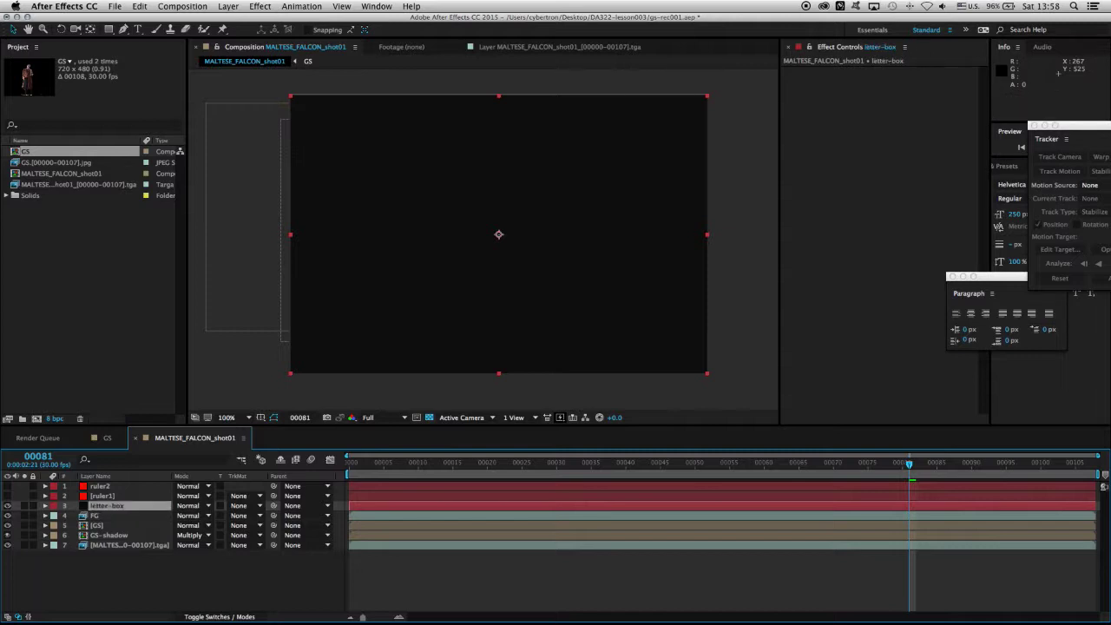
# Draw a rectangular mask wider than the frame on the letter-box layer and adjust its upper and lower edges to the intended picture area
pyautogui.click(109, 30)
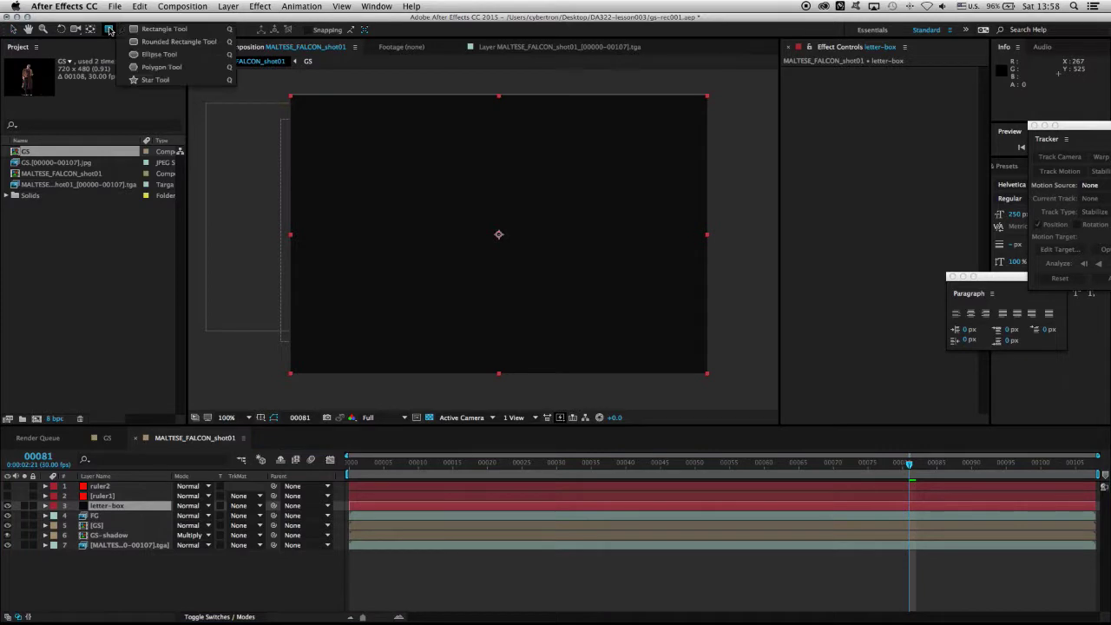
pyautogui.click(153, 30)
pyautogui.moveTo(259, 125); pyautogui.dragTo(740, 354)
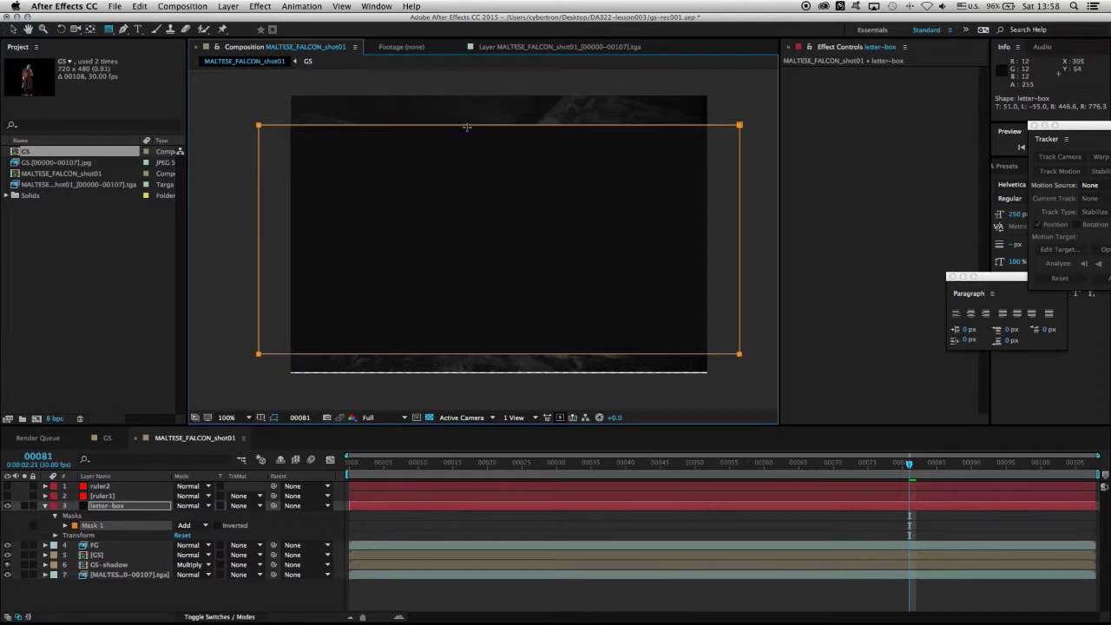
pyautogui.click(13, 29)
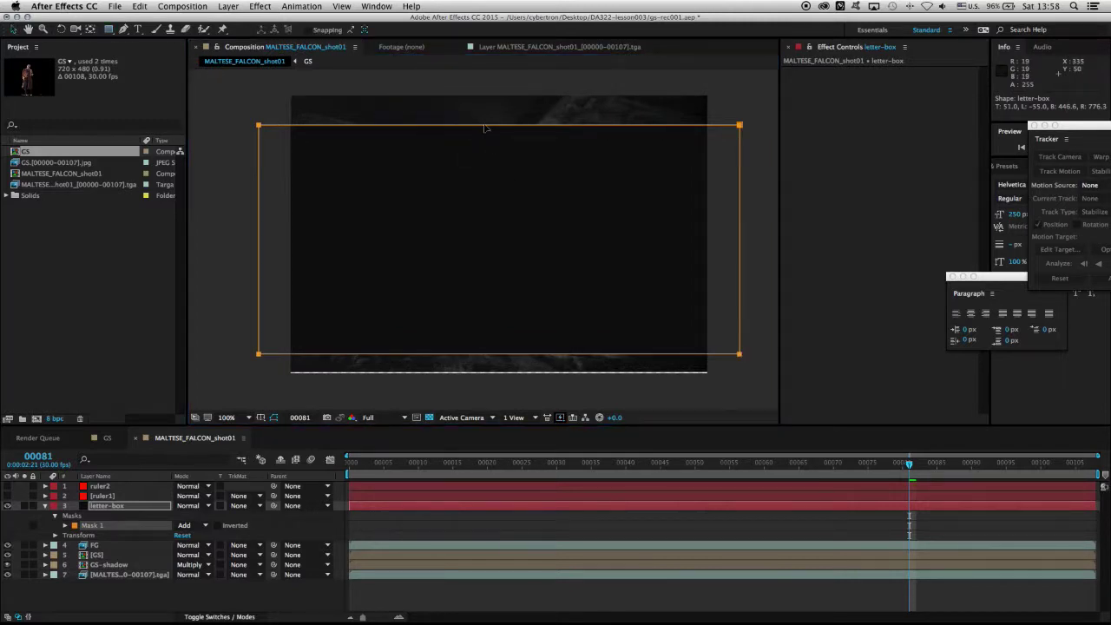
pyautogui.moveTo(485, 128)
pyautogui.mouseDown()
pyautogui.moveTo(484, 108)
pyautogui.moveTo(482, 118)
pyautogui.mouseUp()
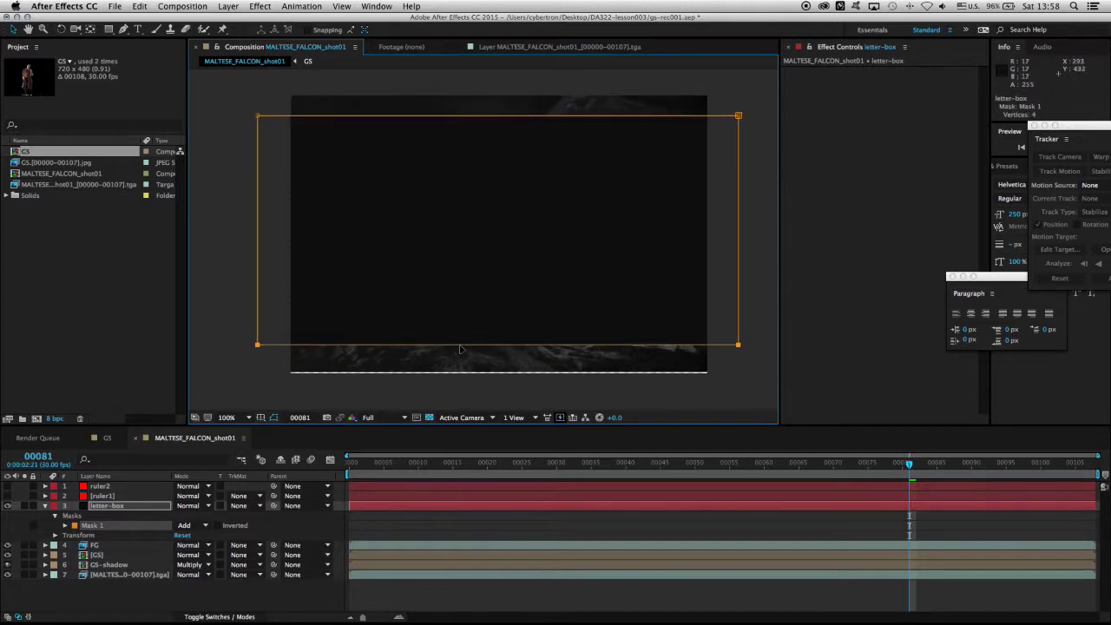
pyautogui.moveTo(463, 346); pyautogui.dragTo(463, 349)
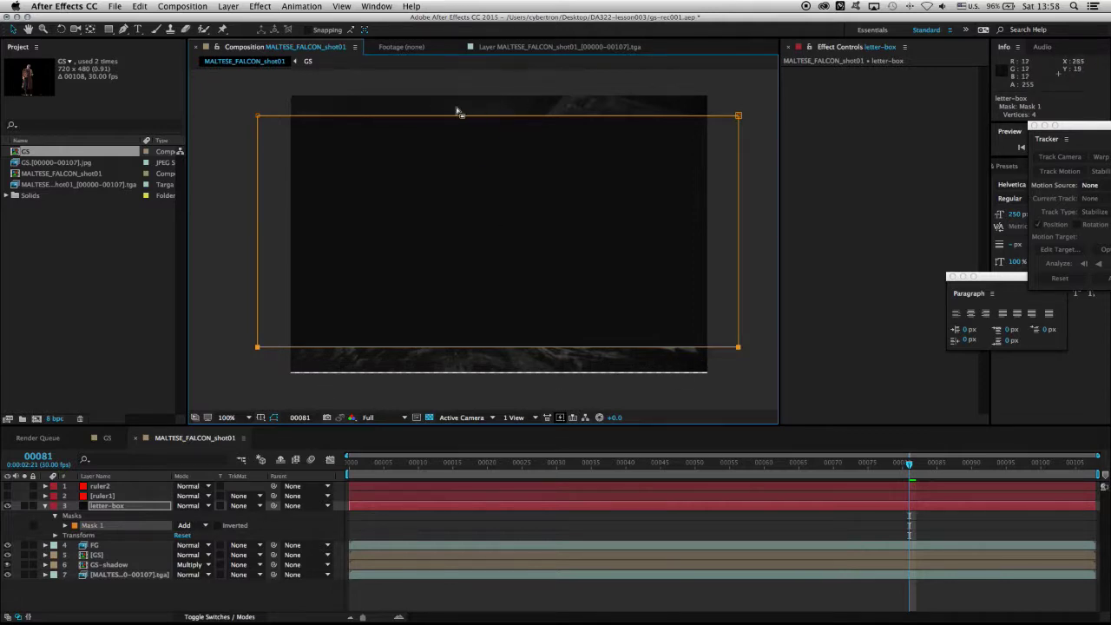
pyautogui.moveTo(491, 116); pyautogui.dragTo(490, 118)
# Set the letter-box mask's mode to Subtract and hide the mask outlines in the viewer
pyautogui.click(197, 526)
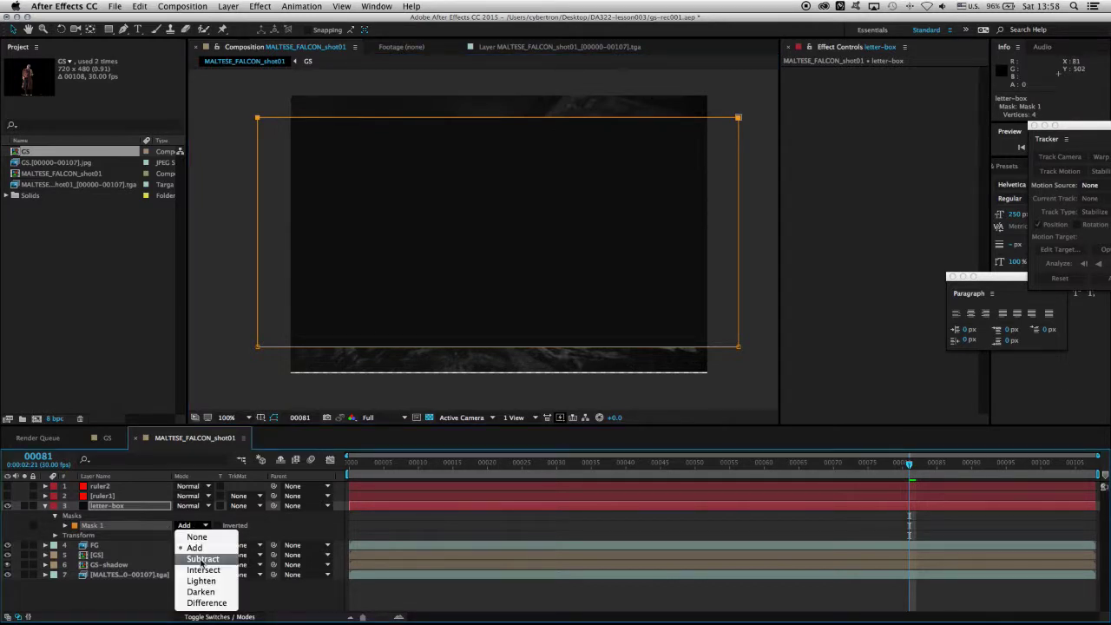
pyautogui.click(201, 562)
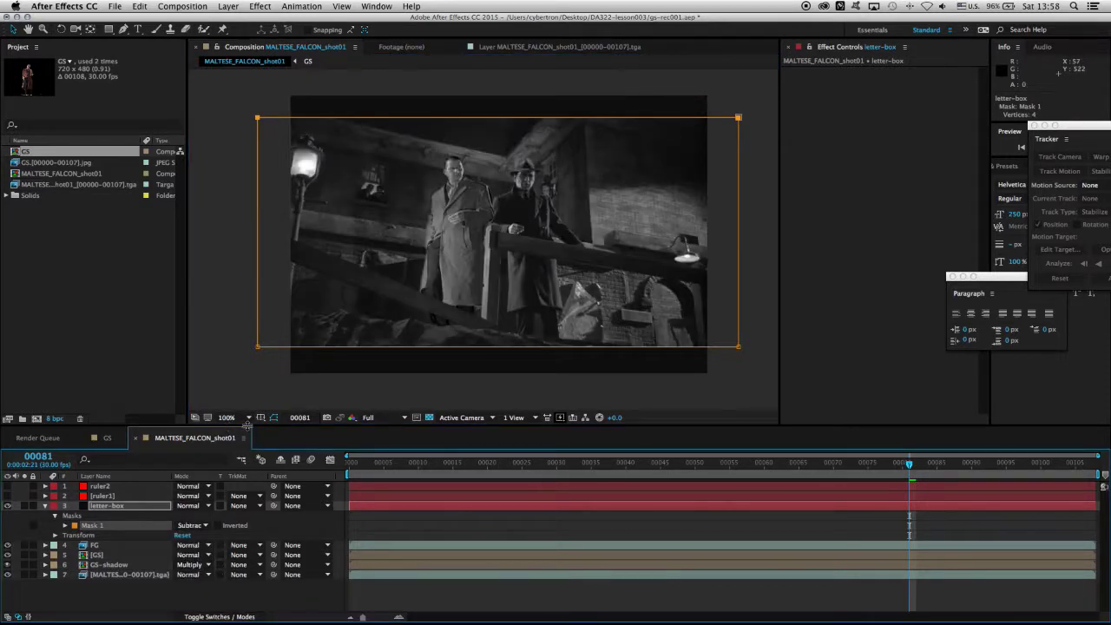
pyautogui.click(273, 417)
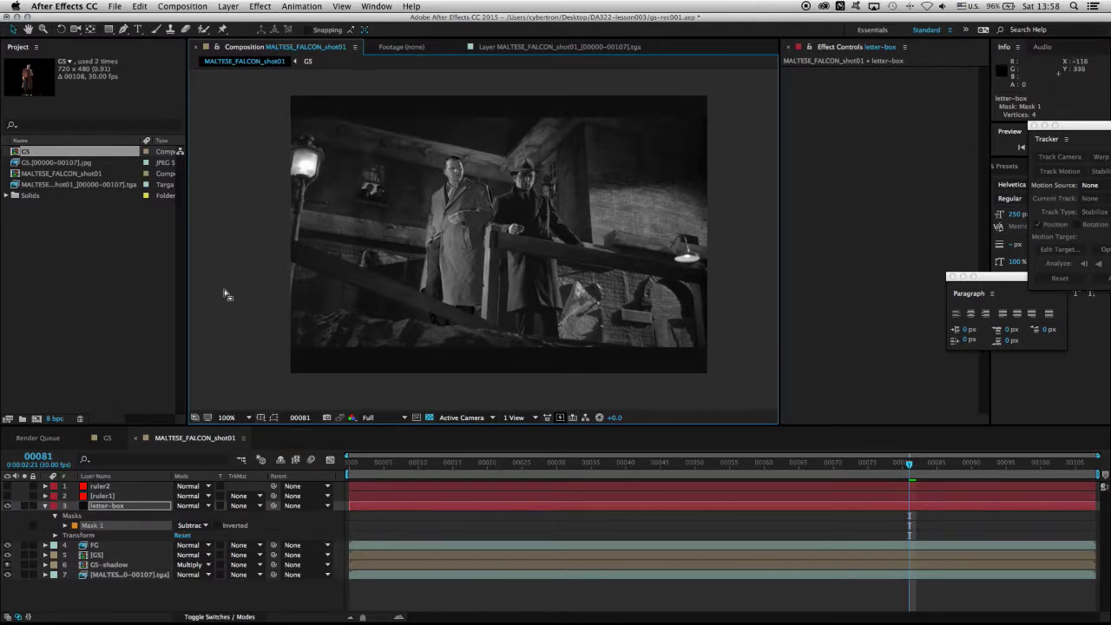
# Set the letter-box mask's Mask Feather to 0.7 pixels and check the lower bar's edge up close
pyautogui.click(63, 525)
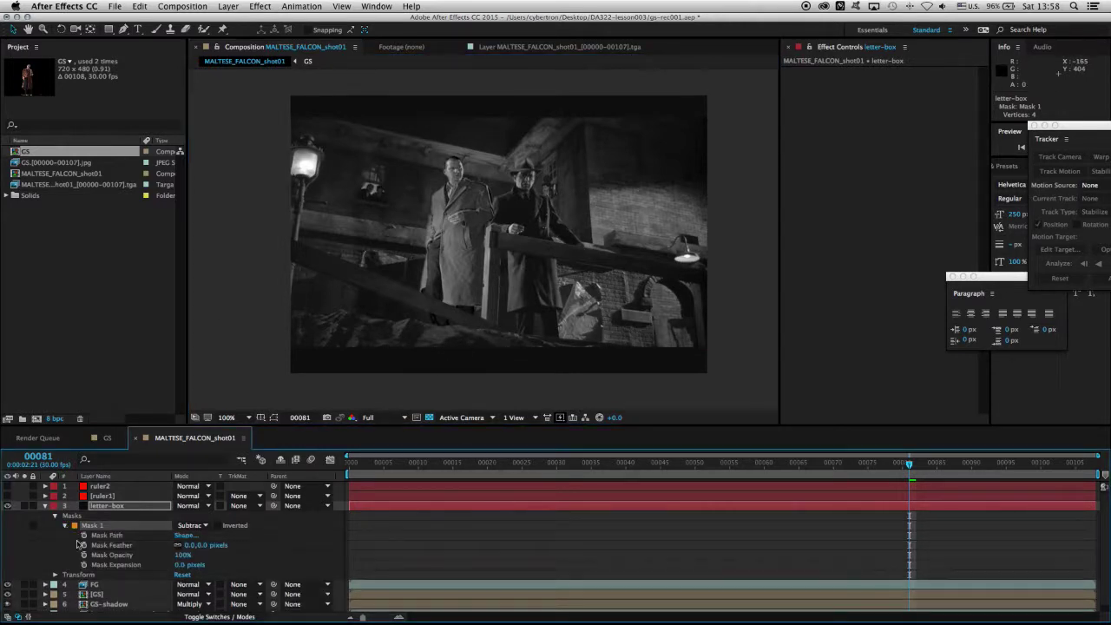
pyautogui.click(189, 546)
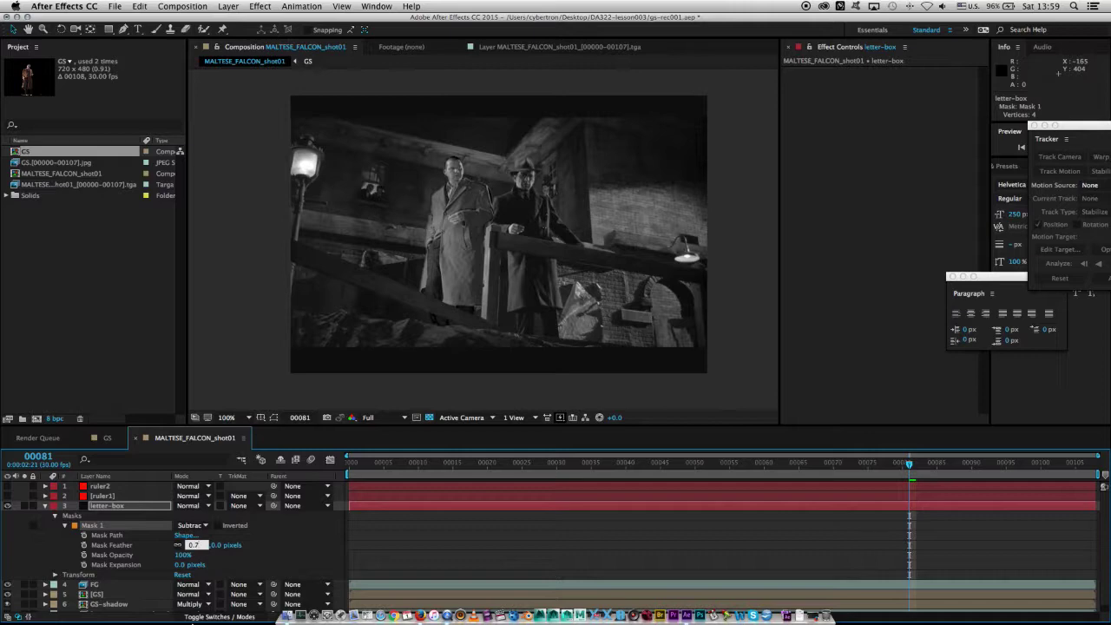
pyautogui.press('Return')
pyautogui.press('.')
pyautogui.moveTo(474, 357)
pyautogui.mouseDown()
pyautogui.moveTo(498, 127)
pyautogui.moveTo(488, 350)
pyautogui.mouseUp()
pyautogui.press('.')
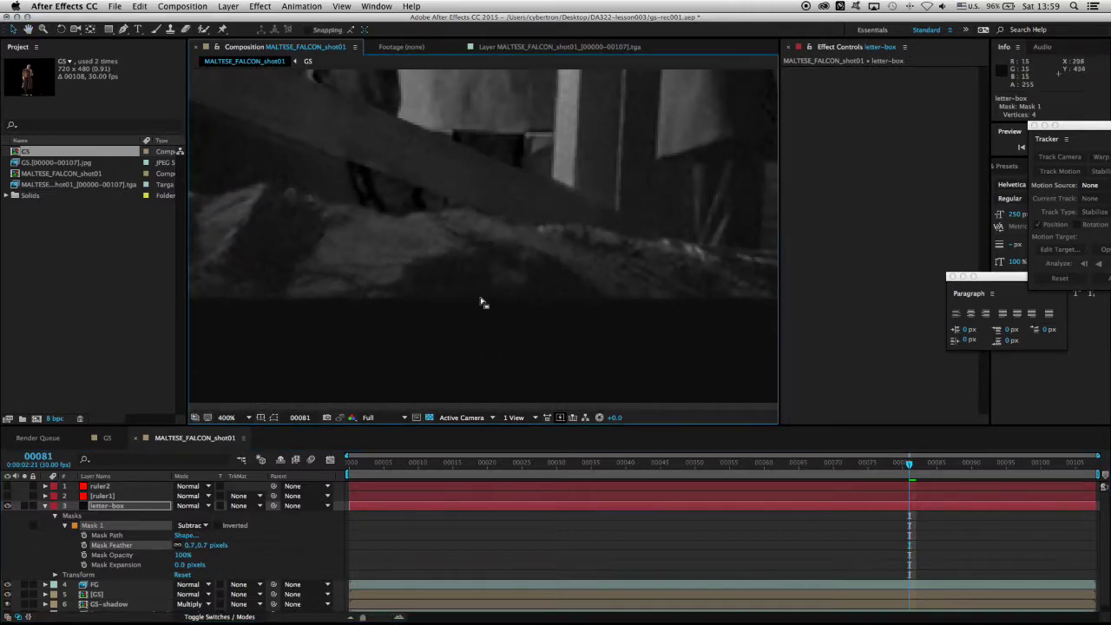
pyautogui.press(',')
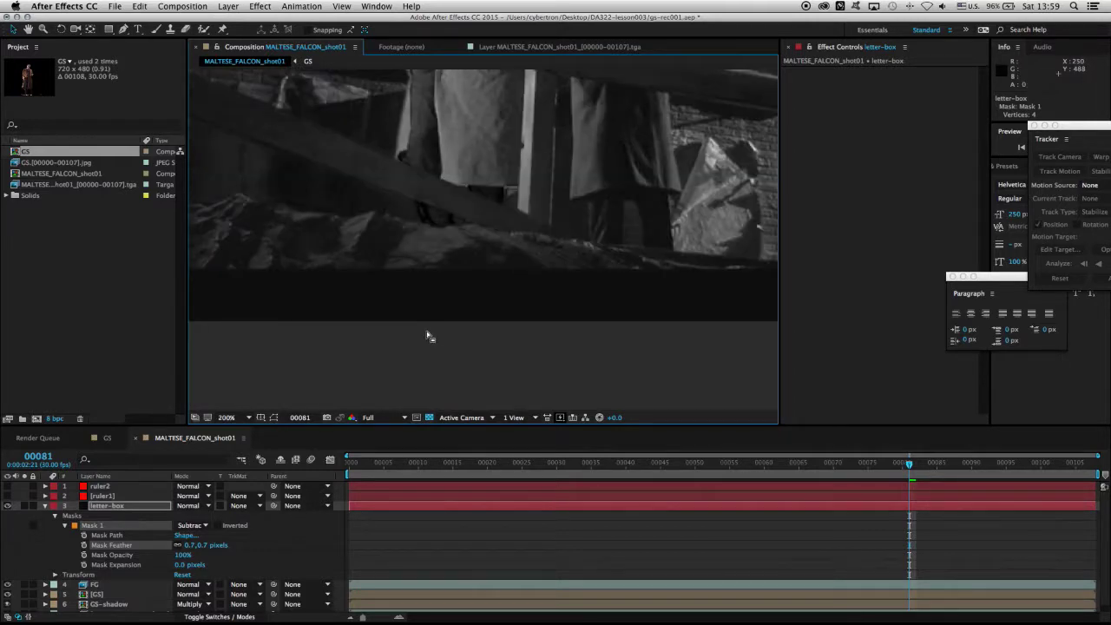
pyautogui.press(',')
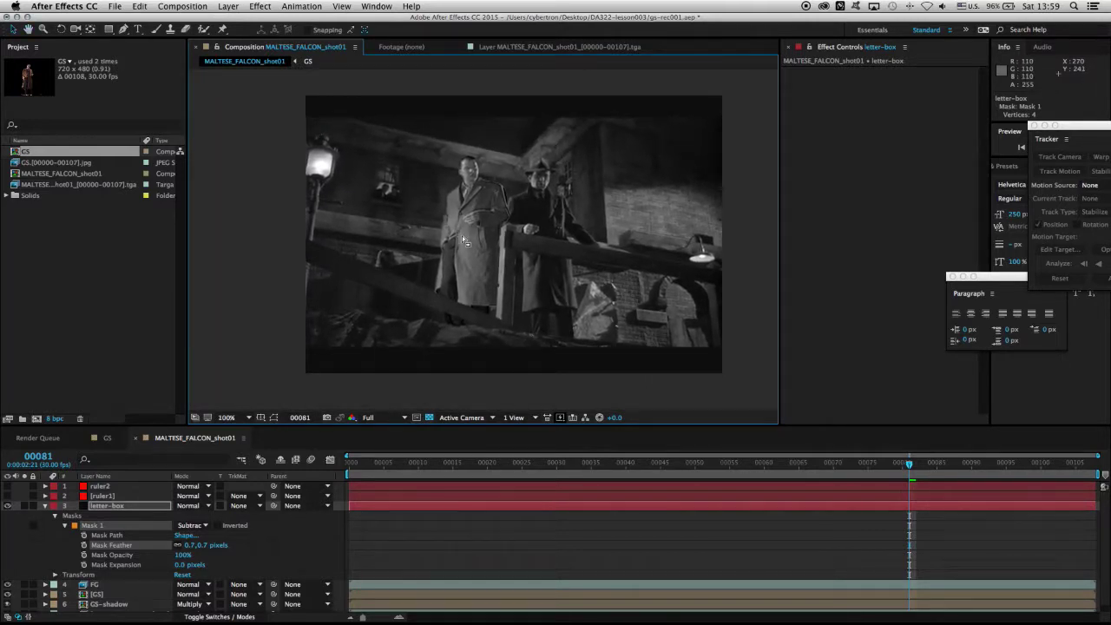
# Copy the Add Grain effect from the GS layer and paste it onto the letter-box layer
pyautogui.click(146, 508)
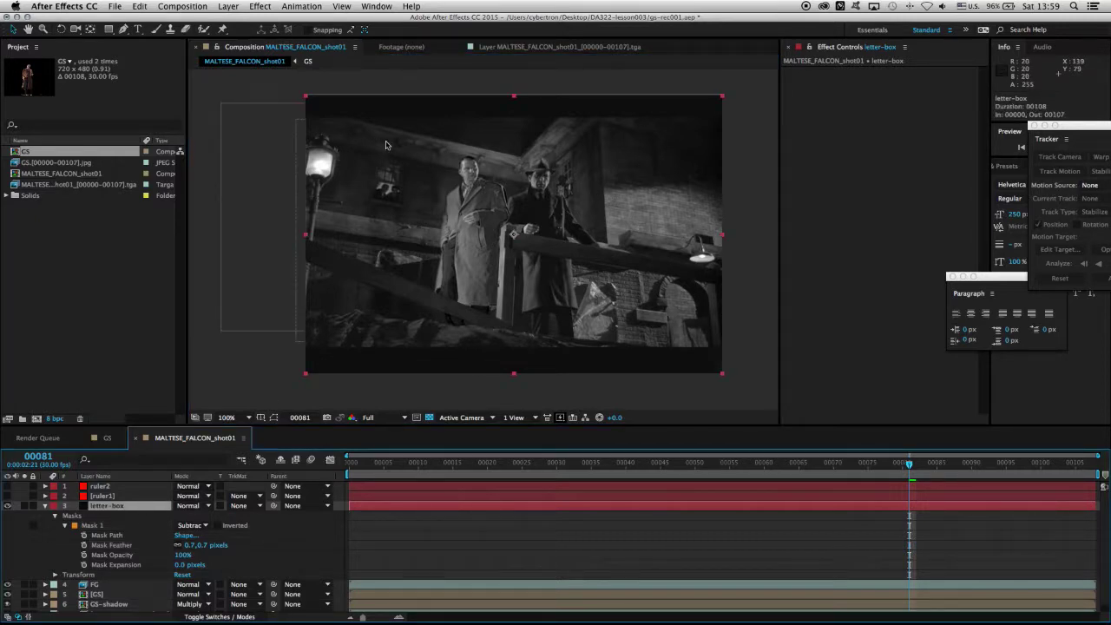
pyautogui.click(108, 596)
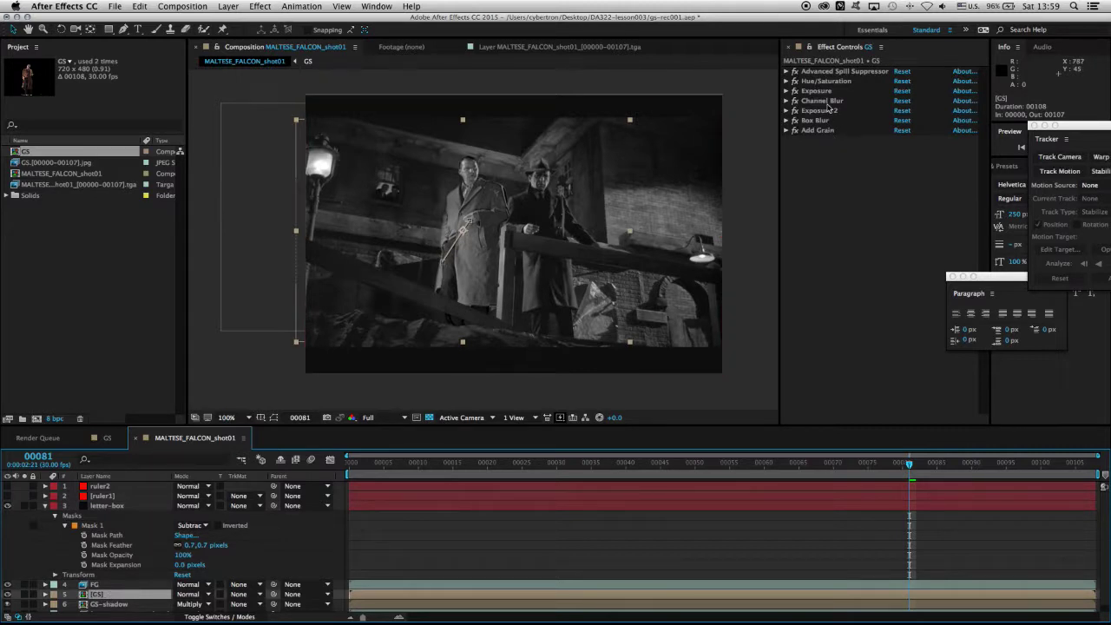
pyautogui.click(822, 131)
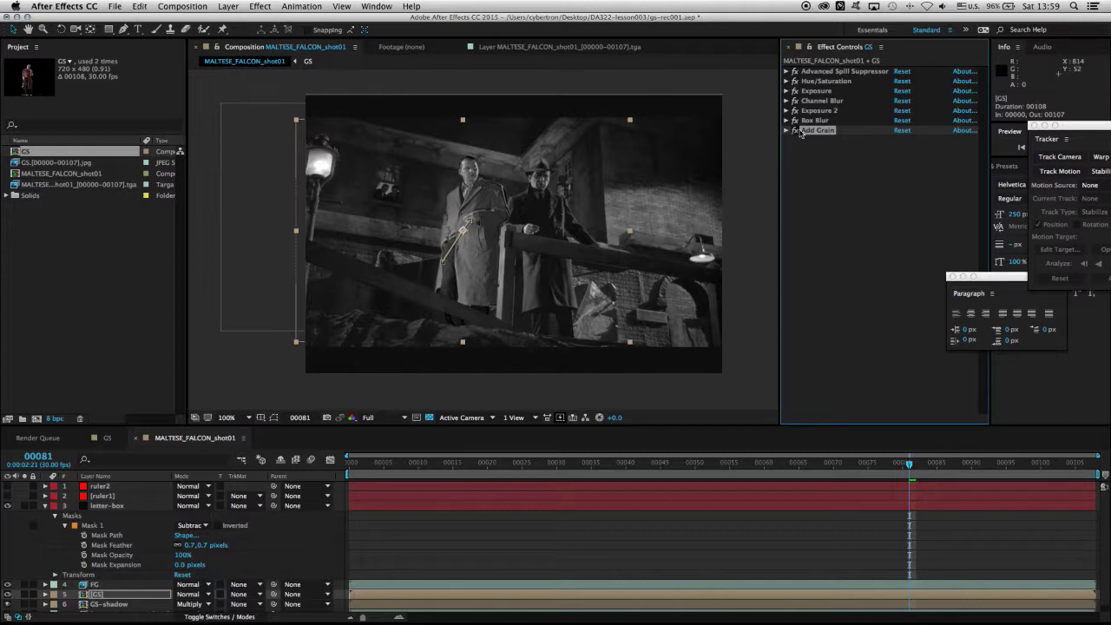
pyautogui.click(139, 5)
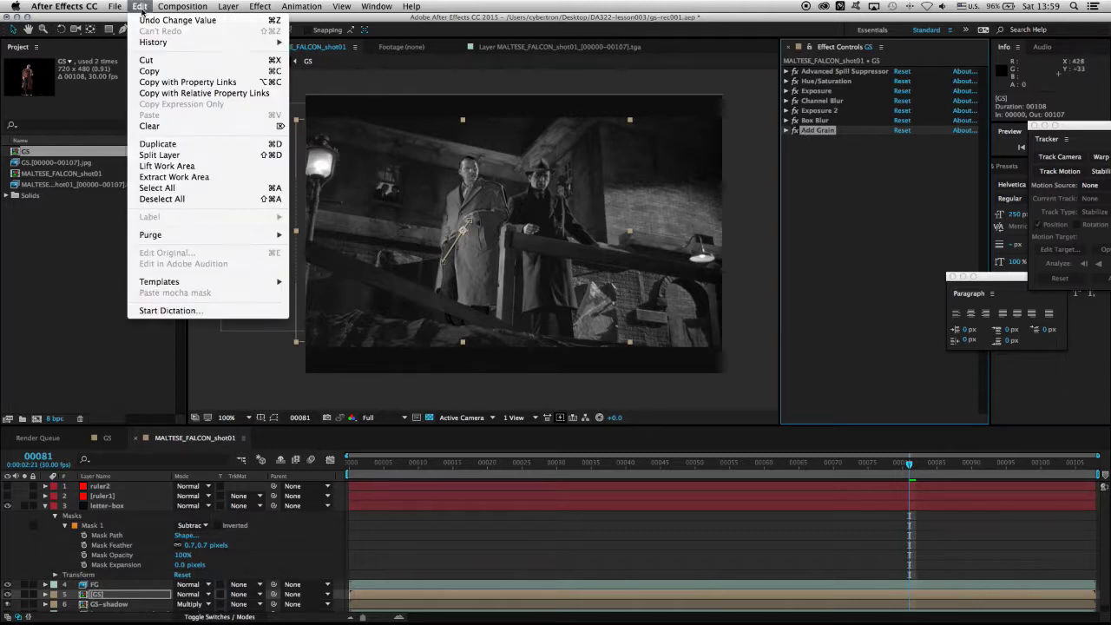
pyautogui.click(158, 75)
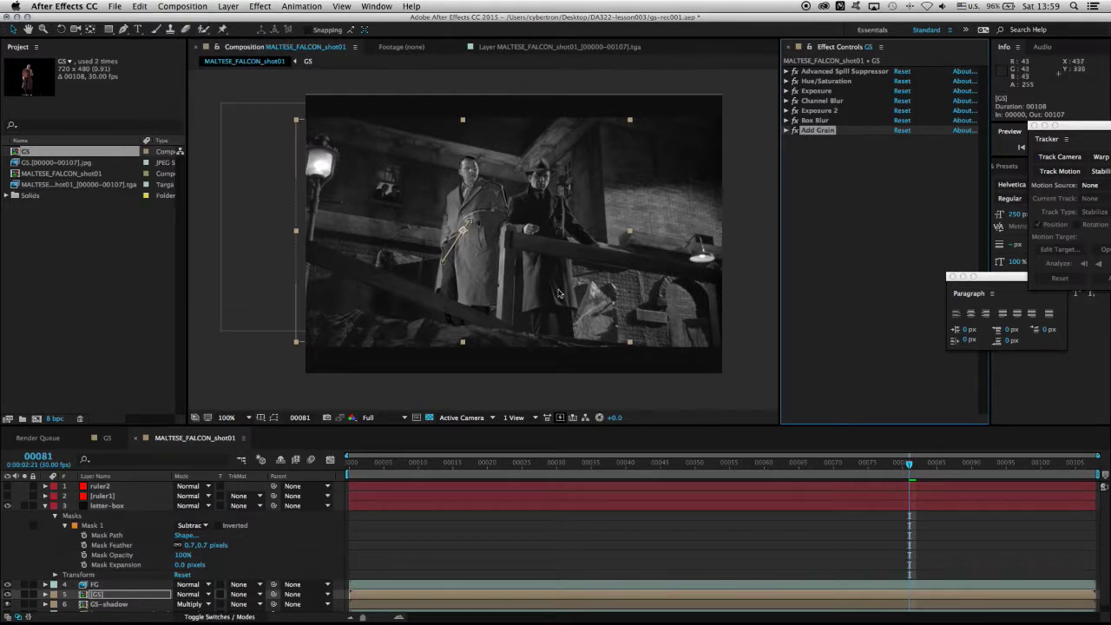
pyautogui.click(118, 506)
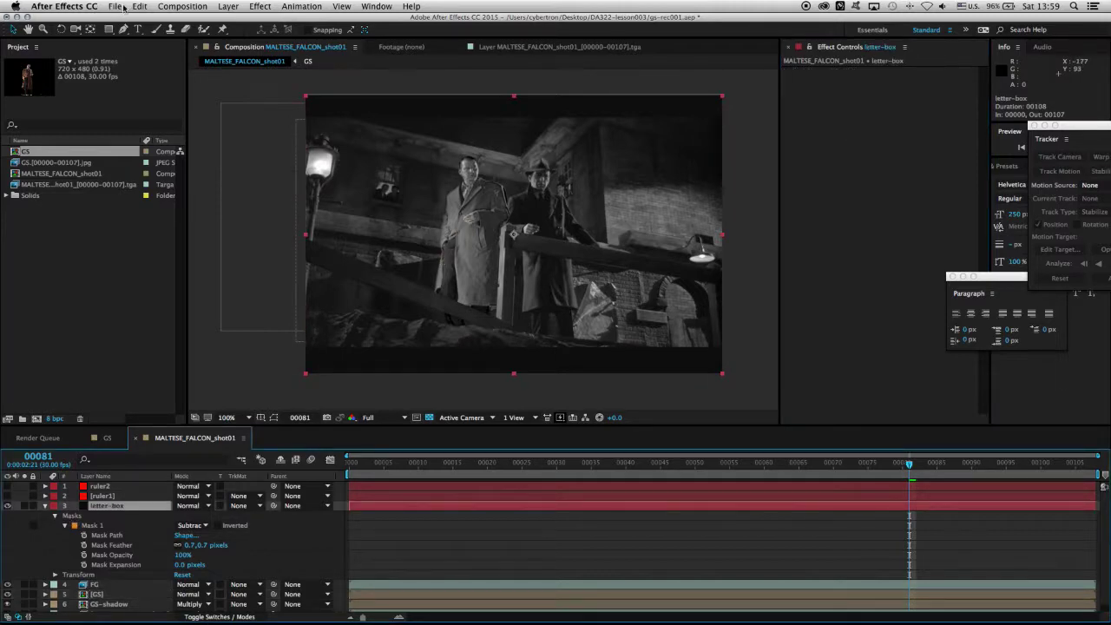
pyautogui.click(141, 6)
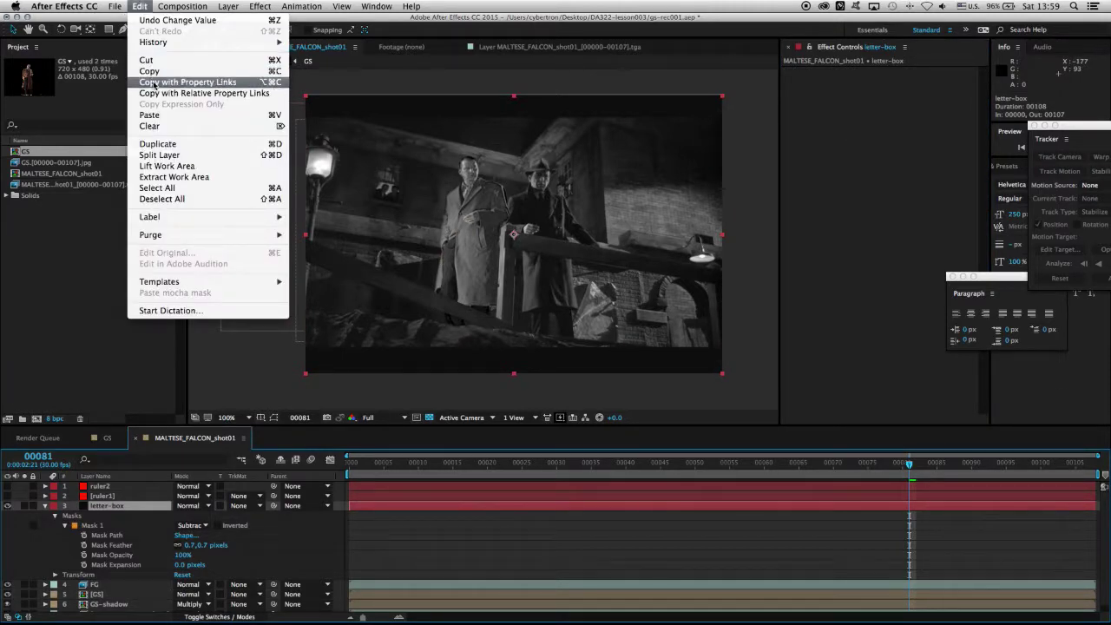
pyautogui.click(158, 114)
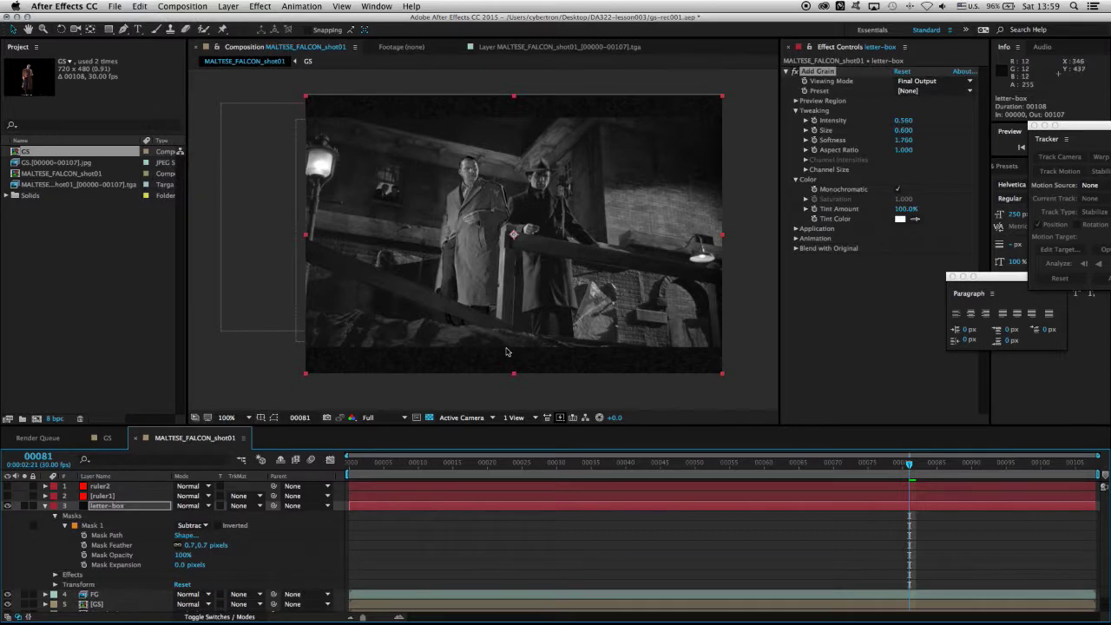
# Check the grain on the lower letter-box bar up close and set the letter-box layer's Add Grain Intensity to 0.3
pyautogui.press('.')
pyautogui.press('space')
pyautogui.moveTo(510, 339); pyautogui.dragTo(557, 85)
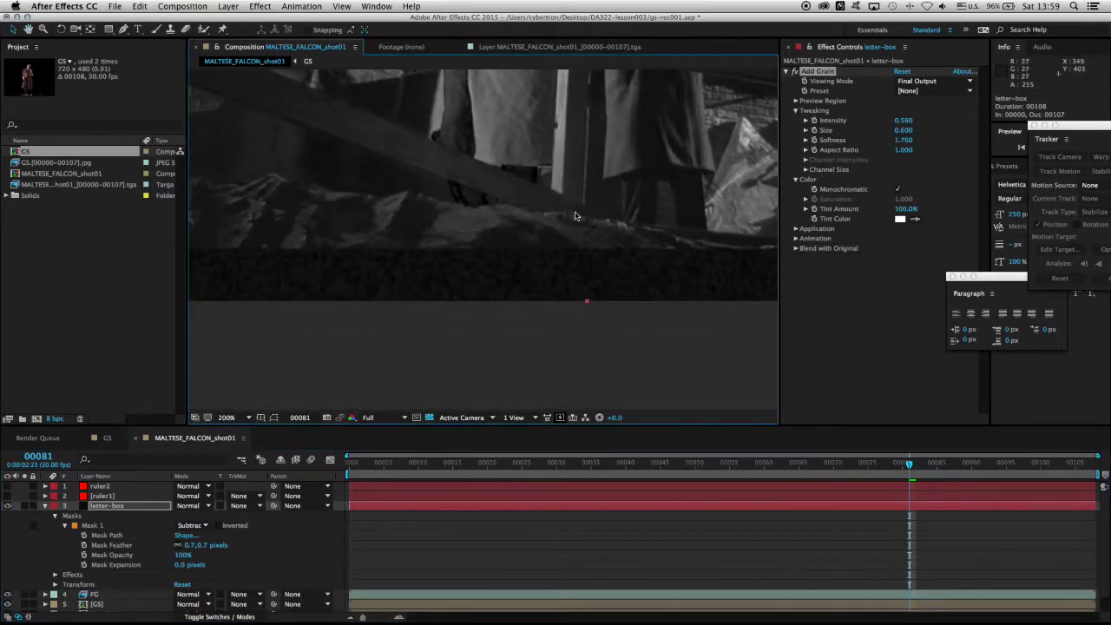
pyautogui.press(',')
pyautogui.press('space')
pyautogui.moveTo(572, 169); pyautogui.dragTo(538, 273)
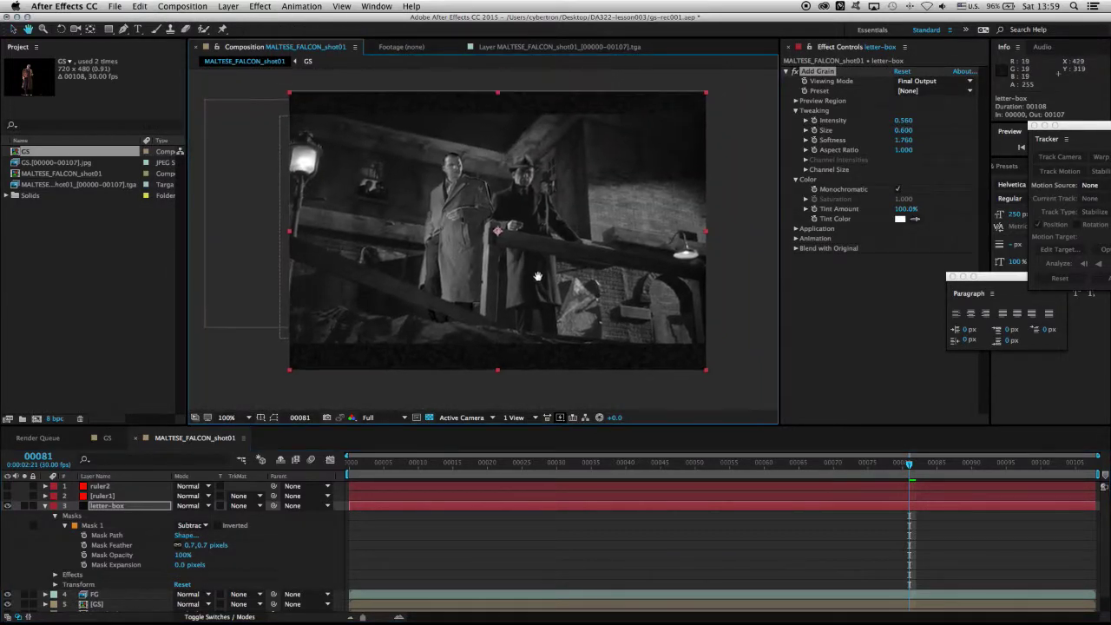
pyautogui.press('.')
pyautogui.press('space')
pyautogui.moveTo(577, 398); pyautogui.dragTo(609, 181)
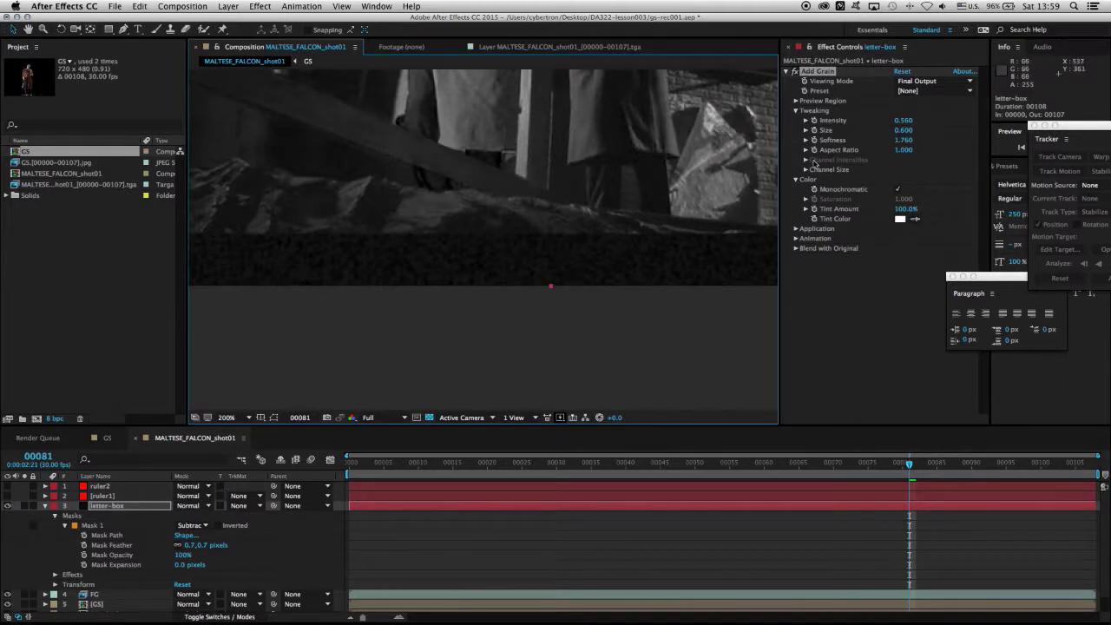
pyautogui.click(903, 120)
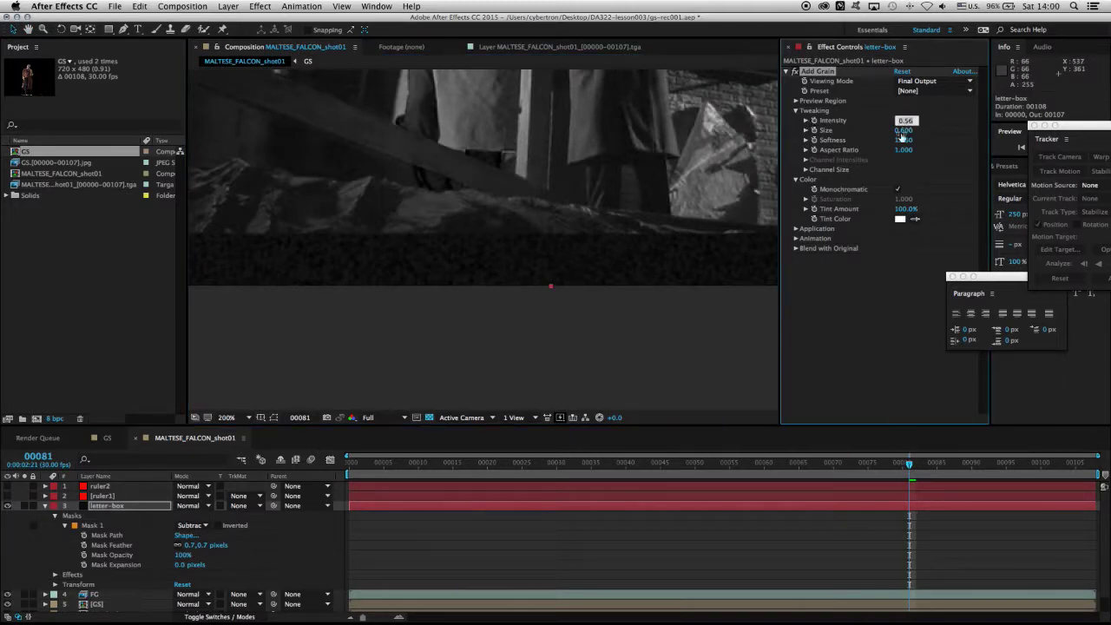
pyautogui.write('0')
pyautogui.write('.3')
pyautogui.press('Return')
pyautogui.scroll(5, 454, 109)
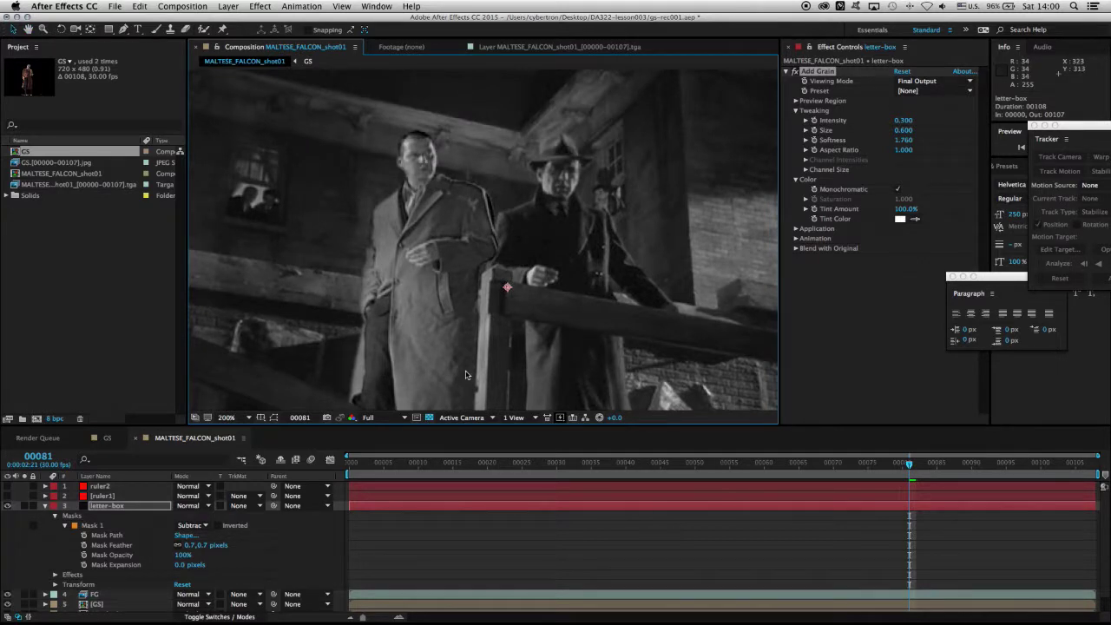
# Set the letter-box layer's Add Grain Size to 0.3 and review the whole frame
pyautogui.click(806, 130)
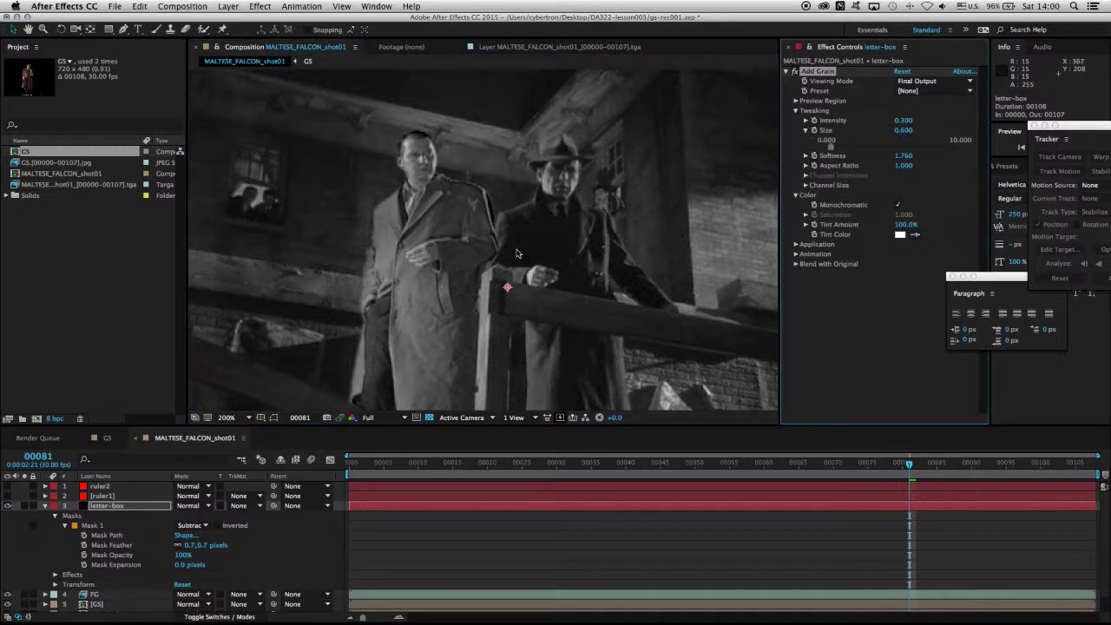
pyautogui.moveTo(513, 250); pyautogui.dragTo(514, 75)
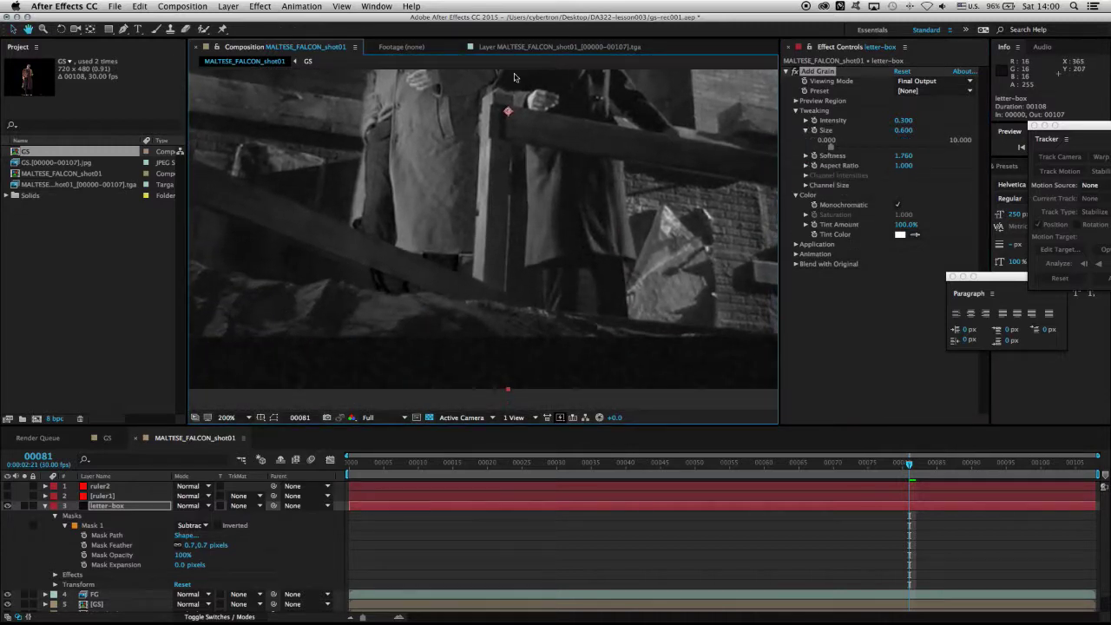
pyautogui.click(904, 130)
pyautogui.write('0')
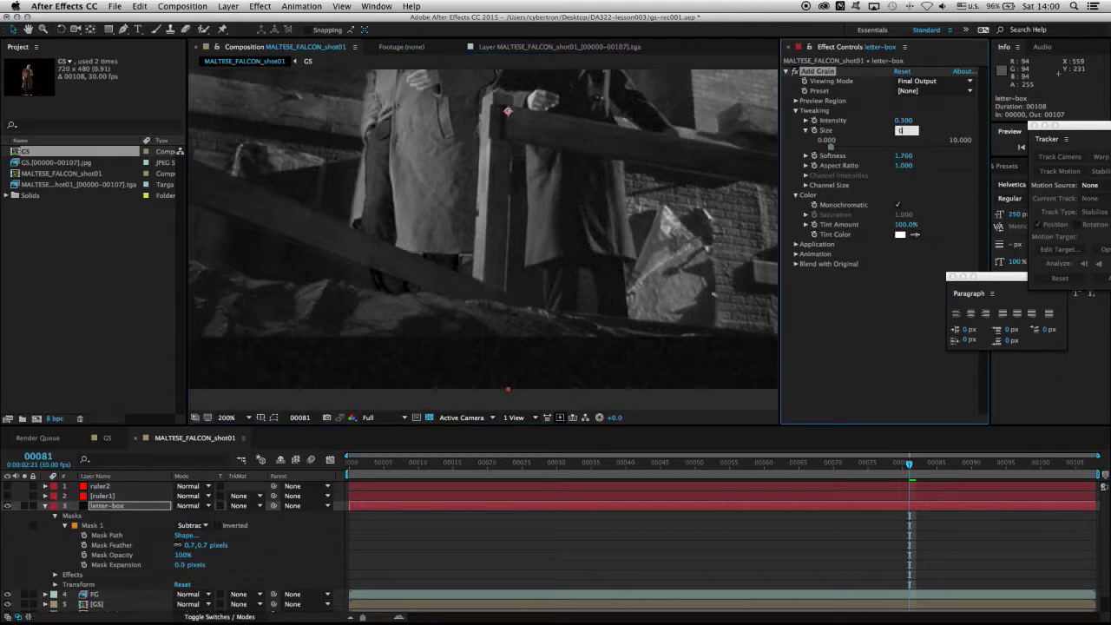
pyautogui.write('.3')
pyautogui.press('Return')
pyautogui.press(',')
pyautogui.moveTo(543, 196); pyautogui.dragTo(592, 256)
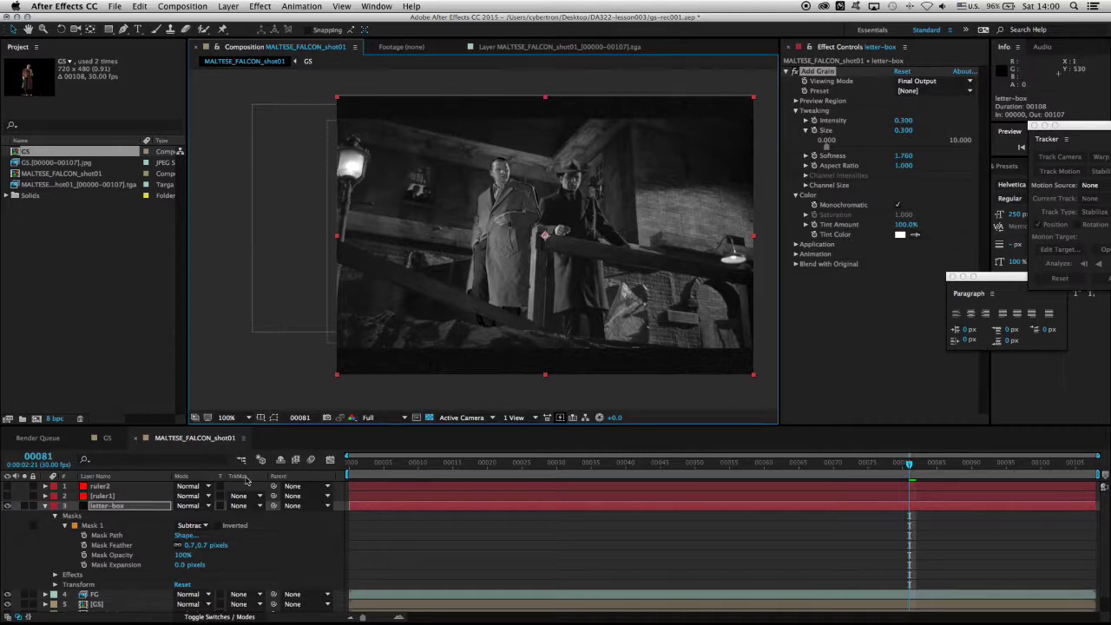
pyautogui.click(188, 440)
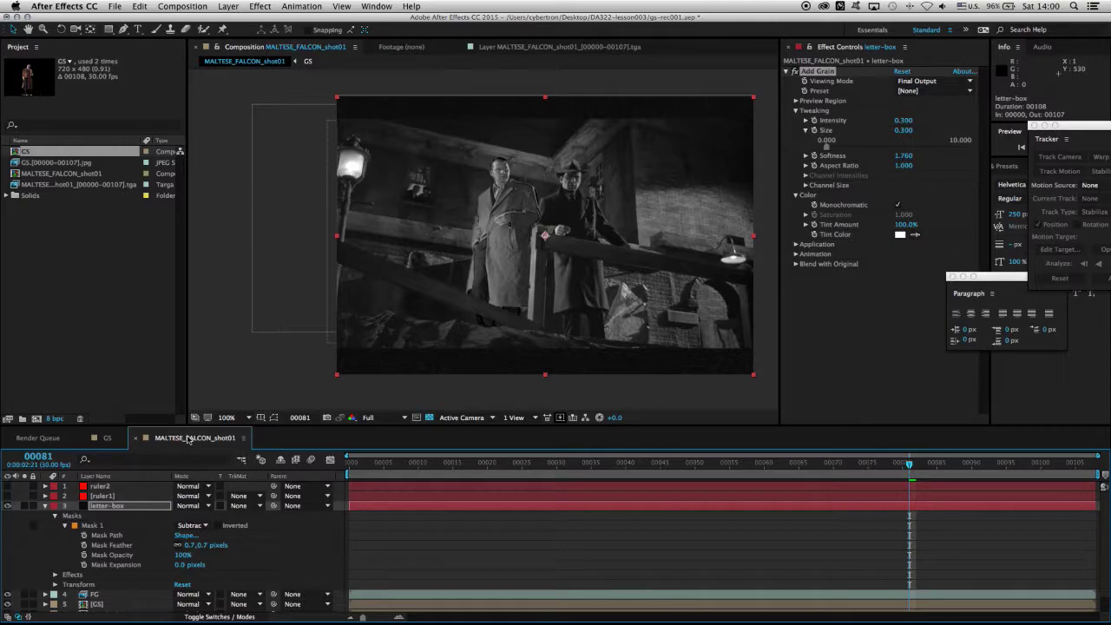